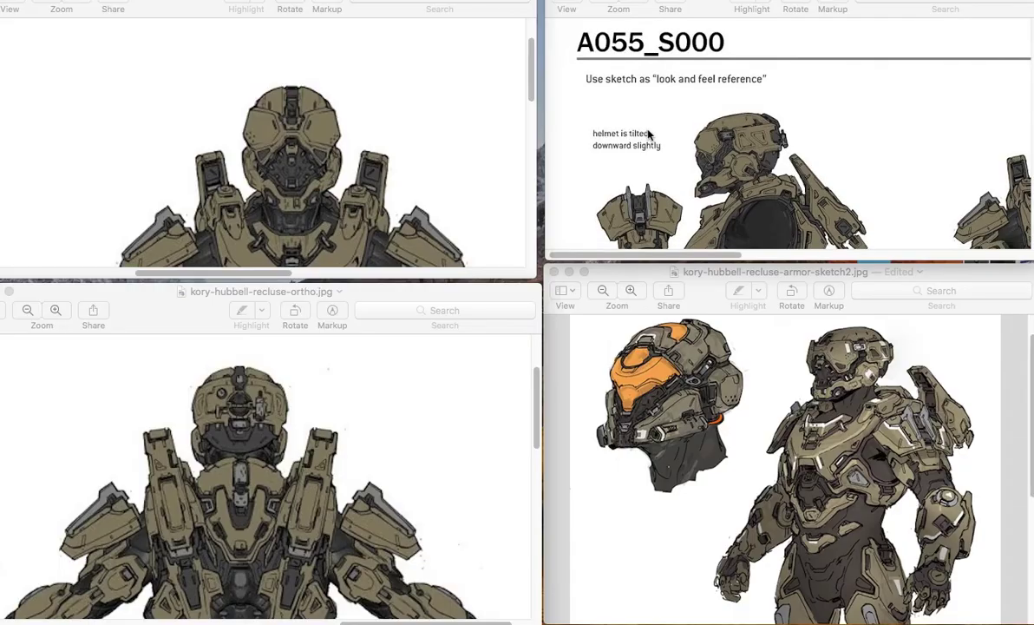
- Examine the helmet and torso side view on the A055_S000 reference sheet
scroll(647, 131, "down", 1)
scroll(646, 130, "up", 1)
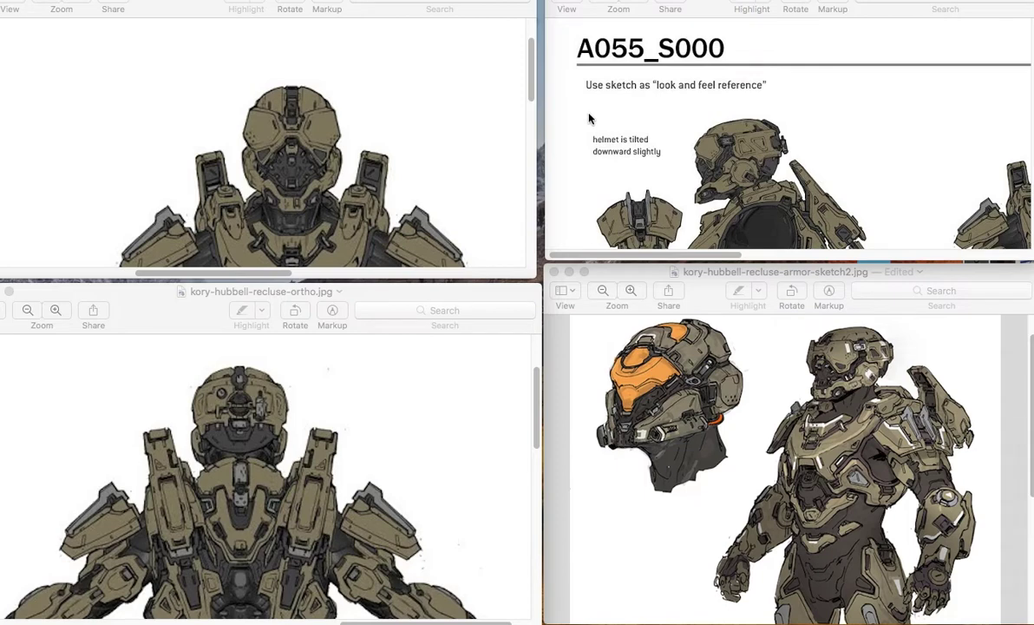
scroll(740, 162, "down", 2)
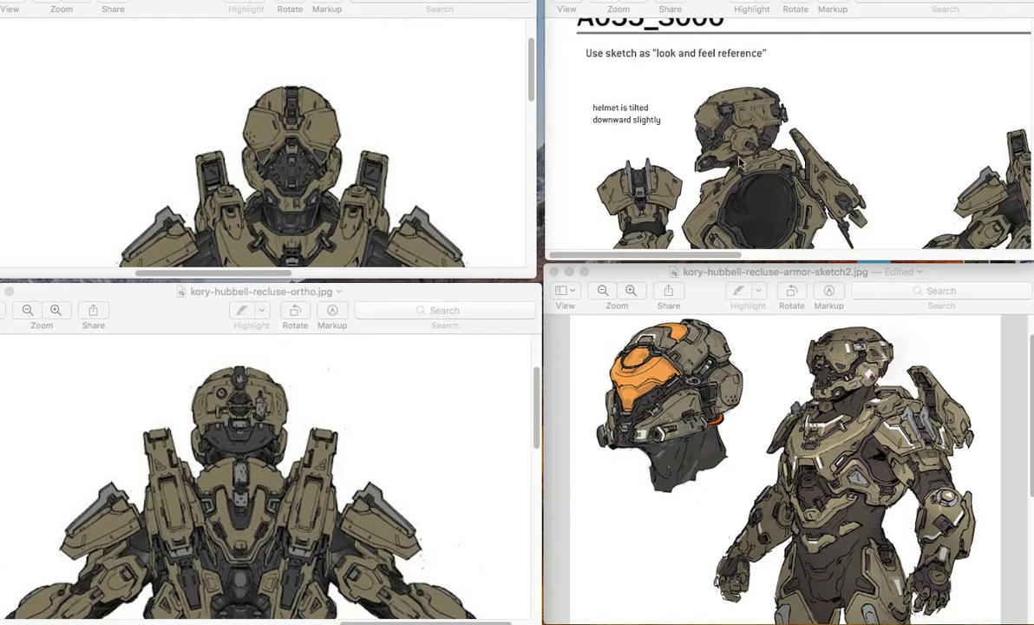
scroll(740, 162, "up", 2)
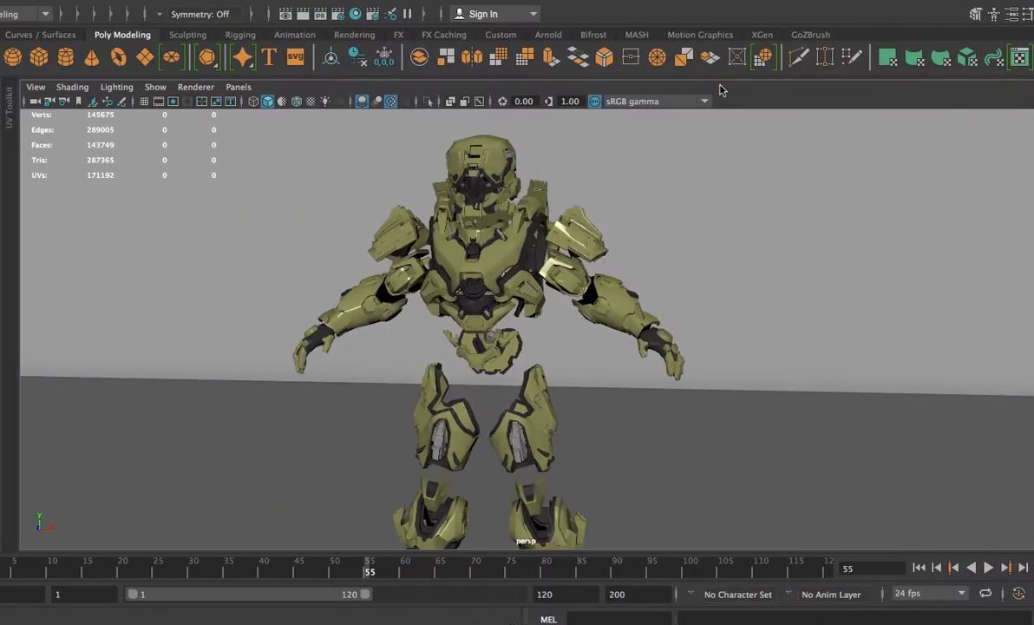
- Switch to Maya and examine the green armor model's helmet, torso, arms and legs from the front and side
scroll(533, 283, "down", 3)
middle_click_drag(518, 223, 534, 252, "alt")
left_click_drag(533, 252, 722, 249, "alt")
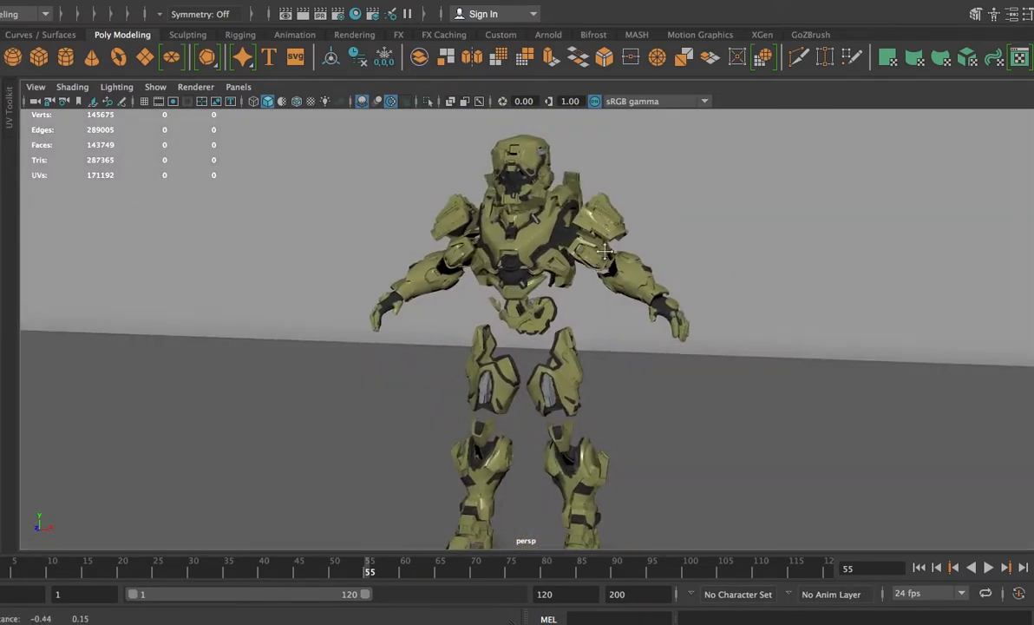
scroll(524, 273, "up", 4)
left_click_drag(524, 274, 581, 264, "alt")
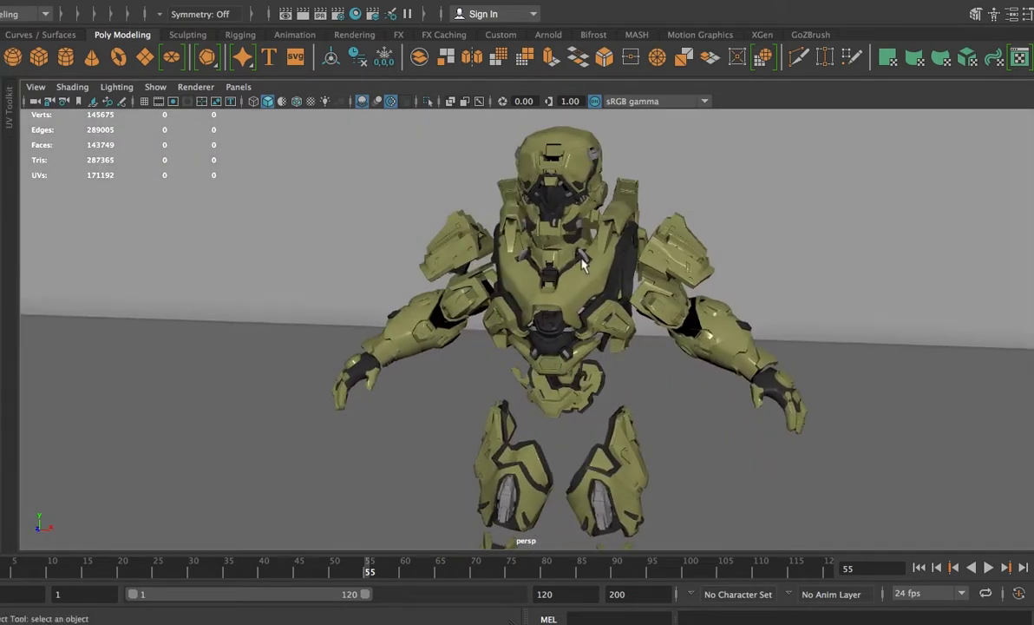
middle_click_drag(610, 248, 575, 254, "alt")
scroll(578, 261, "down", 3)
left_click_drag(575, 254, 541, 252, "alt")
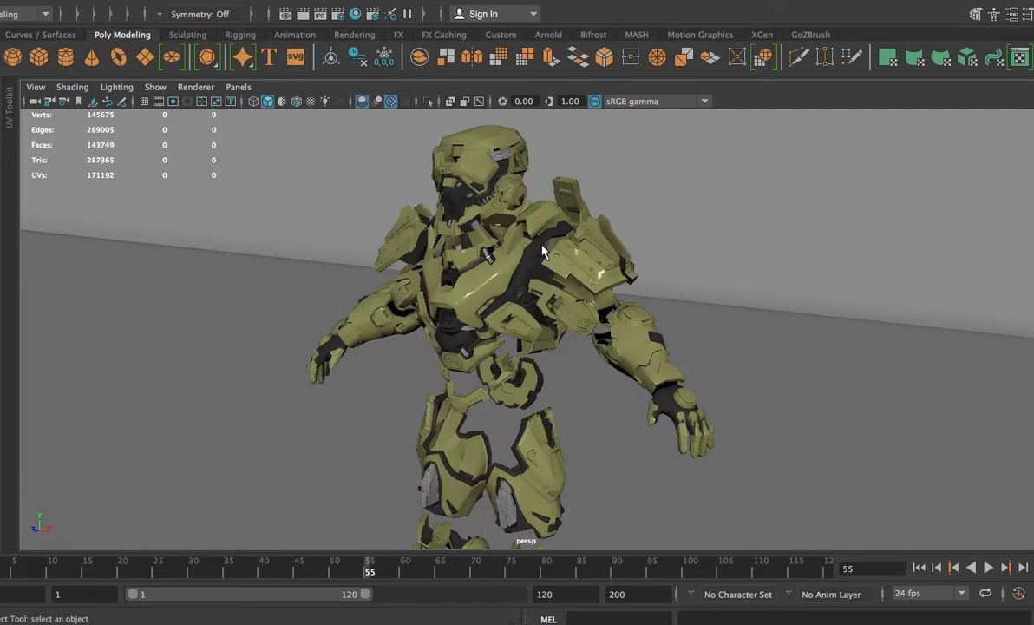
left_click_drag(537, 251, 559, 262, "alt")
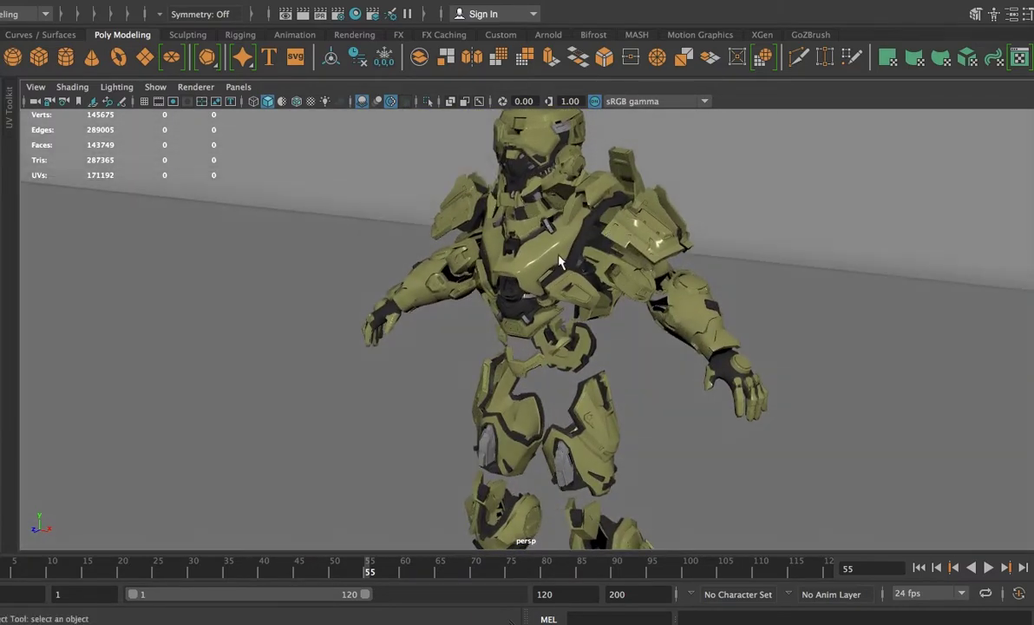
middle_click_drag(559, 262, 556, 296, "alt")
left_click_drag(556, 296, 535, 283, "alt")
scroll(540, 281, "up", 4)
middle_click_drag(542, 279, 502, 301, "alt")
left_click_drag(501, 301, 532, 242, "alt")
scroll(522, 293, "down", 5)
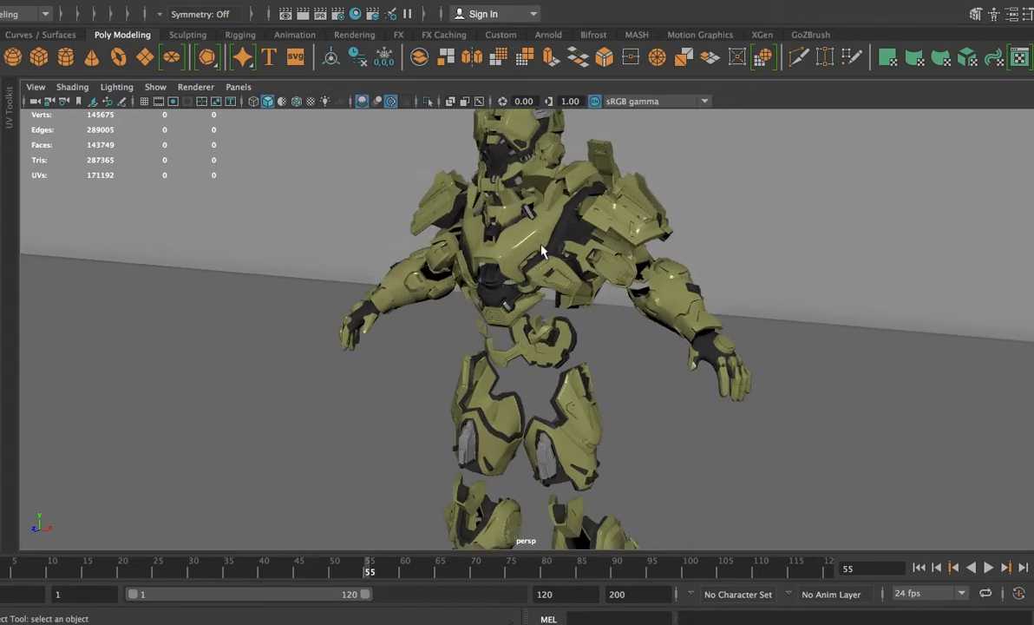
left_click_drag(542, 252, 593, 276, "alt")
scroll(590, 279, "down", 3)
middle_click_drag(586, 282, 569, 325, "alt")
middle_click_drag(537, 244, 537, 246, "alt")
left_click_drag(537, 245, 442, 250, "alt")
- Display the armor model in the default material and toggle wireframe on shaded
left_click(282, 100)
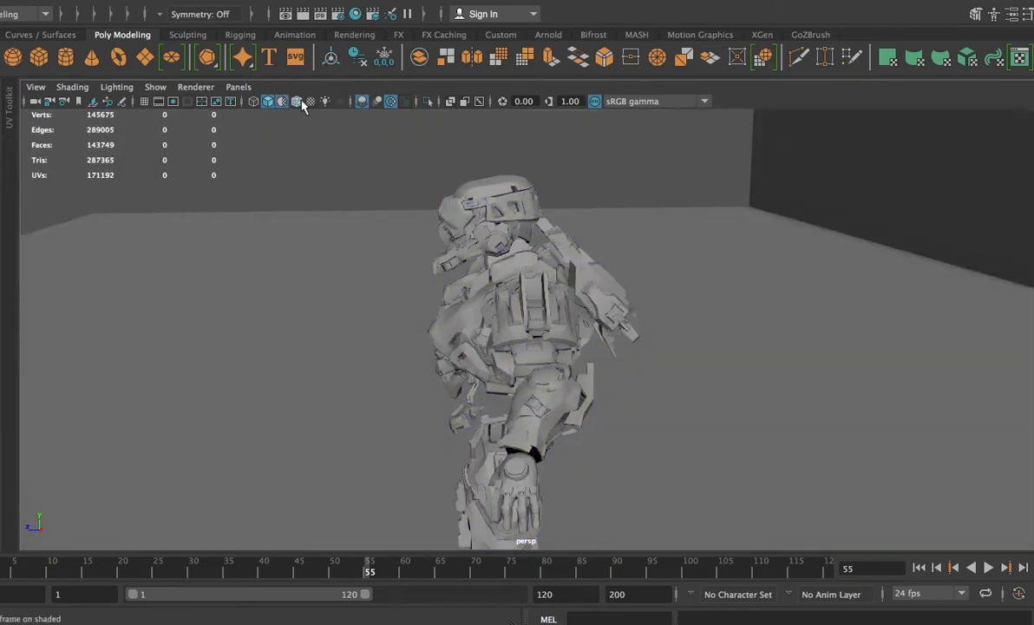
left_click(297, 101)
left_click_drag(439, 206, 576, 212, "alt")
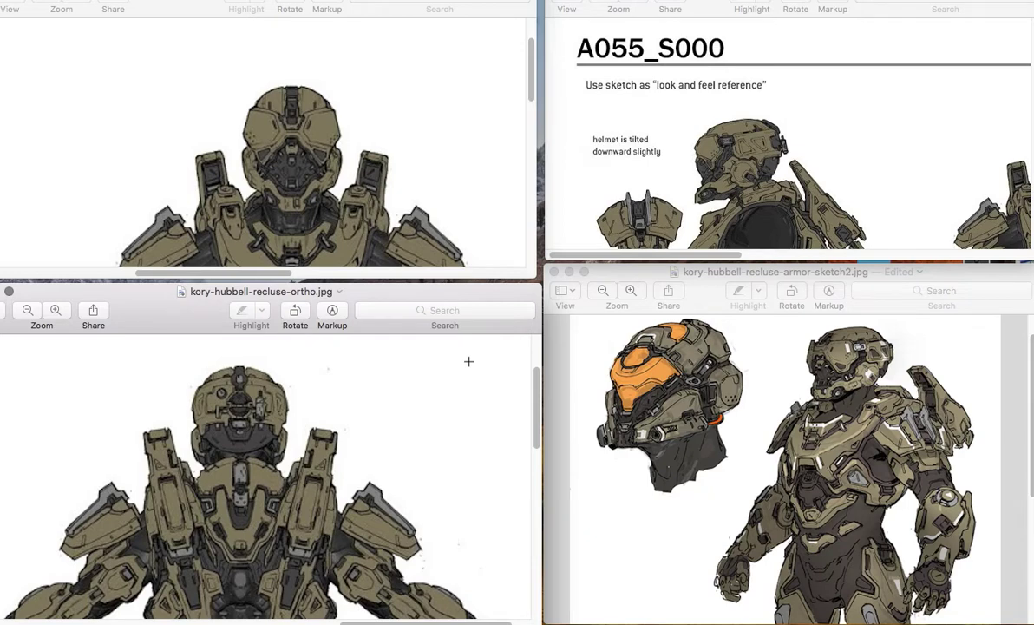
- Switch to the Preview reference images and examine the helmet, shoulders and chest in the enlarged front view
scroll(350, 140, "down", 3)
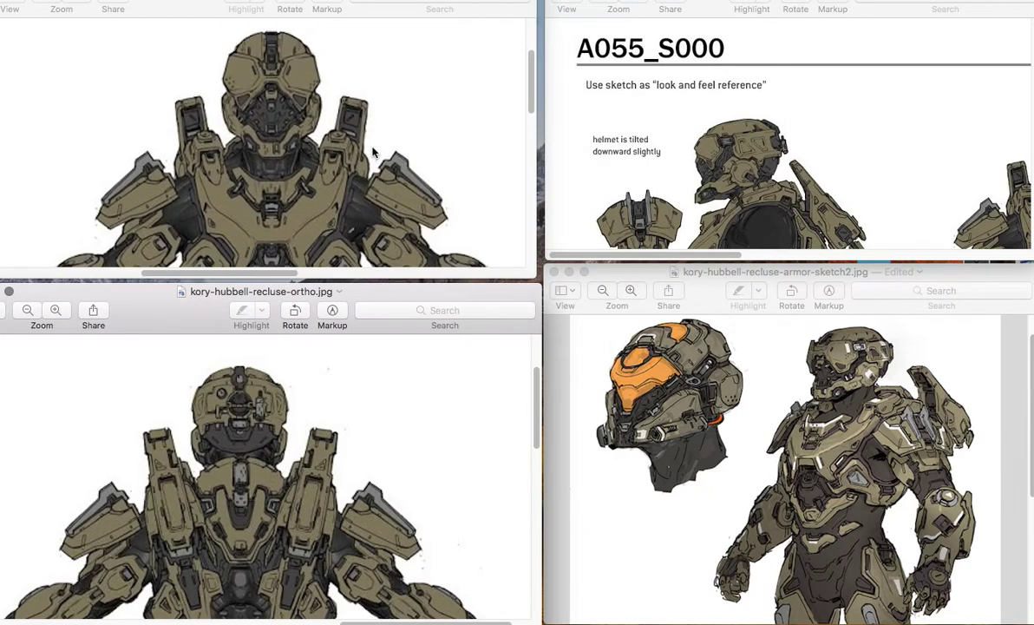
scroll(373, 154, "up", 1)
scroll(373, 154, "down", 4)
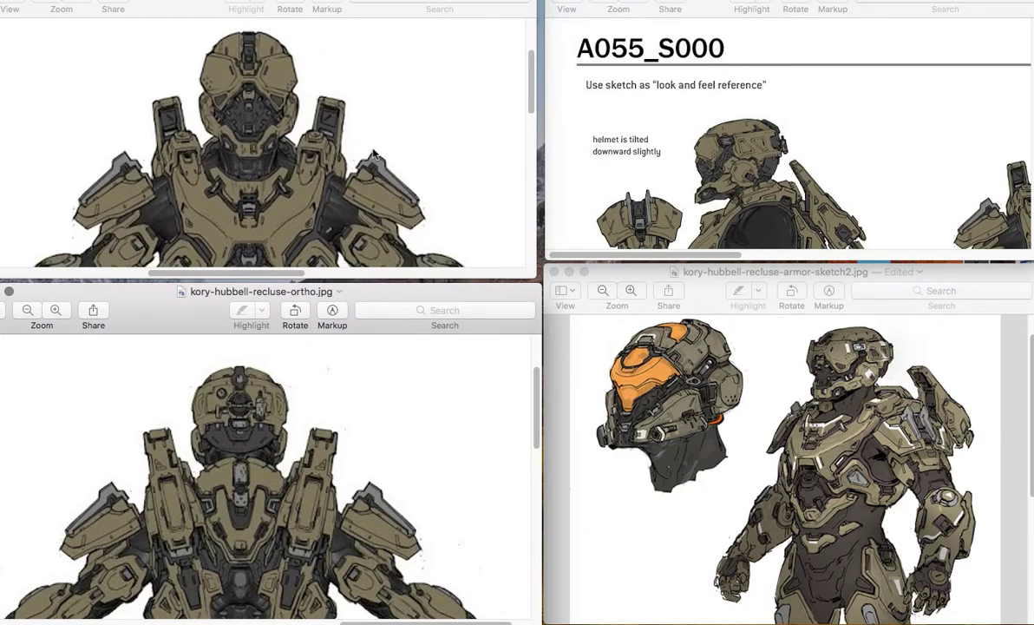
scroll(373, 156, "down", 5)
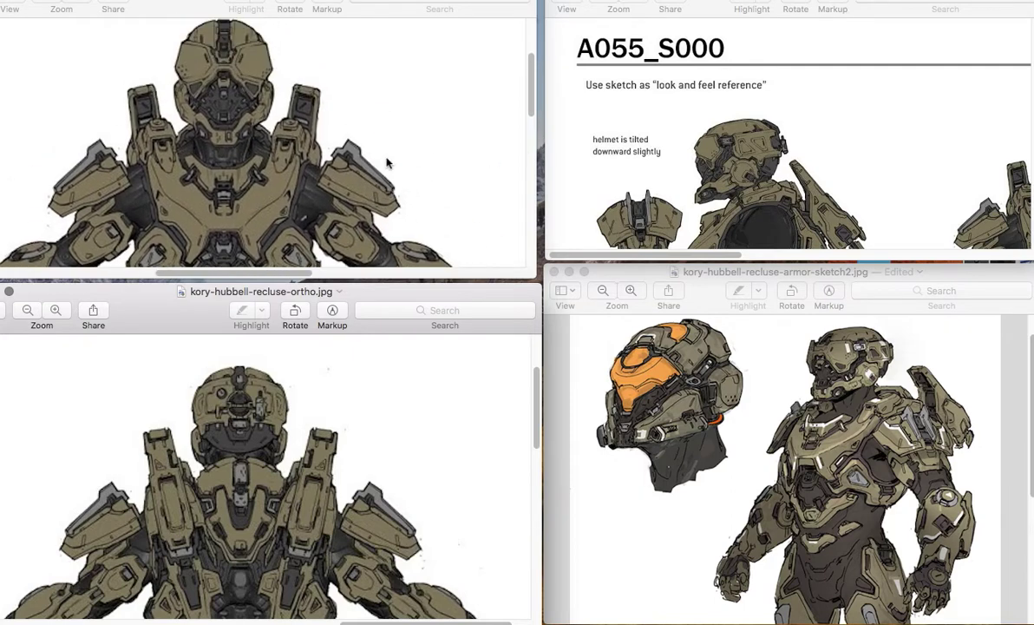
scroll(373, 154, "up", 3)
scroll(358, 145, "down", 3)
- Compare the side and front views on the ortho sheet with the three-quarter armor sketch's torso and legs
scroll(729, 141, "right", 6)
scroll(729, 142, "down", 2)
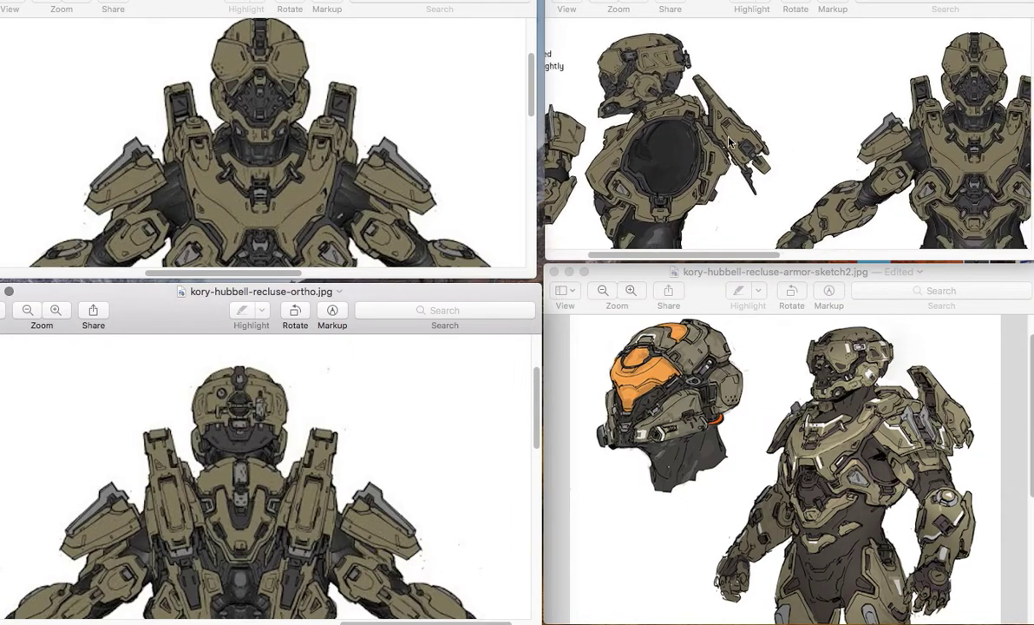
scroll(729, 141, "right", 4)
scroll(728, 142, "down", 1)
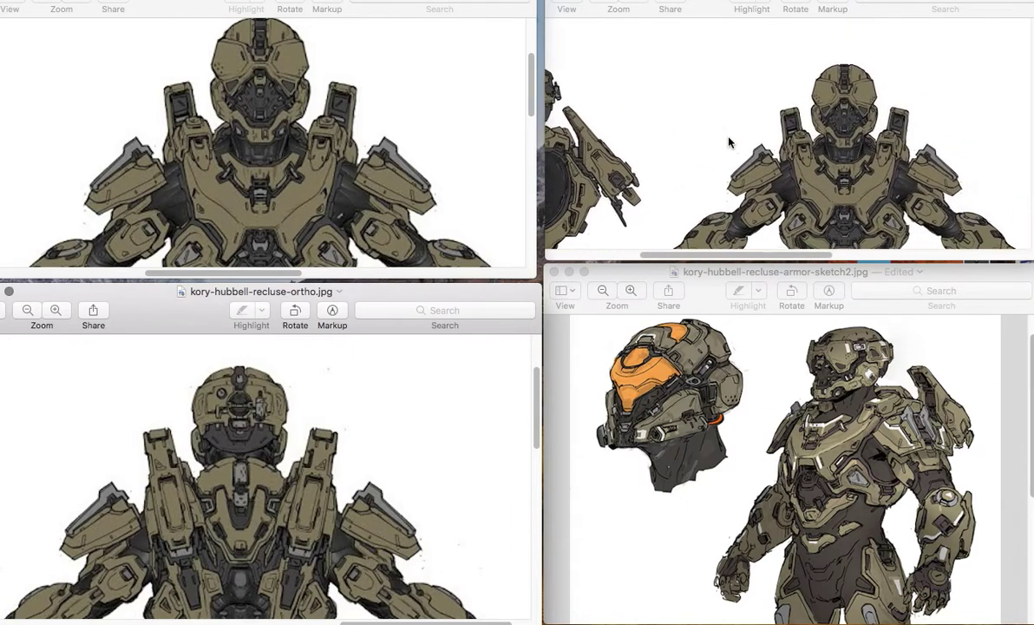
scroll(735, 364, "down", 3)
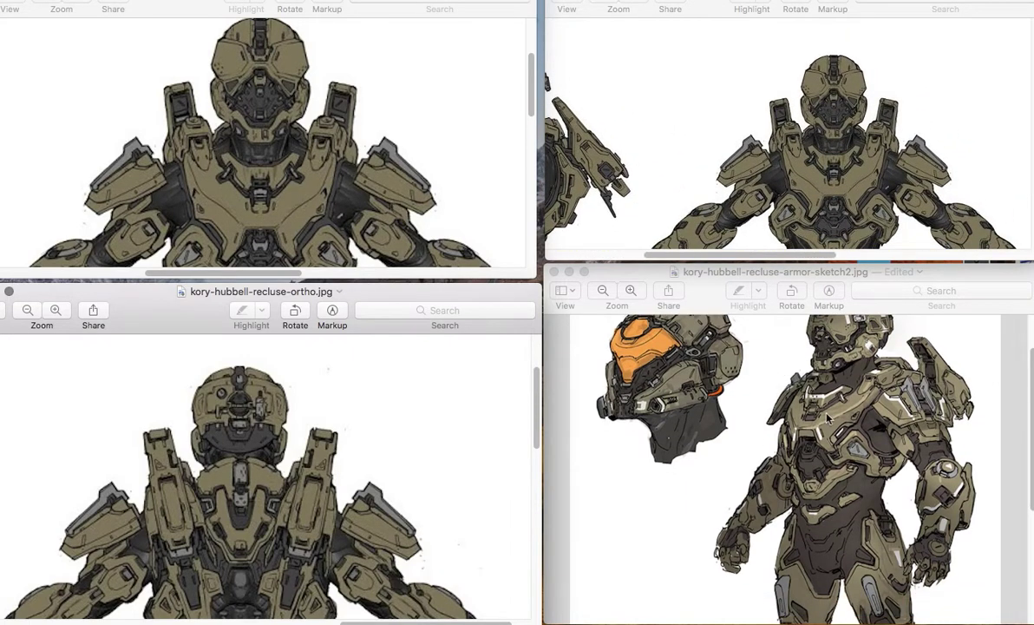
scroll(818, 425, "down", 3)
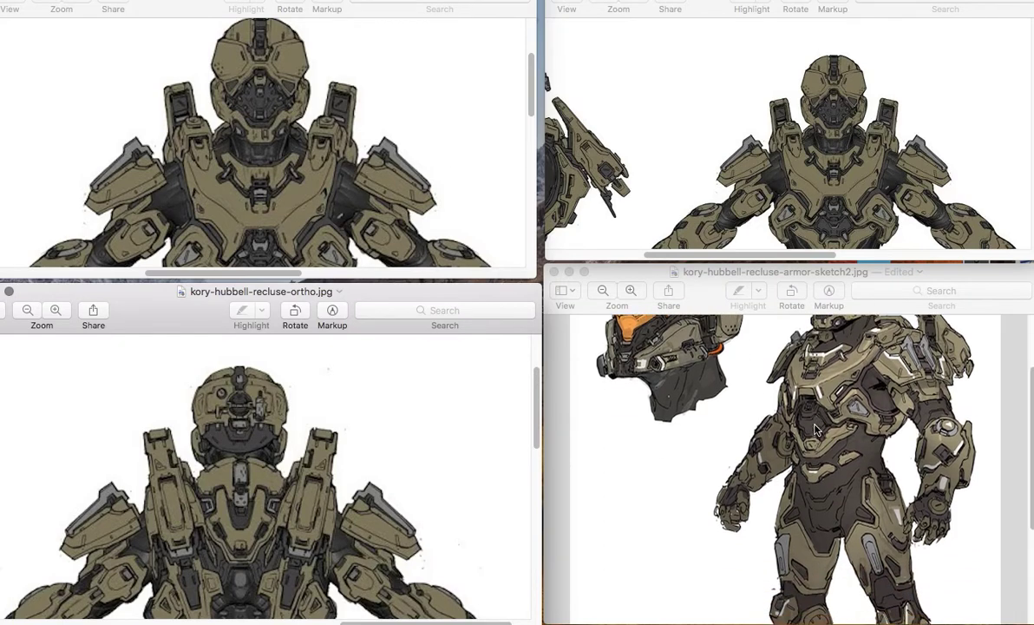
scroll(815, 430, "up", 3)
- Study how the helmet, torso, back pieces and arms correspond between the side and front views of the A055_S000 sheet
scroll(783, 134, "left", 5)
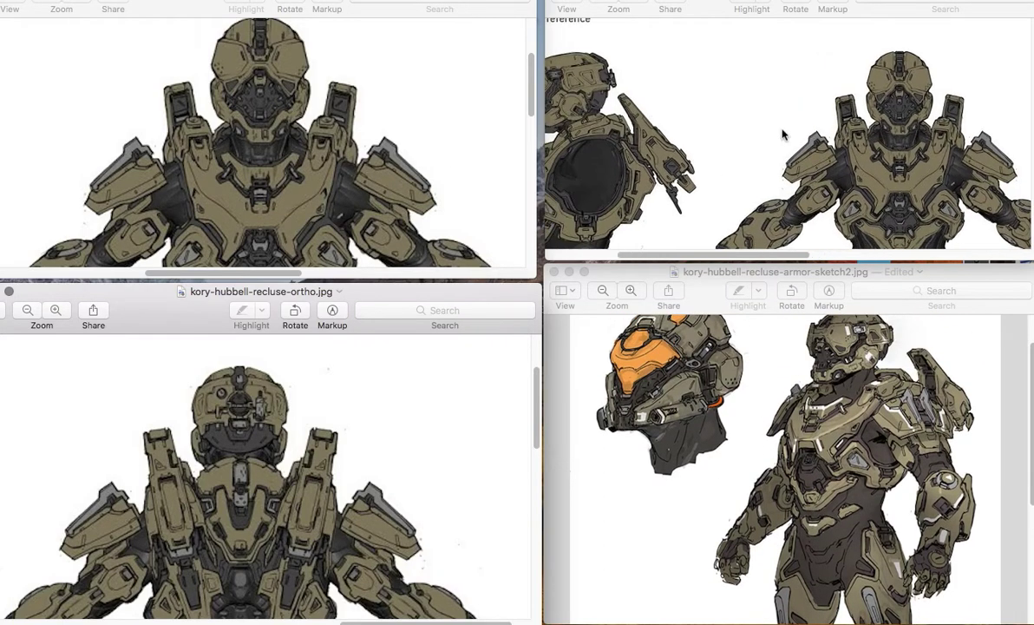
scroll(783, 135, "right", 5)
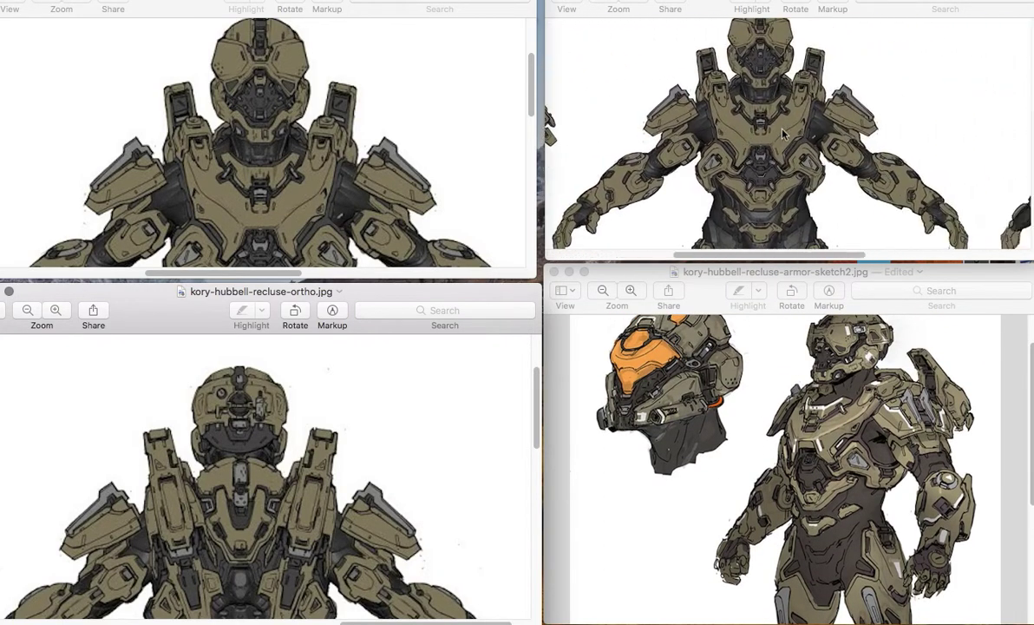
scroll(783, 134, "down", 3)
scroll(783, 135, "left", 3)
scroll(784, 135, "up", 2)
scroll(784, 134, "up", 3)
scroll(783, 134, "right", 4)
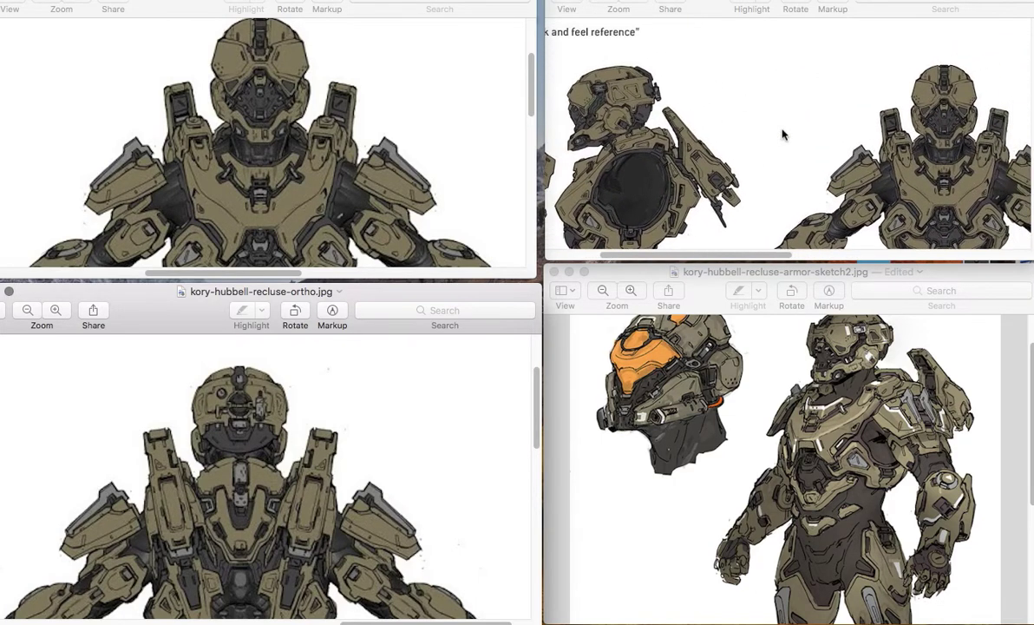
scroll(784, 134, "left", 6)
scroll(783, 135, "up", 3)
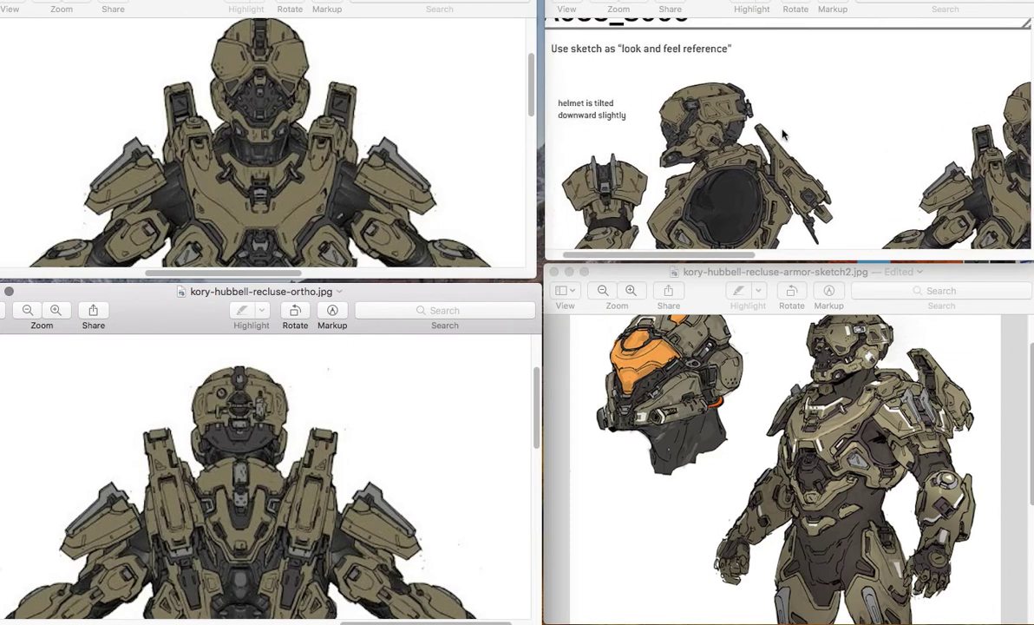
scroll(783, 134, "right", 8)
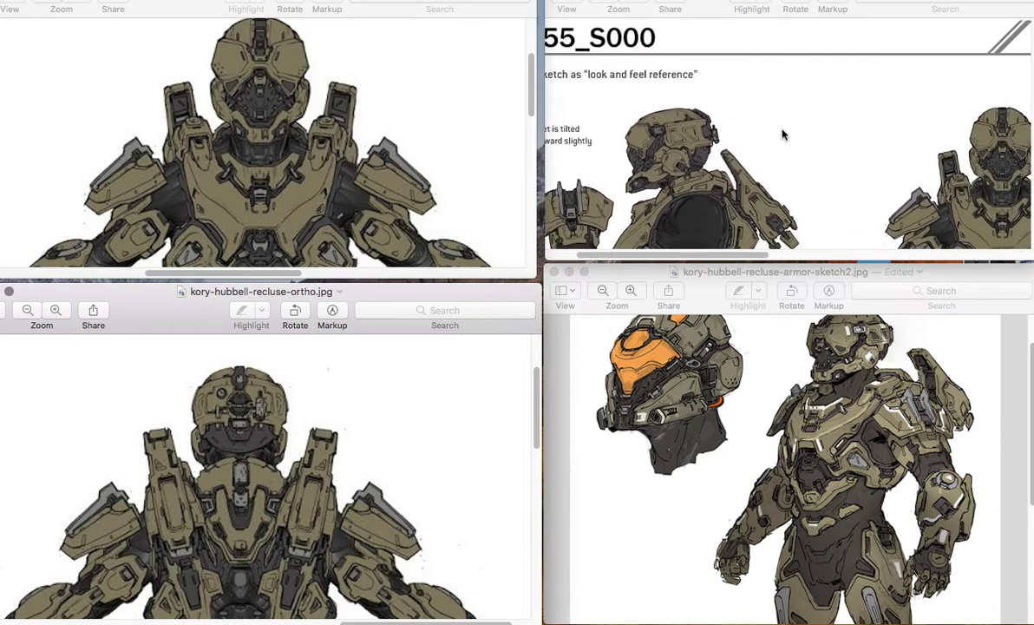
scroll(783, 135, "down", 3)
scroll(783, 135, "left", 5)
scroll(783, 135, "down", 1)
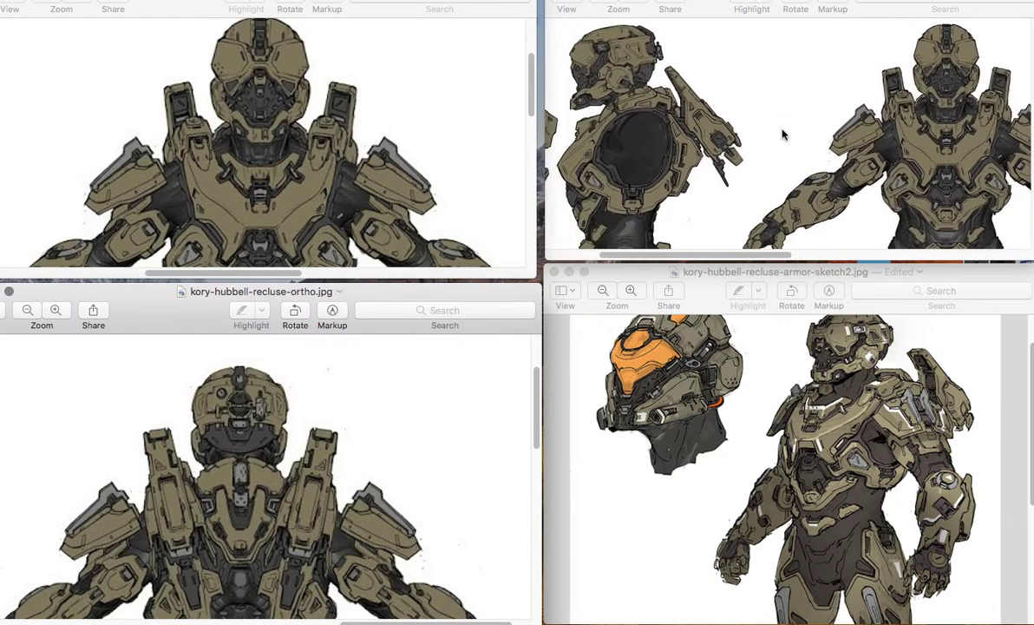
scroll(783, 135, "down", 5)
scroll(783, 134, "up", 5)
scroll(784, 134, "right", 4)
scroll(784, 134, "up", 3)
scroll(783, 134, "right", 2)
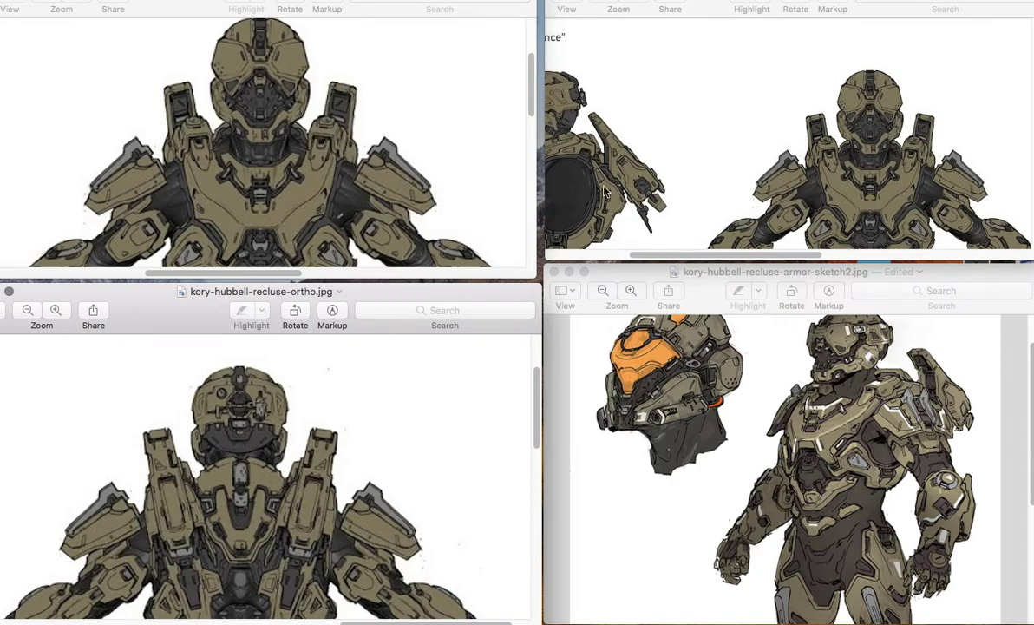
scroll(605, 192, "down", 3)
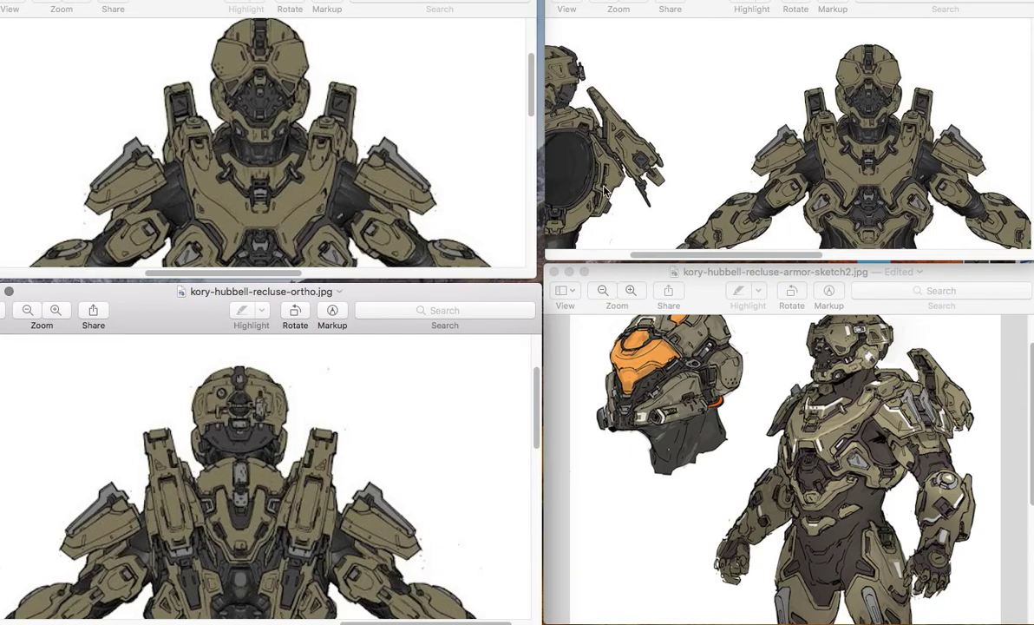
scroll(604, 193, "down", 3)
scroll(605, 192, "right", 2)
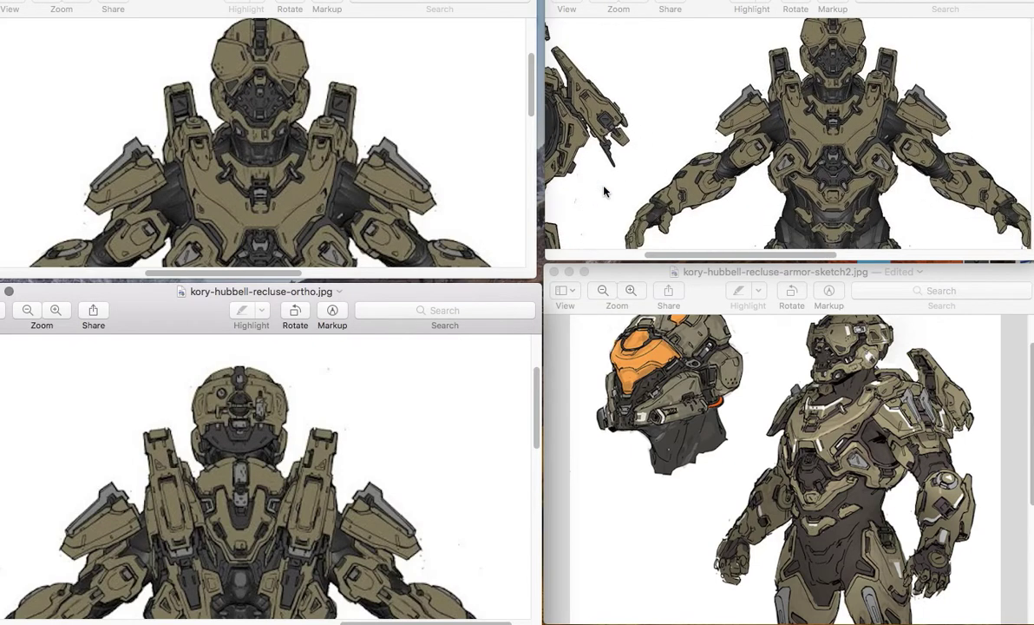
scroll(605, 193, "up", 3)
scroll(605, 192, "right", 3)
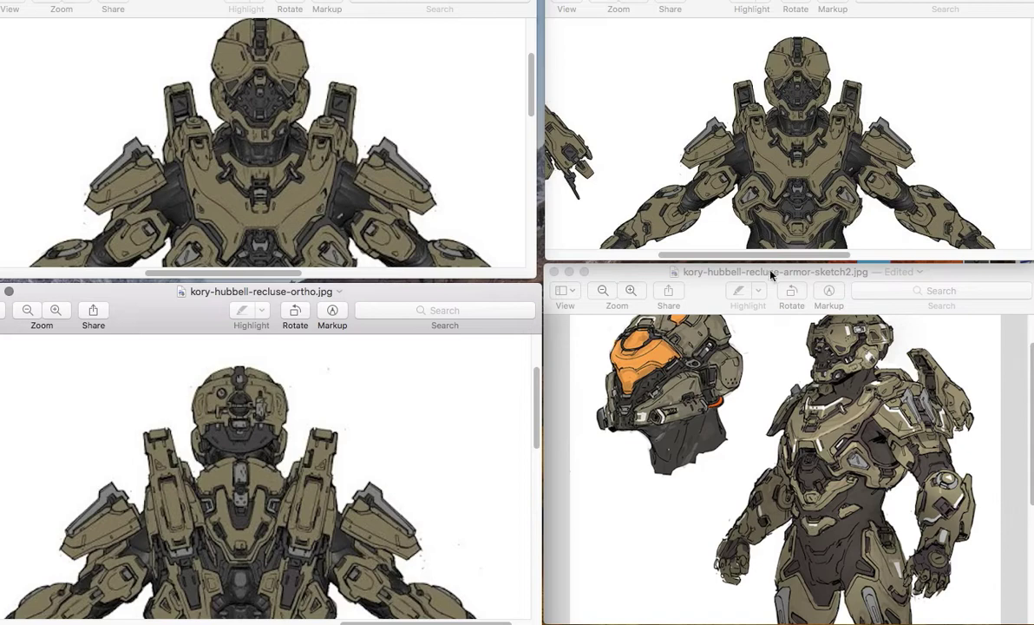
- Examine the helmet and upper body in the three-quarter recluse armor sketch
scroll(798, 382, "up", 3)
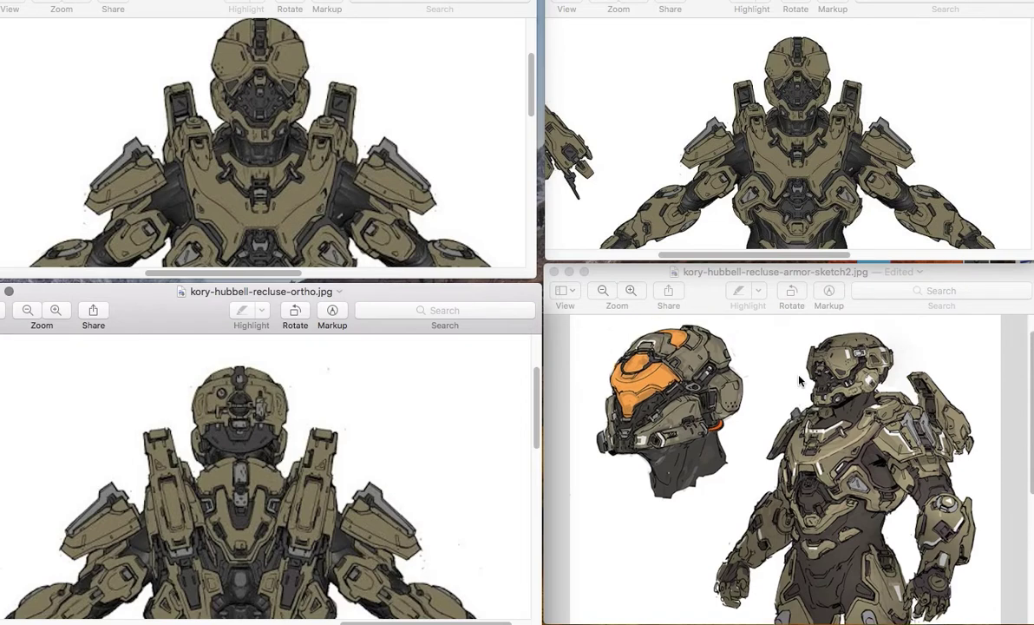
scroll(765, 136, "down", 2)
scroll(765, 136, "up", 4)
scroll(766, 136, "down", 2)
scroll(765, 136, "left", 2)
scroll(766, 134, "down", 2)
scroll(766, 135, "left", 1)
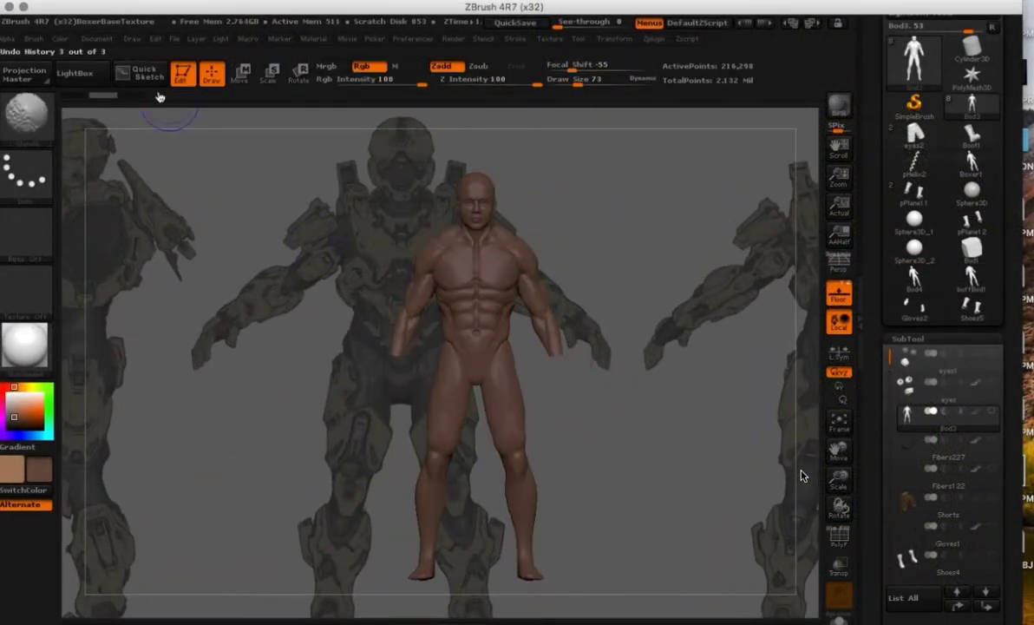
- Switch to ZBrush, set the Front-Back reference image's horizontal offset to about 0.0985 and show it in front of the mesh
mouse_move(132, 39)
left_click_drag(267, 471, 266, 244)
mouse_move(206, 398)
left_mouse_down()
mouse_move(229, 408)
mouse_move(217, 392)
mouse_move(223, 406)
mouse_move(201, 414)
mouse_move(224, 399)
left_mouse_up()
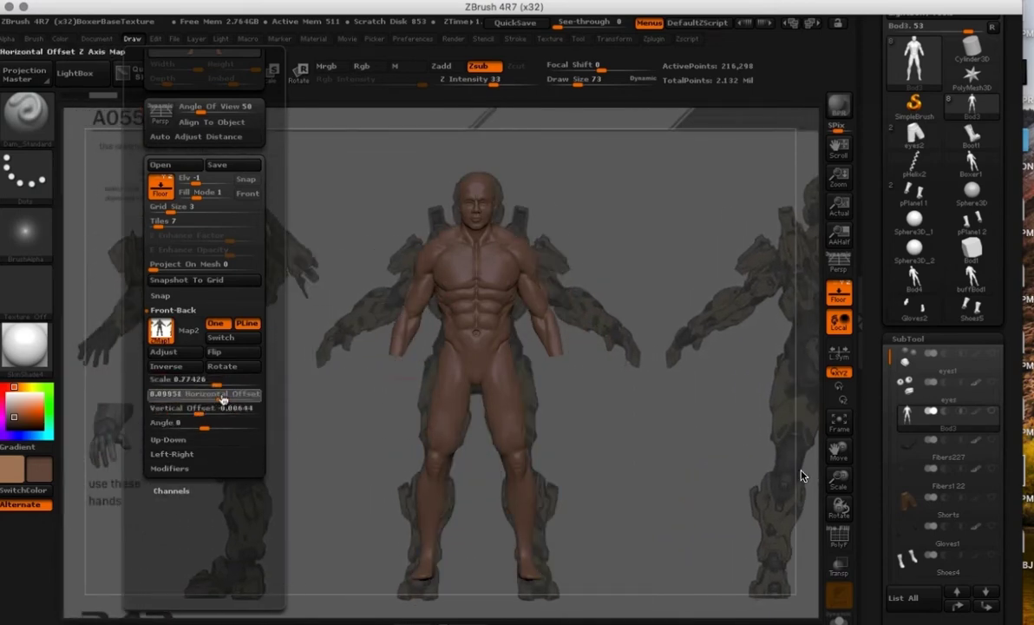
left_click(251, 194)
mouse_move(587, 208)
left_mouse_down("alt")
mouse_move(588, 277)
mouse_move(586, 222)
left_mouse_up("alt")
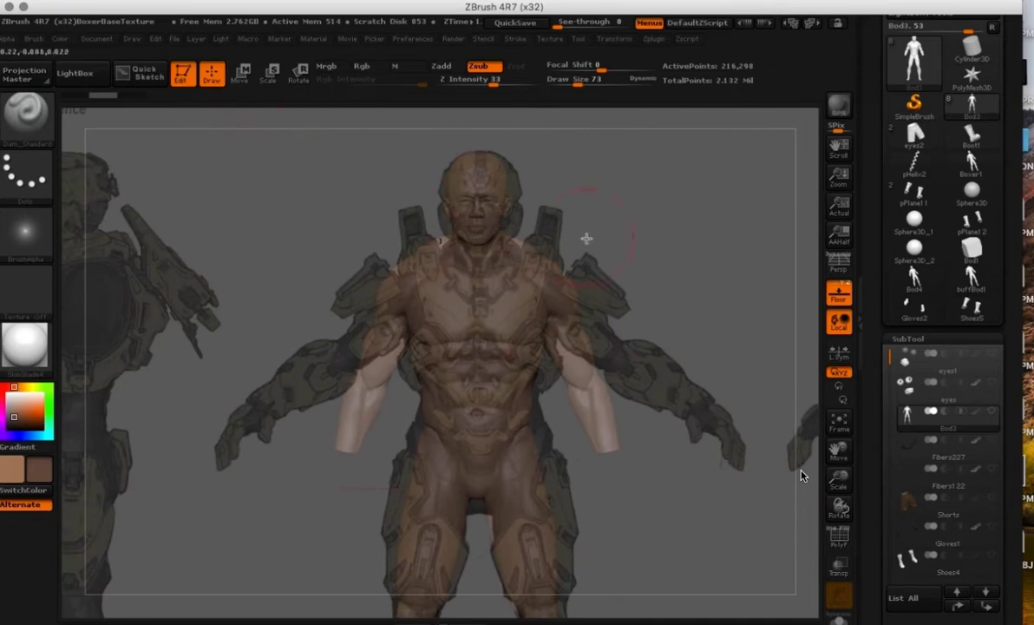
- Scale the Front-Back reference image to about 0.74 and lower it to fit the body mesh
left_click(132, 39)
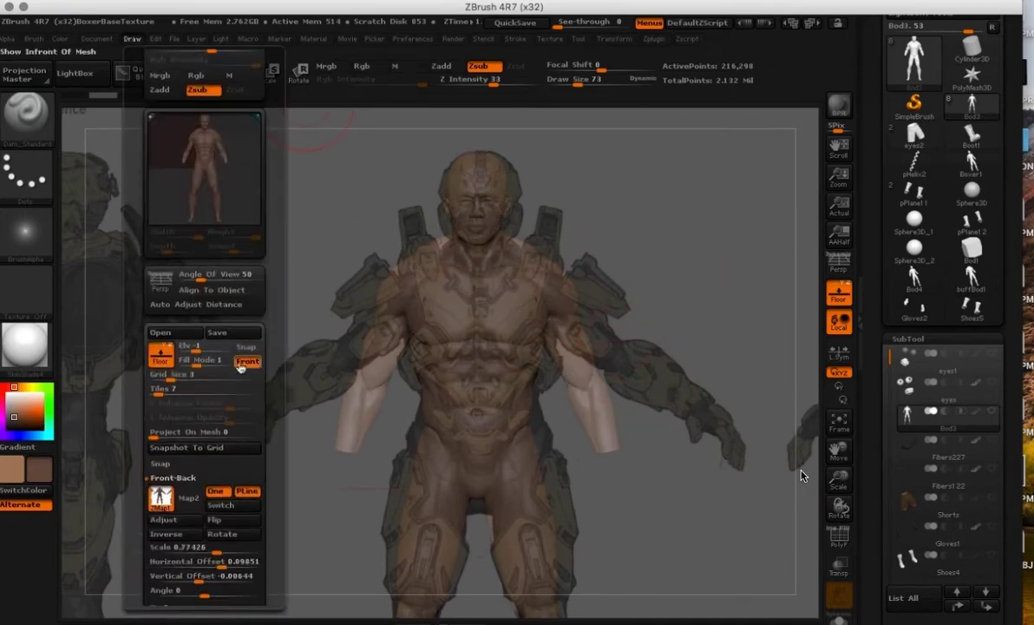
left_click_drag(272, 434, 272, 346)
mouse_move(220, 464)
left_mouse_down()
mouse_move(202, 473)
mouse_move(197, 492)
left_mouse_up()
left_click_drag(641, 517, 635, 460, "alt")
mouse_move(621, 266)
left_mouse_down("alt")
mouse_move(655, 302)
mouse_move(666, 275)
left_mouse_up("alt")
- Fine-tune the Front-Back reference to a 0.09 horizontal and about -0.023 vertical offset, and quick-save the project
left_click(131, 39)
mouse_move(206, 512)
left_mouse_down()
mouse_move(196, 513)
mouse_move(218, 486)
mouse_move(223, 500)
left_mouse_up()
left_click(223, 500)
type(".085")
key("Return")
type(".09")
key("Return")
key("Return")
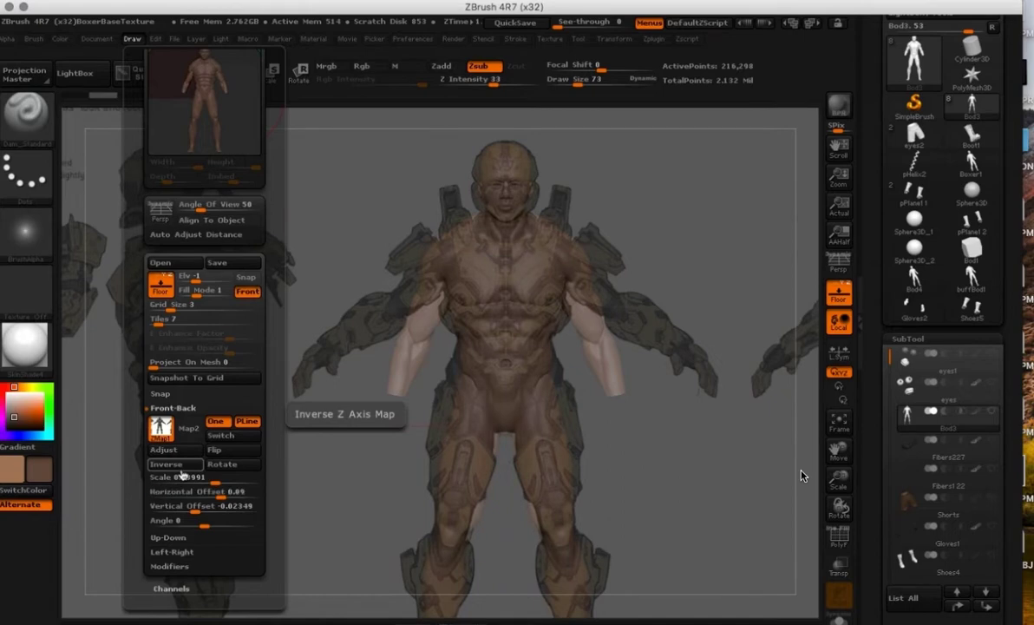
key("ctrl+s")
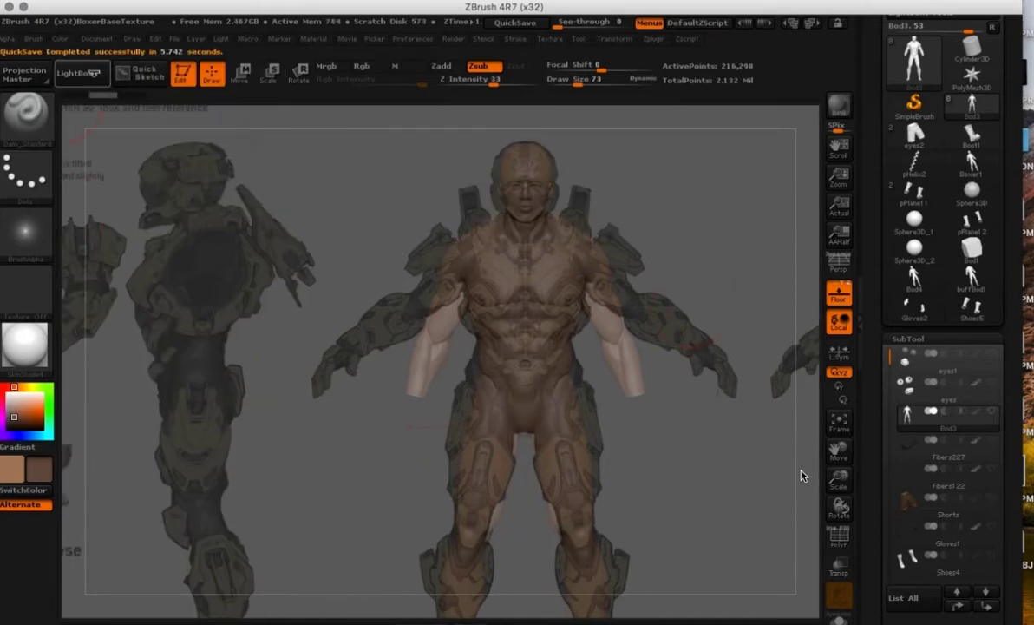
- Adjust the Front-Back reference image's horizontal offset to 0.0915 to center it on the body
left_click(132, 39)
left_click_drag(279, 449, 280, 405)
left_click_drag(213, 469, 219, 471)
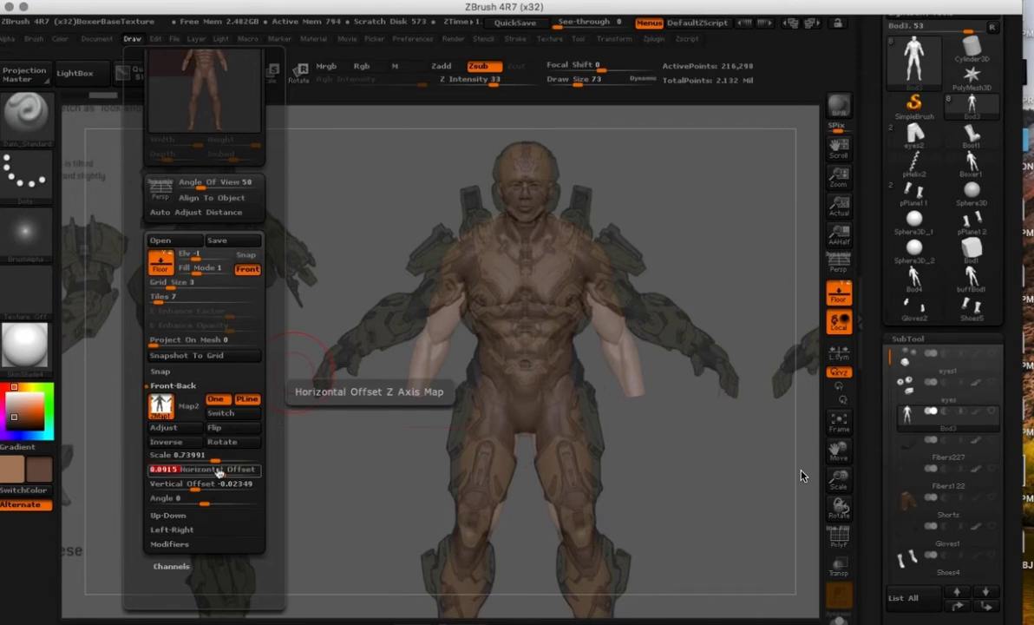
- Set the Front-Back reference image's horizontal offset to 0.09
mouse_move(694, 257)
left_mouse_down("alt")
mouse_move(702, 325)
mouse_move(700, 300)
left_mouse_up("alt")
left_click(130, 39)
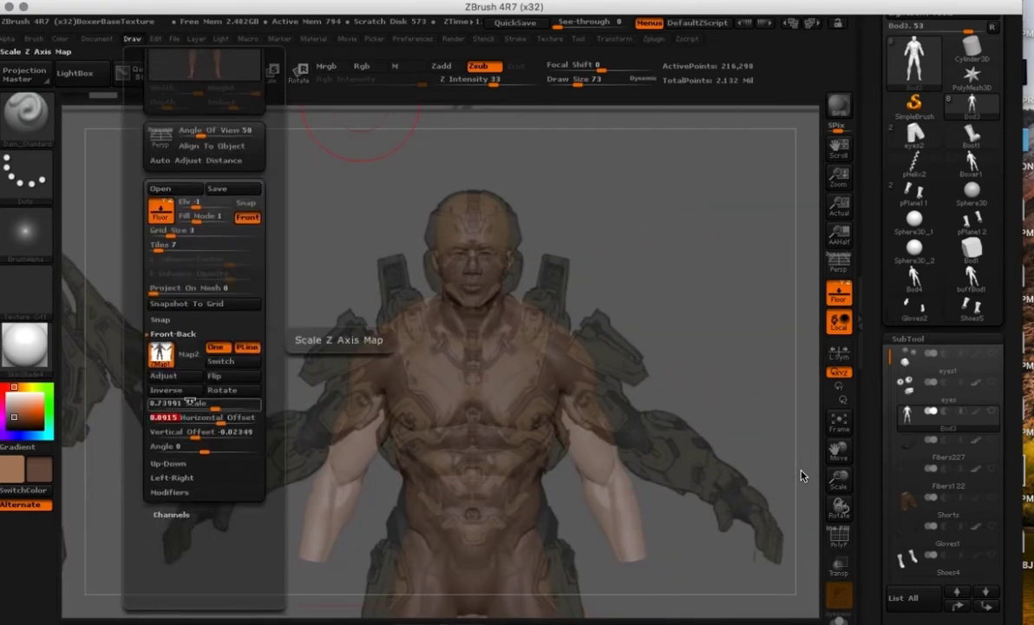
type("0")
key("Return")
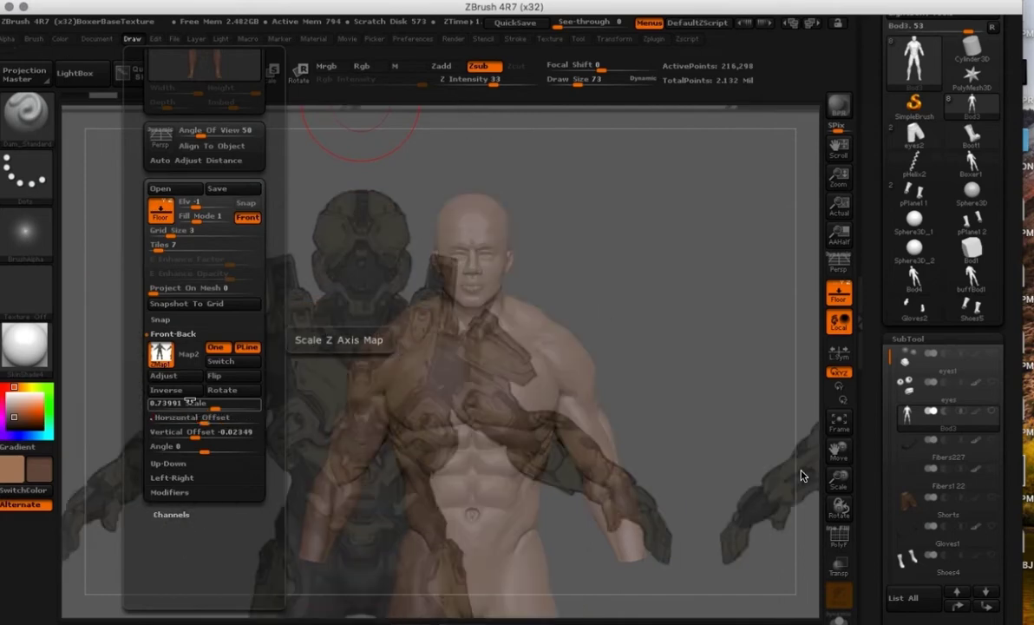
type("0.09")
key("Return")
mouse_move(607, 293)
left_mouse_down("alt")
mouse_move(584, 233)
mouse_move(653, 280)
left_mouse_up("alt")
- Mask the body with a lasso so that only the arms stay unmasked
left_click(39, 122, "ctrl")
left_click(252, 208, "ctrl")
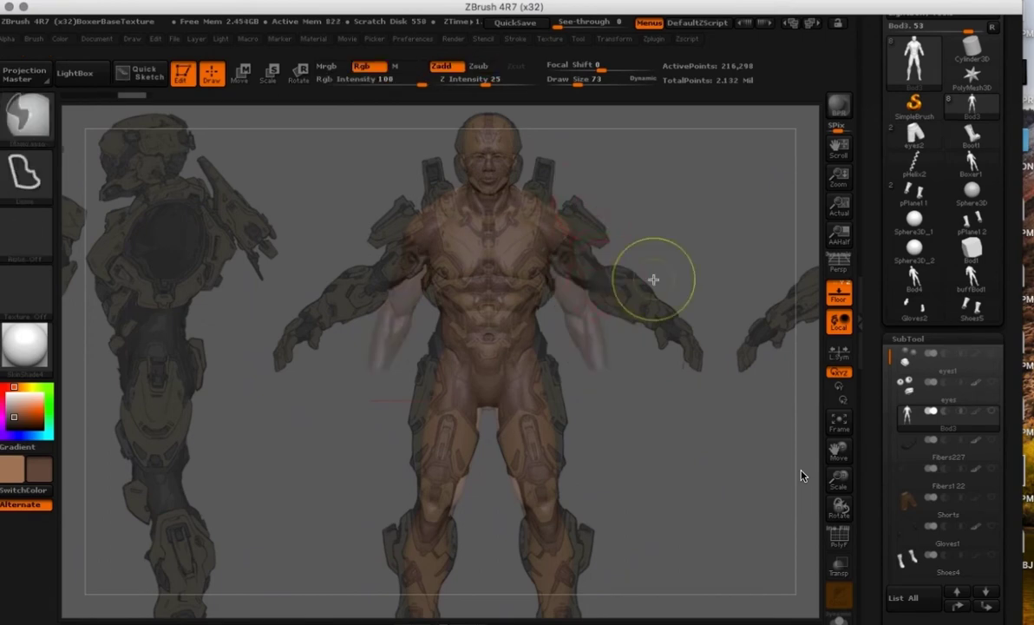
left_click(653, 279, "ctrl")
left_click(621, 299, "ctrl")
key("shift+p")
left_click(663, 269, "ctrl")
mouse_move(614, 194)
left_mouse_down("ctrl")
mouse_move(551, 280)
mouse_move(618, 208)
mouse_move(647, 286)
left_mouse_up("ctrl")
key("ctrl+z")
mouse_move(668, 258)
left_mouse_down()
mouse_move(607, 255)
mouse_move(663, 253)
left_mouse_up()
left_click(566, 243, "ctrl")
- Rotate the unmasked arms outward to follow the reference pose and refine them with the Move brush
key("r")
mouse_move(544, 210)
left_mouse_down()
mouse_move(609, 365)
mouse_move(694, 288)
left_mouse_up()
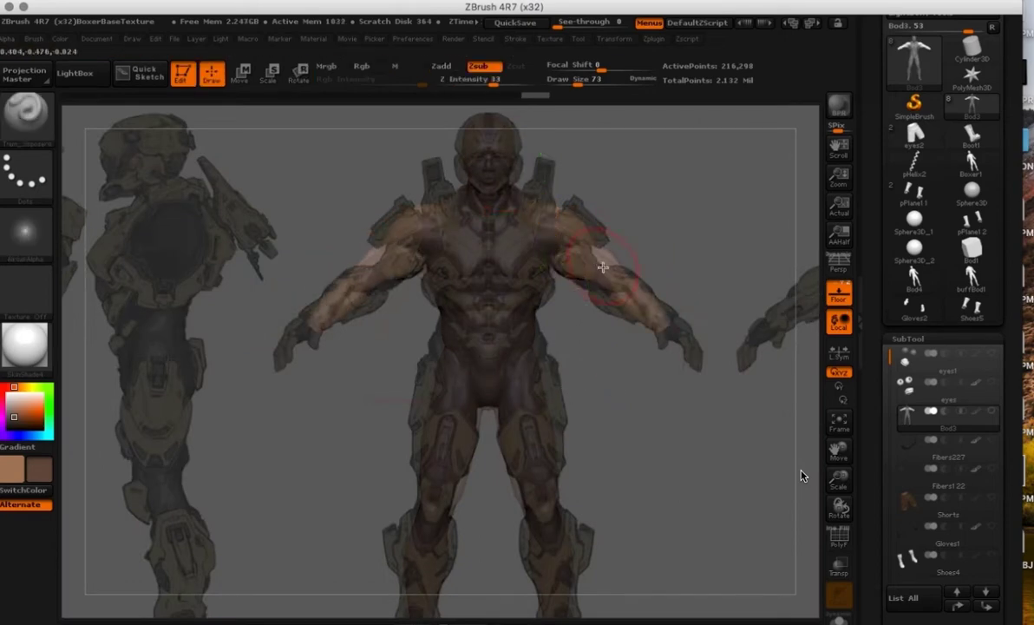
right_click(599, 260)
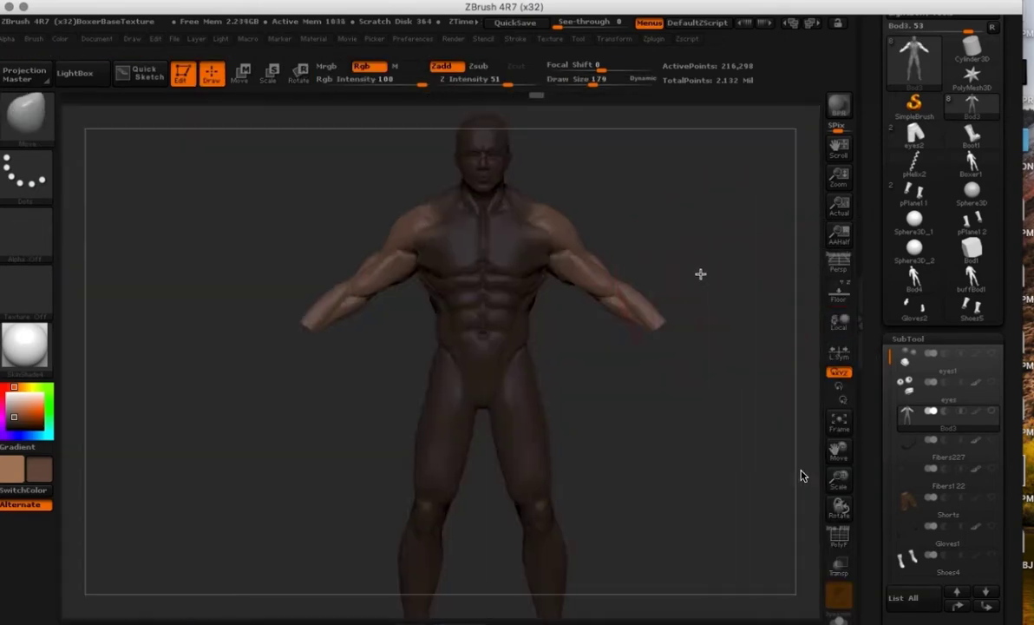
right_click(506, 360)
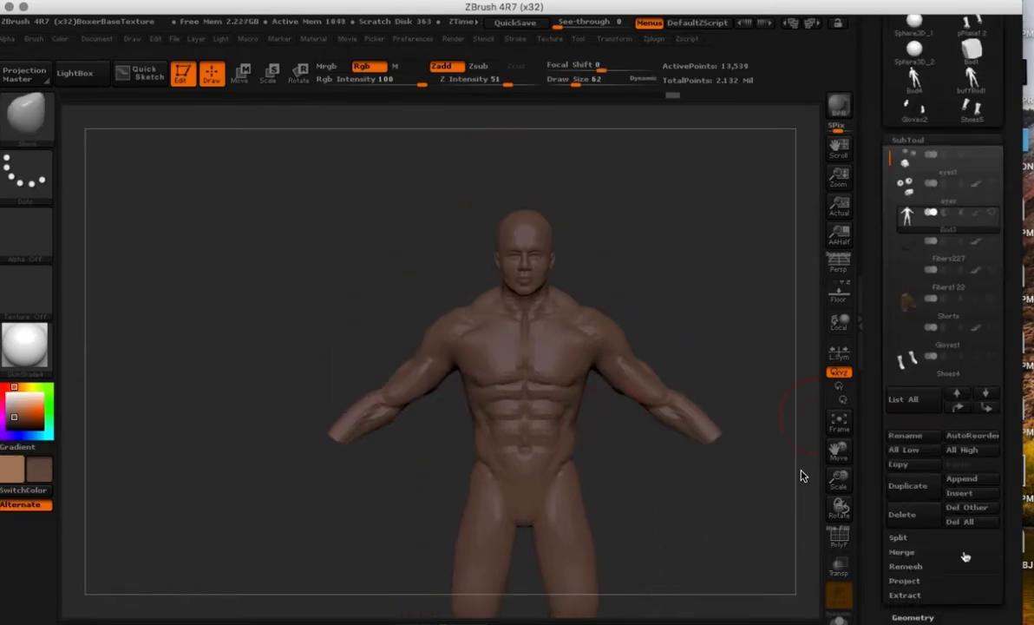
- Duplicate the body subtool and convert the copy to DynaMesh without freezing its subdivision levels
left_click_drag(936, 544, 936, 467)
left_click(911, 408)
left_click(914, 540)
left_click(913, 282)
left_click(919, 308)
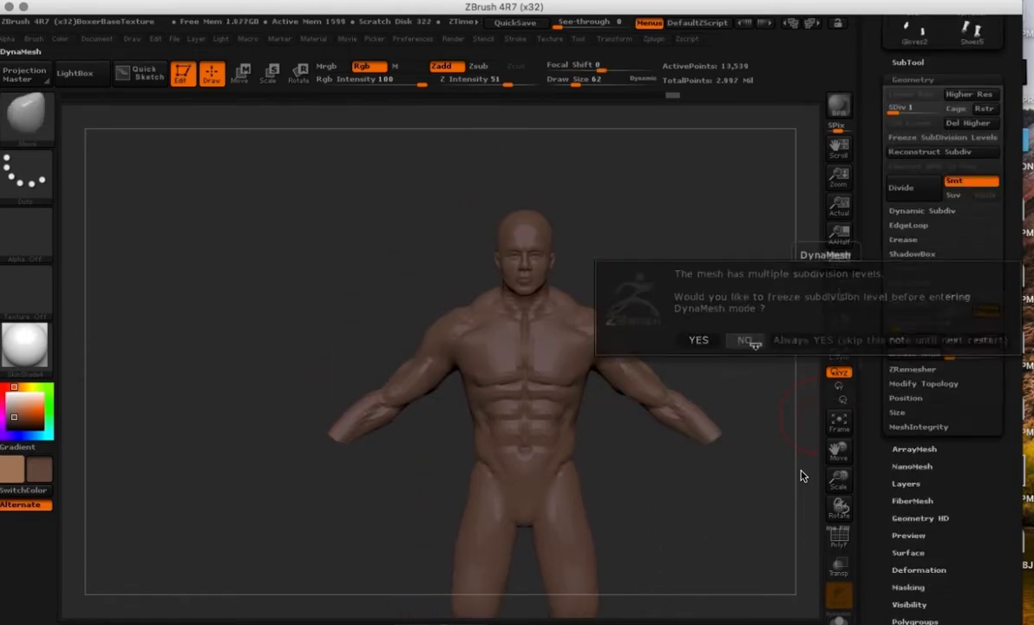
left_click(745, 339)
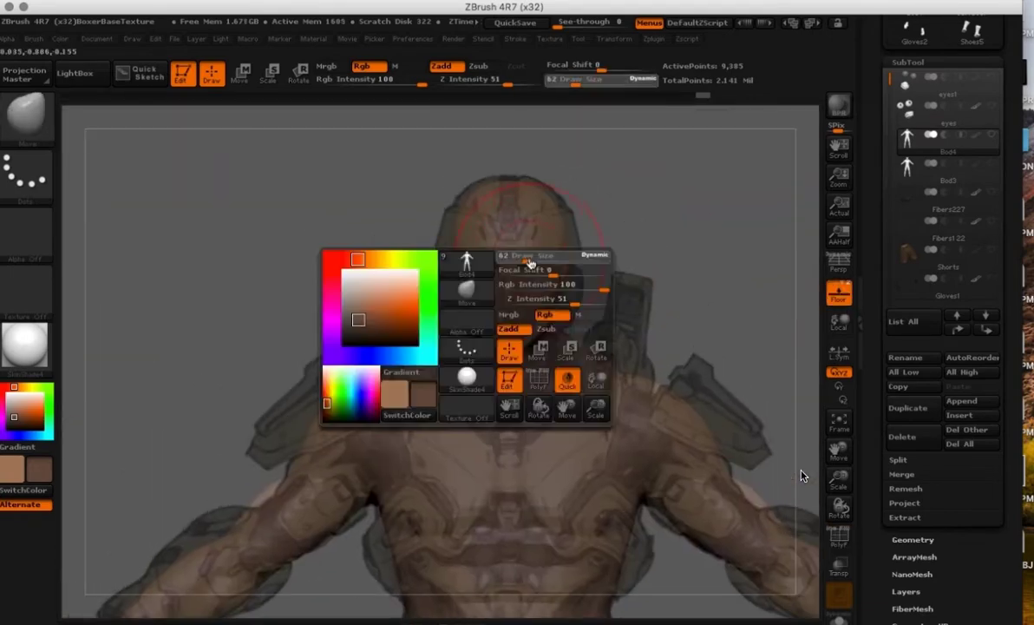
- From the back view, offset the second Front-Back reference map 0.45 horizontally and about -0.033 vertically
left_click(839, 298)
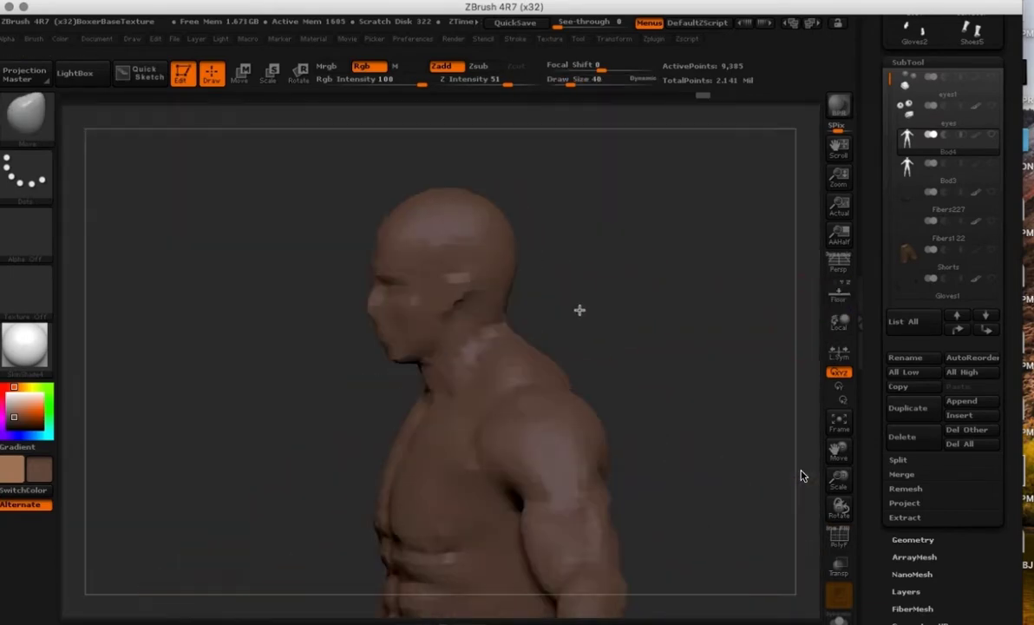
left_click_drag(577, 310, 656, 283)
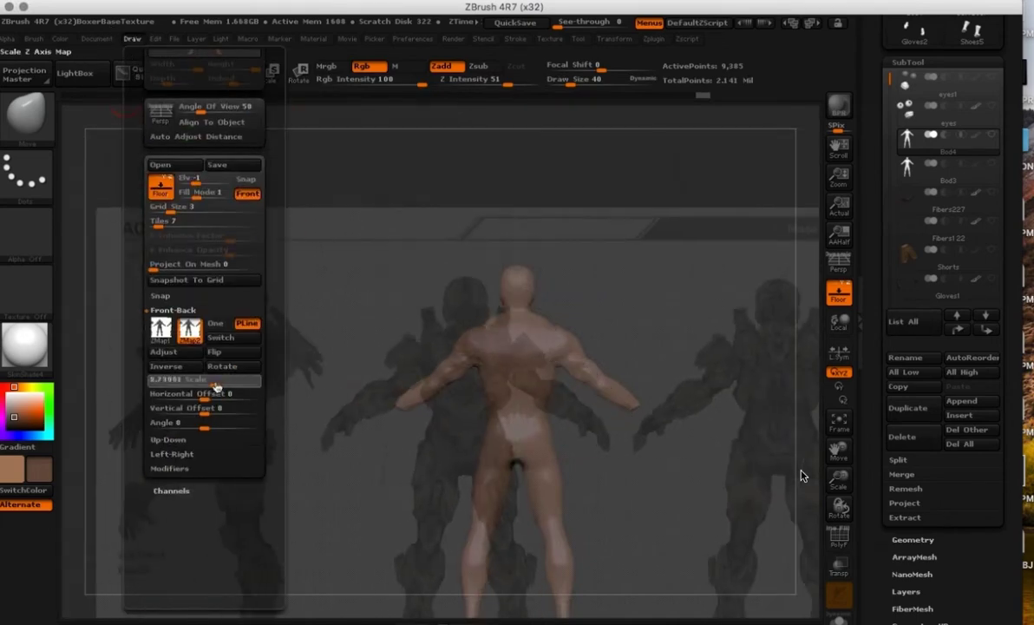
left_click_drag(217, 394, 196, 413)
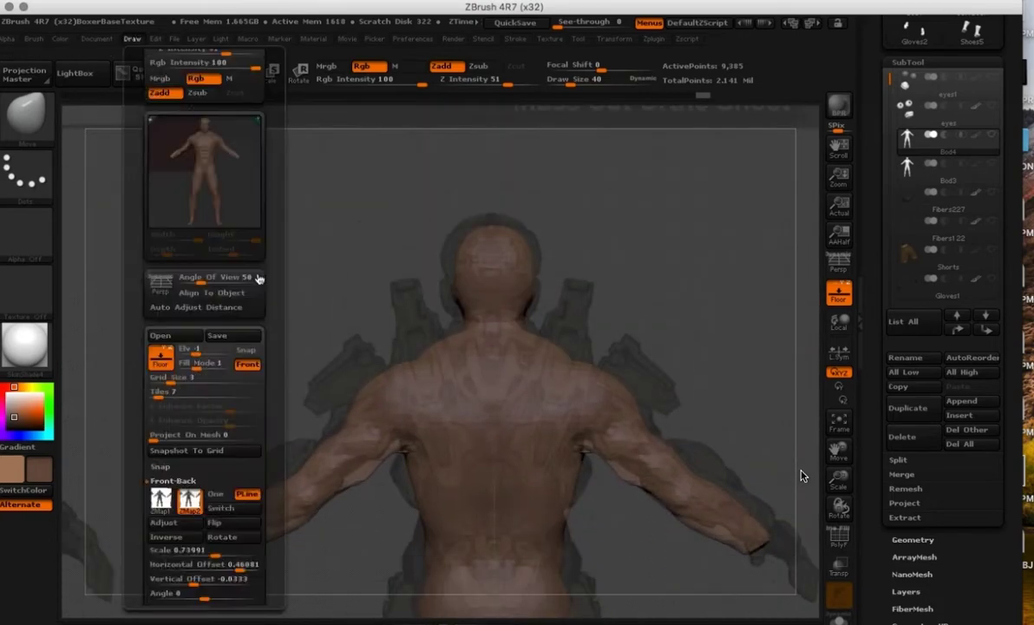
left_click_drag(259, 278, 259, 129)
left_click_drag(241, 425, 242, 425)
type(".45")
key("Return")
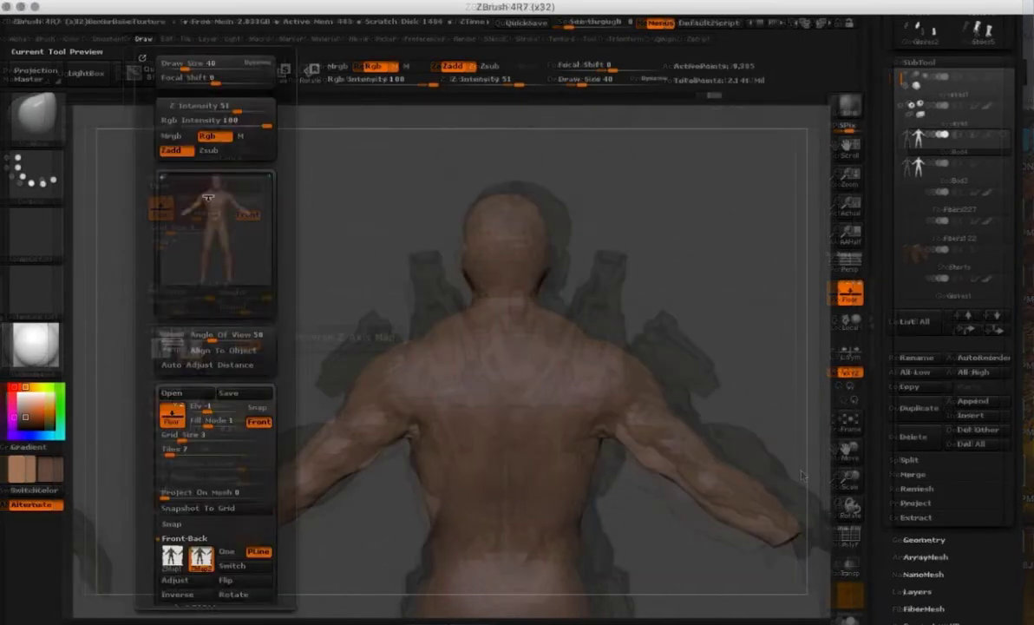
- Center the back reference map on the body with a 0.458 horizontal and about -0.039 vertical offset
scroll(208, 452, "down", 3)
left_click_drag(205, 444, 205, 444)
left_click_drag(250, 430, 251, 428)
type(".45")
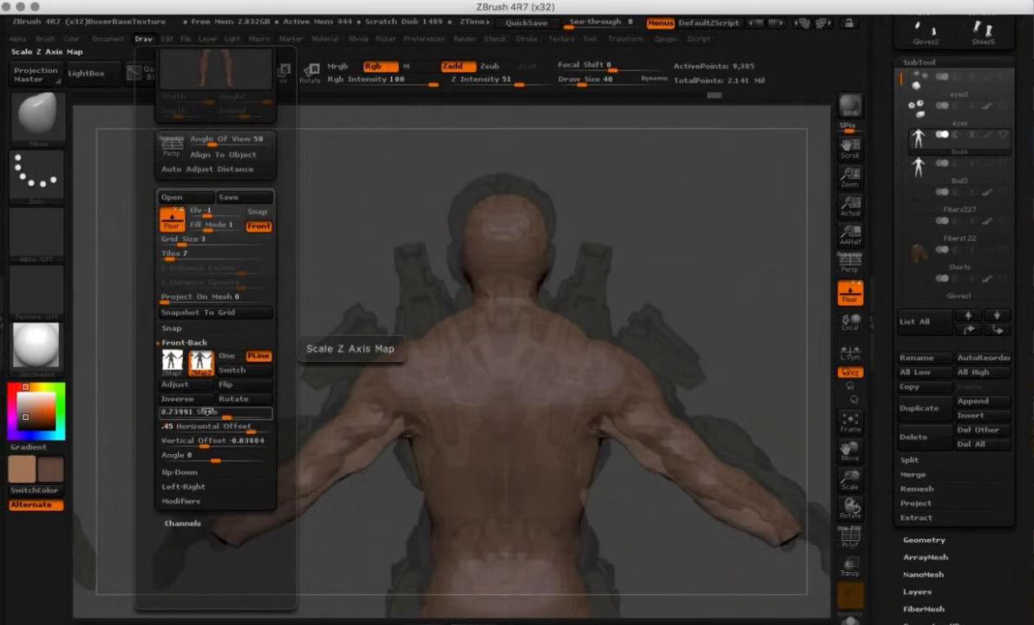
key("Return")
type(".44")
key("Return")
type(".46")
key("Return")
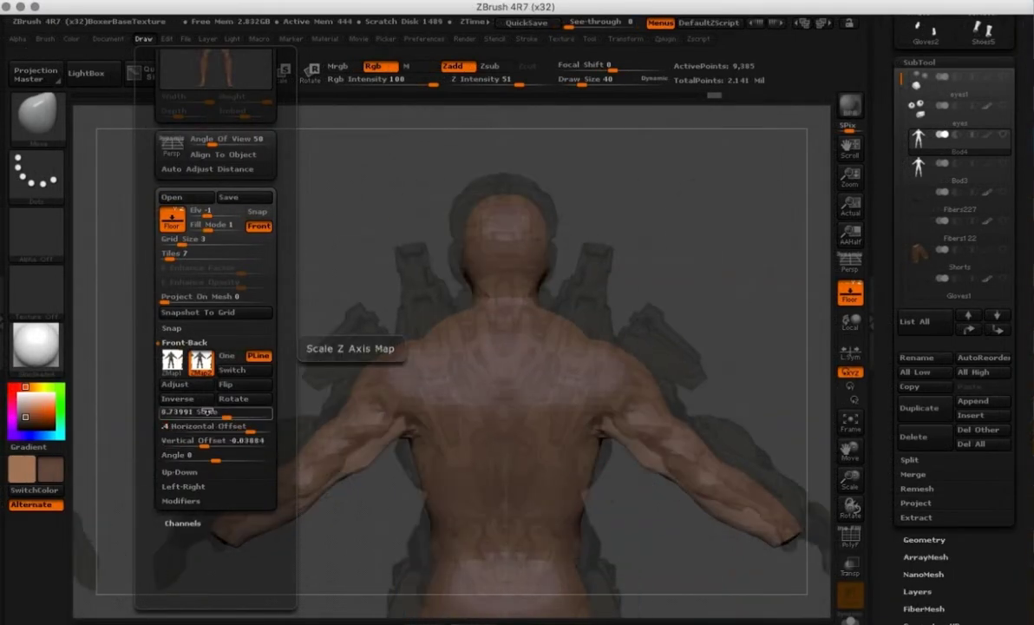
mouse_move(607, 512)
left_mouse_down("alt")
mouse_move(577, 406)
mouse_move(593, 514)
left_mouse_up("alt")
mouse_move(143, 39)
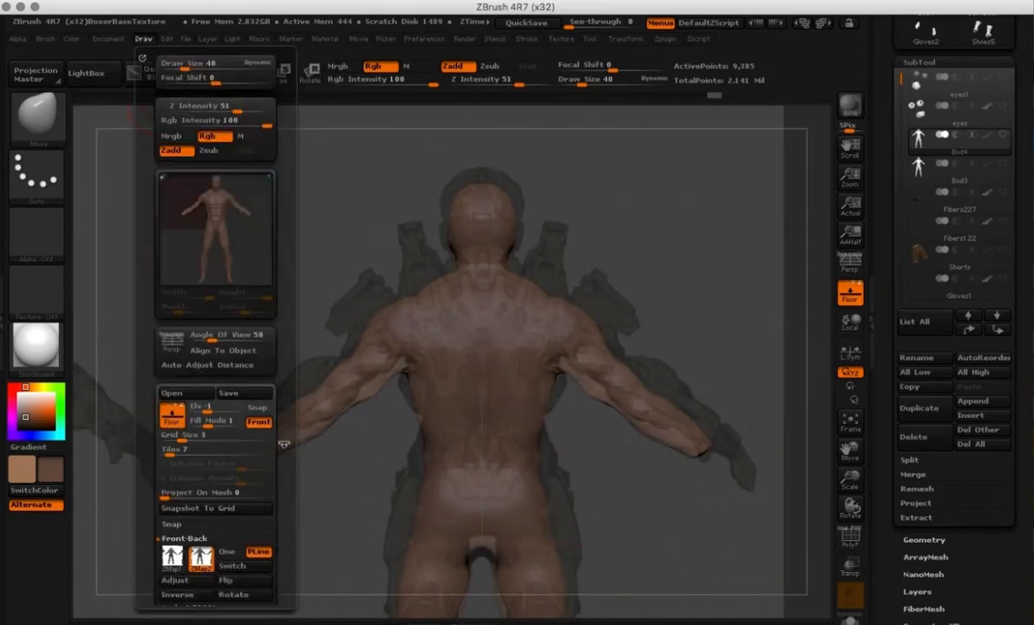
mouse_move(174, 431)
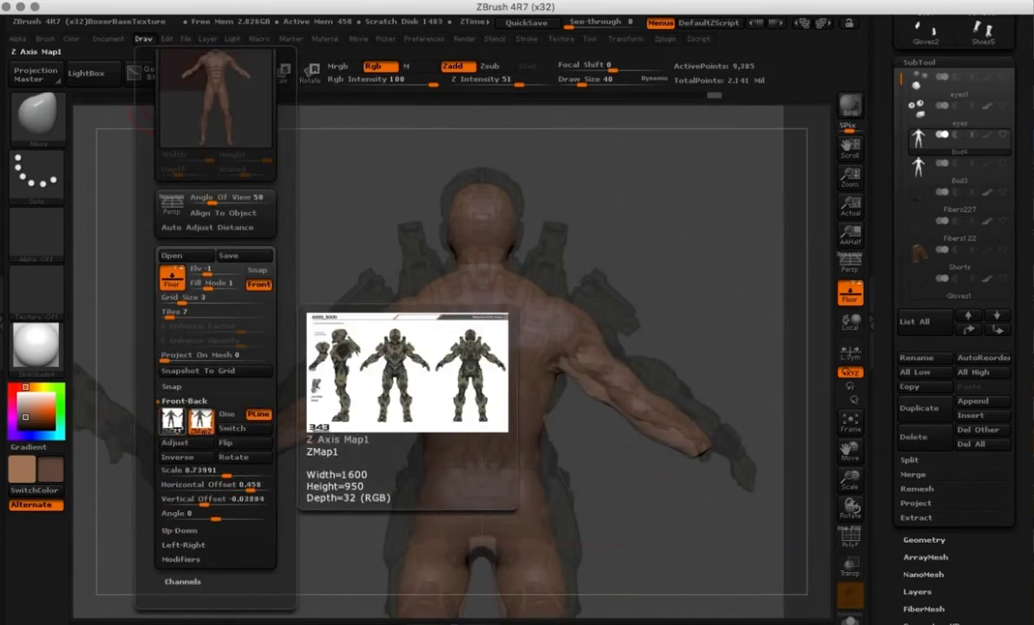
left_click(202, 427)
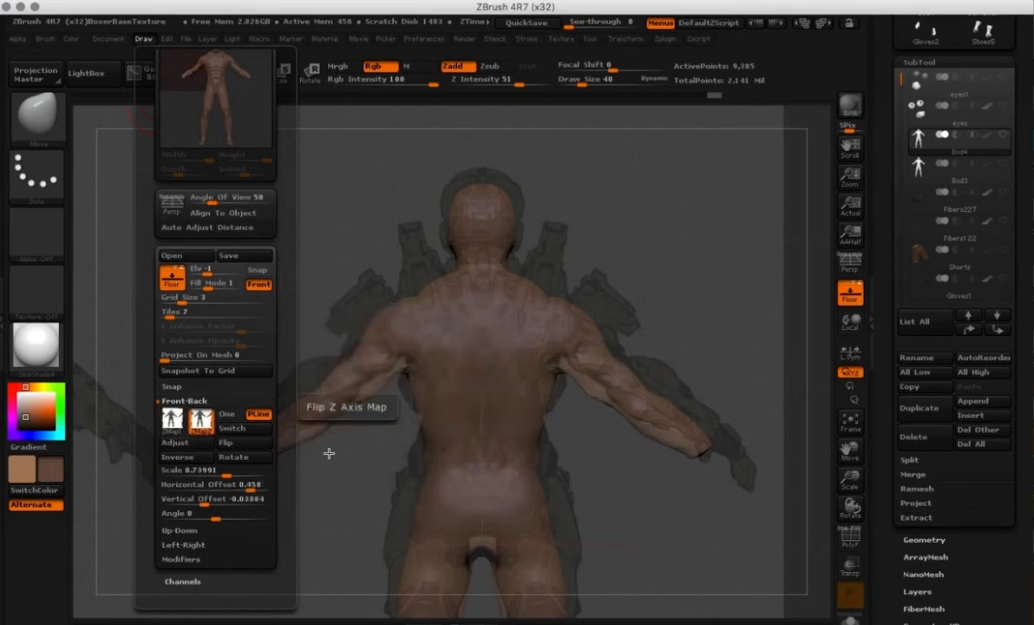
- Compare the back reference map with the body and adjust its vertical offset to about -0.023
left_click_drag(329, 453, 516, 406, "shift")
left_click_drag(558, 450, 393, 507, "shift")
left_click_drag(393, 506, 353, 373, "alt")
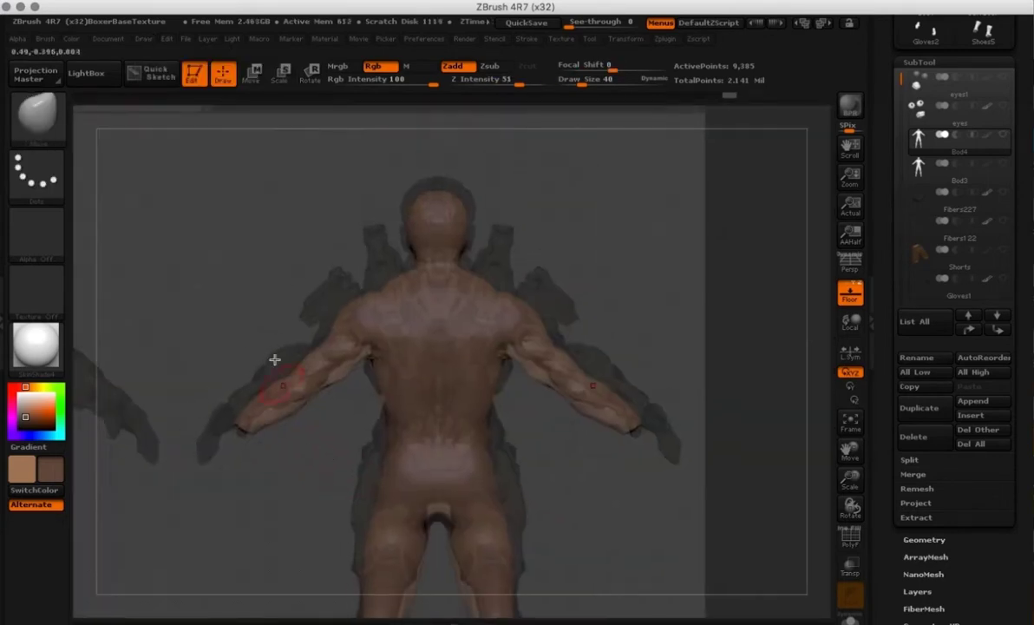
left_click(143, 38)
left_click_drag(286, 448, 287, 261)
left_click(205, 453)
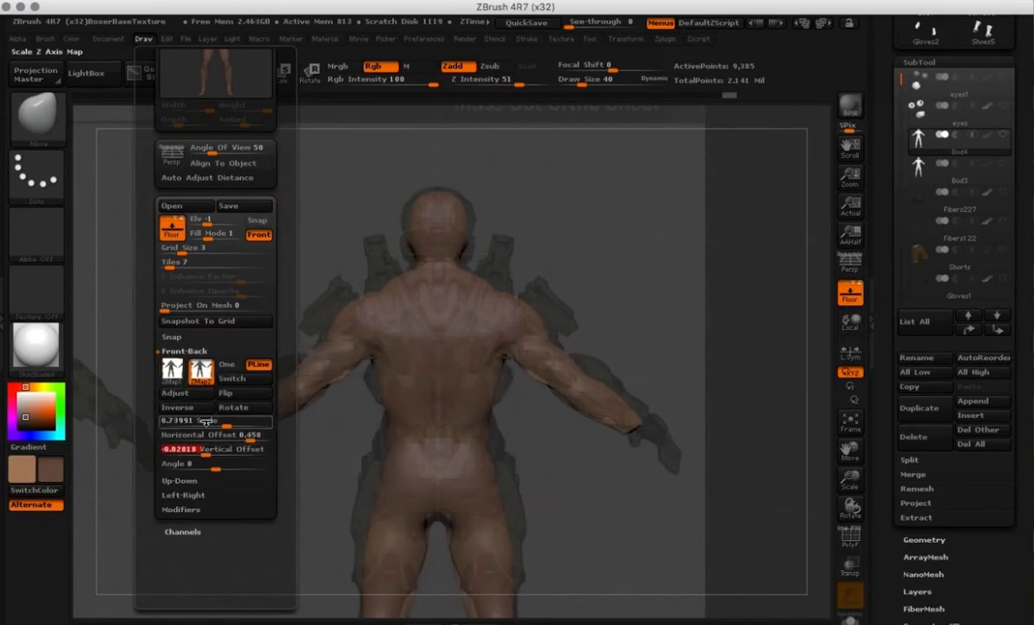
mouse_move(646, 451)
left_mouse_down()
mouse_move(552, 459)
mouse_move(642, 333)
mouse_move(528, 326)
left_mouse_up()
mouse_move(582, 486)
left_mouse_down("alt")
mouse_move(581, 386)
mouse_move(595, 451)
mouse_move(656, 289)
mouse_move(549, 276)
mouse_move(665, 293)
mouse_move(618, 309)
mouse_move(559, 259)
left_mouse_up("alt")
mouse_move(598, 165)
left_mouse_down("alt")
mouse_move(609, 335)
mouse_move(685, 330)
left_mouse_up("alt")
left_click(143, 39)
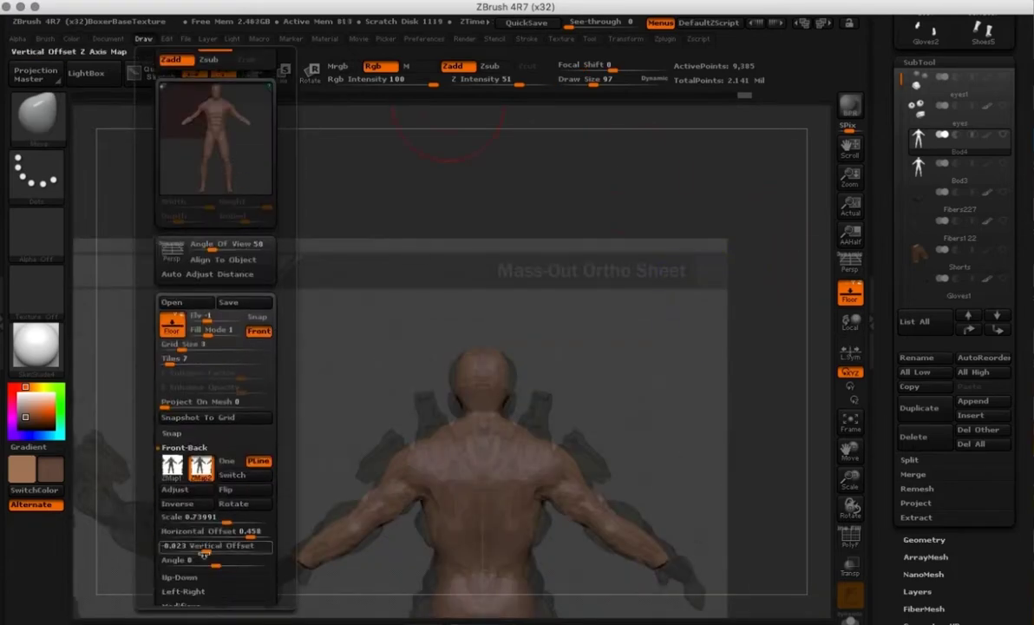
left_click_drag(205, 548, 208, 548)
- Turn the body to its side view and load the armor ortho sheet as the Left-Right reference image
mouse_move(591, 350)
left_mouse_down("shift")
mouse_move(647, 365)
mouse_move(635, 246)
mouse_move(547, 246)
left_mouse_up("shift")
mouse_move(143, 39)
left_click(187, 259)
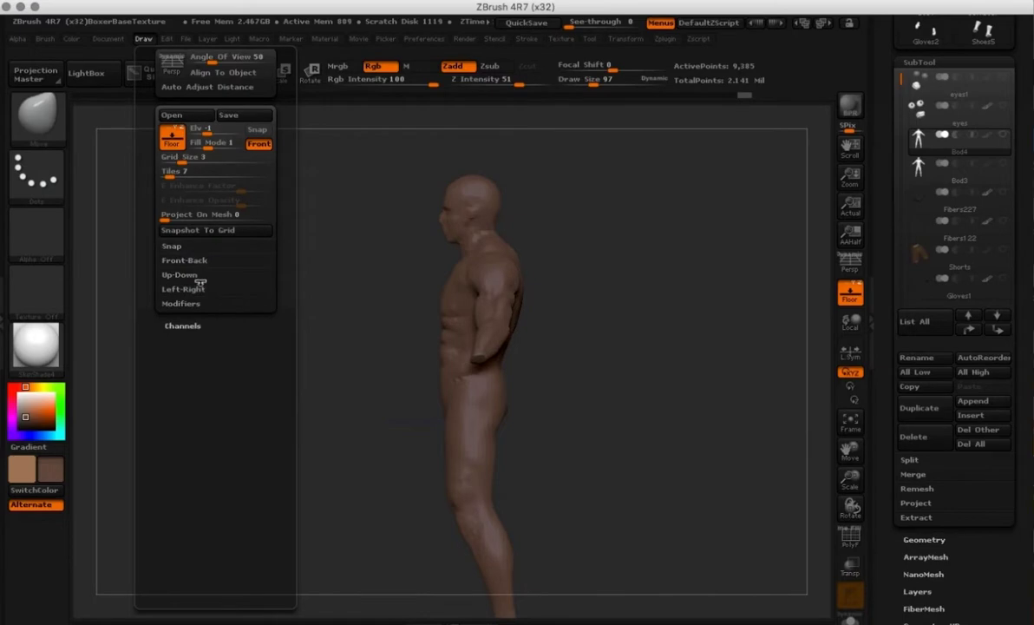
left_click(185, 289)
left_click(173, 310)
left_click(191, 535)
scroll(508, 344, "down", 15)
scroll(507, 344, "up", 5)
left_click(490, 333)
left_click(737, 392)
- Scale the Left-Right reference to about 0.74, offset it about -0.48 horizontally and -0.023 vertically, and quick-save the project
mouse_move(144, 39)
left_click_drag(290, 512, 291, 325)
mouse_move(237, 443)
left_mouse_down()
mouse_move(227, 444)
mouse_move(236, 472)
mouse_move(216, 471)
mouse_move(244, 458)
mouse_move(180, 452)
mouse_move(206, 470)
mouse_move(181, 456)
left_mouse_up()
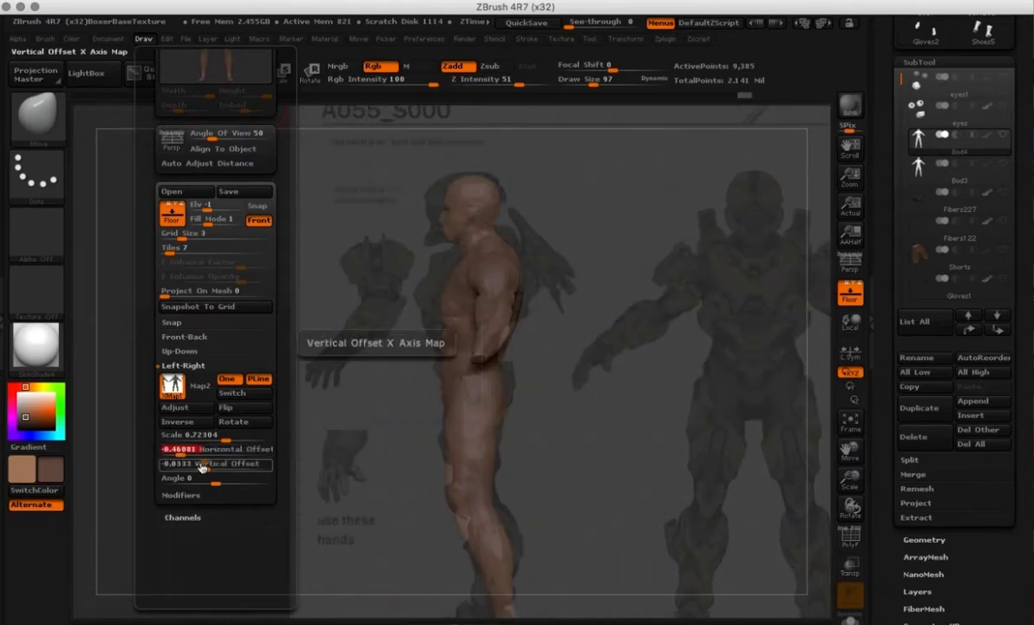
mouse_move(550, 471)
left_mouse_down()
mouse_move(570, 489)
mouse_move(553, 332)
mouse_move(568, 391)
left_mouse_up()
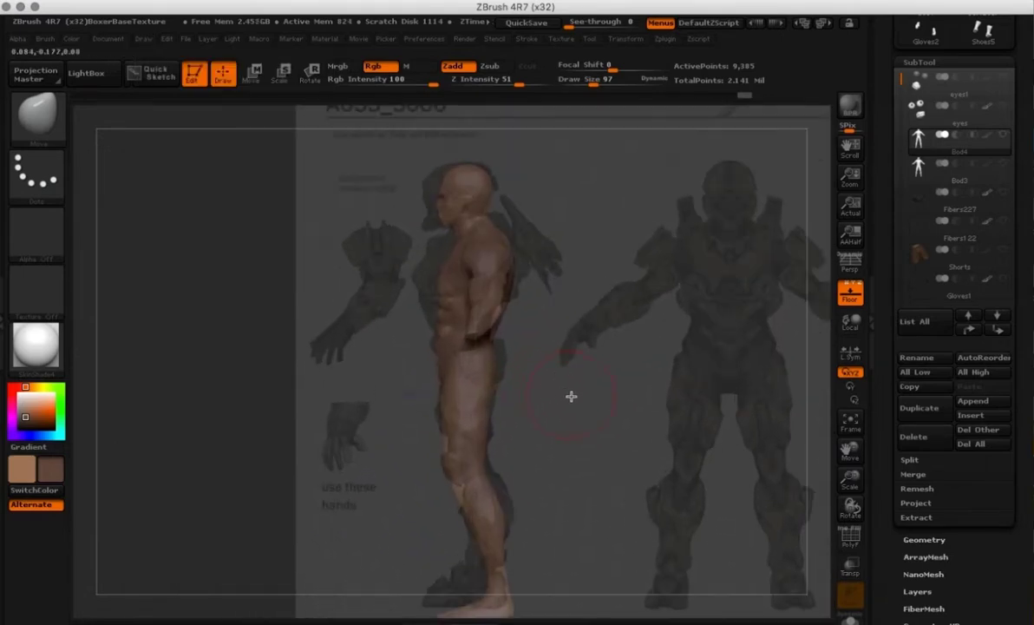
left_click(143, 39)
left_click_drag(226, 549, 208, 554)
left_click_drag(182, 541, 184, 544)
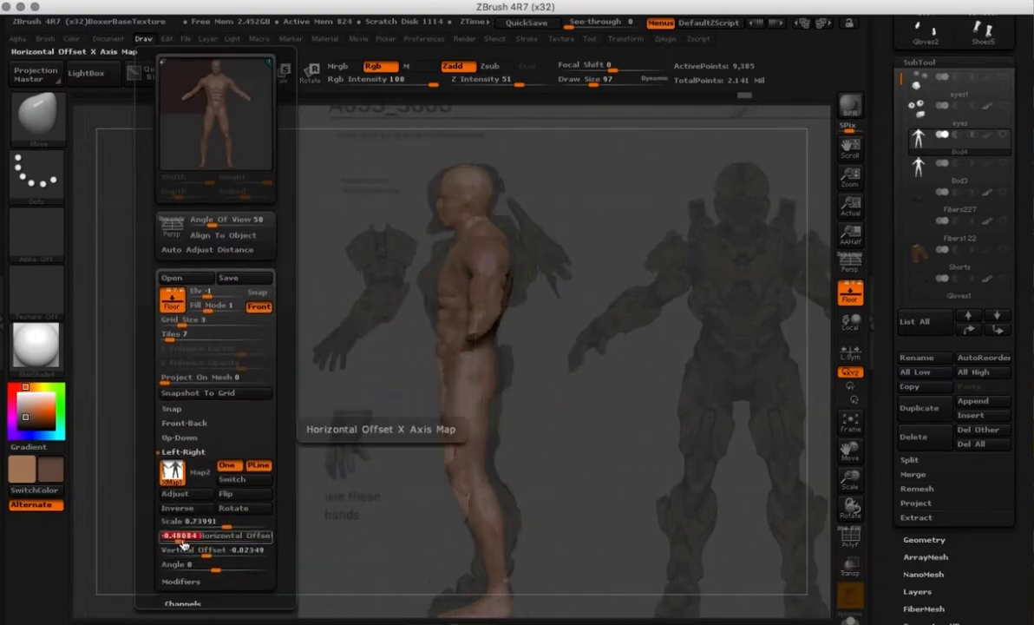
mouse_move(544, 324)
left_mouse_down("shift")
mouse_move(611, 378)
mouse_move(551, 380)
mouse_move(573, 430)
mouse_move(609, 261)
mouse_move(599, 312)
left_mouse_up("shift")
left_click(526, 23)
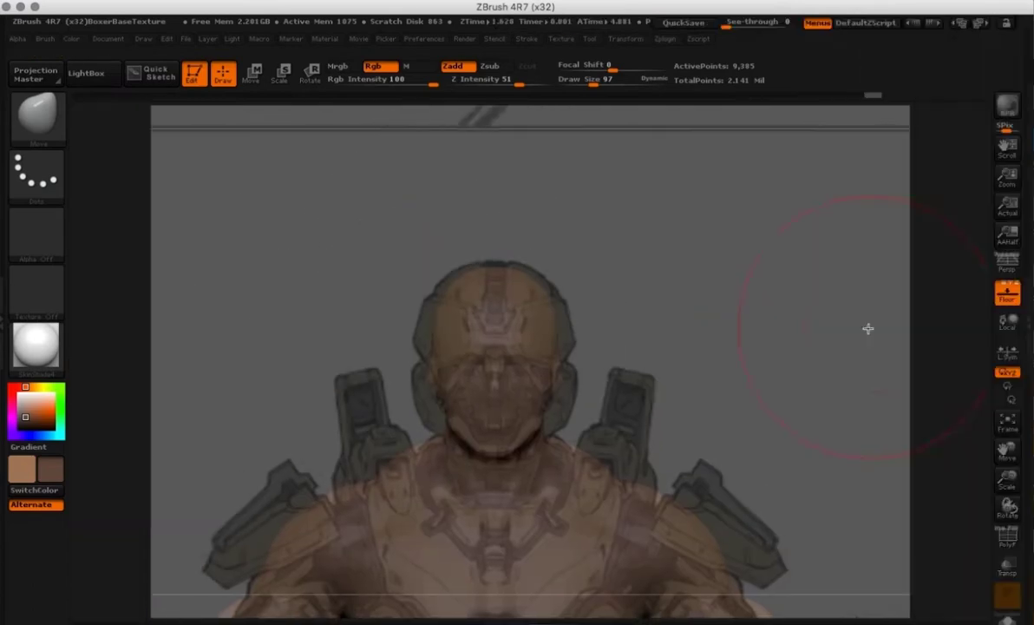
- Insert a sphere over the face with the InsertSphere brush and split it into its own subtool
key("space")
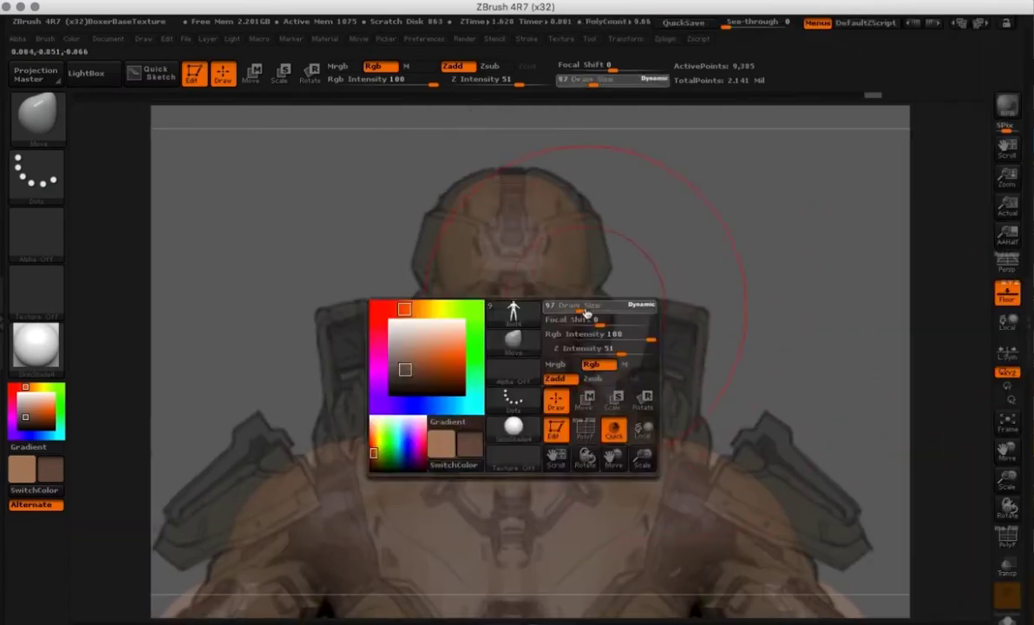
left_click_drag(736, 357, 708, 282, "alt")
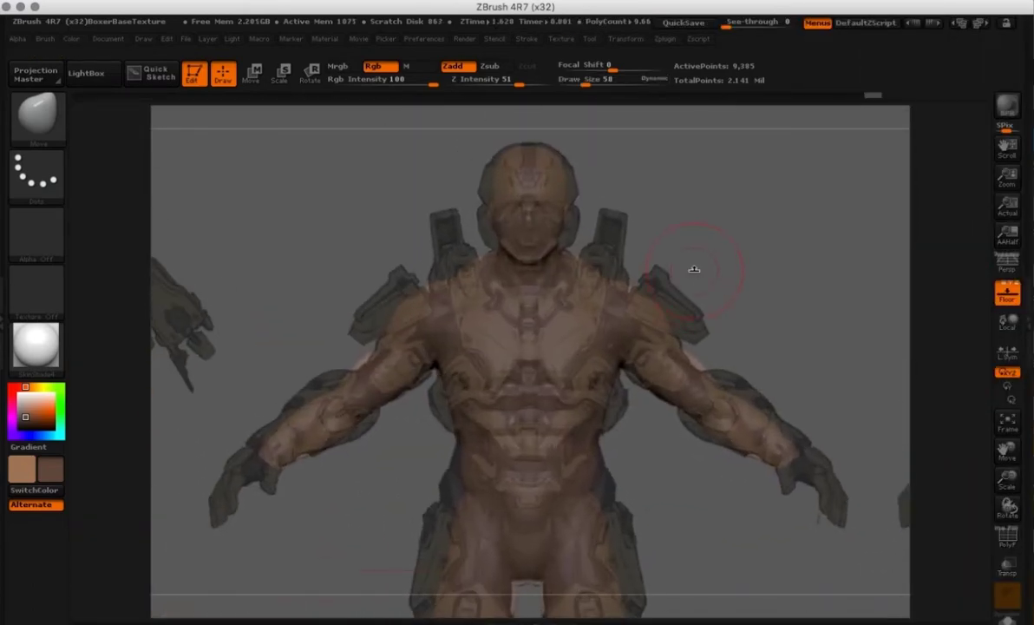
key("b")
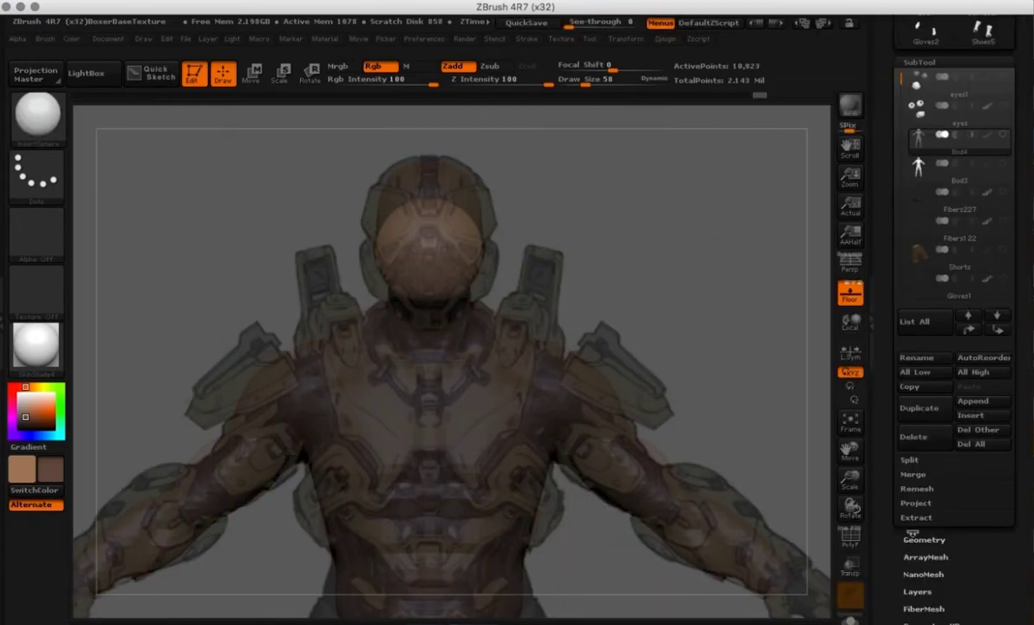
left_click(933, 517)
left_click(923, 167)
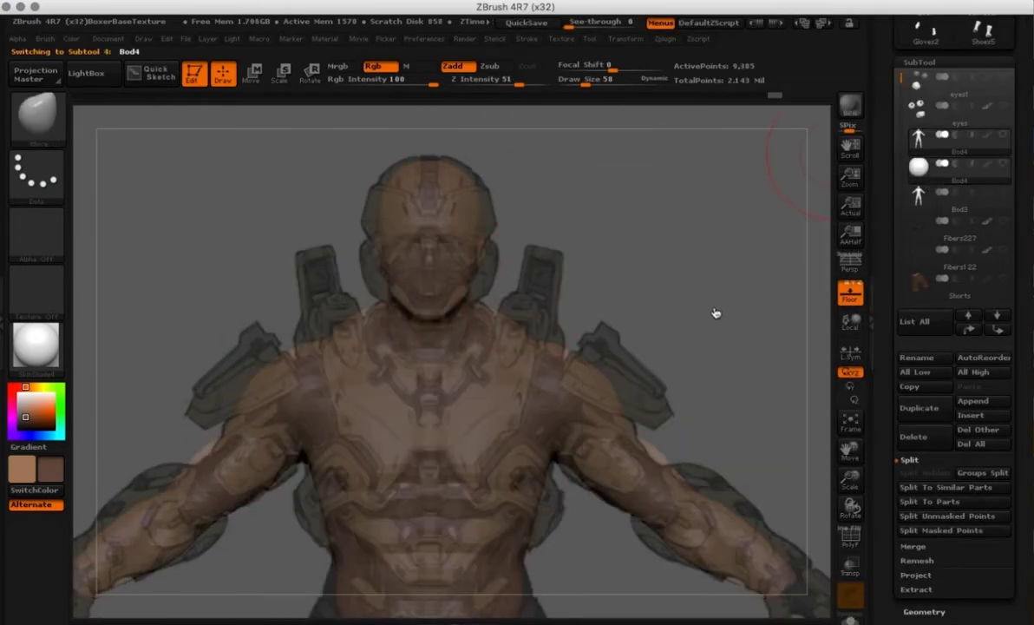
- Show the polyframe and enable DynaMesh at resolution 128 on the sphere subtool
key("shift+f")
left_click(1004, 136)
left_click(924, 611)
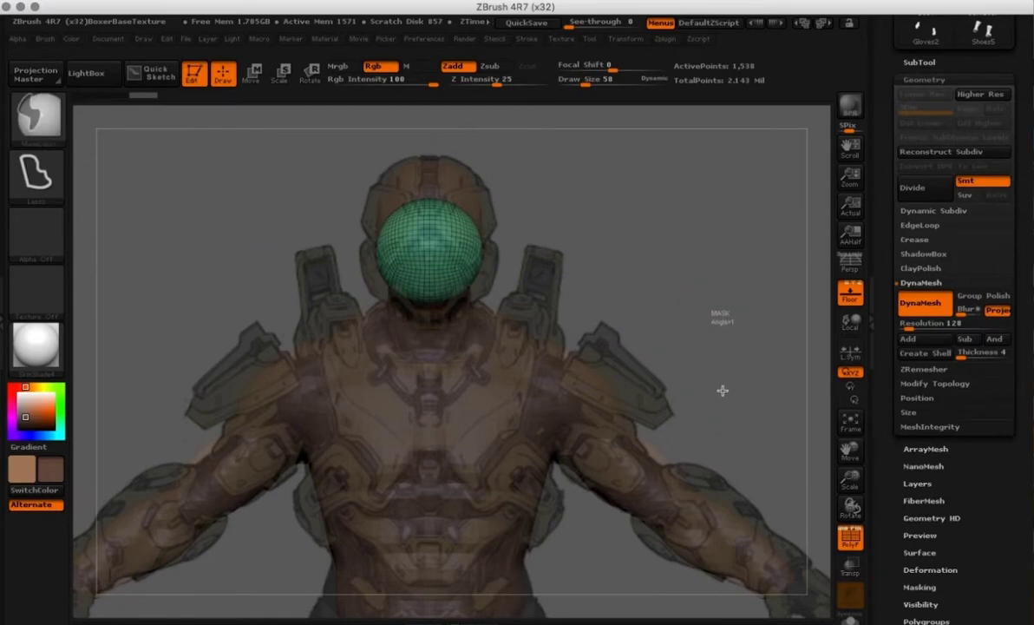
- Stretch the sphere with the Move brush to cover the head as a rough helmet in front and side views
left_click_drag(389, 282, 406, 302)
left_click_drag(746, 279, 621, 280)
left_click_drag(375, 293, 353, 293)
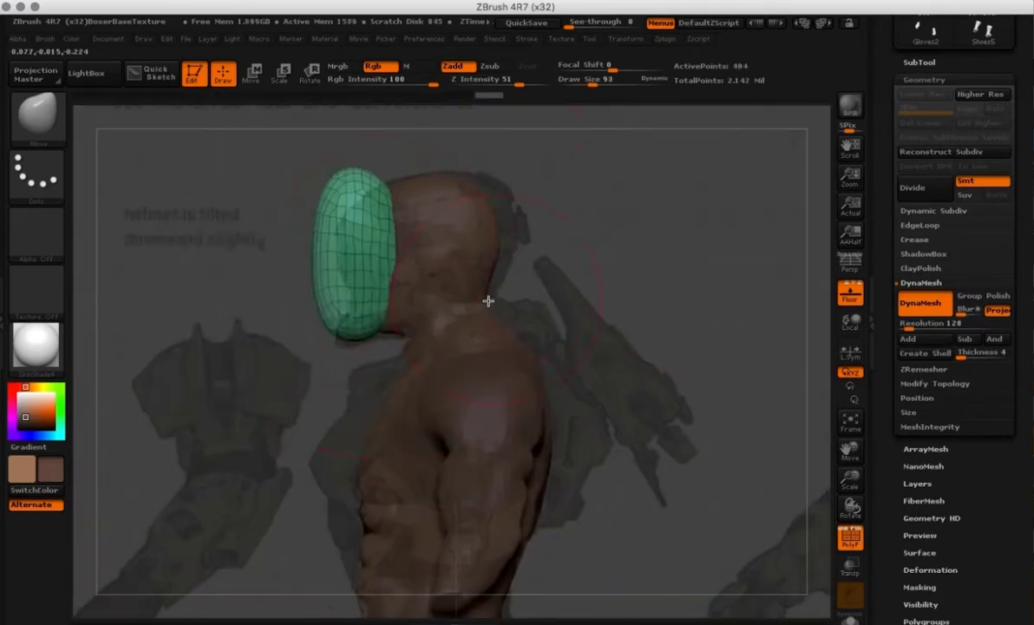
mouse_move(447, 248)
left_mouse_down()
mouse_move(512, 247)
mouse_move(513, 224)
left_mouse_up()
left_click_drag(390, 247, 352, 293)
- Refine the helmet's chin, jaw and back profile in side view with the Move brush at draw size 62
key("space")
key("space")
mouse_move(349, 329)
left_mouse_down()
mouse_move(344, 343)
mouse_move(358, 342)
left_mouse_up()
left_click_drag(393, 345, 396, 335)
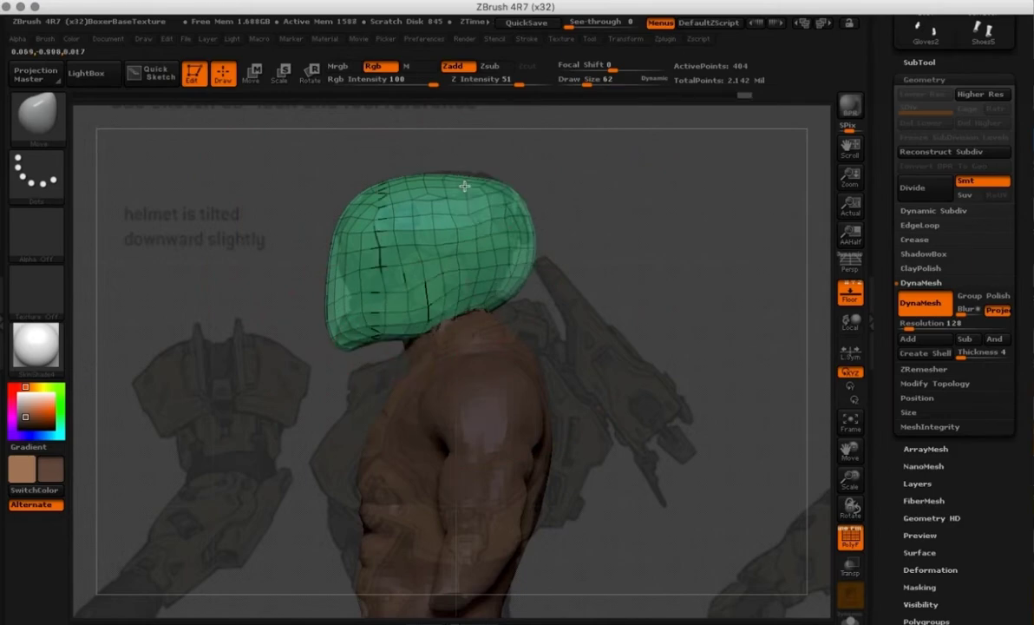
left_click_drag(503, 224, 487, 242)
- Hide the polyframe and shape the helmet's front silhouette with the Move brush at draw size 40
mouse_move(555, 245)
left_mouse_down("shift")
mouse_move(605, 248)
mouse_move(613, 296)
left_mouse_up("shift")
key("shift+f")
key("space")
left_click_drag(577, 240, 559, 240)
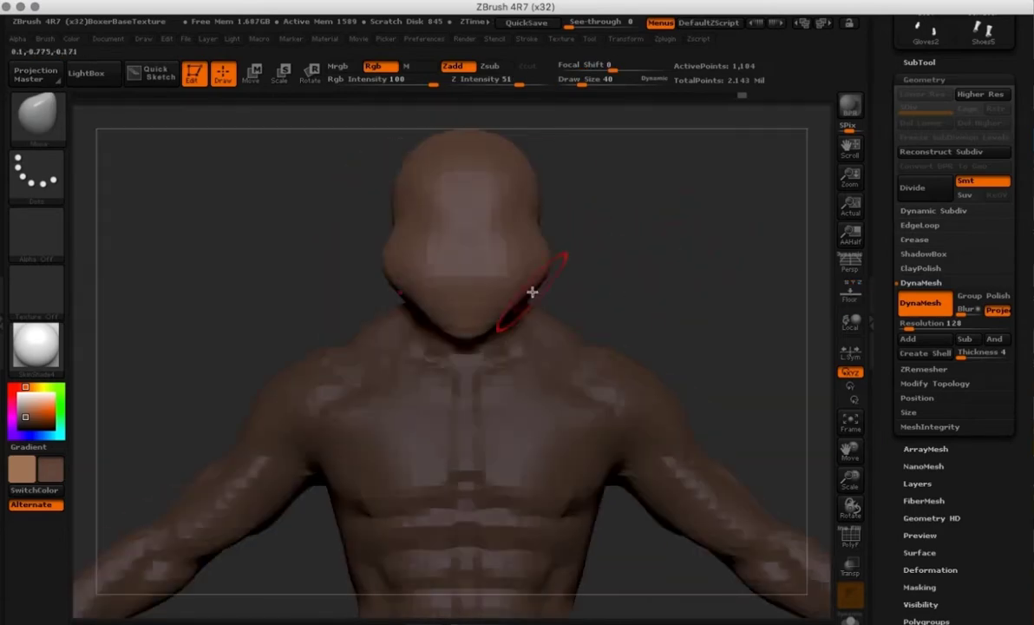
- Show the armor reference behind the helmet in front view and ready the ClayBuildup brush at draw size 8
key("b")
key("c")
key("b")
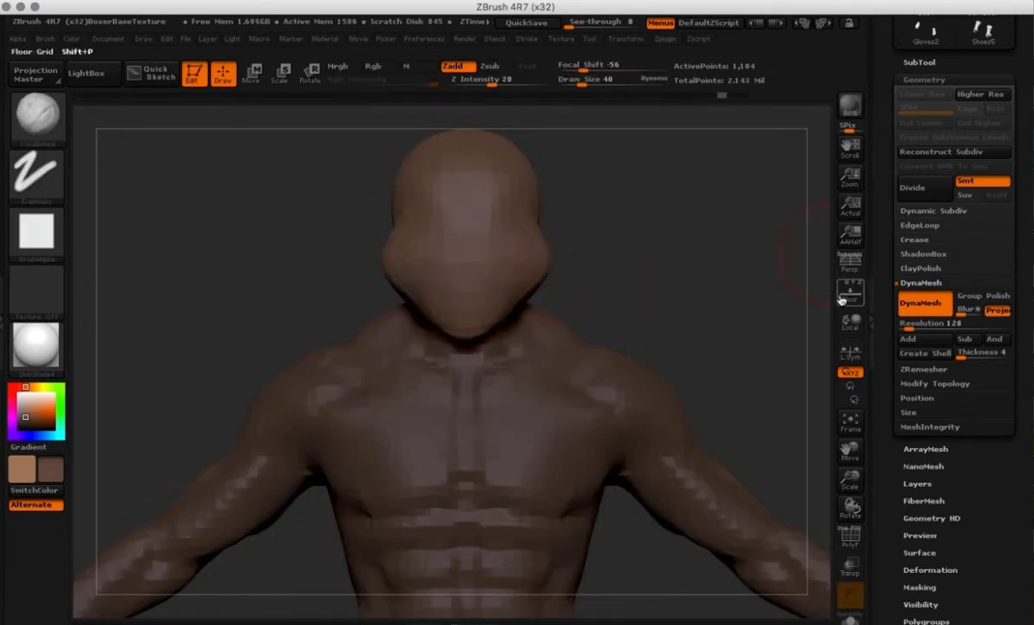
left_click(851, 295)
key("space")
left_click_drag(413, 308, 400, 308)
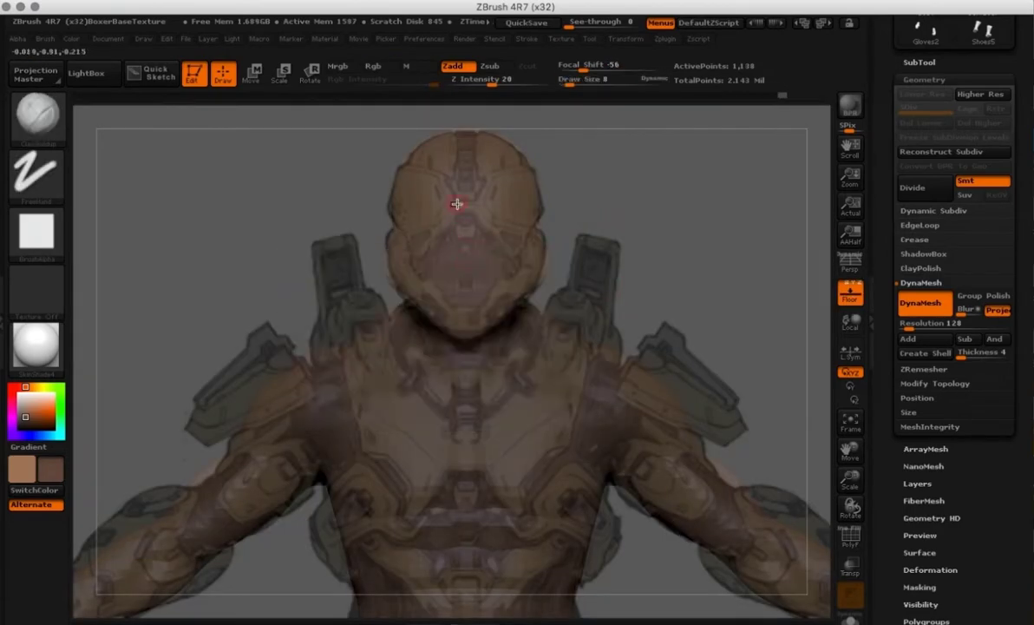
- Switch to the Dam_Standard brush at draw size 9 and adjust its stroke settings for tracing the helmet's panel lines
key("b")
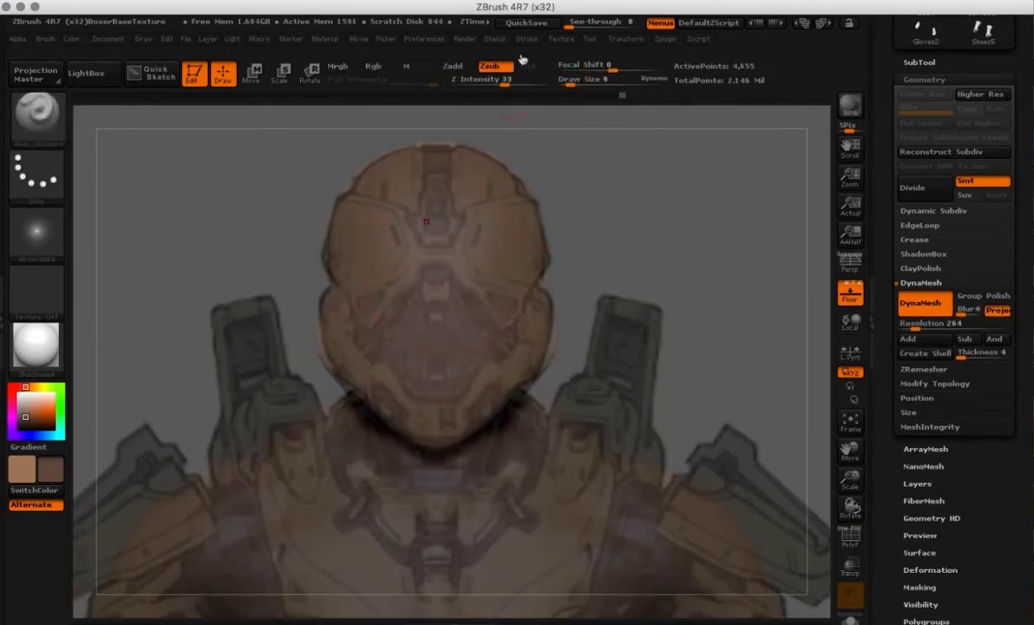
left_click(526, 38)
left_click(566, 252)
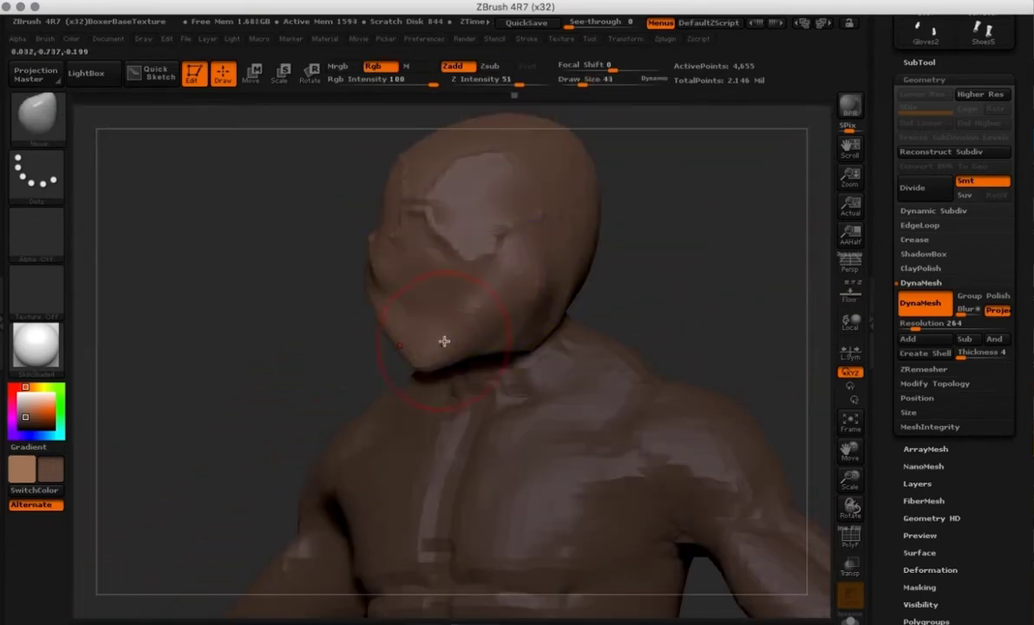
- Shape the helmet's lower face with the Move brush and build up the brow and jaw with ClayBuildup at draw size 14
key("space")
key("space")
left_click(463, 313)
key("space")
left_click(458, 260)
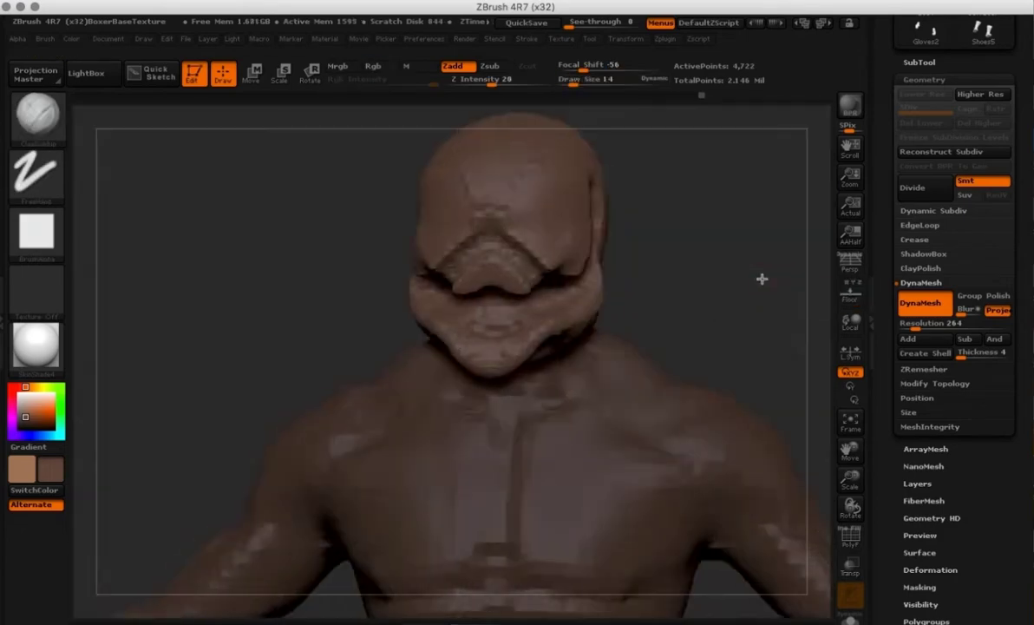
- Sculpt the recess between the brow plate and the side of the helmet, using the side reference
mouse_move(762, 279)
left_mouse_down()
mouse_move(565, 293)
mouse_move(741, 360)
mouse_move(727, 349)
left_mouse_up()
key("space")
left_click_drag(466, 275, 471, 275)
mouse_move(534, 289)
left_mouse_down()
mouse_move(658, 330)
mouse_move(630, 307)
mouse_move(635, 362)
left_mouse_up()
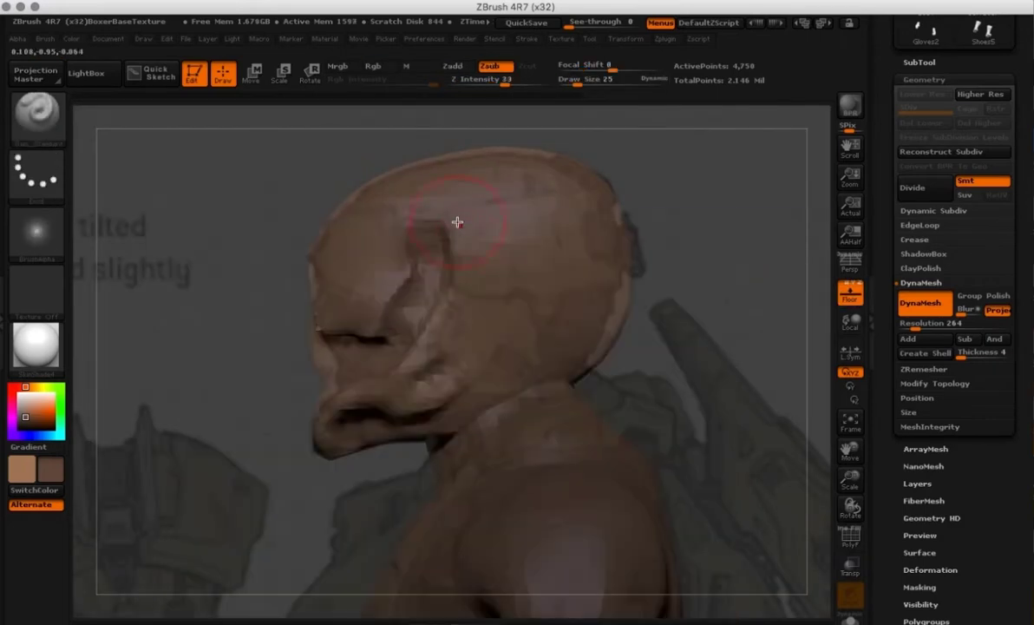
- Rework the helmet's rear side panel with the Dam_Standard brush at draw size 12 and remesh with DynaMesh at resolution 456
key("ctrl+z")
mouse_move(525, 307)
left_mouse_down("shift")
mouse_move(454, 235)
mouse_move(502, 321)
left_mouse_up("shift")
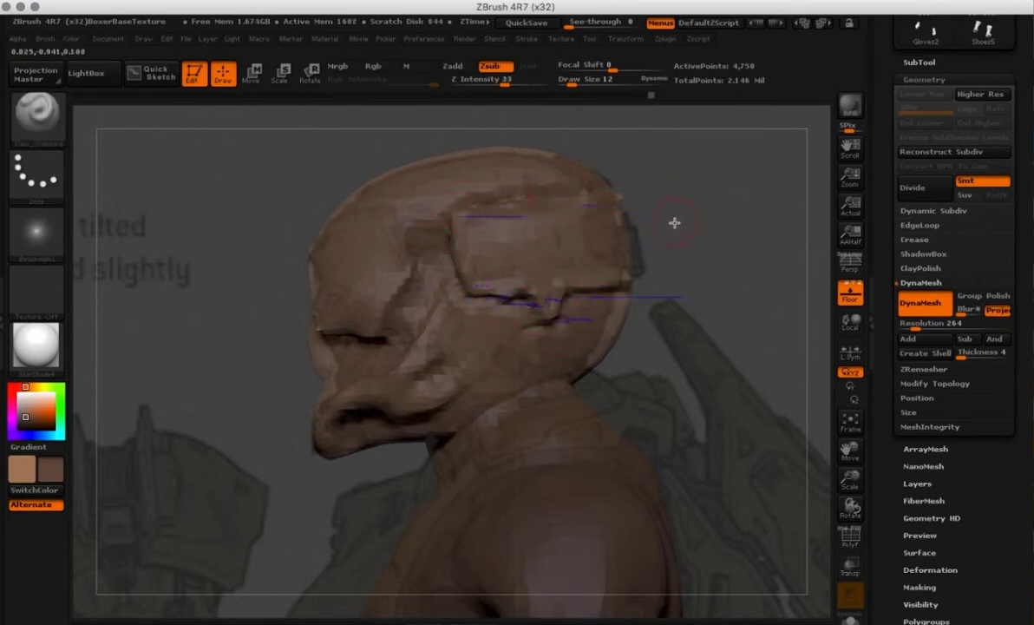
left_click_drag(925, 332, 927, 331)
left_click_drag(737, 252, 763, 277, "ctrl")
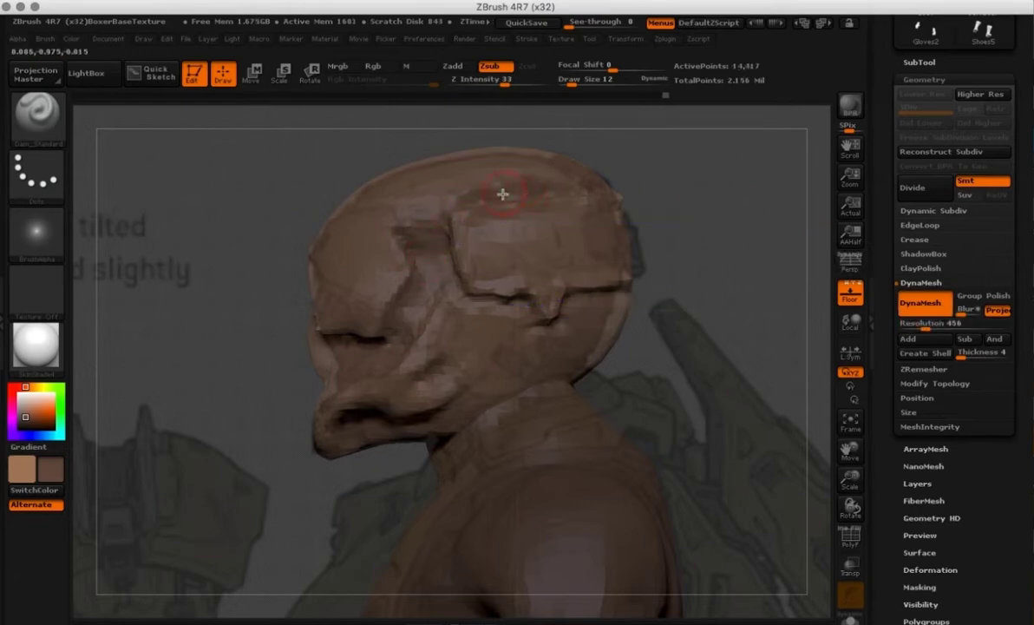
- Carve the forehead recess and the upper edges of the brow plates with ClayBuildup and Dam_Standard at draw size 12
key("b")
key("s")
key("t")
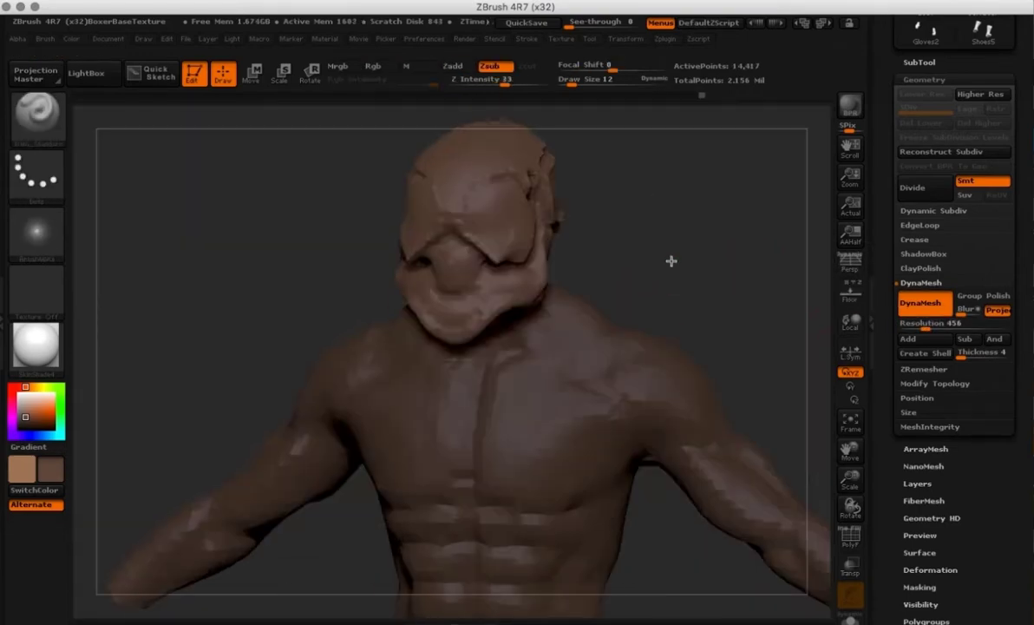
mouse_move(670, 260)
left_mouse_down()
mouse_move(607, 233)
mouse_move(679, 342)
left_mouse_up()
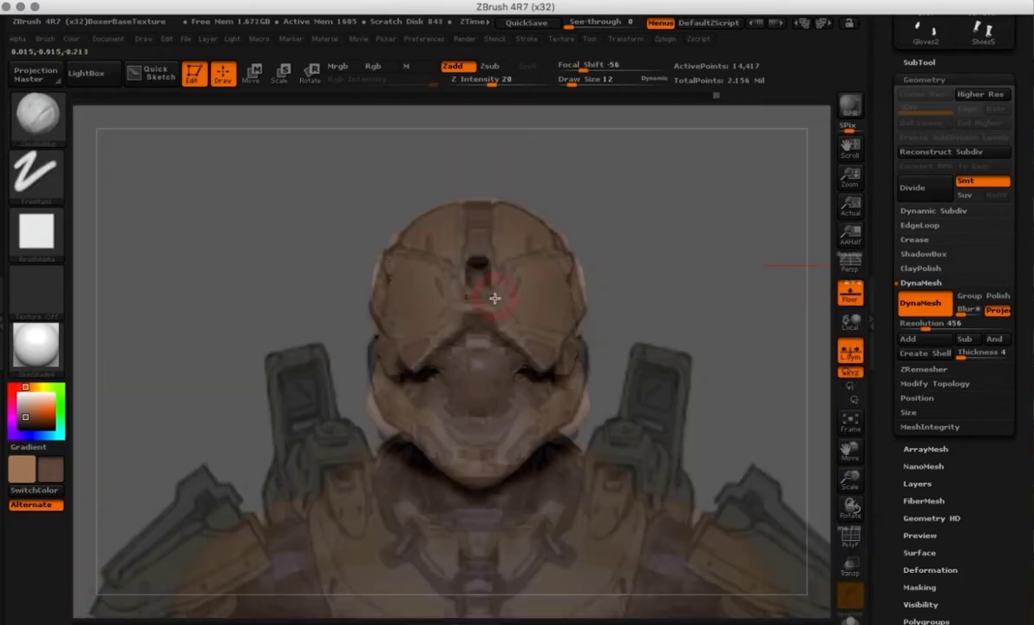
key("b")
key("d")
key("s")
left_click(851, 296)
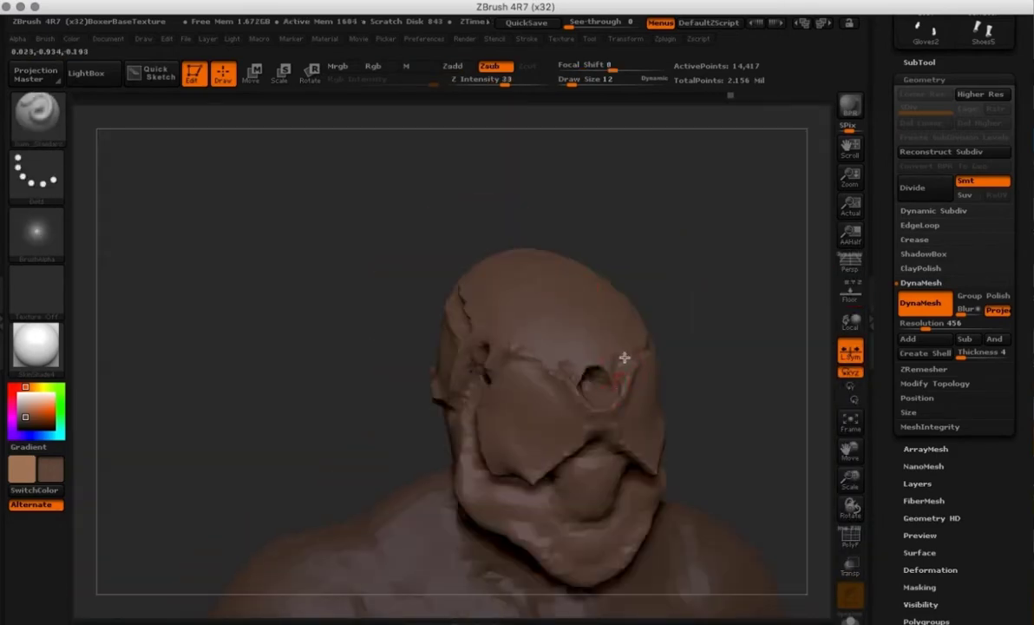
- Refine the forehead recess with ClayBuildup at draw size 12 and compare it with the front reference
key("b")
key("c")
key("b")
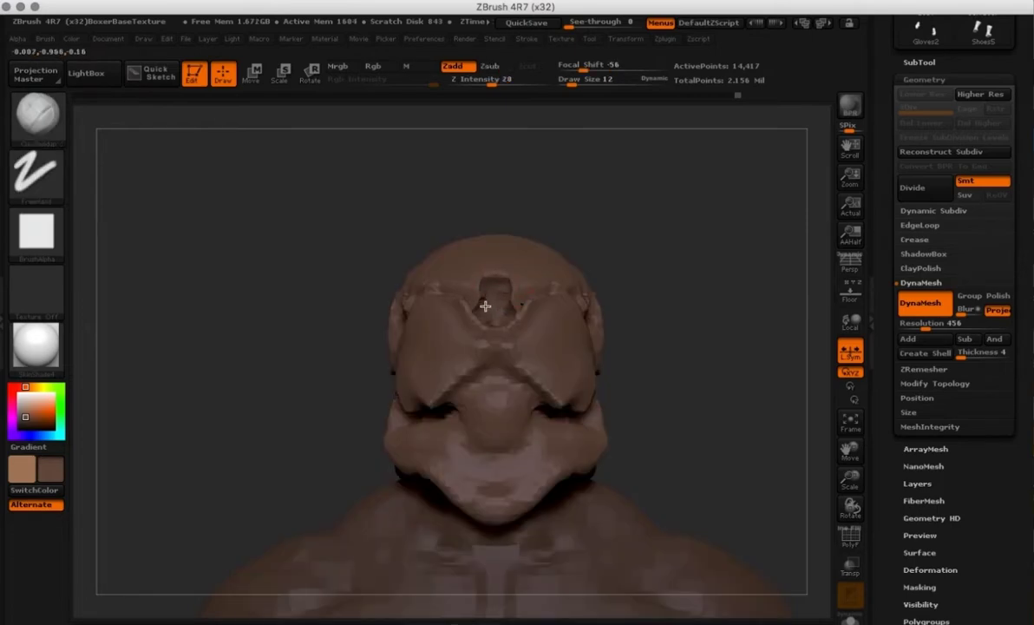
key("shift+p")
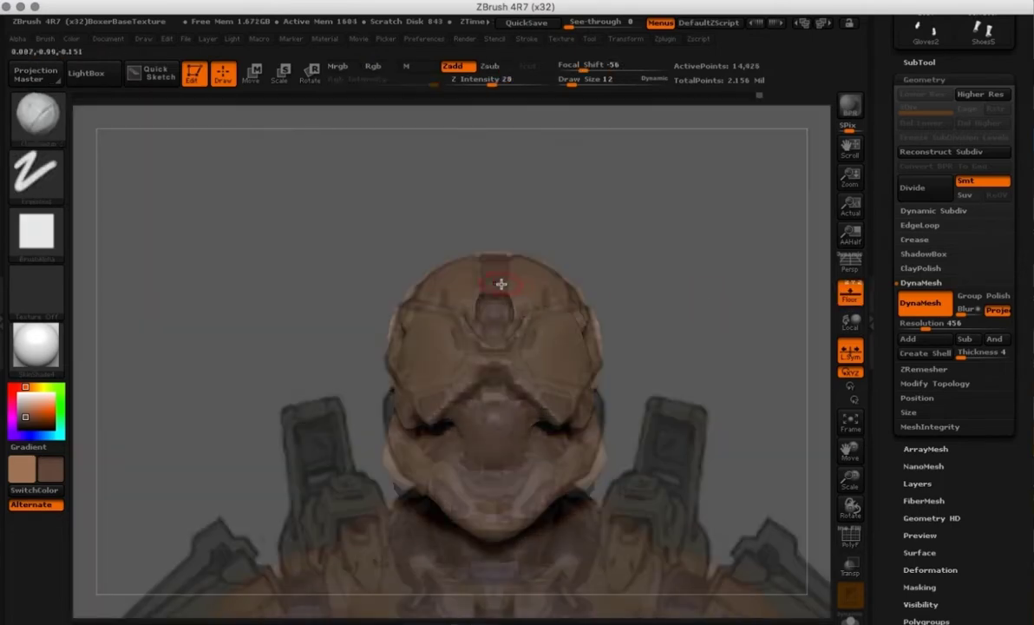
- Set the two paint colours to black and a light brown so the model contrasts with the side reference
left_click_drag(831, 295, 685, 309)
key("v")
key("v")
key("v")
left_click(23, 430)
key("v")
left_click(24, 405)
left_click_drag(24, 406, 25, 412)
- Change the fill mode of the floor reference image in the Draw settings
left_click(144, 39)
left_click(231, 427)
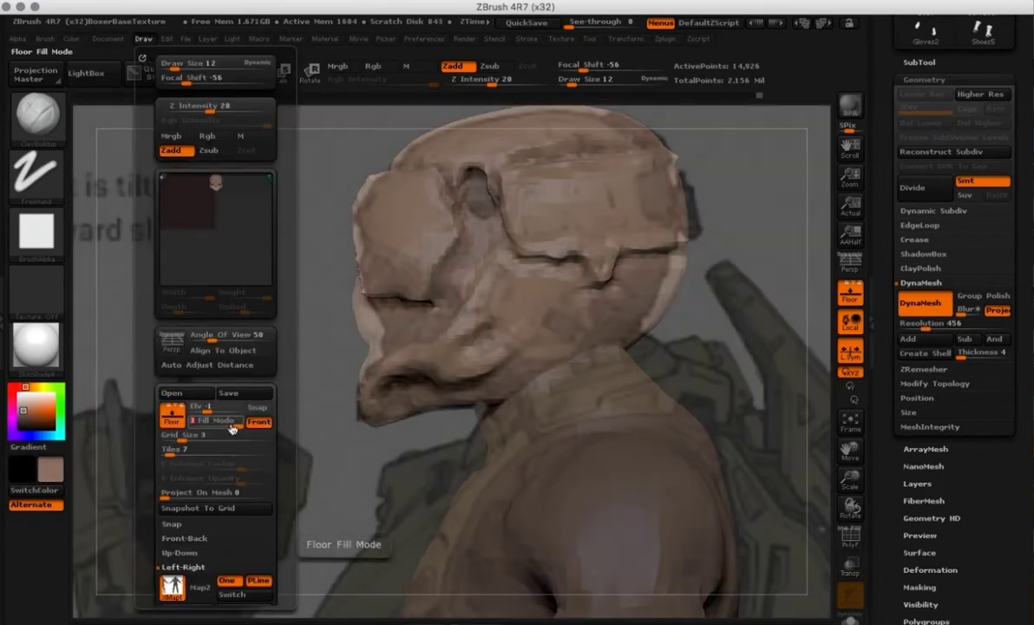
left_click(228, 428)
- Build up the helmet's jaw with ClayBuildup at draw size 9, remesh it and smooth the mouth area
key("space")
left_click(547, 300)
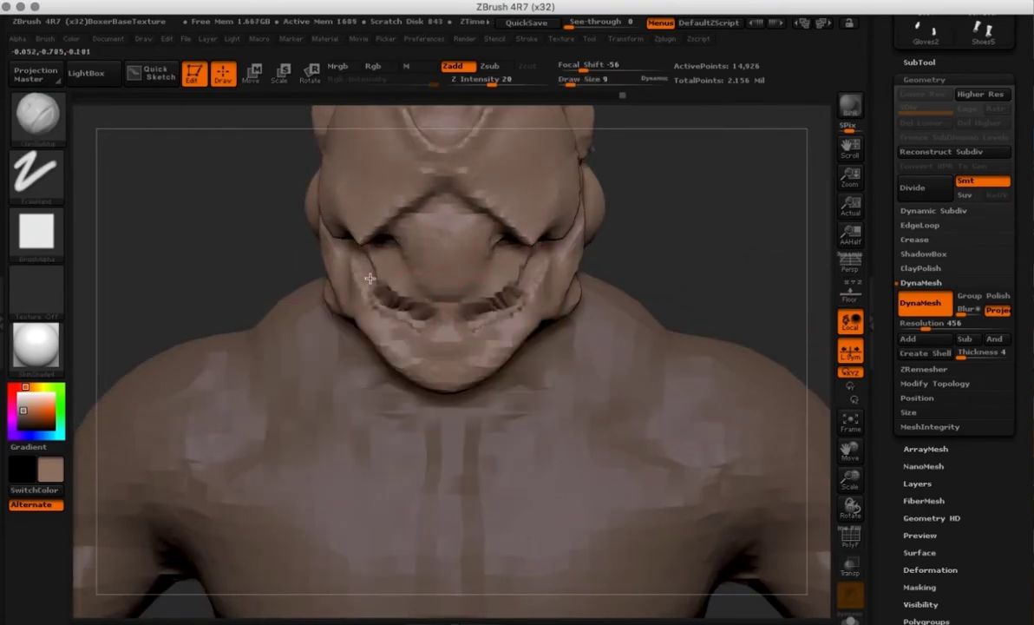
left_click_drag(682, 243, 675, 269, "ctrl")
left_click_drag(513, 293, 460, 306, "shift")
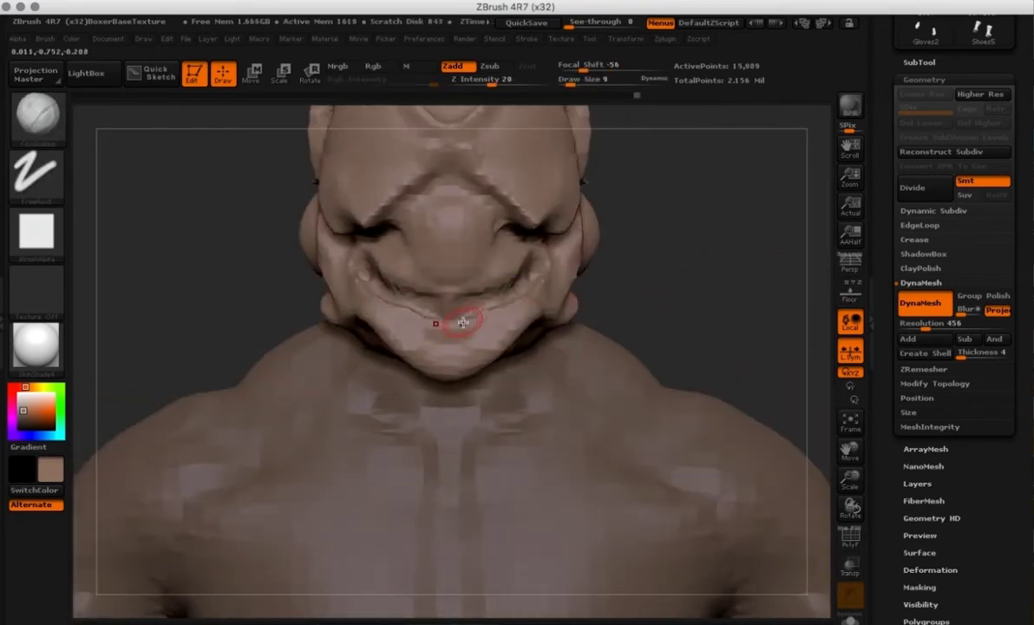
- Remesh the helmet and smooth the faceplate against the front reference with a smaller brush
left_click(850, 293)
left_click_drag(695, 266, 675, 273, "ctrl")
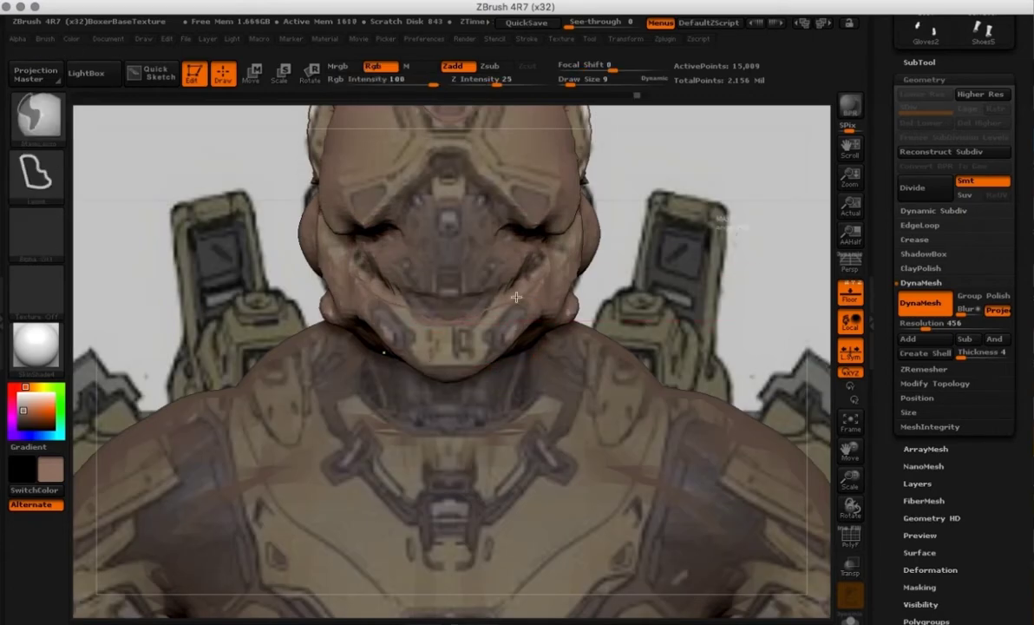
left_click_drag(520, 260, 468, 264, "shift")
key("bracketleft")
left_click(850, 294)
mouse_move(686, 295)
left_mouse_down("alt")
mouse_move(642, 296)
mouse_move(583, 358)
mouse_move(488, 363)
mouse_move(514, 406)
left_mouse_up("alt")
key("shift+p")
- Reshape the helmet's jaw and chin to the front reference with the Move brush, then select Dam_Standard
key("b")
key("m")
key("v")
key("bracketright")
left_click_drag(548, 346, 526, 344)
left_click(851, 298)
mouse_move(746, 291)
left_mouse_down()
mouse_move(598, 299)
mouse_move(694, 304)
left_mouse_up()
left_click(851, 299)
key("b")
key("d")
key("s")
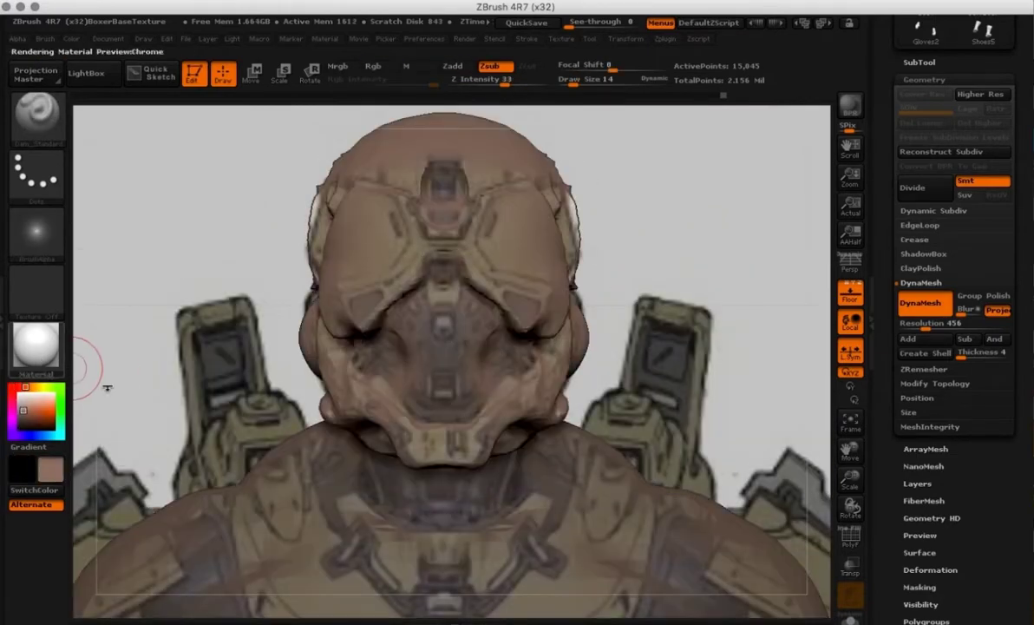
- Apply BasicMaterial to the model and raise the floor reference's edge enhancement
left_click(36, 343)
left_click(170, 471)
left_click(144, 39)
left_click_drag(250, 466, 264, 469)
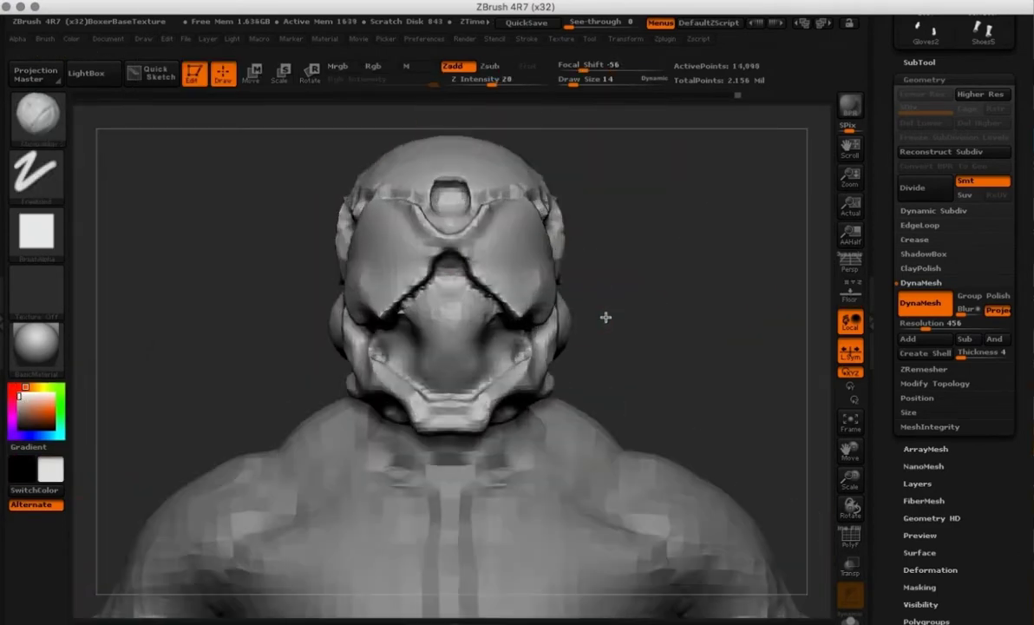
- Define the helmet's cheek and ear details from the side with the Dam_Standard brush at draw size 14
left_click_drag(605, 317, 654, 288)
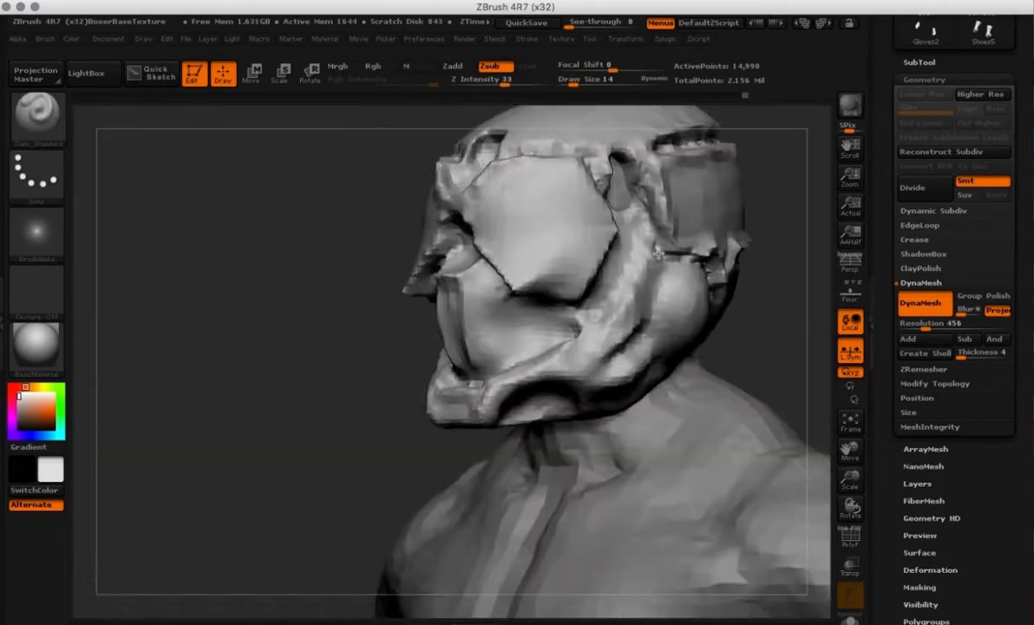
left_click_drag(685, 286, 620, 346)
left_click_drag(650, 309, 704, 323)
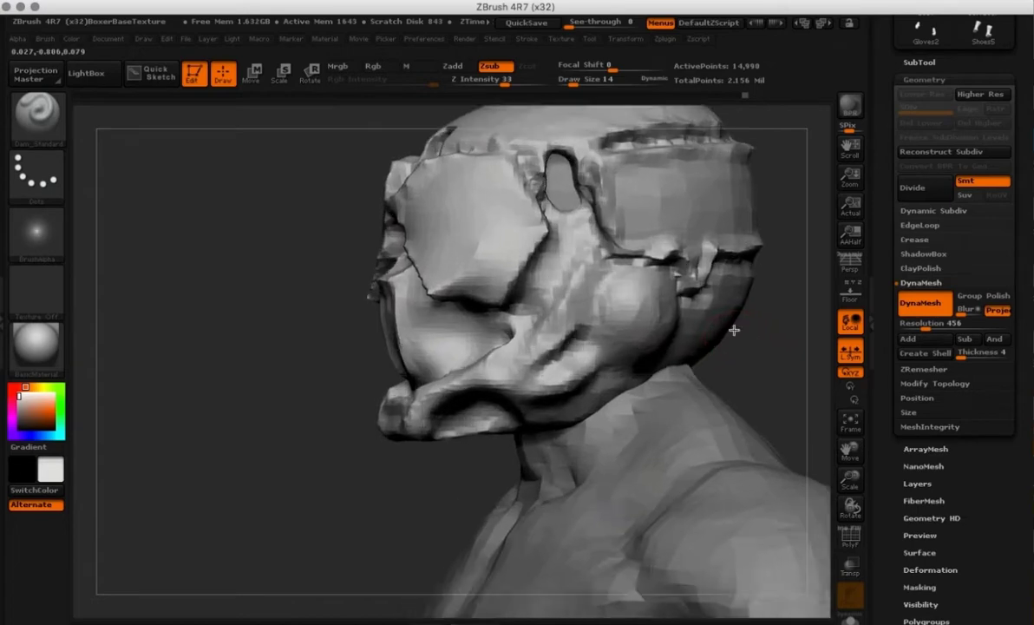
key("space")
left_click_drag(694, 330, 607, 338)
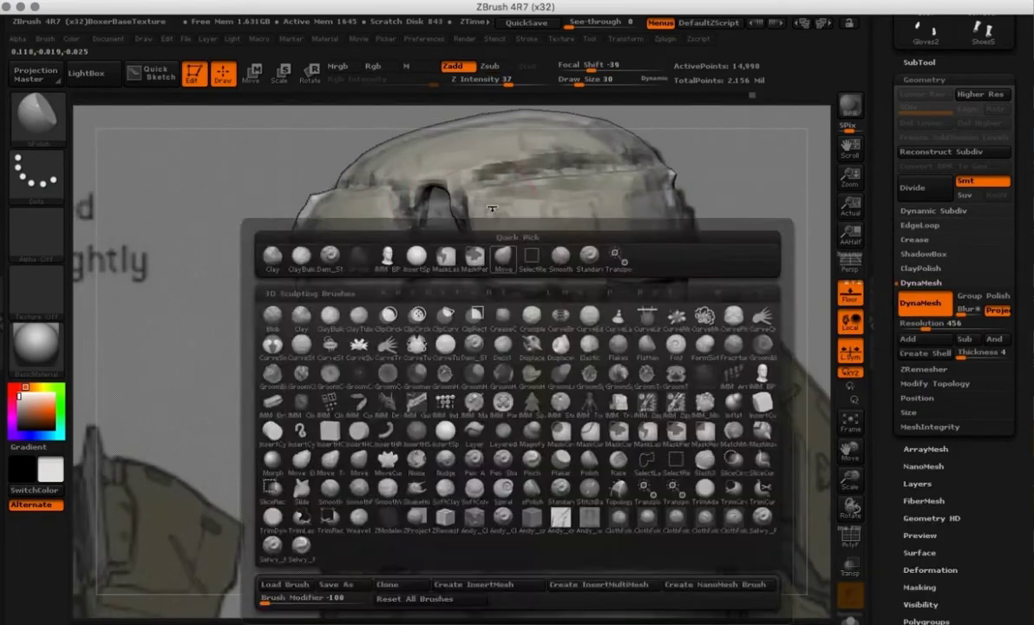
- Flatten the round ear disc with a smaller hPolish brush and nudge its lower edge with Move at draw size 25
key("space")
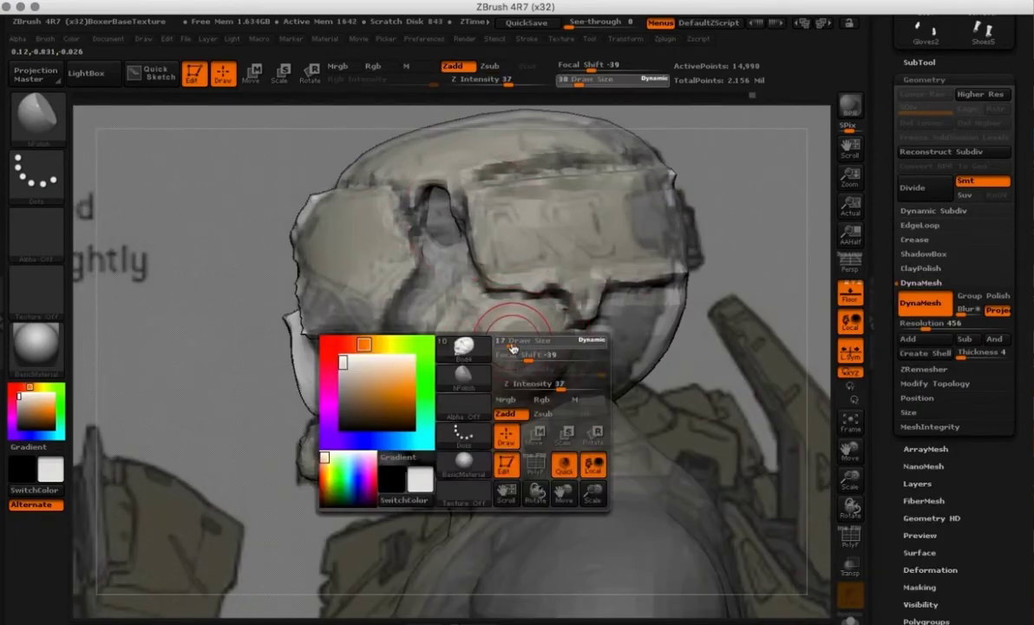
left_click_drag(515, 349, 506, 349)
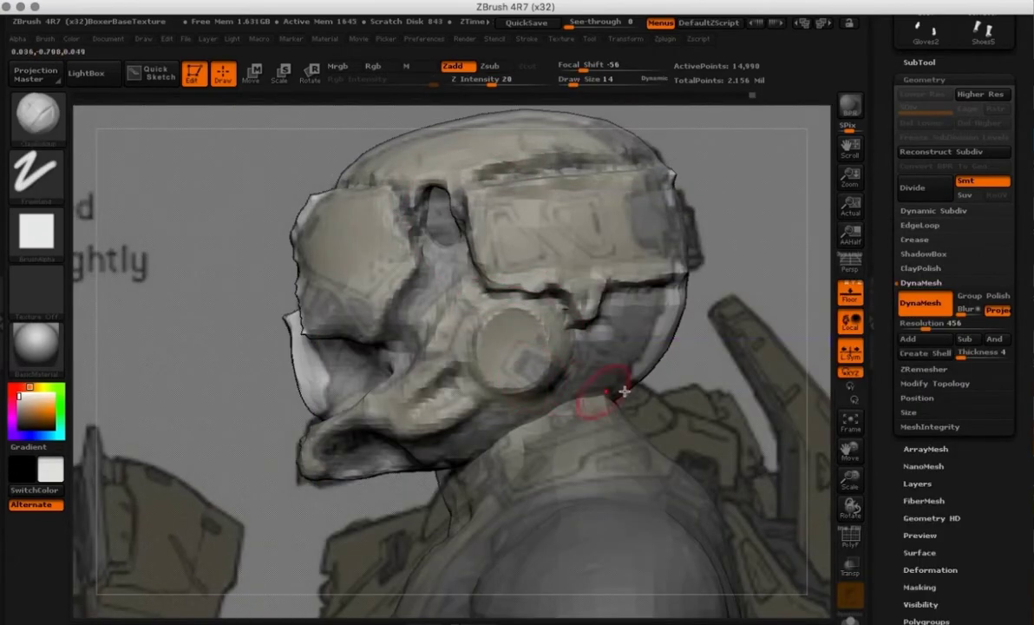
key("space")
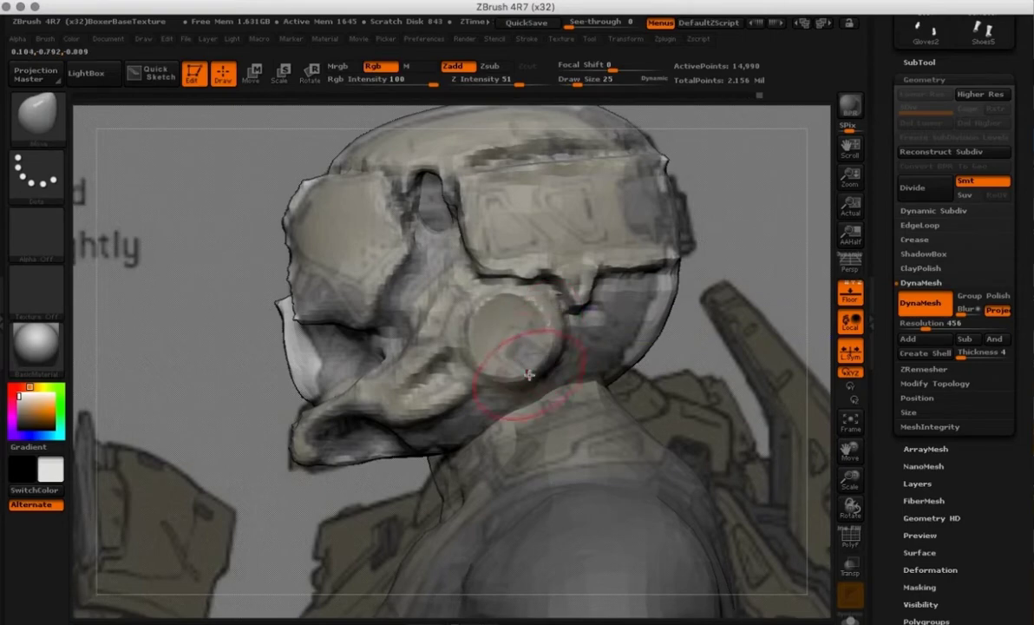
left_click_drag(530, 375, 529, 378)
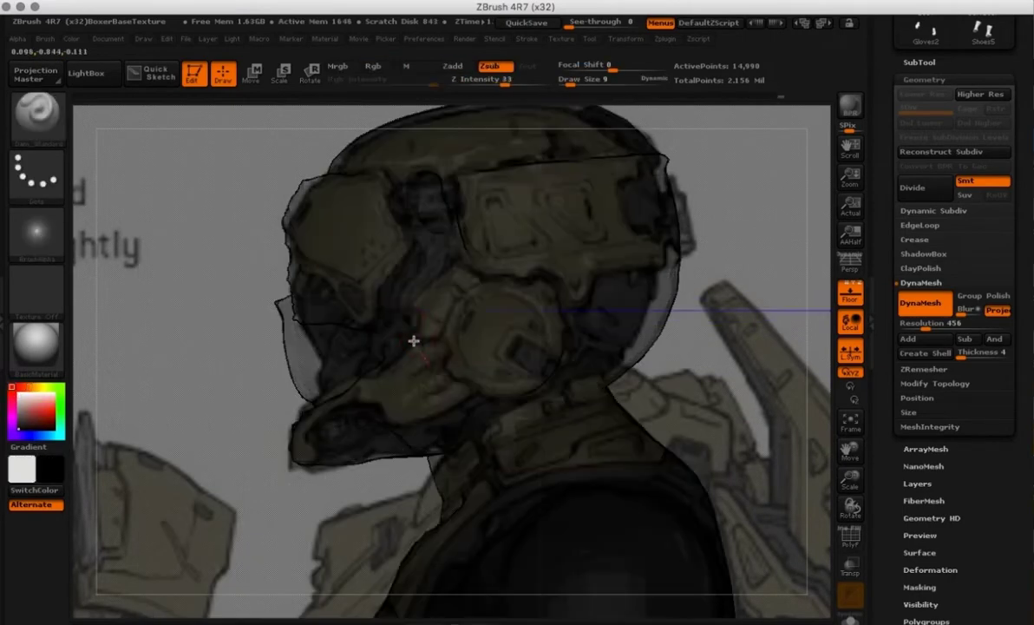
- Toggle the model colour to read the side reference and carve the panel ahead of the ear disc with Dam_Standard at draw size 9
key("v")
key("v")
key("v")
left_click_drag(773, 303, 814, 337)
left_click_drag(449, 332, 646, 417)
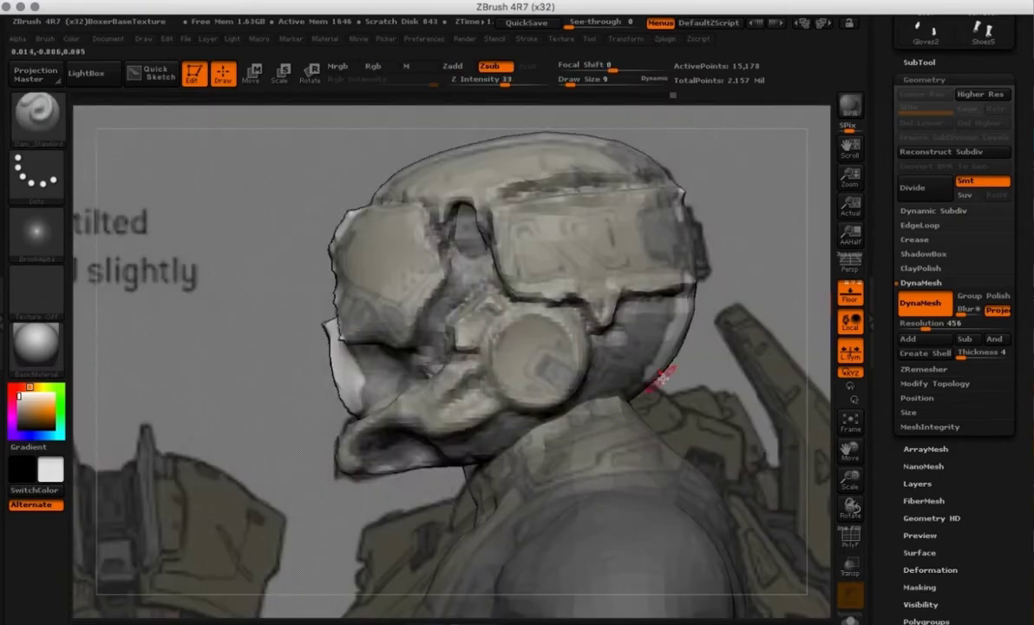
- Refine the central strip of the faceplate in front view with the Move brush at draw size 12
key("b")
left_click(351, 408)
left_click_drag(324, 387, 512, 360, "shift")
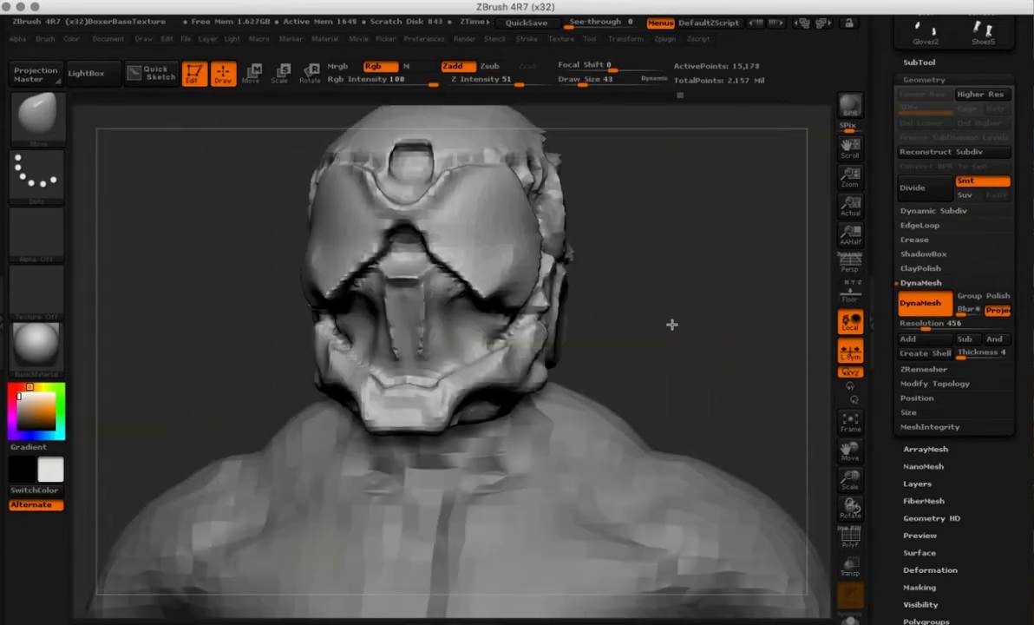
key("space")
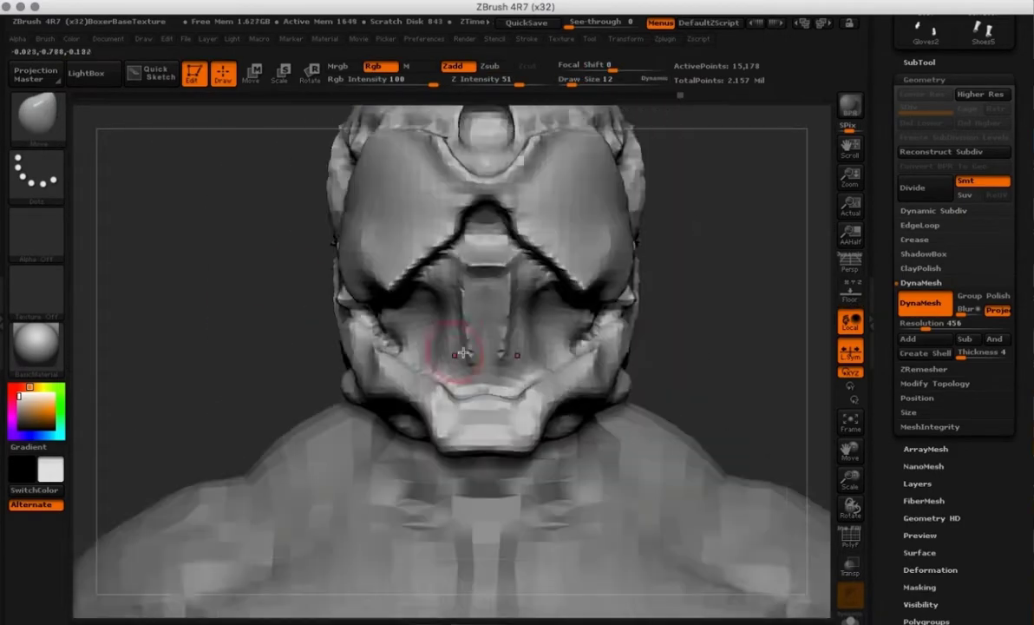
- Pull the helmet's upper back outline to the side reference with Move and sculpt the ear disc's notch with ClayBuildup at draw size 7
mouse_move(722, 358)
left_mouse_down()
mouse_move(748, 316)
mouse_move(770, 349)
left_mouse_up()
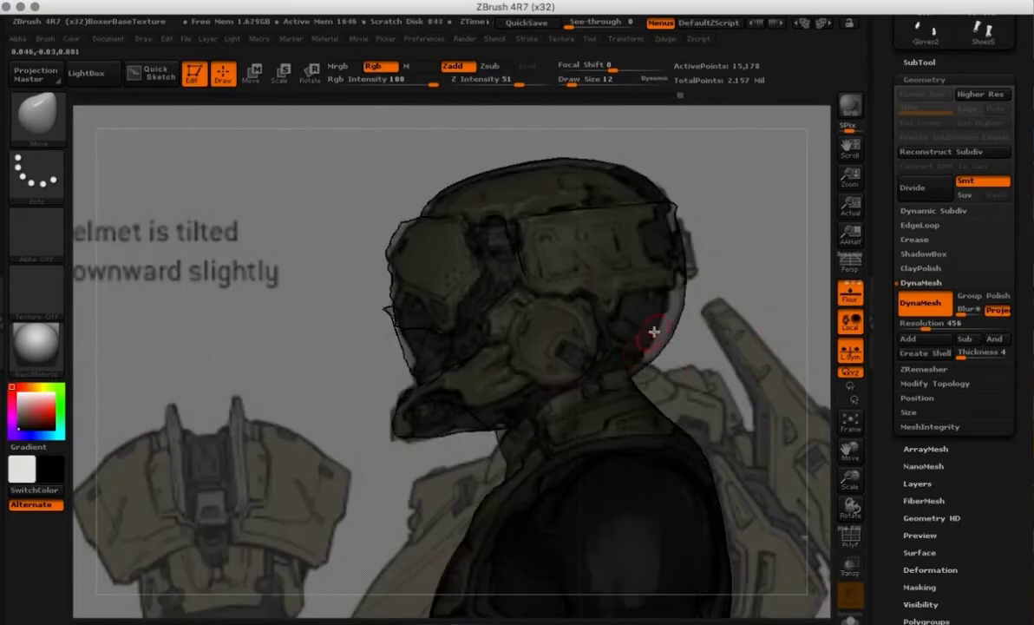
key("space")
left_click_drag(616, 179, 622, 169)
key("space")
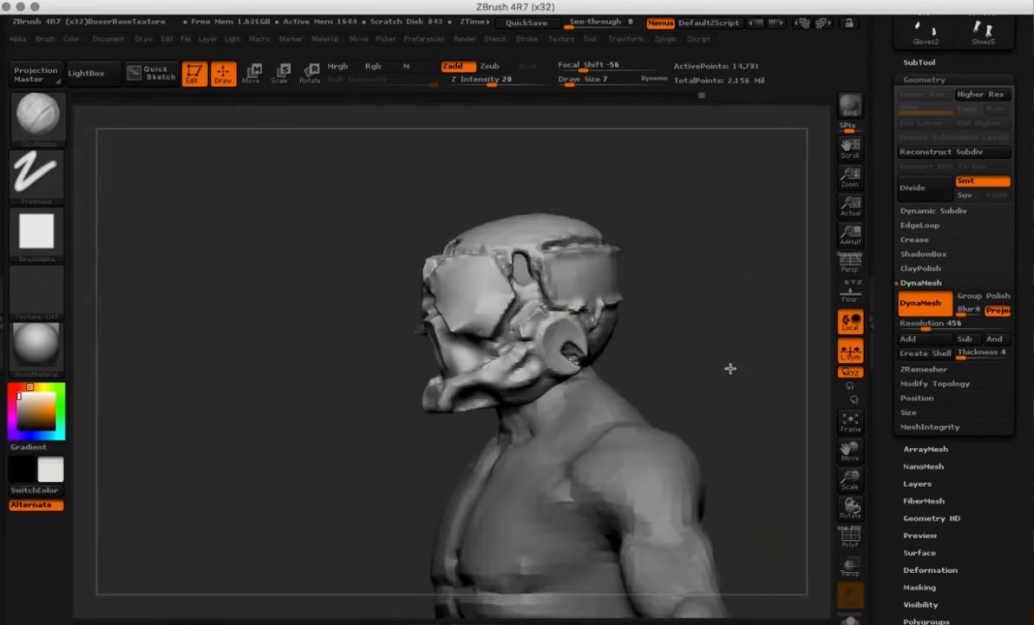
left_click_drag(730, 368, 811, 324)
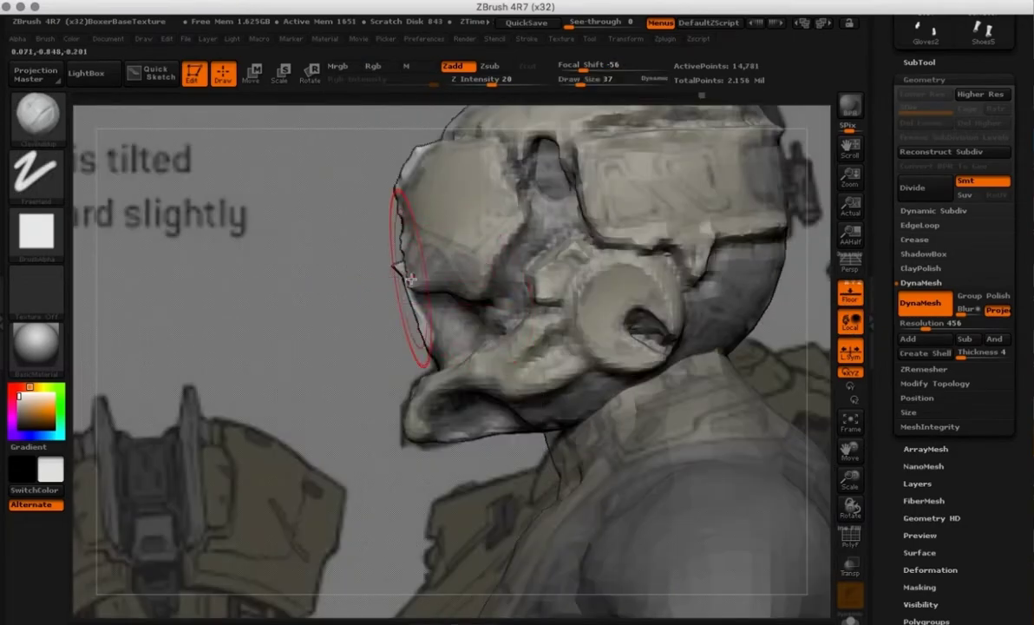
- Adjust the front profile of the brow and faceplate to the side reference with the Move brush
key("b")
key("m")
key("v")
key("space")
key("ctrl")
left_click_drag(420, 280, 404, 279)
key("space")
left_click_drag(434, 291, 440, 274)
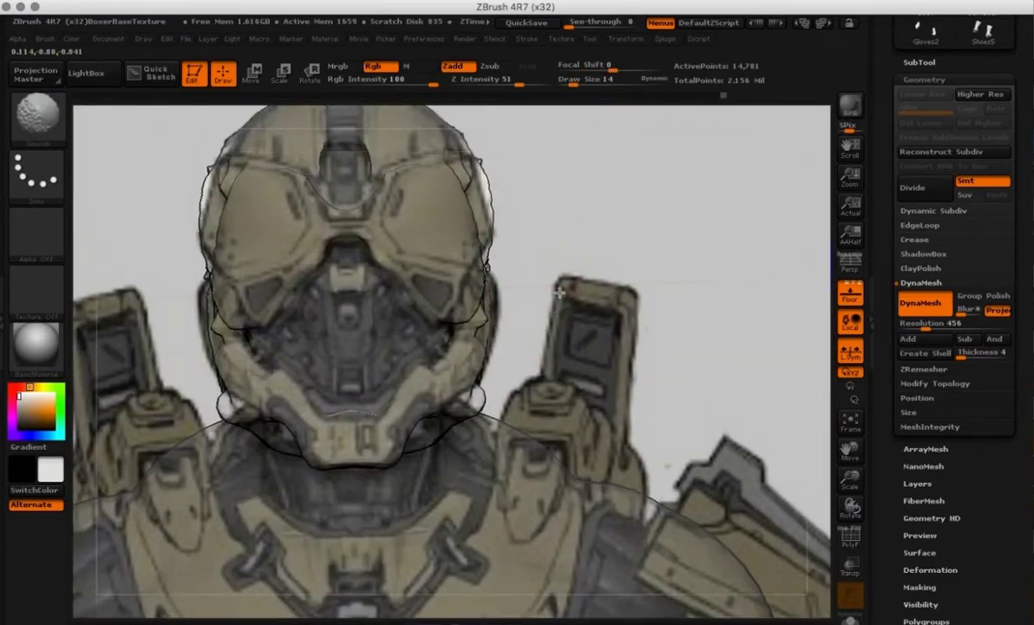
- Fit the helmet's side outline to the front reference with the Move brush at draw size 30
key("space")
mouse_move(466, 242)
left_mouse_down()
mouse_move(498, 198)
mouse_move(502, 232)
left_mouse_up()
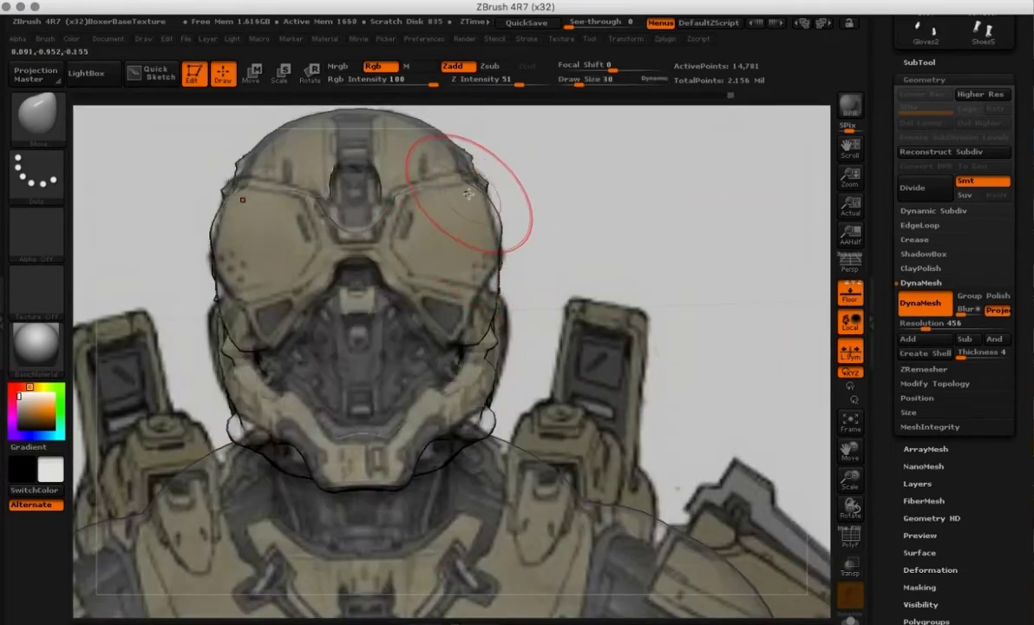
left_click_drag(489, 324, 483, 311)
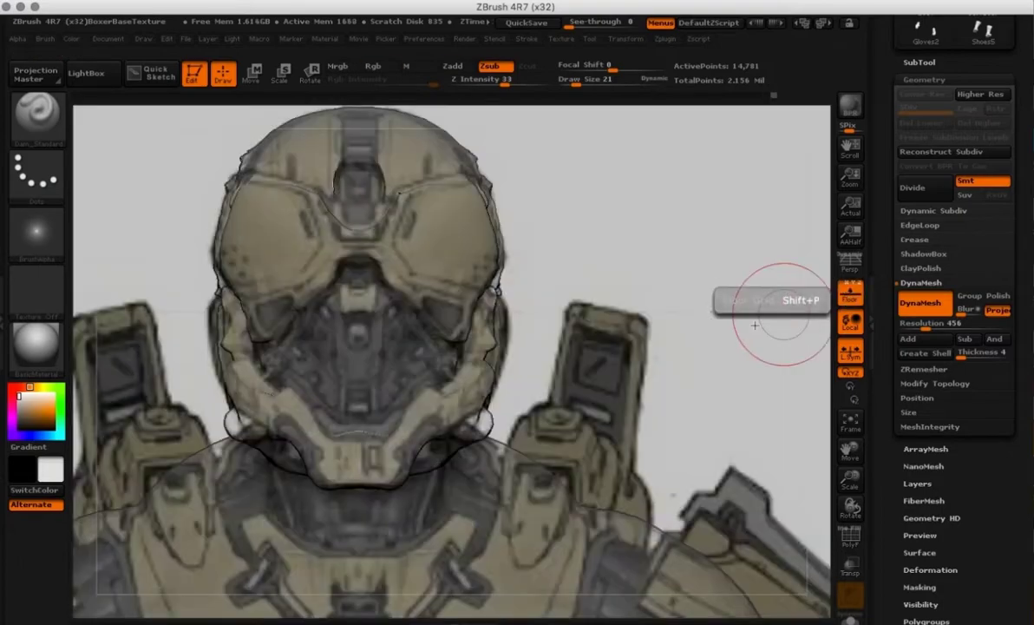
- Carve the rear edge of the goggle plate in side view with the Dam_Standard brush at draw size 19
key("b")
left_click(447, 328)
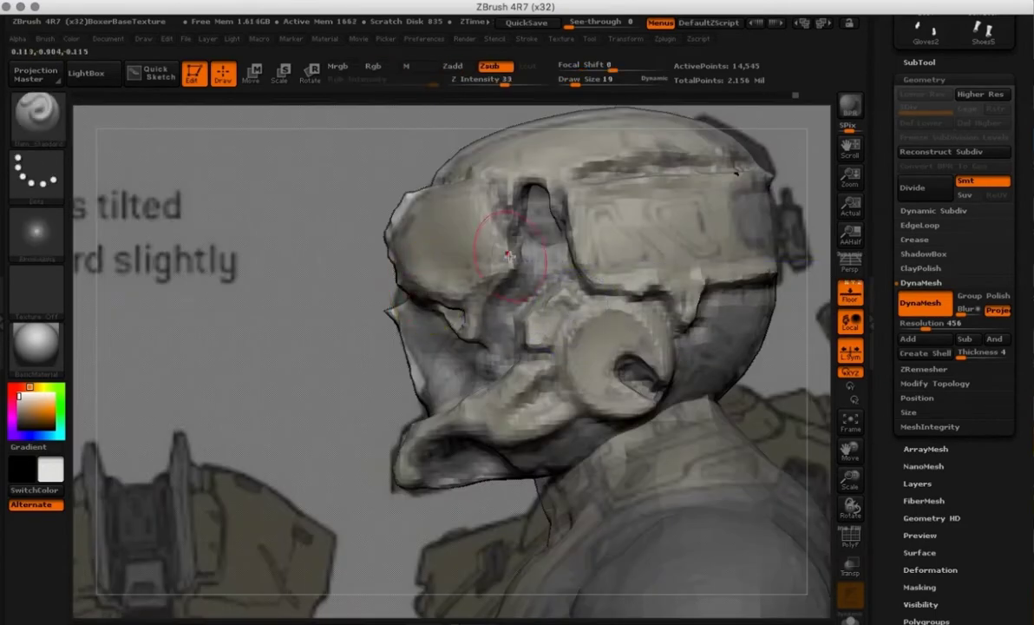
left_click_drag(503, 245, 480, 193)
key("b")
key("m")
key("p")
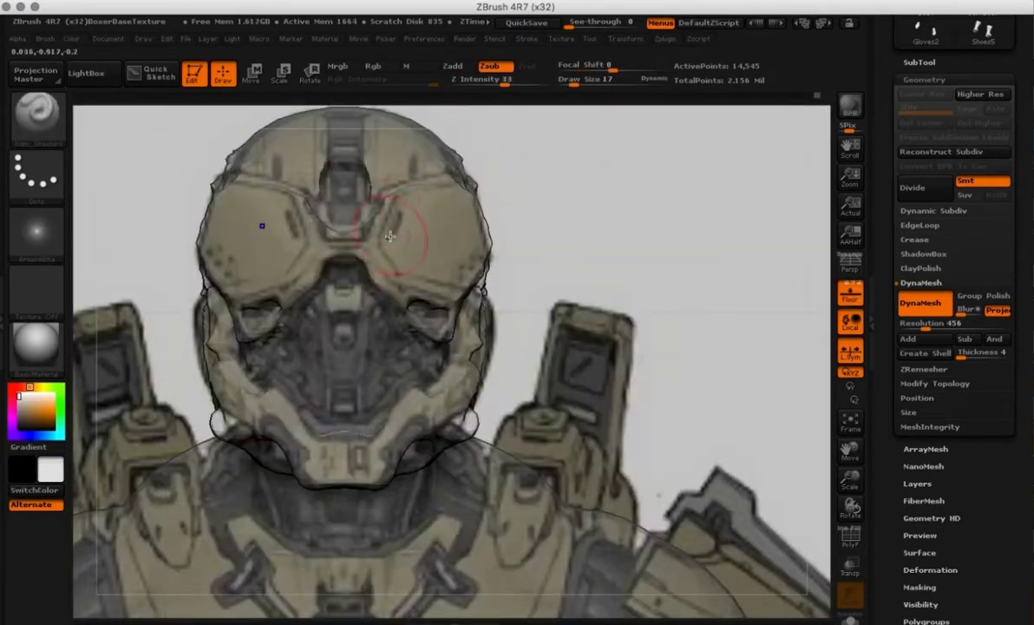
- Adjust the brow plate beside the central crest to the front reference with the Move brush at draw size 15
key("b")
key("m")
key("v")
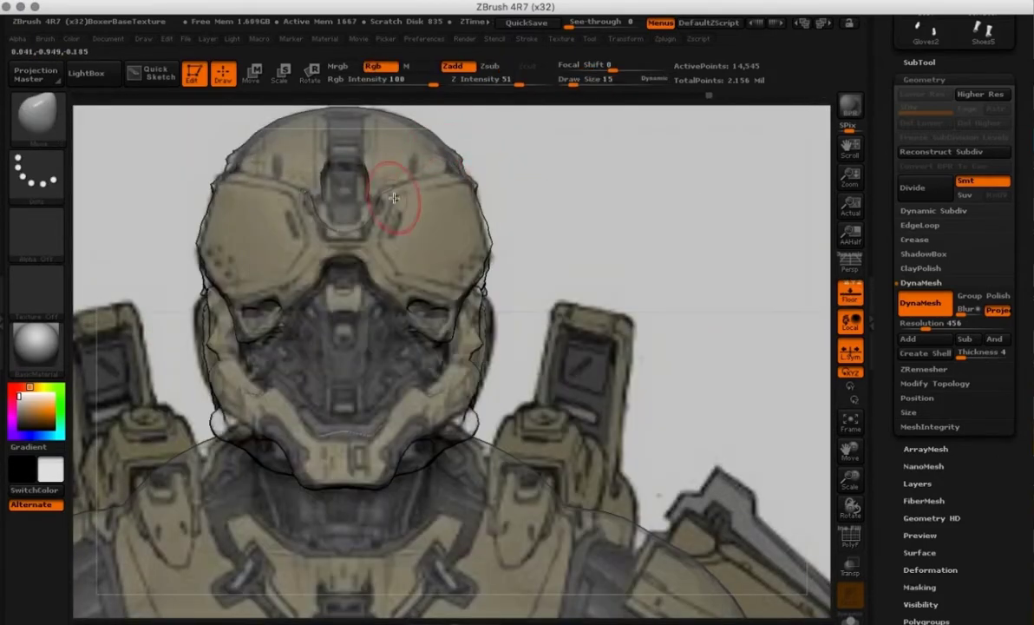
left_click_drag(375, 205, 373, 213)
key("space")
mouse_move(395, 249)
left_mouse_down()
mouse_move(387, 251)
mouse_move(478, 176)
left_mouse_up()
- Quick-save the project and carve the lower rim and trapezoid panel line across the helmet's back with Dam_Standard at draw size 14
key("b")
key("d")
key("s")
left_click(538, 22)
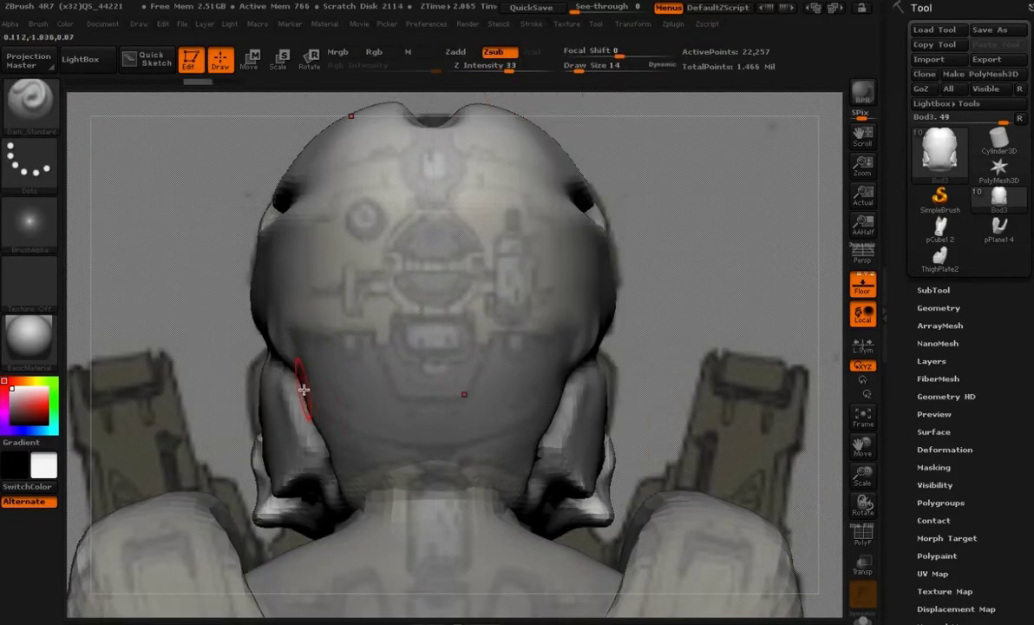
mouse_move(405, 371)
left_mouse_down()
mouse_move(411, 397)
mouse_move(494, 406)
mouse_move(474, 387)
mouse_move(467, 423)
left_mouse_up()
- Dig the round recess in the middle of the helmet's back with the clay brushes at draw size 14 and smooth it
key("b")
key("c")
key("b")
left_click_drag(456, 248, 425, 277, "alt")
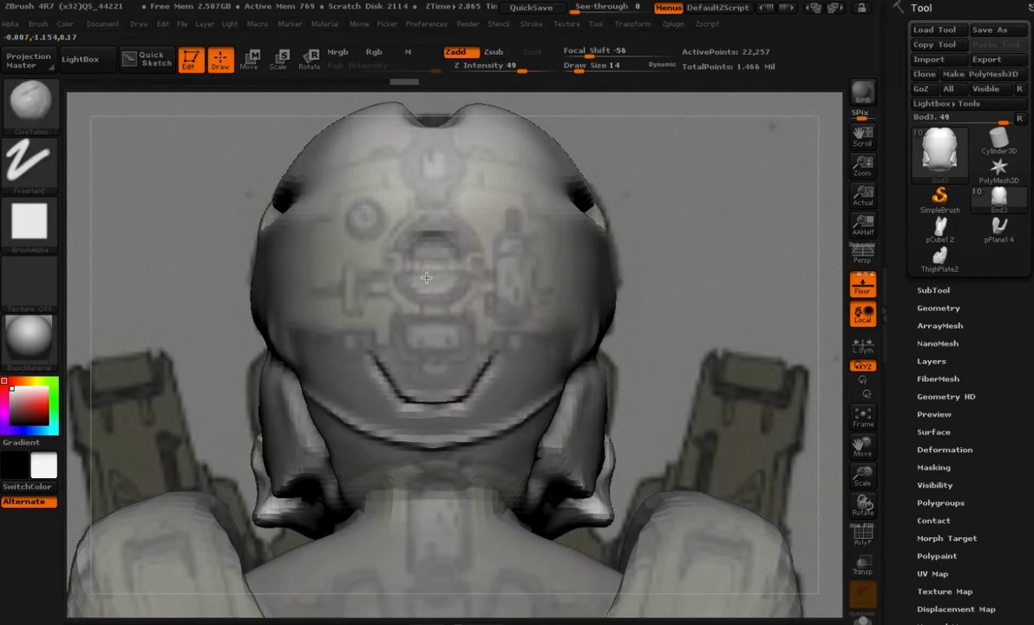
key("b")
key("c")
key("b")
left_click_drag(434, 238, 453, 257, "shift")
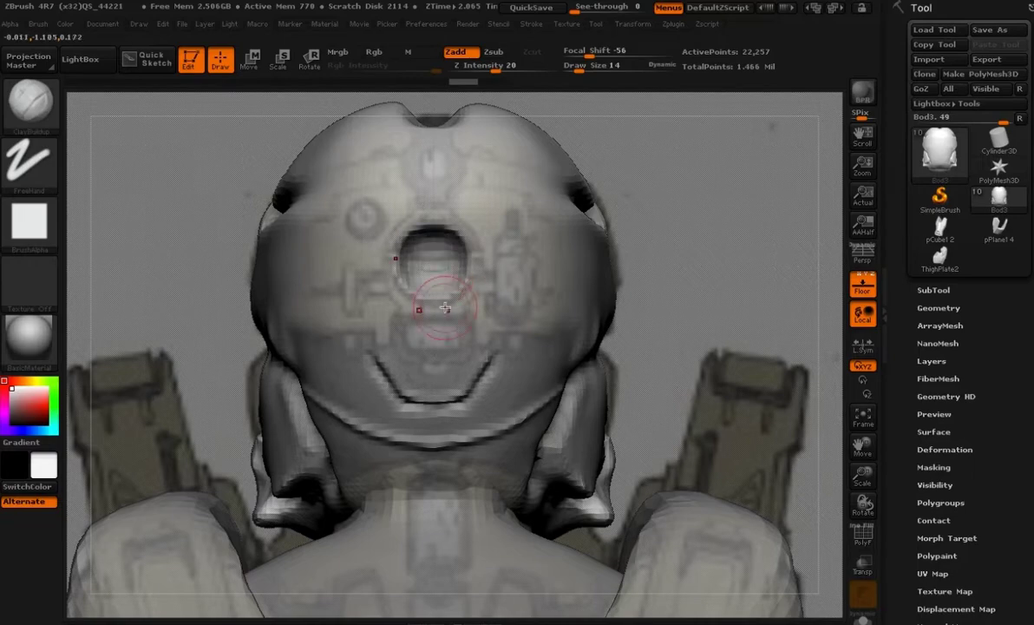
- Sculpt the small round detail above the recess on the helmet's back with ClayBuildup at draw size 9
key("space")
left_click(487, 246)
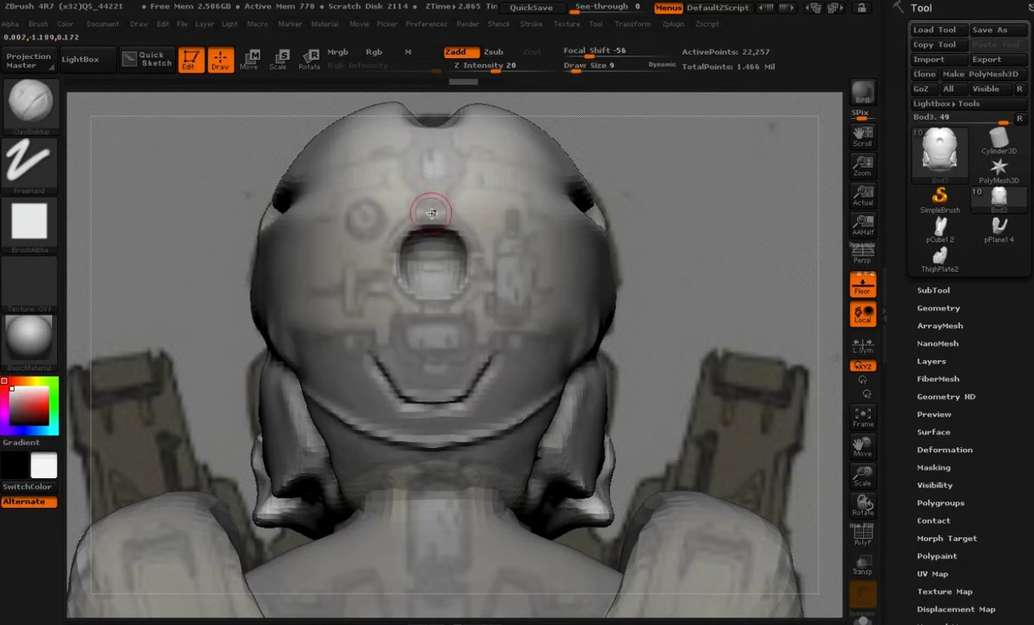
left_click_drag(430, 198, 444, 193, "alt")
mouse_move(685, 250)
left_mouse_down("shift")
mouse_move(731, 254)
mouse_move(739, 285)
left_mouse_up("shift")
key("ctrl+z")
left_click_drag(425, 182, 441, 215, "alt")
mouse_move(686, 248)
left_mouse_down()
mouse_move(763, 254)
mouse_move(678, 233)
left_mouse_up()
- Outline the round recess, the small disc and stem above it, and the upper horizontal line with Dam_Standard at draw size 9
key("b")
key("d")
key("s")
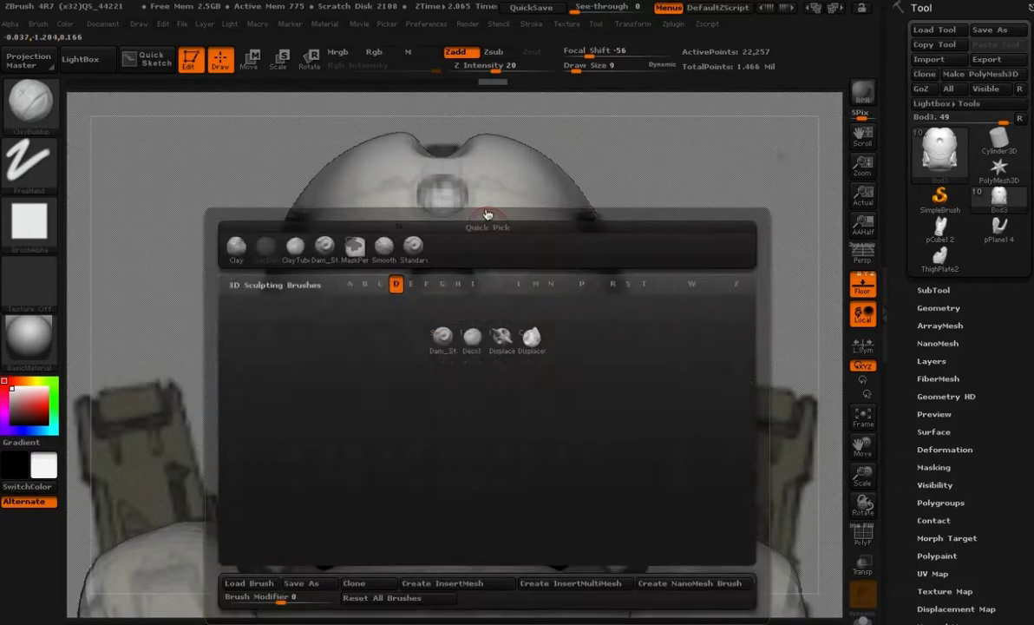
key("ctrl+z")
mouse_move(479, 184)
left_mouse_down()
mouse_move(471, 176)
mouse_move(549, 194)
left_mouse_up()
mouse_move(463, 255)
left_mouse_down()
mouse_move(496, 274)
mouse_move(448, 347)
left_mouse_up()
key("ctrl+z")
left_click_drag(642, 351, 555, 326, "alt")
left_click_drag(387, 184, 379, 206)
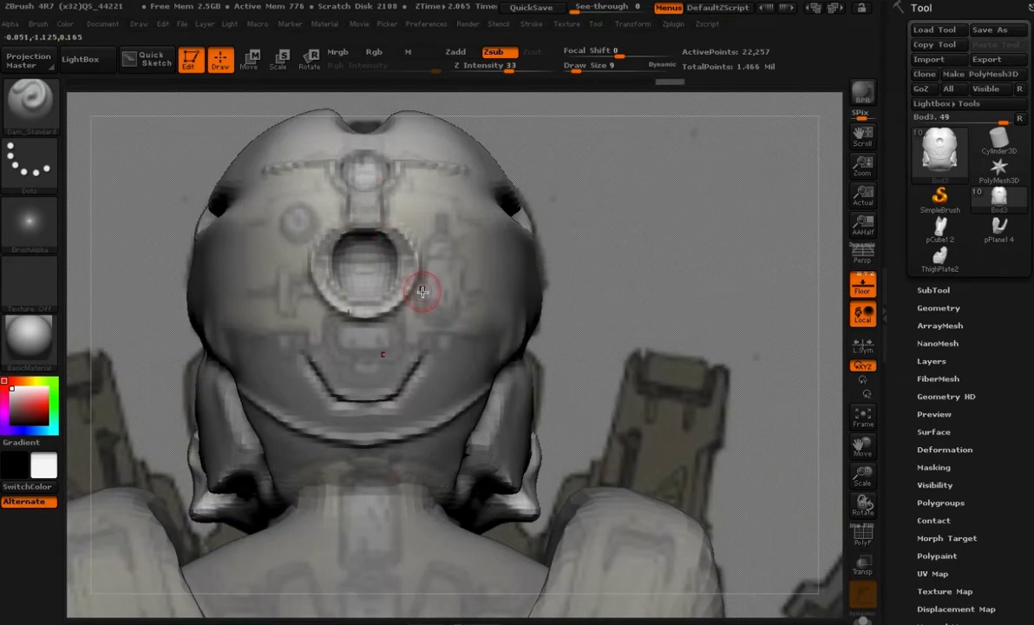
- Carve the short stepped lines beside the recess and the horizontal seams flanking the trapezoid panel
left_click_drag(304, 285, 264, 288)
key("ctrl+z")
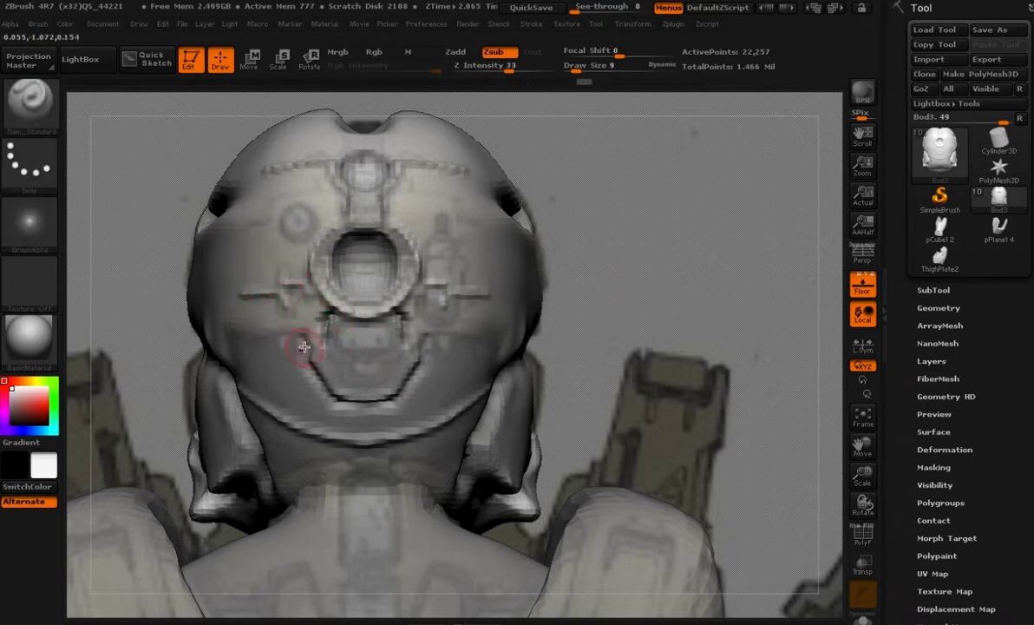
mouse_move(506, 379)
left_mouse_down()
mouse_move(330, 337)
mouse_move(423, 341)
left_mouse_up()
left_click_drag(564, 360, 624, 356)
mouse_move(724, 353)
left_mouse_down("alt")
mouse_move(675, 362)
mouse_move(685, 401)
left_mouse_up("alt")
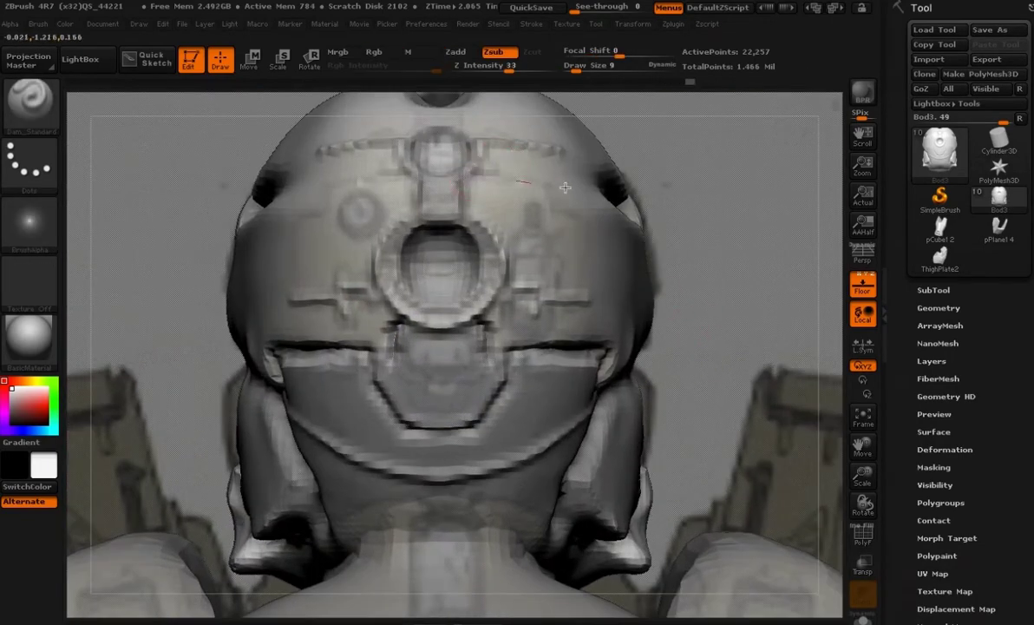
- Try to carve stepped rectangular panel outlines on both sides of the round recess with Dam_Standard at draw size 9
left_click_drag(469, 182, 522, 182, "shift")
left_click_drag(593, 219, 598, 284)
key("ctrl+z")
left_click_drag(596, 219, 595, 298)
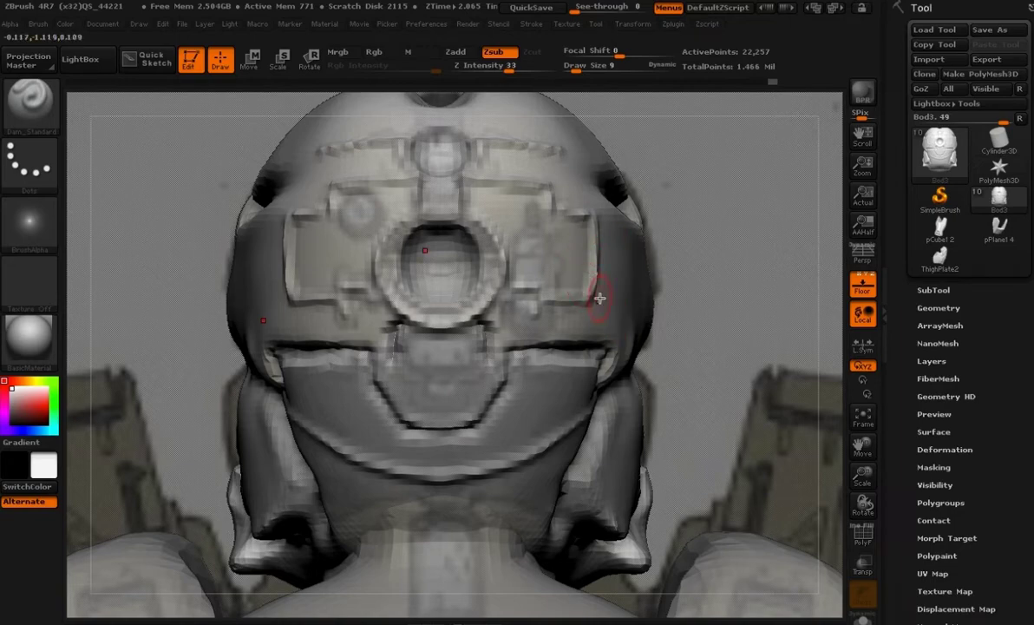
key("ctrl+z")
key("ctrl+z")
key("ctrl+z")
key("ctrl+z")
key("ctrl+z")
key("ctrl+z")
- Carve the seam between the helmet's crown and side shell with Dam_Standard at draw size 11
right_click_drag(663, 303, 642, 265, "ctrl")
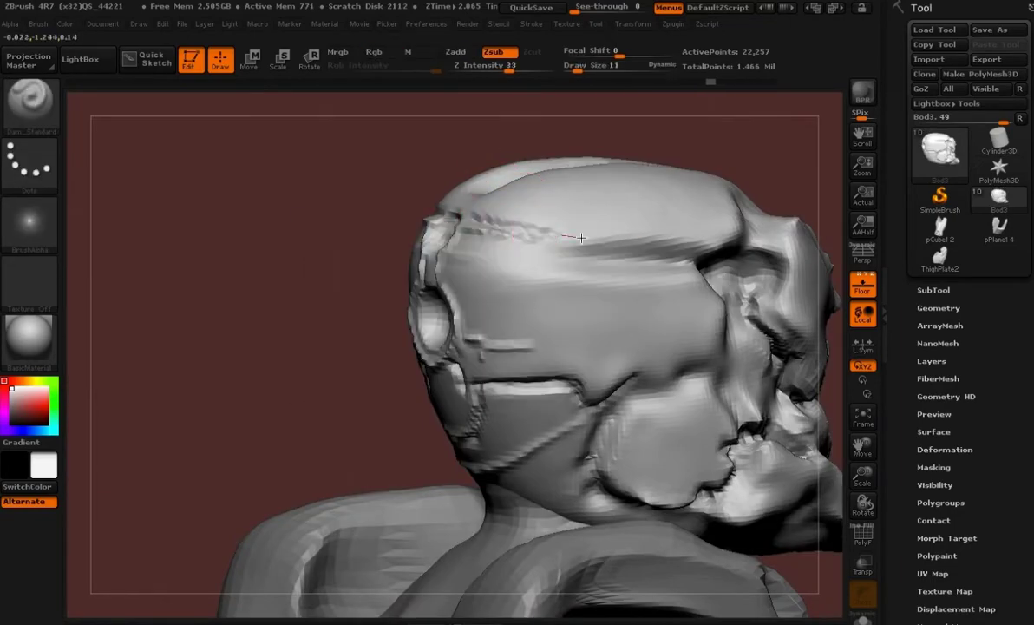
left_click_drag(485, 220, 668, 252)
left_click_drag(557, 233, 651, 244)
left_click_drag(457, 208, 686, 264)
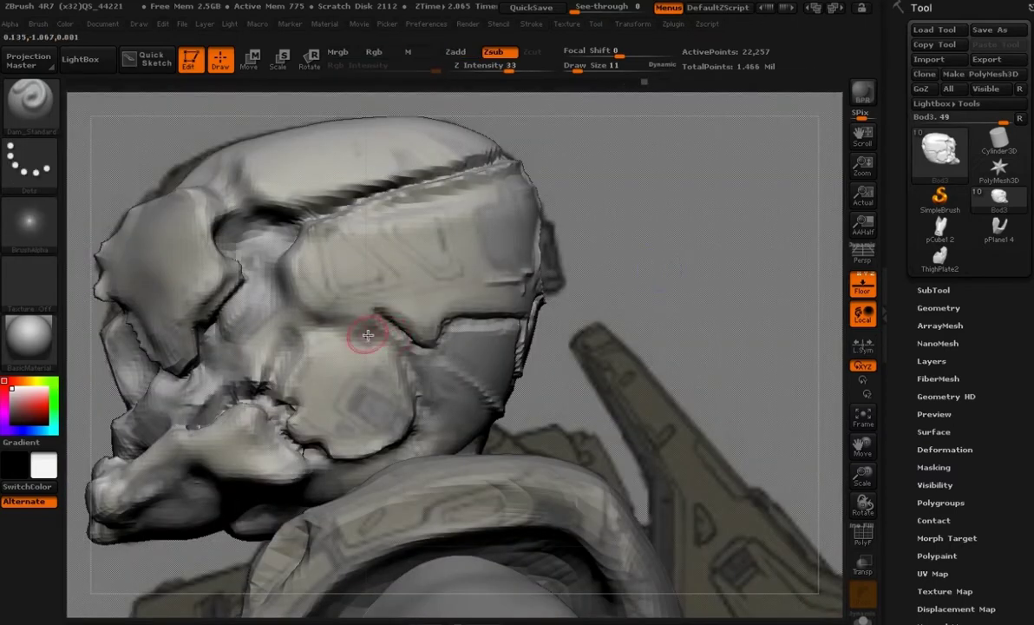
- Deepen the notched seam above the ear disc following the side reference with Dam_Standard at draw size 11
left_click_drag(396, 326, 408, 344)
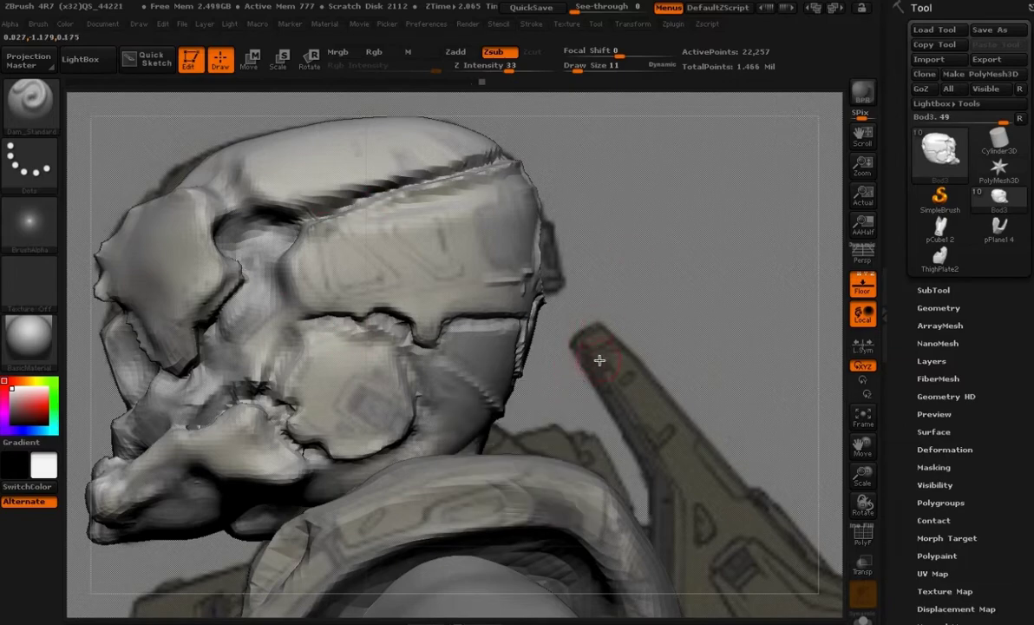
left_click_drag(598, 360, 602, 353, "alt")
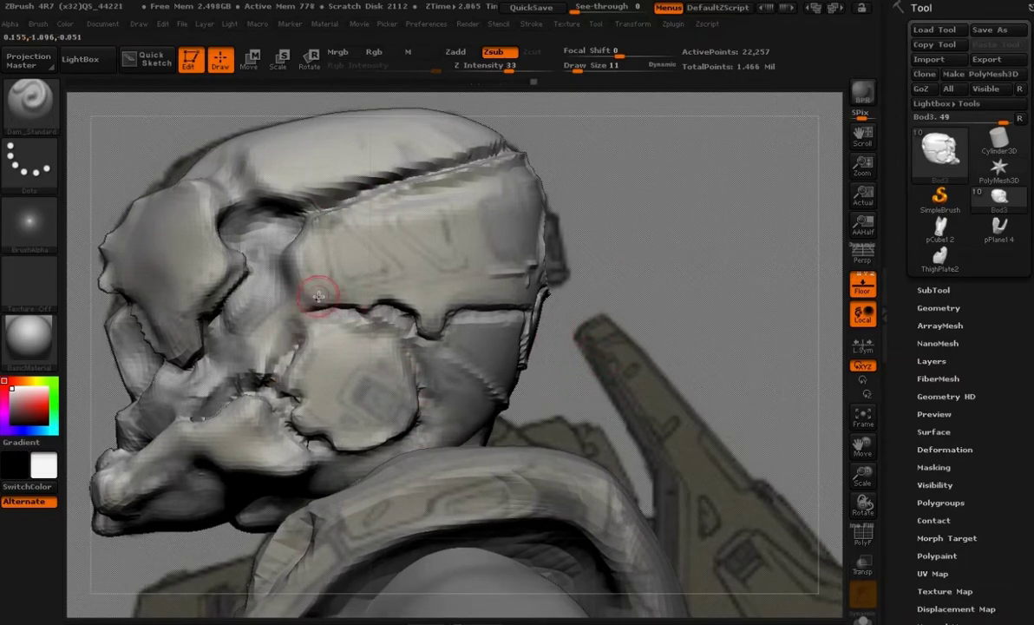
mouse_move(598, 338)
left_mouse_down("alt")
mouse_move(599, 291)
mouse_move(604, 364)
left_mouse_up("alt")
- Carve a second groove just below the crown seam on the helmet's side with Dam_Standard at draw size 15
key("space")
left_click(354, 229)
key("ctrl+z")
left_click_drag(324, 215, 478, 192)
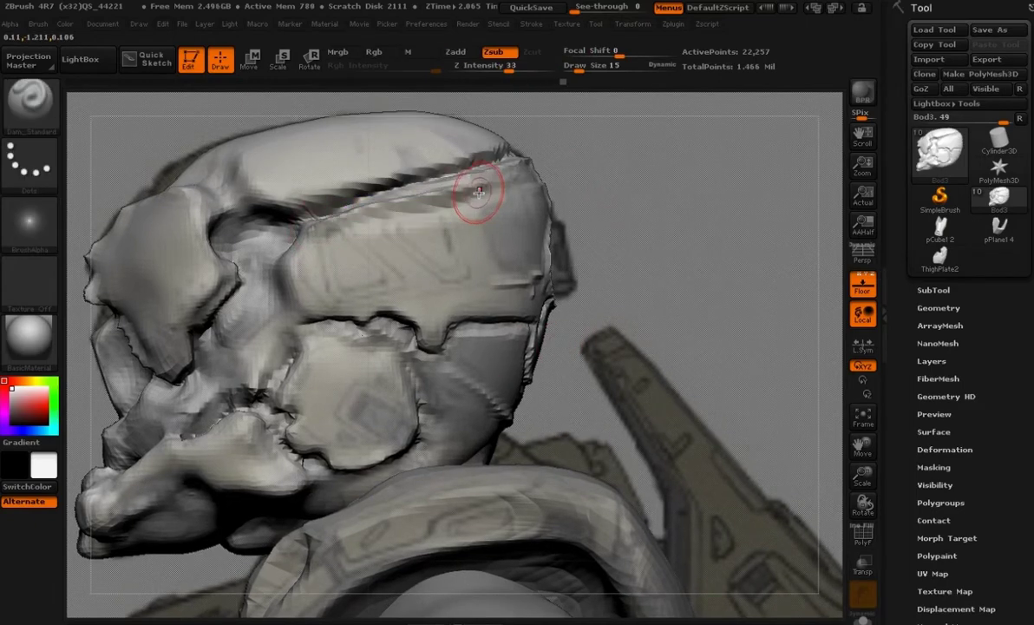
mouse_move(558, 163)
left_mouse_down()
mouse_move(640, 290)
mouse_move(562, 238)
left_mouse_up()
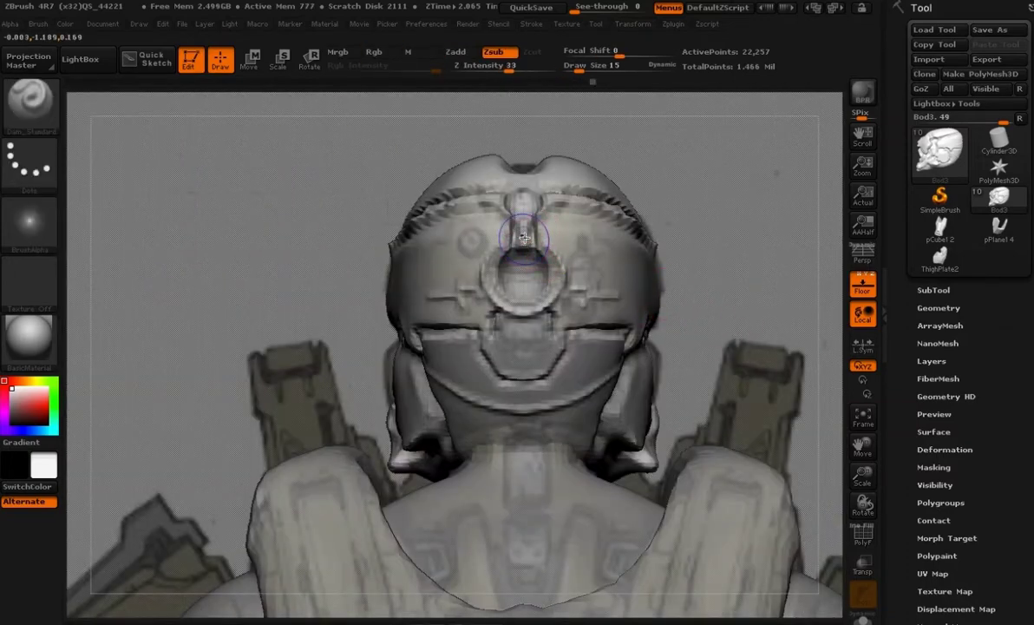
- Deepen the ring around the round recess in back view with Dam_Standard at draw size 15, undoing the unwanted strokes
mouse_move(727, 292)
left_mouse_down("alt")
mouse_move(713, 291)
mouse_move(704, 236)
mouse_move(751, 266)
mouse_move(720, 261)
left_mouse_up("alt")
left_click_drag(434, 196, 519, 270)
mouse_move(699, 277)
left_mouse_down("alt")
mouse_move(680, 326)
mouse_move(723, 303)
mouse_move(705, 319)
left_mouse_up("alt")
mouse_move(488, 178)
left_mouse_down()
mouse_move(519, 215)
mouse_move(524, 261)
left_mouse_up()
key("ctrl+z")
left_click_drag(668, 278, 655, 238, "alt")
mouse_move(655, 239)
left_mouse_down()
mouse_move(643, 256)
mouse_move(664, 251)
left_mouse_up()
mouse_move(663, 252)
left_mouse_down("alt")
mouse_move(615, 256)
mouse_move(663, 270)
mouse_move(676, 303)
left_mouse_up("alt")
key("ctrl+z")
- Deepen the sides of the trapezoid panel outline below the round recess with Dam_Standard at draw size 15
left_click_drag(503, 326, 475, 299)
left_click_drag(694, 300, 716, 300, "shift")
left_click_drag(499, 299, 492, 321)
left_click_drag(727, 340, 701, 312)
left_click_drag(534, 314, 577, 339)
left_click_drag(531, 312, 593, 340)
mouse_move(732, 319)
left_mouse_down("shift")
mouse_move(701, 338)
mouse_move(741, 339)
mouse_move(730, 341)
left_mouse_up("shift")
- Carve the groove behind and around the ear disc in side view with Dam_Standard at draw size 15
mouse_move(329, 384)
left_mouse_down("shift")
mouse_move(397, 438)
mouse_move(445, 453)
left_mouse_up("shift")
left_click_drag(658, 368, 724, 364)
left_click_drag(444, 347, 430, 380)
left_click_drag(419, 375, 410, 323)
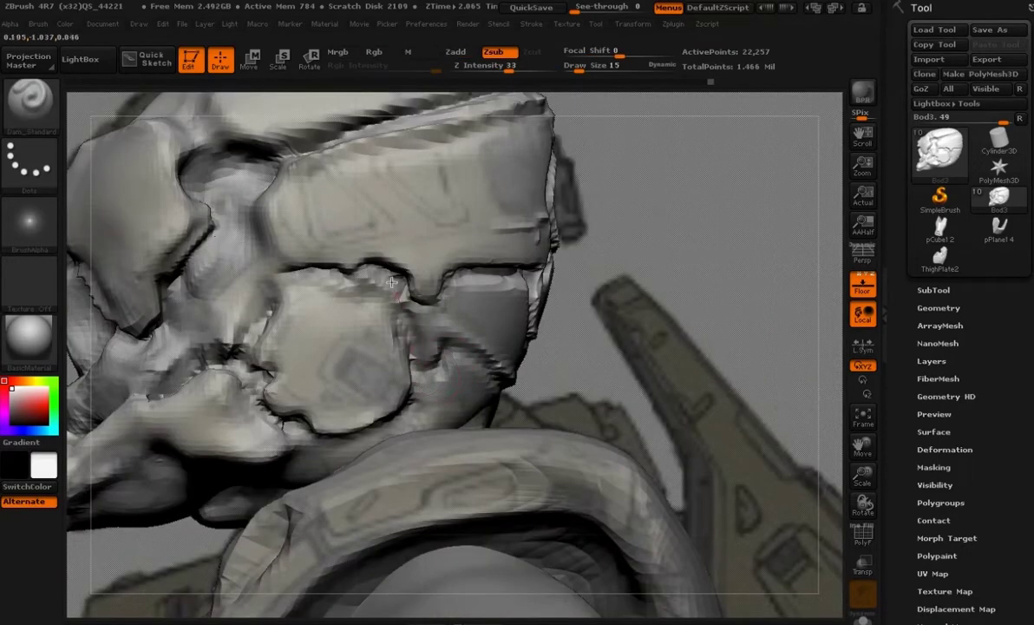
mouse_move(364, 296)
left_mouse_down()
mouse_move(274, 336)
mouse_move(366, 417)
left_mouse_up()
- Touch up the surface between the ear disc and the notched seam above it with the Clay brush
mouse_move(616, 334)
left_mouse_down("alt")
mouse_move(530, 323)
mouse_move(674, 394)
mouse_move(757, 376)
left_mouse_up("alt")
key("b")
key("c")
key("l")
mouse_move(373, 265)
left_mouse_down()
mouse_move(390, 254)
mouse_move(413, 266)
mouse_move(287, 276)
mouse_move(360, 258)
left_mouse_up()
- Deepen the lower rim groove and the trapezoid panel's bottom edge in back view with Dam_Standard at draw size 12
key("b")
key("d")
key("s")
key("space")
left_click_drag(629, 325, 559, 269, "alt")
left_click_drag(560, 269, 498, 326, "alt")
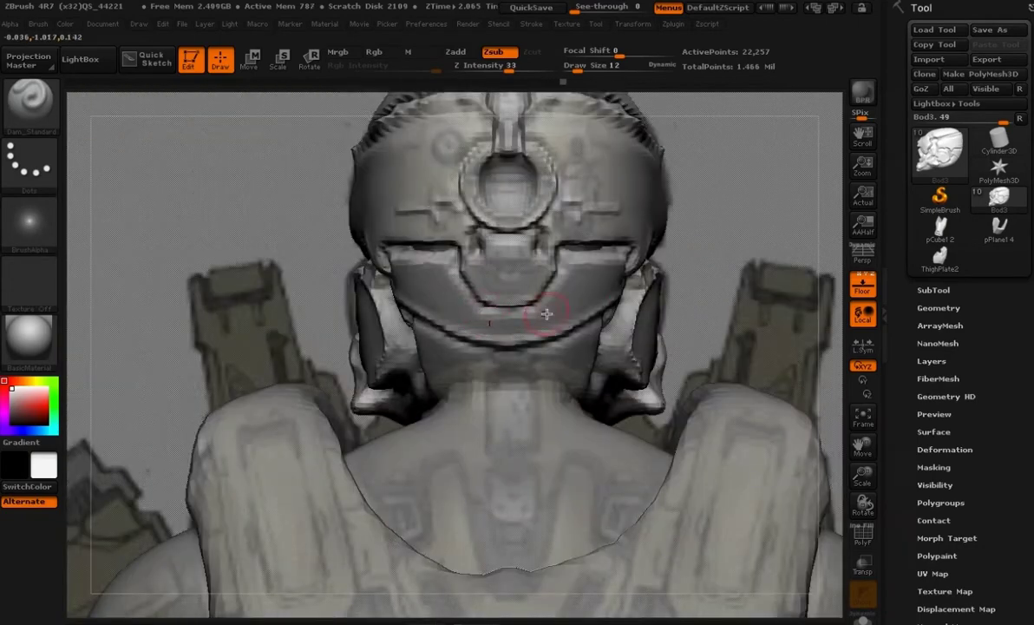
mouse_move(677, 263)
left_mouse_down("alt")
mouse_move(653, 302)
mouse_move(685, 288)
mouse_move(694, 343)
left_mouse_up("alt")
key("space")
left_click_drag(477, 296, 473, 296)
- Build up the upper part of the trapezoid panel with ClayBuildup at draw size 9 and smooth it
key("b")
key("c")
key("b")
left_click_drag(512, 255, 473, 255)
left_click_drag(477, 264, 496, 273, "shift")
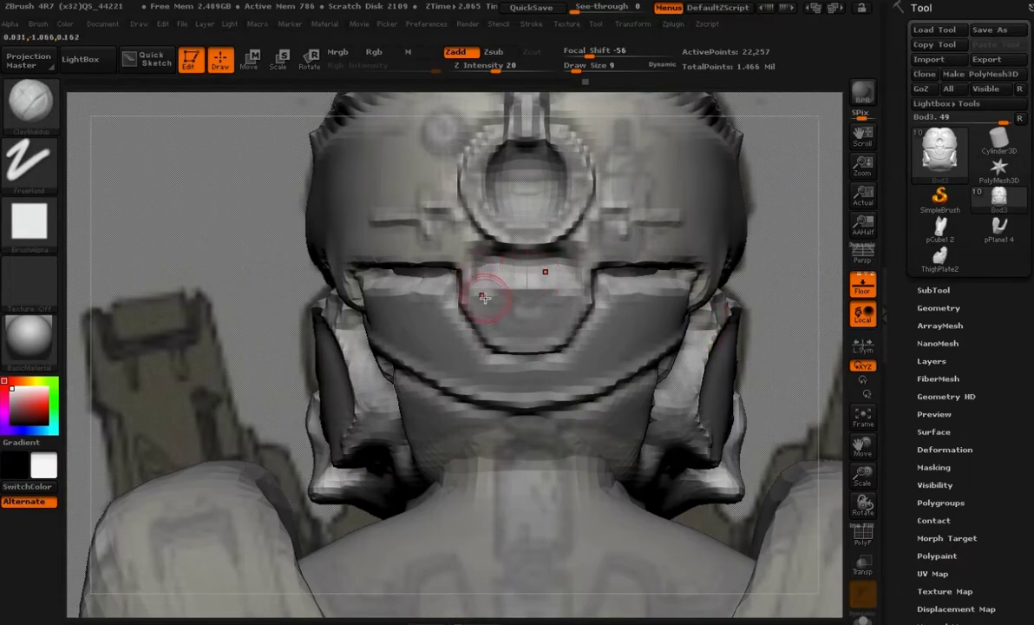
- Subdivide the helmet mesh and try to carve grooves inside the trapezoid panel with Dam_Standard at draw size 12
key("b")
key("d")
key("s")
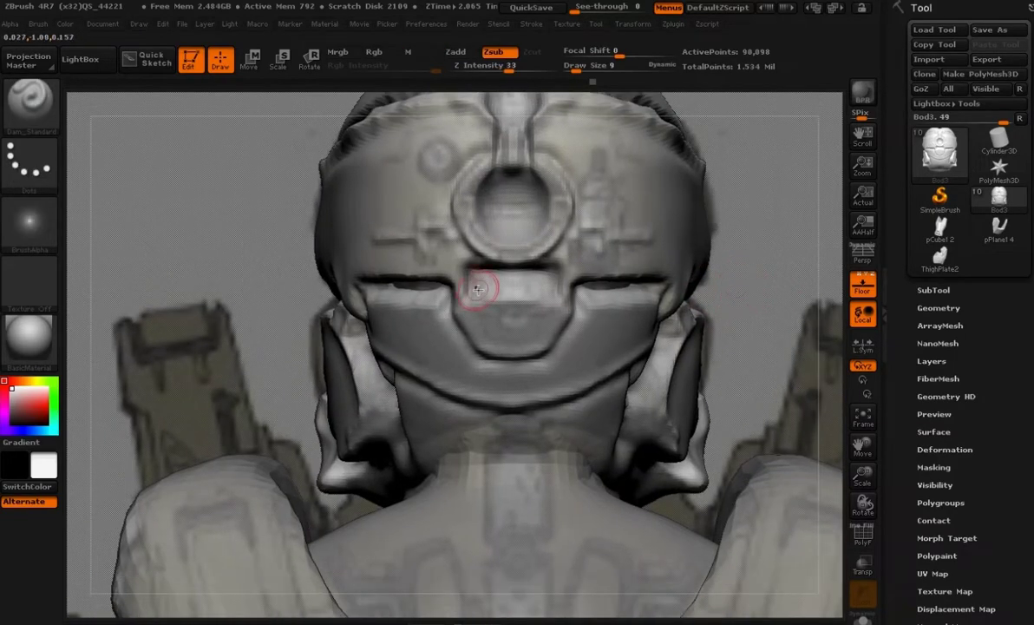
key("]")
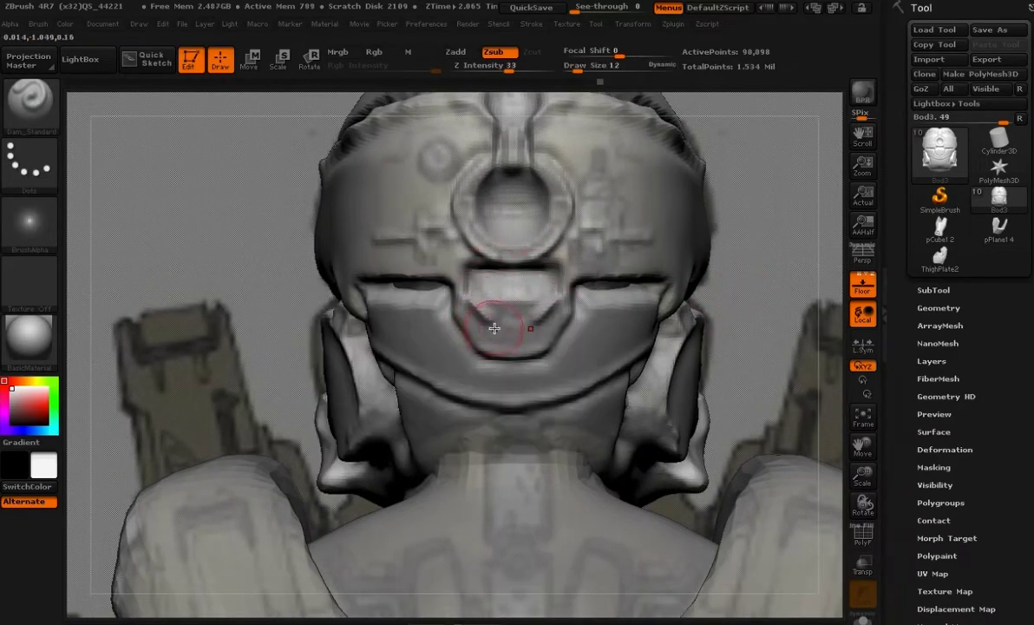
key("ctrl+z")
- Sculpt the inset inside the trapezoid panel with ClayBuildup at draw size 12 and turn the model black to read the reference
key("b")
key("c")
key("b")
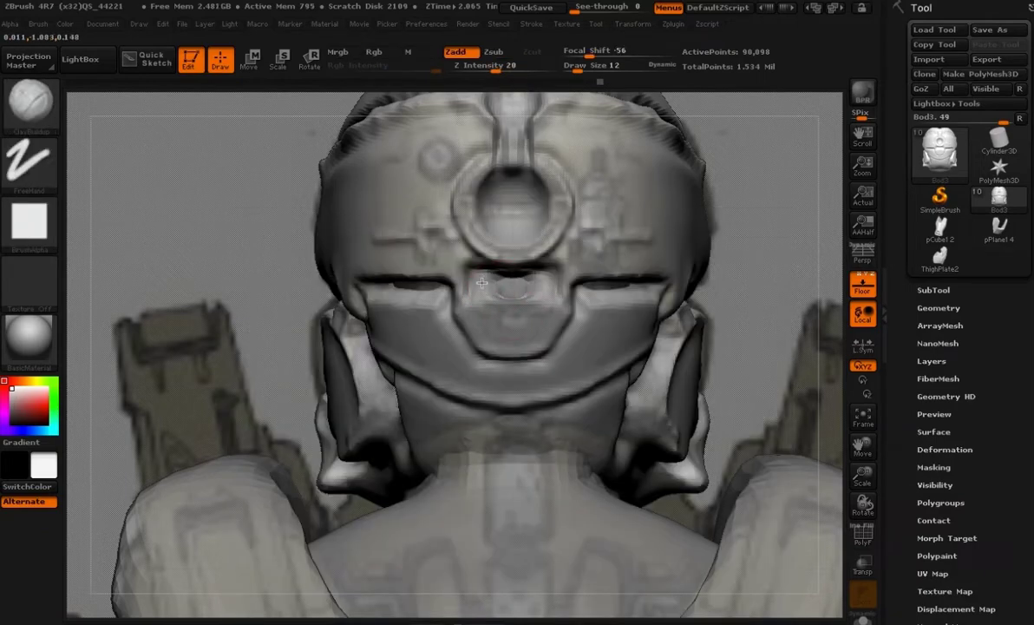
key("v")
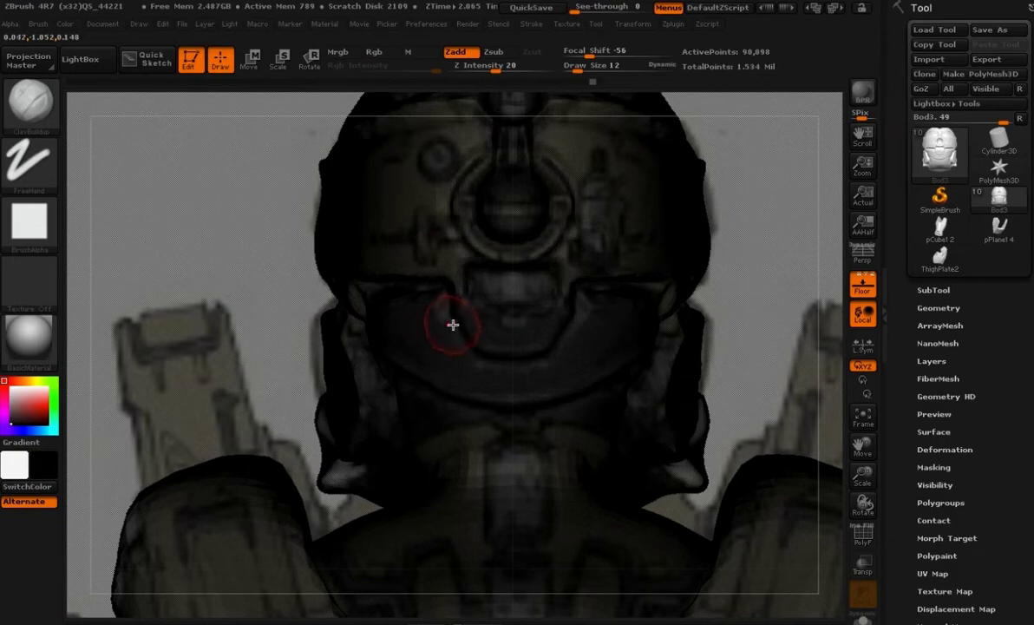
- Restore the light model color and carve the rectangular inset's outlines inside the trapezoid panel with Dam_Standard at draw size 8
key("b")
key("d")
key("s")
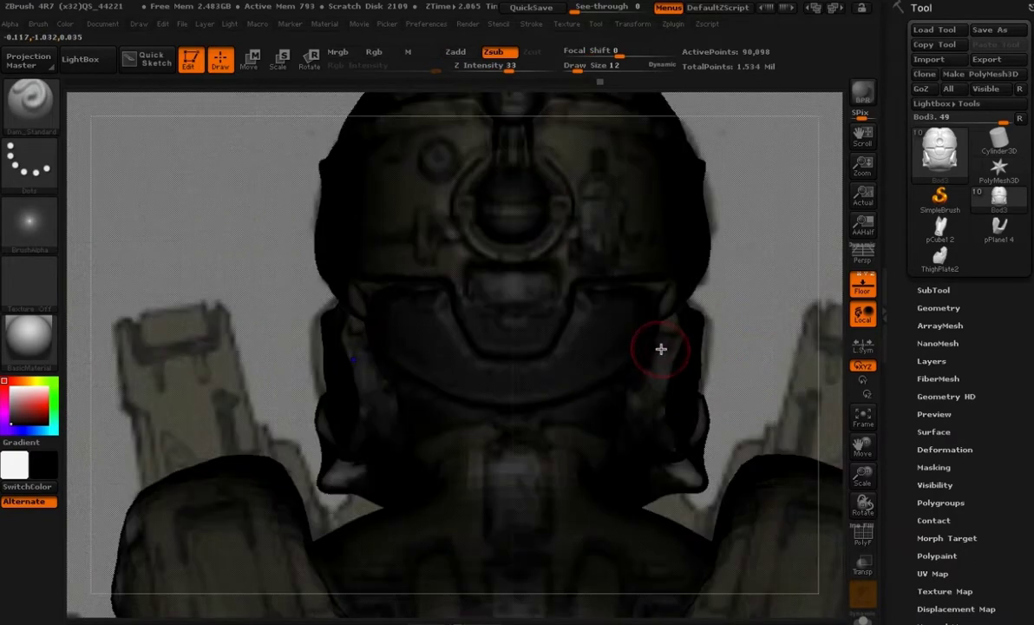
key("space")
left_click(488, 305)
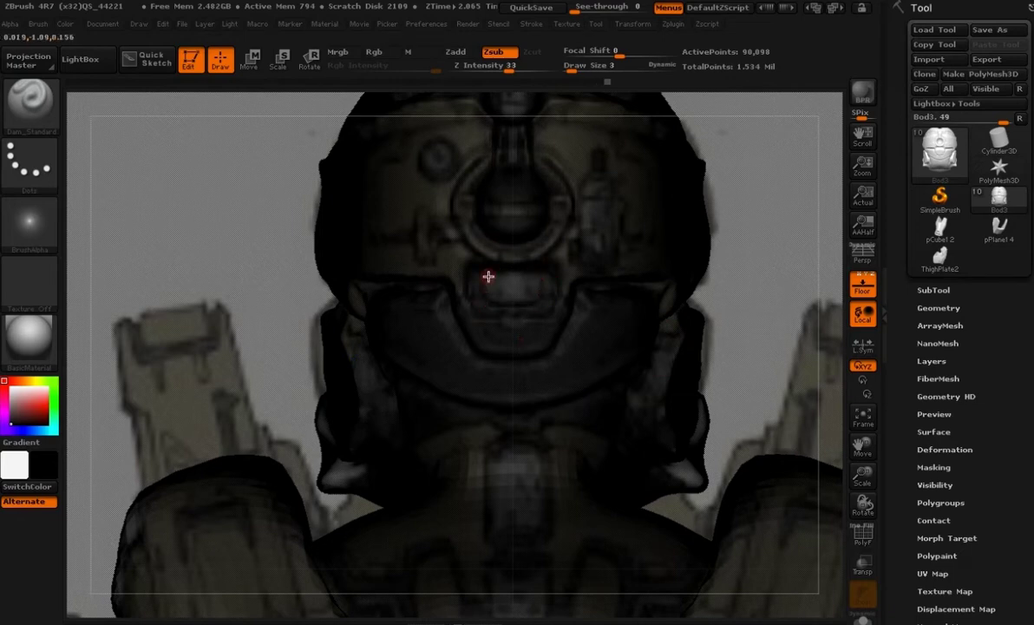
key("v")
key("space")
left_click(485, 307)
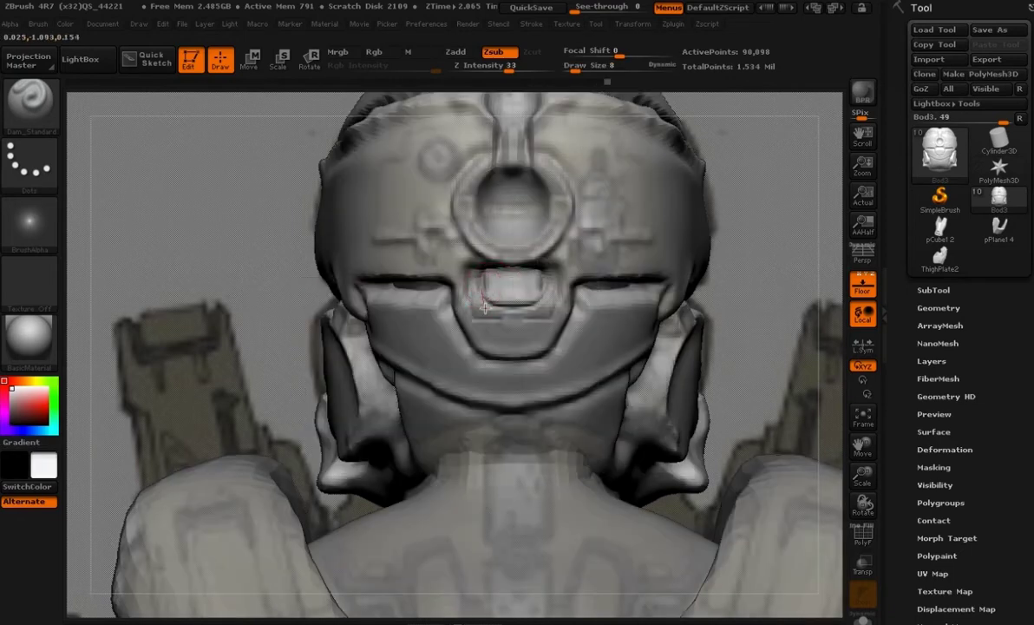
mouse_move(473, 279)
left_mouse_down()
mouse_move(466, 290)
mouse_move(486, 320)
mouse_move(474, 344)
mouse_move(554, 355)
mouse_move(567, 320)
left_mouse_up()
- Carve the outer outline of the ring and stem, and the notches joining the horizontal seams to the trapezoid panel
mouse_move(753, 351)
left_mouse_down()
mouse_move(840, 349)
mouse_move(552, 349)
mouse_move(703, 356)
left_mouse_up()
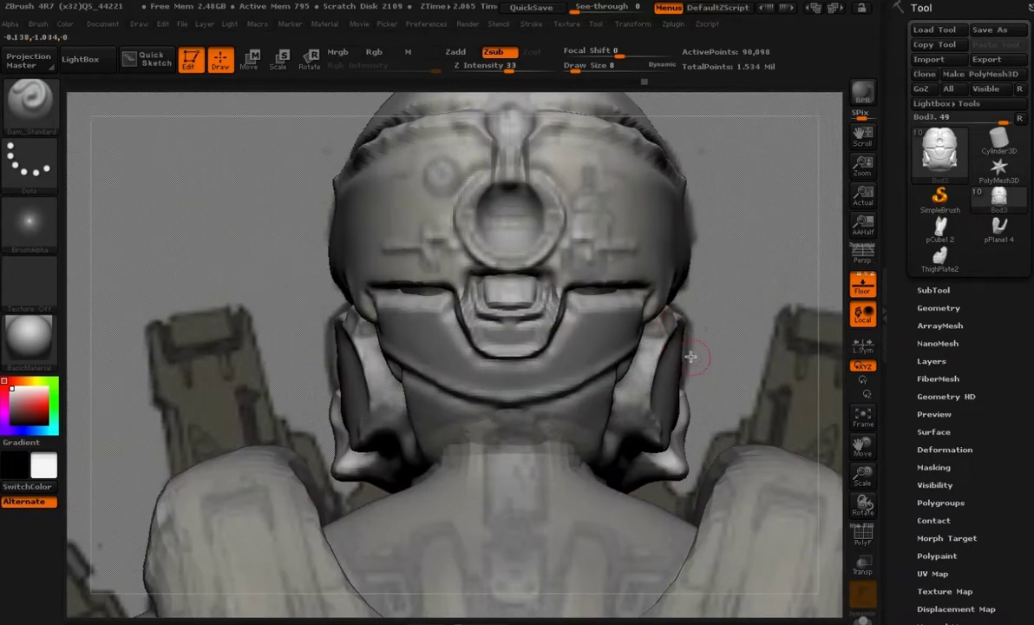
left_click_drag(738, 317, 769, 303)
left_click_drag(769, 304, 760, 340, "alt")
mouse_move(476, 183)
left_mouse_down()
mouse_move(463, 189)
mouse_move(449, 262)
left_mouse_up()
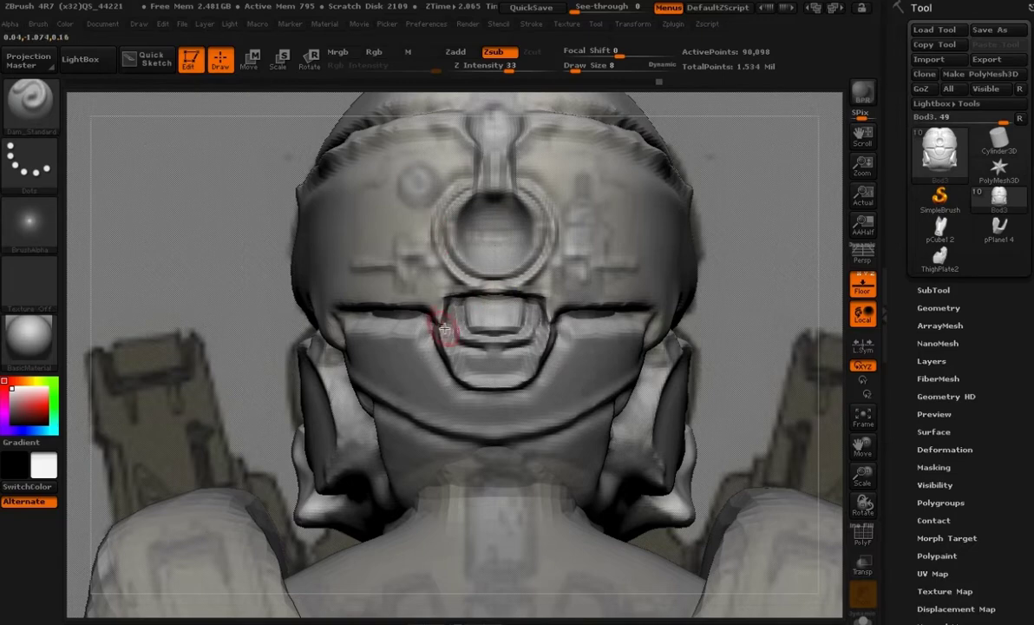
left_click_drag(469, 320, 441, 323)
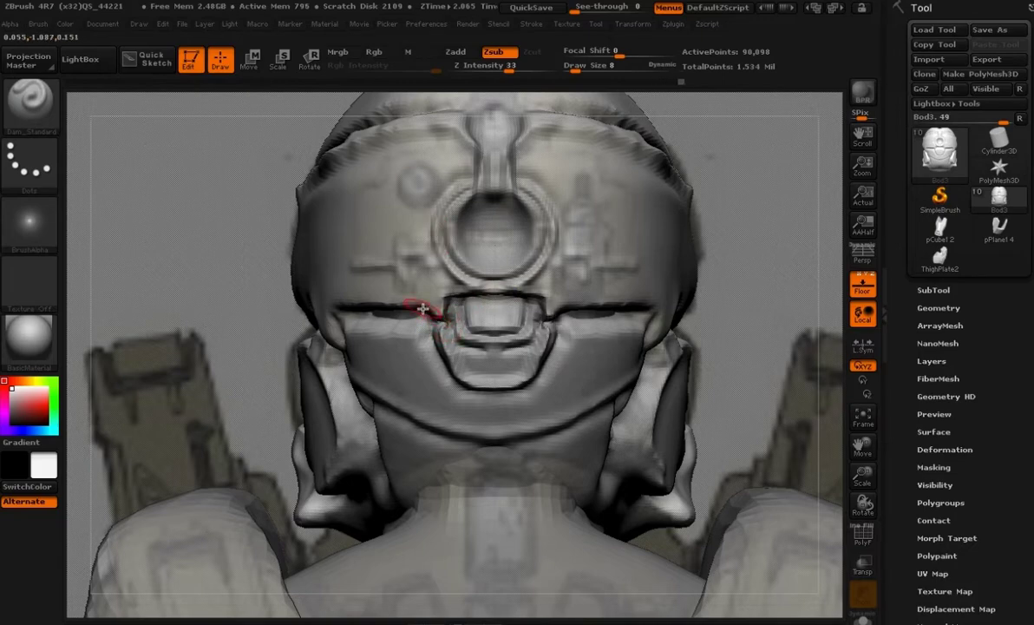
left_click_drag(744, 311, 643, 310, "alt")
- Hide all other subtools and sharpen the horizontal seams and their outer ends on the helmet's back with Dam_Standard
left_click(972, 291)
left_click(1020, 228)
left_click_drag(685, 338, 586, 343)
left_click_drag(445, 343, 402, 347)
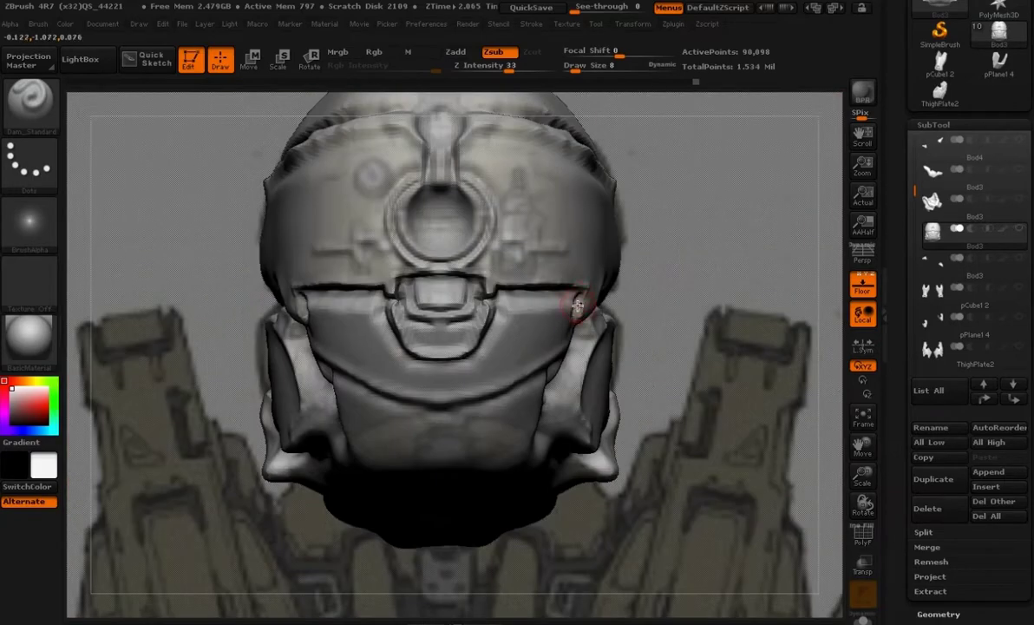
left_click_drag(538, 295, 652, 271)
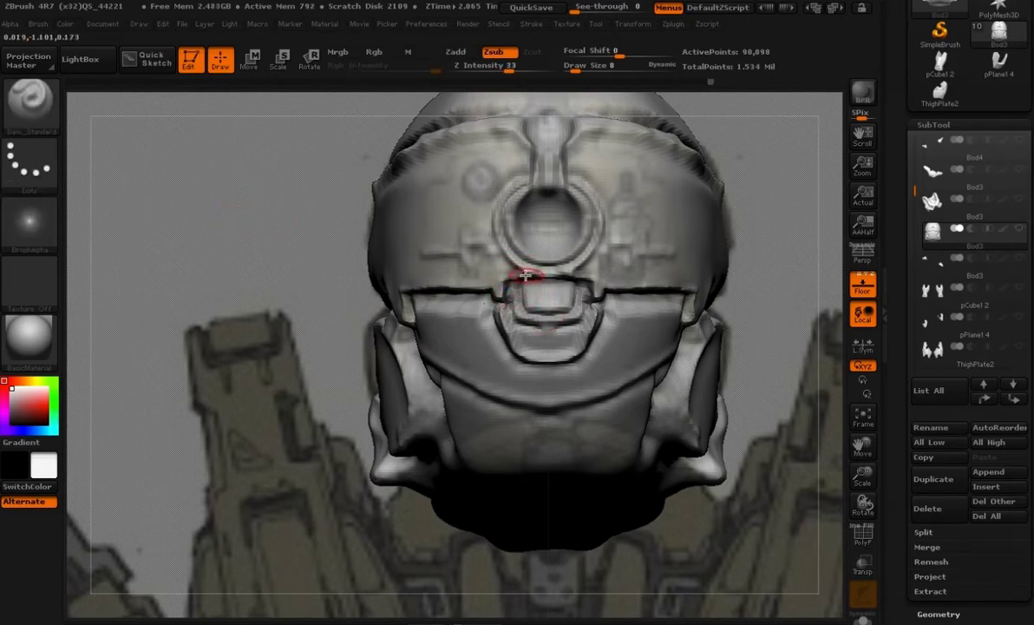
- Smooth the gap between the ring and the trapezoid panel and carve its short connecting notches with Dam_Standard at draw size 8
left_click_drag(531, 275, 546, 282, "shift")
mouse_move(764, 364)
left_mouse_down("alt")
mouse_move(762, 311)
mouse_move(762, 360)
left_mouse_up("alt")
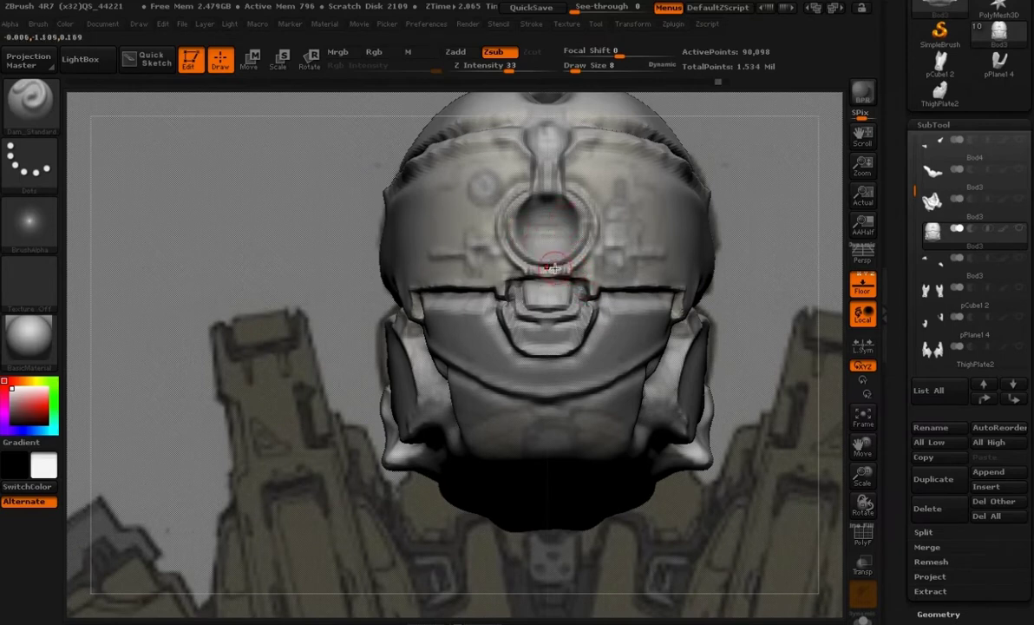
left_click_drag(549, 269, 559, 270)
key("ctrl+z")
key("ctrl+z")
key("ctrl+z")
key("b")
key("d")
key("s")
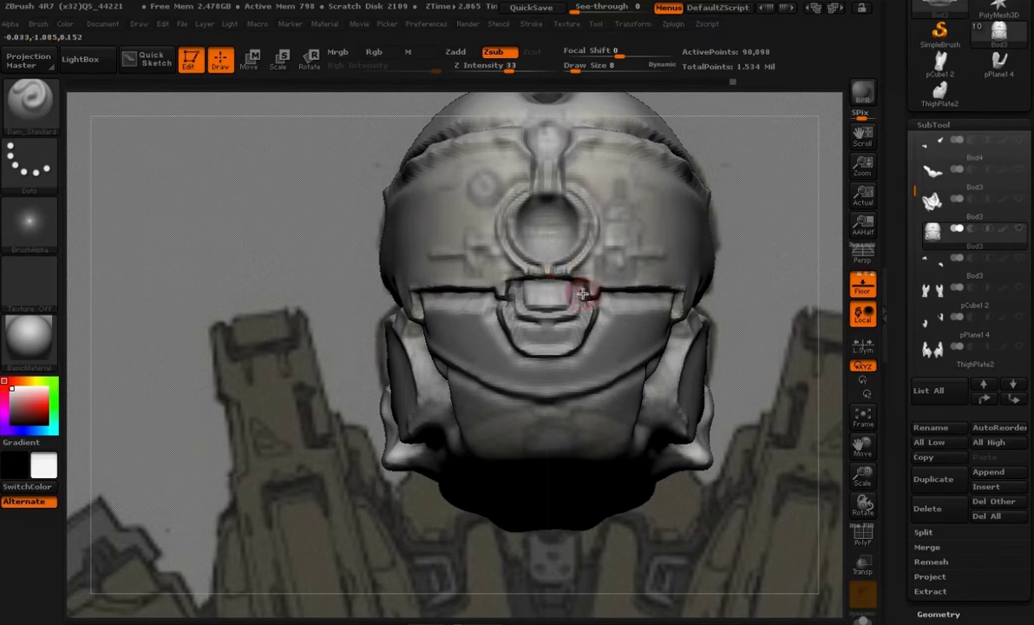
mouse_move(796, 272)
left_mouse_down("alt")
mouse_move(766, 282)
mouse_move(767, 338)
left_mouse_up("alt")
key("ctrl+z")
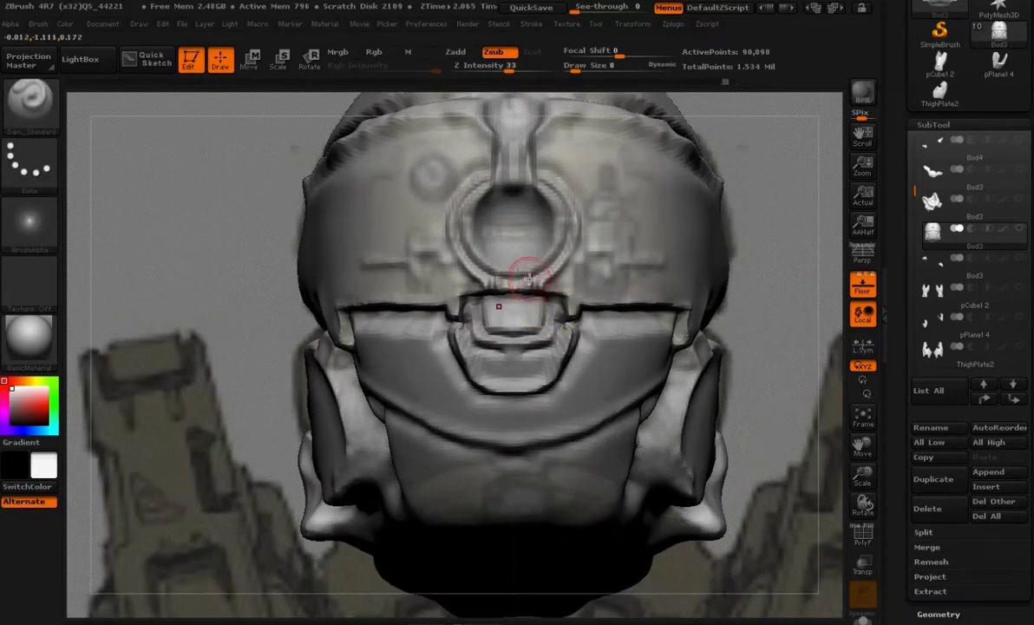
- Deepen the groove around the outer edge of the ring on the helmet's back with Dam_Standard
right_click_drag(536, 299, 611, 281, "ctrl")
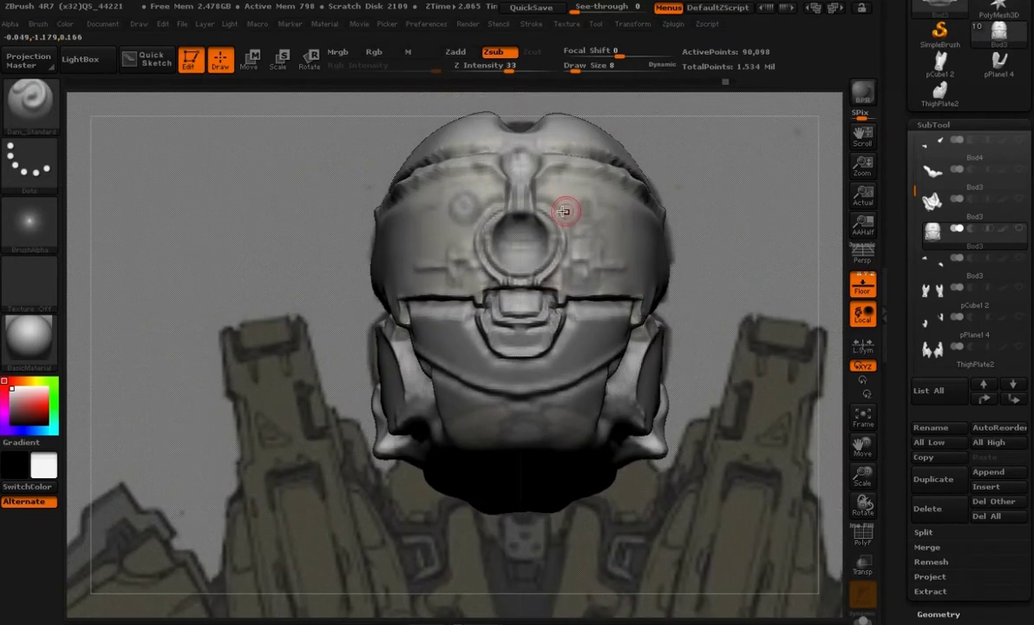
right_click_drag(487, 247, 543, 288, "ctrl")
left_click_drag(548, 280, 572, 251)
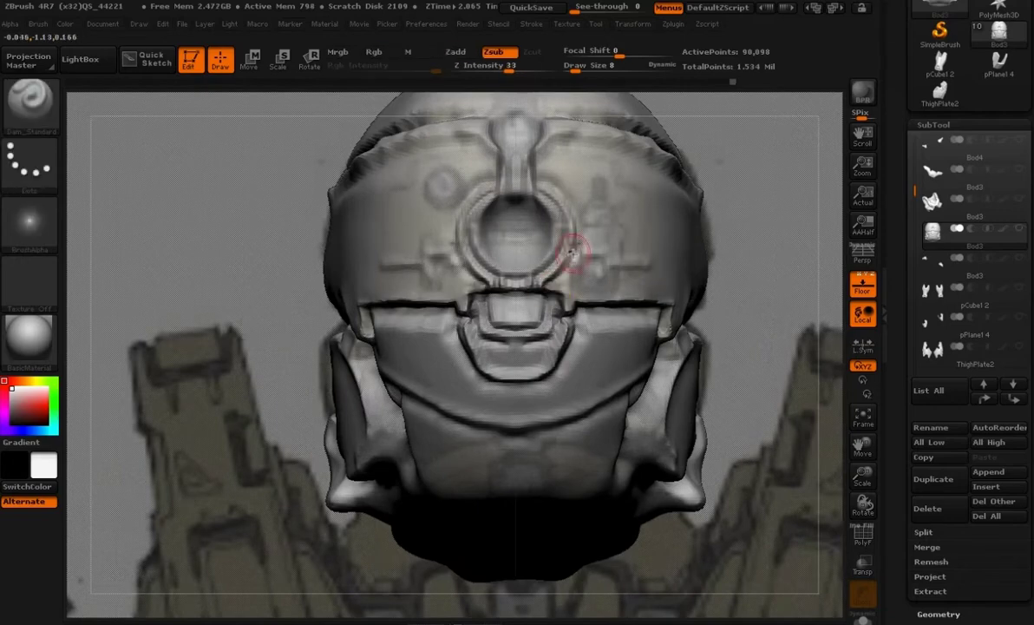
left_click_drag(681, 277, 711, 303)
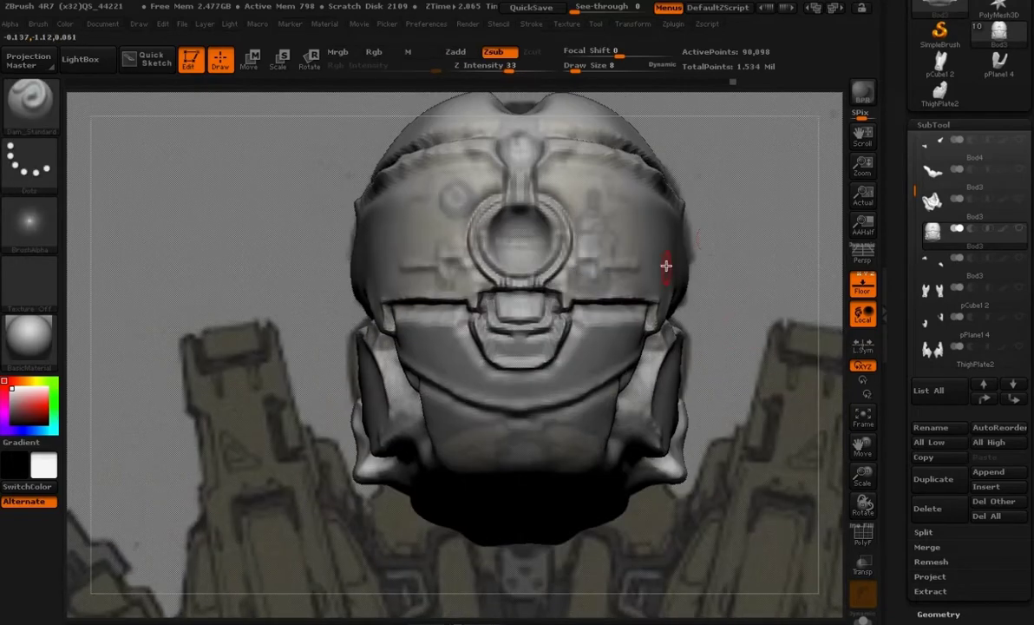
left_click_drag(548, 199, 531, 195)
key("ctrl+z")
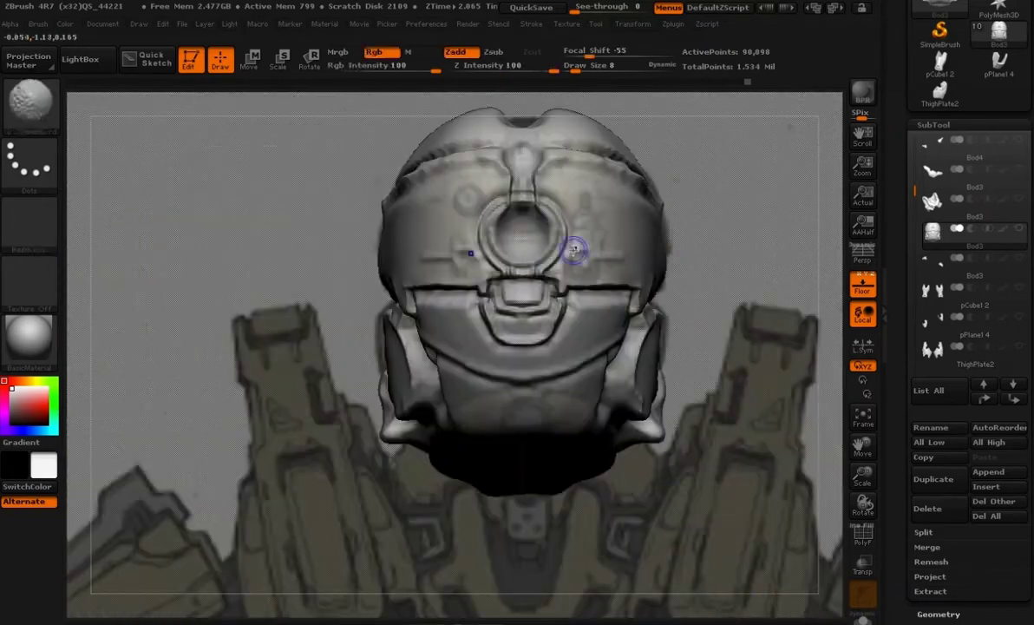
- Carve the stepped upper outlines of the two panels beside the stem with Dam_Standard, ending them at the ring
key("b")
key("d")
key("s")
left_click_drag(450, 202, 421, 206)
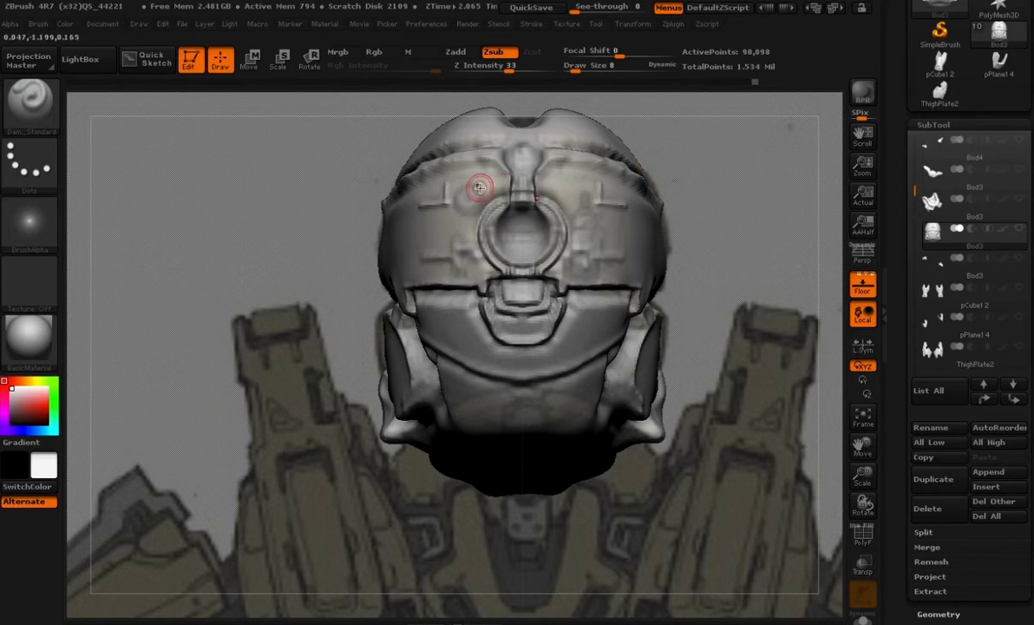
mouse_move(445, 180)
left_mouse_down()
mouse_move(445, 201)
mouse_move(505, 175)
left_mouse_up()
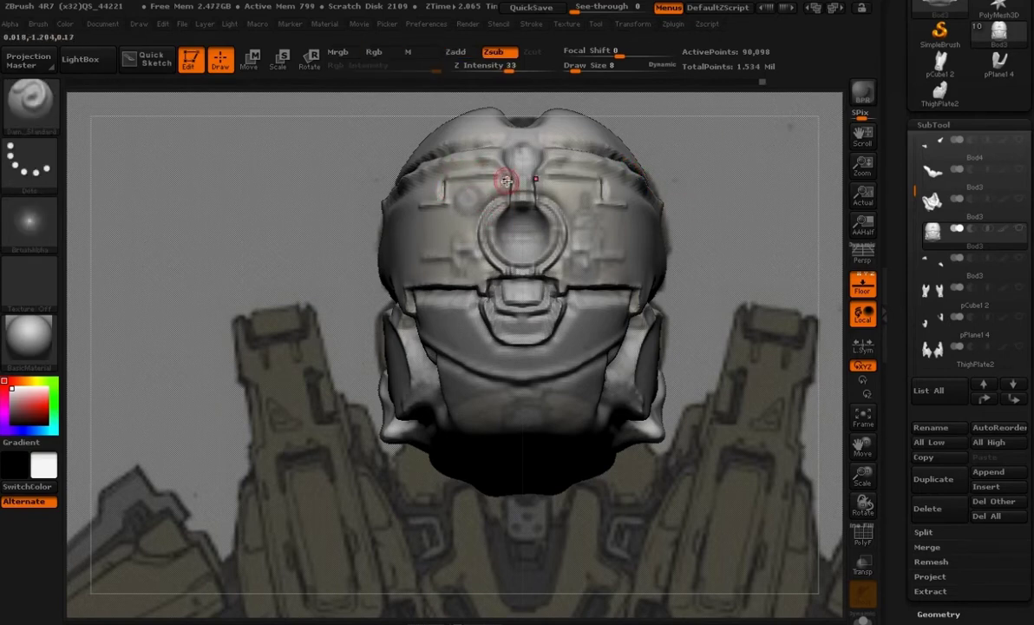
left_click_drag(483, 202, 497, 204)
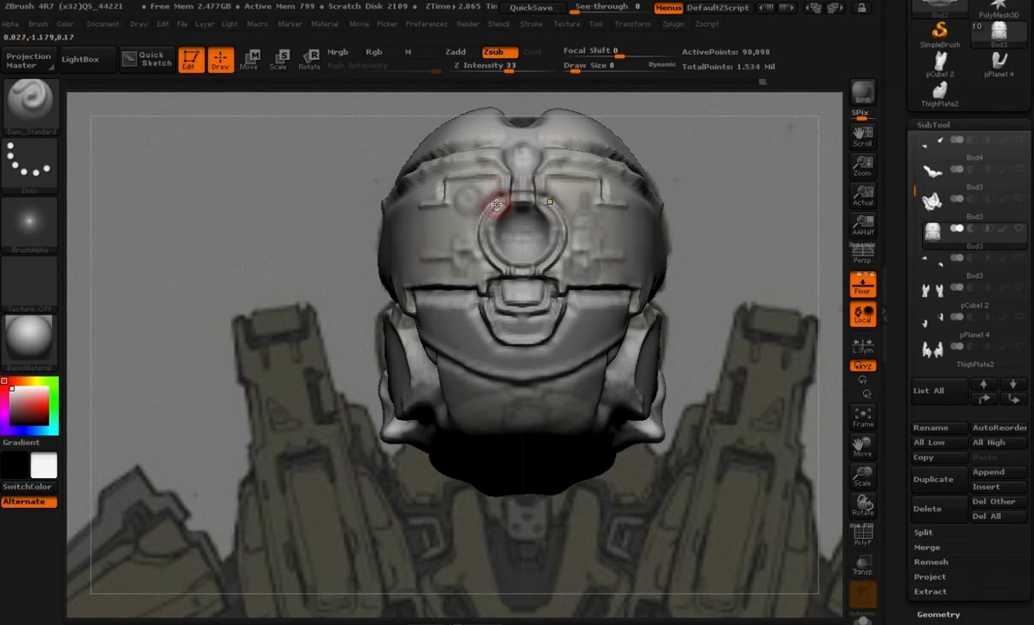
- Carve the lower notches and outer side edges of the two panels flanking the ring, and sharpen their stepped upper corners
mouse_move(477, 252)
left_mouse_down()
mouse_move(489, 267)
mouse_move(485, 213)
mouse_move(483, 260)
left_mouse_up()
left_click_drag(479, 257, 471, 256, "shift")
key("shift")
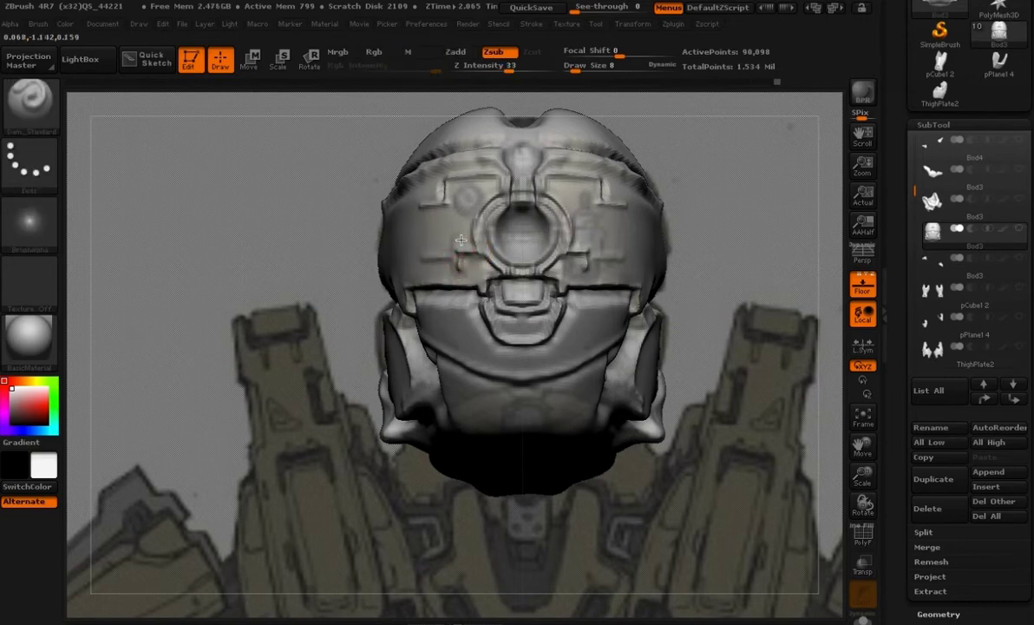
mouse_move(451, 275)
left_mouse_down()
mouse_move(407, 258)
mouse_move(417, 199)
left_mouse_up()
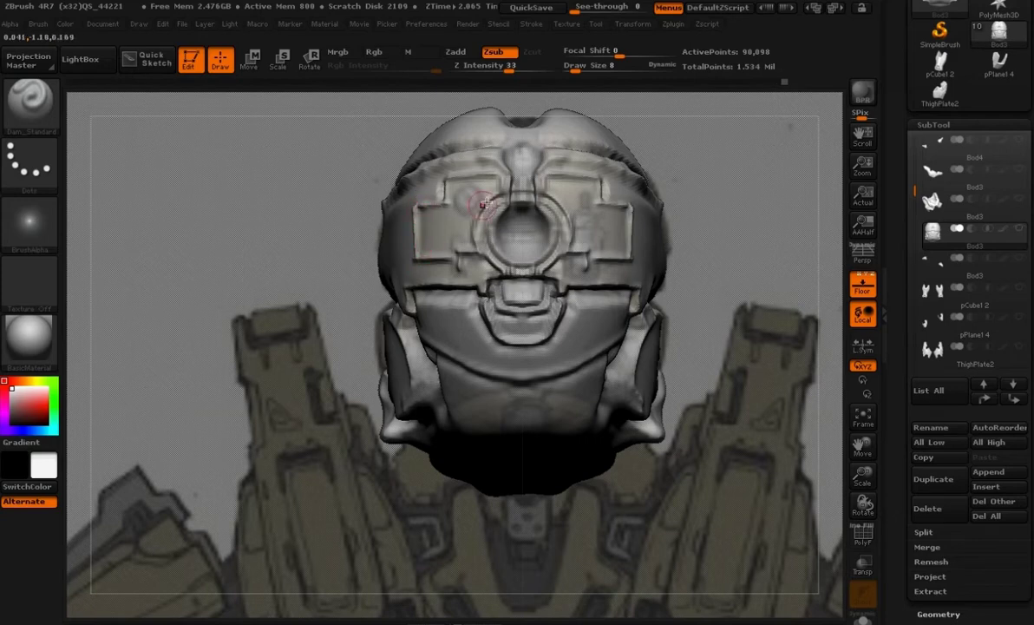
key("ctrl")
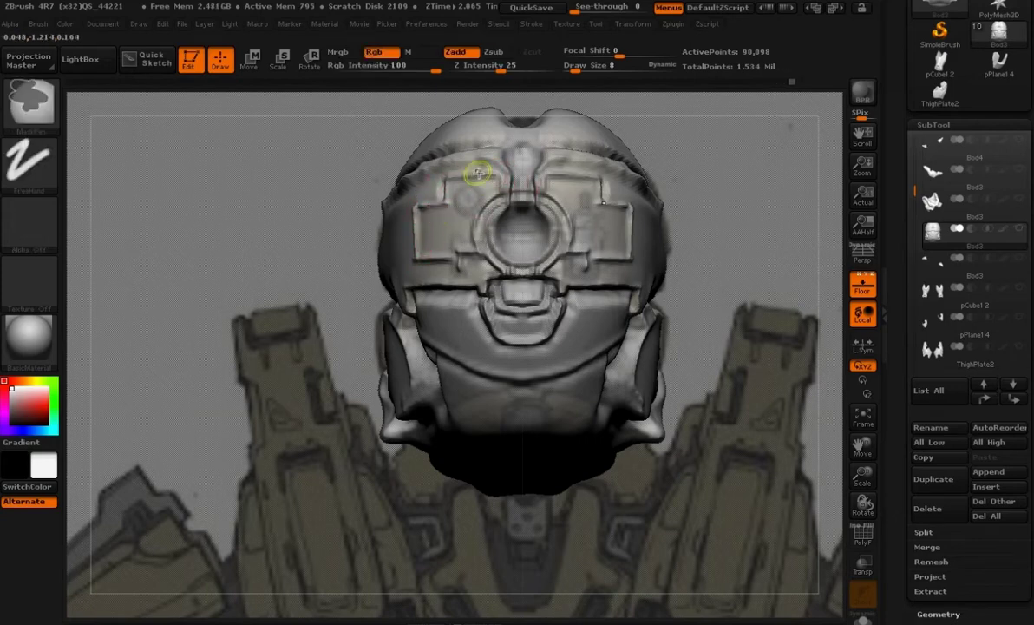
mouse_move(444, 180)
left_mouse_down()
mouse_move(439, 204)
mouse_move(415, 206)
left_mouse_up()
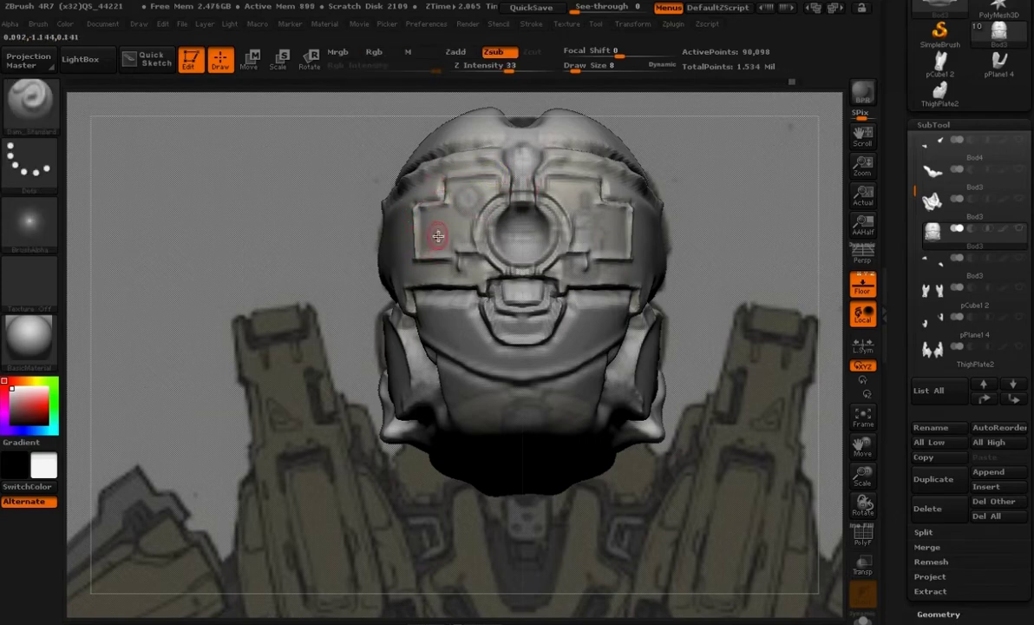
- Flatten the panels flanking the ring with hPolish and build up the small circle's area with ClayBuildup at draw size 8
key("b")
key("h")
key("p")
key("ctrl")
mouse_move(436, 246)
left_mouse_down()
mouse_move(405, 217)
mouse_move(407, 230)
mouse_move(441, 225)
mouse_move(419, 250)
mouse_move(418, 227)
mouse_move(430, 235)
left_mouse_up()
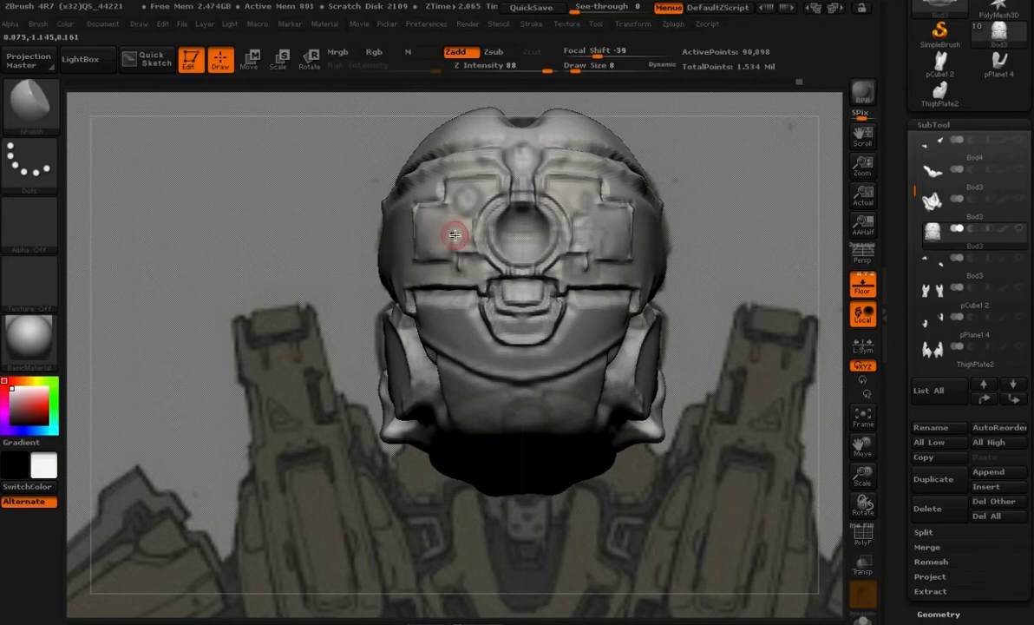
key("b")
key("c")
key("b")
mouse_move(456, 193)
left_mouse_down()
mouse_move(474, 206)
mouse_move(460, 215)
mouse_move(482, 186)
mouse_move(485, 201)
mouse_move(454, 223)
mouse_move(456, 209)
mouse_move(475, 214)
mouse_move(457, 231)
mouse_move(467, 206)
mouse_move(475, 223)
left_mouse_up()
key("b")
key("h")
key("p")
- Undo the last sculpting change and save the project
key("space")
key("ctrl+z")
key("space")
key("ctrl+s")
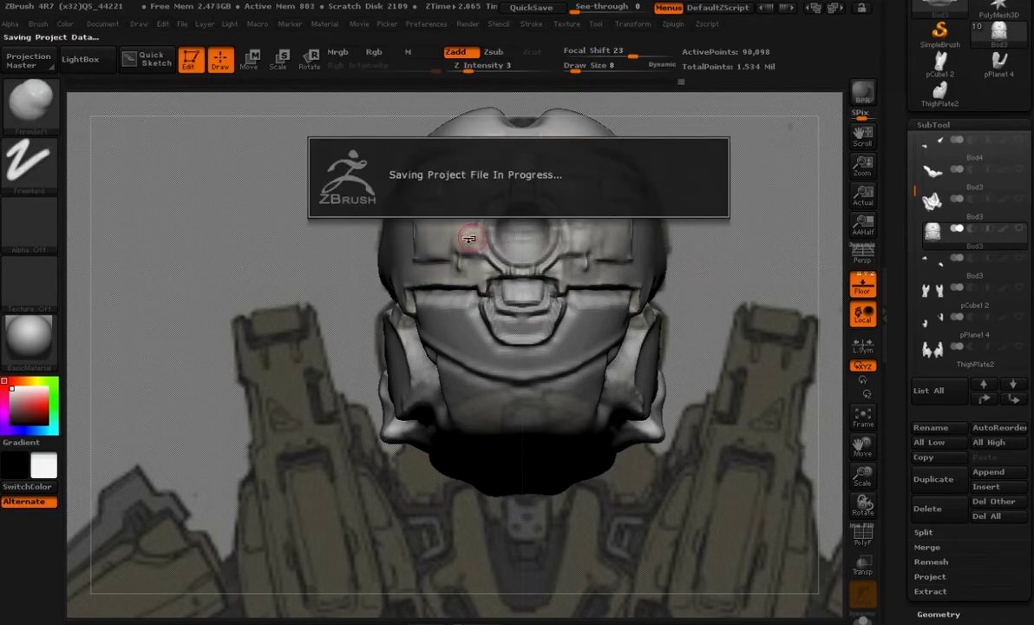
- Polish the panels flanking the ring with hPolish at draw size 23 and adjust the helmet's shape with Move Topological
left_click_drag(712, 303, 708, 358, "alt")
key("b")
key("h")
key("p")
mouse_move(431, 227)
left_mouse_down()
mouse_move(433, 270)
mouse_move(425, 249)
mouse_move(434, 236)
mouse_move(456, 238)
left_mouse_up()
key("]")
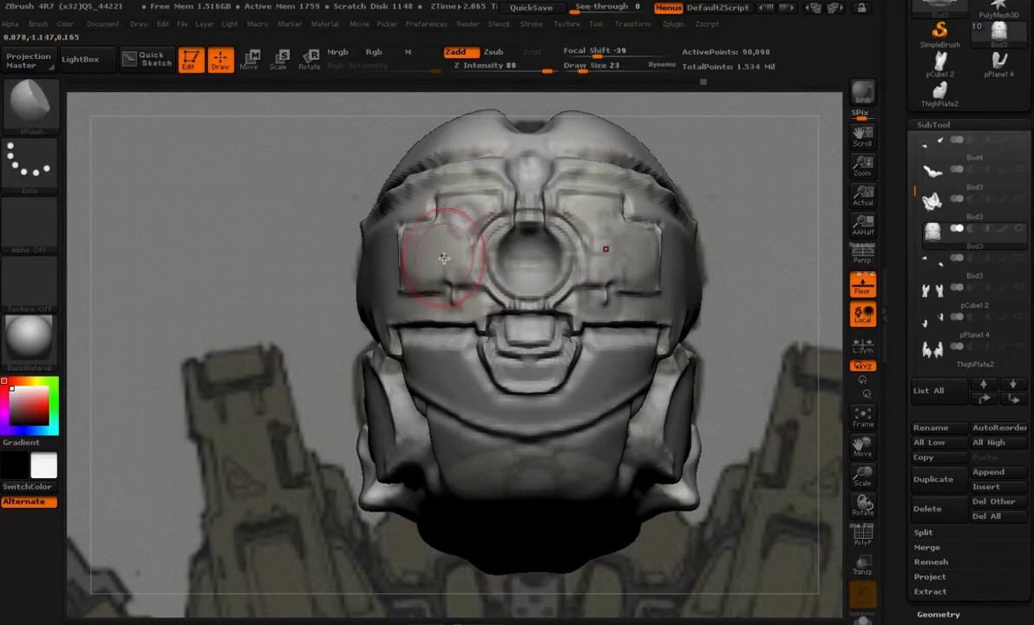
key("b")
key("m")
key("t")
mouse_move(740, 290)
left_mouse_down()
mouse_move(611, 307)
mouse_move(301, 252)
left_mouse_up()
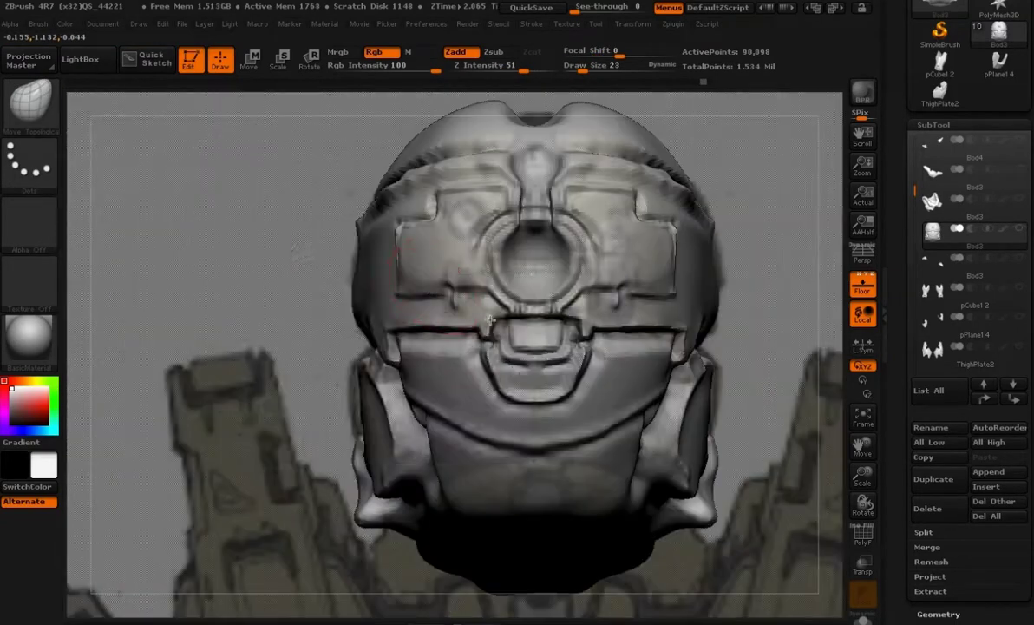
- Build up the small brackets at the panels' lower notches with ClayBuildup and carve around them with Dam_Standard at draw size 8
key("b")
key("c")
key("b")
key("s")
key("space")
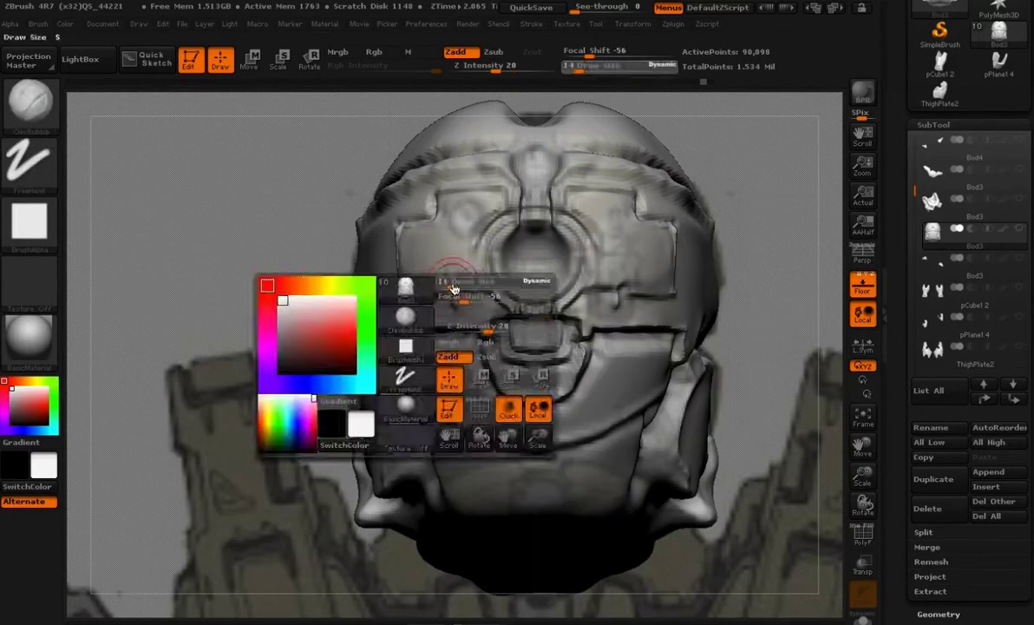
key("b")
key("d")
key("s")
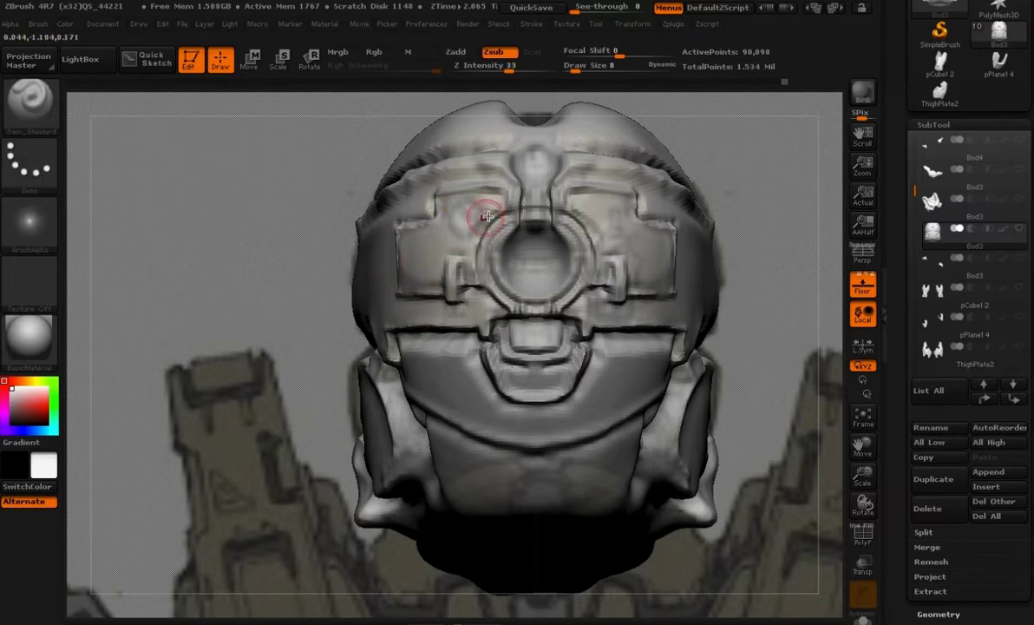
- Touch up the surface around the ring and seams with ClayBuildup and nudge the forms with Move Topological at draw size 8
key("b")
key("c")
key("b")
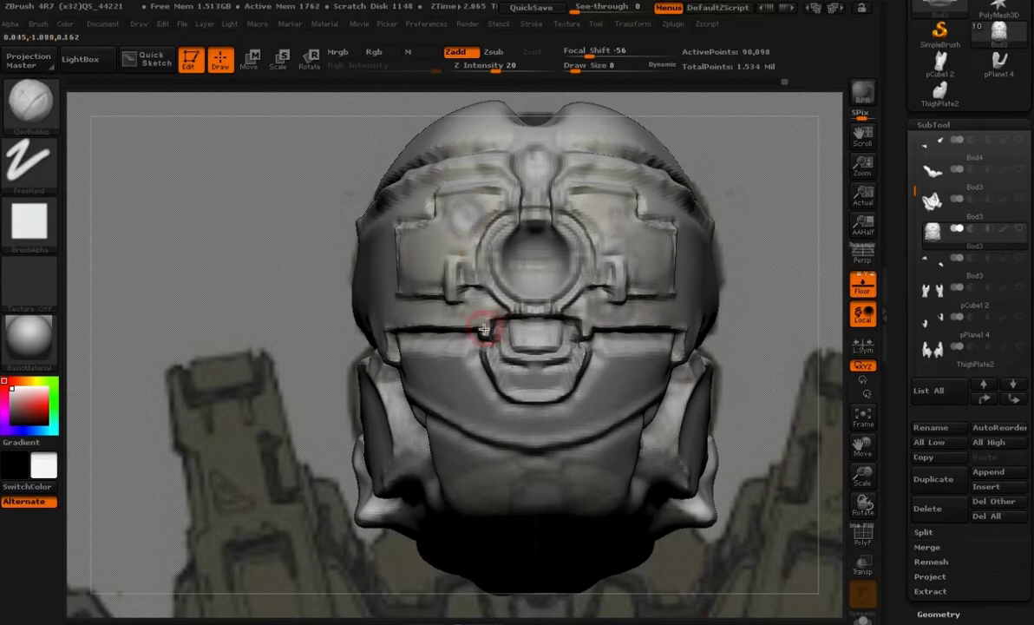
key("b")
key("m")
key("t")
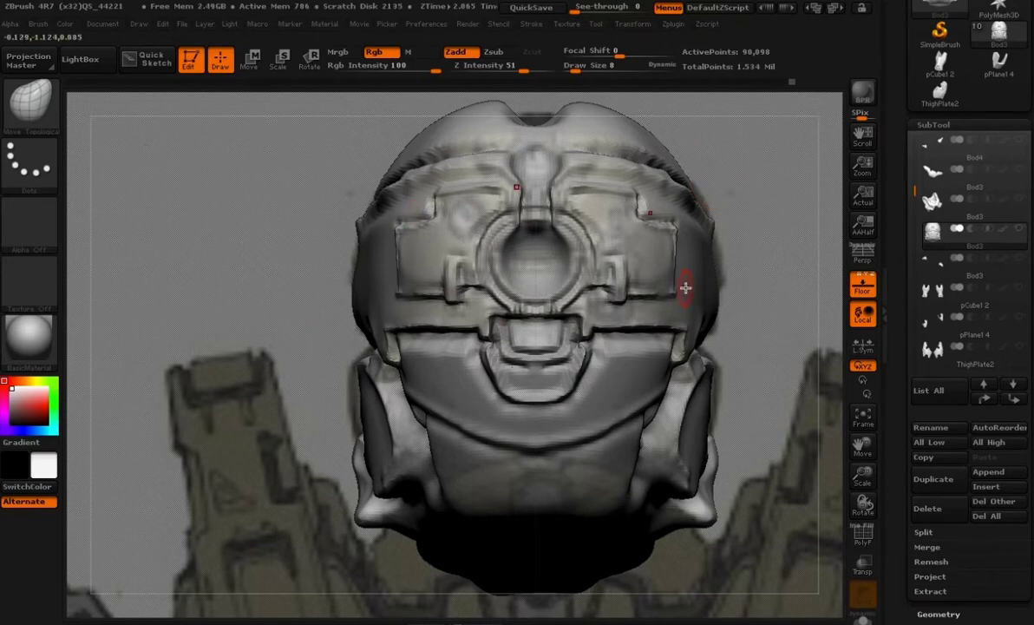
left_click_drag(754, 256, 743, 288, "alt")
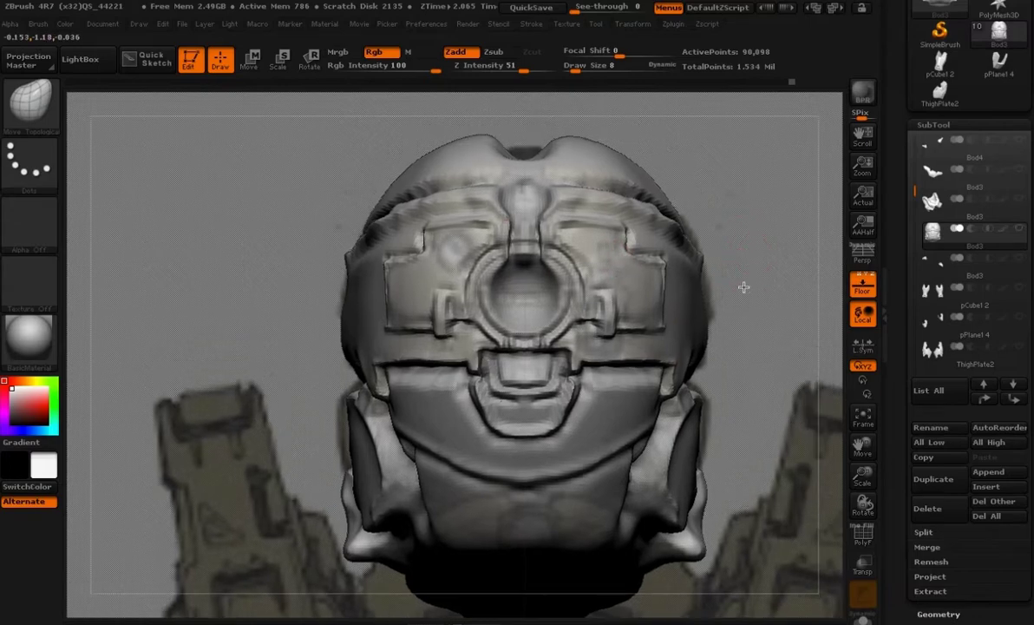
- Sharpen the side edges of the stem above the ring with Dam_Standard at draw size 5
left_click_drag(782, 344, 772, 368, "alt")
key("b")
key("d")
key("s")
key("space")
left_click_drag(490, 244, 484, 244)
key("space")
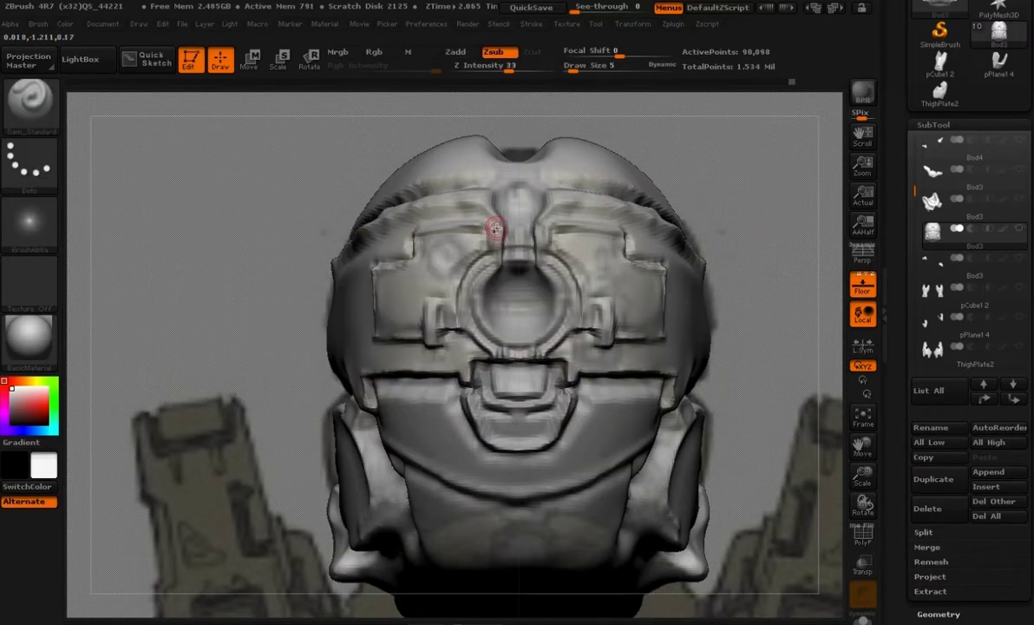
key("ctrl+z")
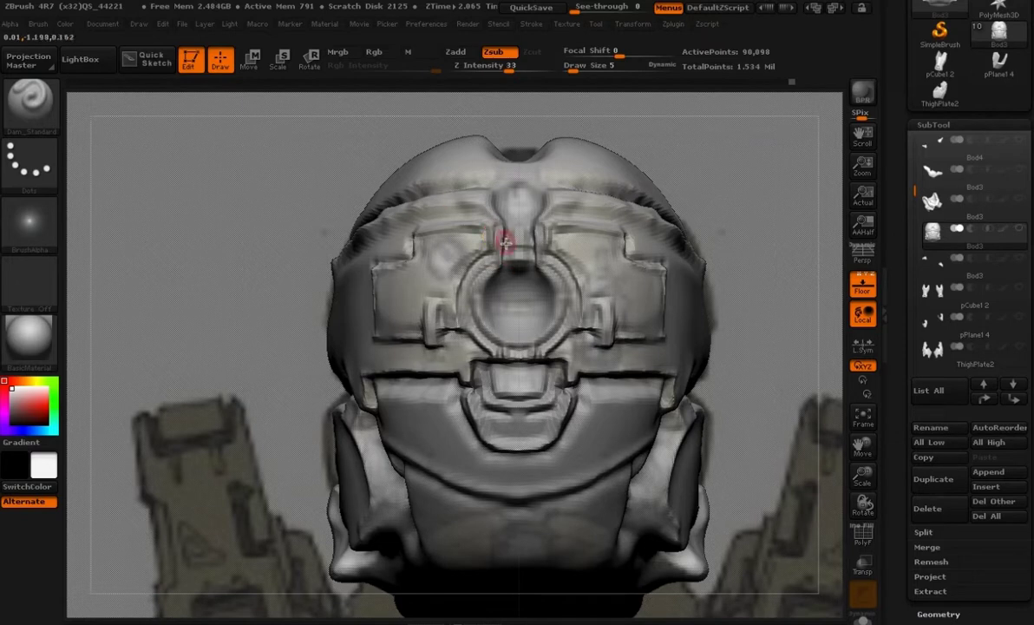
left_click_drag(492, 212, 488, 218)
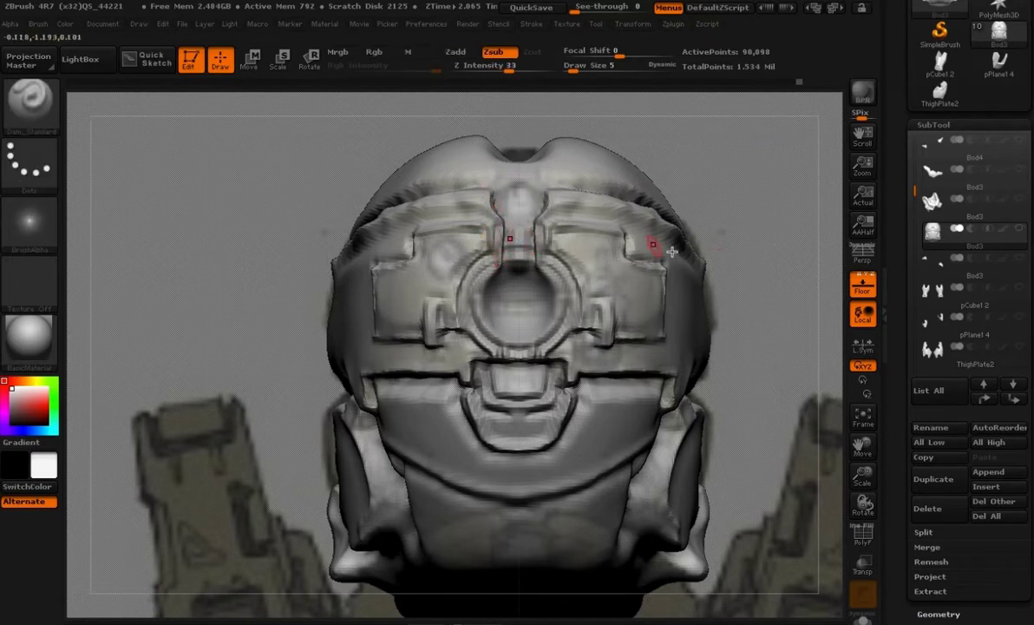
- Recarve the stepped upper corners and top edges of the panels flanking the ring with Dam_Standard at draw size 5
left_click_drag(671, 252, 644, 276)
left_click_drag(708, 305, 761, 302, "alt")
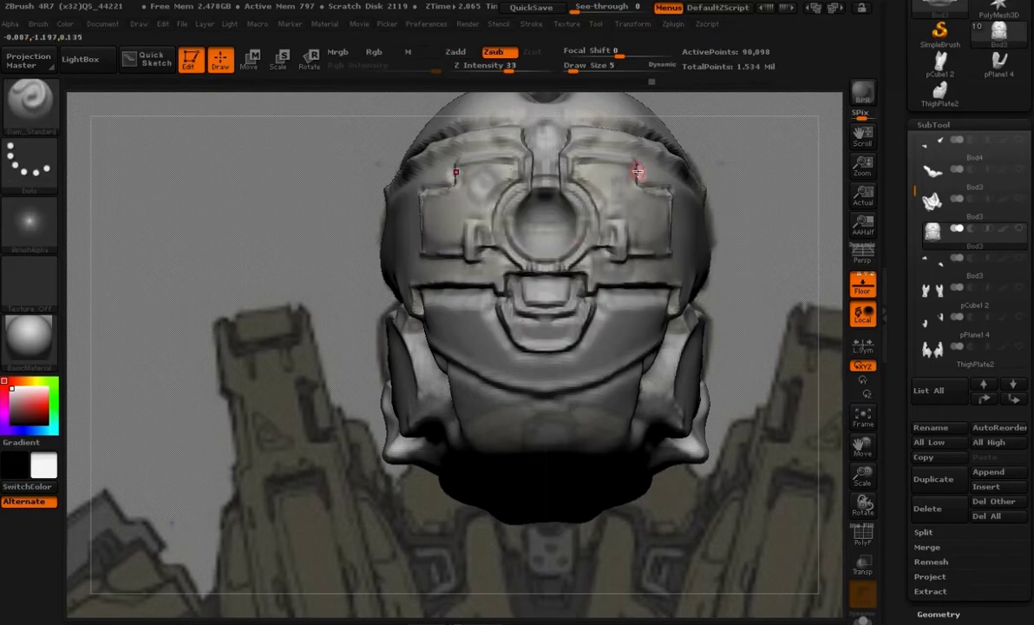
left_click_drag(635, 163, 582, 163)
- Fill the upper areas of the panels beside the ring with Clay at draw size 9 and flatten them with hPolish
key("b")
key("c")
key("l")
key("space")
left_click_drag(619, 195, 623, 196)
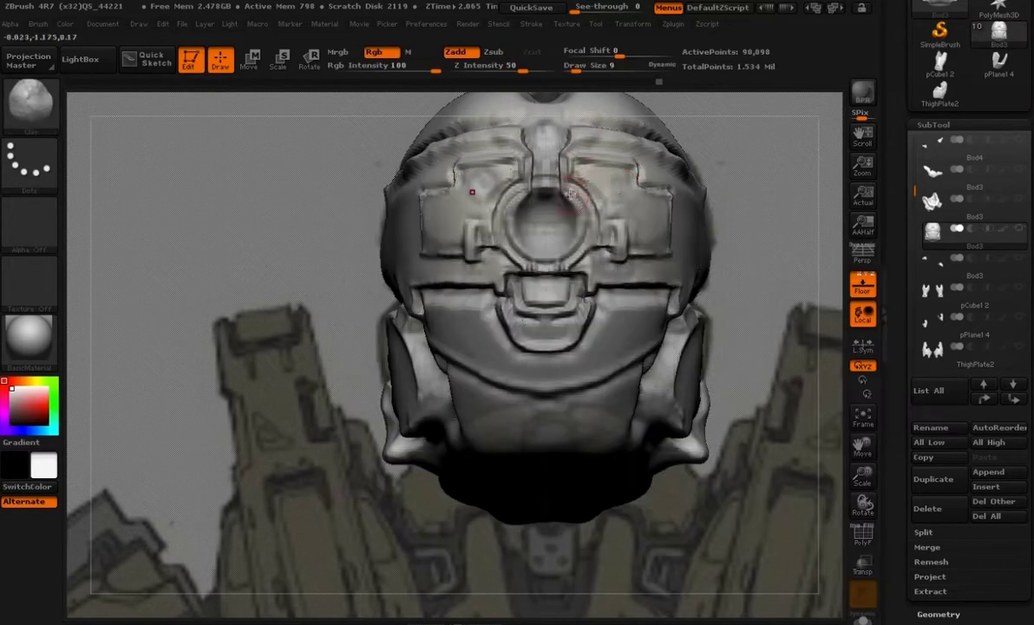
key("b")
key("h")
key("p")
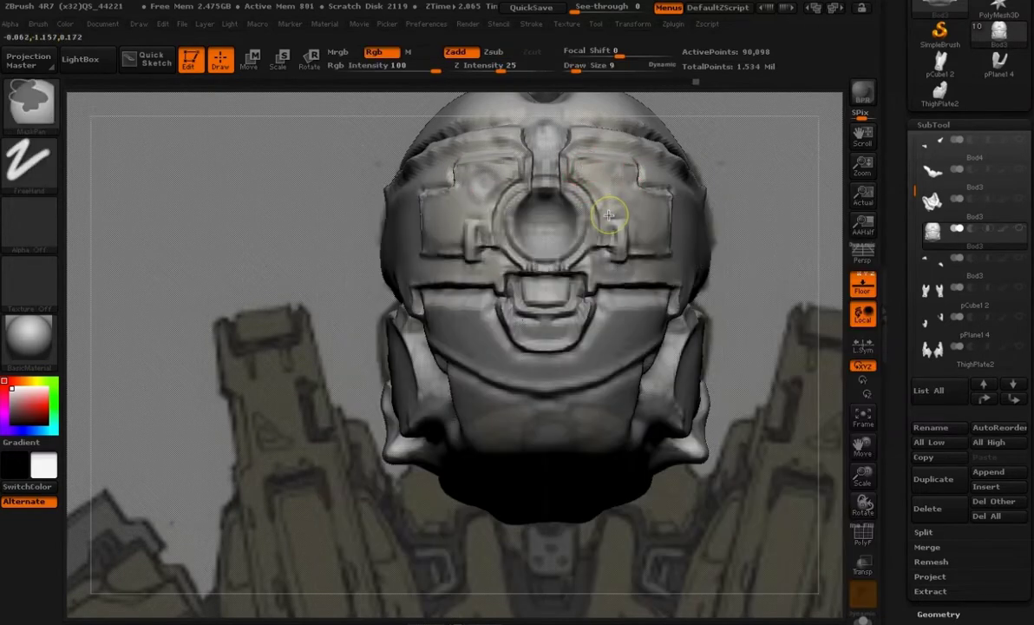
left_click_drag(718, 245, 681, 266, "alt")
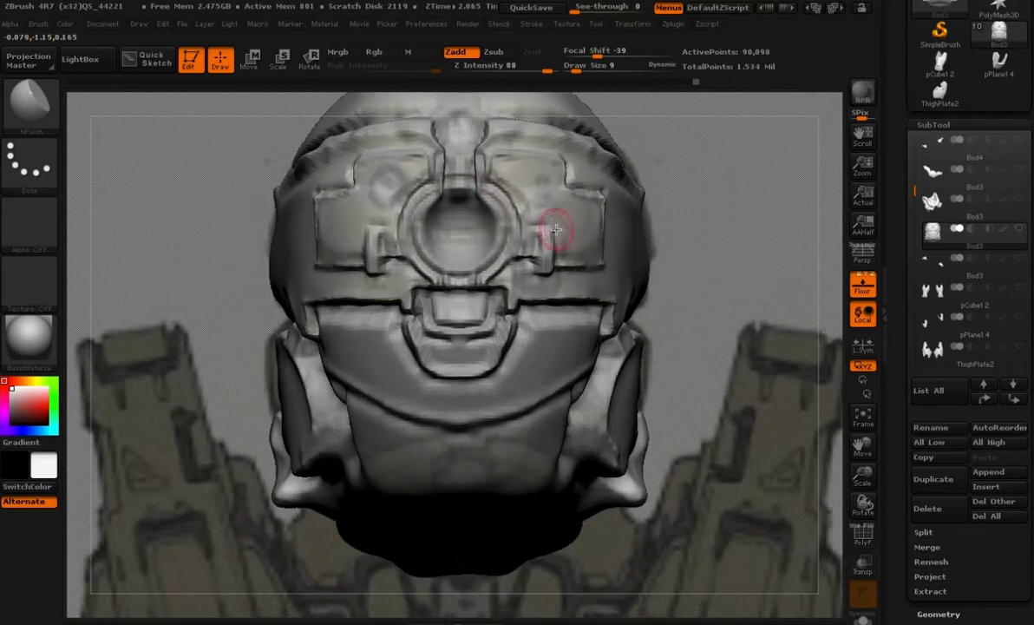
- Sharpen the bracket outlines, the ring's outer groove and the notches below the ring with Dam_Standard at draw size 7
key("b")
key("d")
key("s")
key("space")
left_click_drag(541, 275, 536, 269)
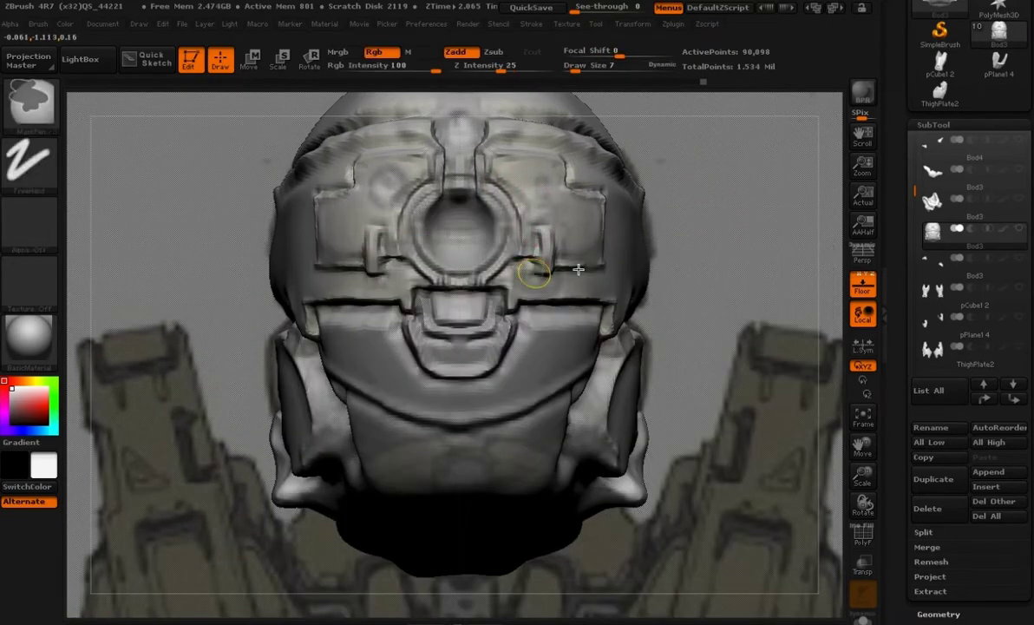
left_click_drag(649, 254, 657, 268, "alt")
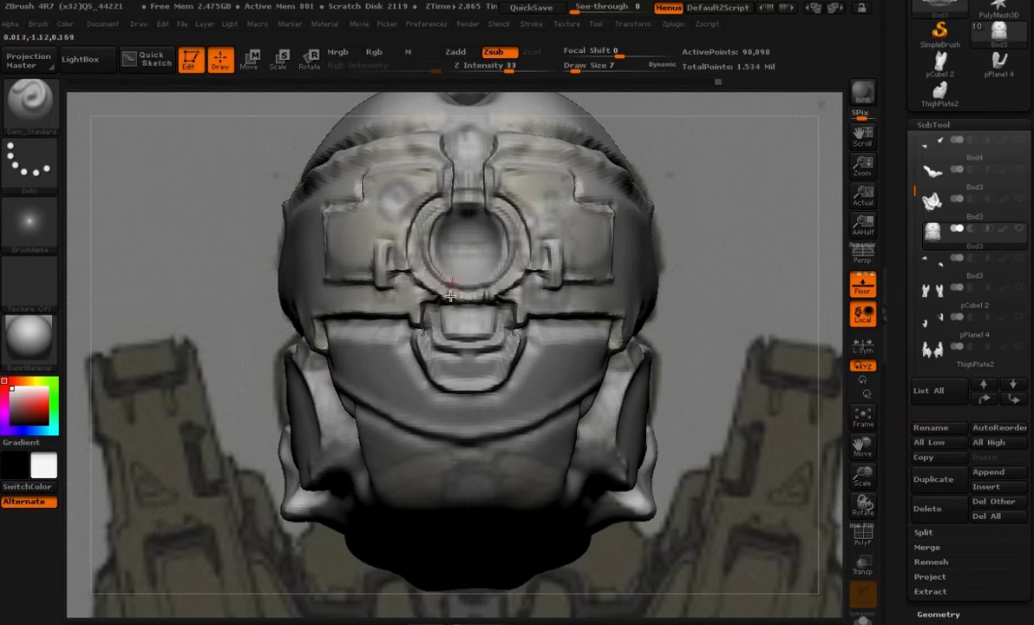
right_click_drag(534, 301, 711, 297, "ctrl")
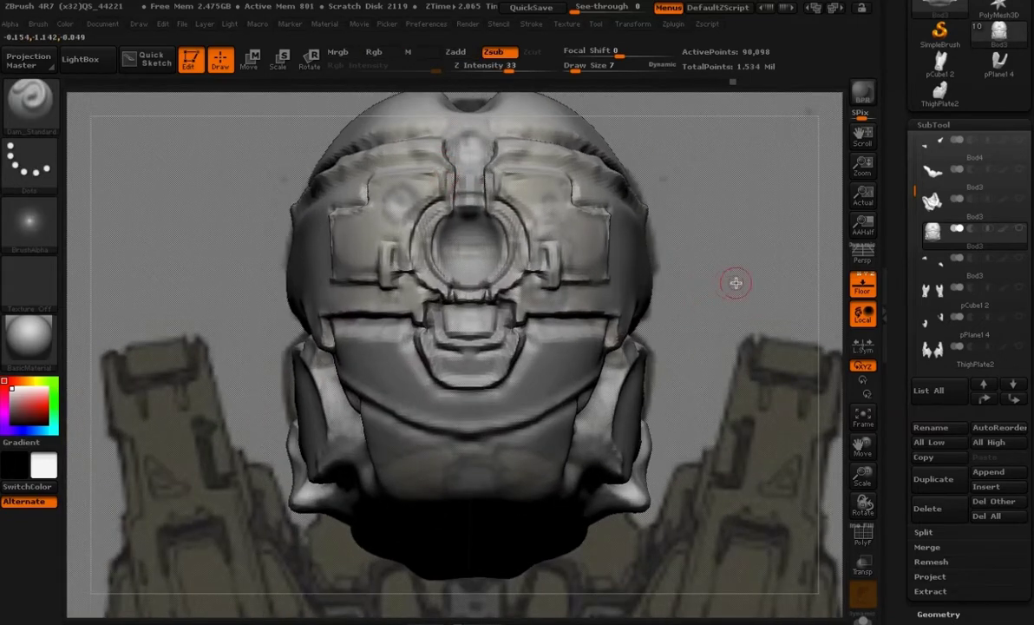
- Carve the edges of the central strip on top of the helmet toward the stem with Dam_Standard
left_click_drag(736, 283, 432, 219)
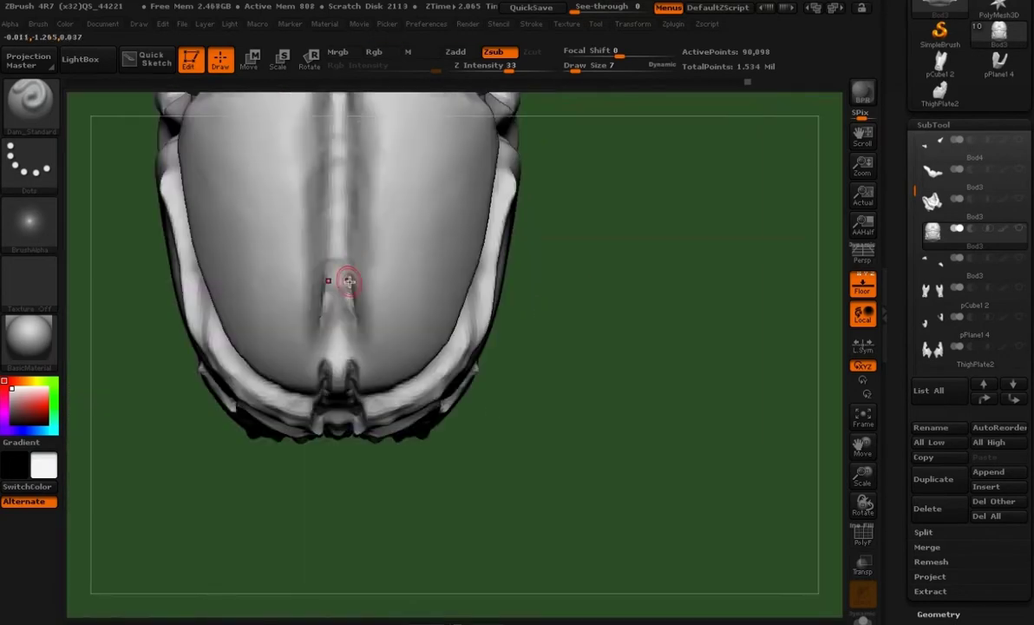
left_click_drag(341, 277, 320, 364)
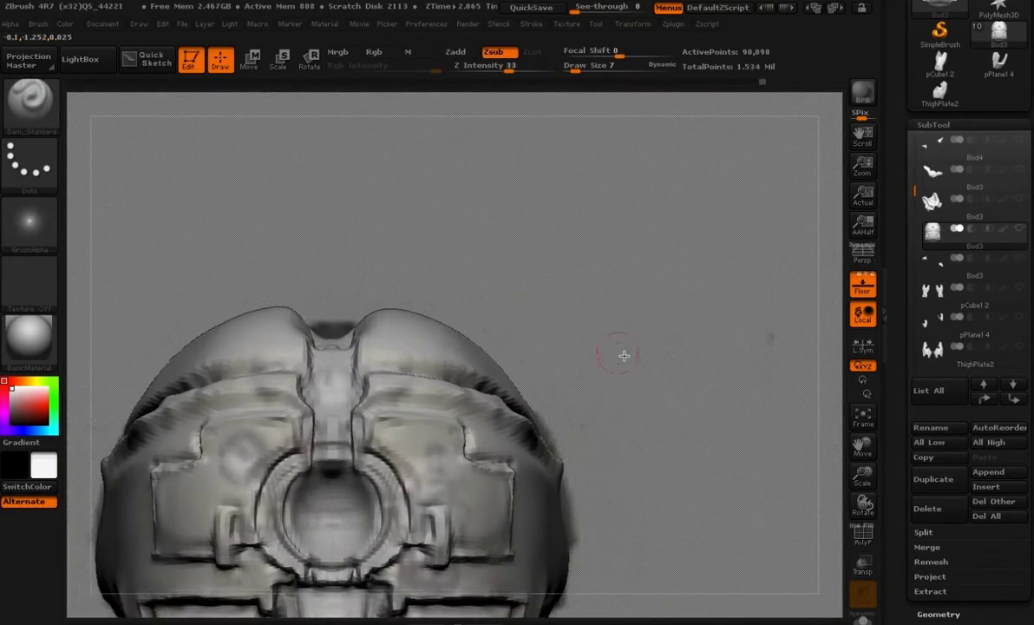
- Rename the helmet subtool as Helmet Sculpt
left_click_drag(625, 353, 511, 338)
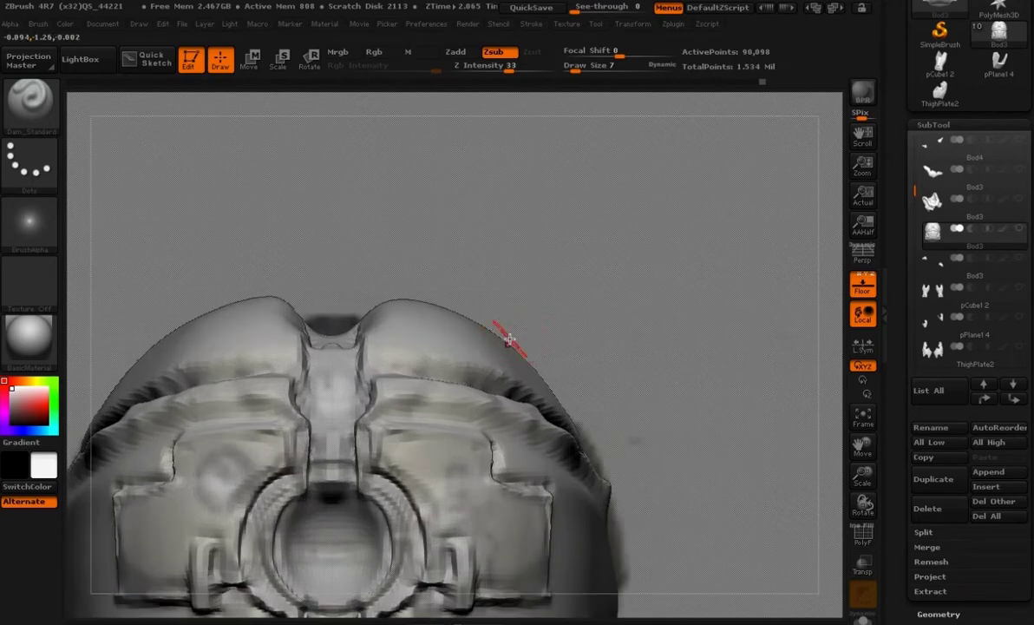
left_click_drag(608, 340, 702, 298, "alt")
left_click_drag(706, 364, 701, 409, "alt")
left_click_drag(677, 334, 502, 350)
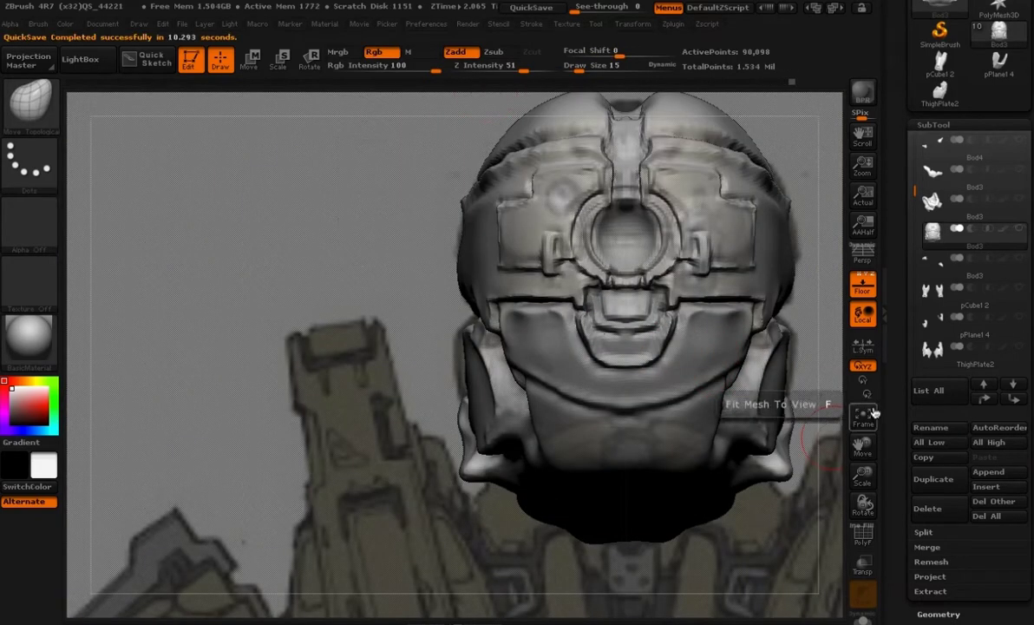
left_click(930, 426)
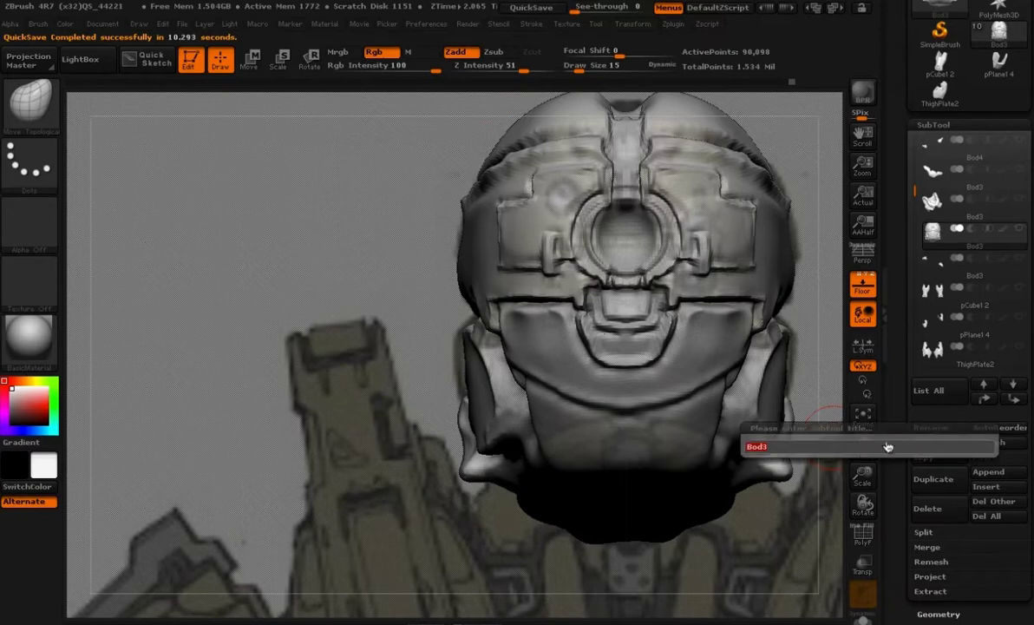
key("Return")
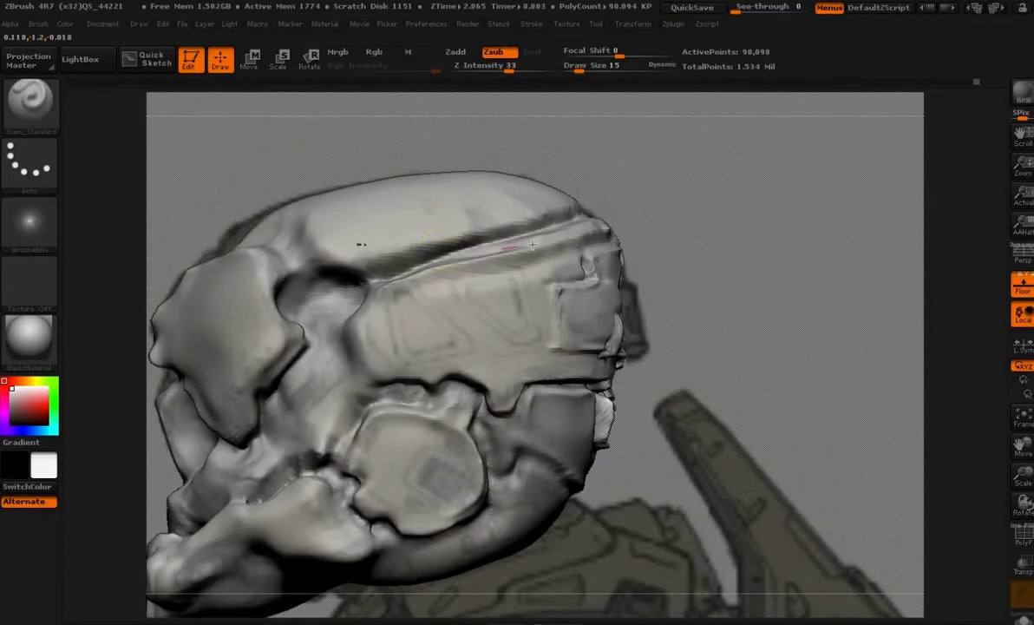
- Sharpen the side panel's upper seam with Dam_Standard, then build up and smooth the area before its front edge with ClayTubes at draw size 15
mouse_move(453, 251)
left_mouse_down("shift")
mouse_move(436, 261)
mouse_move(609, 210)
left_mouse_up("shift")
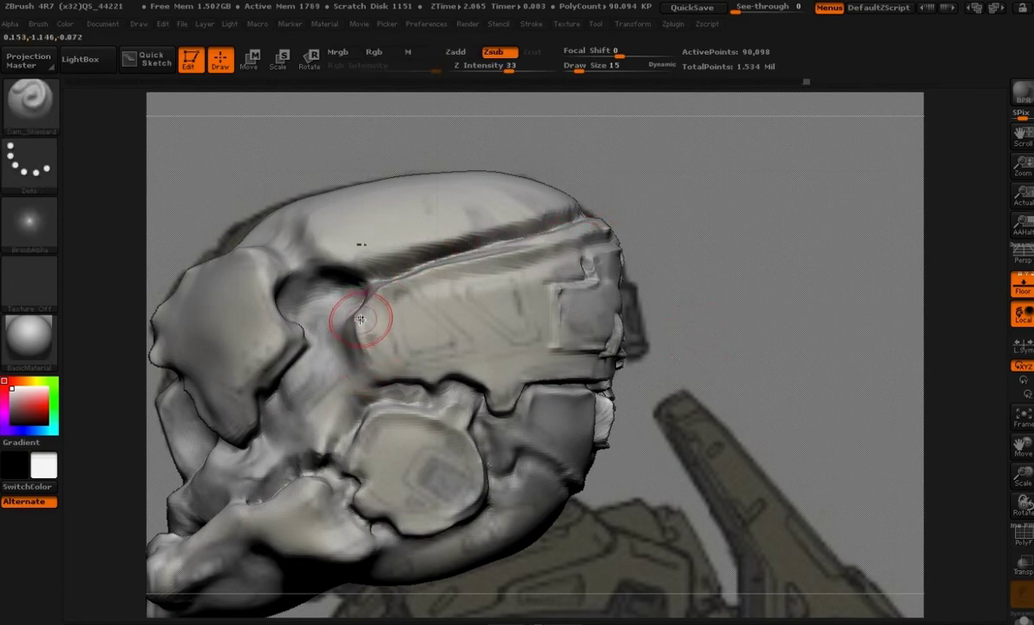
key("b")
key("c")
key("t")
mouse_move(356, 309)
left_mouse_down()
mouse_move(333, 284)
mouse_move(330, 347)
left_mouse_up()
left_click_drag(326, 304, 334, 349, "shift")
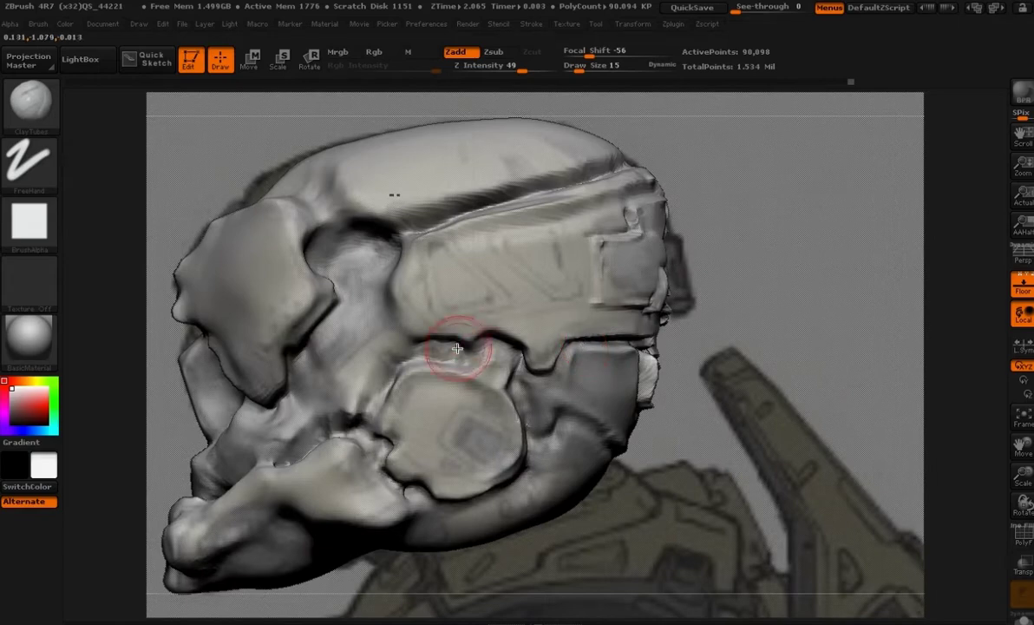
left_click_drag(381, 265, 384, 335)
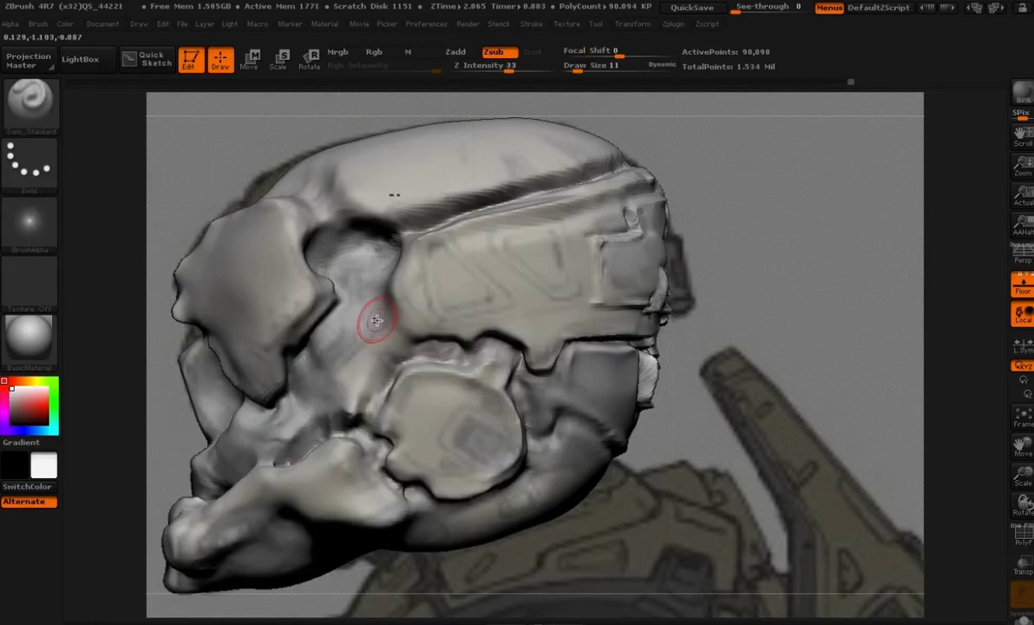
- Pull the side panel's upper front corner and top edge into line with the reference using Move Topological
key("v")
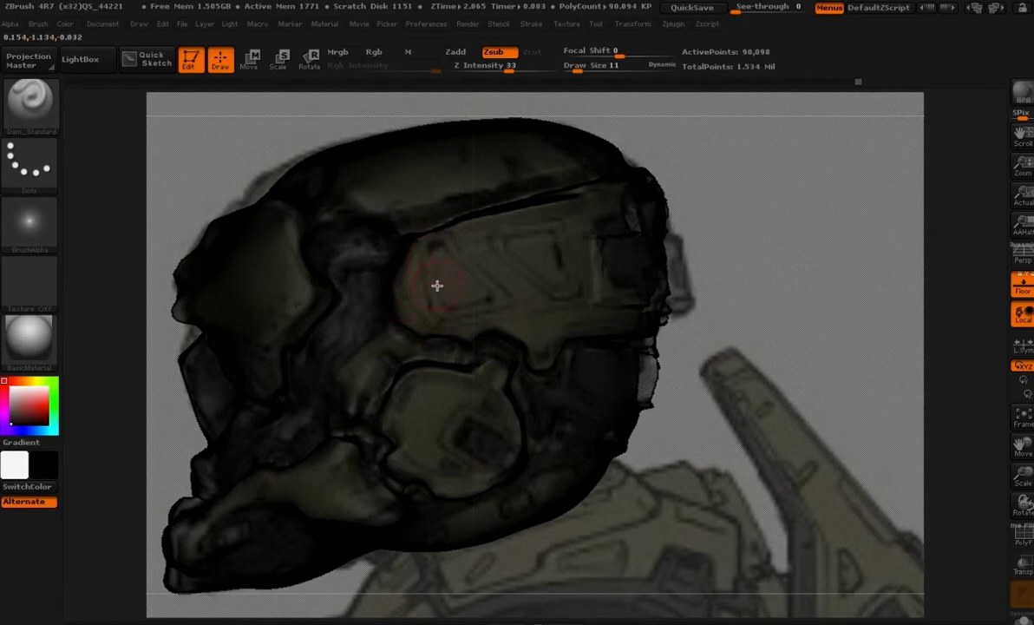
key("b")
key("m")
key("t")
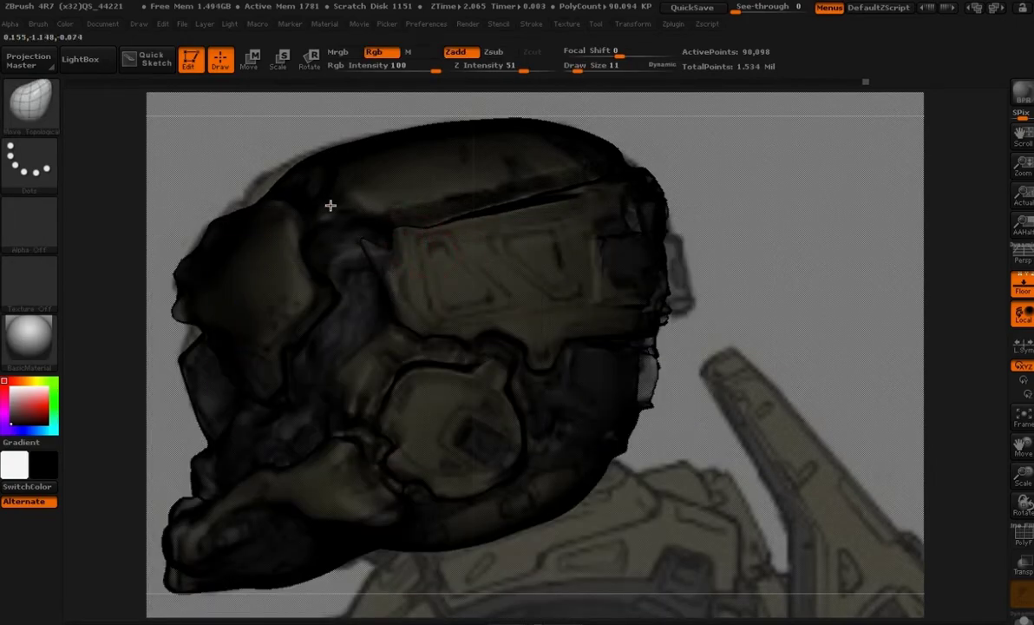
left_click_drag(412, 250, 336, 161)
key("ctrl+z")
mouse_move(436, 231)
left_mouse_down()
mouse_move(436, 200)
mouse_move(404, 199)
left_mouse_up()
key("space")
left_click_drag(508, 220, 511, 219)
left_click_drag(507, 198, 506, 178)
left_click_drag(579, 198, 579, 188)
key("v")
left_click_drag(425, 200, 393, 205, "shift")
mouse_move(694, 208)
left_mouse_down("alt")
mouse_move(614, 282)
mouse_move(725, 286)
mouse_move(694, 286)
left_mouse_up("alt")
- Build up the recess in front of the side panel's upper corner with ClayTubes at draw size 8
key("b")
key("c")
key("t")
key("space")
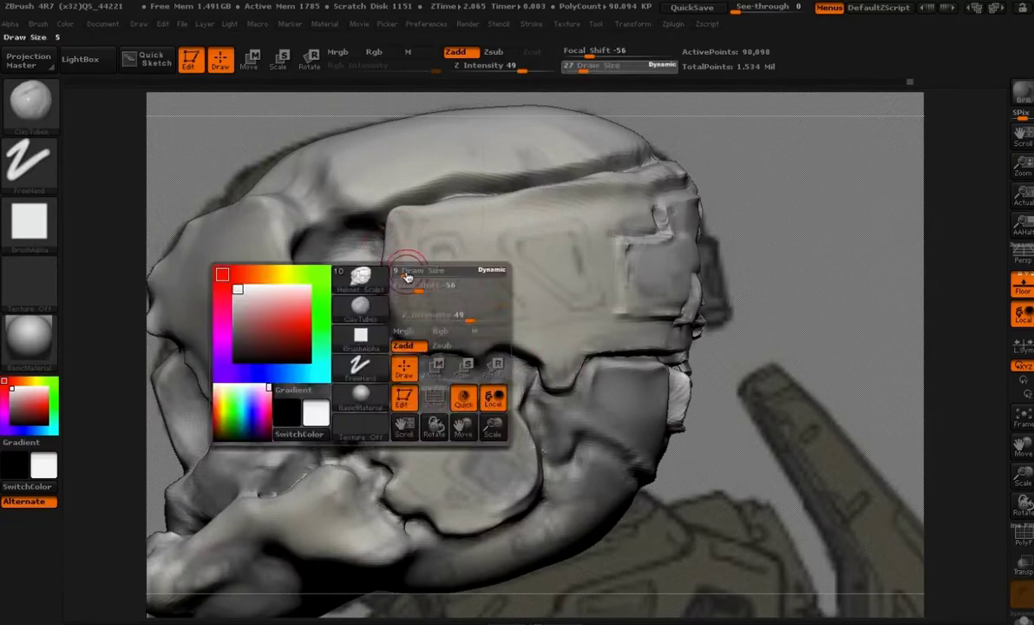
left_click_drag(386, 252, 386, 231)
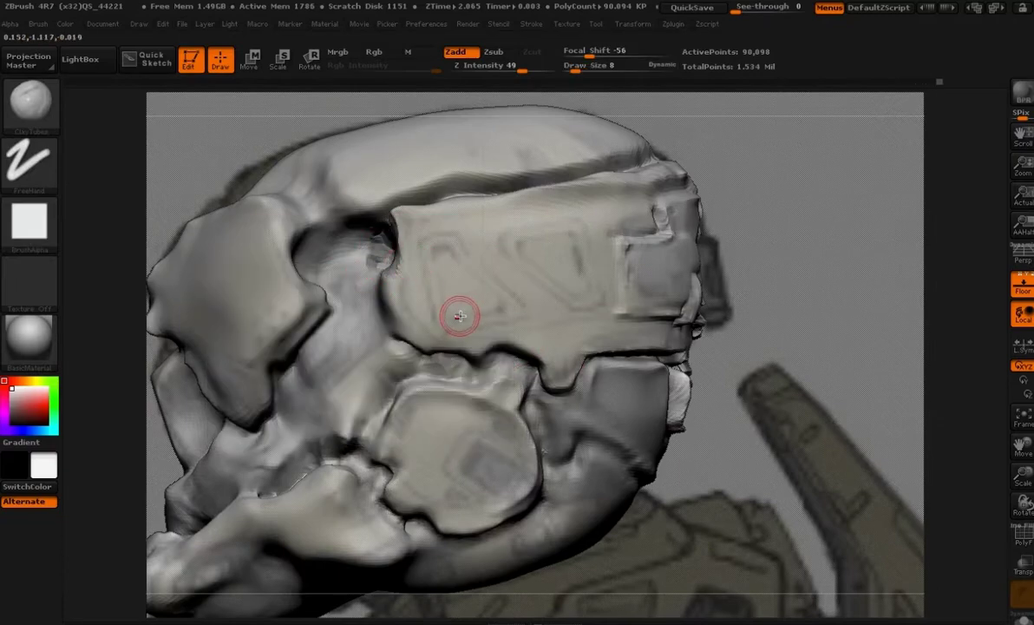
- Carve an inset border along the side panel's top and front edges with Dam_Standard at draw size 11
key("b")
key("d")
key("s")
key("space")
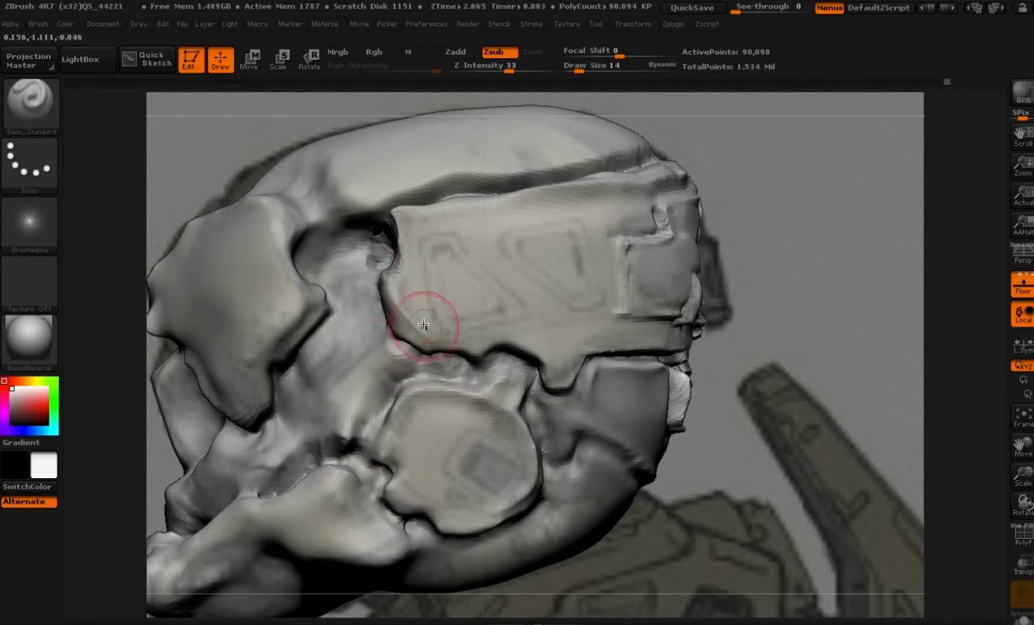
key("bracketleft")
mouse_move(393, 223)
left_mouse_down()
mouse_move(455, 350)
mouse_move(441, 300)
mouse_move(415, 266)
mouse_move(451, 208)
mouse_move(584, 192)
left_mouse_up()
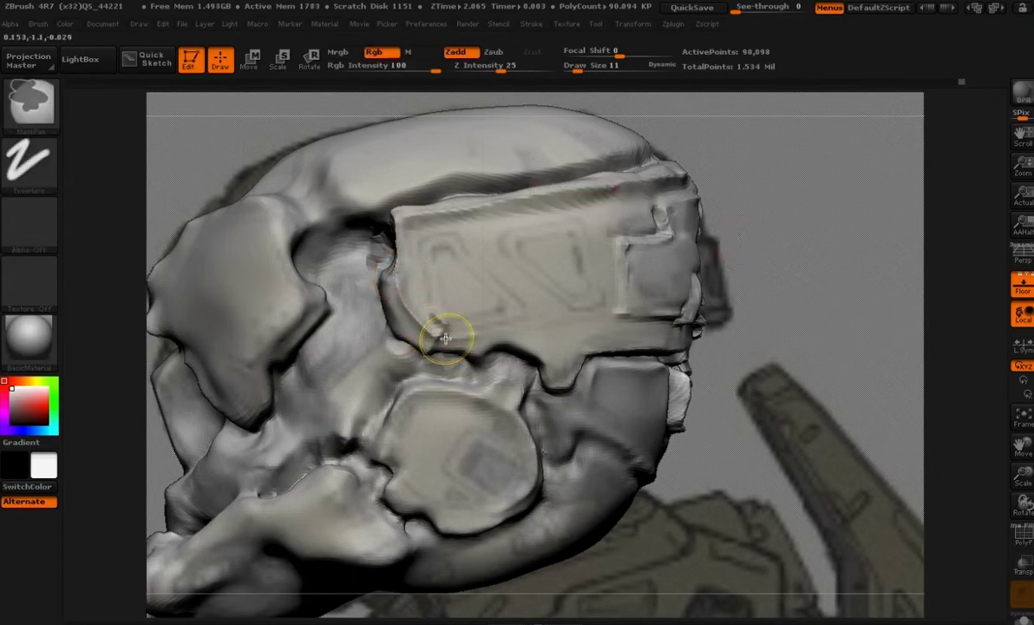
right_click_drag(445, 339, 490, 318, "ctrl")
right_click_drag(709, 397, 697, 436, "alt")
key("b")
key("c")
key("b")
left_click_drag(430, 271, 455, 342, "alt")
key("ctrl+z")
key("ctrl+z")
key("ctrl+z")
- Trace the front triangular recess on the side panel with Dam_Standard at draw size 7 and dig it out with ClayBuildup
key("b")
key("d")
key("s")
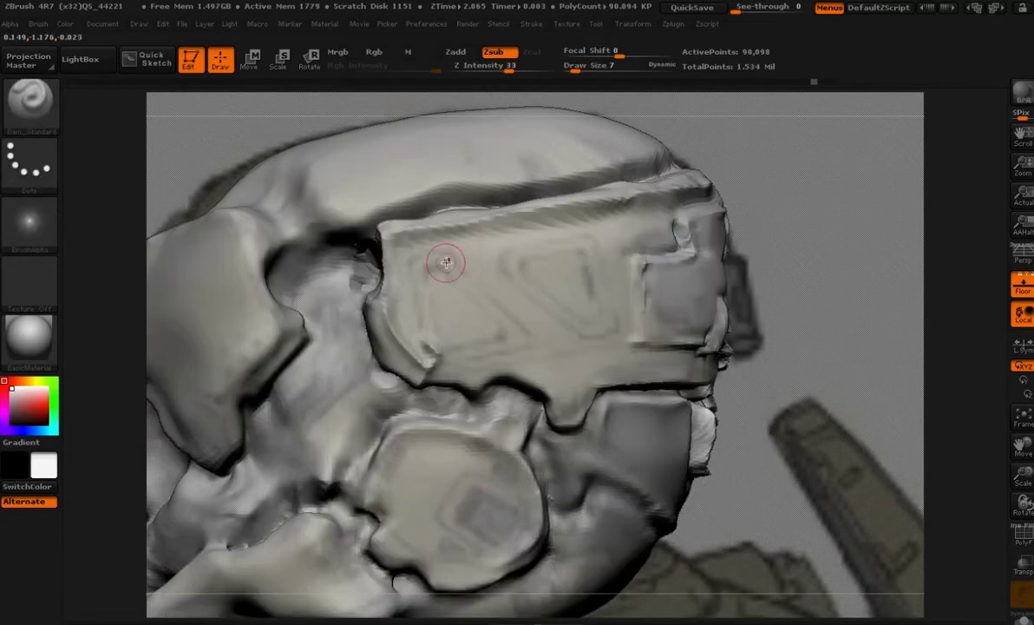
left_click_drag(439, 322, 506, 336)
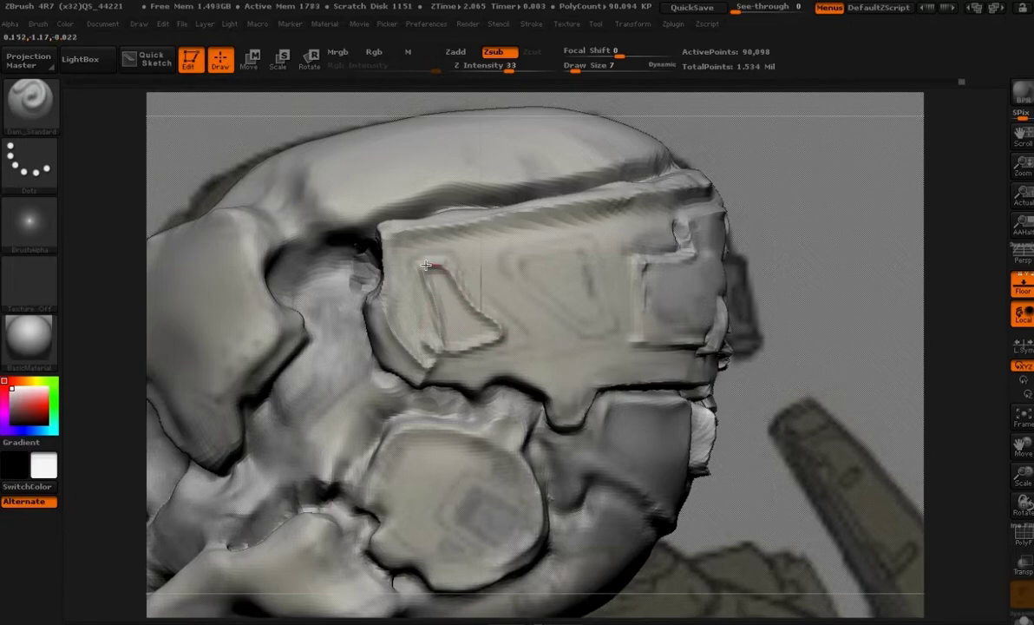
key("b")
key("c")
key("b")
mouse_move(444, 283)
left_mouse_down("alt")
mouse_move(460, 330)
mouse_move(442, 302)
mouse_move(451, 261)
left_mouse_up("alt")
key("b")
key("d")
key("s")
key("space")
left_click_drag(449, 253, 484, 300)
left_click_drag(521, 354, 423, 351)
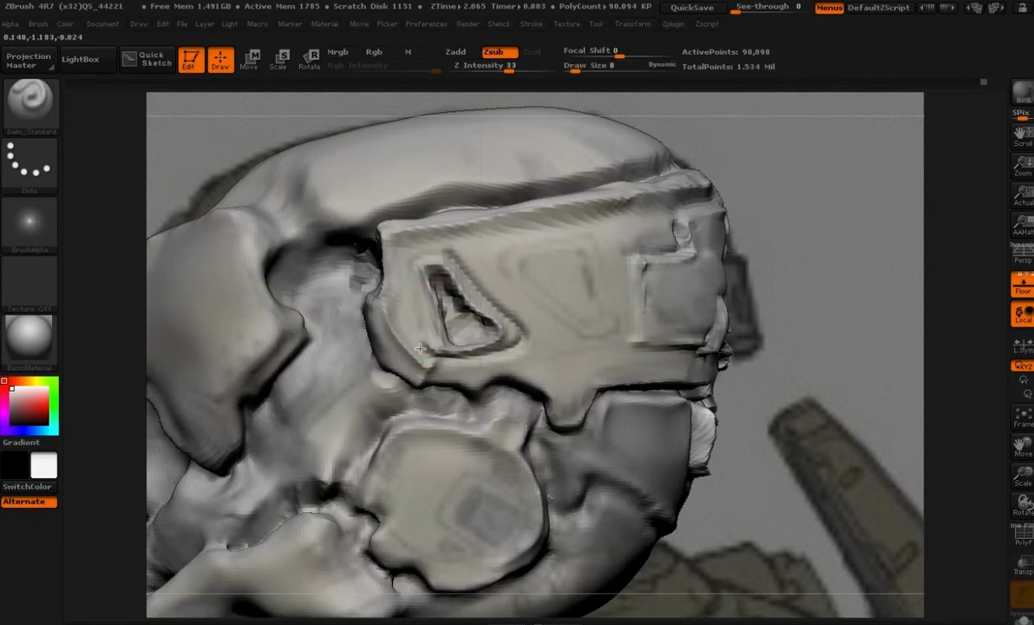
key("ctrl+z")
key("ctrl+z")
key("ctrl+z")
key("ctrl+z")
- Carve an outer border around the front triangular recess with Dam_Standard at draw size 7
key("space")
left_click_drag(461, 260, 458, 261)
mouse_move(513, 322)
left_mouse_down()
mouse_move(450, 338)
mouse_move(394, 334)
mouse_move(413, 286)
mouse_move(512, 320)
left_mouse_up()
mouse_move(415, 257)
left_mouse_down()
mouse_move(468, 270)
mouse_move(507, 314)
left_mouse_up()
left_click_drag(473, 282, 525, 338)
key("ctrl+z")
key("ctrl+z")
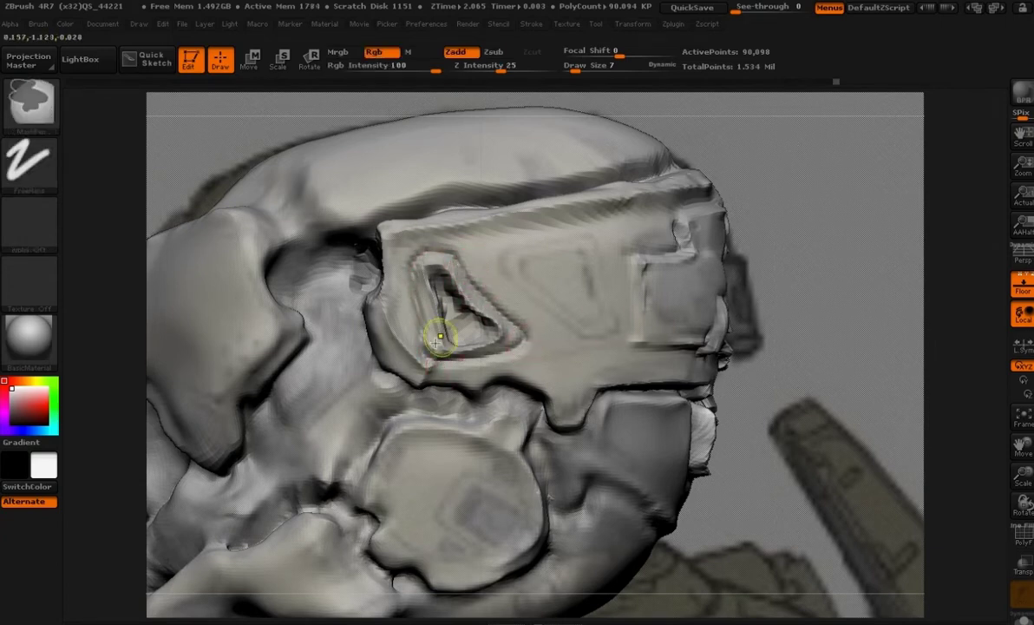
- Trace the rear triangular recess on the side panel with Dam_Standard at draw size 7 and dig it out with ClayBuildup
left_click_drag(519, 267, 524, 270, "shift")
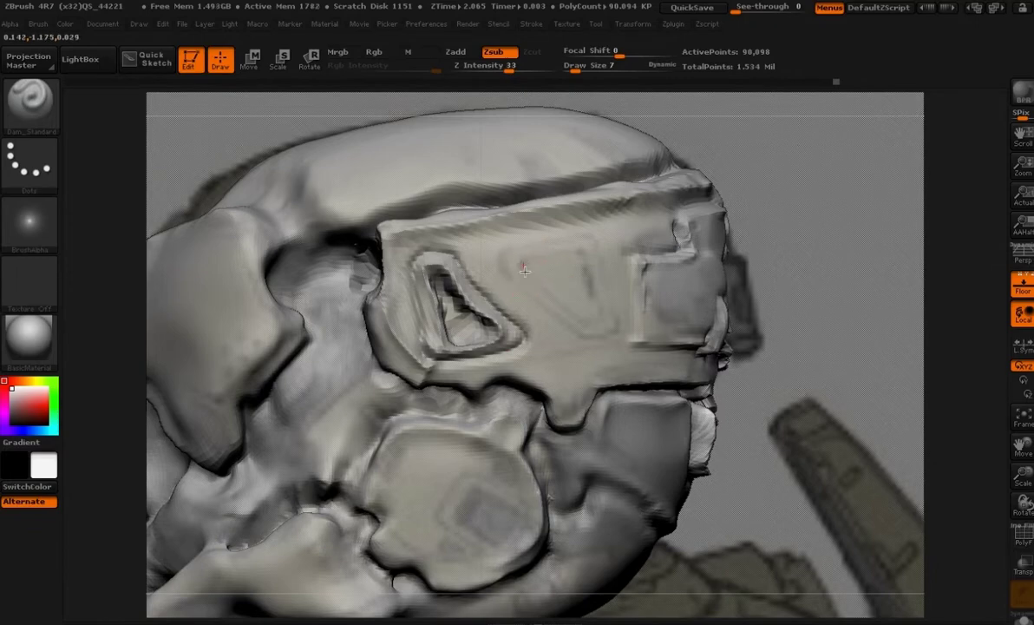
mouse_move(579, 243)
left_mouse_down()
mouse_move(503, 260)
mouse_move(561, 270)
mouse_move(513, 258)
mouse_move(588, 305)
mouse_move(574, 276)
mouse_move(540, 273)
left_mouse_up()
key("b")
key("c")
key("b")
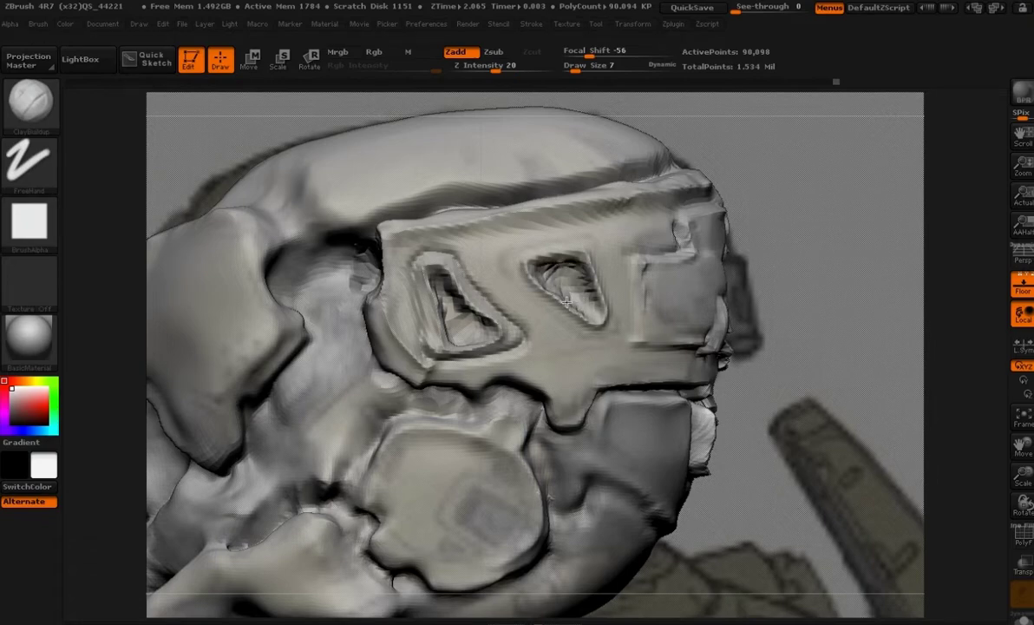
- Carve an outer border around the rear triangular recess with Dam_Standard at draw size 7
key("b")
key("d")
key("s")
left_click_drag(510, 247, 584, 238)
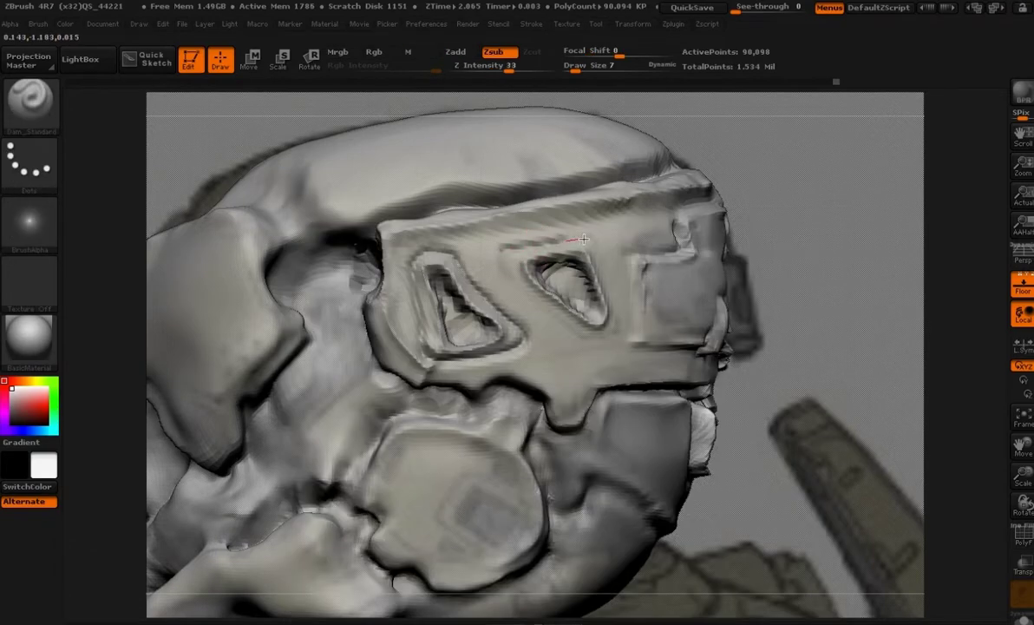
mouse_move(615, 314)
left_mouse_down()
mouse_move(551, 325)
mouse_move(524, 297)
left_mouse_up()
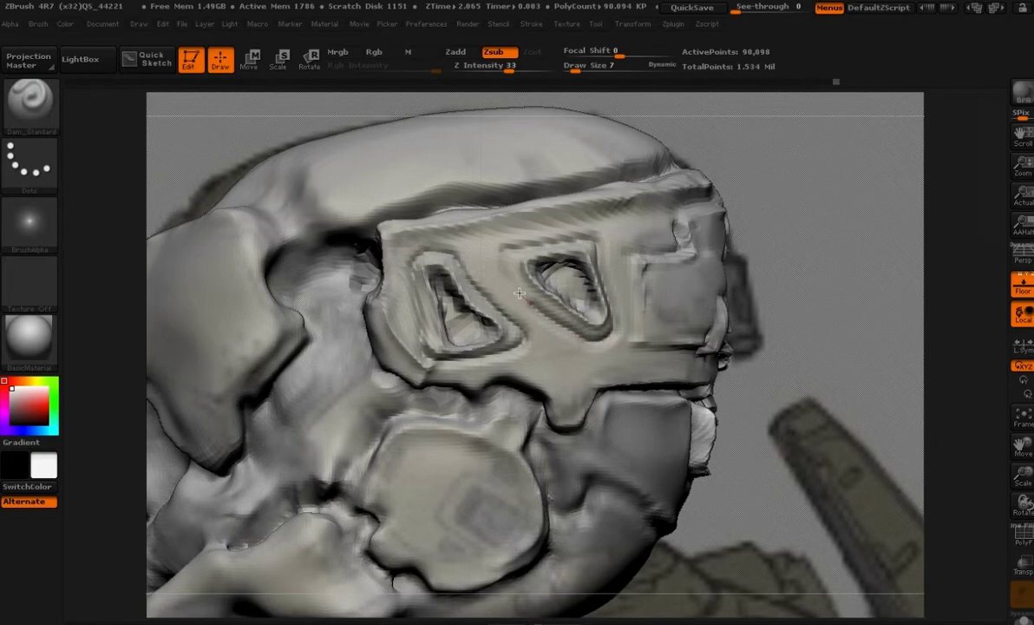
left_click_drag(503, 250, 535, 306)
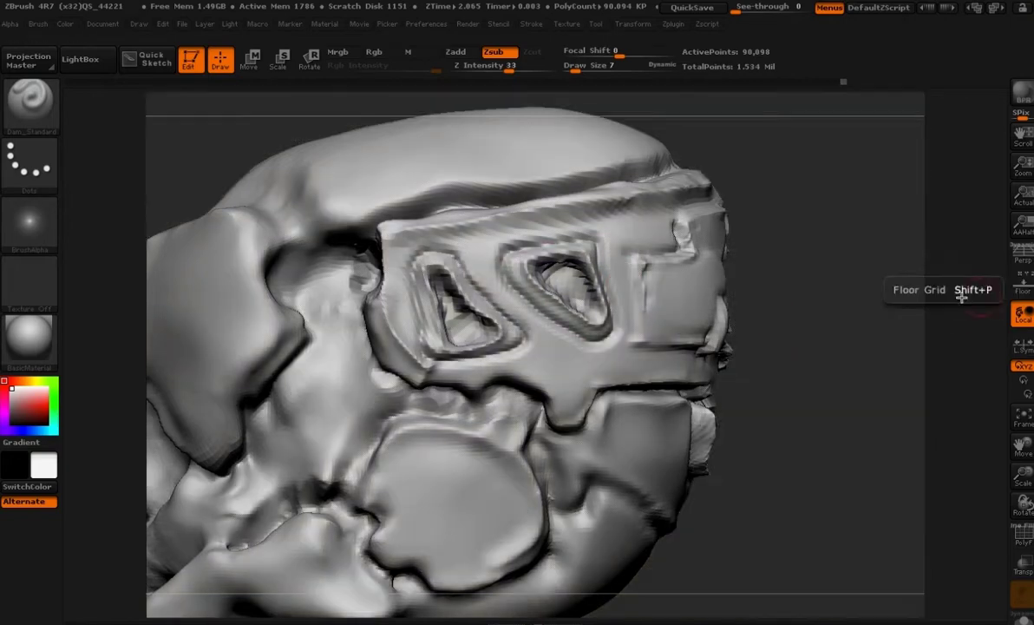
- Save the helmet sculpt
left_click_drag(958, 288, 724, 374, "alt")
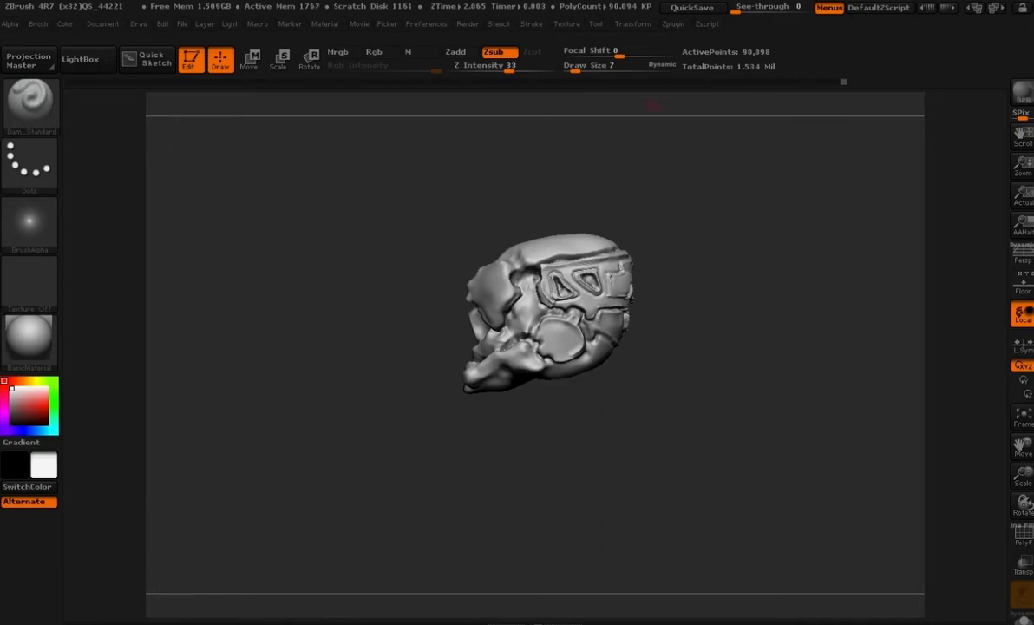
key("ctrl+s")
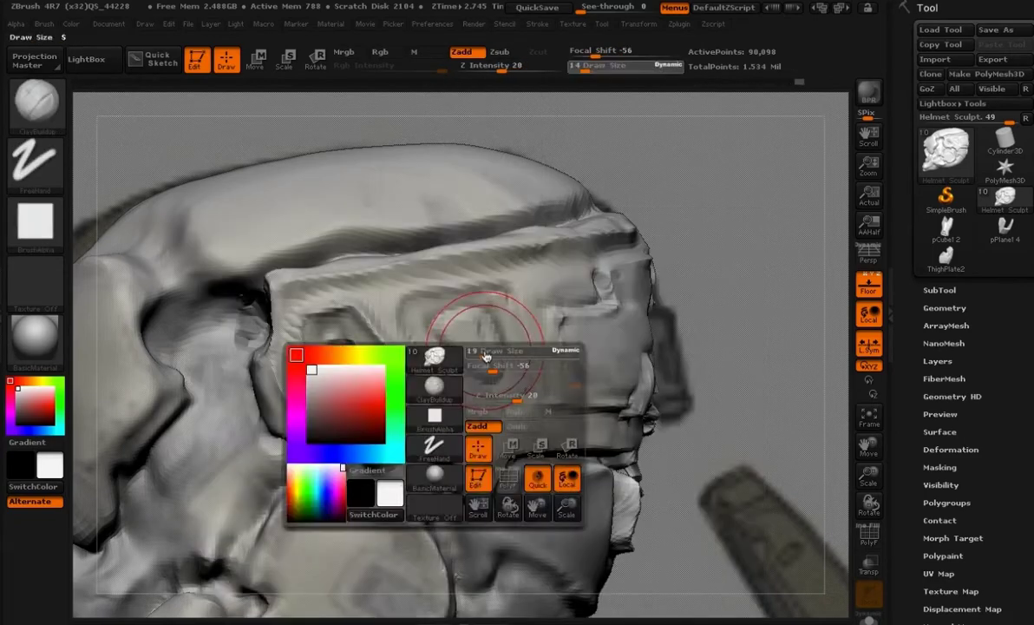
- Rework both triangular recesses with ClayBuildup, resharpen their borders with Dam_Standard at draw size 8, and flatten the surrounding panel with hPolish at draw size 7
mouse_move(464, 334)
left_mouse_down()
mouse_move(442, 321)
mouse_move(438, 338)
mouse_move(450, 312)
left_mouse_up()
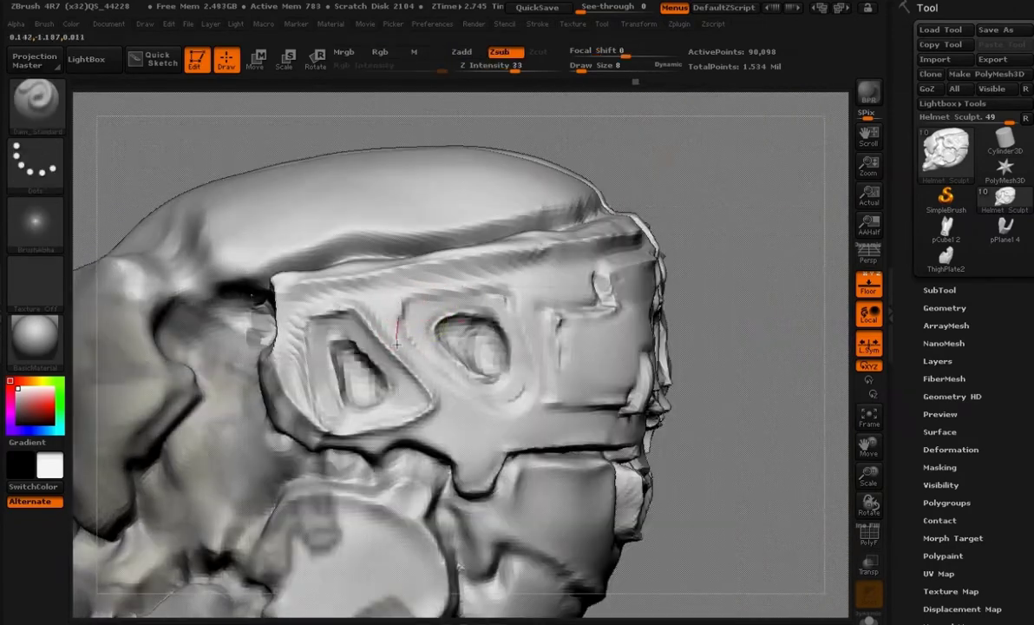
mouse_move(407, 334)
left_mouse_down()
mouse_move(547, 409)
mouse_move(527, 410)
left_mouse_up()
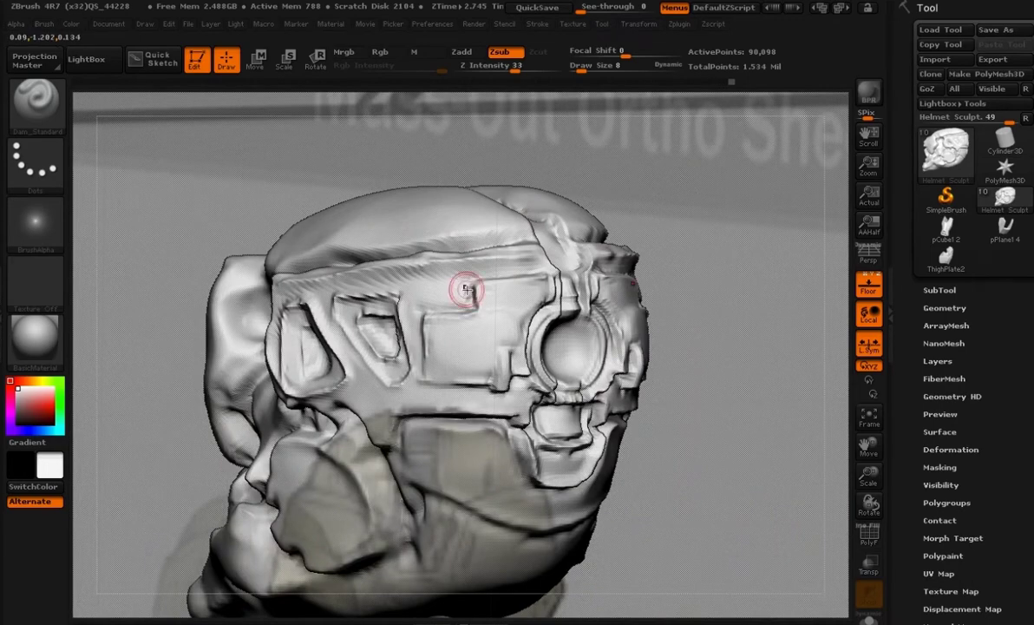
left_click_drag(373, 300, 396, 314)
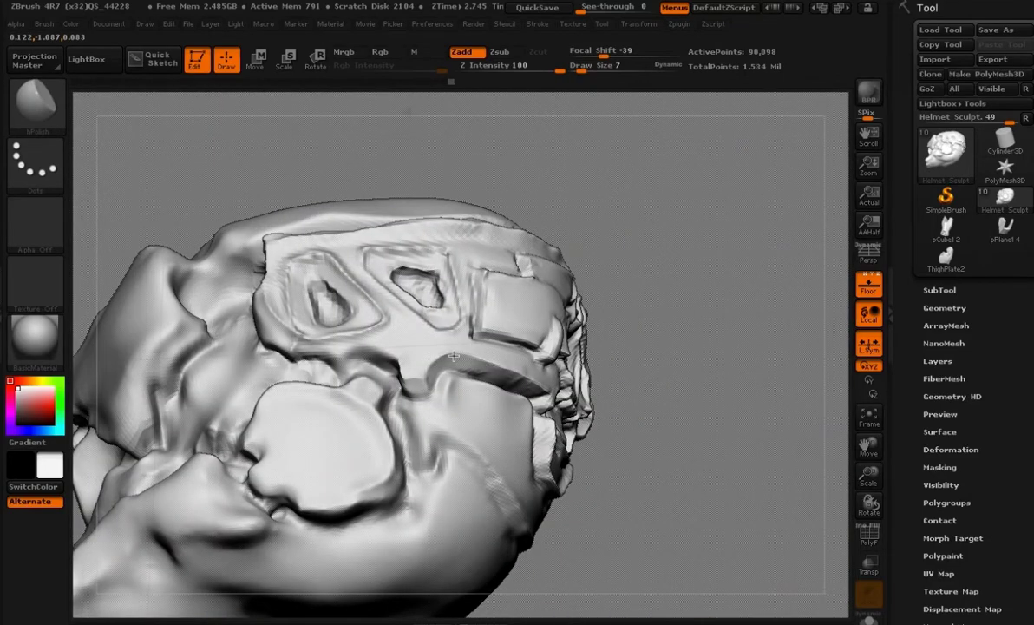
left_click_drag(503, 367, 537, 383)
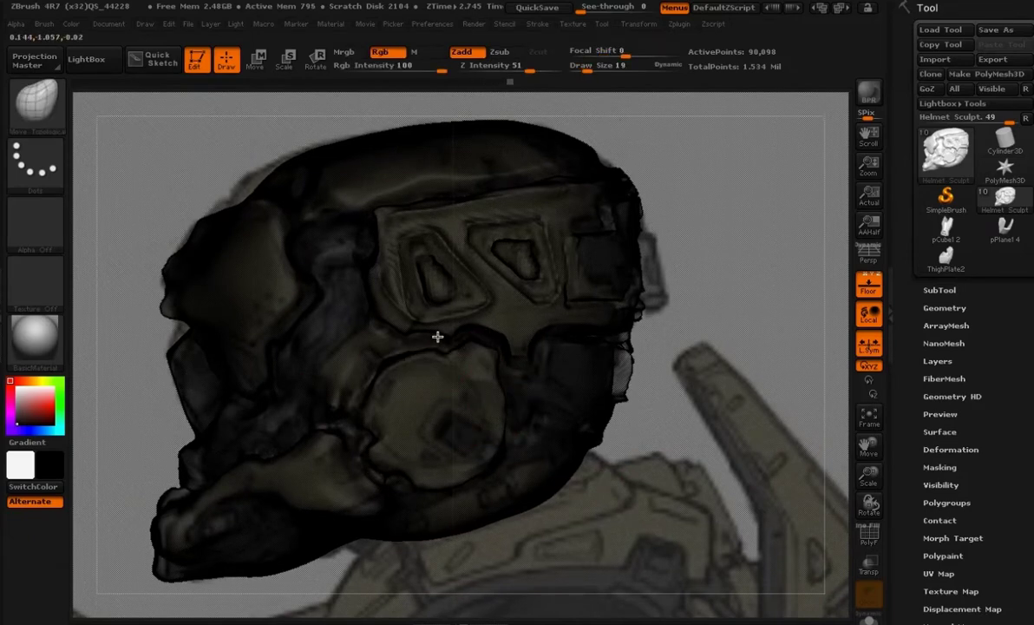
- Reshape the round ear disc's outline to match the reference with Move Topological, adjusting the draw size between 14 and 30
key("space")
left_click_drag(447, 362, 450, 362)
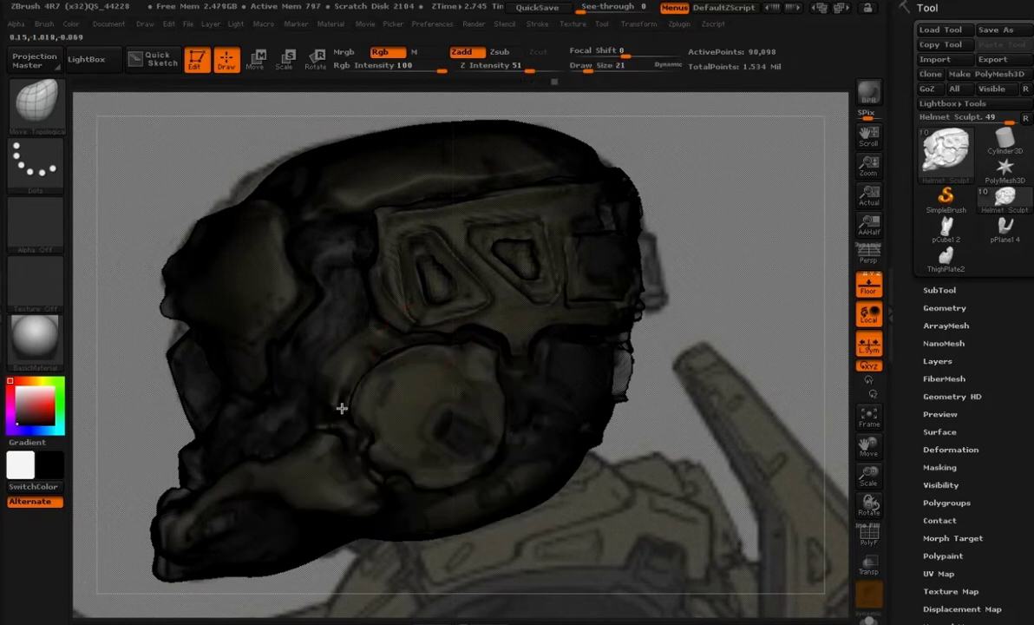
key("[")
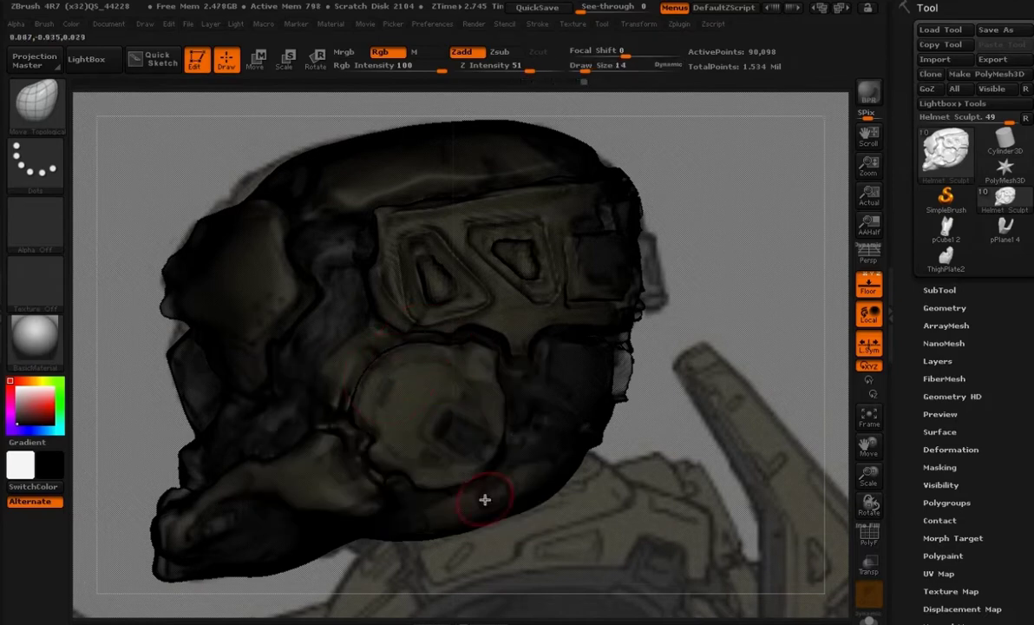
key("space")
left_click_drag(484, 409, 492, 409)
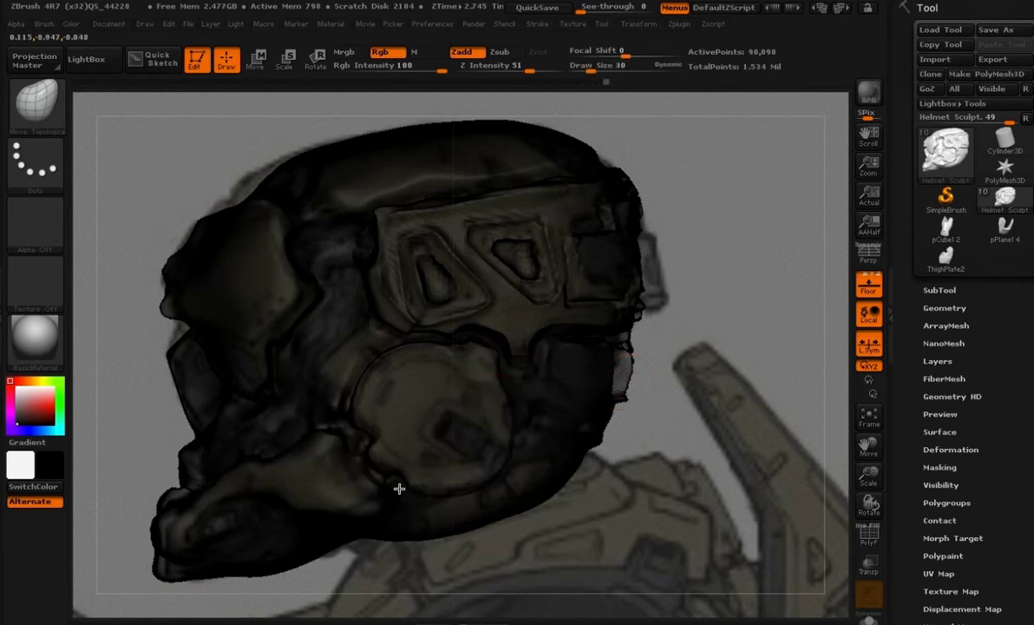
key("bracketleft")
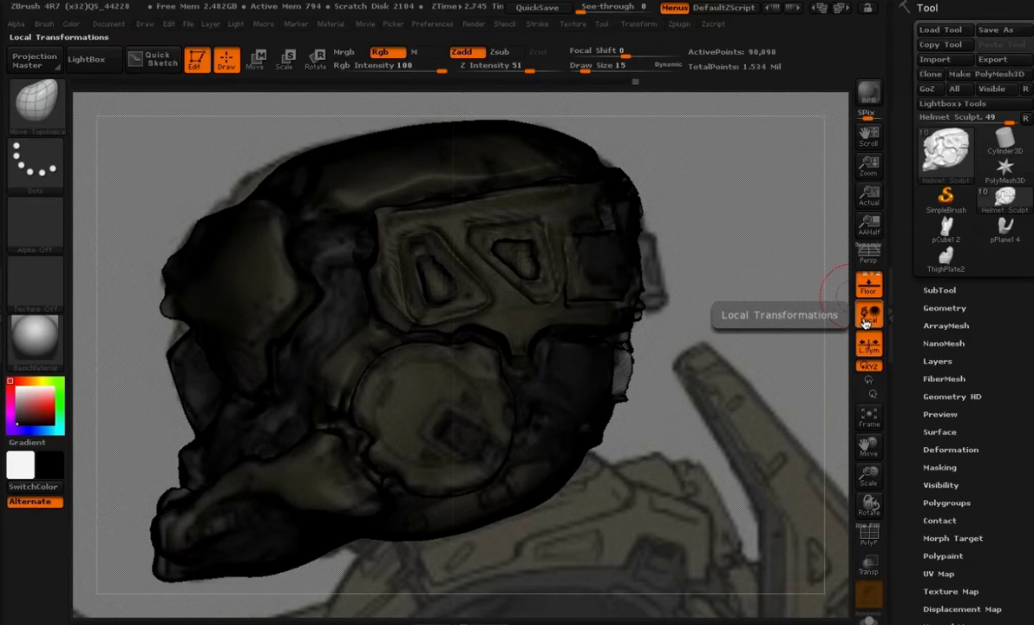
key("v")
key("shift+d")
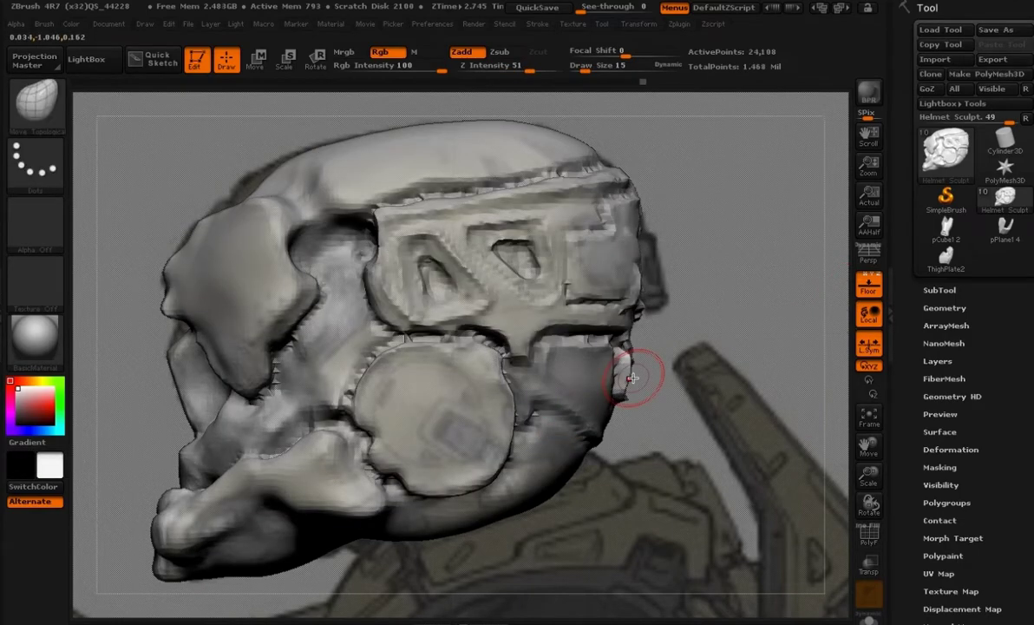
key("ctrl+z")
- Flatten the round ear disc's surface with hPolish at draw size 17
key("space")
key("bracketright")
key("b")
key("h")
key("p")
mouse_move(450, 409)
left_mouse_down()
mouse_move(487, 348)
mouse_move(467, 335)
mouse_move(496, 417)
left_mouse_up()
key("space")
key("ctrl+z")
key("ctrl+shift+z")
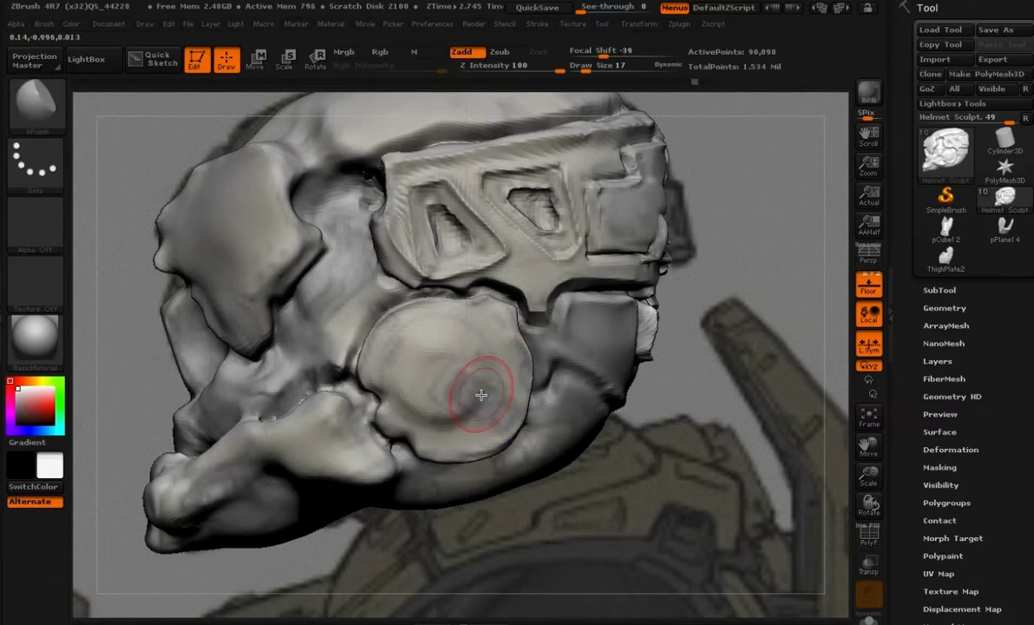
left_click_drag(481, 395, 502, 373)
- Carve the ear disc's upper front edge with Dam_Standard at draw size 17 and check the helmet from the back
key("b")
key("d")
key("s")
mouse_move(387, 354)
left_mouse_down()
mouse_move(501, 363)
mouse_move(380, 368)
mouse_move(425, 320)
left_mouse_up()
right_click_drag(510, 458, 544, 459)
left_click_drag(543, 458, 377, 458)
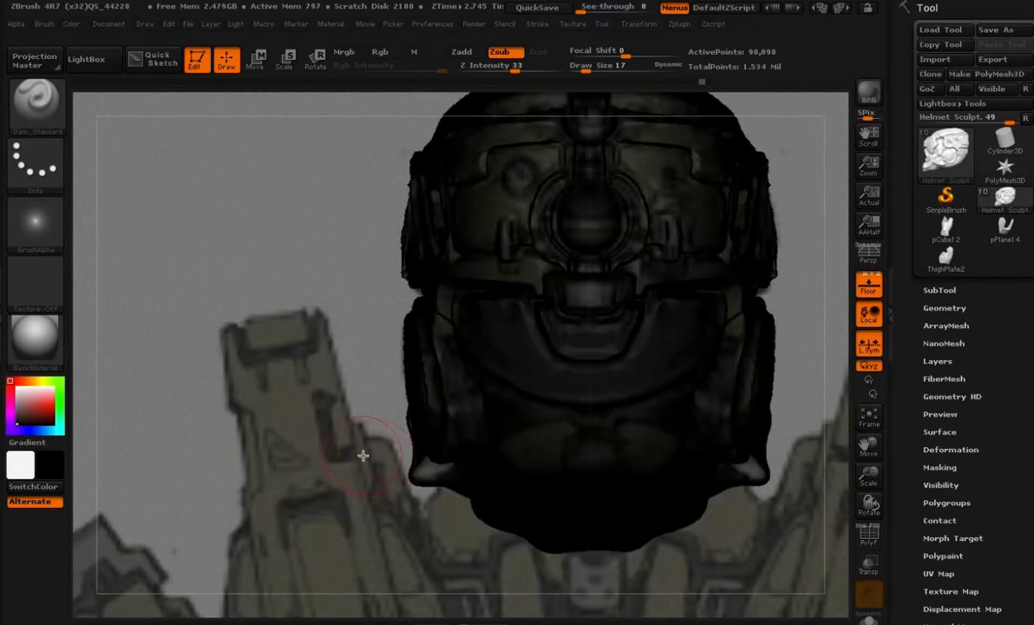
- Flatten the round ear disc's raised centre with hPolish, using draw sizes 25 and 17
key("v")
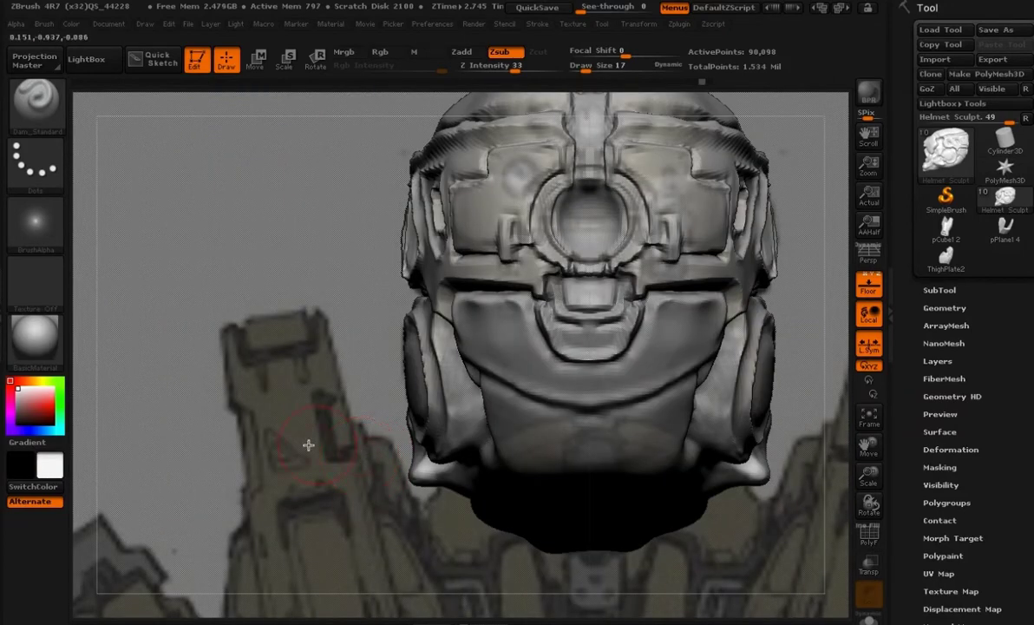
left_click_drag(308, 445, 581, 457)
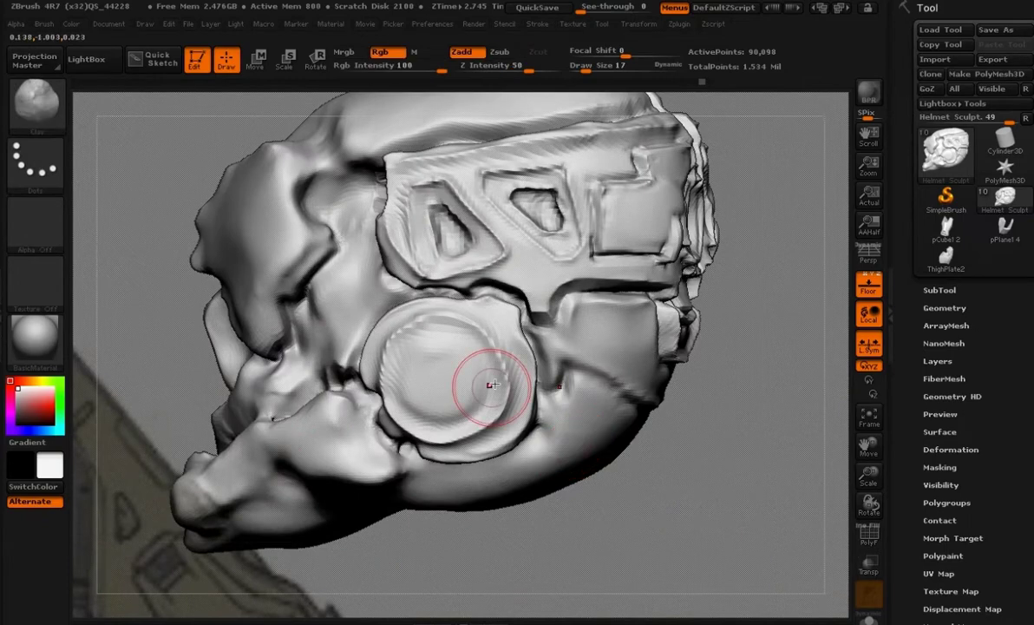
mouse_move(492, 385)
left_mouse_down("shift")
mouse_move(488, 438)
mouse_move(447, 317)
mouse_move(372, 359)
left_mouse_up("shift")
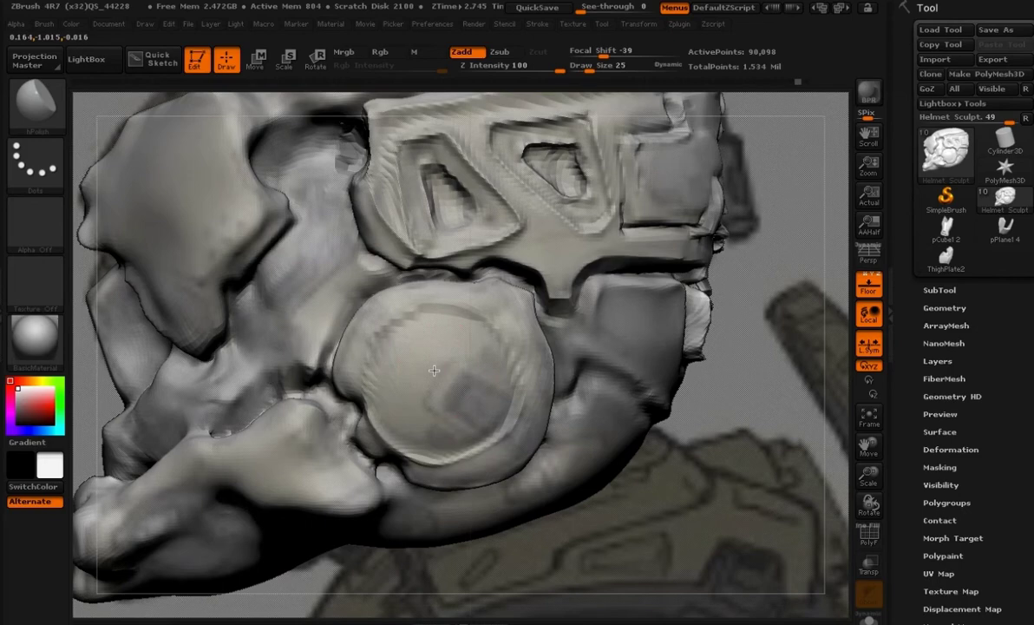
left_click_drag(433, 370, 443, 364)
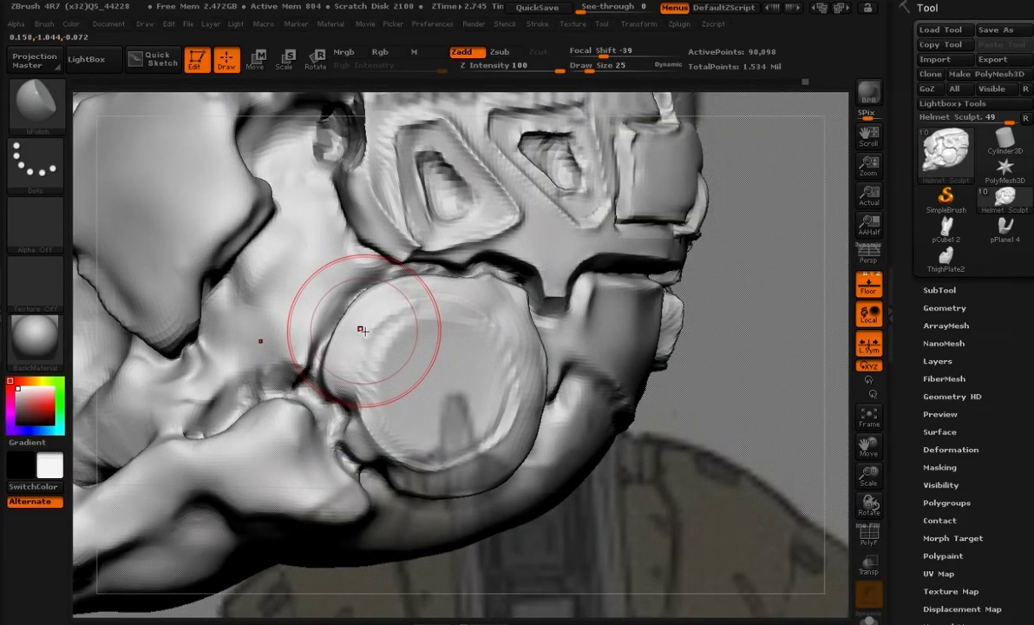
left_click_drag(362, 329, 523, 330)
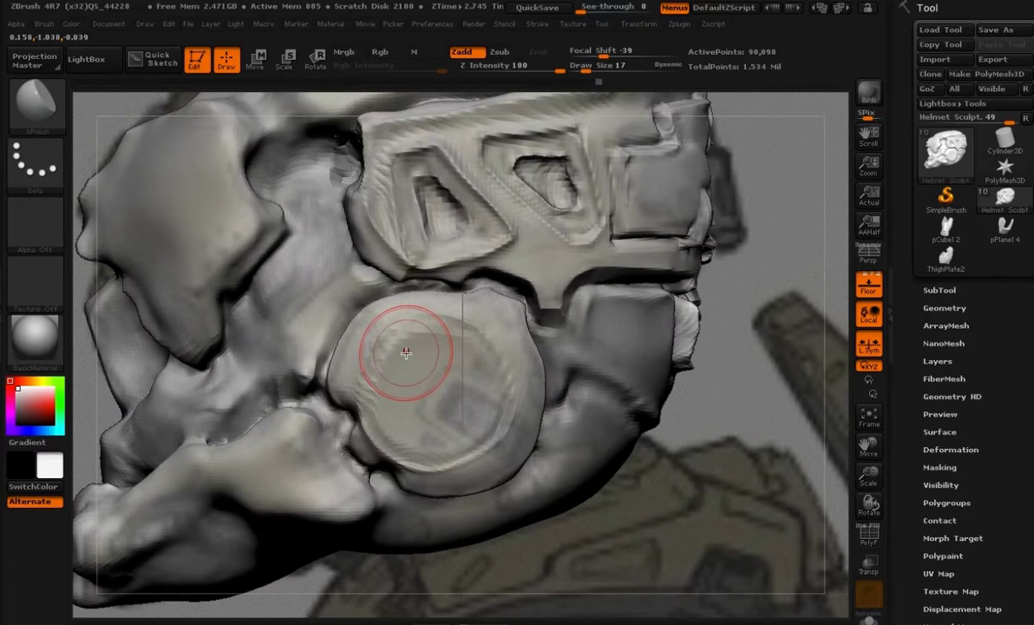
mouse_move(406, 352)
left_mouse_down()
mouse_move(521, 399)
mouse_move(461, 376)
left_mouse_up()
- Carve the angled notch outline into the ear disc's lower rear area with Dam_Standard at draw size 7, following the reference
key("b")
key("d")
key("s")
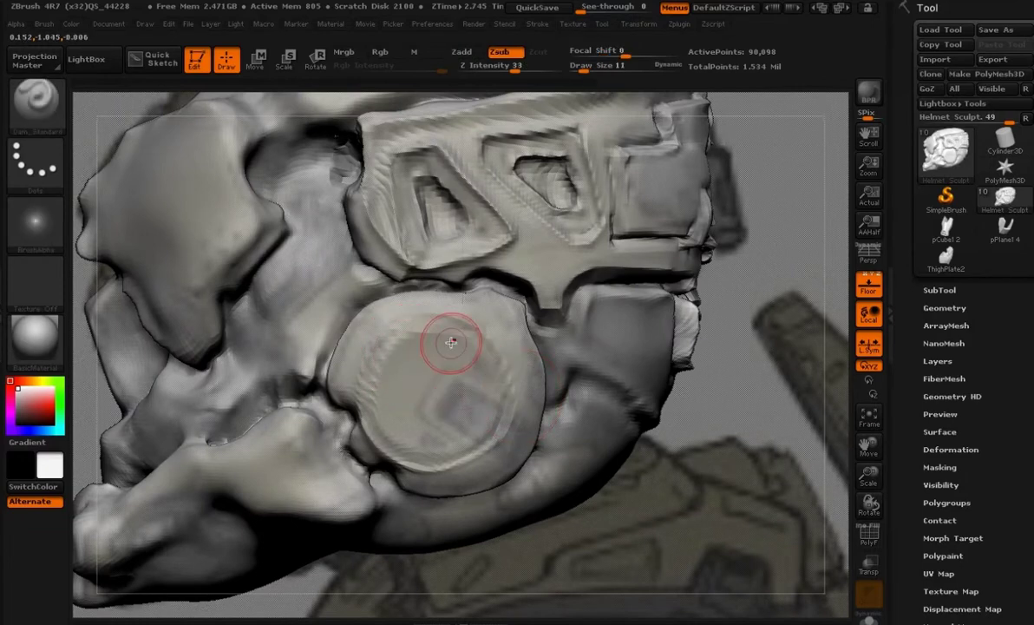
key("v")
key("bracketleft")
mouse_move(499, 366)
left_mouse_down()
mouse_move(488, 344)
mouse_move(385, 323)
mouse_move(365, 355)
mouse_move(461, 456)
mouse_move(399, 403)
mouse_move(478, 375)
mouse_move(473, 362)
left_mouse_up()
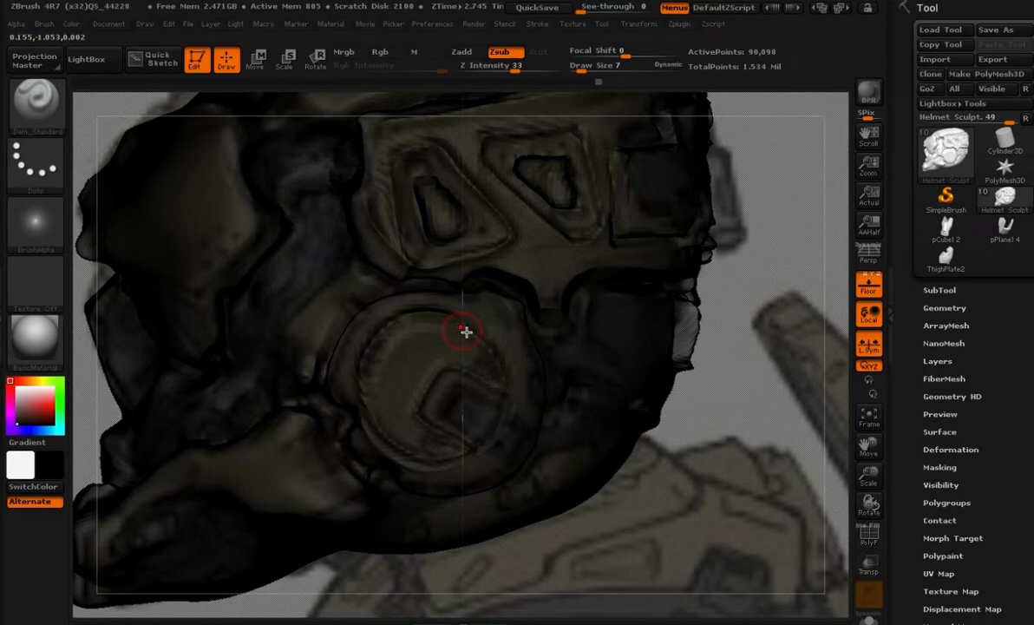
key("v")
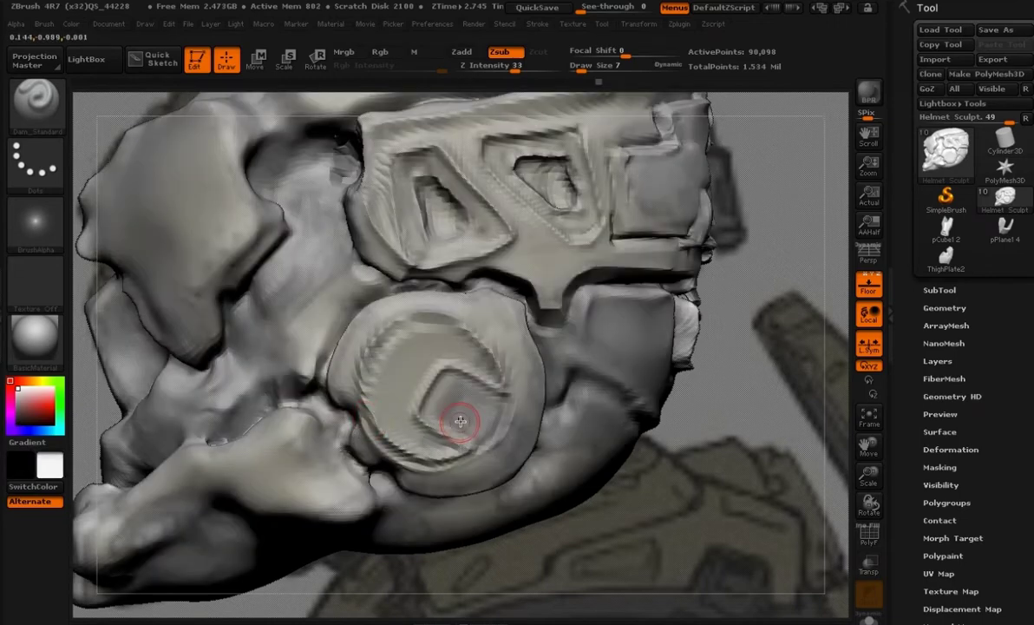
key("v")
mouse_move(499, 406)
left_mouse_down()
mouse_move(429, 436)
mouse_move(519, 434)
mouse_move(540, 462)
left_mouse_up()
key("v")
key("ctrl+z")
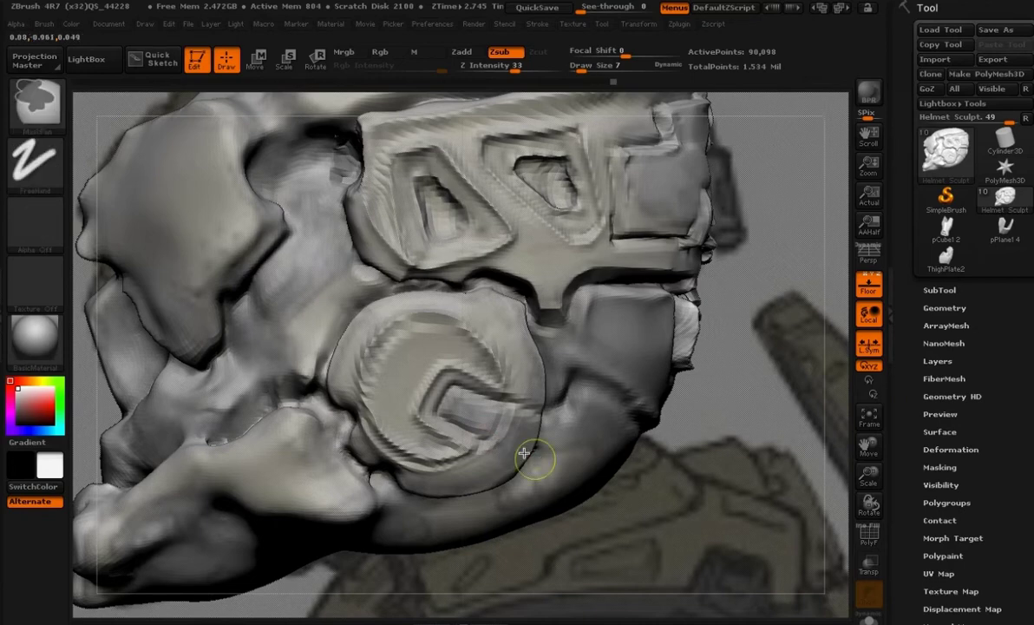
- Sink the interior of the ear disc's angled notch with ClayBuildup at draw size 6, undoing the last stray stroke
key("b")
key("c")
key("t")
key("b")
key("c")
key("b")
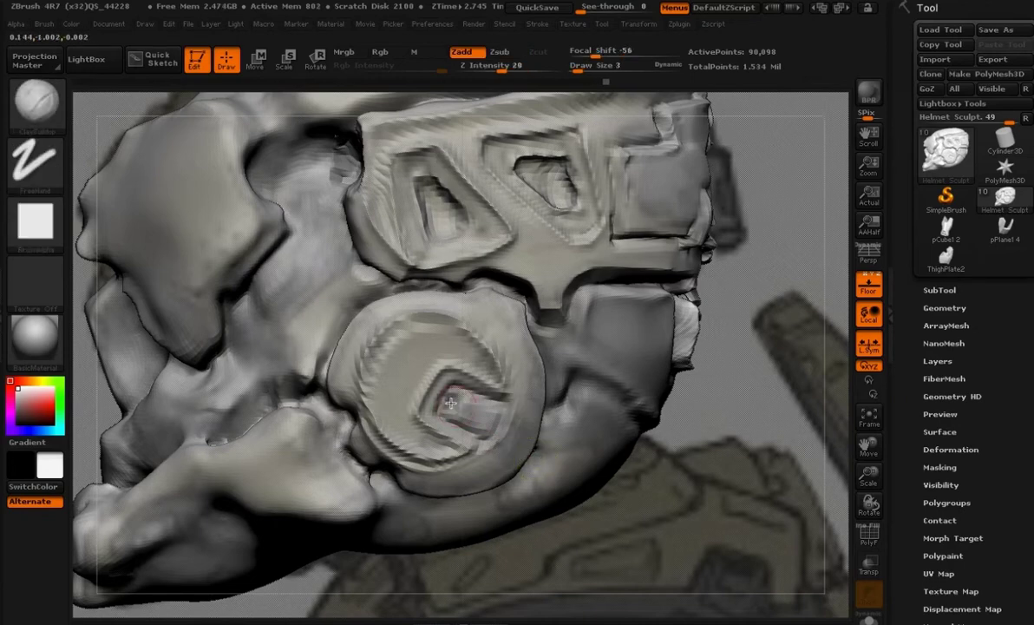
key("space")
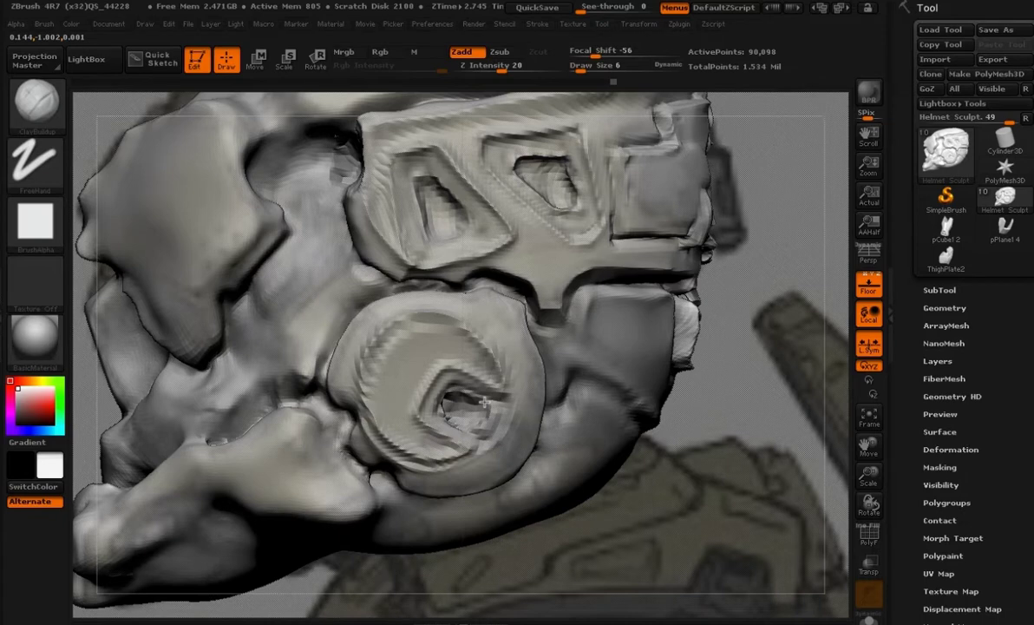
mouse_move(484, 402)
left_mouse_down()
mouse_move(462, 415)
mouse_move(508, 444)
left_mouse_up()
key("ctrl")
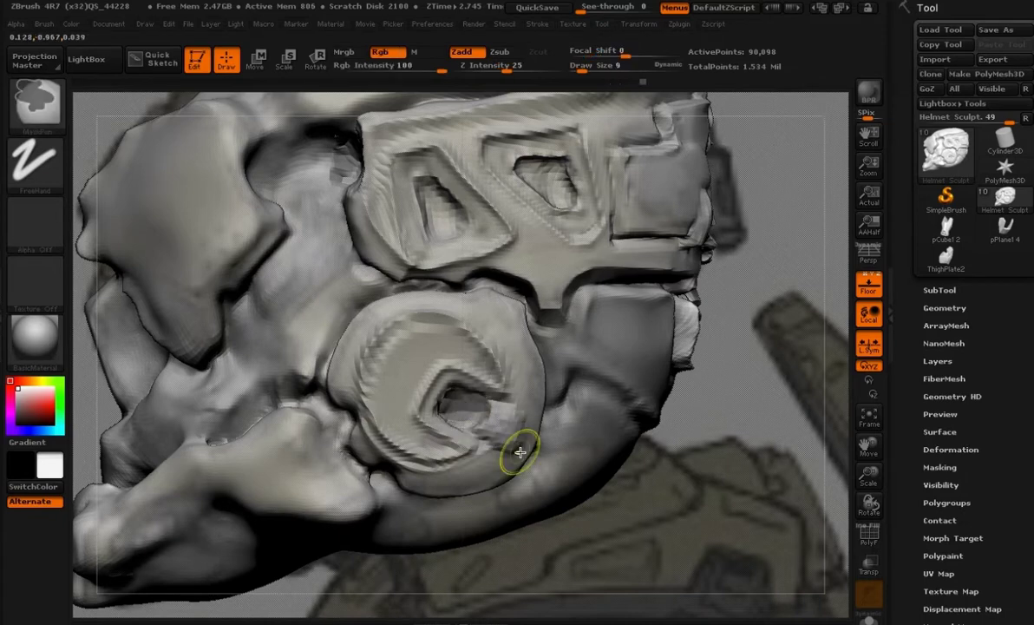
key("ctrl+z")
- Adjust the disc rim at the notch opening with Move Topological at draw size 21, then rework it with ClayBuildup
key("b")
key("m")
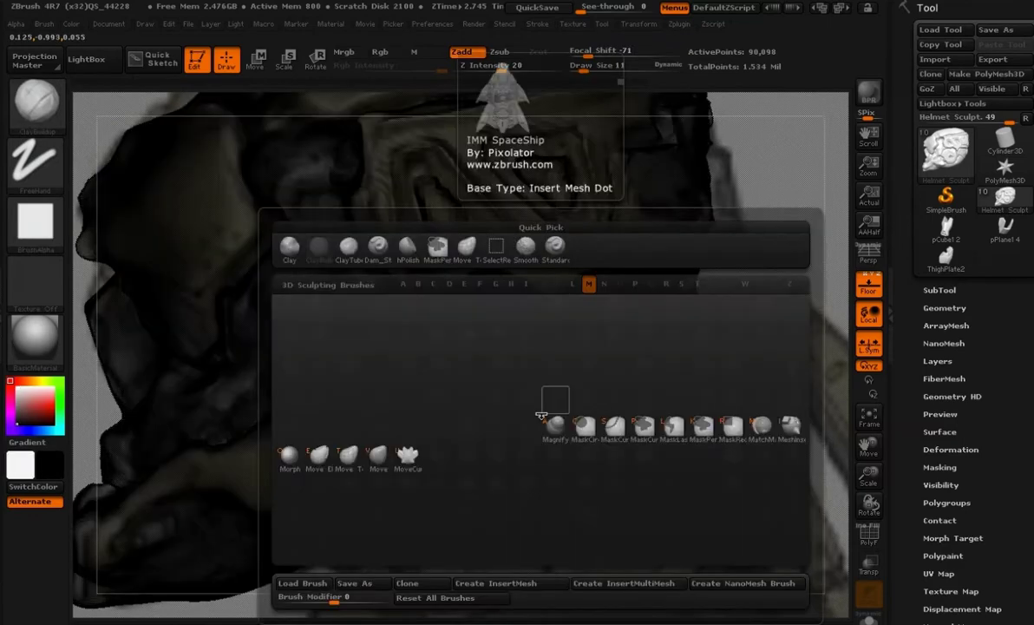
key("t")
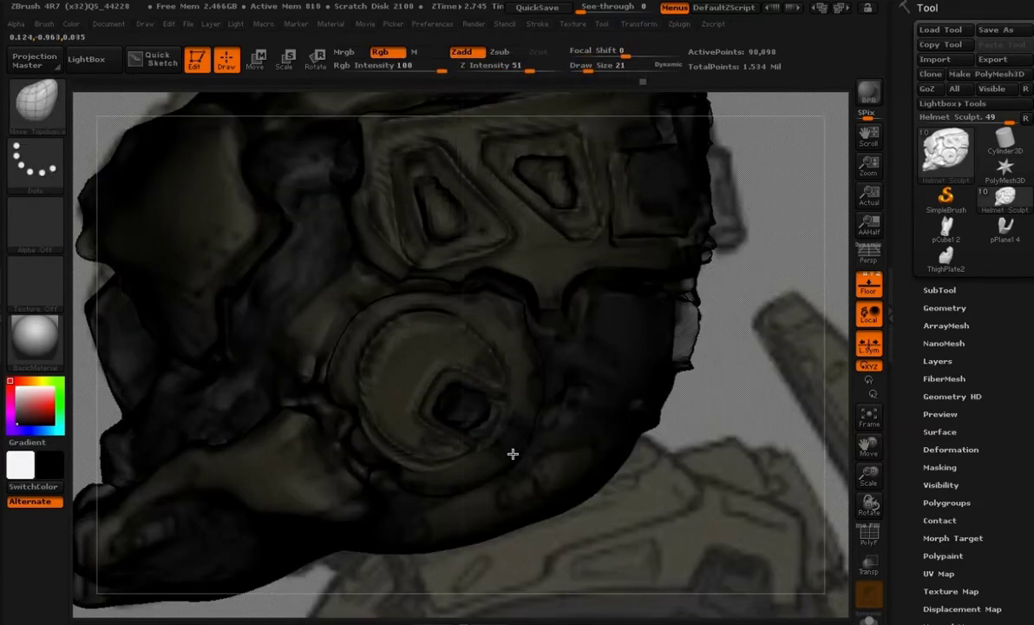
key("b")
key("c")
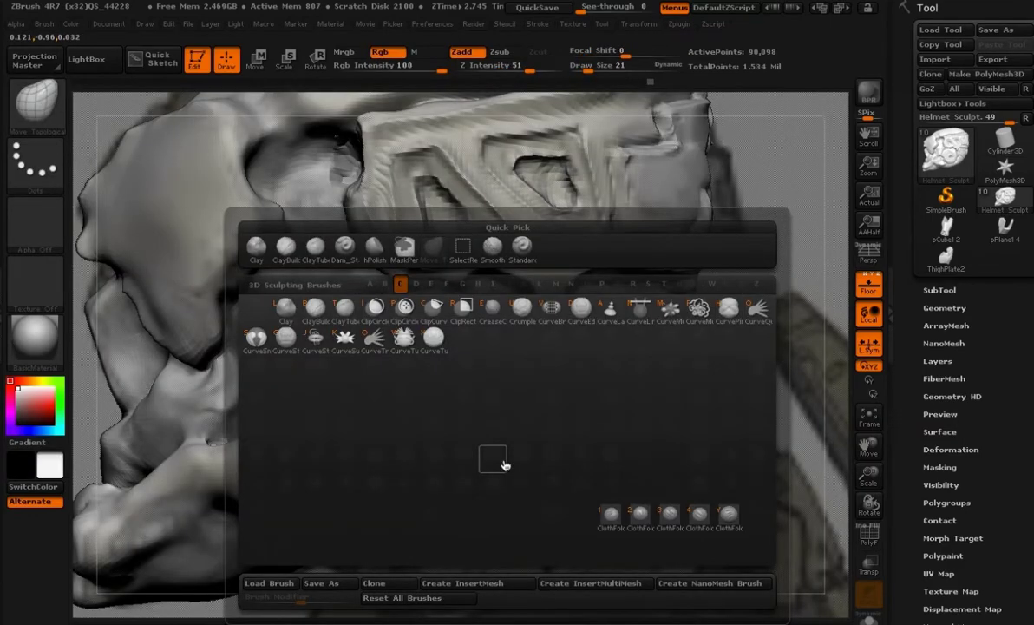
key("b")
mouse_move(518, 445)
left_mouse_down()
mouse_move(499, 440)
mouse_move(498, 409)
mouse_move(522, 413)
mouse_move(517, 434)
left_mouse_up()
- Sharpen the notch's borders where they run out to the disc rim with Dam_Standard at draw size 8
key("b")
key("d")
key("s")
key("space")
key("space")
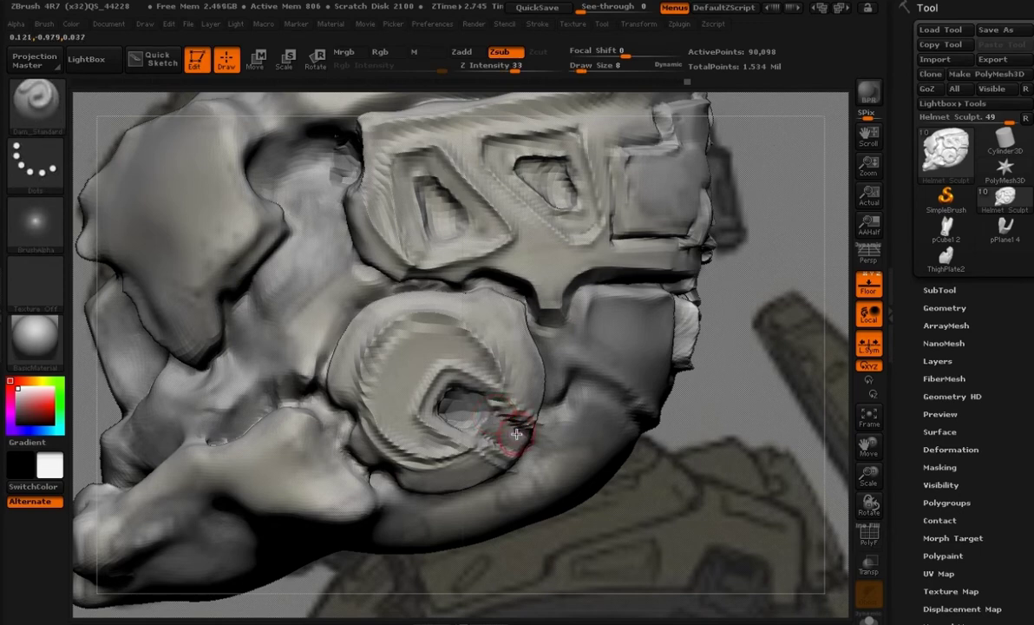
mouse_move(496, 446)
left_mouse_down()
mouse_move(506, 442)
mouse_move(464, 401)
left_mouse_up()
- Fill the notch opening with ClayTubes at draw size 8 and flatten the disc's rear rim with hPolish at draw size 12
key("b")
key("c")
key("t")
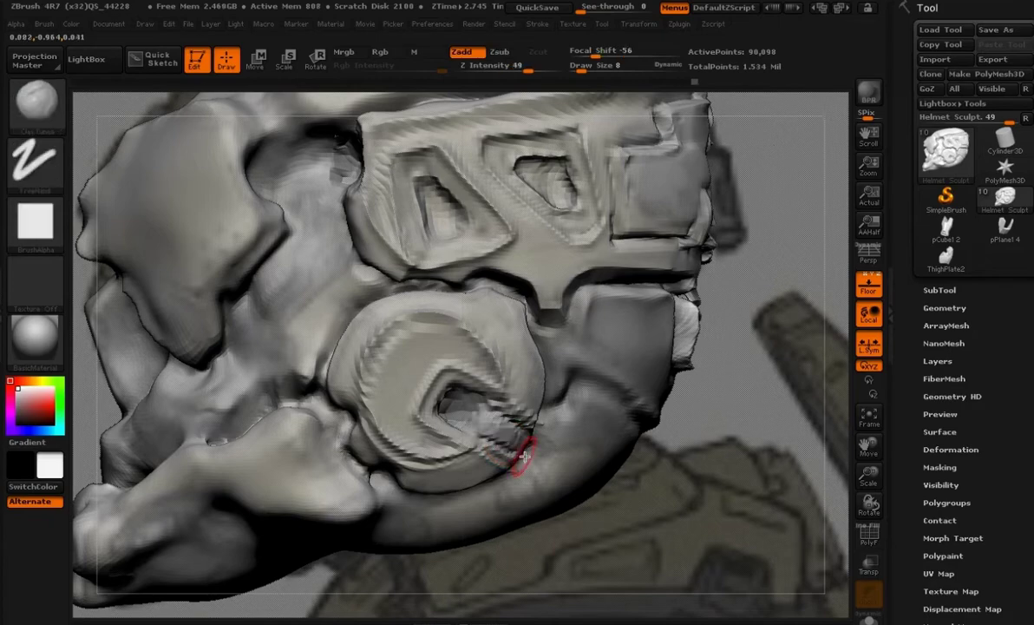
left_click_drag(742, 438, 401, 485)
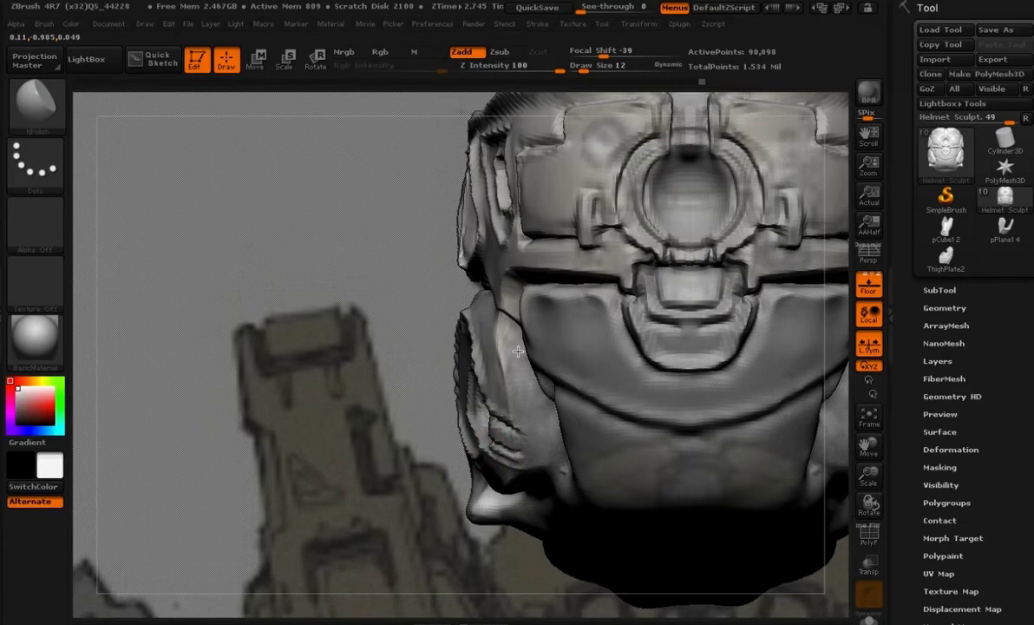
mouse_move(518, 351)
left_mouse_down()
mouse_move(679, 491)
mouse_move(549, 480)
left_mouse_up()
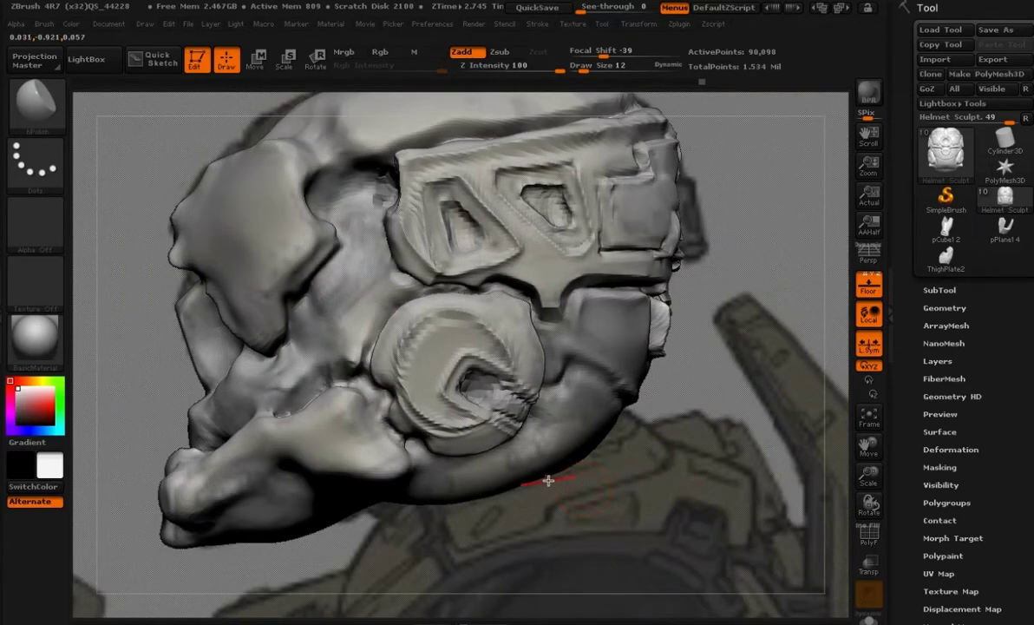
mouse_move(525, 476)
left_mouse_down()
mouse_move(601, 485)
mouse_move(552, 457)
left_mouse_up()
key("b")
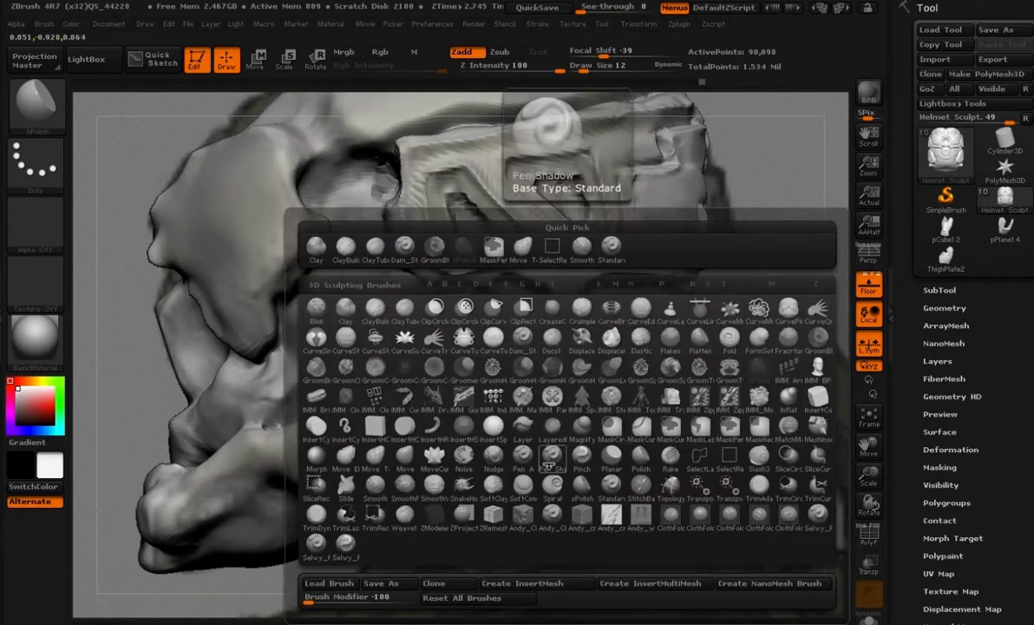
left_click(552, 457)
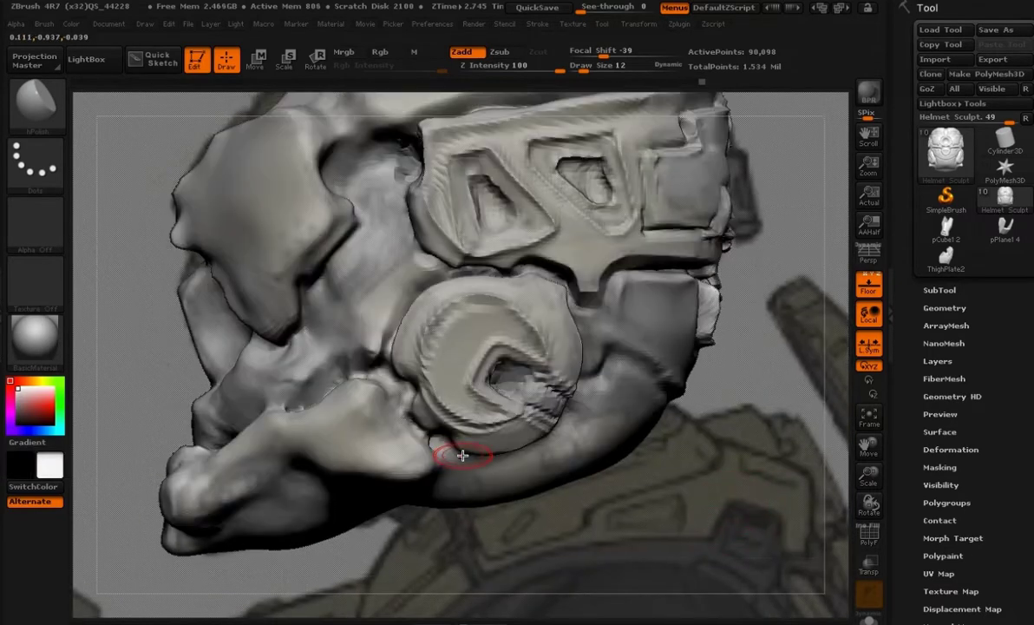
- Carve a groove around the front edge of the ear disc with Dam_Standard at draw size 12
key("b")
key("d")
key("s")
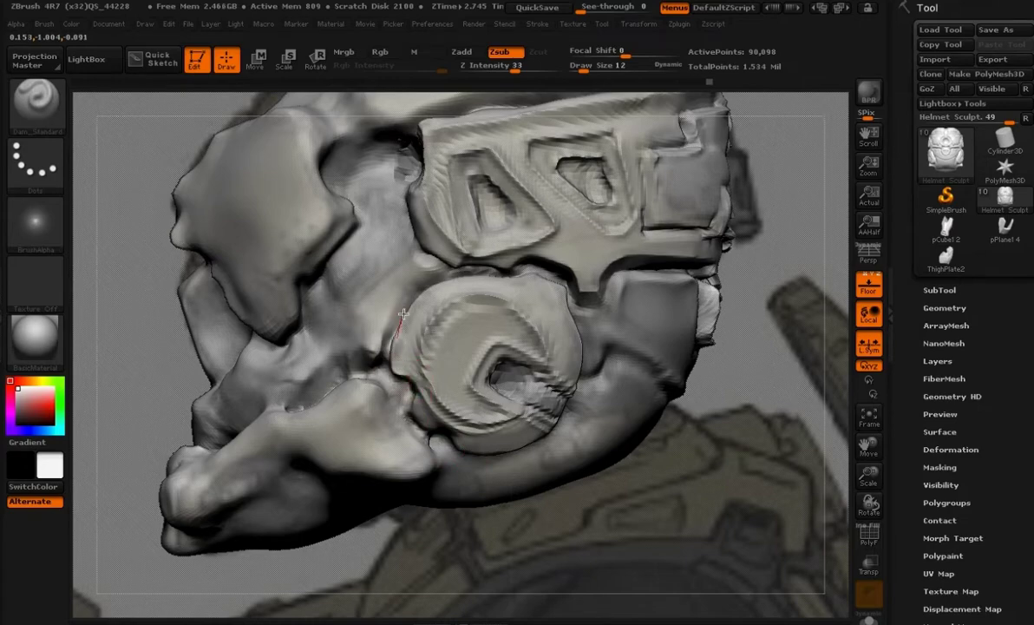
mouse_move(695, 452)
left_mouse_down()
mouse_move(677, 480)
mouse_move(608, 469)
left_mouse_up()
mouse_move(399, 412)
left_mouse_down()
mouse_move(451, 438)
mouse_move(450, 448)
mouse_move(431, 441)
mouse_move(454, 450)
mouse_move(445, 471)
mouse_move(433, 438)
mouse_move(527, 410)
mouse_move(544, 342)
mouse_move(535, 274)
mouse_move(459, 270)
left_mouse_up()
mouse_move(366, 410)
left_mouse_down()
mouse_move(406, 388)
mouse_move(414, 400)
mouse_move(399, 383)
left_mouse_up()
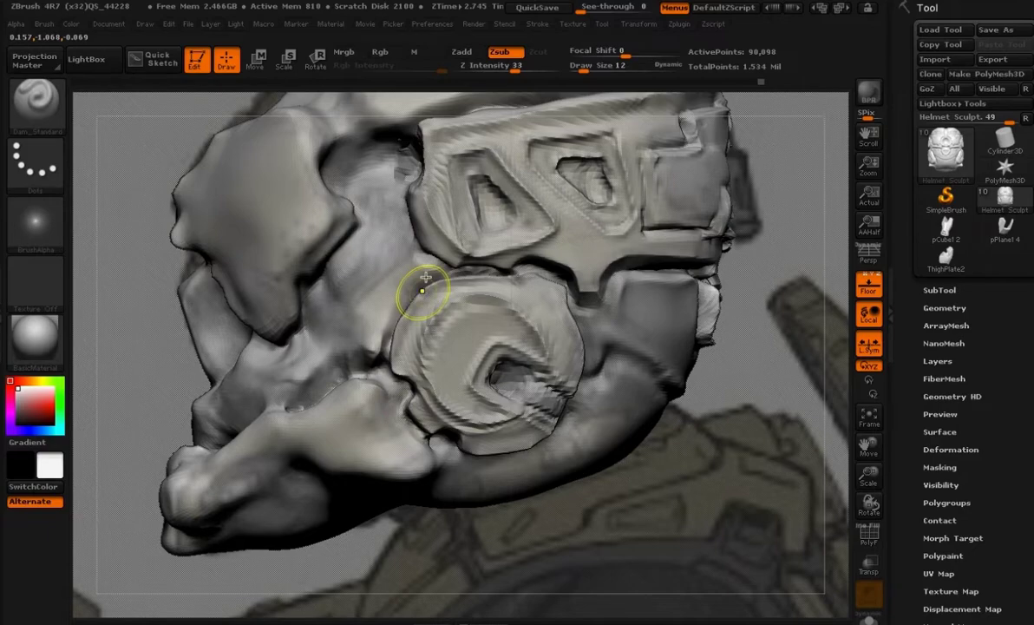
- Reshape the area just ahead of the ear disc to match the reference with Move Topological at draw size 23
mouse_move(672, 394)
left_mouse_down("alt")
mouse_move(605, 418)
mouse_move(639, 376)
mouse_move(673, 396)
mouse_move(699, 443)
mouse_move(415, 249)
mouse_move(371, 265)
left_mouse_up("alt")
mouse_move(697, 479)
left_mouse_down("alt")
mouse_move(731, 437)
mouse_move(733, 414)
left_mouse_up("alt")
mouse_move(656, 473)
left_mouse_down()
mouse_move(555, 458)
mouse_move(405, 341)
left_mouse_up()
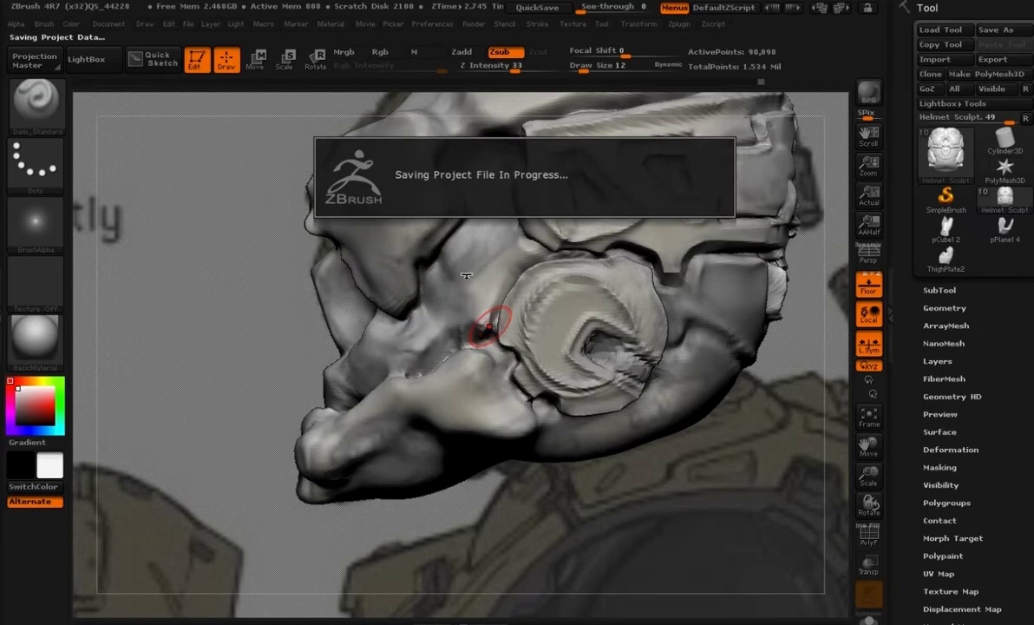
key("v")
left_click_drag(736, 513, 713, 547, "alt")
key("b")
key("m")
key("t")
key("bracketright")
mouse_move(459, 349)
left_mouse_down()
mouse_move(430, 350)
mouse_move(434, 323)
mouse_move(430, 372)
left_mouse_up()
key("[")
key("[")
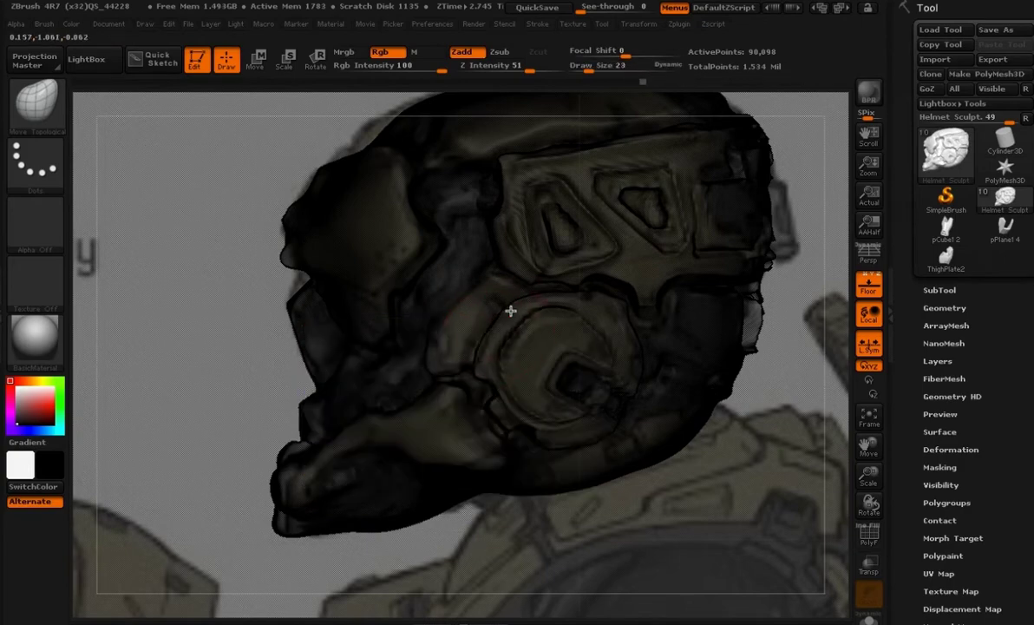
- Carve the outline of the small plate ahead of the ear disc with Dam_Standard, using draw sizes 21 and 8
key("b")
key("d")
key("s")
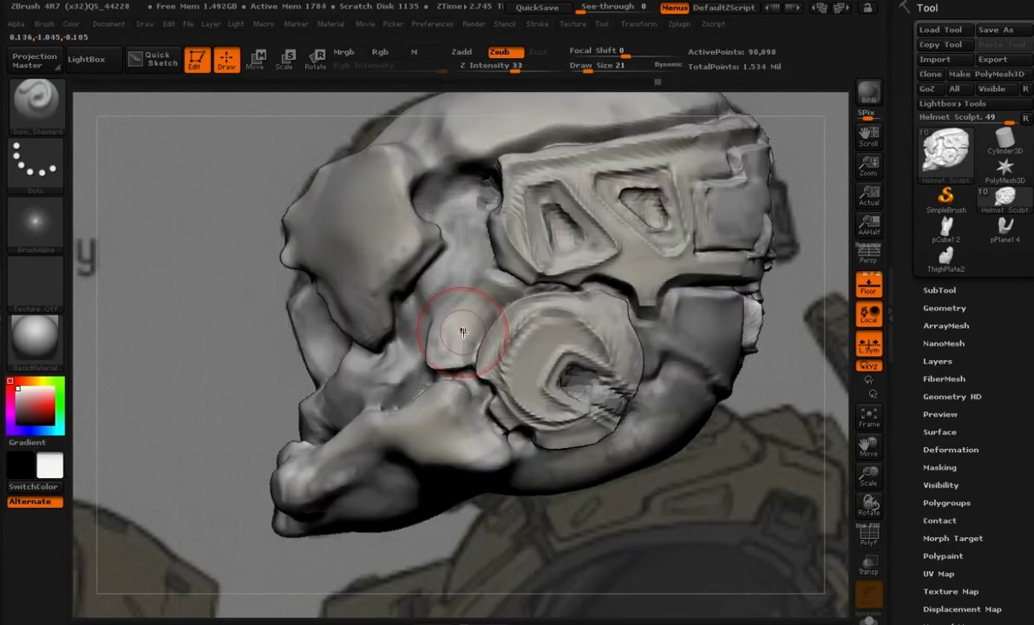
left_click_drag(467, 281, 491, 269)
left_click_drag(429, 350, 494, 268)
left_click_drag(426, 349, 488, 269)
mouse_move(429, 349)
left_mouse_down()
mouse_move(473, 275)
mouse_move(493, 265)
left_mouse_up()
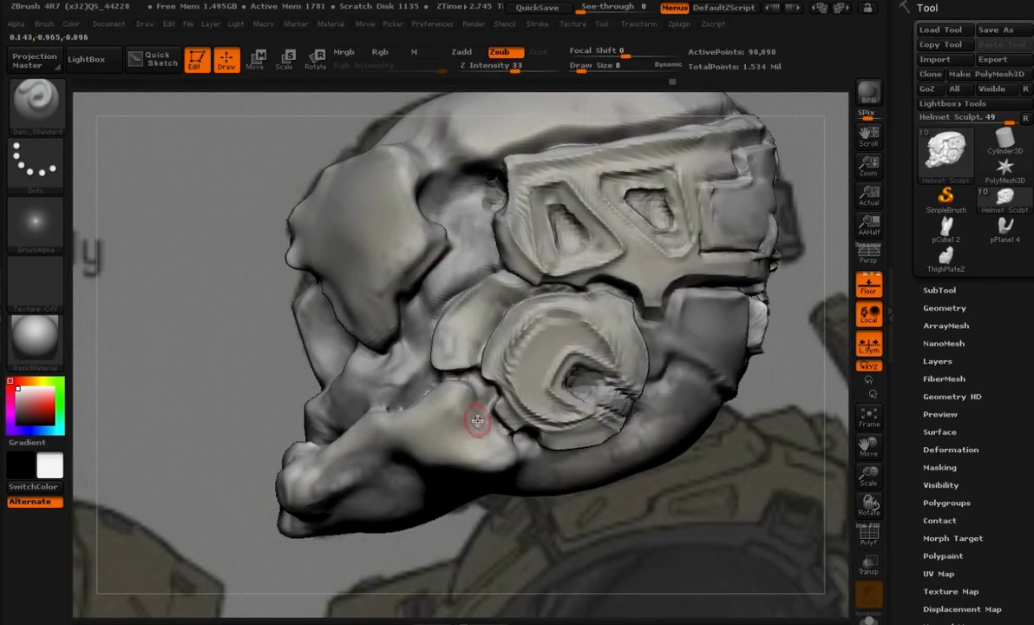
left_click_drag(482, 285, 549, 292)
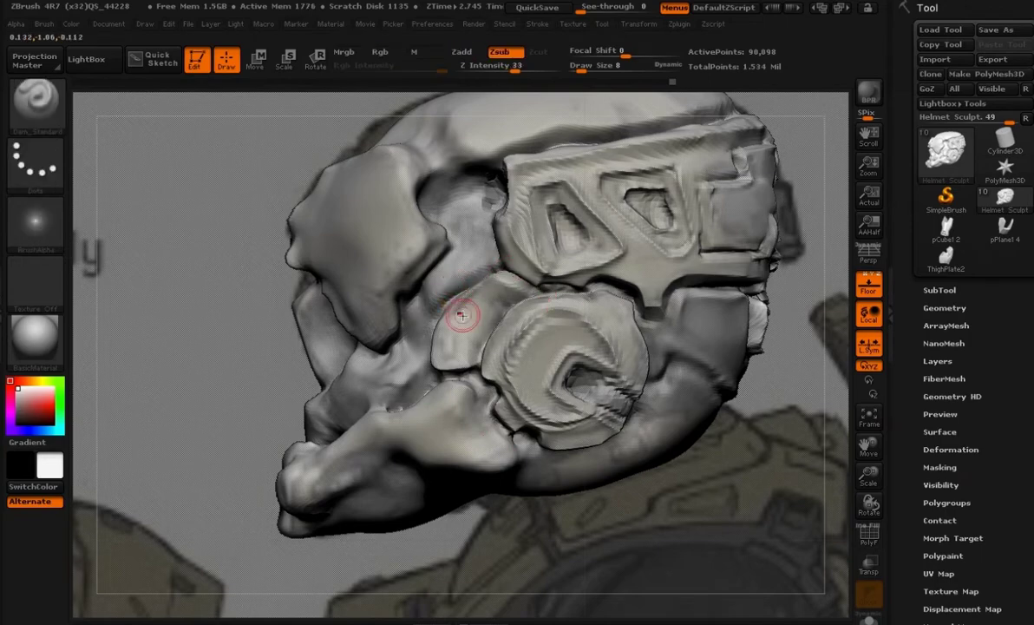
- Shape the surface along the small plate's front border with ClayBuildup and recut its edge beside the disc with Dam_Standard
key("b")
key("c")
key("b")
mouse_move(443, 289)
left_mouse_down()
mouse_move(447, 178)
mouse_move(408, 344)
left_mouse_up()
key("b")
key("d")
key("s")
mouse_move(482, 279)
left_mouse_down()
mouse_move(464, 373)
mouse_move(435, 352)
mouse_move(482, 360)
mouse_move(511, 347)
mouse_move(471, 338)
mouse_move(509, 317)
left_mouse_up()
- Adjust the small plate's outline with Move Topological and refine its surface with ClayBuildup at draw size 7
key("b")
key("m")
key("t")
key("space")
left_click(473, 340)
key("v")
key("b")
key("c")
key("b")
key("b")
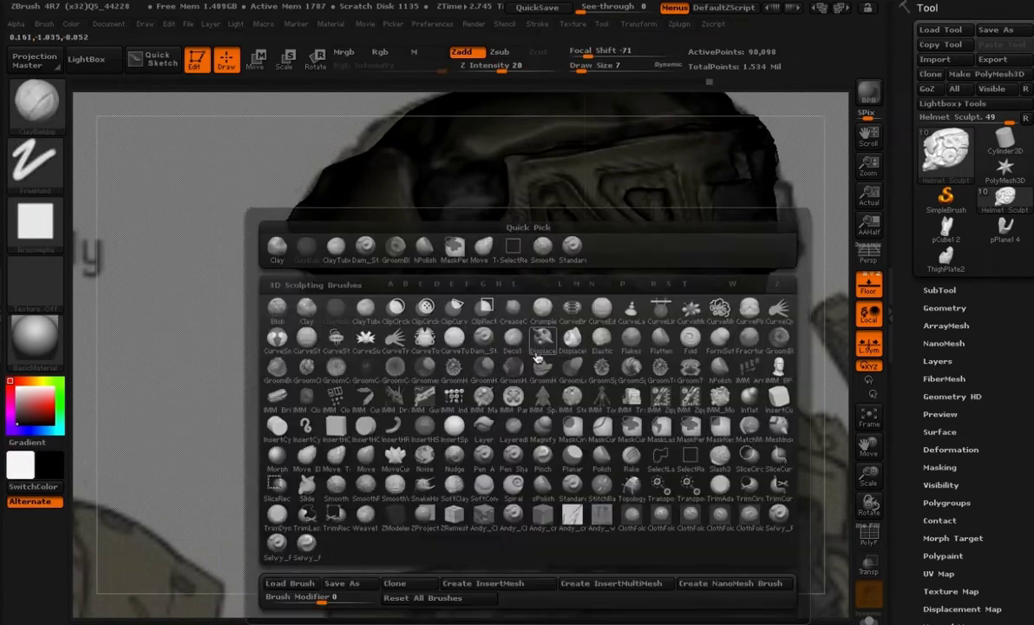
key("v")
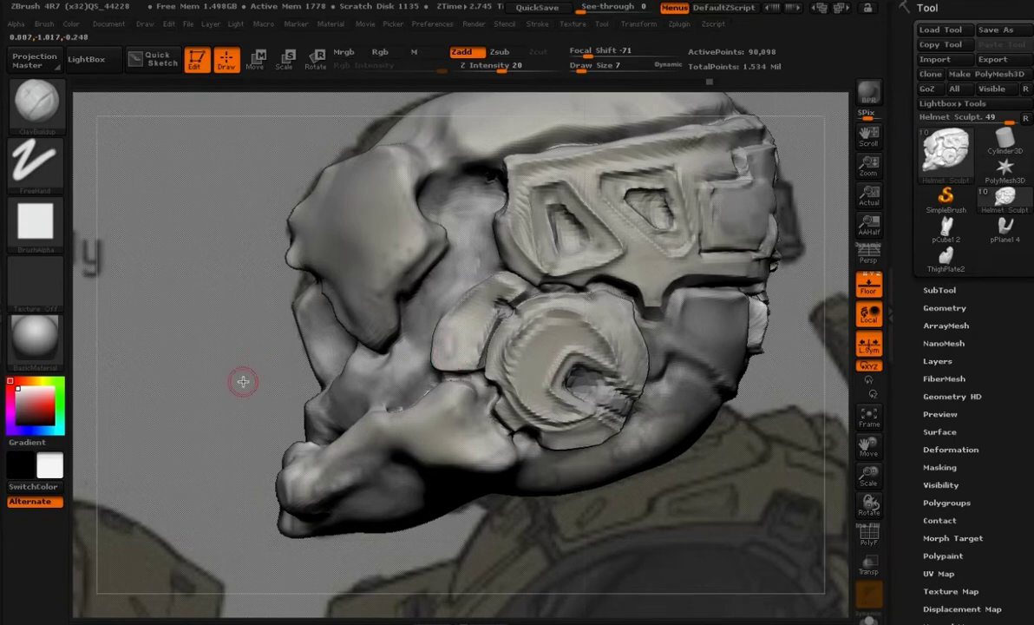
- Compare the helmet with the front reference, hide the floor grid and build up the small side plate with ClayBuildup
left_click_drag(256, 365, 318, 391, "shift")
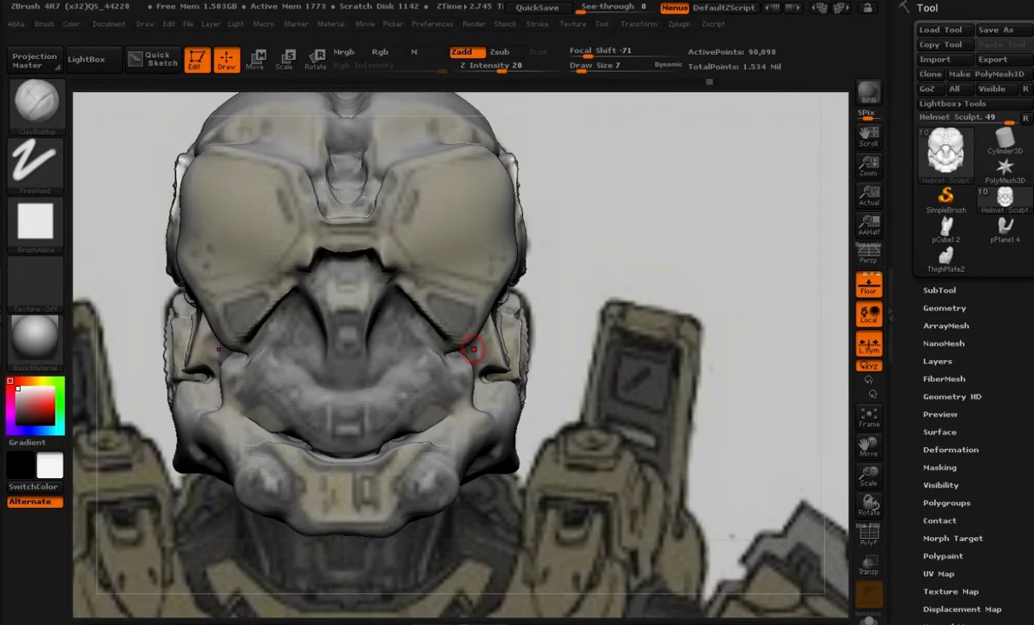
left_click(869, 284)
mouse_move(473, 335)
left_mouse_down()
mouse_move(553, 340)
mouse_move(529, 359)
mouse_move(501, 328)
left_mouse_up()
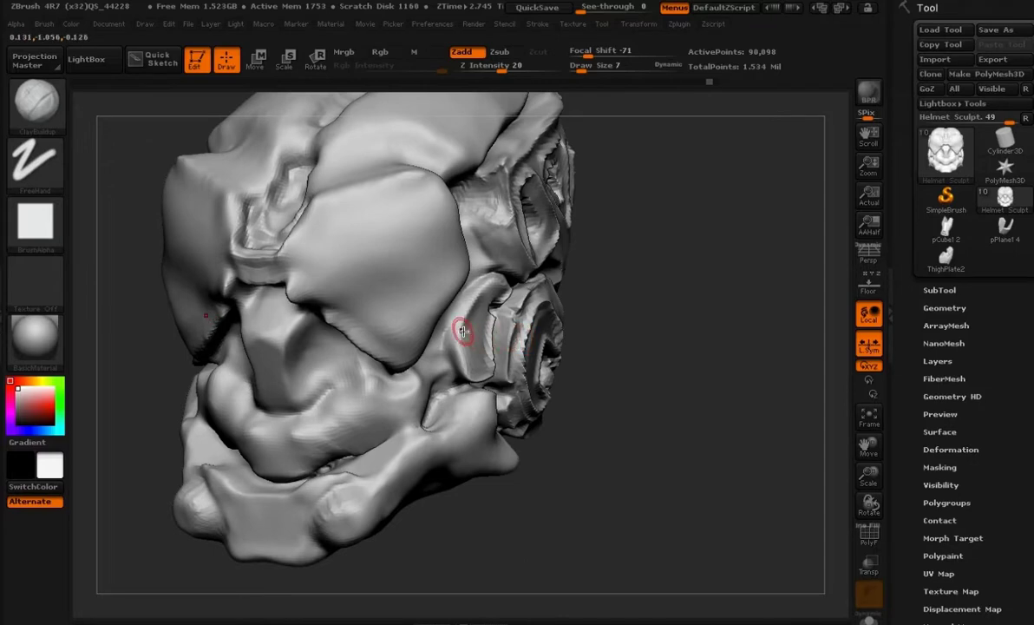
mouse_move(649, 399)
left_mouse_down()
mouse_move(648, 411)
mouse_move(582, 383)
mouse_move(526, 379)
left_mouse_up()
key("bracketright")
mouse_move(616, 438)
left_mouse_down()
mouse_move(611, 462)
mouse_move(598, 458)
left_mouse_up()
mouse_move(697, 429)
left_mouse_down()
mouse_move(656, 429)
mouse_move(461, 277)
mouse_move(507, 358)
mouse_move(669, 457)
mouse_move(694, 514)
left_mouse_up()
- Flatten the small plate ahead of the ear disc with hPolish
key("space")
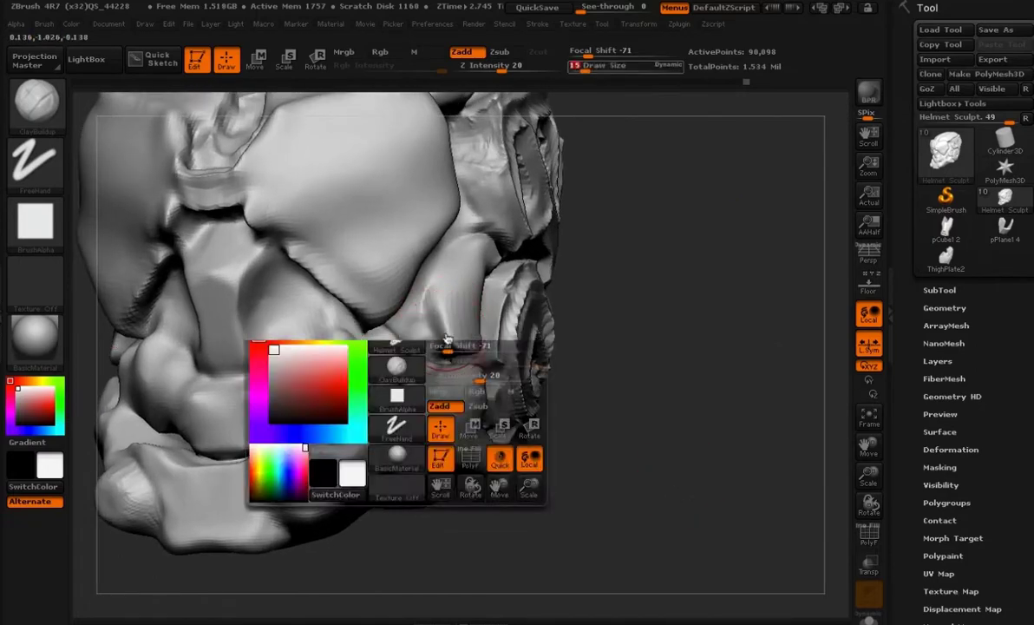
key("b")
key("h")
key("p")
left_click_drag(473, 353, 444, 279)
left_click_drag(590, 347, 756, 434)
- Work a small notch into the front border of the plate ahead of the ear disc with ClayBuildup at draw size 6
left_click(869, 291)
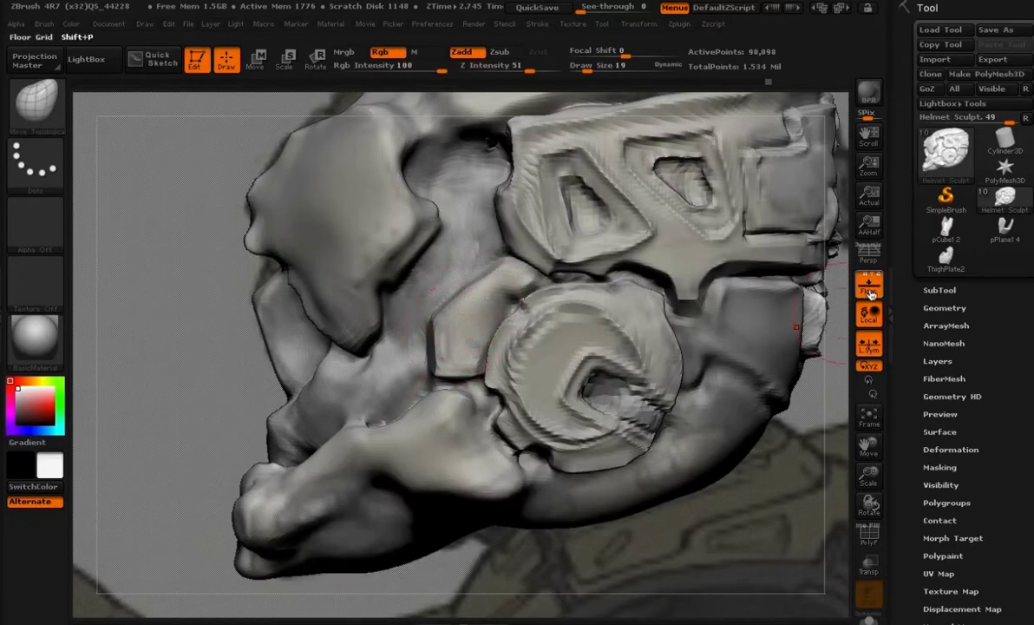
key("space")
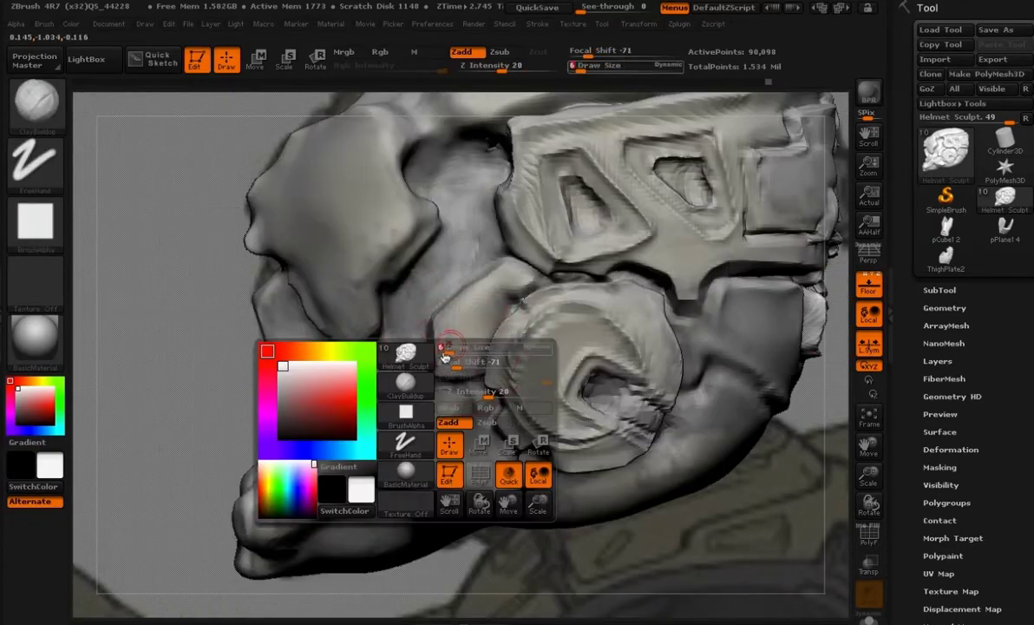
left_click_drag(451, 351, 439, 346)
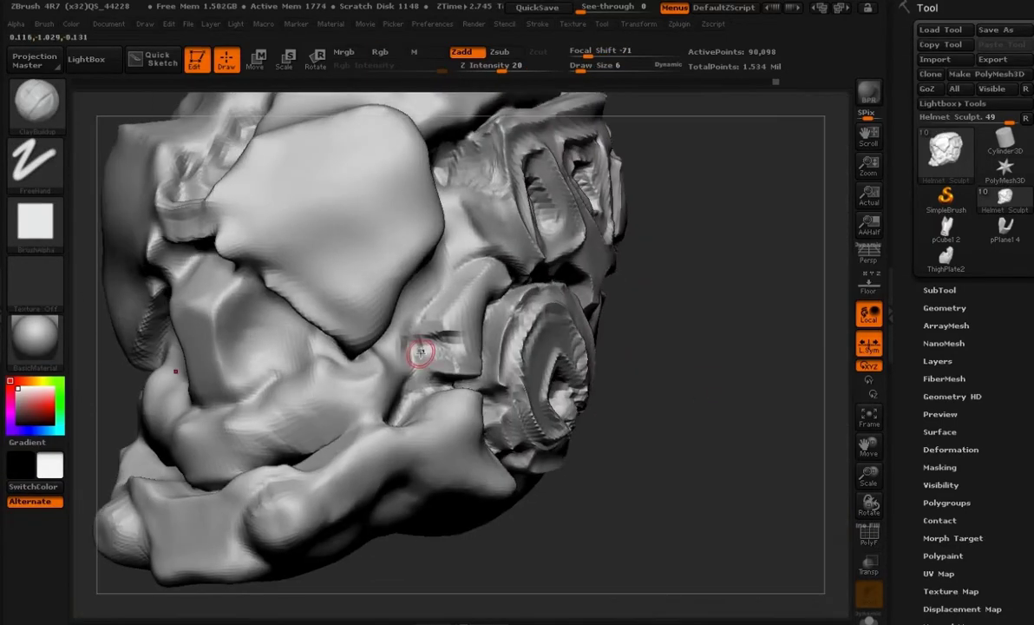
left_click_drag(609, 438, 625, 390)
- Compare the small side plate with the front reference, switching the model between light and dark colour
left_click(870, 291)
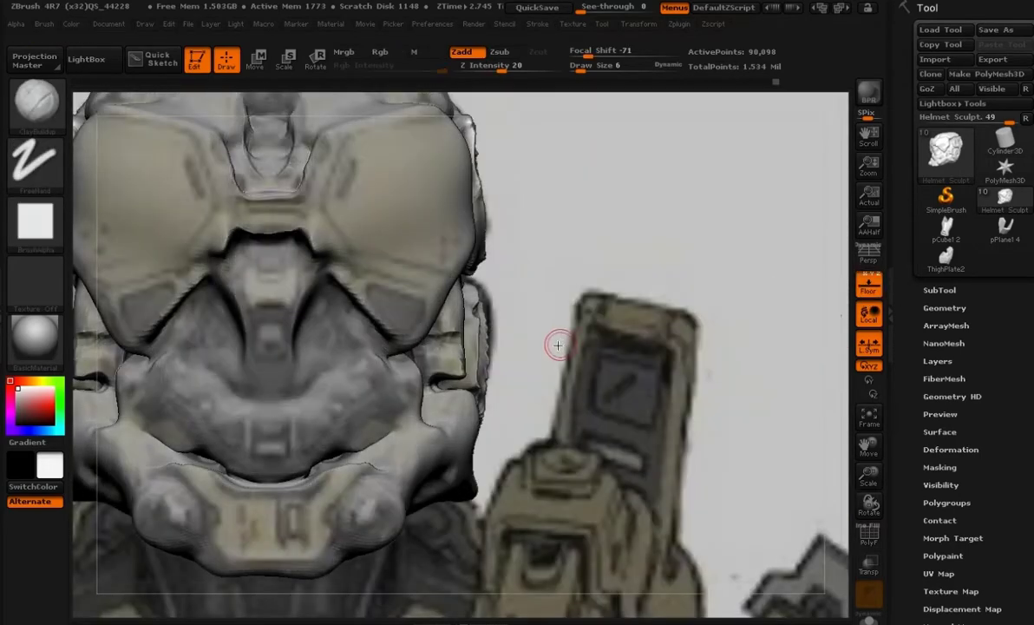
key("v")
key("v")
key("v")
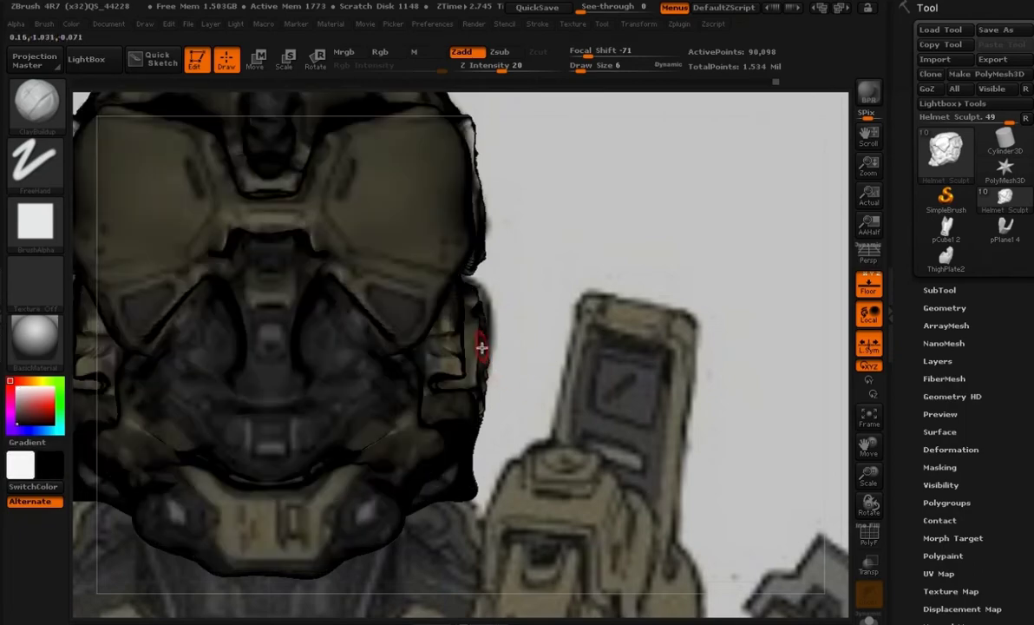
key("v")
key("space")
left_click(492, 345)
key("shift+p")
left_click_drag(584, 364, 526, 351)
- Adjust the outline of the notched side plate with Move Topological
key("b")
key("m")
key("t")
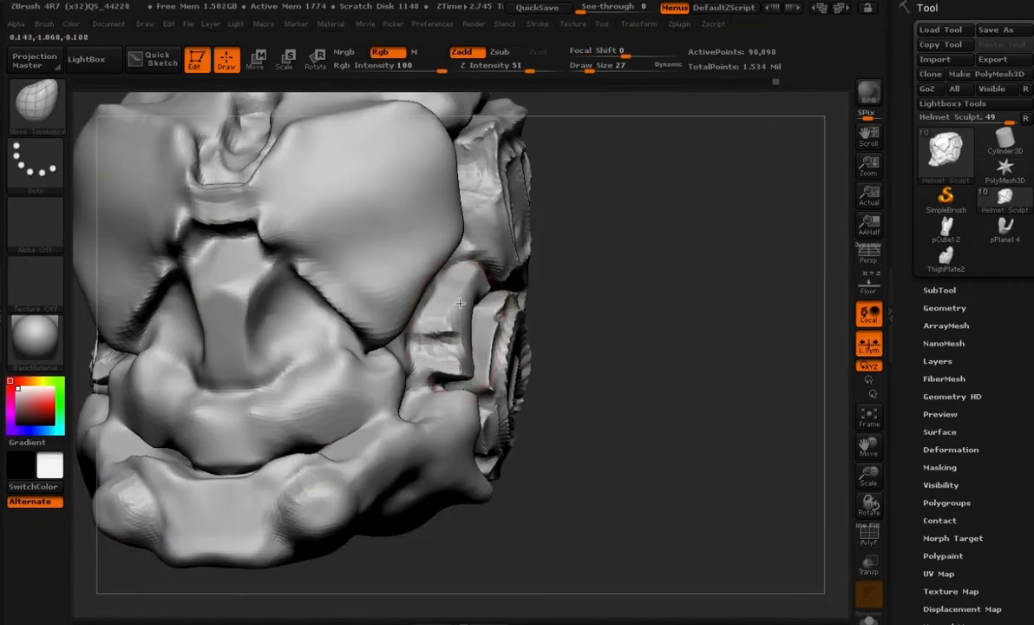
left_click_drag(568, 390, 629, 406)
key("bracketleft")
mouse_move(583, 373)
left_mouse_down()
mouse_move(499, 367)
mouse_move(542, 371)
left_mouse_up()
- Flatten the face of the notched side plate with hPolish at draw size 21
key("b")
key("h")
key("p")
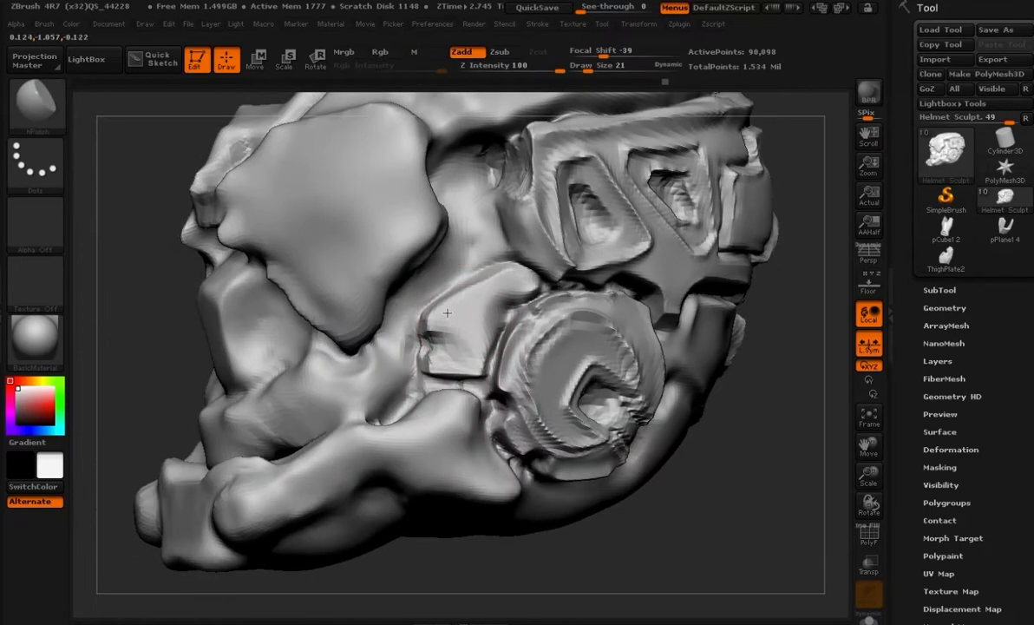
left_click_drag(650, 445, 685, 445)
left_click_drag(556, 425, 480, 388, "alt")
left_click_drag(547, 365, 690, 358, "alt")
left_click_drag(690, 359, 790, 408, "alt")
- Reshape the small plate's notched front border with Move Topological at draw size 17
key("space")
left_click(353, 330)
mouse_move(213, 439)
left_mouse_down()
mouse_move(306, 437)
mouse_move(199, 451)
left_mouse_up()
key("space")
left_click(555, 329)
key("b")
key("m")
key("t")
left_click_drag(561, 347, 543, 334)
left_click_drag(273, 459, 370, 459)
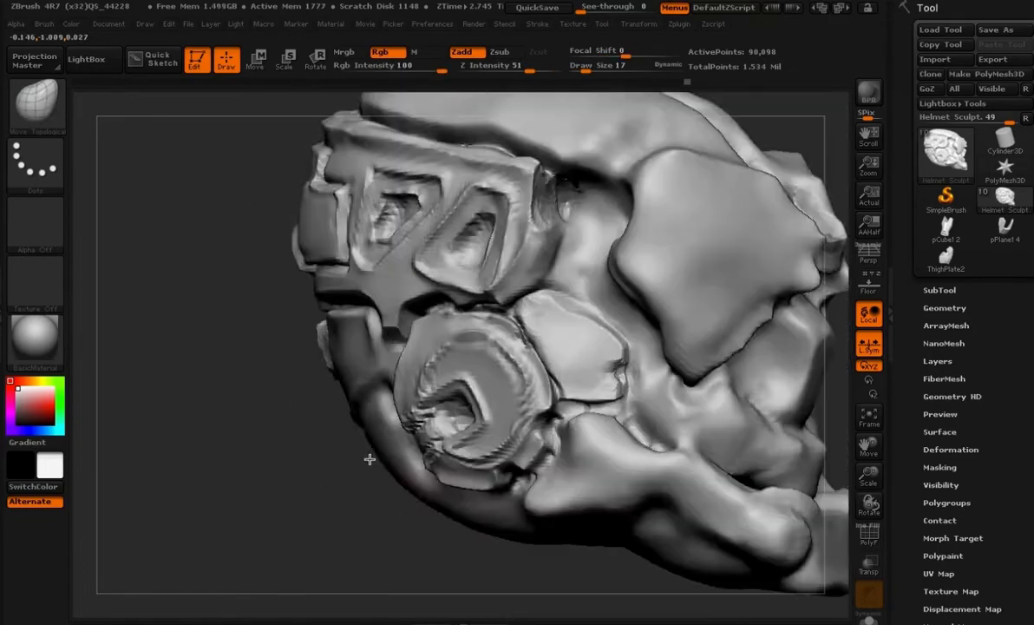
- Refine the small plate's borders with Dam_Standard and check the helmet from front and side
right_click_drag(369, 459, 316, 501, "ctrl")
mouse_move(782, 376)
right_mouse_down()
mouse_move(602, 412)
mouse_move(683, 418)
mouse_move(603, 369)
mouse_move(727, 425)
mouse_move(738, 460)
right_mouse_up()
key("b")
key("d")
key("s")
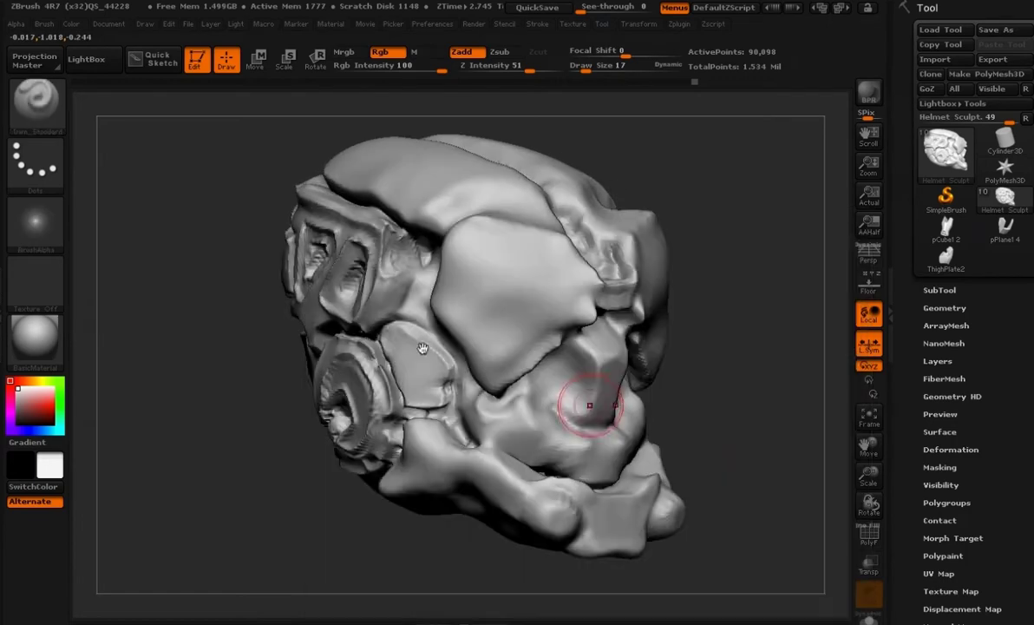
mouse_move(227, 476)
right_mouse_down()
mouse_move(336, 488)
mouse_move(342, 476)
right_mouse_up()
right_click_drag(558, 388, 438, 382)
mouse_move(390, 368)
left_mouse_down("shift")
mouse_move(757, 425)
mouse_move(431, 361)
mouse_move(628, 412)
mouse_move(657, 435)
mouse_move(722, 542)
mouse_move(555, 547)
left_mouse_up("shift")
left_click_drag(464, 545, 520, 542, "alt")
- Carve a hollow into the lower front of the jaw guard with ClayBuildup, following the side reference
key("shift+p")
key("v")
key("space")
left_click_drag(368, 408, 372, 408)
key("v")
key("b")
key("c")
key("b")
key("space")
left_click_drag(467, 372, 474, 373)
key("b")
key("c")
key("b")
key("v")
key("v")
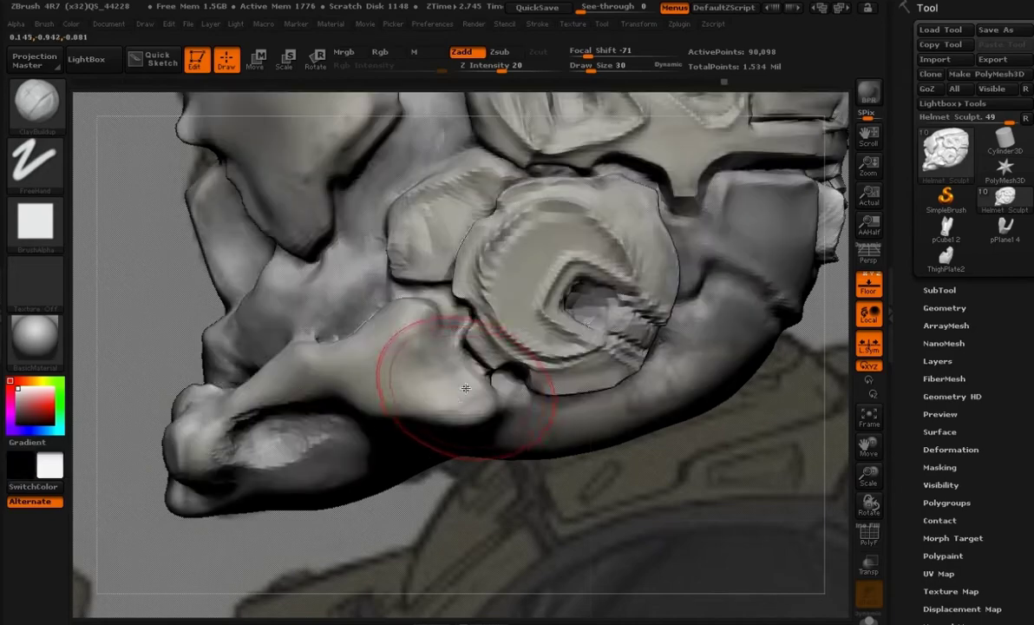
- Reshape the jaw guard's lower border to the side reference with Move Topological, reducing the draw size to 14
key("b")
key("m")
key("t")
key("v")
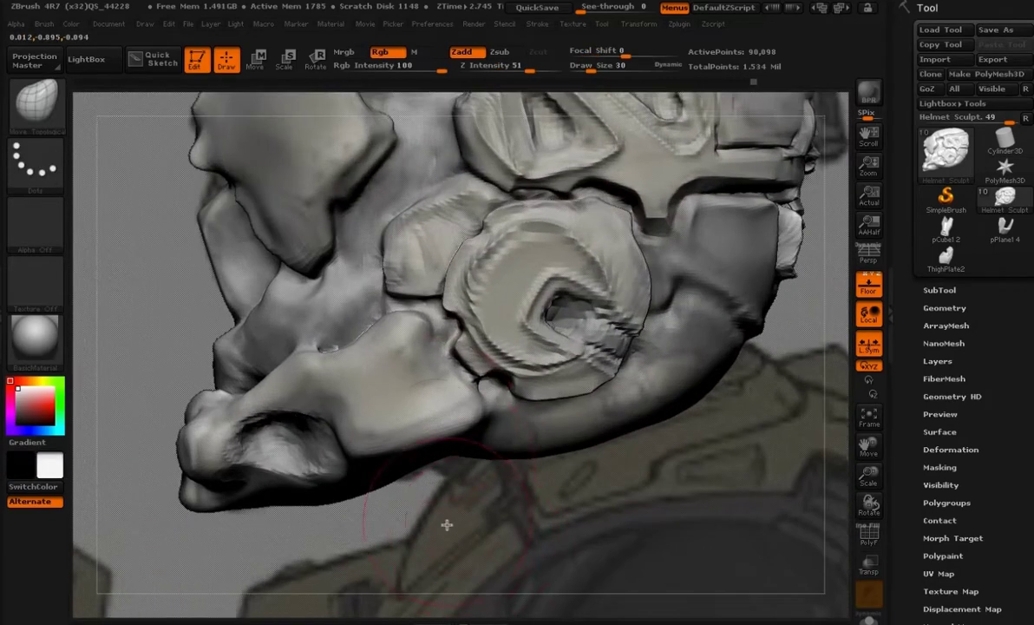
left_click_drag(451, 469, 456, 474, "alt")
key("space")
left_click_drag(440, 416, 432, 415)
mouse_move(321, 358)
left_mouse_down()
mouse_move(328, 370)
mouse_move(305, 390)
left_mouse_up()
- Cut the front and lower edges of the jaw guard's side plate with Dam_Standard at draw size 8
key("space")
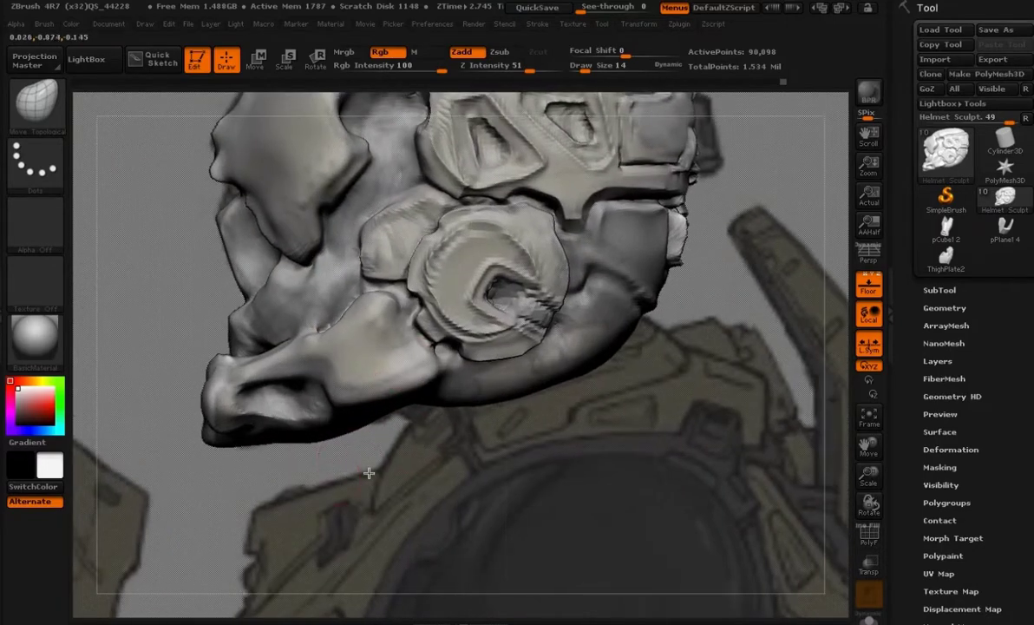
key("space")
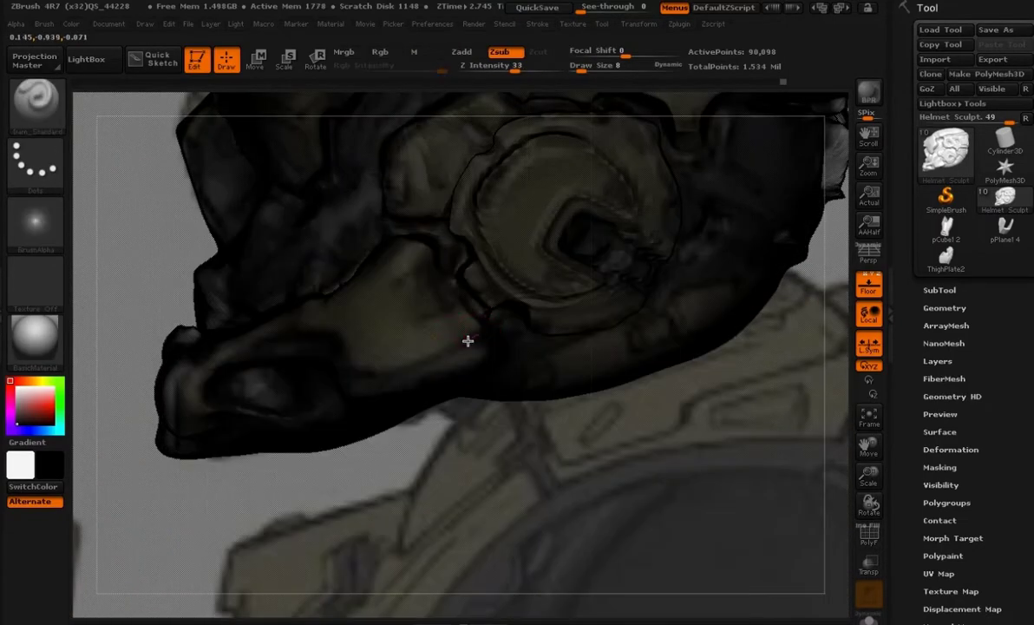
left_click_drag(212, 366, 339, 348)
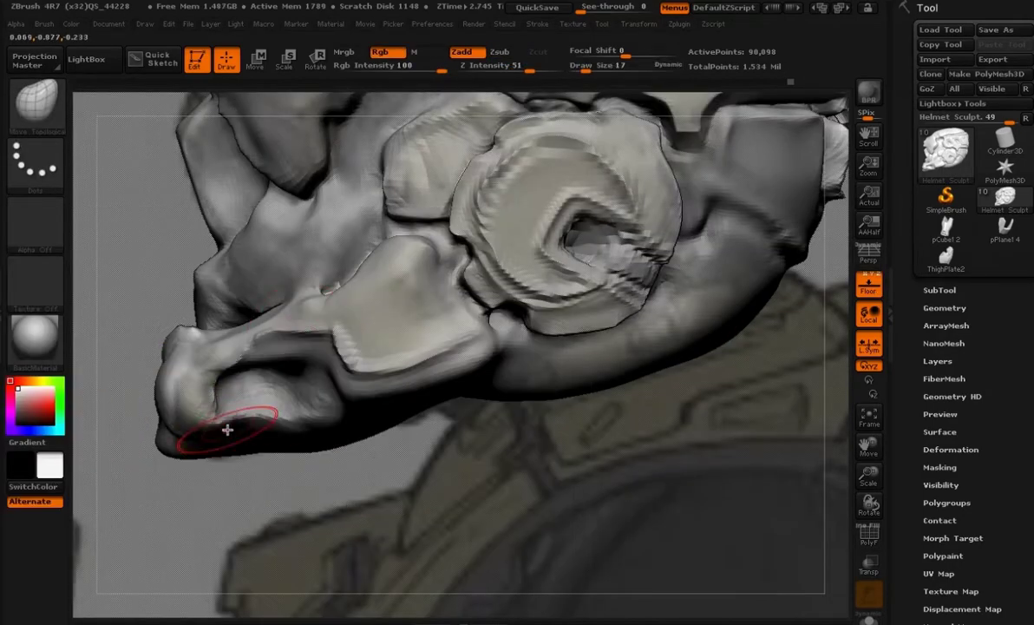
- Pull the lower chin border down to the side reference with Move Topological at draw size 17
left_click_drag(193, 429, 173, 454)
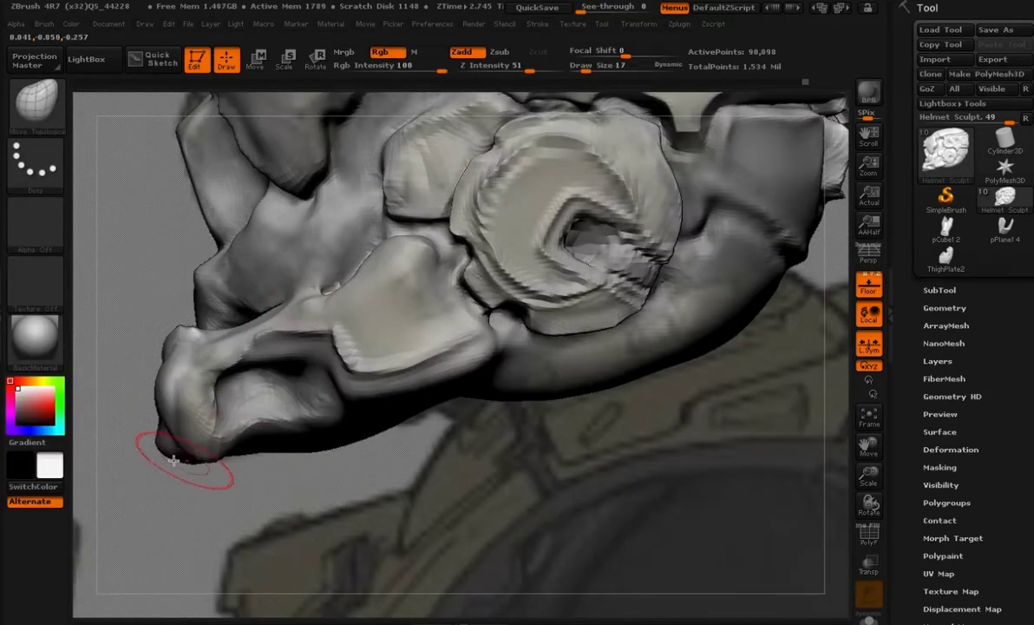
left_click_drag(235, 431, 242, 451)
mouse_move(295, 427)
left_mouse_down()
mouse_move(304, 447)
mouse_move(334, 449)
left_mouse_up()
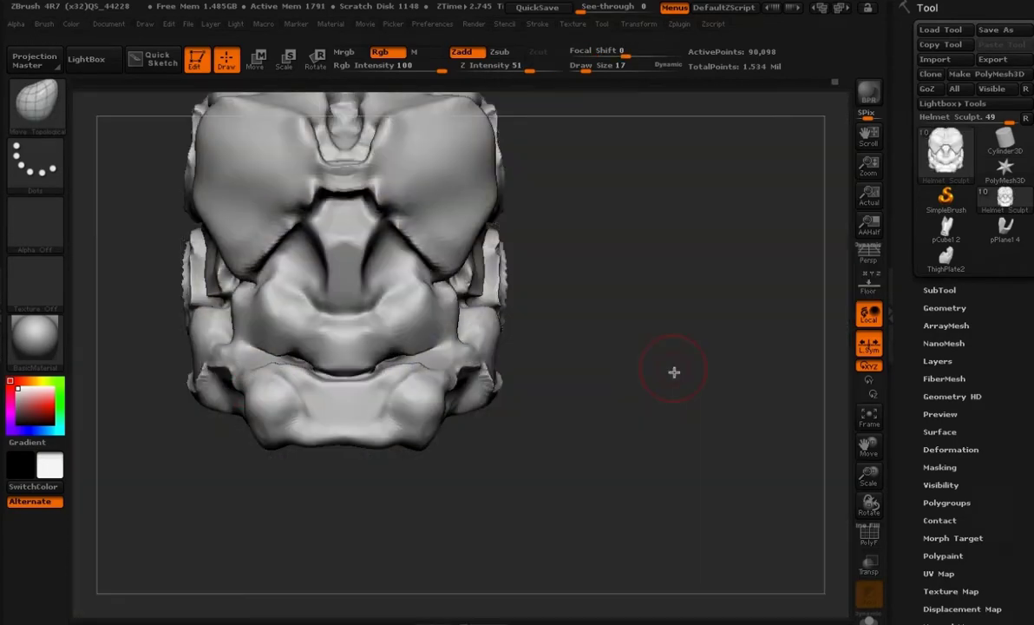
- Cut the front edge of the jaw guard's hollow with Dam_Standard at draw size 14
left_click_drag(674, 372, 512, 371)
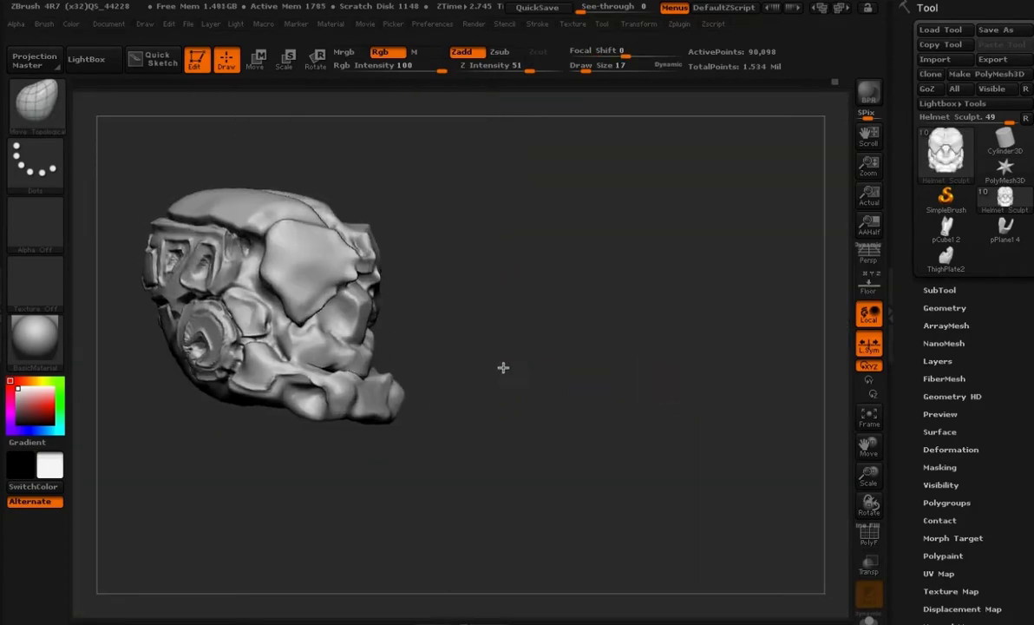
key("space")
key("space")
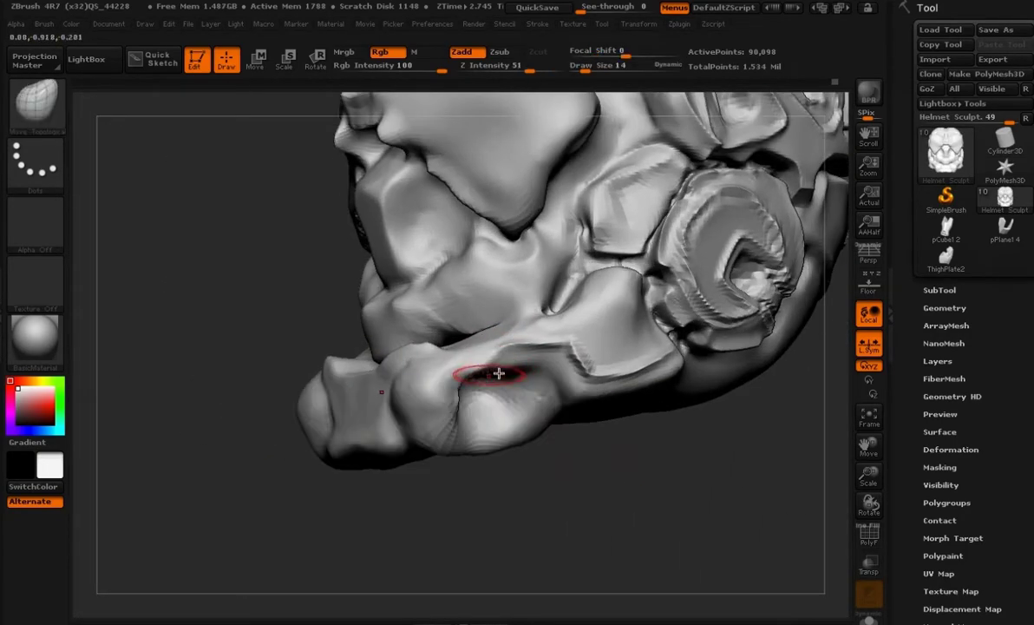
key("b")
key("d")
key("s")
left_click_drag(490, 374, 437, 394)
mouse_move(365, 472)
left_mouse_down()
mouse_move(459, 461)
mouse_move(428, 445)
left_mouse_up()
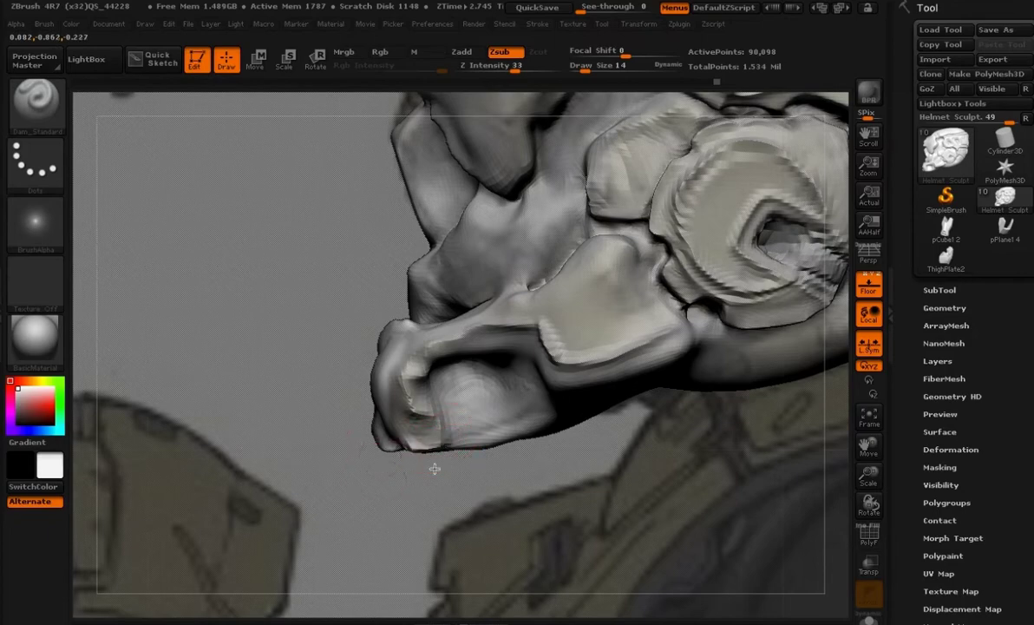
- Carve the front chin plate's outline with Dam_Standard, using the front and side references
left_click_drag(402, 483, 555, 485)
left_click_drag(204, 433, 232, 437, "shift")
left_click_drag(458, 486, 358, 438)
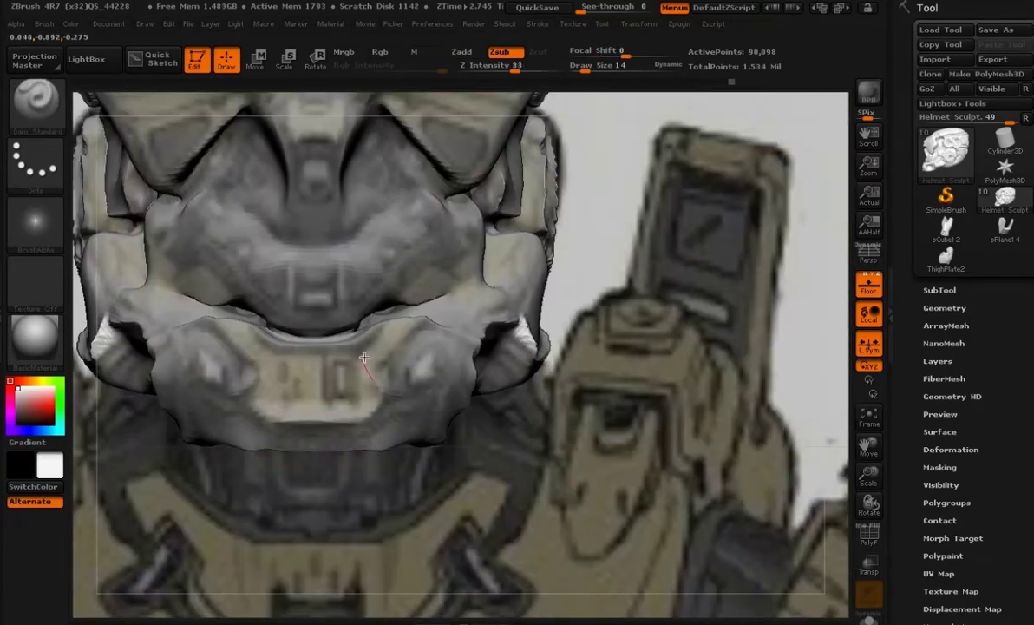
left_click_drag(408, 431, 431, 462)
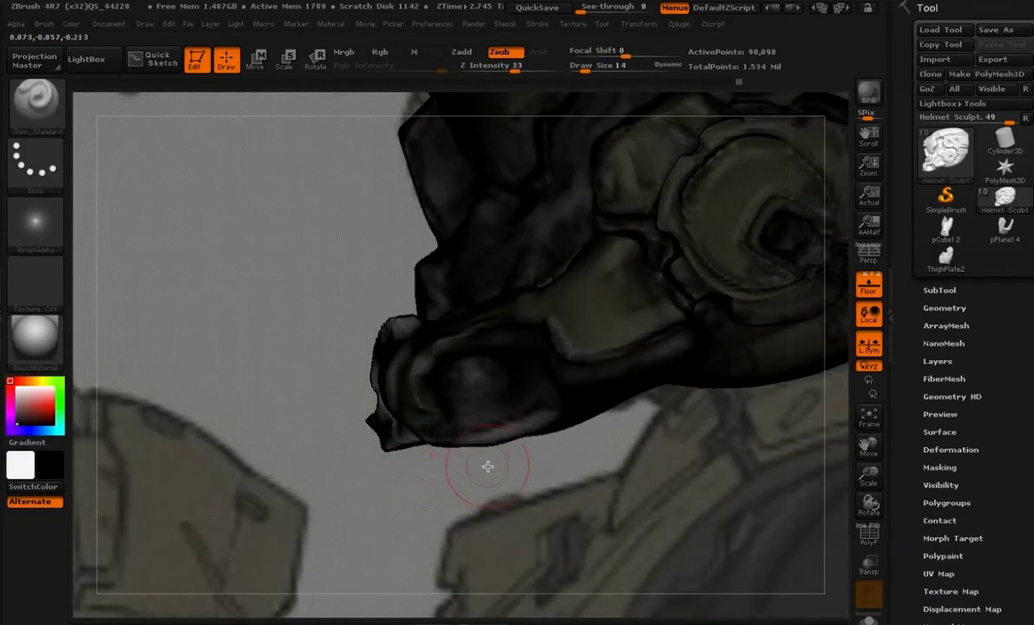
key("shift+p")
left_click_drag(488, 452, 425, 368)
left_click_drag(491, 449, 522, 446)
left_click_drag(451, 452, 471, 445)
- Build up and smooth the surface around the front chin plate with ClayBuildup
key("b")
key("c")
key("b")
left_click_drag(422, 380, 425, 396, "shift")
key("space")
left_click_drag(426, 397, 427, 409)
- Reshape the lower front of the jaw guard with Move Topological at draw size 32, checking the side and front references
key("b")
key("m")
key("t")
key("space")
left_click_drag(406, 363, 381, 376)
mouse_move(491, 460)
left_mouse_down()
mouse_move(434, 455)
mouse_move(522, 488)
mouse_move(473, 445)
mouse_move(452, 468)
mouse_move(520, 447)
mouse_move(561, 492)
left_mouse_up()
left_click(868, 286)
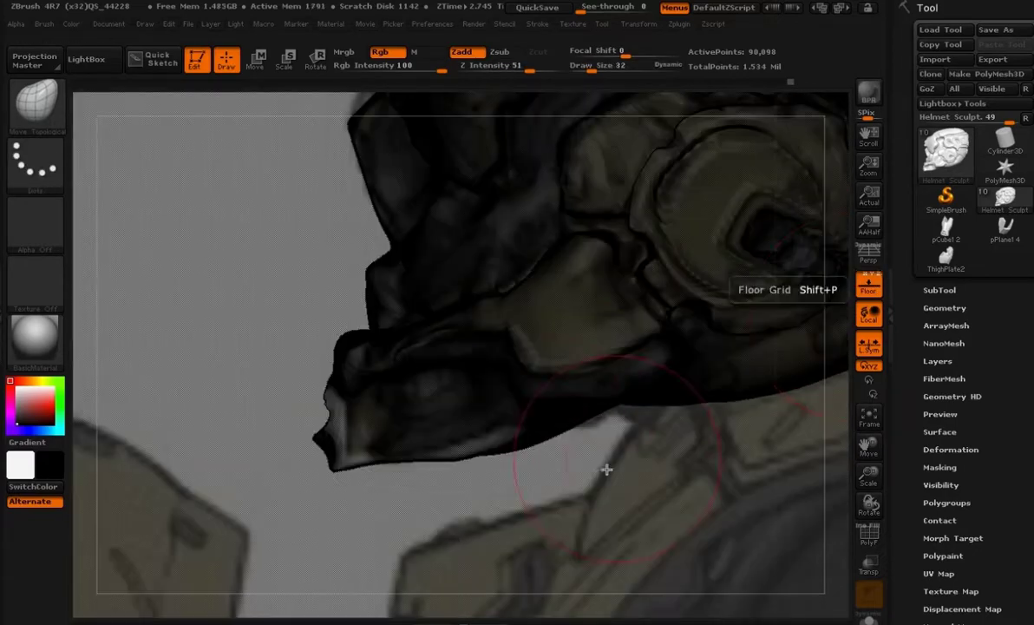
left_click_drag(607, 470, 665, 434)
key("shift+p")
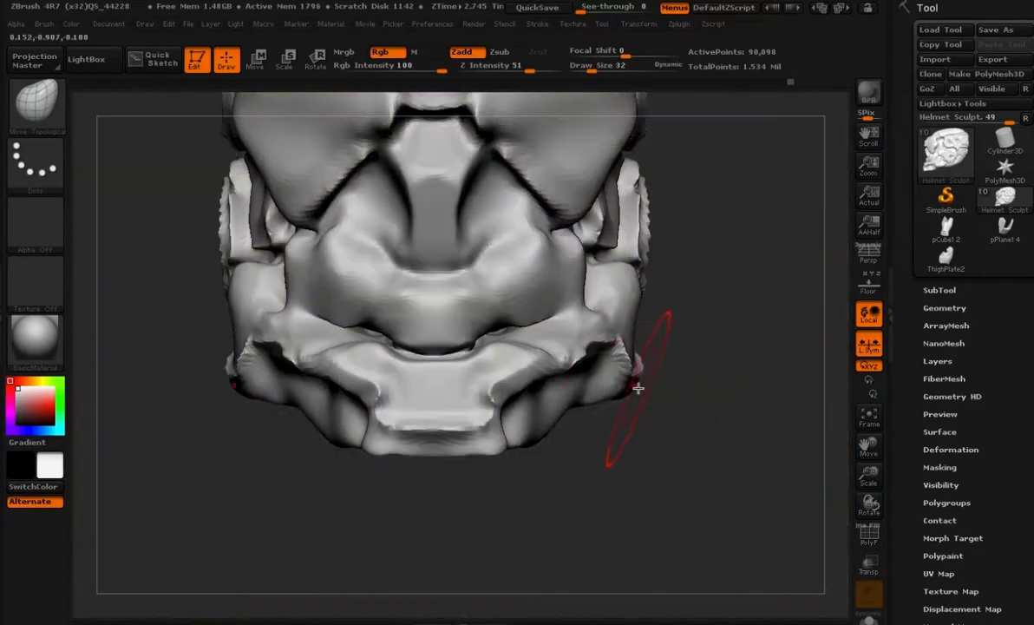
left_click(868, 287)
key("space")
mouse_move(610, 361)
left_mouse_down()
mouse_move(634, 361)
mouse_move(616, 344)
left_mouse_up()
left_click_drag(252, 273, 314, 228)
key("ctrl+z")
key("ctrl+z")
- Pull the jaw guard's sides inward and upward over the front reference with Move Topological at draw size 49
key("space")
mouse_move(629, 383)
left_mouse_down()
mouse_move(615, 355)
mouse_move(601, 370)
left_mouse_up()
mouse_move(605, 356)
left_mouse_down()
mouse_move(576, 356)
mouse_move(573, 330)
left_mouse_up()
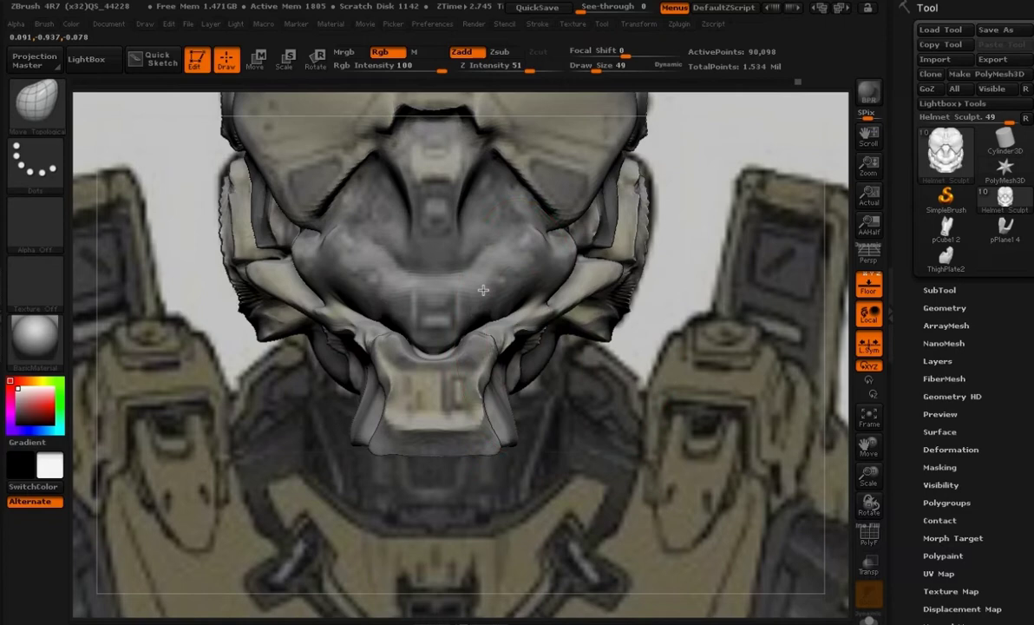
left_click_drag(564, 334, 531, 313)
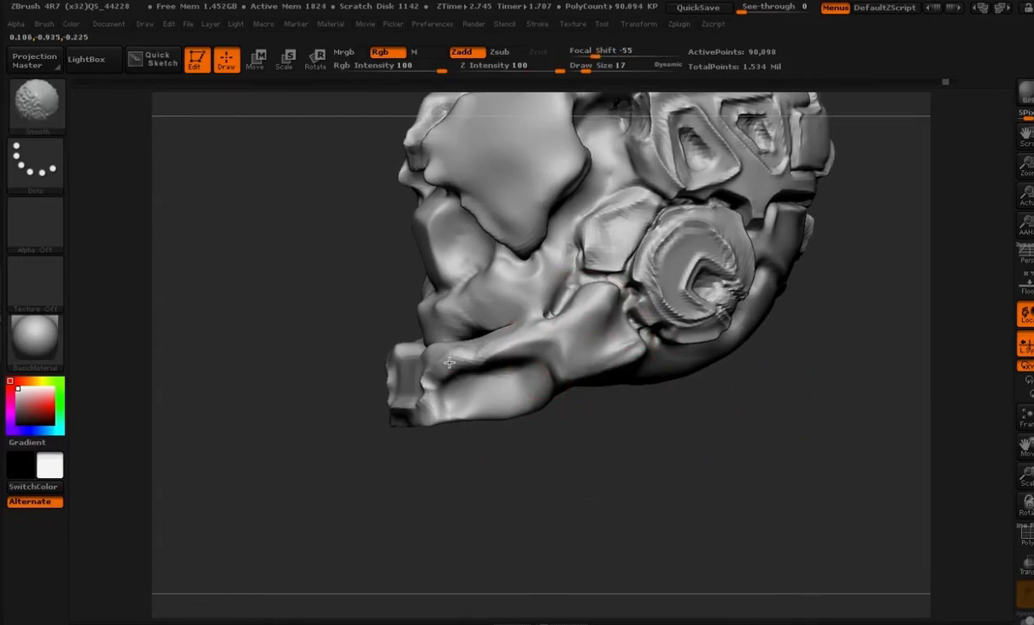
- Flatten the jaw guard's side bar with hPolish and outline the front chin plate with Dam_Standard at draw size 9
key("b")
left_click(630, 341)
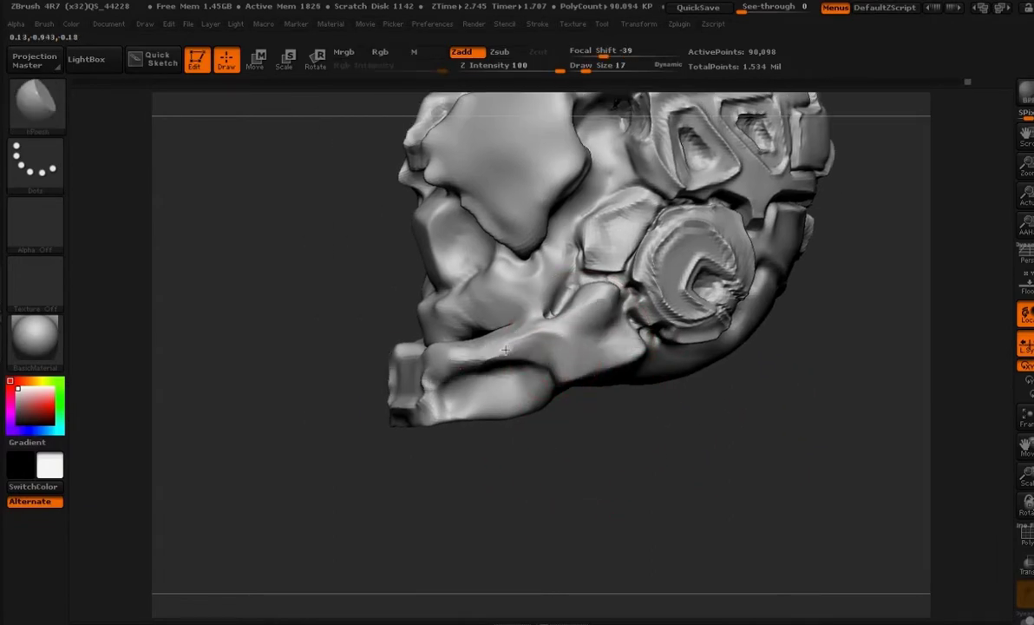
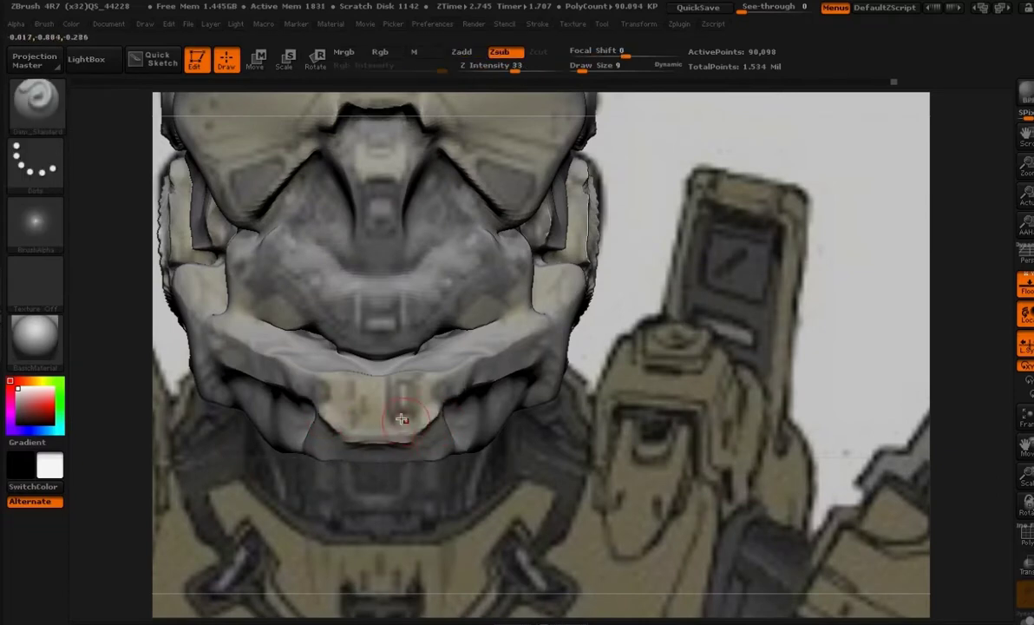
mouse_move(451, 437)
left_mouse_down()
mouse_move(365, 431)
mouse_move(318, 397)
left_mouse_up()
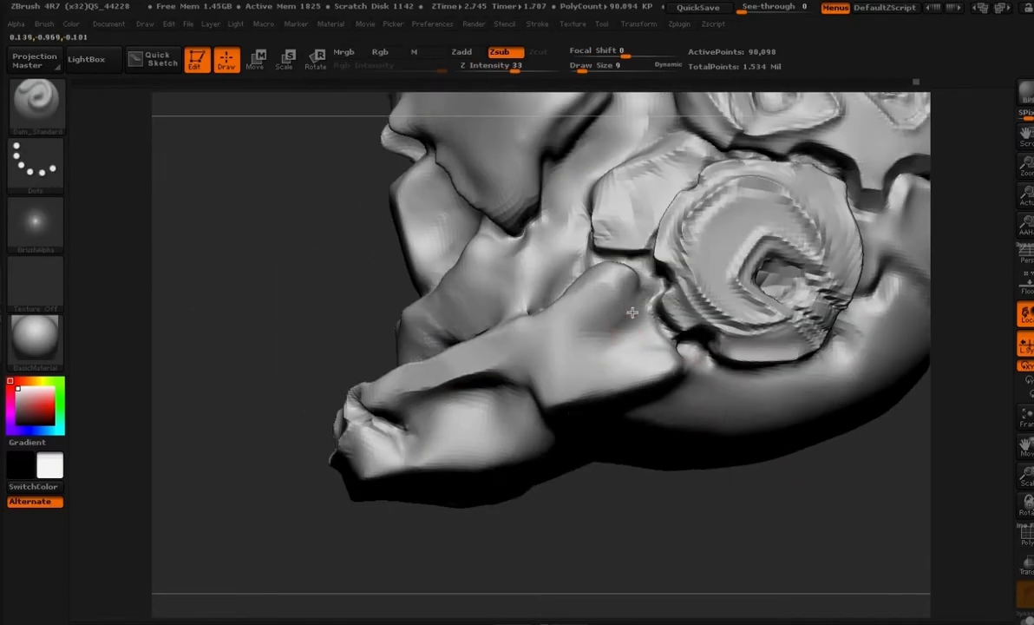
- Carve a recess into the rear of the jaw side plate beside the ear disc with ClayBuildup at draw size 9
key("b")
key("c")
key("b")
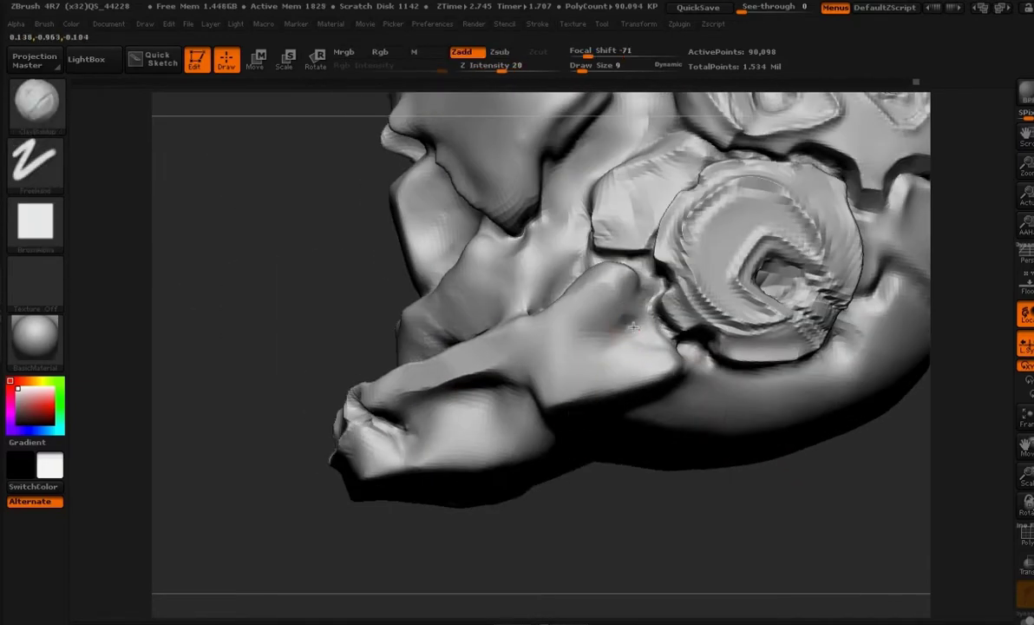
left_click_drag(651, 473, 587, 478)
- Cut grooves from the recess across the jaw side plate with Dam_Standard at draw size 9
key("b")
key("d")
key("s")
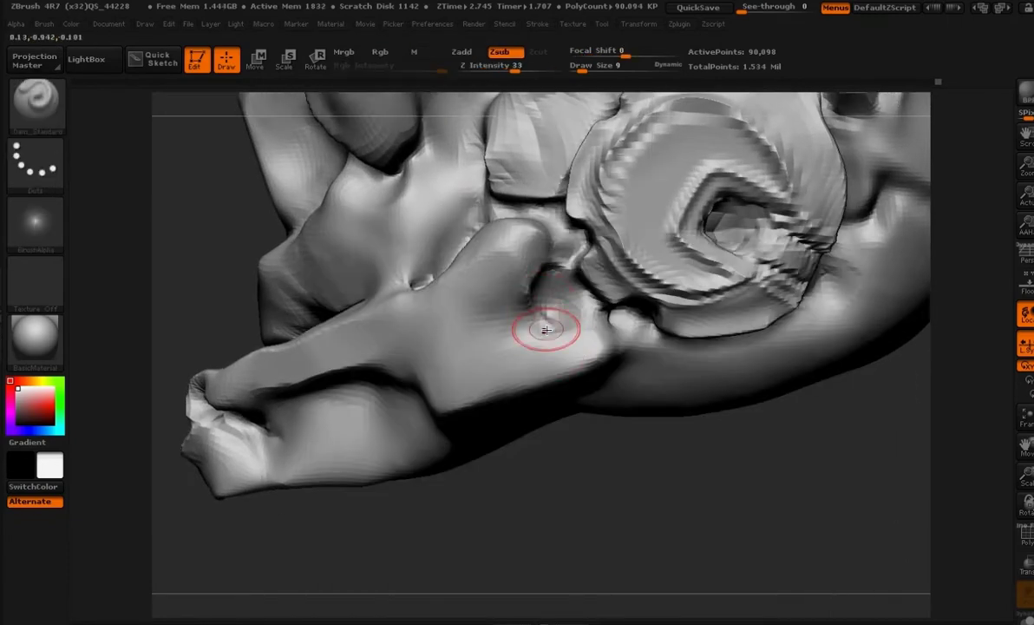
mouse_move(481, 315)
left_mouse_down()
mouse_move(520, 339)
mouse_move(594, 330)
left_mouse_up()
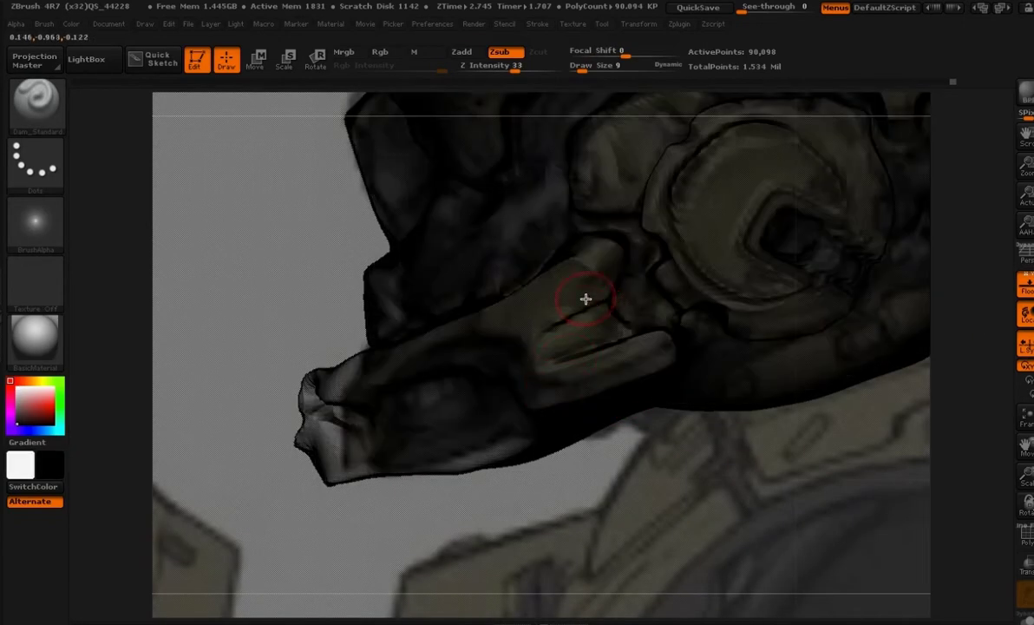
- Pull the jaw side plate's upper rear corner toward the ear disc and adjust its outline with Move Topological at draw size 8
key("b")
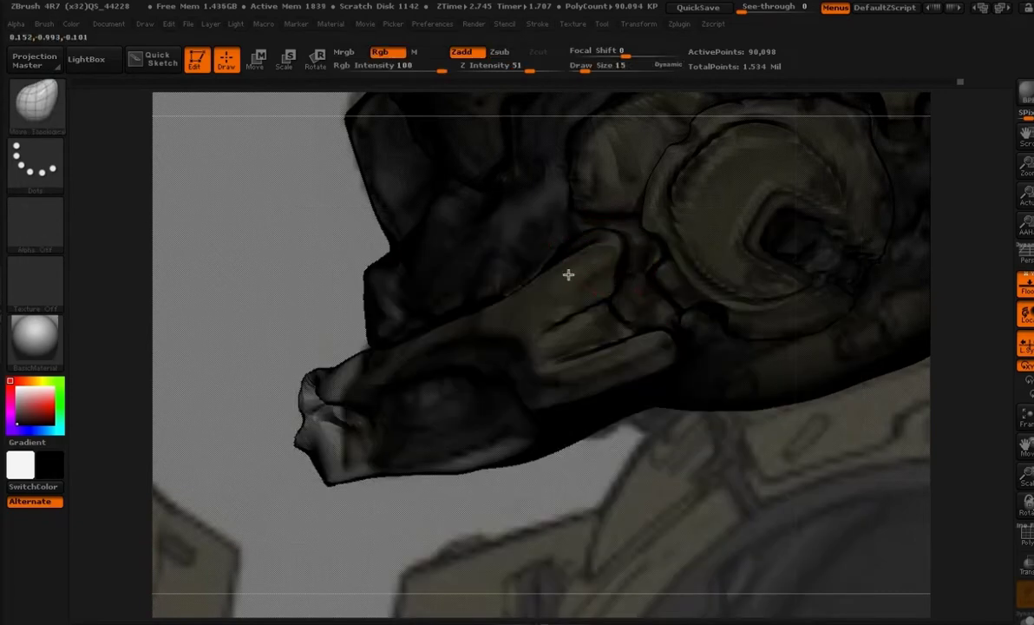
key("bracketleft")
key("ctrl+s")
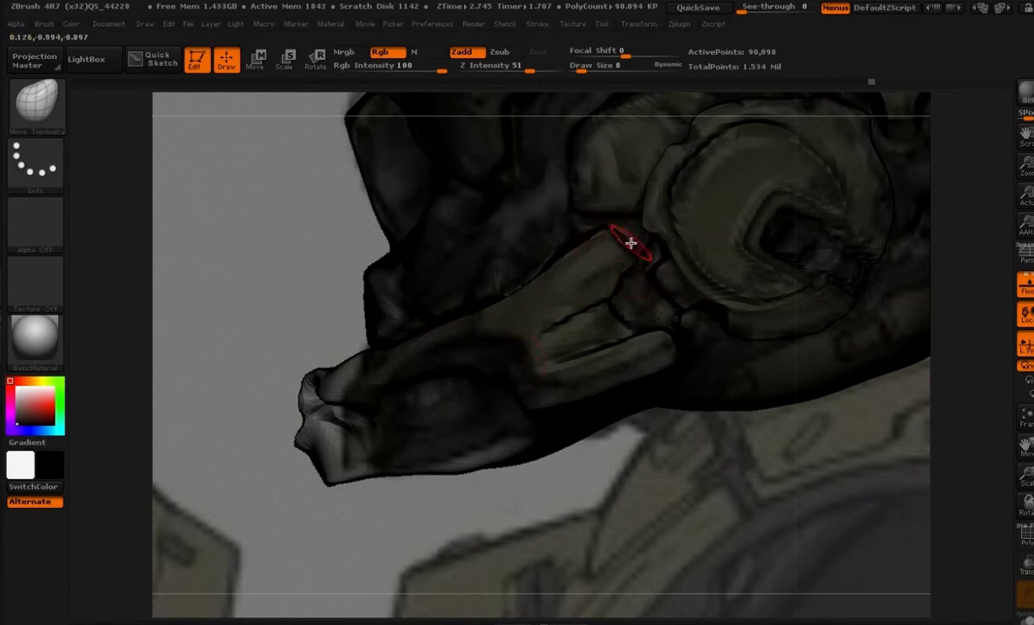
key("space")
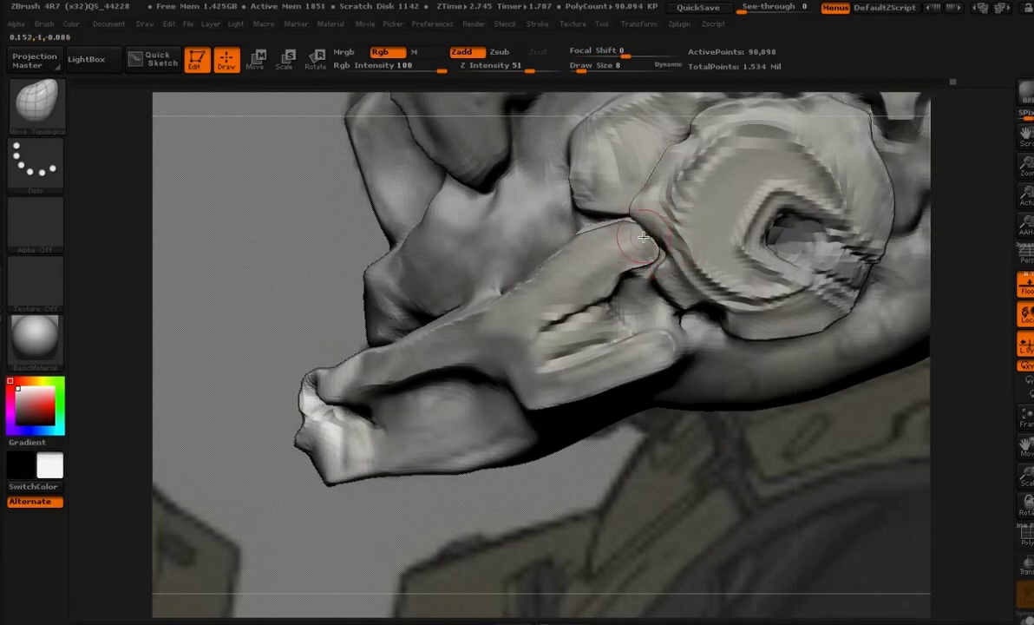
left_click_drag(622, 482, 617, 458, "alt")
left_click_drag(599, 444, 571, 360, "alt")
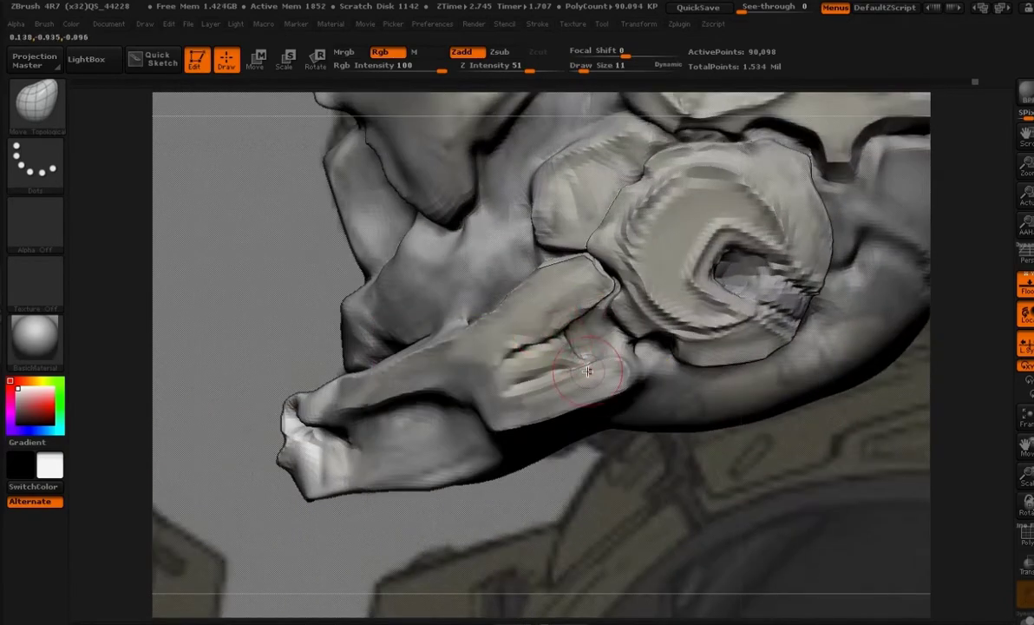
- Pull the rear end of the jaw side plate's lower prong toward the ear disc with Move Topological at draw size 11
left_click_drag(630, 367, 617, 345)
key("space")
left_click_drag(657, 379, 675, 354)
key("space")
key("space")
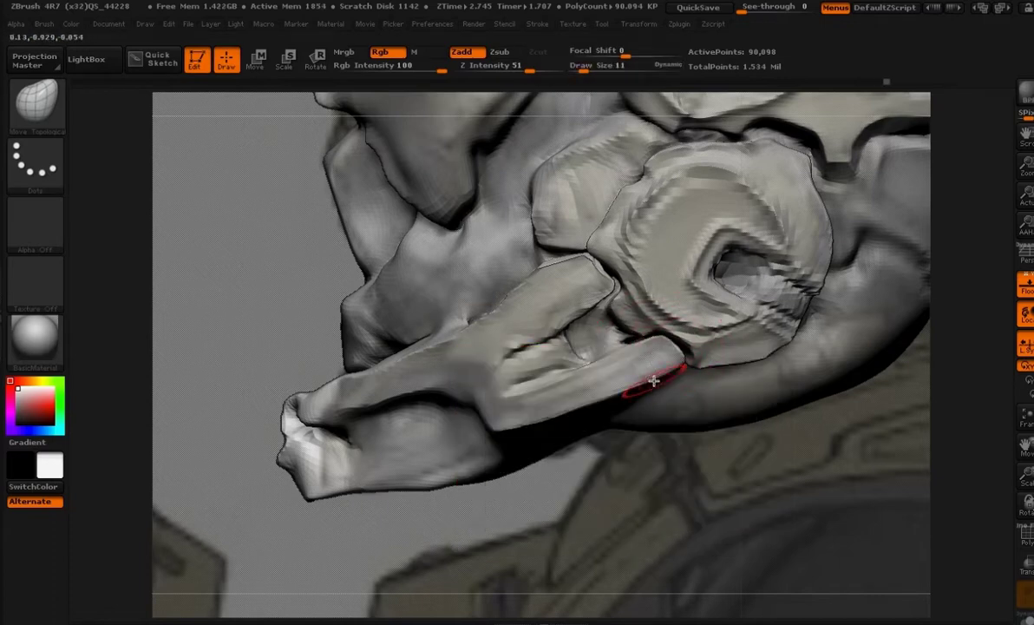
- Shift the lower prong of the jaw side plate up and refine its outline with Move Topological at draw sizes 46 and 17
key("v")
left_click_drag(653, 349, 635, 323)
key("bracketright")
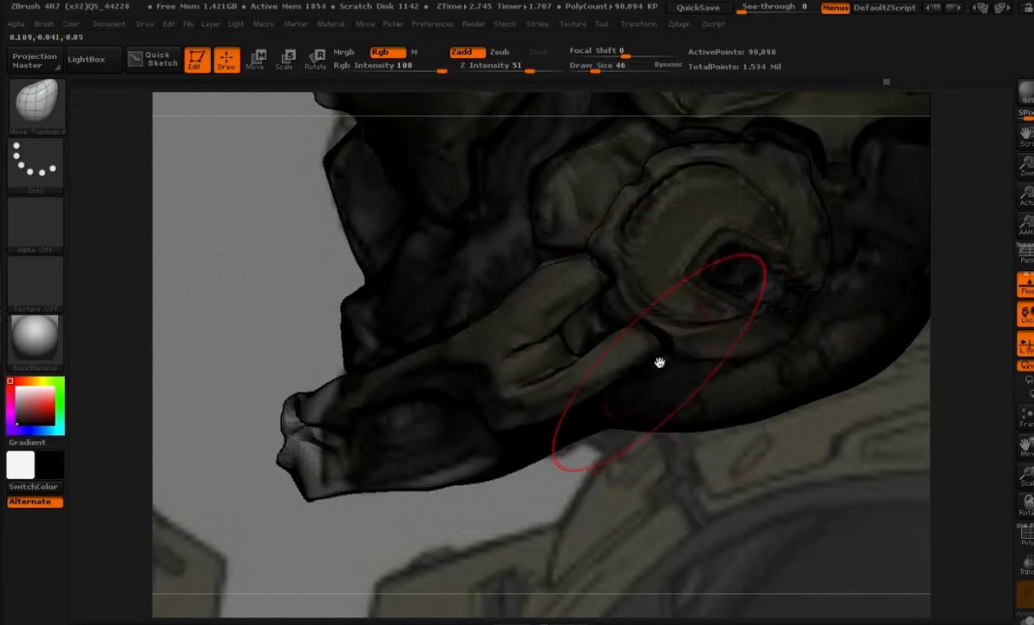
mouse_move(534, 394)
left_mouse_down()
mouse_move(506, 364)
mouse_move(479, 369)
left_mouse_up()
key("space")
key("space")
key("v")
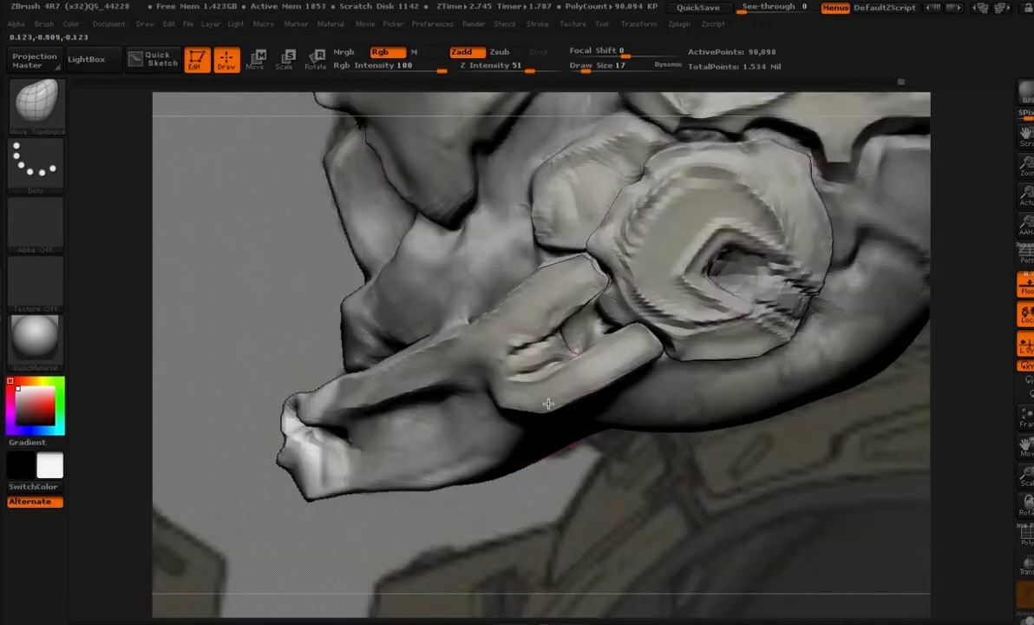
key("v")
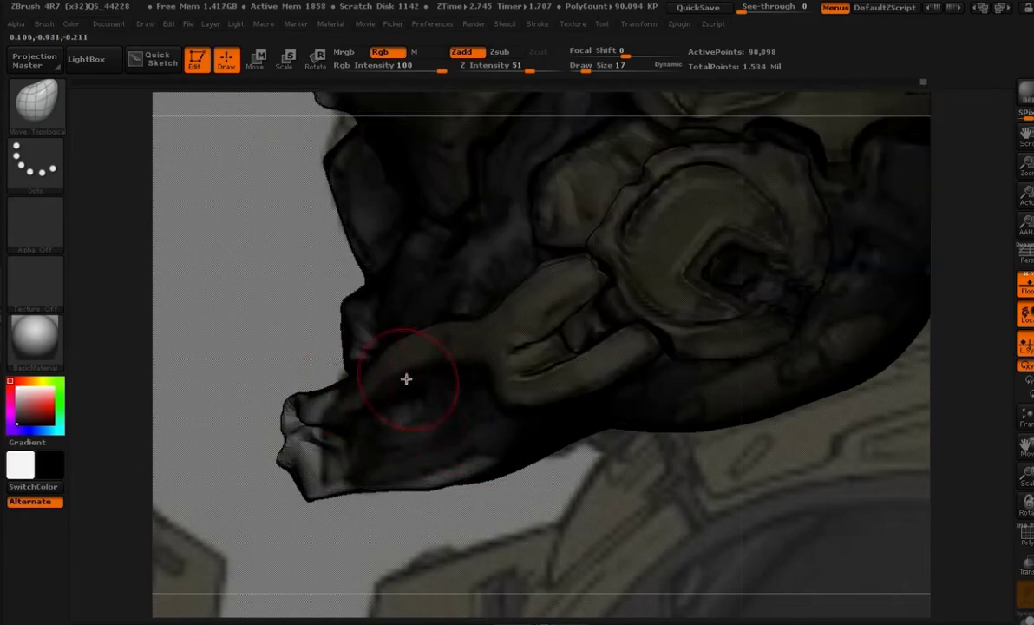
key("v")
- Adjust the jaw guard's outline against the front reference with Move Topological at draw size 21
left_click_drag(565, 490, 469, 447, "alt")
left_click_drag(634, 390, 628, 408, "alt")
mouse_move(488, 287)
left_mouse_down()
mouse_move(474, 297)
mouse_move(486, 345)
left_mouse_up()
key("ctrl+z")
left_click_drag(548, 434, 520, 426)
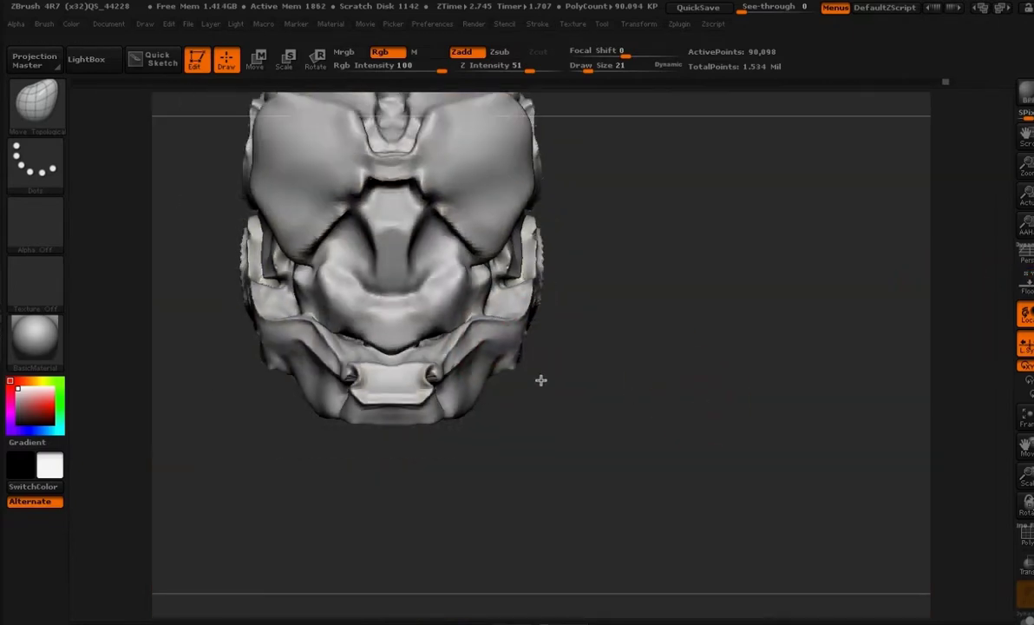
left_click_drag(540, 375, 458, 322)
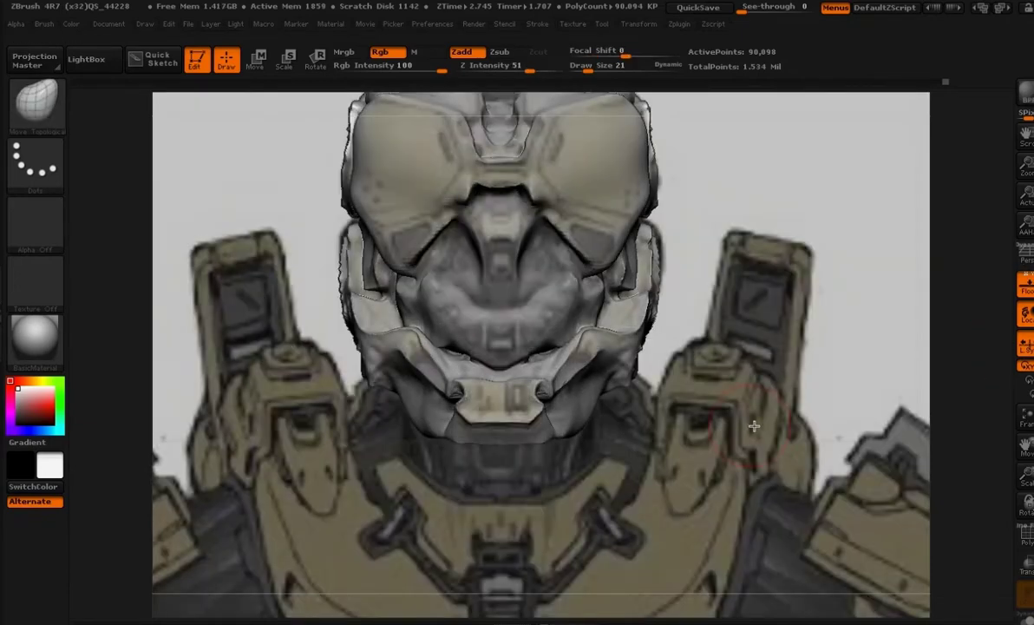
left_click_drag(754, 426, 737, 468, "alt")
key("v")
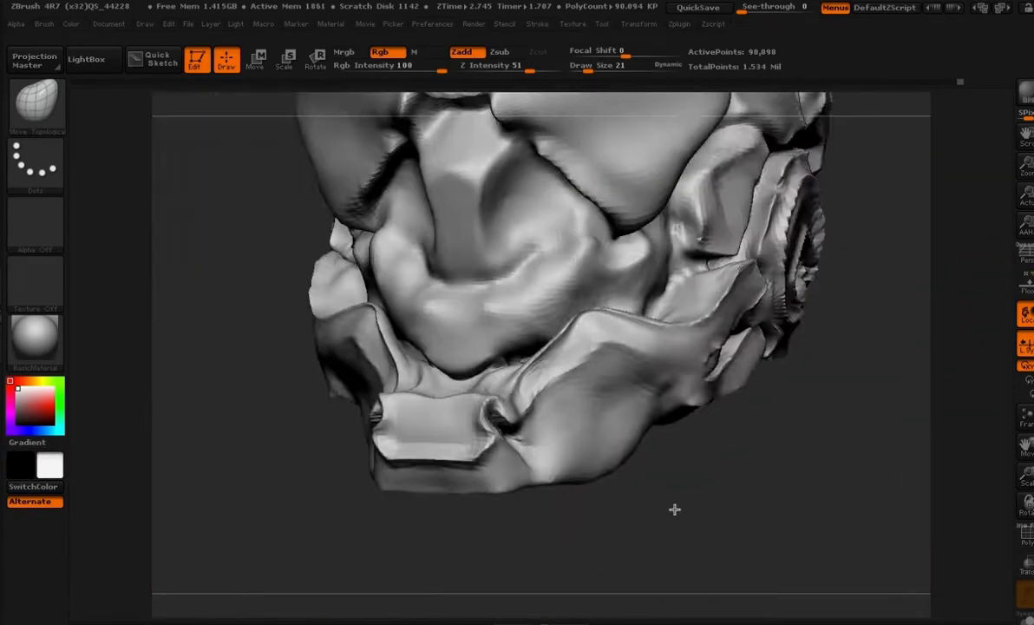
- Build up and smooth the jaw guard's upper rim near the chin plate with ClayBuildup at draw size 12
key("space")
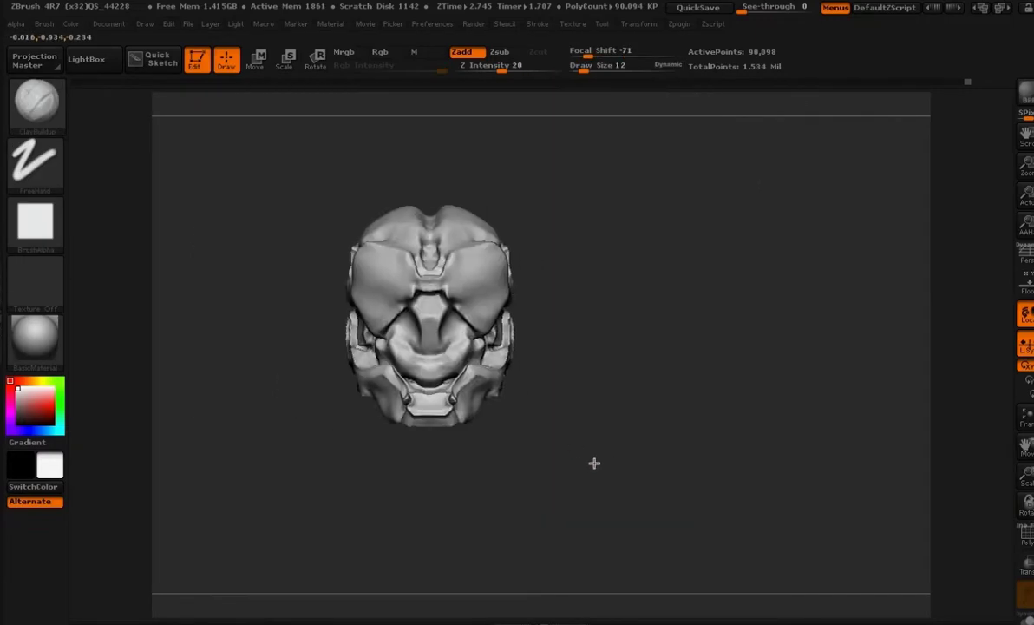
left_click_drag(594, 463, 560, 510)
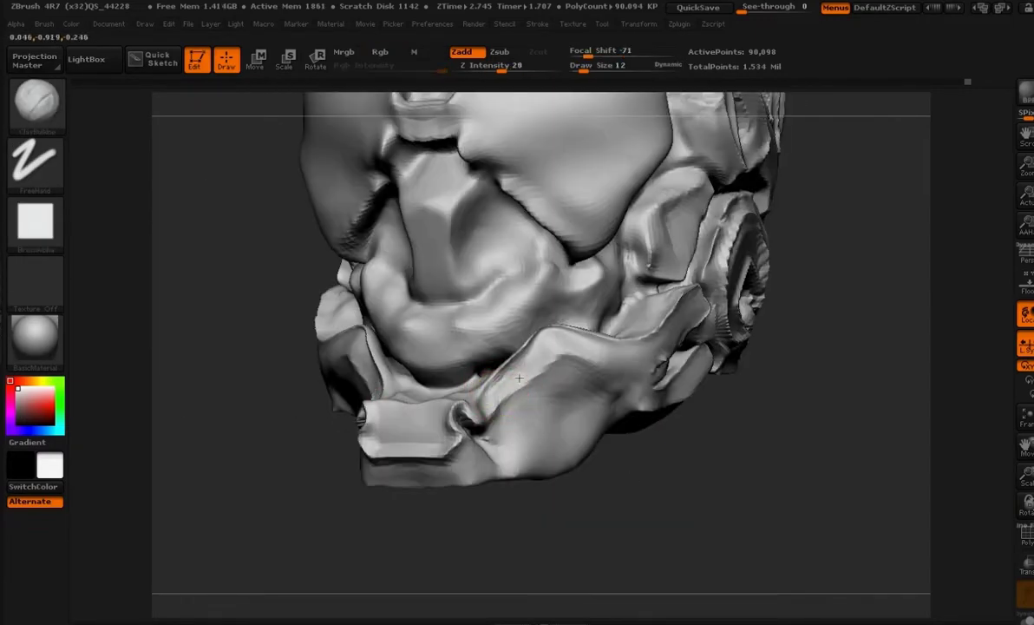
key("shift")
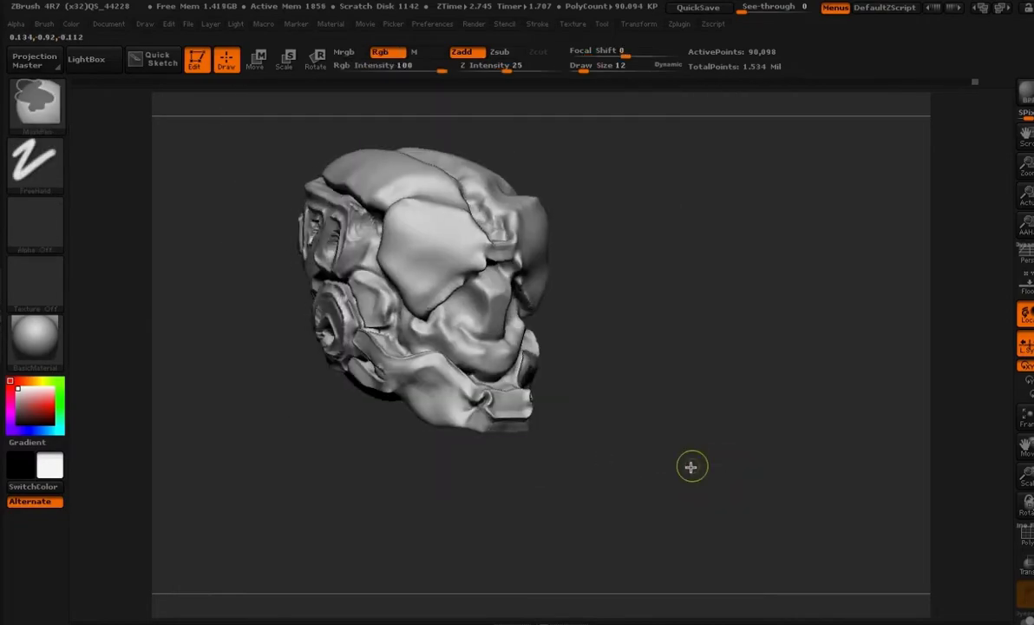
- Sharpen the jaw guard's upper ridge toward the chin plate with Dam_Standard at draw size 9
mouse_move(688, 468)
left_mouse_down()
mouse_move(654, 440)
mouse_move(633, 451)
mouse_move(627, 488)
mouse_move(727, 492)
mouse_move(667, 568)
mouse_move(655, 550)
mouse_move(623, 567)
left_mouse_up()
key("b")
key("d")
key("s")
key("space")
left_click_drag(535, 300, 472, 330)
left_click_drag(496, 291, 464, 345)
left_click_drag(543, 521, 654, 553)
key("shift+d")
mouse_move(574, 529)
left_mouse_down()
mouse_move(568, 501)
mouse_move(538, 526)
mouse_move(626, 506)
mouse_move(522, 419)
mouse_move(513, 471)
mouse_move(643, 471)
mouse_move(694, 486)
left_mouse_up()
- Toggle subtool visibility from the Helmet Sculpt entry in the SubTool list to examine the helmet against the rest of the model
left_click(1033, 316)
left_click_drag(904, 598, 904, 318)
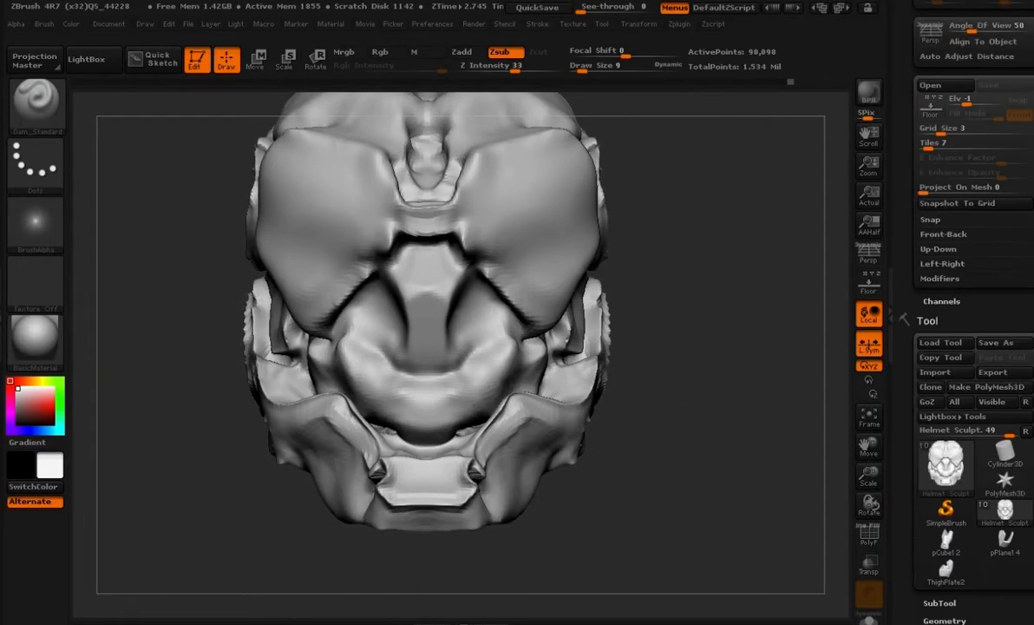
scroll(954, 299, "down", 2)
left_click(939, 562)
left_click(1028, 230)
mouse_move(694, 547)
left_mouse_down("alt")
mouse_move(642, 480)
mouse_move(632, 420)
mouse_move(646, 512)
mouse_move(709, 435)
left_mouse_up("alt")
left_click(1027, 229)
key("f")
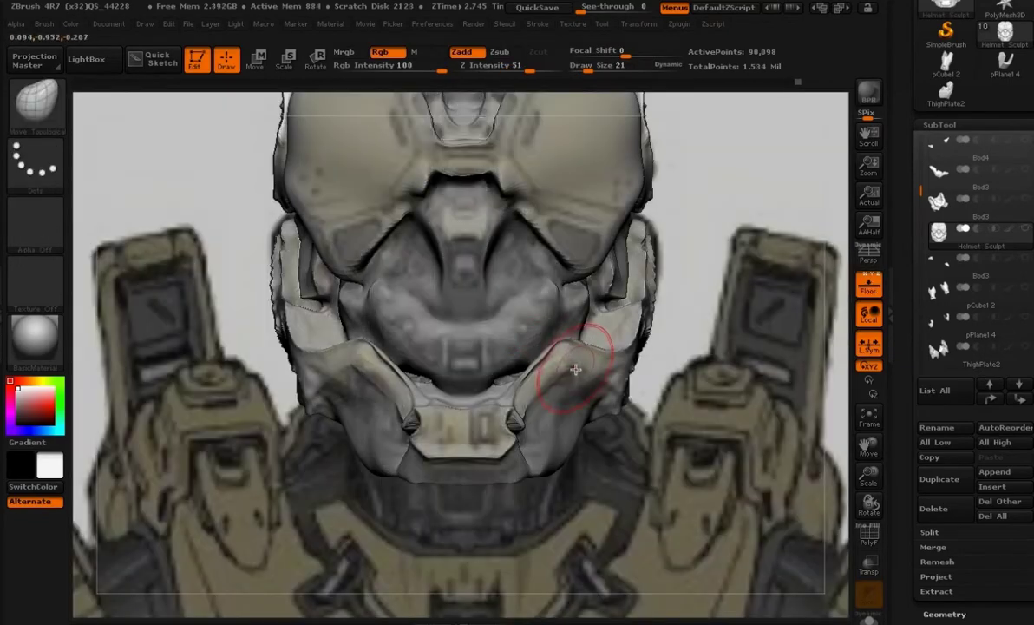
- Carve a crease along the jaw guard's side below its upper ridge with Dam_Standard at draw size 17
mouse_move(685, 403)
left_mouse_down()
mouse_move(668, 434)
mouse_move(541, 387)
left_mouse_up()
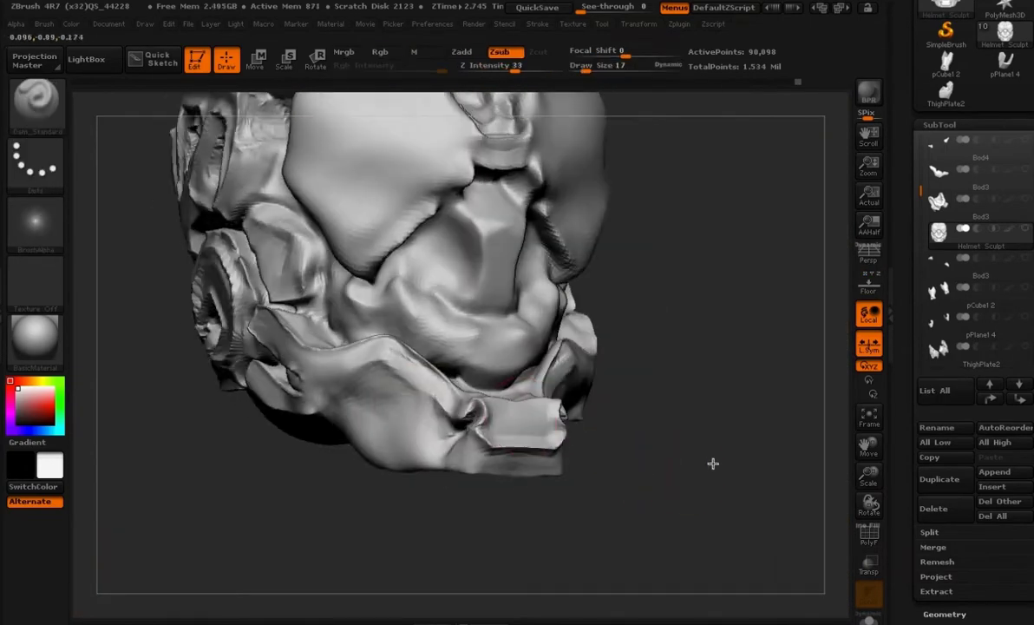
left_click_drag(713, 463, 727, 461)
key("ctrl+z")
mouse_move(339, 397)
left_mouse_down()
mouse_move(434, 383)
mouse_move(473, 425)
left_mouse_up()
key("ctrl+z")
- Push the jaw guard's front corner toward the chin plate with Move Topological at draw size 17
key("b")
key("m")
key("t")
key("space")
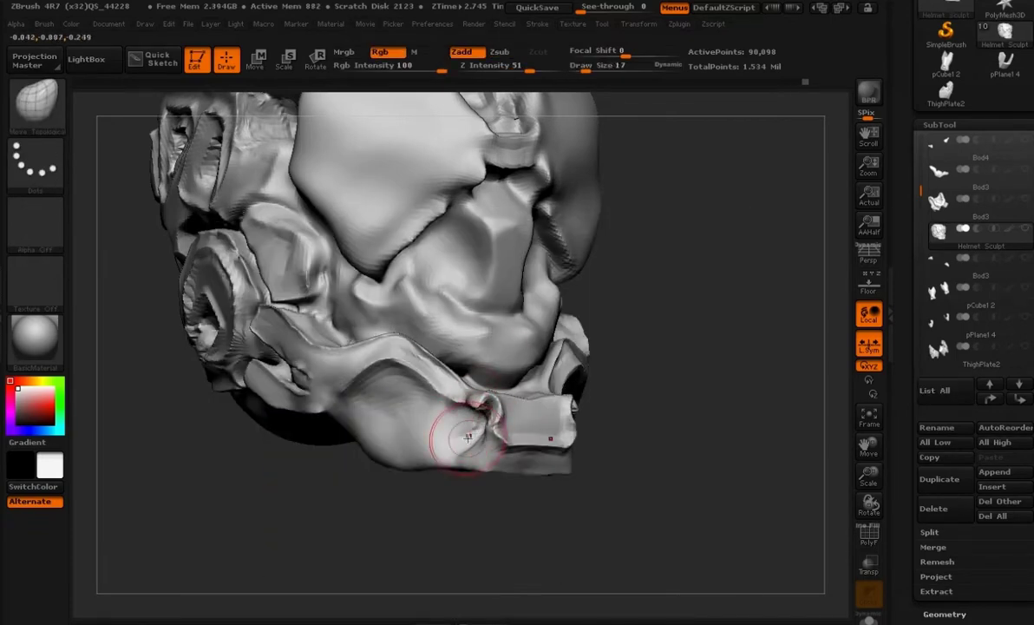
key("space")
left_click(492, 414)
- Cut the seam between the jaw guard and the chin plate's side edge with Dam_Standard at draw size 9
key("b")
key("d")
key("s")
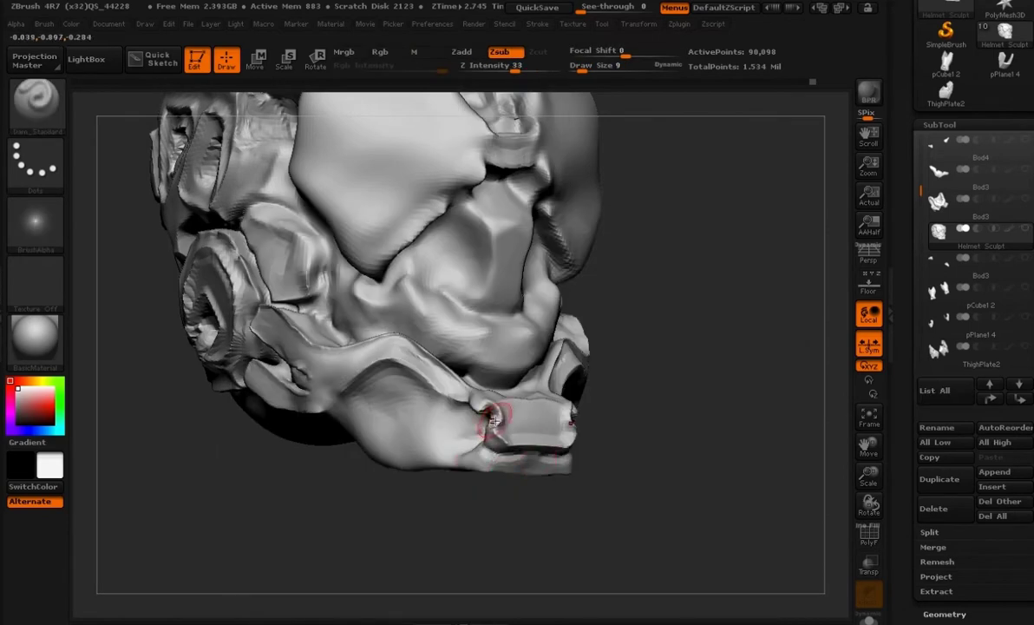
left_click_drag(685, 490, 607, 490, "shift")
- Check the front reference and flatten the surface around the chin plate seam with hPolish at draw size 9
left_click(869, 284)
left_click(870, 285)
mouse_move(734, 483)
left_mouse_down()
mouse_move(480, 403)
mouse_move(489, 451)
mouse_move(547, 456)
mouse_move(468, 414)
left_mouse_up()
key("ctrl+z")
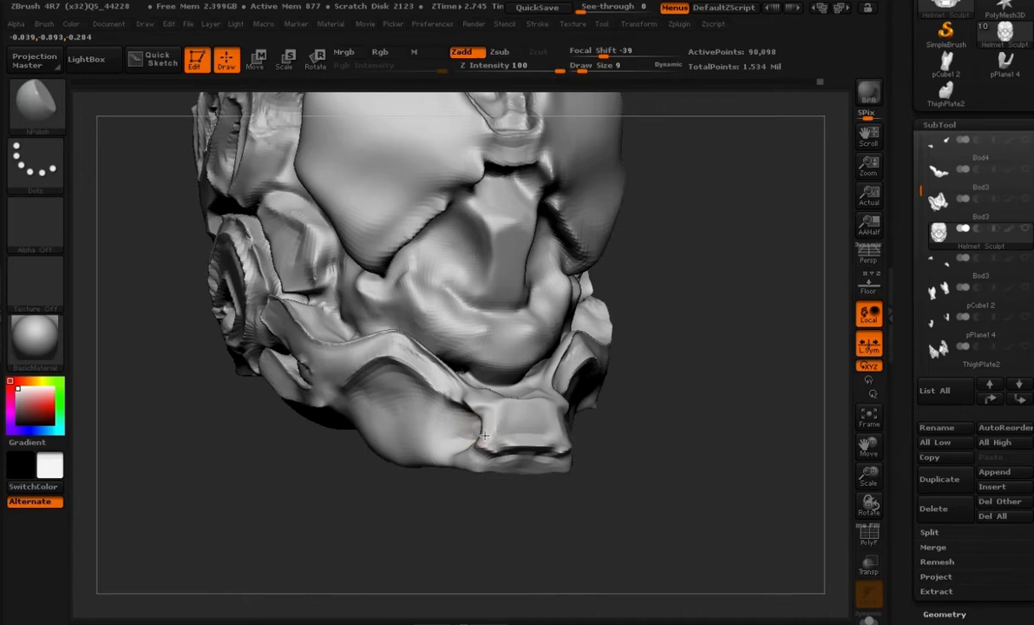
- Carve a crease beside the chin block near the helmet's lower edge with the Dam Standard brush
left_click_drag(608, 524, 502, 516, "shift")
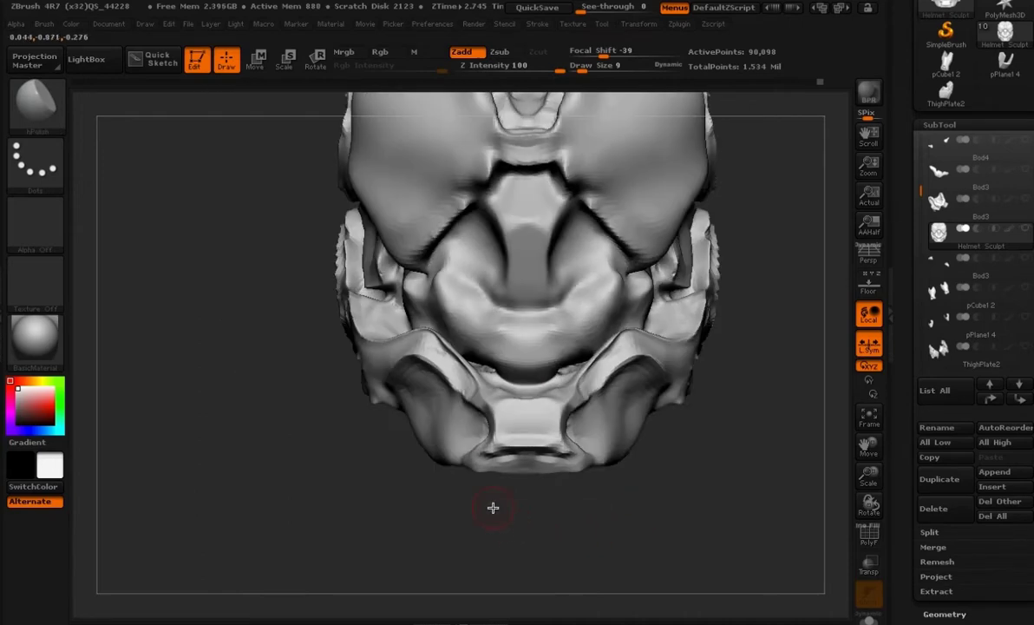
left_click_drag(519, 478, 551, 514)
key("b")
key("d")
key("s")
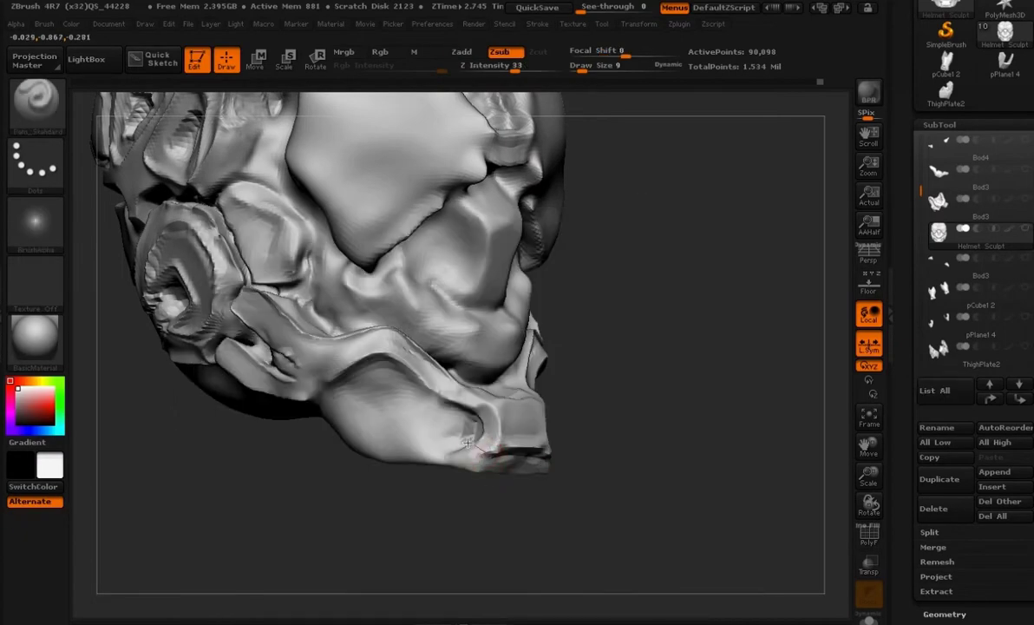
- Flatten the chin block's lower corners with the hPolish brush and reshape them with the Move Topological brush
key("b")
key("h")
key("p")
key("b")
key("m")
key("t")
mouse_move(607, 503)
left_mouse_down()
mouse_move(649, 524)
mouse_move(679, 505)
mouse_move(646, 506)
mouse_move(670, 537)
mouse_move(603, 508)
mouse_move(639, 468)
mouse_move(623, 508)
mouse_move(655, 528)
mouse_move(643, 523)
left_mouse_up()
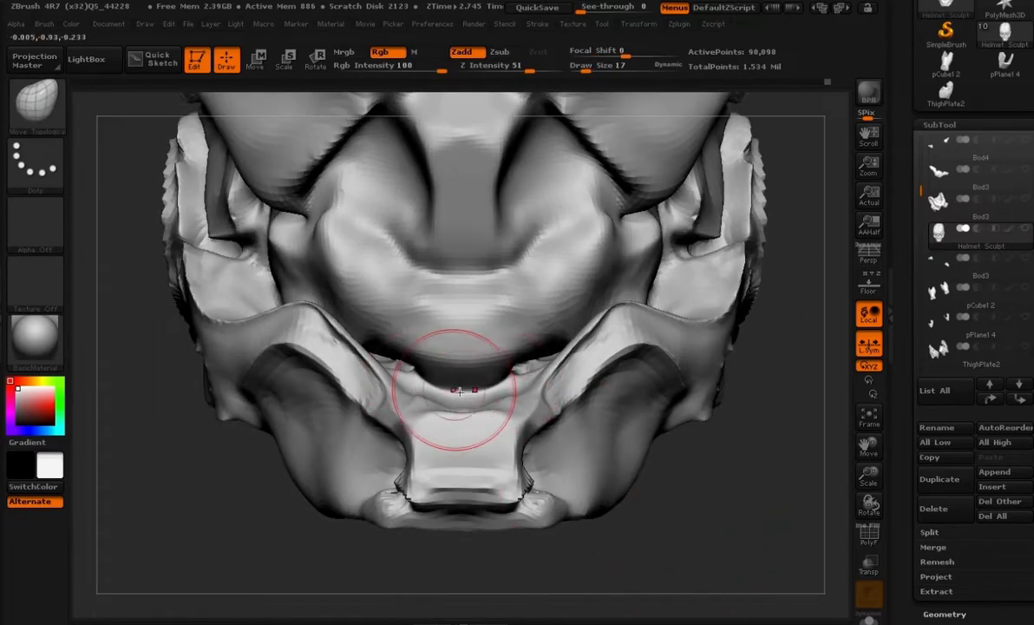
- Compare the helmet's face with the front reference image and quick save the project
key("b")
key("d")
key("s")
left_click_drag(703, 493, 648, 473, "alt")
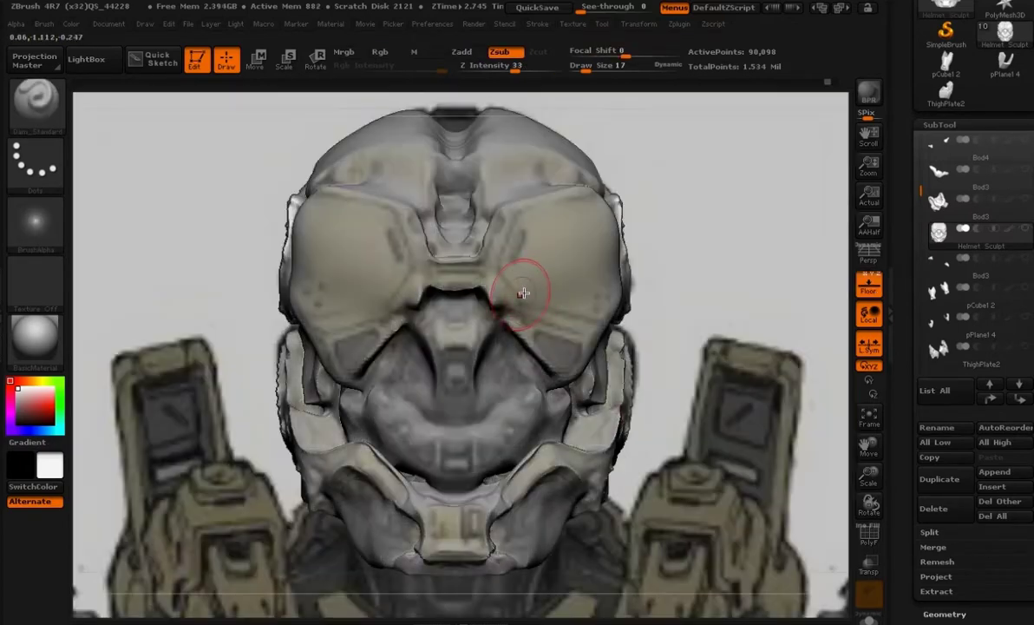
key("shift")
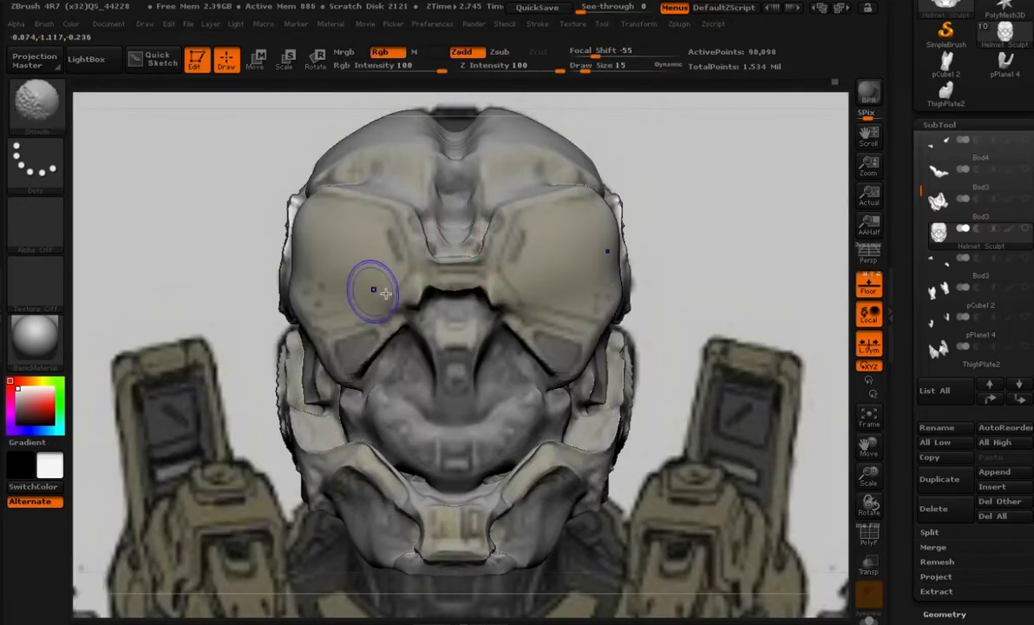
left_click(537, 7)
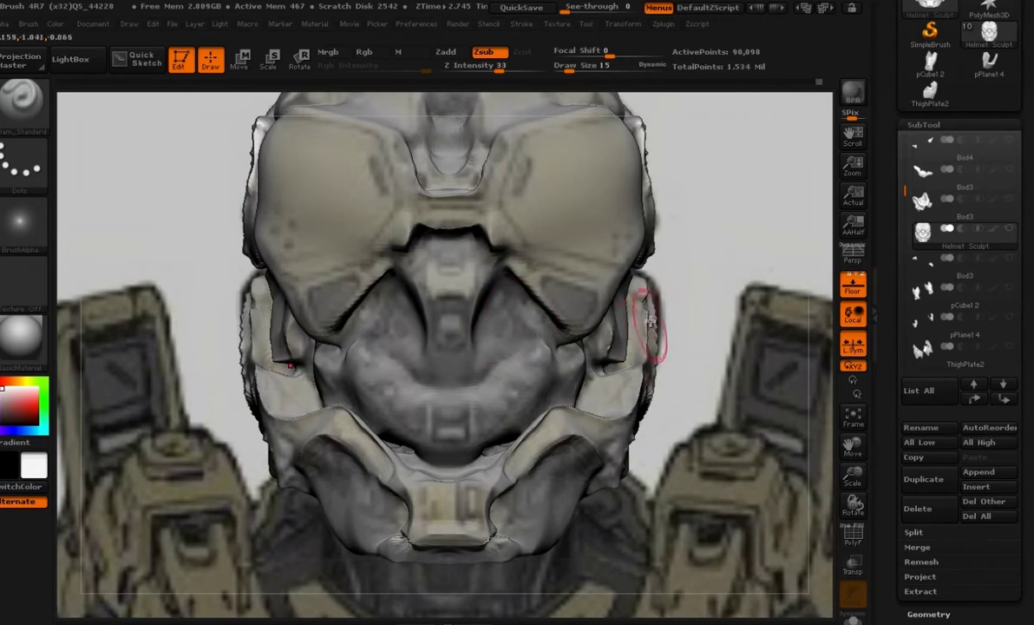
- Match the visor's front silhouette to the side reference with the Move Topological brush at draw size 25
left_click_drag(744, 264, 670, 311, "alt")
left_click_drag(402, 325, 416, 328, "shift")
mouse_move(642, 299)
left_mouse_down("alt")
mouse_move(618, 286)
mouse_move(625, 347)
left_mouse_up("alt")
key("space")
left_click(489, 286)
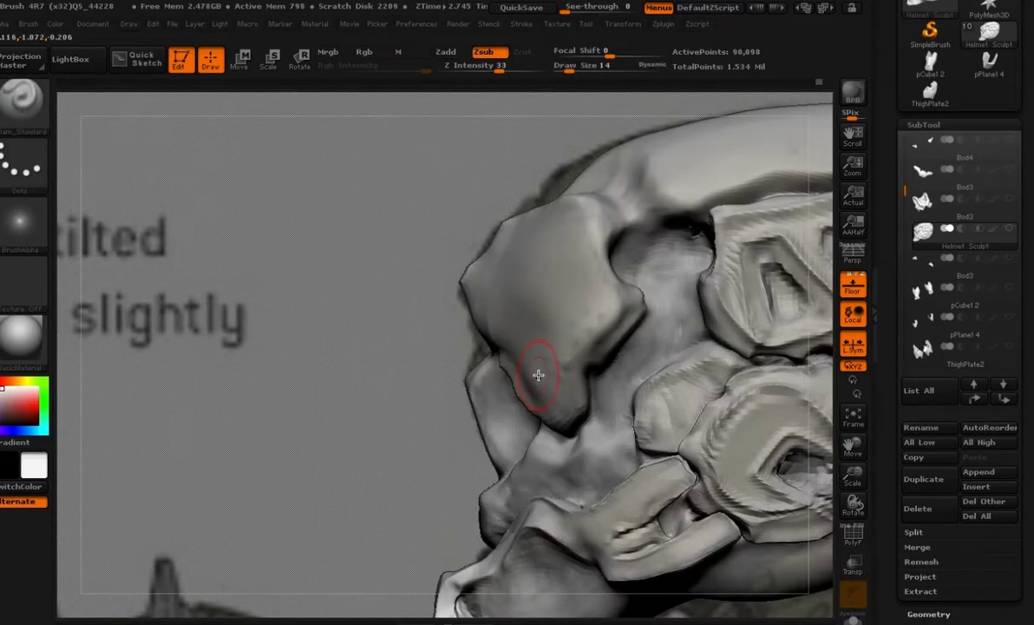
key("space")
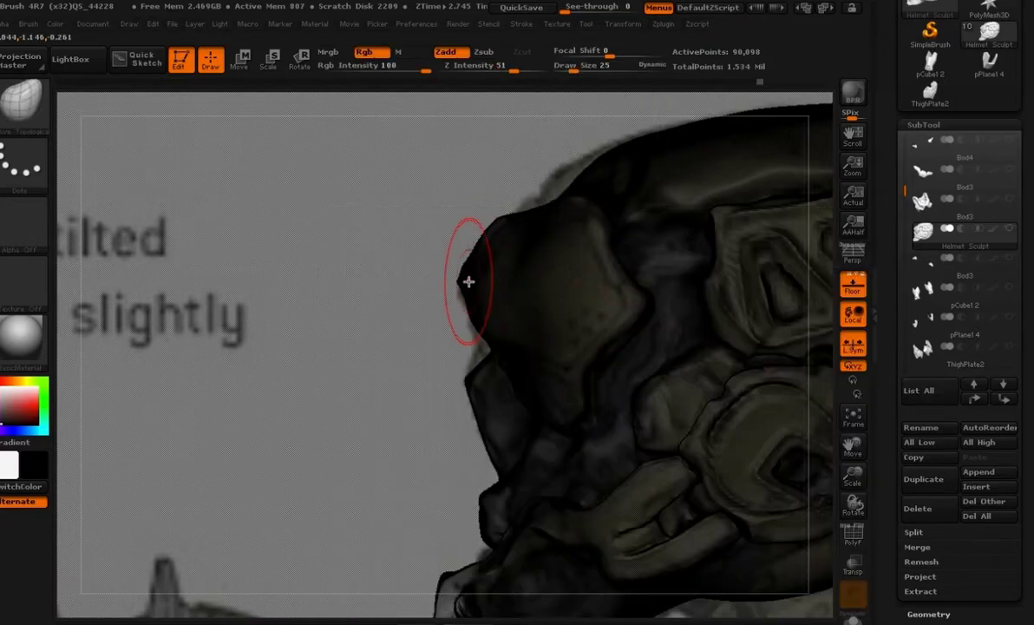
mouse_move(386, 299)
left_mouse_down("alt")
mouse_move(374, 349)
mouse_move(382, 381)
left_mouse_up("alt")
left_click_drag(472, 249, 457, 304, "shift")
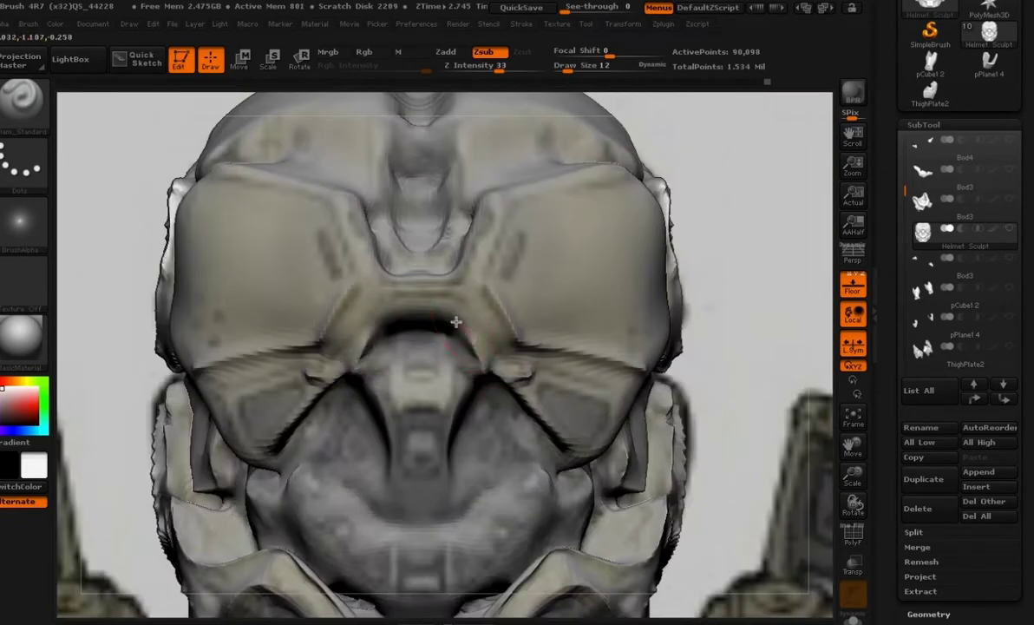
- Carve the creases under the visor bridge and around the lower visor plates with Dam Standard at draw size 12
left_click_drag(456, 322, 543, 391)
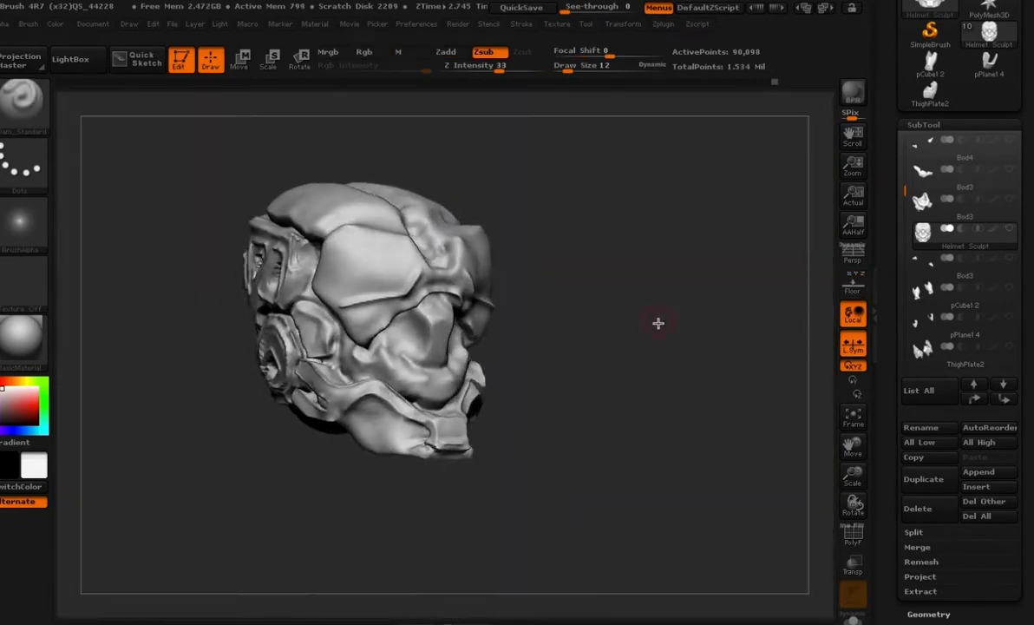
left_click_drag(658, 324, 616, 345)
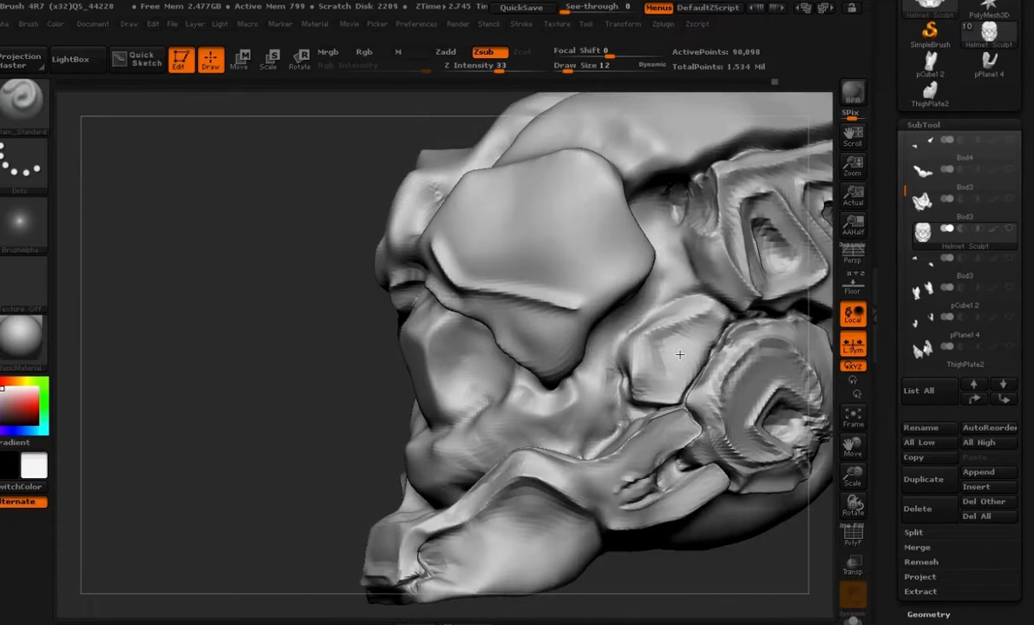
mouse_move(369, 373)
left_mouse_down()
mouse_move(321, 377)
mouse_move(388, 369)
mouse_move(447, 394)
left_mouse_up()
- Build up the visor bridge with the Clay brush at draw size 12 and compare the helmet with the side reference
key("b")
key("c")
key("l")
left_click_drag(406, 263, 380, 265)
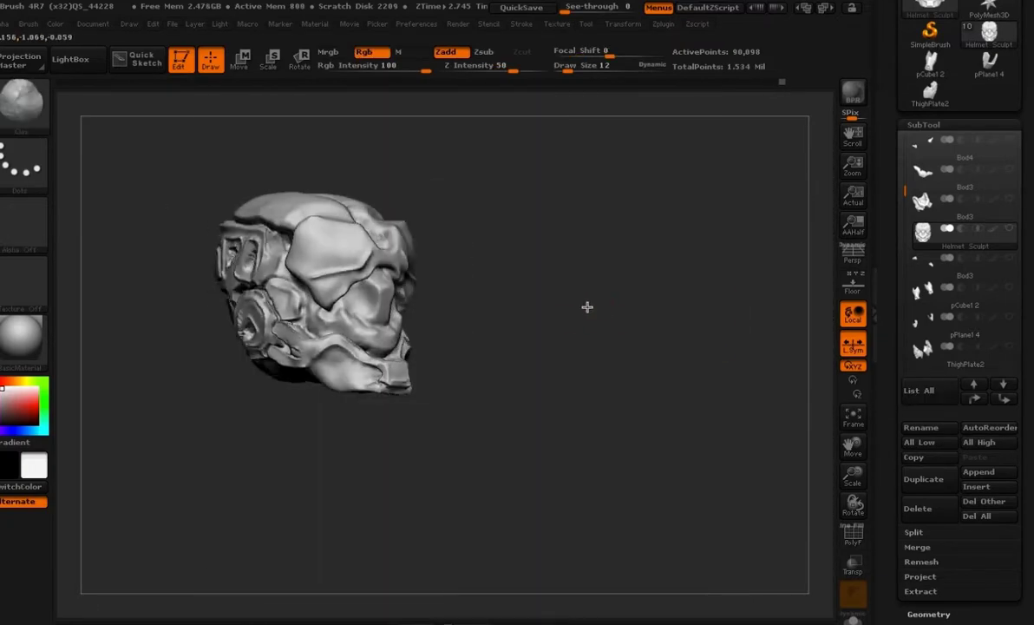
mouse_move(587, 308)
left_mouse_down()
mouse_move(522, 353)
mouse_move(539, 319)
mouse_move(521, 364)
left_mouse_up()
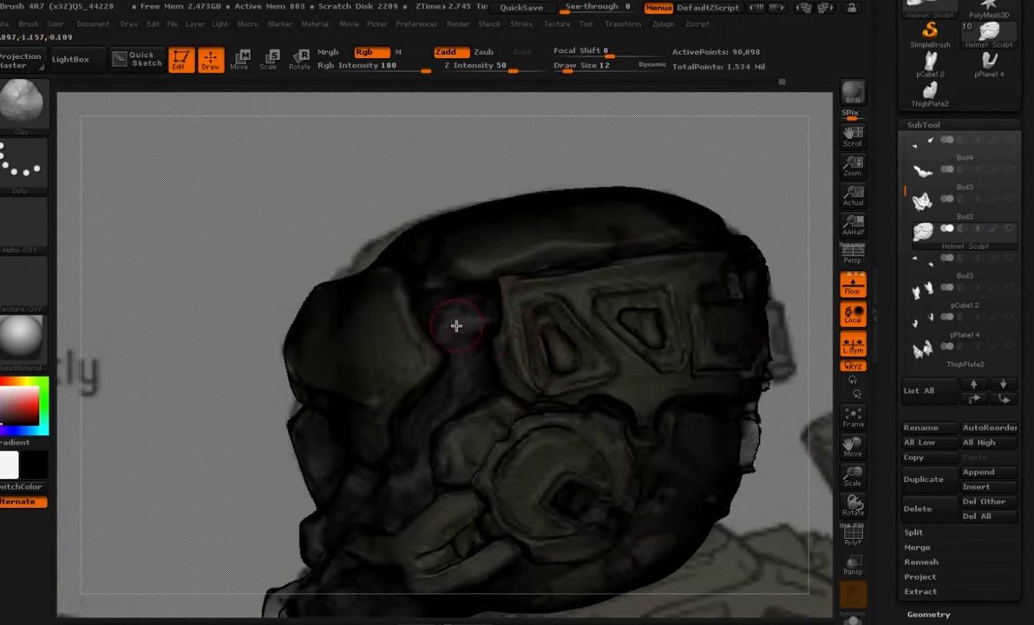
key("v")
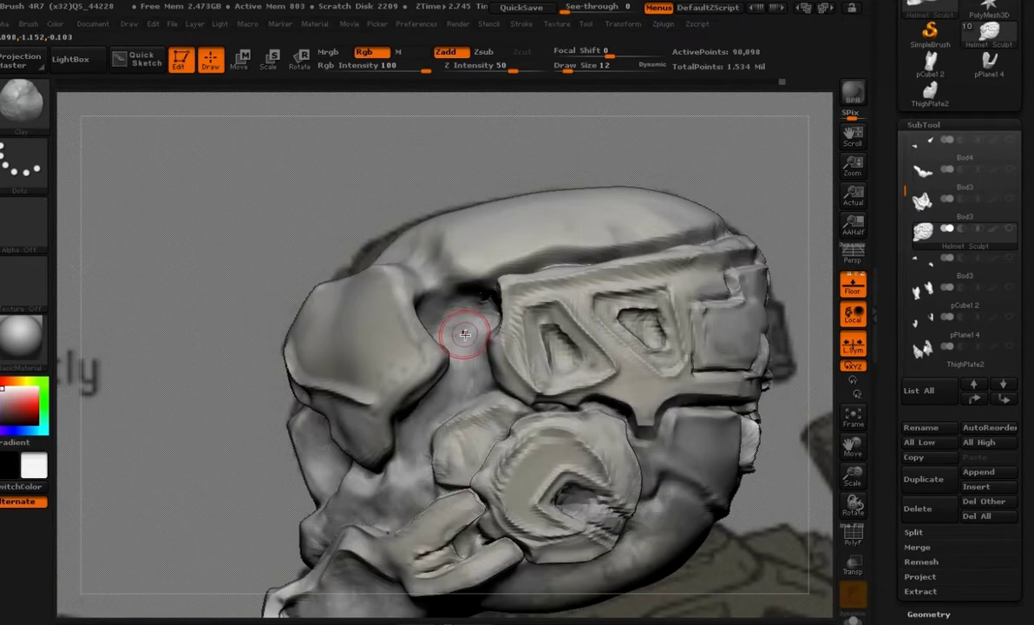
key("b")
key("i")
key("s")
left_click(378, 215)
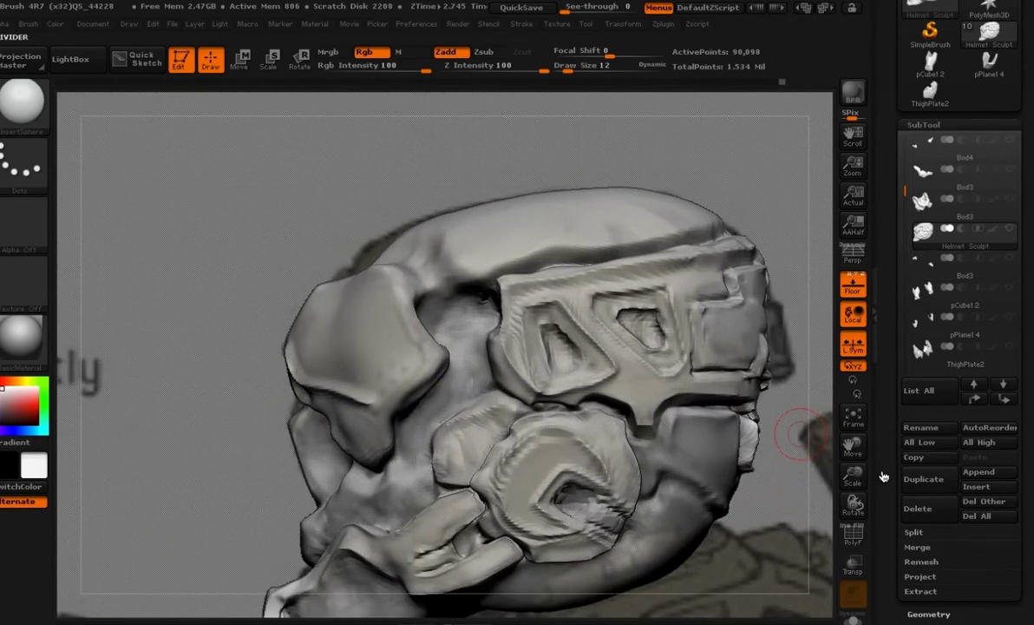
- Append a Sphere3D as a new subtool and scale it down to a small ball against the helmet
left_click(979, 471)
left_click(441, 385)
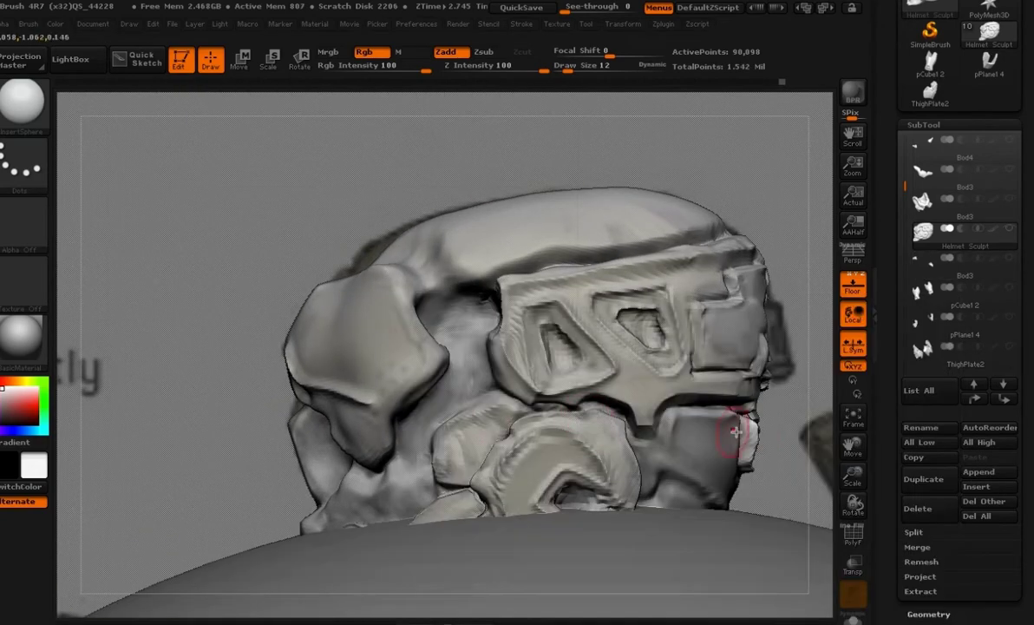
key("e")
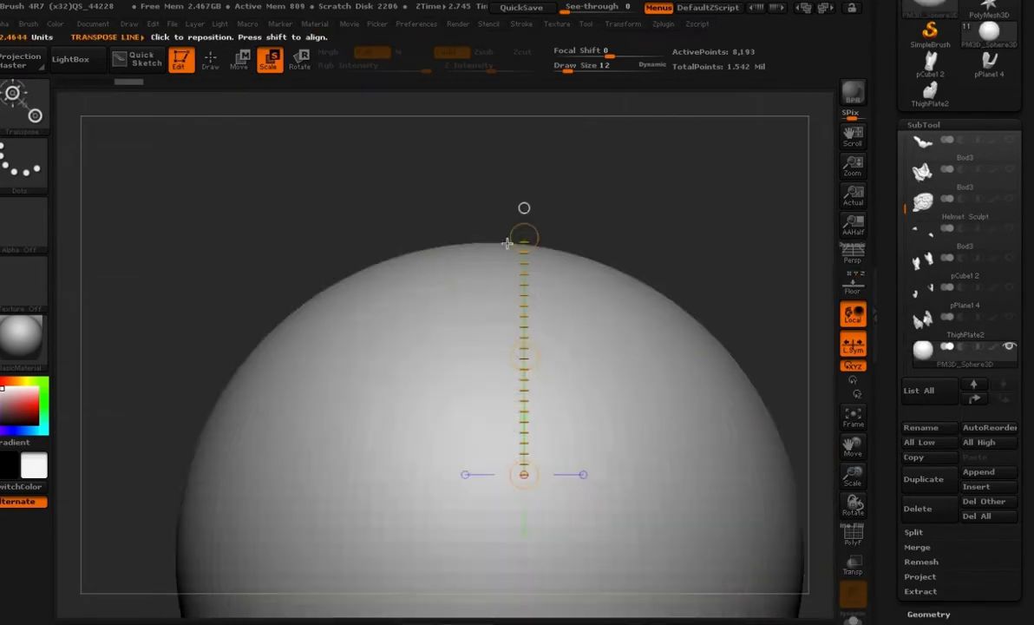
left_click_drag(513, 241, 510, 418)
scroll(902, 248, "up", 3)
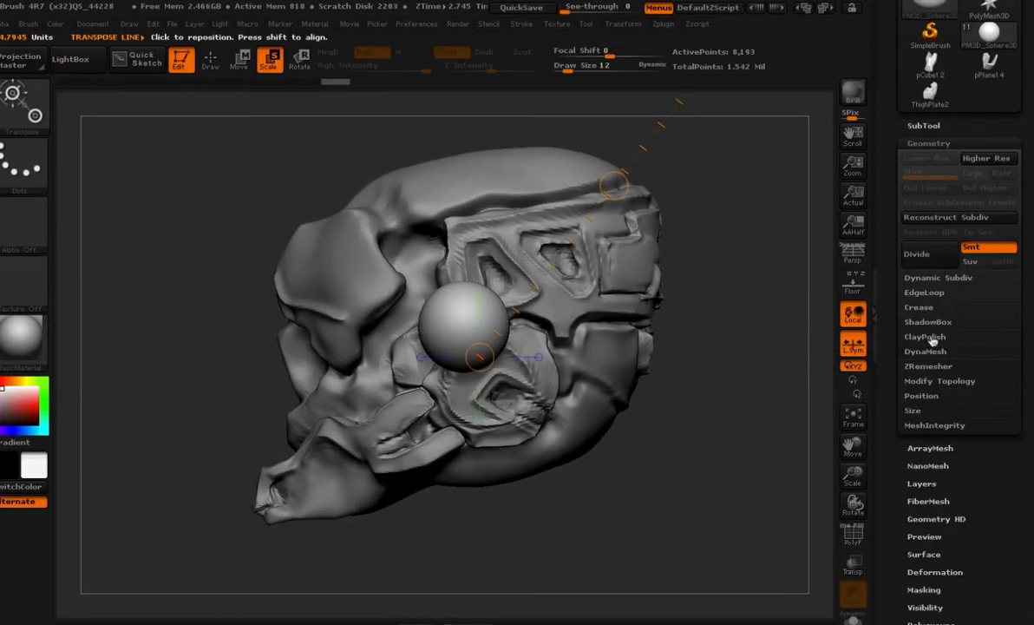
- Show the sphere's DynaMesh settings and move the sphere into the gap between the visor and the side panel
left_click(926, 351)
key("q")
key("space")
key("w")
left_click_drag(455, 318, 456, 221, "shift")
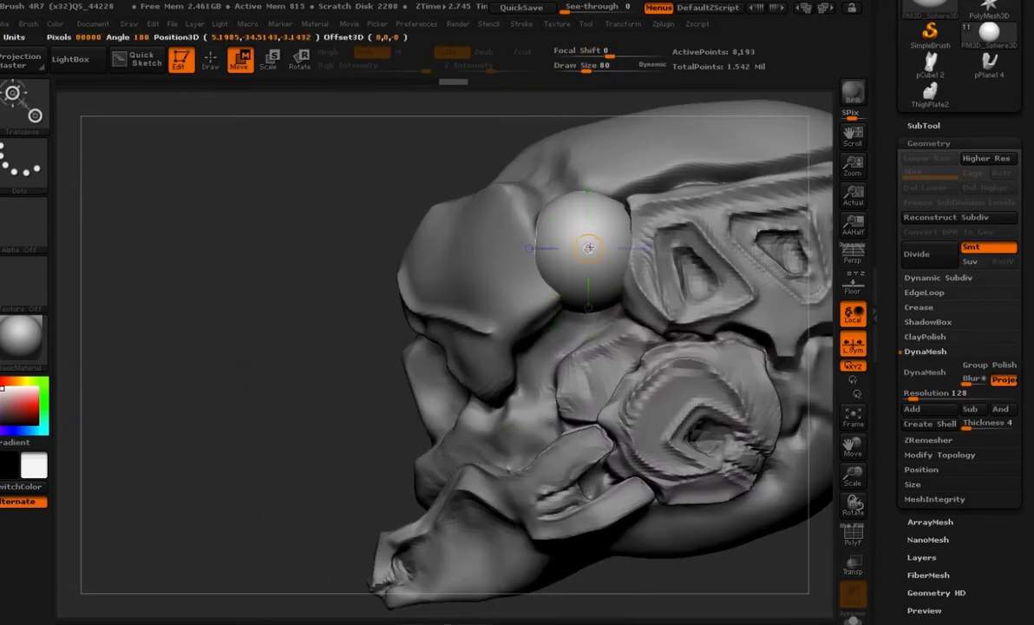
- Shrink the sphere and stretch it with Move Topological into a short bar bridging the gap, following the side reference
key("e")
mouse_move(589, 307)
left_mouse_down()
mouse_move(589, 282)
mouse_move(615, 253)
mouse_move(607, 261)
left_mouse_up()
key("q")
key("space")
key("b")
key("m")
key("t")
mouse_move(568, 229)
left_mouse_down()
mouse_move(553, 228)
mouse_move(645, 229)
left_mouse_up()
left_click_drag(338, 392, 369, 390)
left_click_drag(733, 529, 684, 486, "alt")
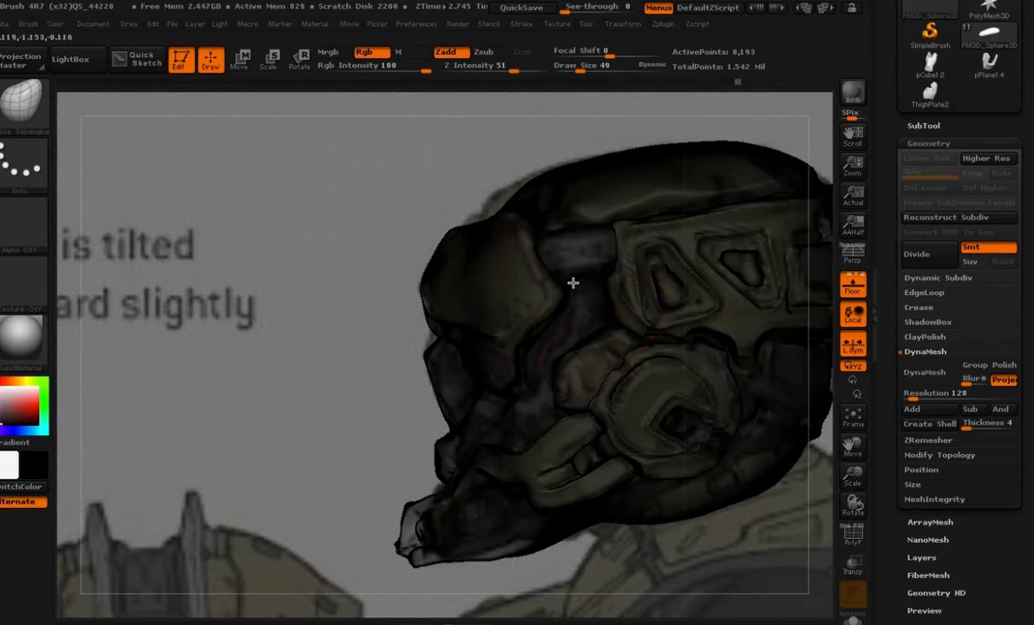
left_click_drag(553, 268, 548, 301)
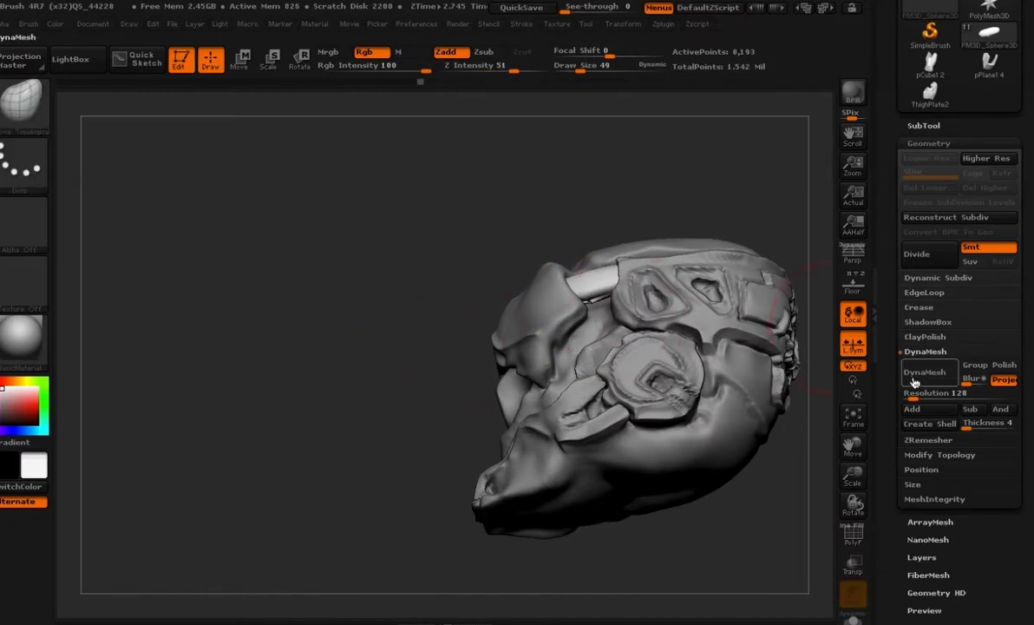
- Remesh the bar with DynaMesh at resolution 128 and show the subtool merge options
left_click(924, 372)
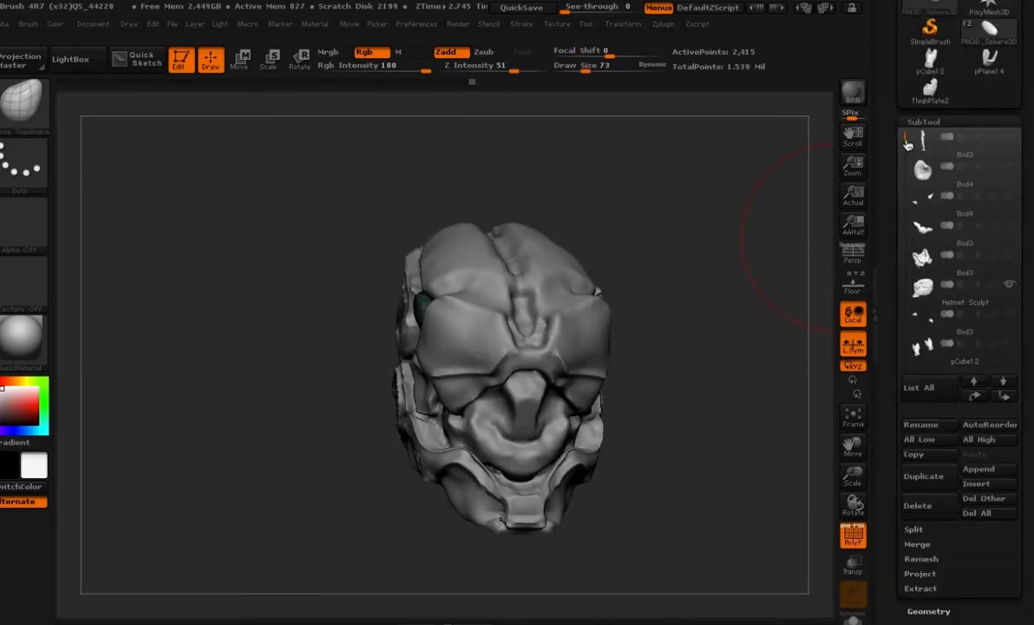
left_click(917, 544)
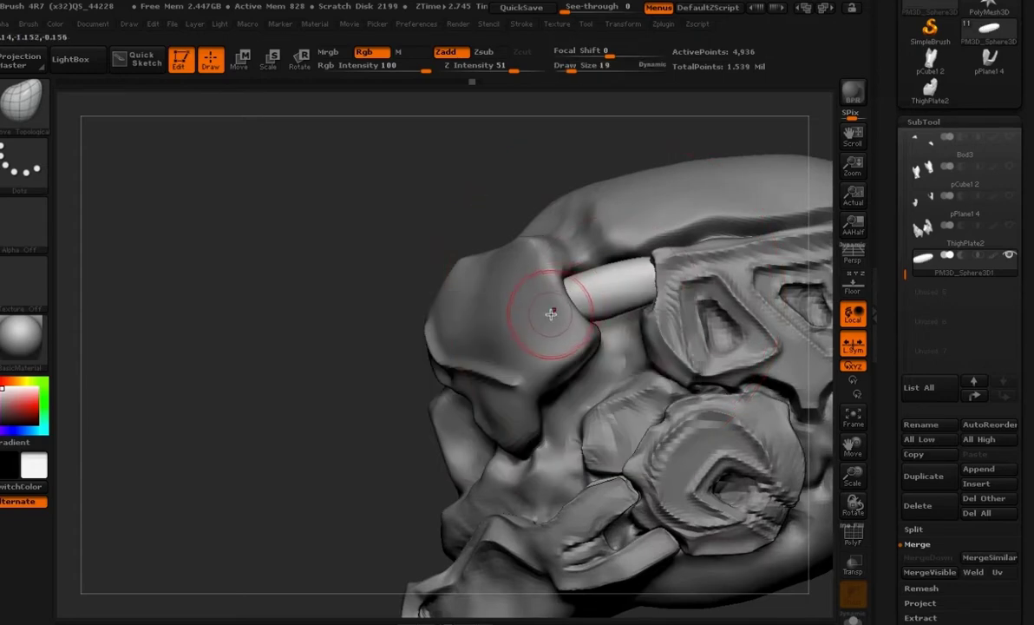
mouse_move(383, 260)
left_mouse_down("alt")
mouse_move(304, 342)
mouse_move(403, 255)
left_mouse_up("alt")
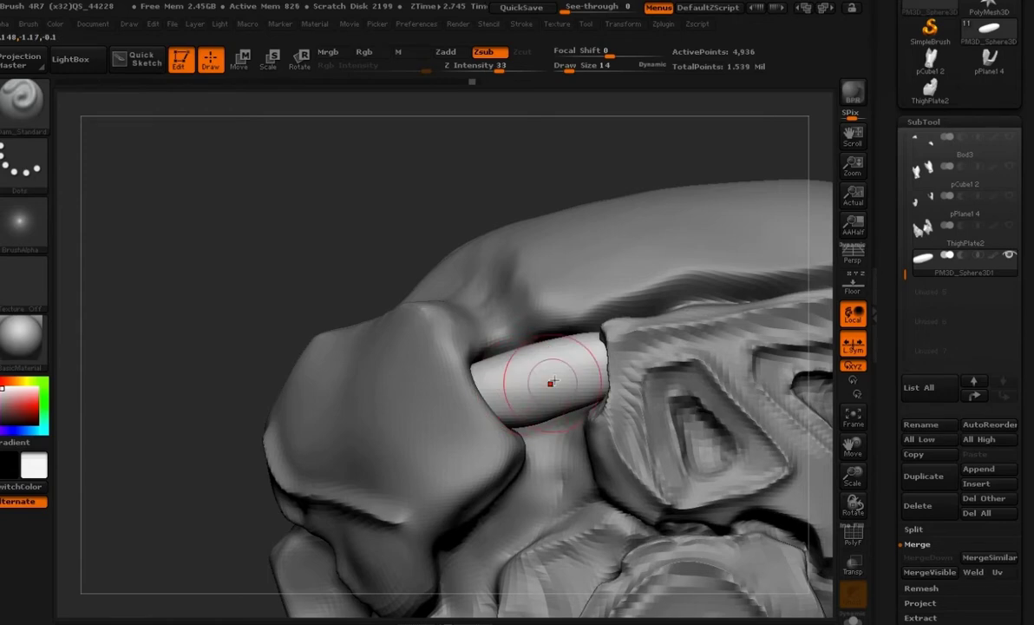
- Carve a rectangular recess into the middle of the bar with the ClayBuildup brush at draw size 9
key("b")
key("c")
key("b")
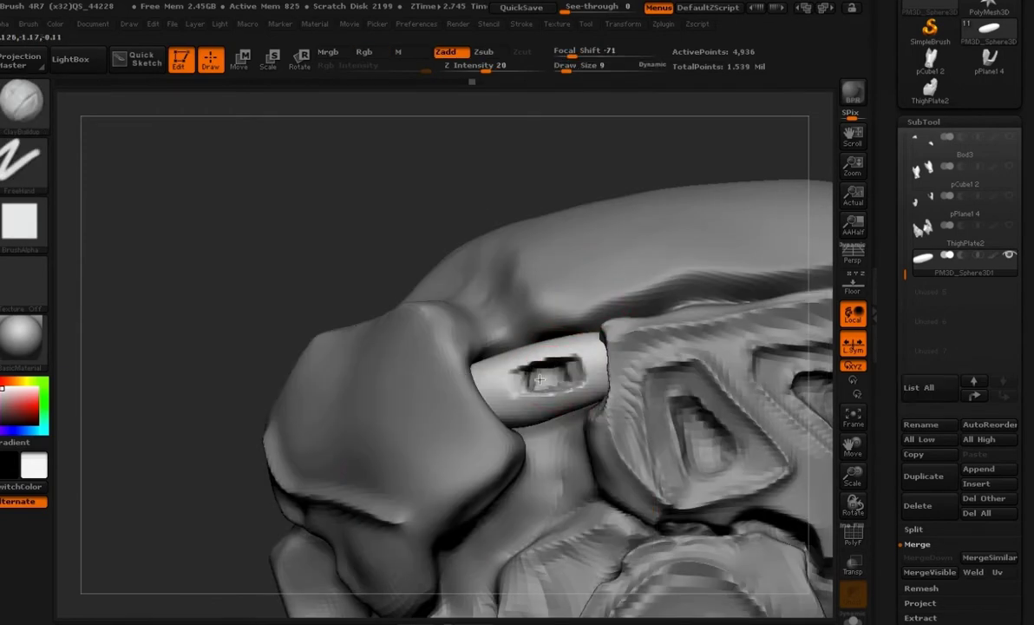
left_click_drag(564, 371, 524, 375)
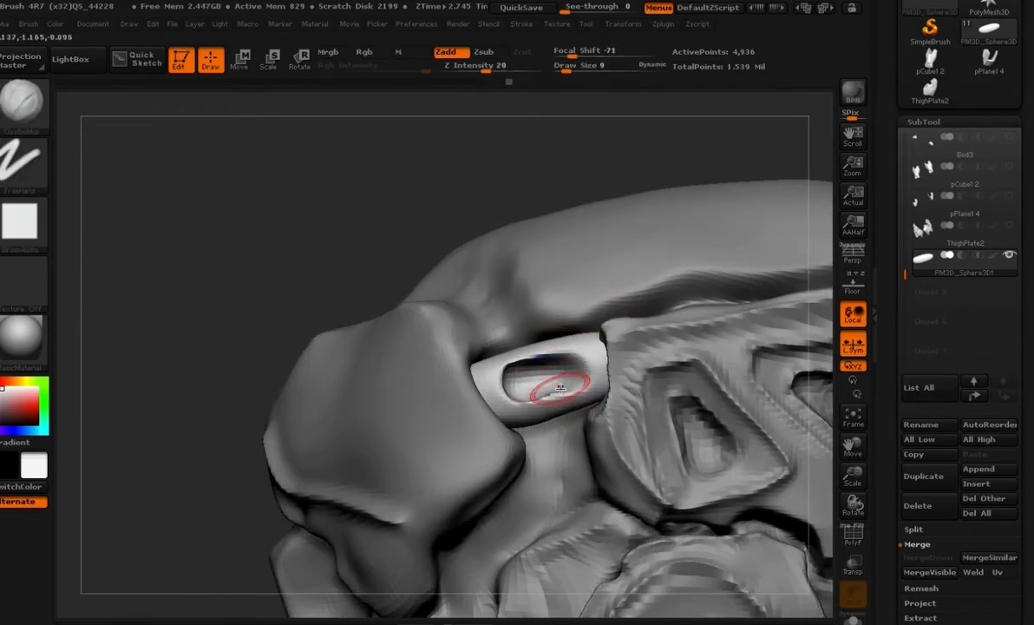
- Notch the recess rim with Dam Standard and build up a raised block inside it at draw size 7
key("space")
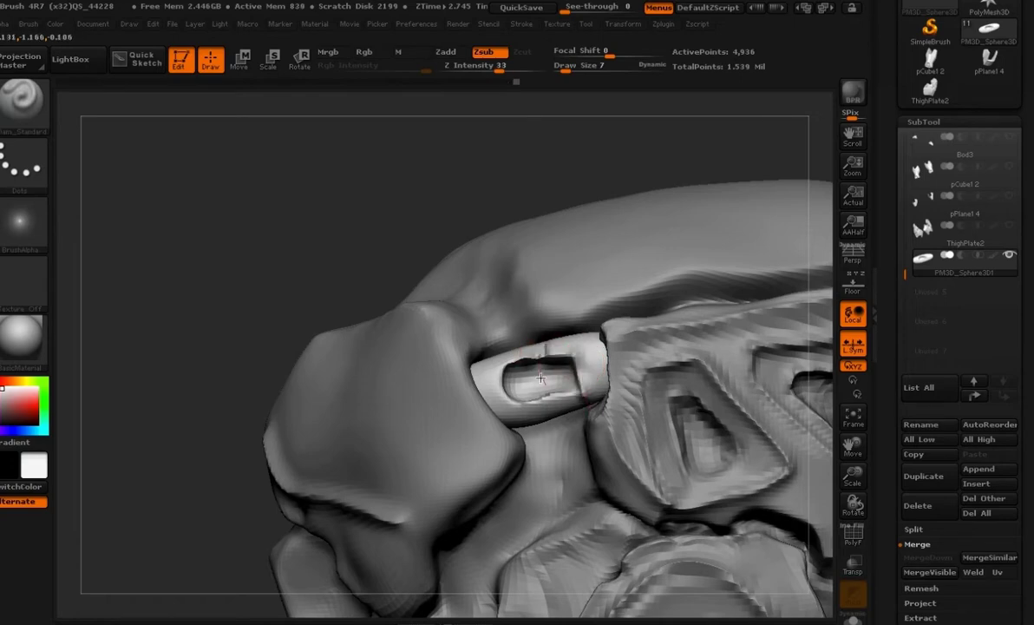
left_click_drag(574, 400, 533, 412)
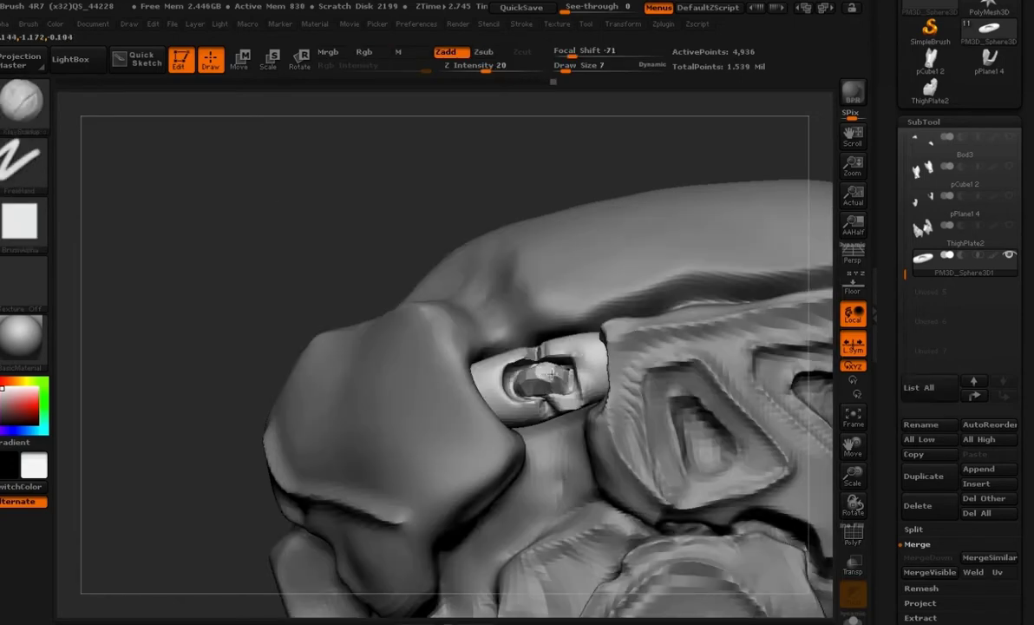
left_click_drag(550, 373, 515, 378)
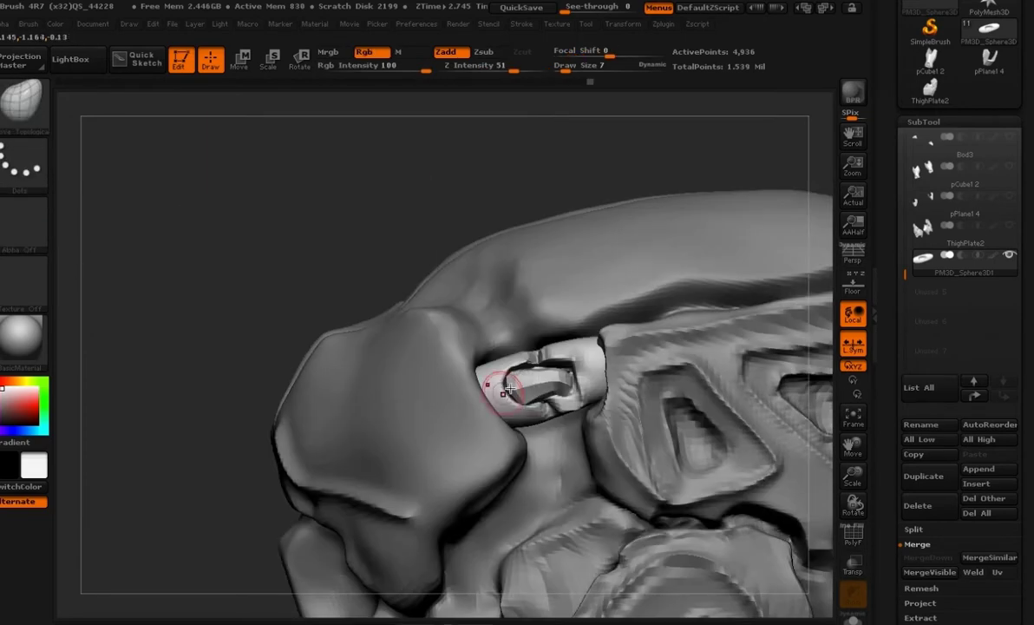
mouse_move(509, 389)
left_mouse_down("shift")
mouse_move(576, 394)
mouse_move(553, 382)
left_mouse_up("shift")
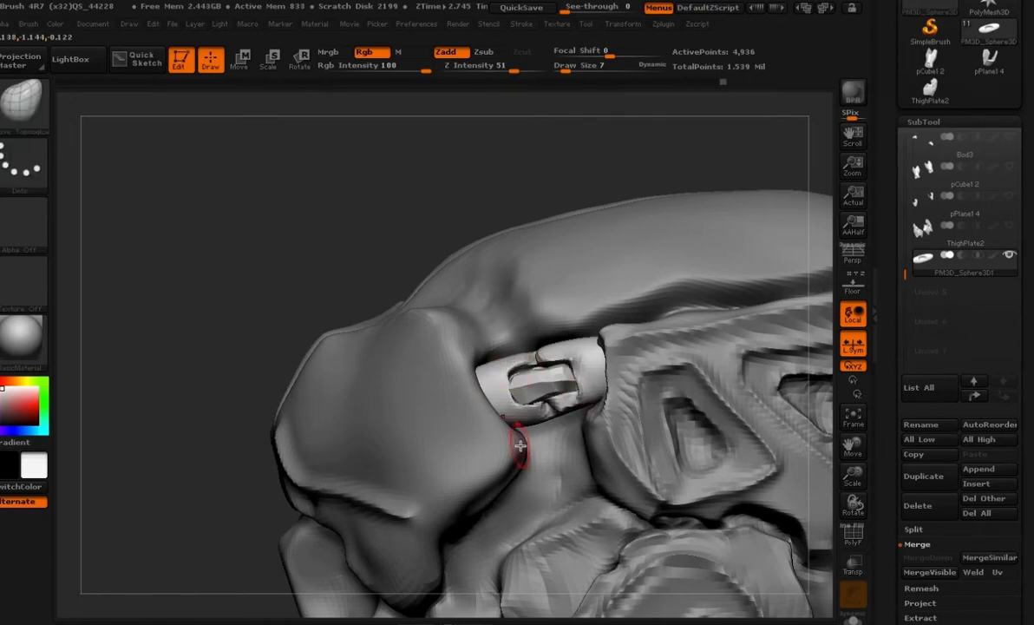
- Carve panel lines around the bar's frame with the Dam Standard brush at draw size 7
key("b")
key("d")
key("s")
left_click_drag(470, 374, 488, 372, "shift")
left_click_drag(592, 355, 593, 387)
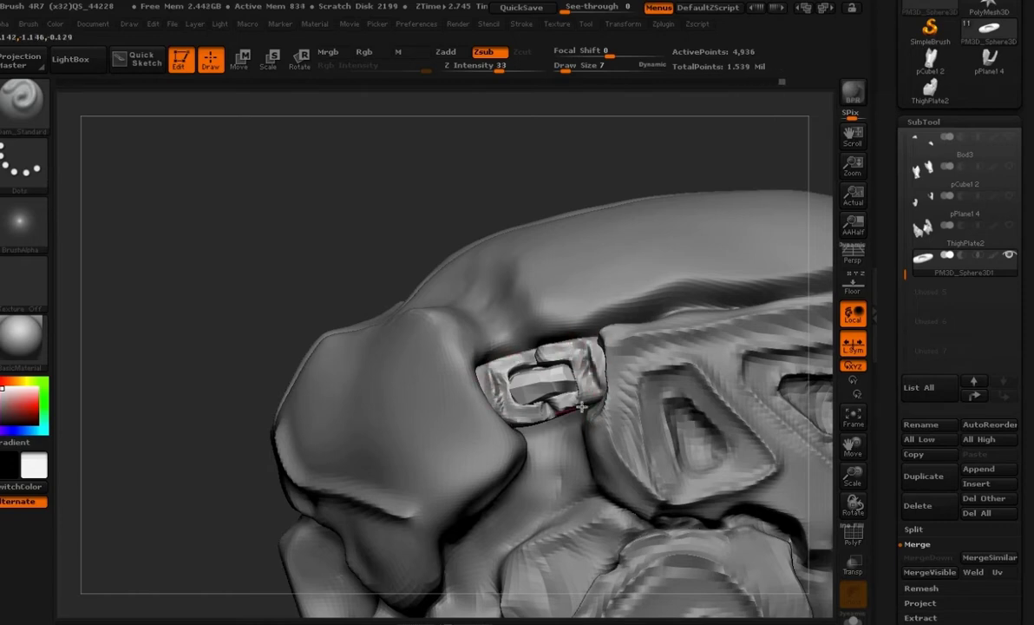
right_click_drag(325, 318, 339, 292, "ctrl")
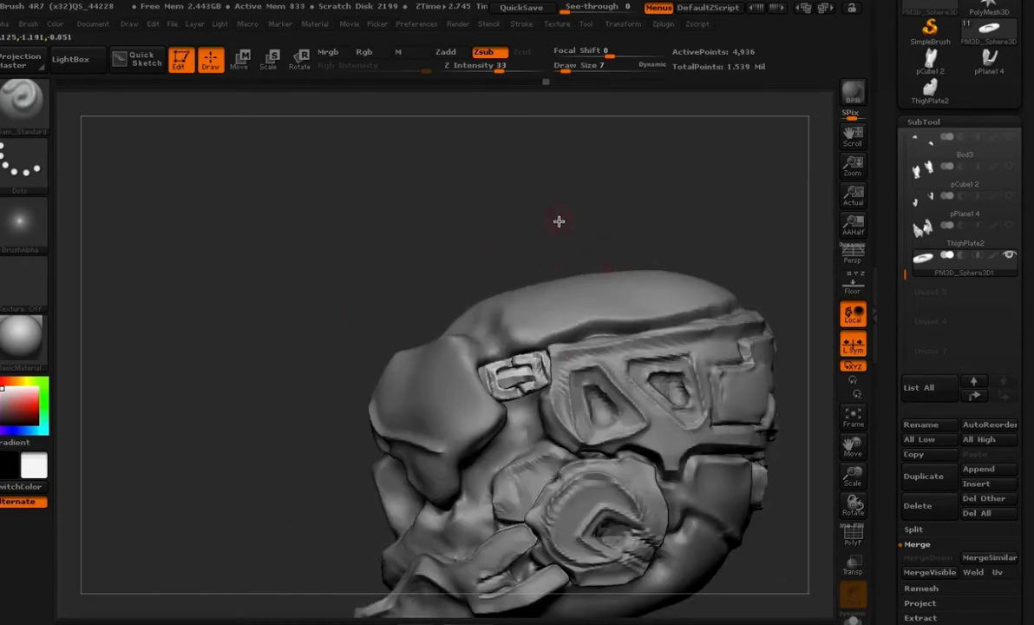
mouse_move(548, 208)
left_mouse_down()
mouse_move(342, 199)
mouse_move(388, 265)
mouse_move(228, 289)
mouse_move(435, 275)
mouse_move(596, 293)
mouse_move(574, 286)
mouse_move(511, 201)
left_mouse_up()
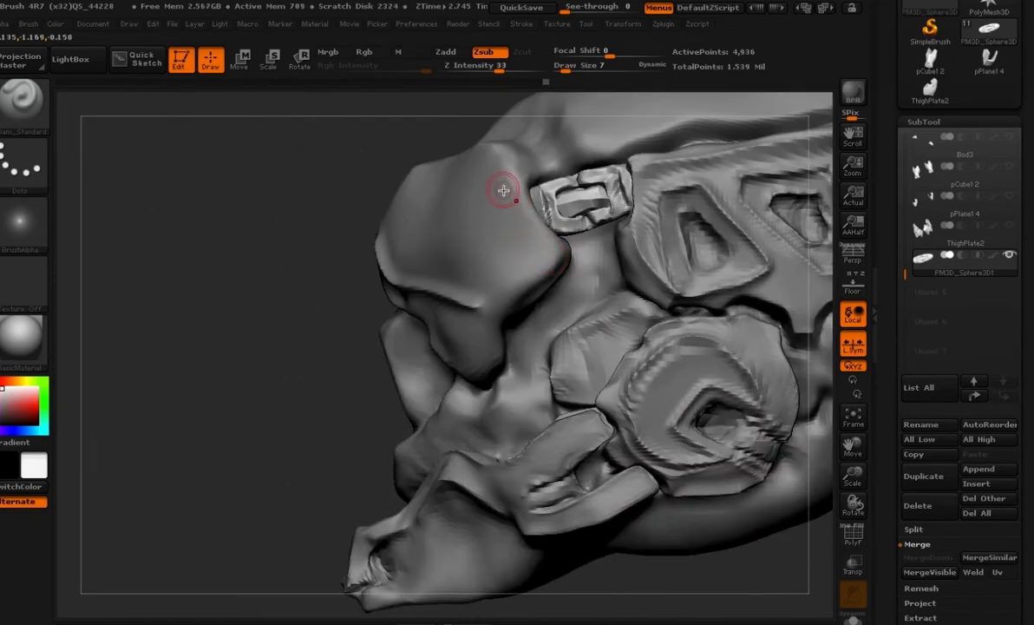
- Sharpen the lower visor plate's outline on the Helmet Sculpt subtool with the Dam Standard brush
key("shift+f")
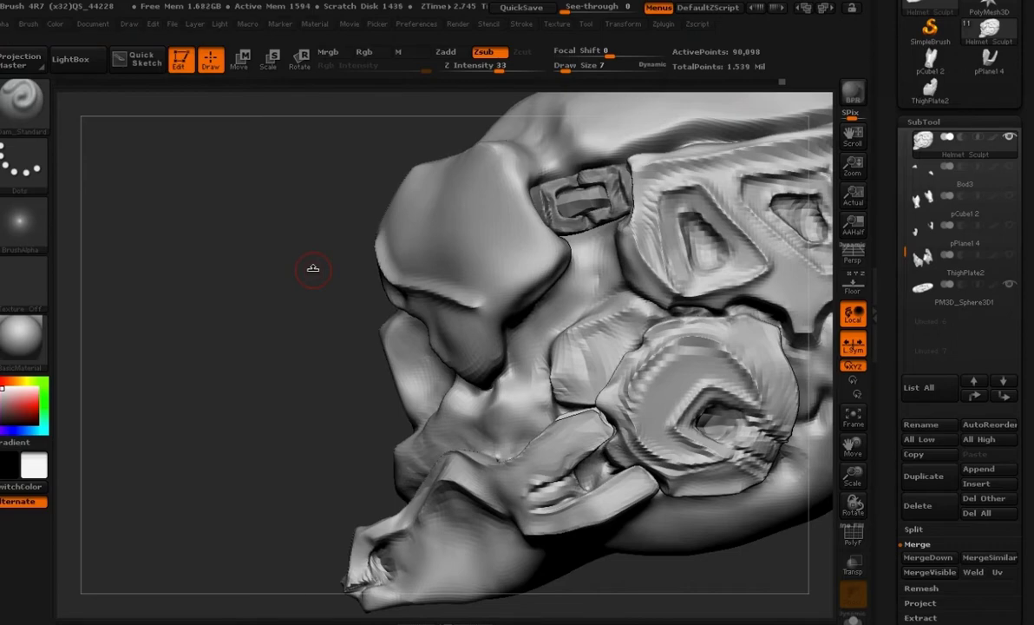
mouse_move(366, 305)
left_mouse_down("alt")
mouse_move(296, 384)
mouse_move(268, 333)
left_mouse_up("alt")
left_click_drag(384, 344, 476, 371)
key("ctrl+z")
key("ctrl+a")
left_click(304, 332, "ctrl")
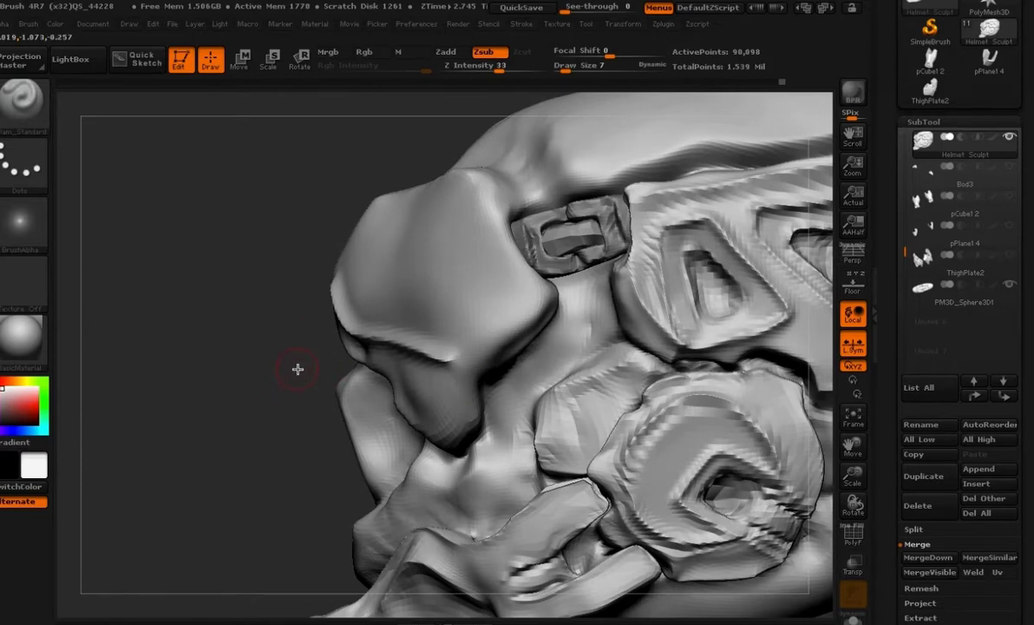
- Carve a recess into the lower visor plate with the ClayBuildup brush at draw size 7, following the front reference
left_click_drag(298, 369, 423, 365)
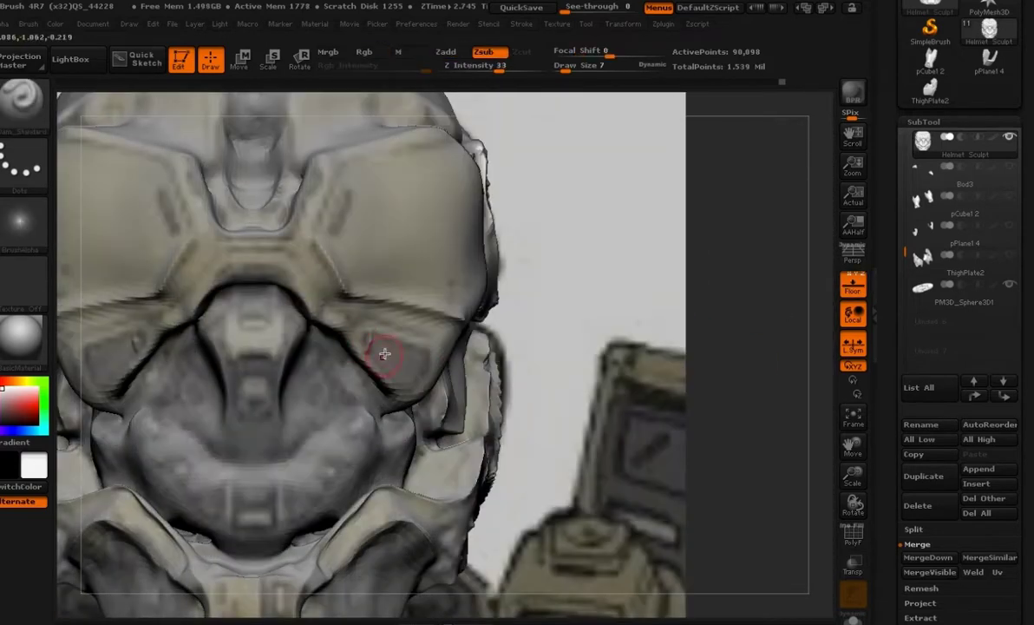
key("ctrl+z")
left_click_drag(366, 337, 430, 359)
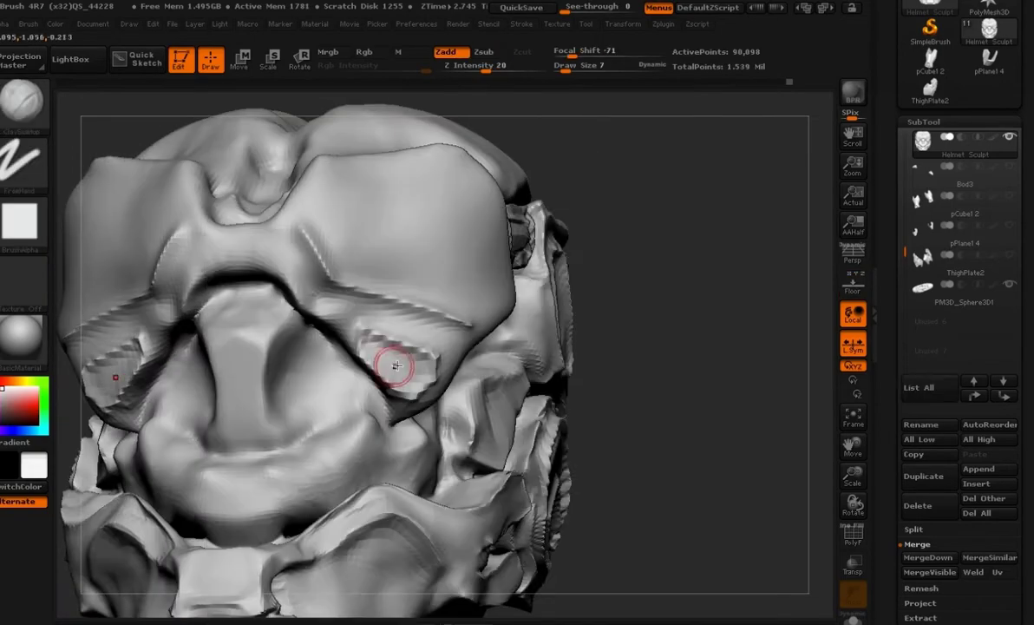
mouse_move(392, 363)
left_mouse_down()
mouse_move(365, 338)
mouse_move(408, 379)
mouse_move(400, 376)
left_mouse_up()
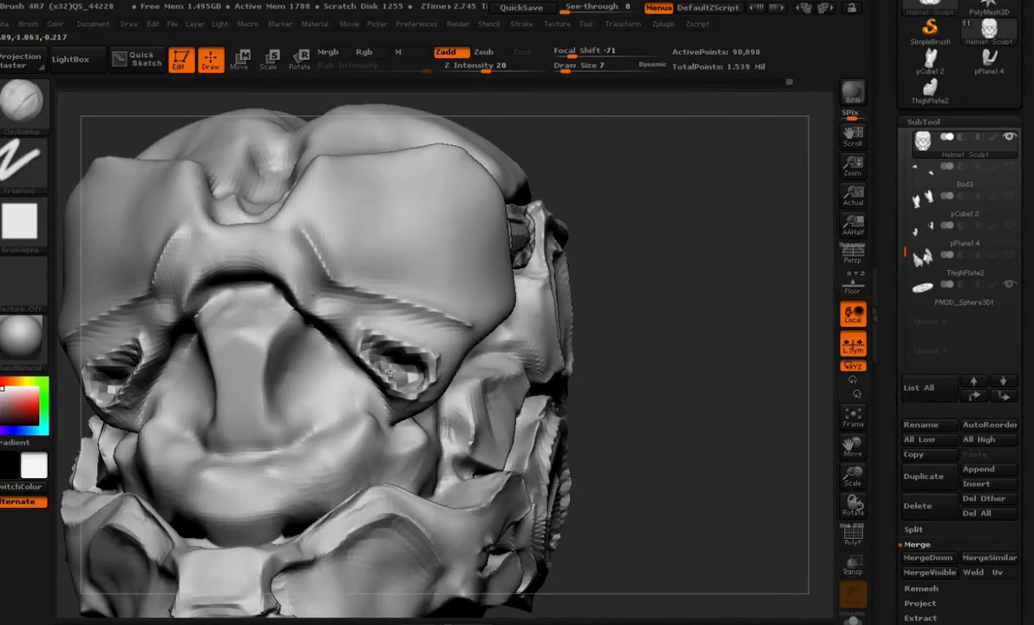
mouse_move(577, 399)
left_mouse_down()
mouse_move(605, 416)
mouse_move(561, 437)
mouse_move(586, 339)
left_mouse_up()
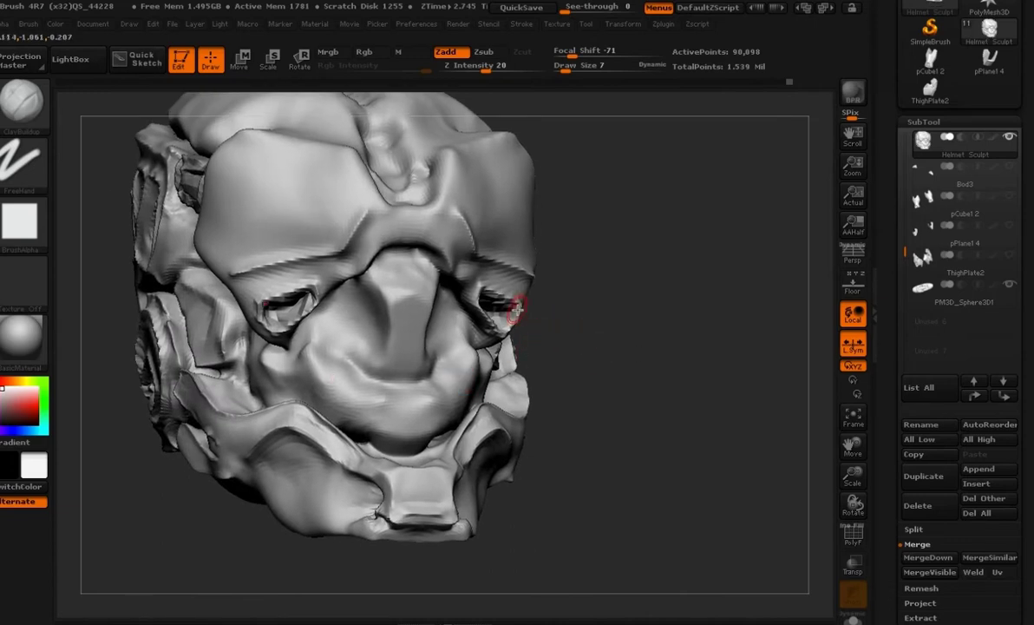
mouse_move(515, 307)
left_mouse_down()
mouse_move(517, 272)
mouse_move(637, 200)
left_mouse_up()
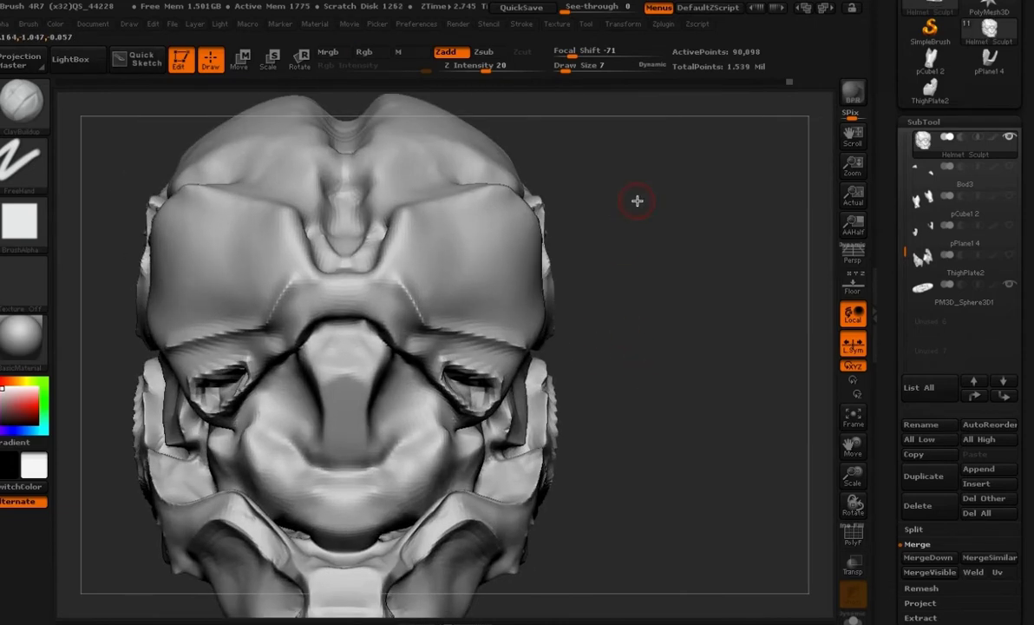
- Refine the floor and rim of the lower visor plate's recess with the ClayBuildup brush at draw size 9
mouse_move(582, 383)
left_mouse_down("alt")
mouse_move(577, 374)
mouse_move(603, 391)
mouse_move(526, 357)
left_mouse_up("alt")
key("bracketright")
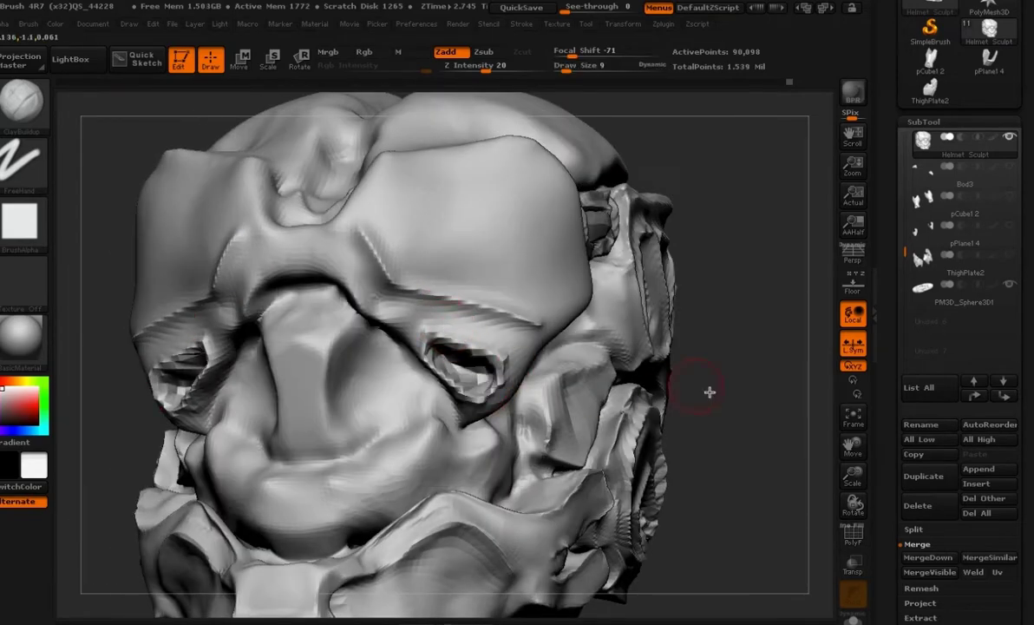
left_click_drag(692, 386, 711, 429, "shift")
left_click_drag(690, 337, 690, 290)
left_click_drag(446, 399, 398, 346)
left_click_drag(646, 373, 646, 421)
mouse_move(638, 485)
left_mouse_down("alt")
mouse_move(623, 440)
mouse_move(520, 425)
left_mouse_up("alt")
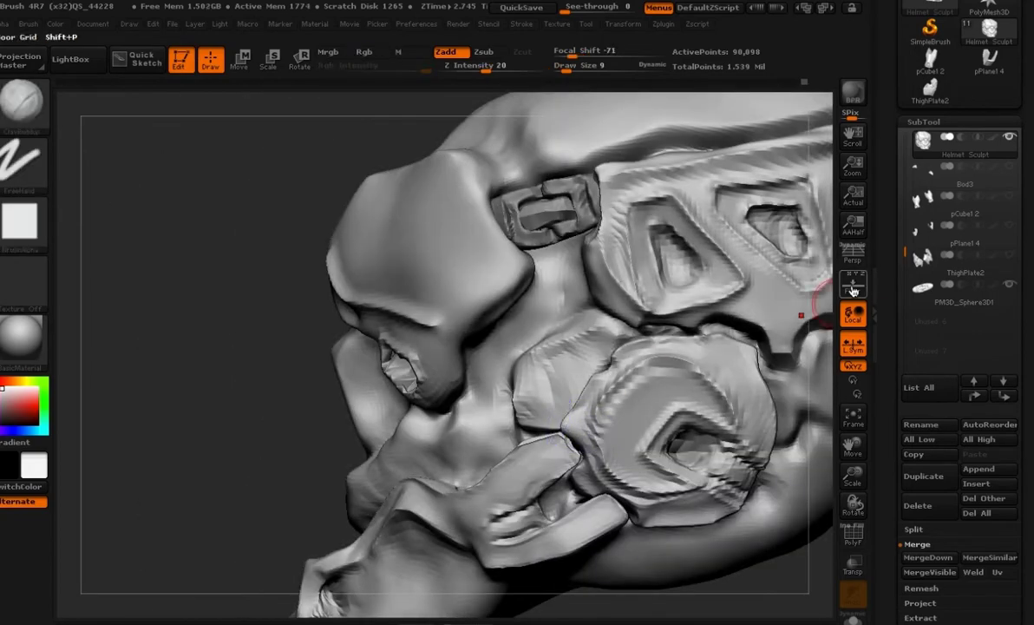
- Show the side reference and shift the front edge of the lower visor plate with the Move Topological brush at draw size 19
left_click(852, 291)
key("space")
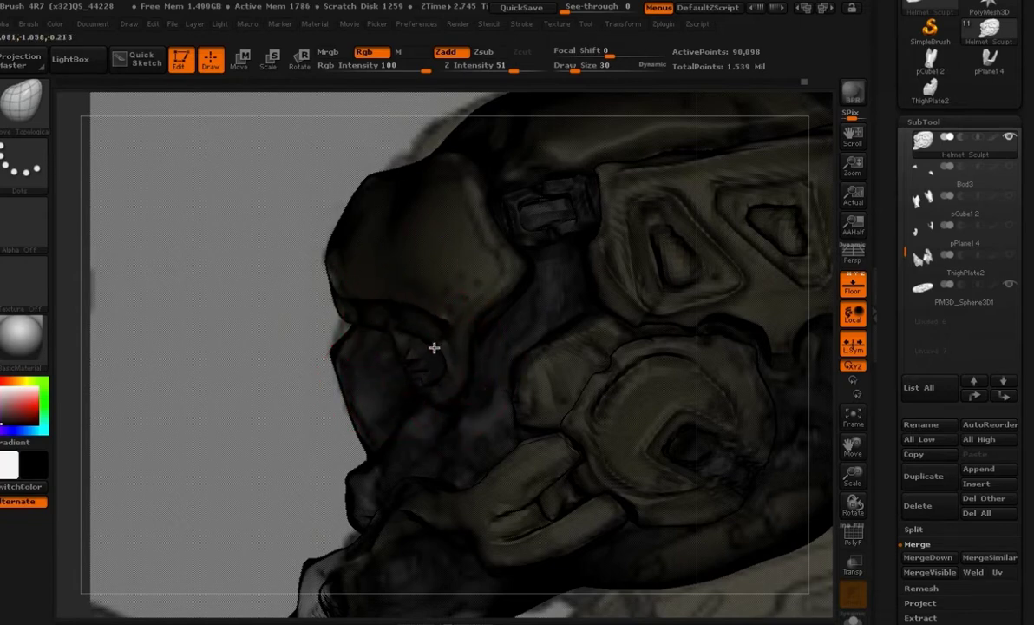
key("space")
left_click_drag(383, 317, 377, 317)
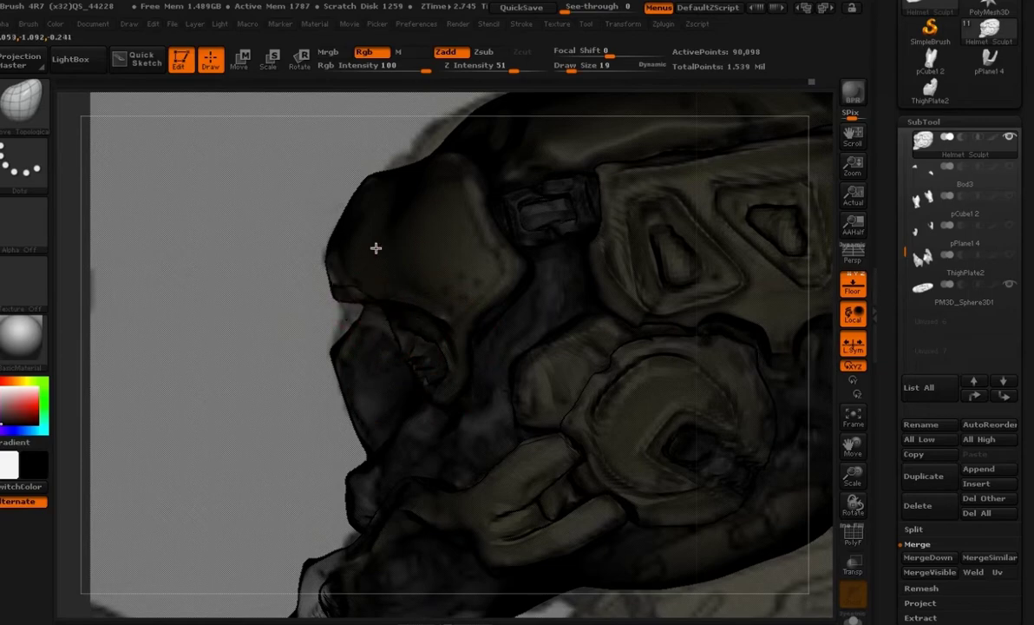
- Switch the active colour to white, turn on a second light at intensity 0.3 and reposition it
key("v")
key("v")
key("v")
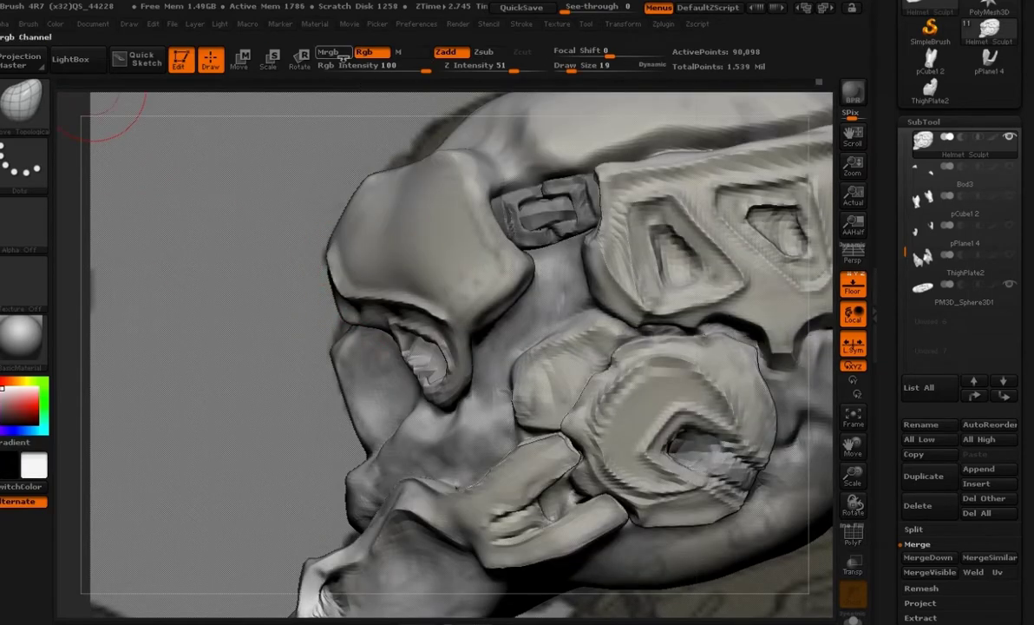
left_click(219, 24)
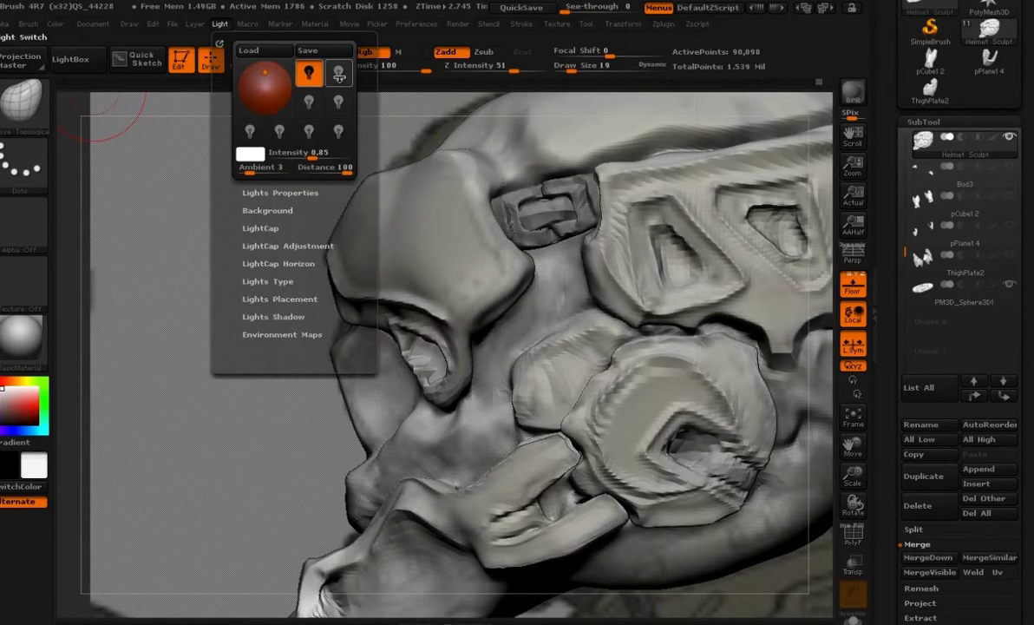
left_click(266, 83)
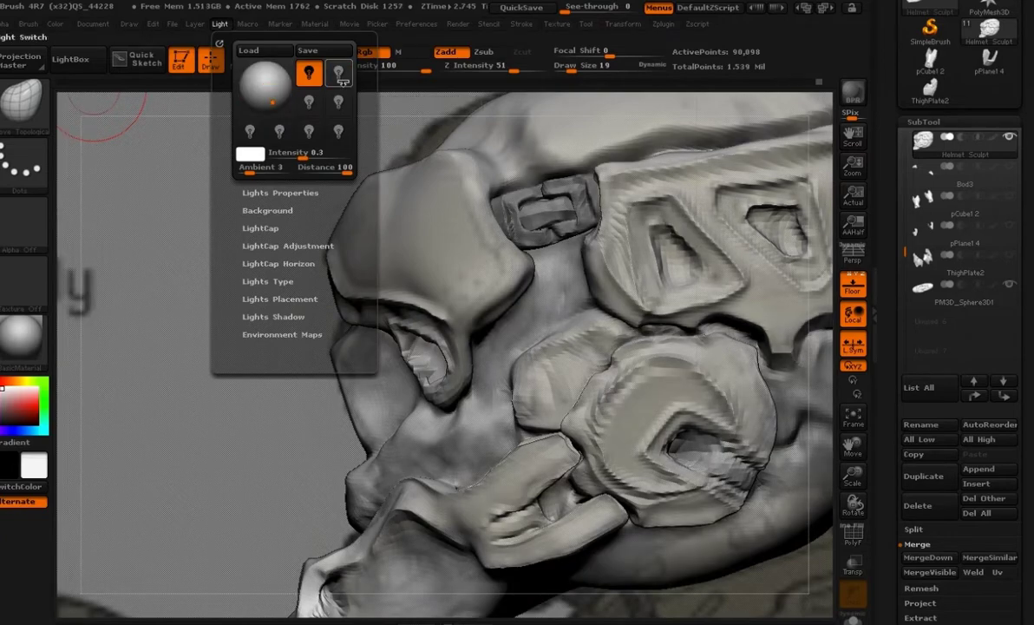
left_click(339, 72)
mouse_move(270, 97)
left_mouse_down()
mouse_move(258, 111)
mouse_move(264, 95)
mouse_move(271, 105)
left_mouse_up()
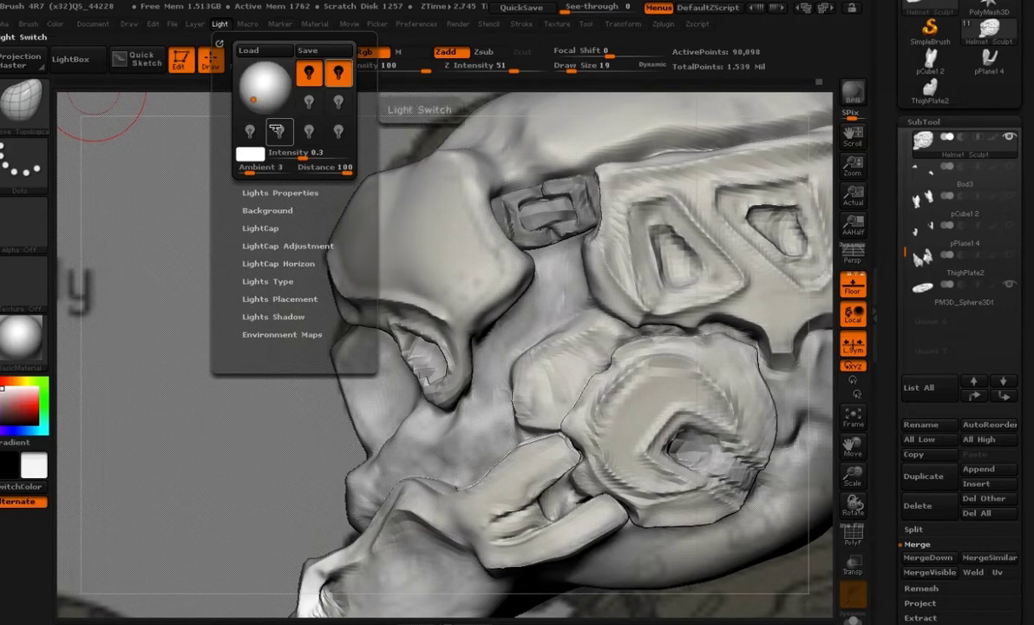
- Adjust the front contour of the lower visor plate to the side reference with the Move Topological brush
key("v")
key("v")
key("v")
key("space")
left_click(388, 321)
left_click_drag(322, 304, 315, 314)
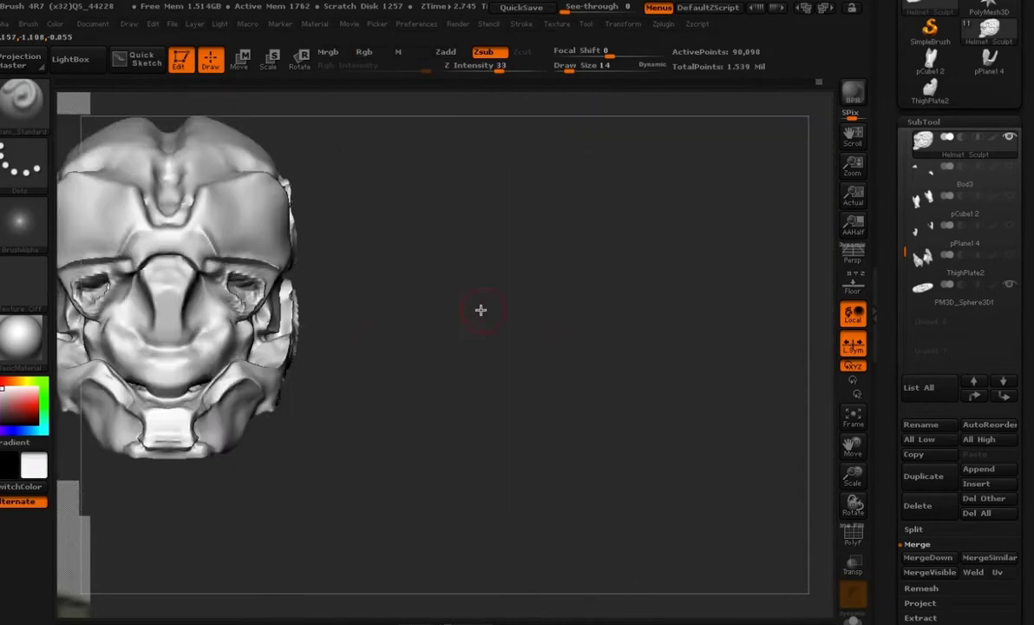
left_click_drag(480, 310, 370, 268)
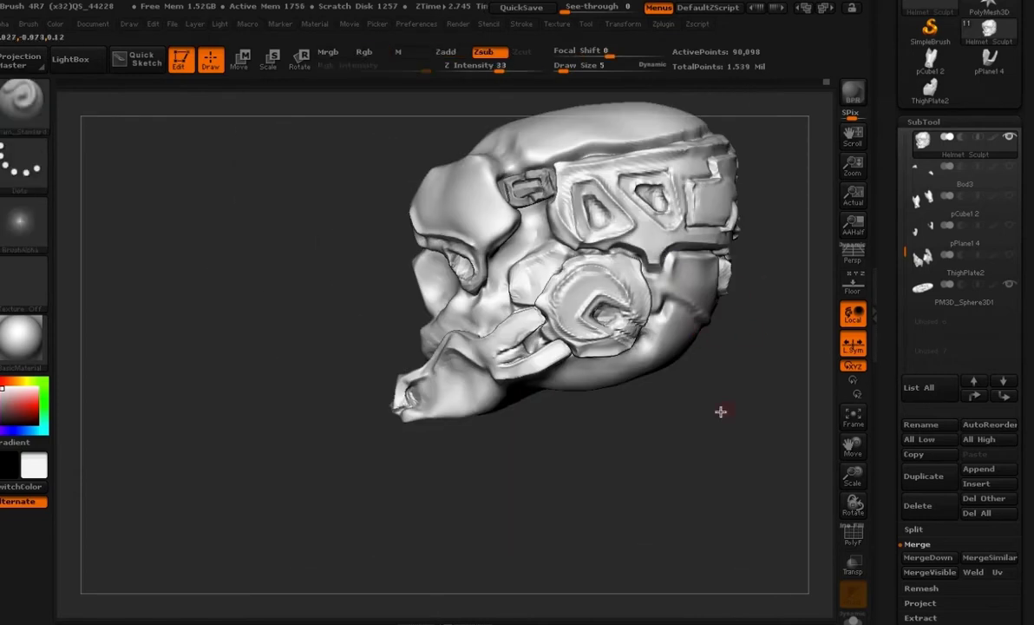
- Remesh the Helmet Sculpt subtool with DynaMesh at resolution 840
scroll(1009, 417, "down", 5)
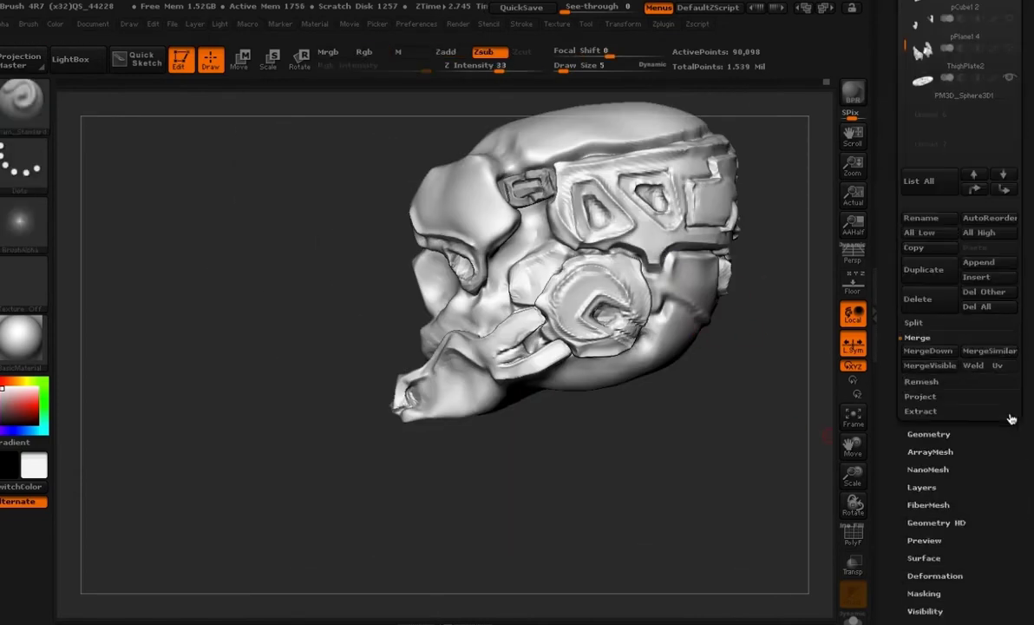
left_click(1006, 430)
key("ctrl")
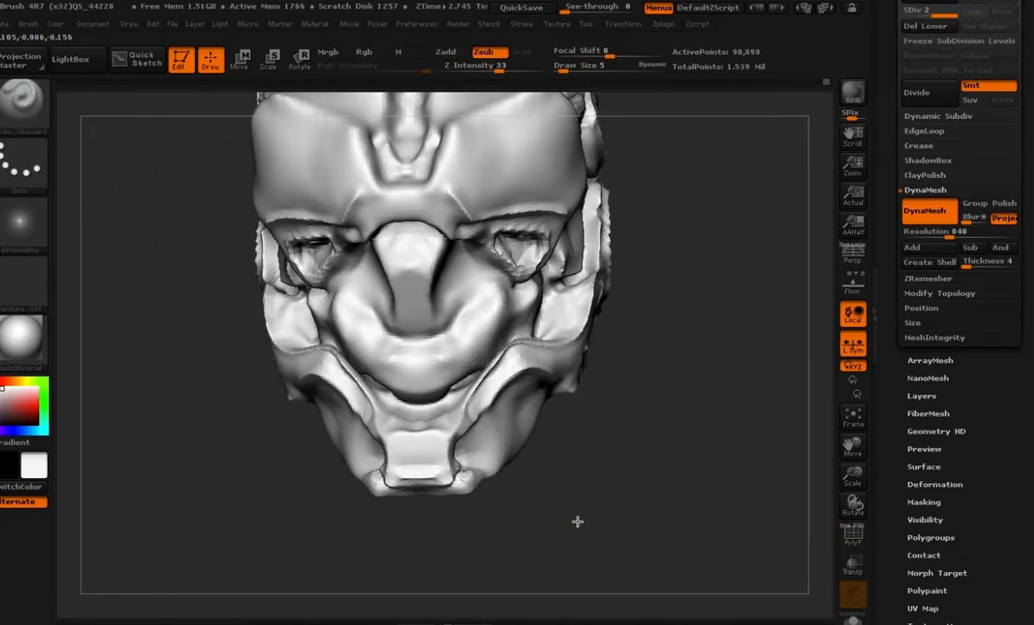
key("shift")
mouse_move(580, 453)
left_mouse_down()
mouse_move(688, 515)
mouse_move(629, 499)
left_mouse_up()
- Nudge the side contour of the lower face mask with the Move Topological brush at draw size 23
key("b")
key("m")
key("t")
left_click_drag(494, 376, 475, 382)
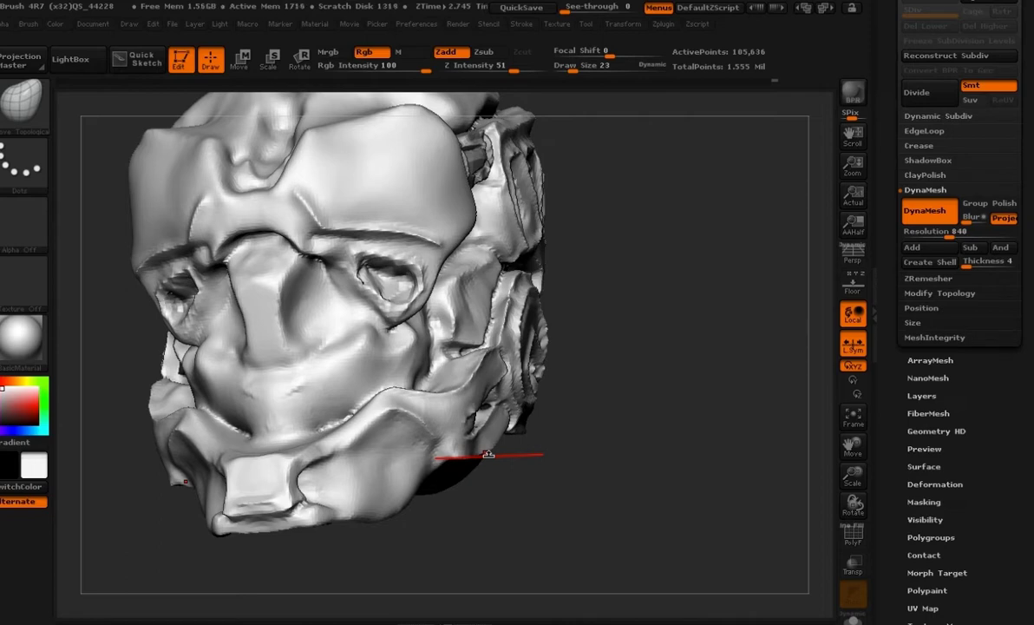
mouse_move(488, 457)
left_mouse_down()
mouse_move(254, 276)
mouse_move(496, 427)
mouse_move(632, 381)
mouse_move(577, 349)
mouse_move(773, 373)
mouse_move(270, 344)
mouse_move(670, 341)
mouse_move(793, 517)
left_mouse_up()
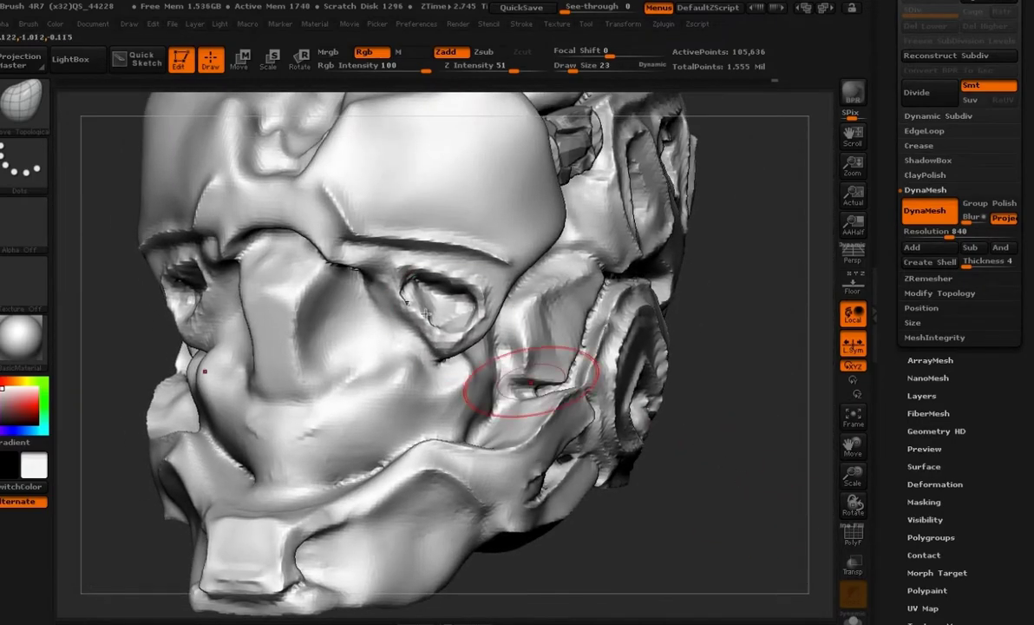
- Reshape the lower visor plate's recess and define its upper rim with the Dam Standard brush at draw size 9
key("space")
left_click_drag(424, 300, 439, 282)
key("b")
key("d")
key("s")
key("ctrl+z")
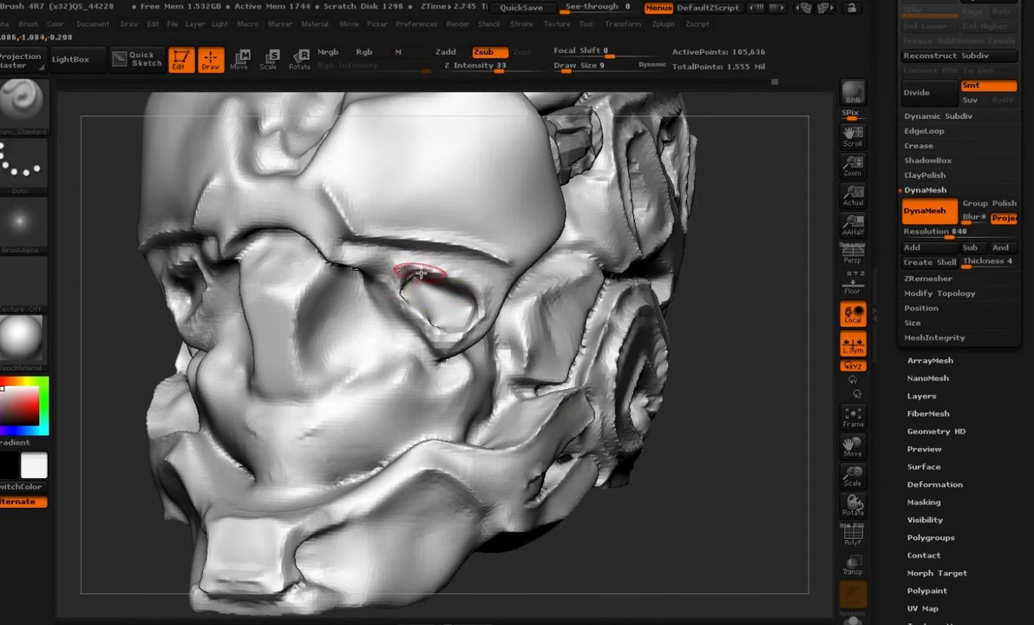
left_click_drag(424, 269, 428, 268)
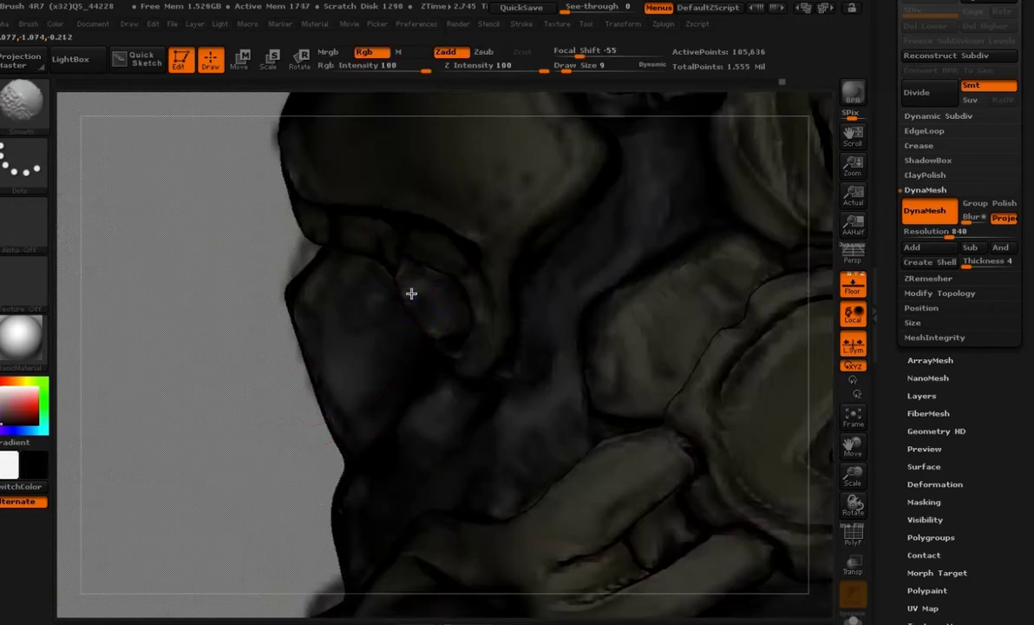
- Smooth the recess interior and outline the recess and plate tip with the Dam Standard brush at draw size 5
left_click_drag(411, 293, 407, 310, "shift")
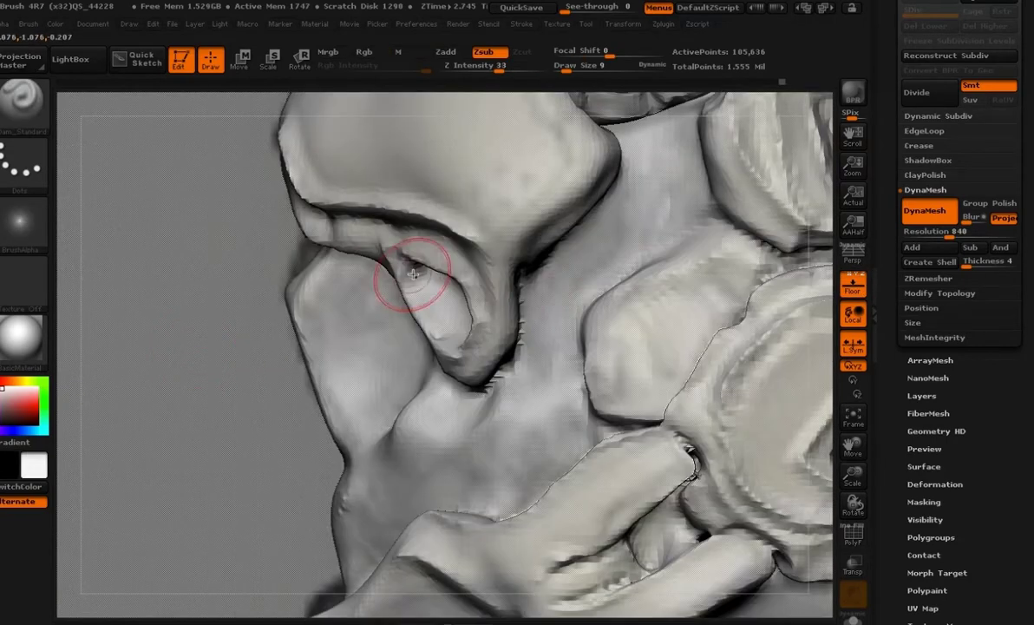
left_click_drag(416, 282, 426, 300, "shift")
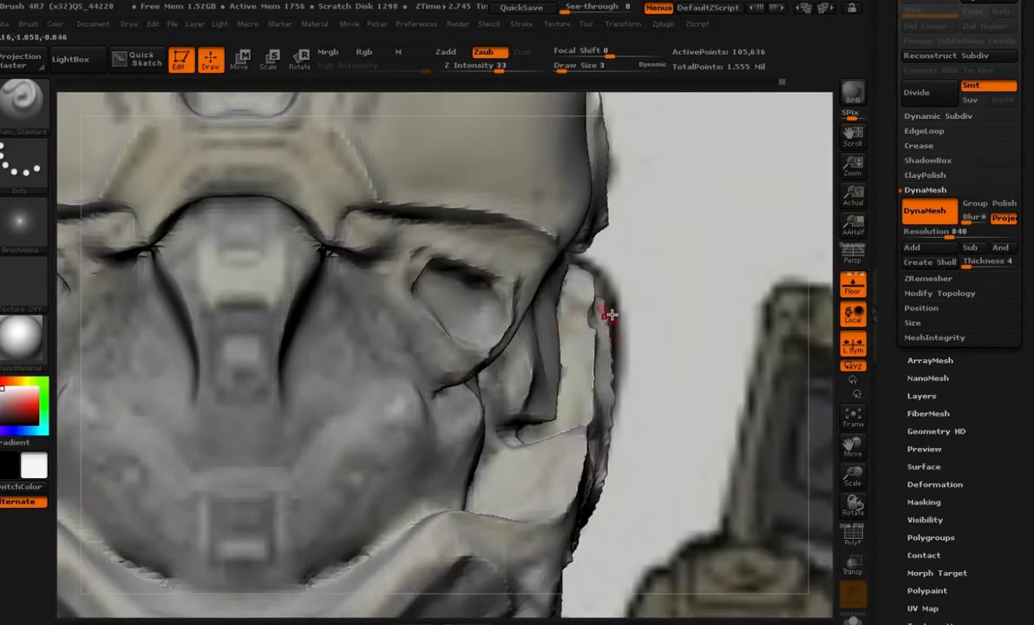
key("space")
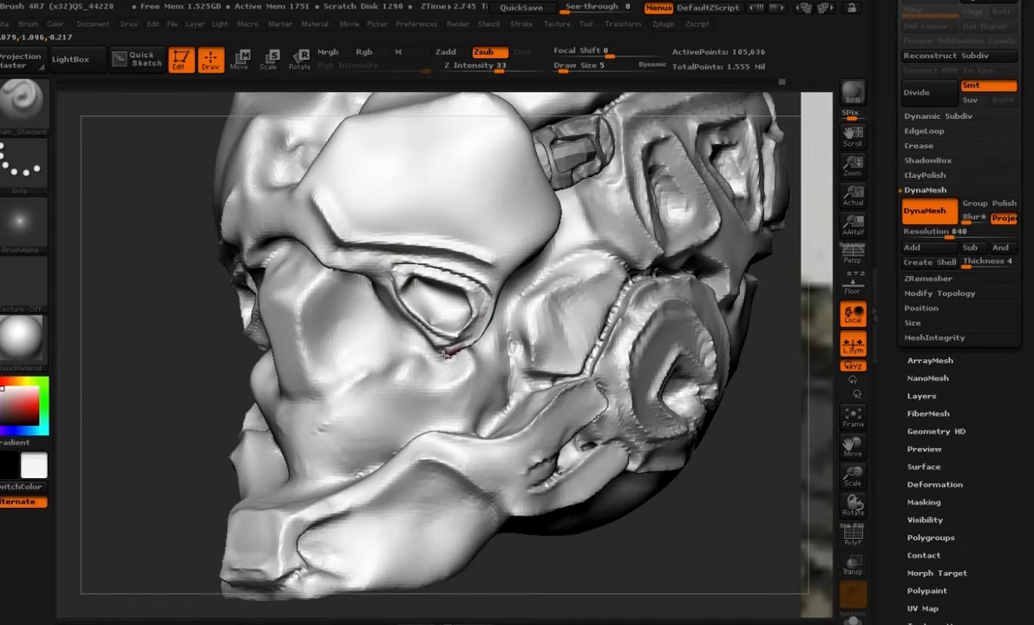
mouse_move(444, 347)
left_mouse_down("shift")
mouse_move(477, 299)
mouse_move(423, 278)
mouse_move(418, 297)
left_mouse_up("shift")
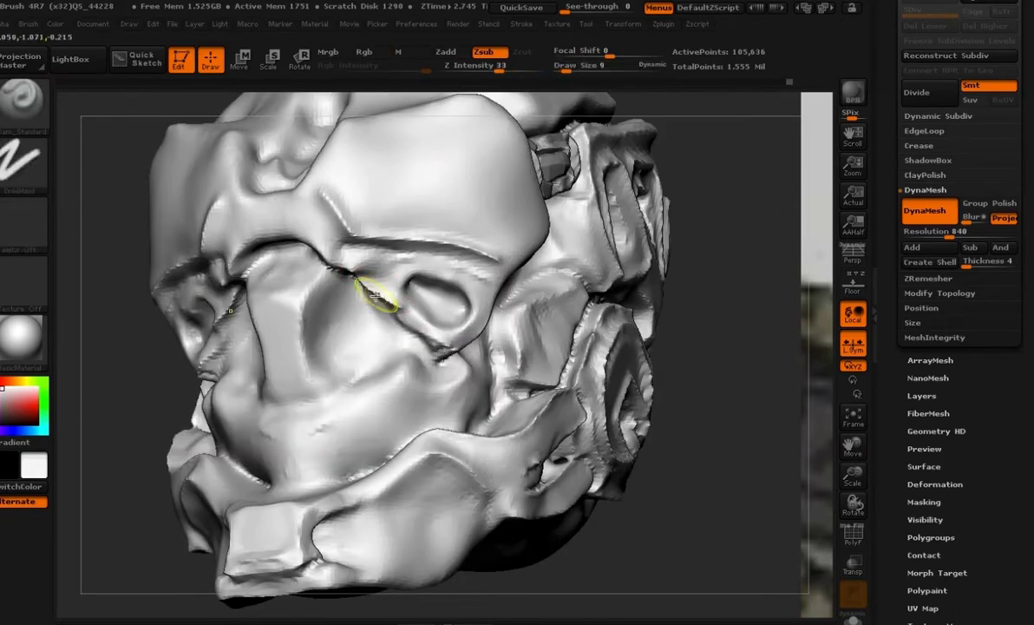
- Clean up the lower visor plate's inner edge along the face mask with the Dam Standard brush at draw size 9
left_click_drag(364, 281, 324, 261)
mouse_move(357, 297)
left_mouse_down()
mouse_move(370, 295)
mouse_move(438, 357)
left_mouse_up()
key("ctrl+z")
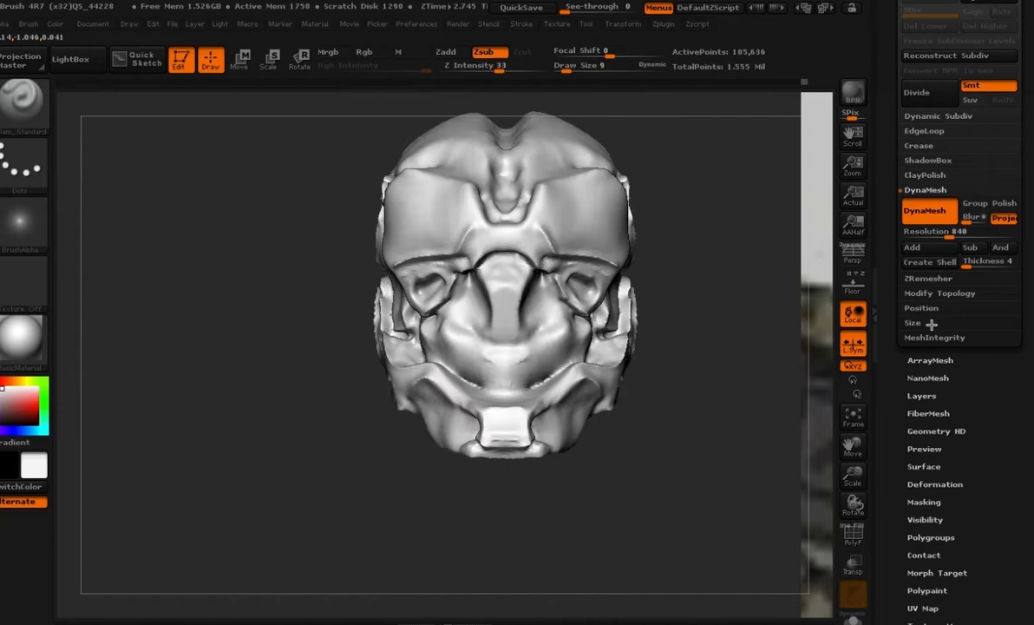
left_click_drag(770, 347, 579, 469, "alt")
left_click_drag(572, 416, 267, 260)
left_click_drag(161, 392, 161, 452, "alt")
left_click_drag(165, 400, 80, 398)
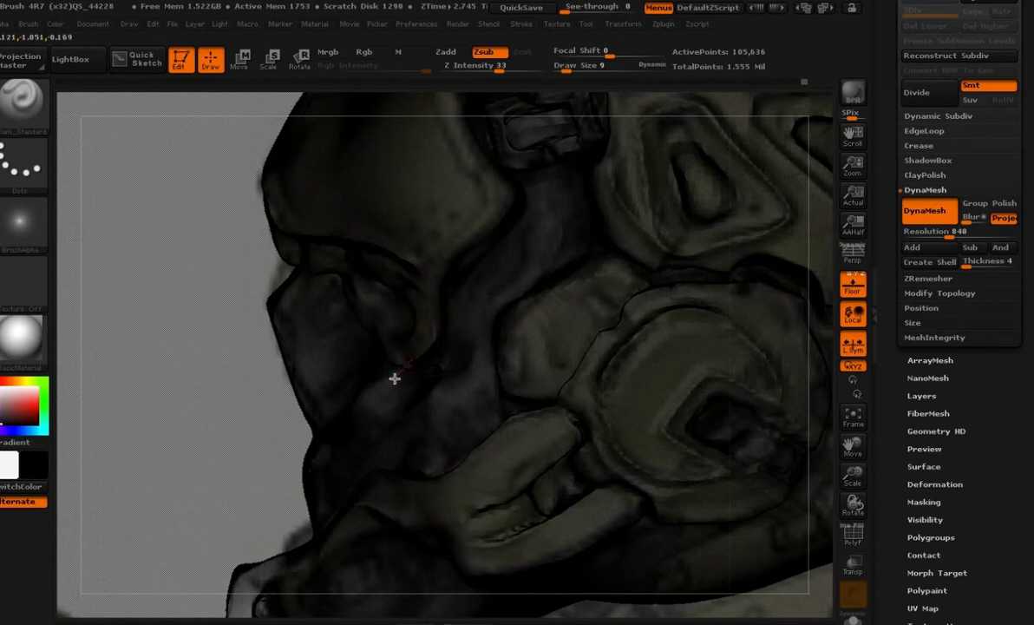
- Smooth the area below the lower visor plate and adjust the visor's front profile with Move Topological at draw size 11
left_click_drag(472, 405, 459, 402, "shift")
key("b")
key("m")
key("t")
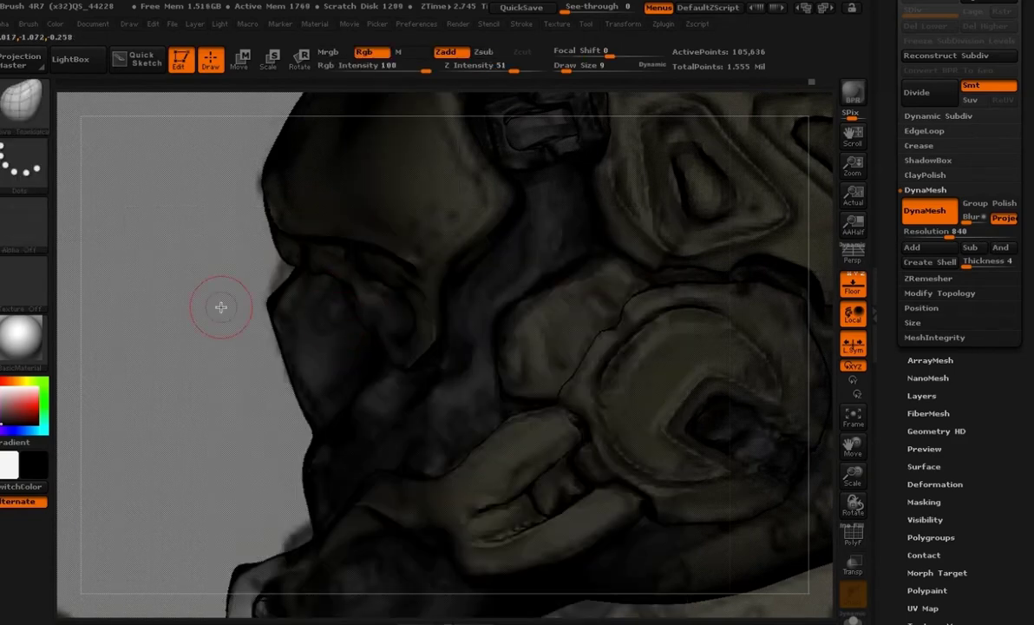
key("space")
left_click_drag(310, 224, 305, 223)
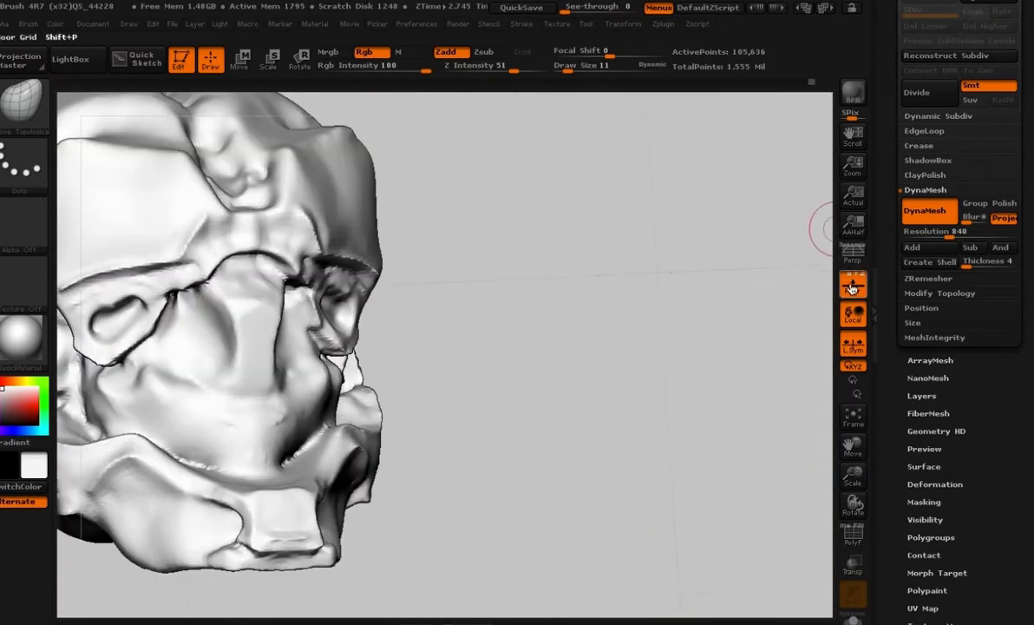
- Show the front reference image on the floor grid and adjust the grid's Fill Mode
left_click(853, 288)
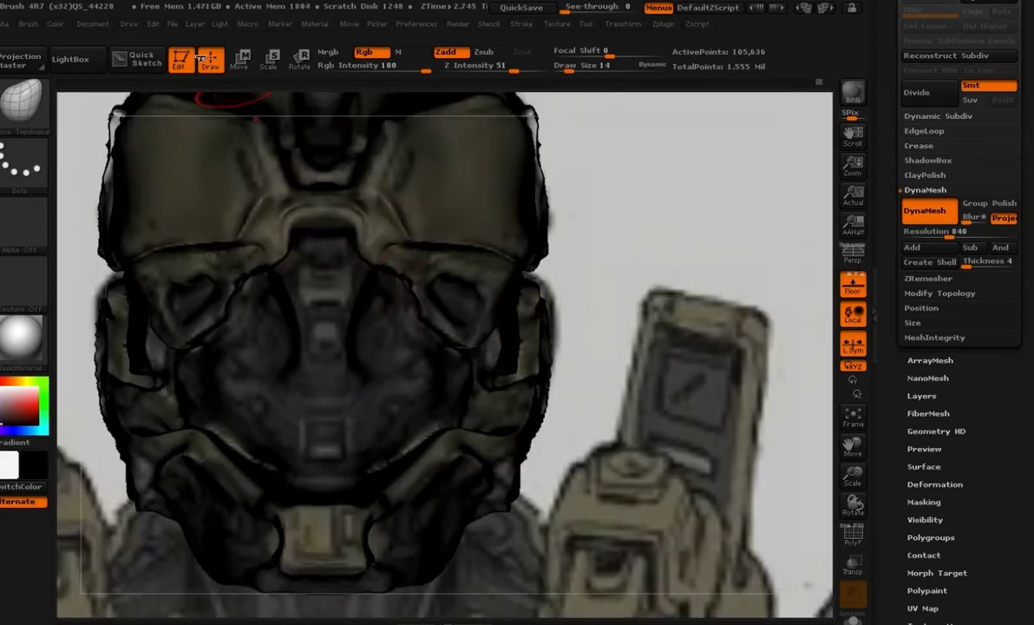
left_click(128, 23)
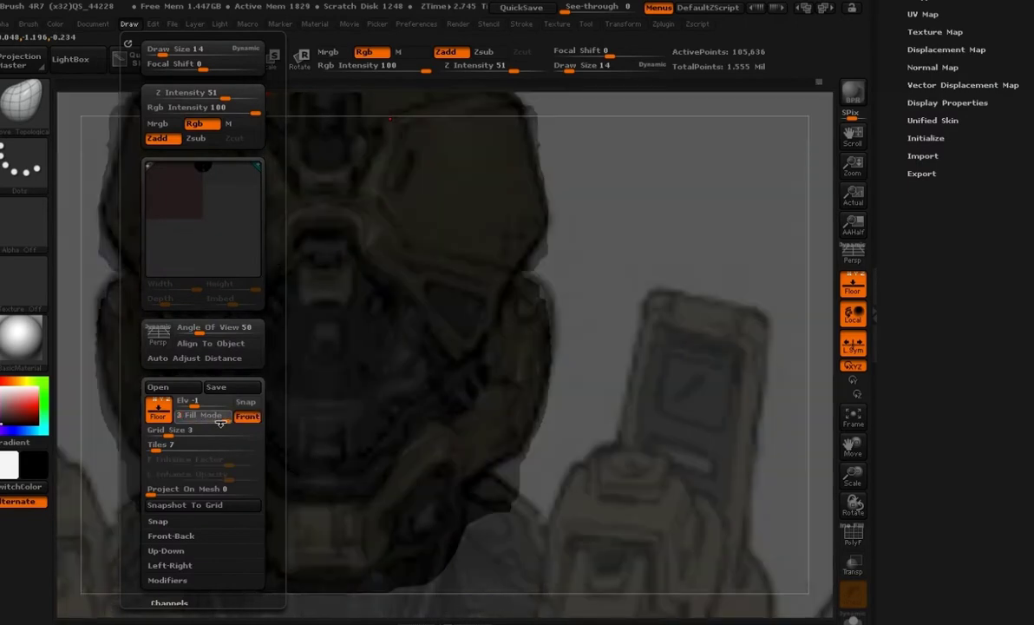
left_click_drag(220, 423, 222, 416)
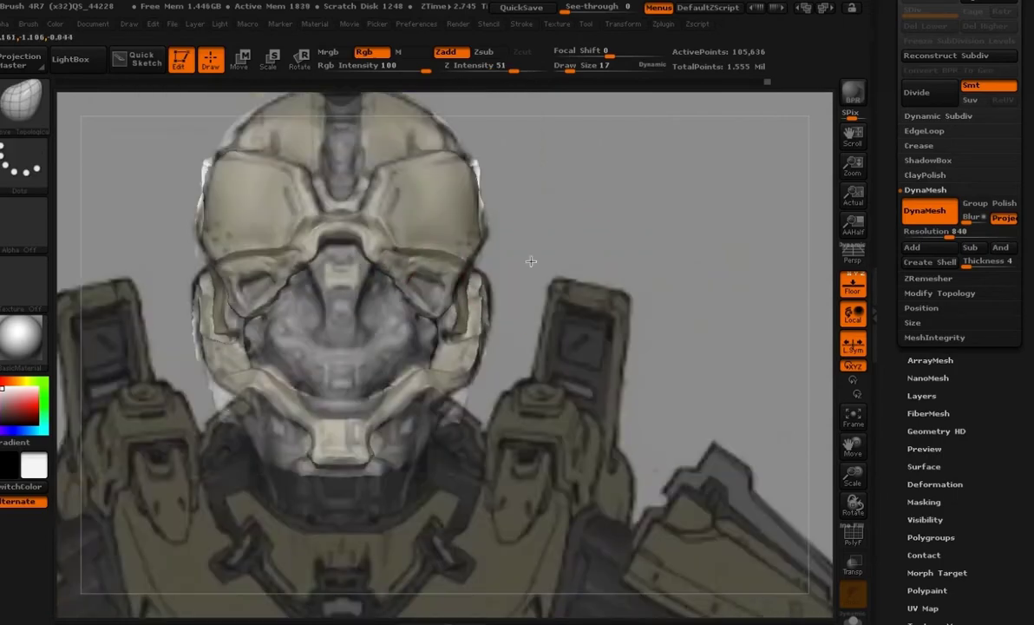
- Deepen the seam between the upper and lower visor plates with the Dam Standard brush at draw sizes 7 and 14
key("space")
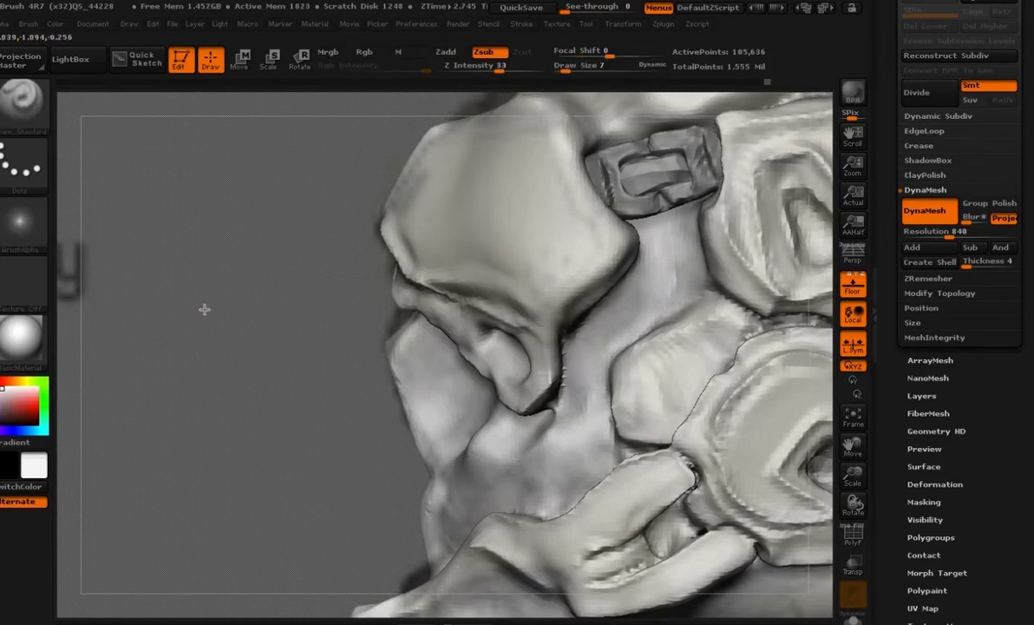
left_click_drag(415, 280, 552, 321)
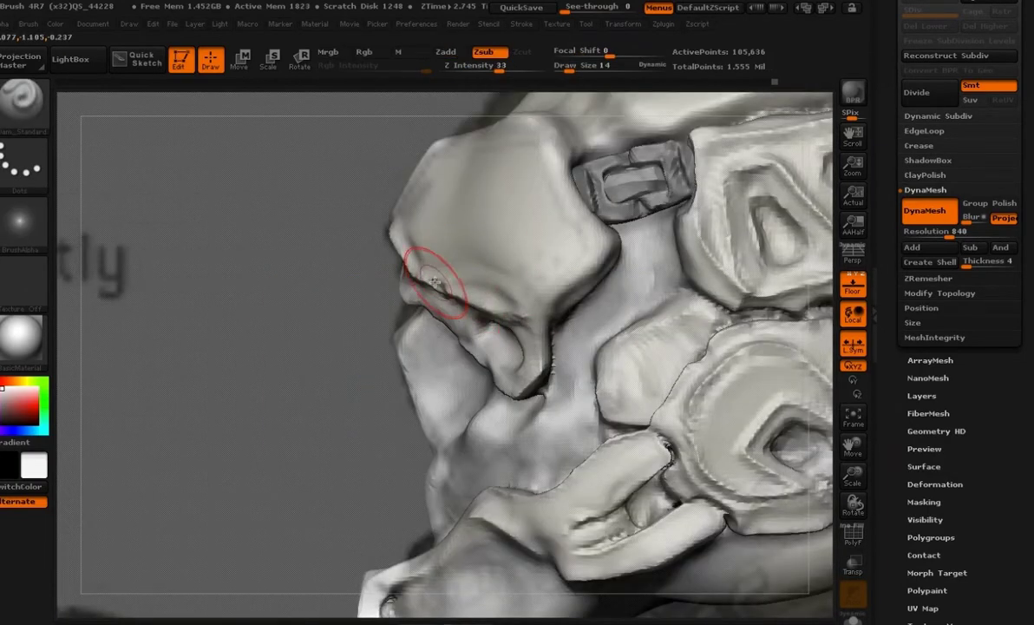
left_click_drag(435, 282, 507, 365)
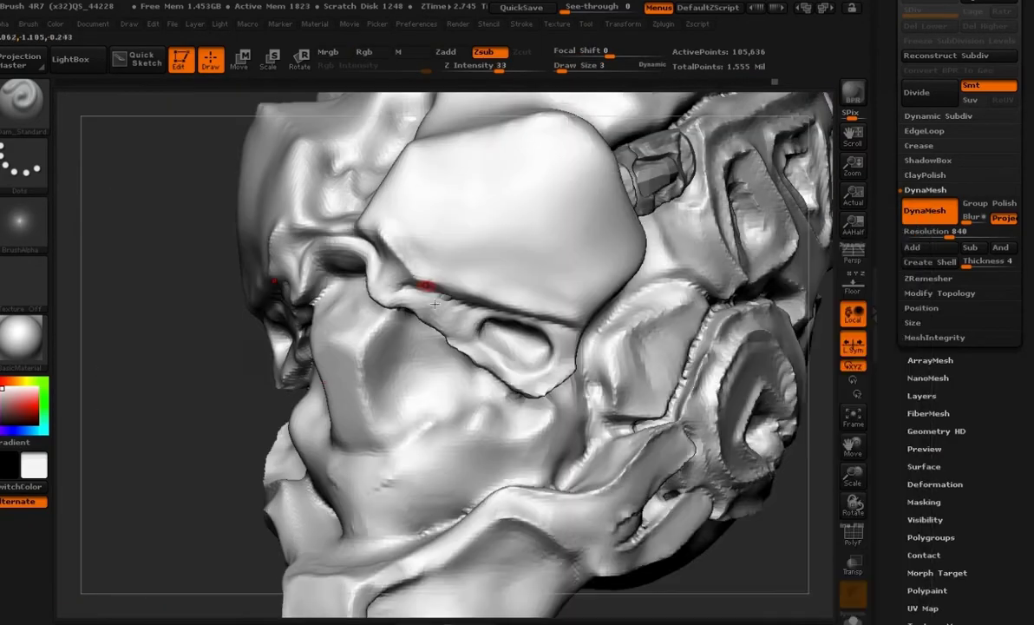
- Polish the lower visor plate with hPolish at draw size 5 and smooth the visor's outer edge against the front reference at draw size 21
key("b")
key("h")
key("p")
key("space")
left_click(510, 367)
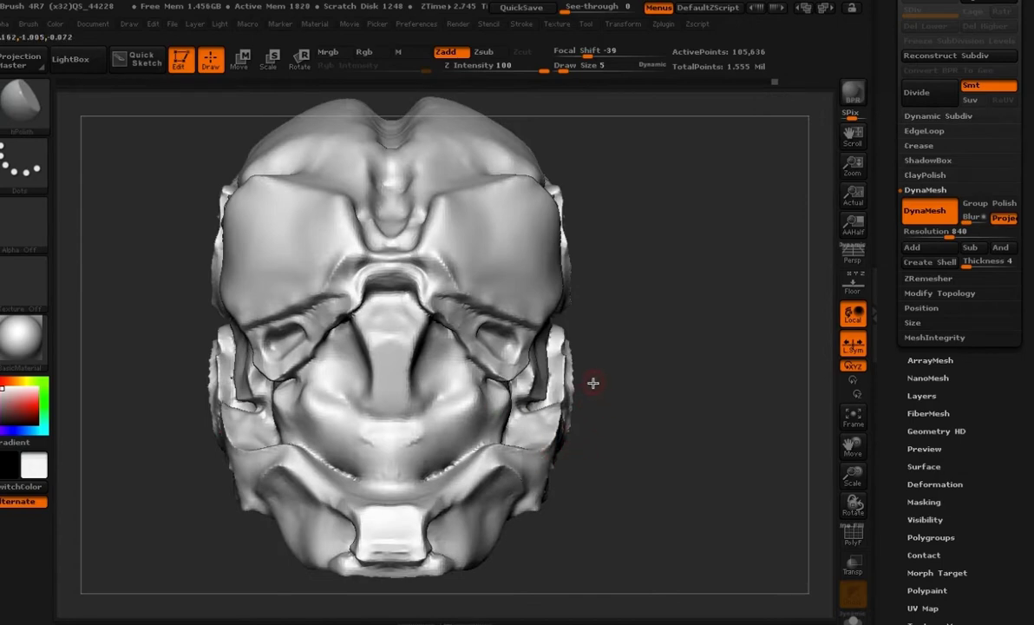
left_click_drag(592, 382, 660, 359)
key("shift+p")
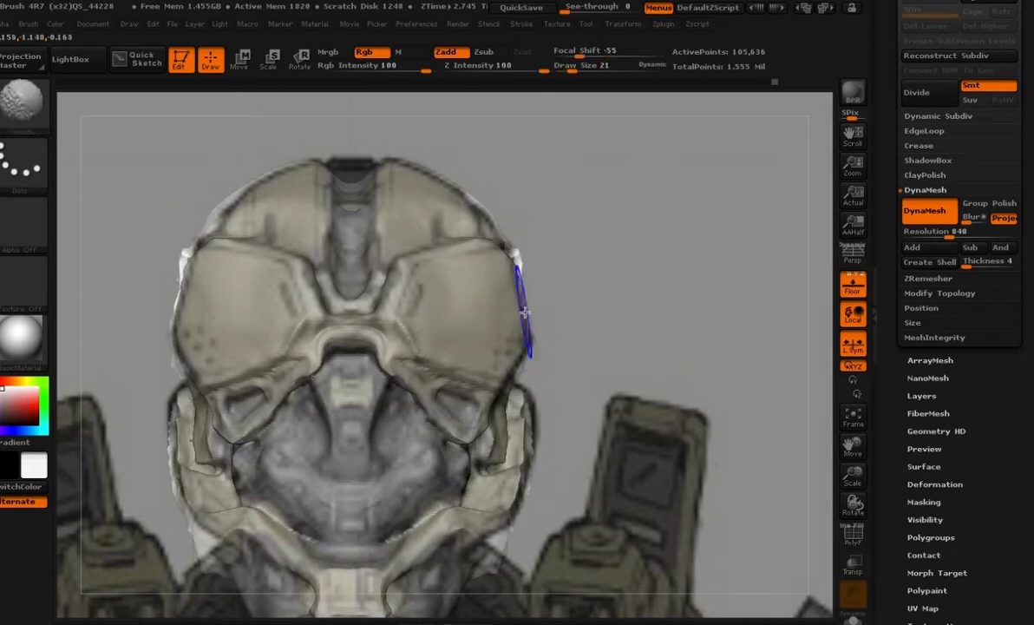
left_click_drag(526, 304, 514, 391)
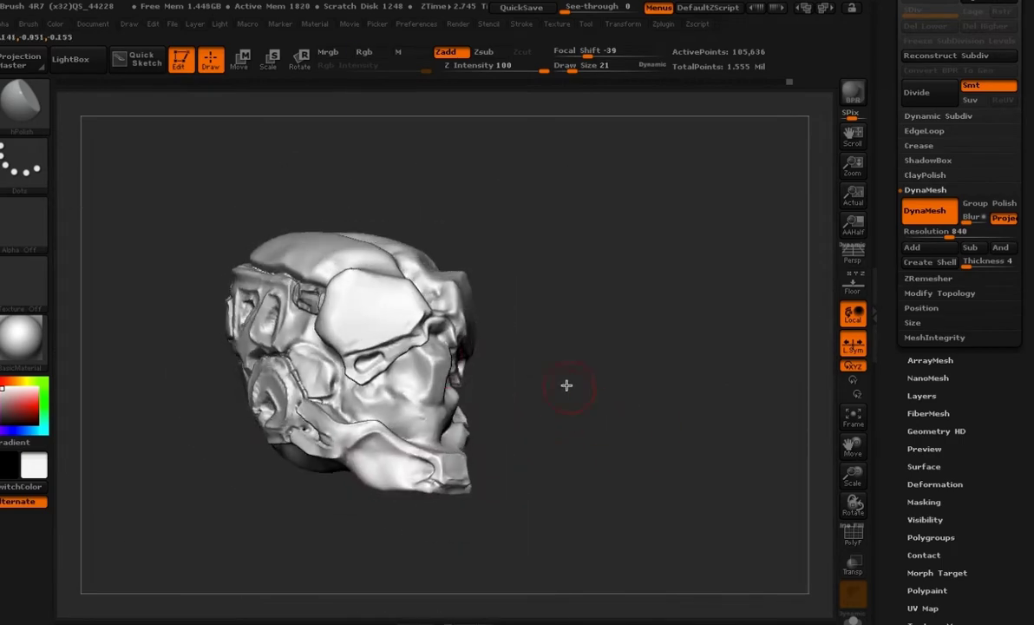
- Undo the last strokes and recut the upper edge of the lower visor plate's recess with Dam Standard at draw size 11
key("space")
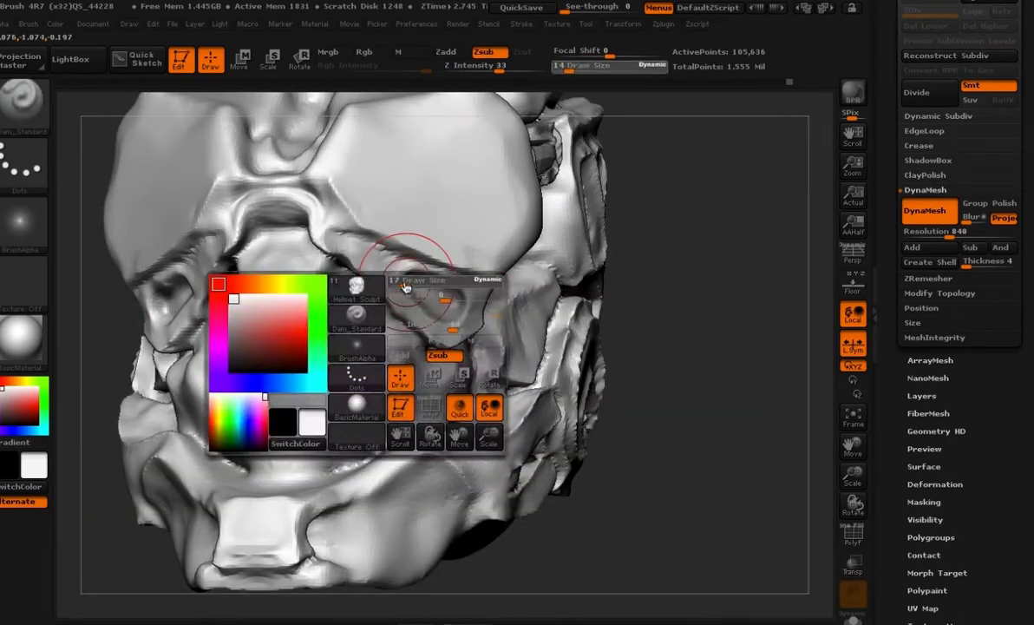
left_click_drag(406, 287, 411, 276)
key("ctrl+z")
key("ctrl+z")
key("ctrl+z")
left_click_drag(414, 279, 462, 290)
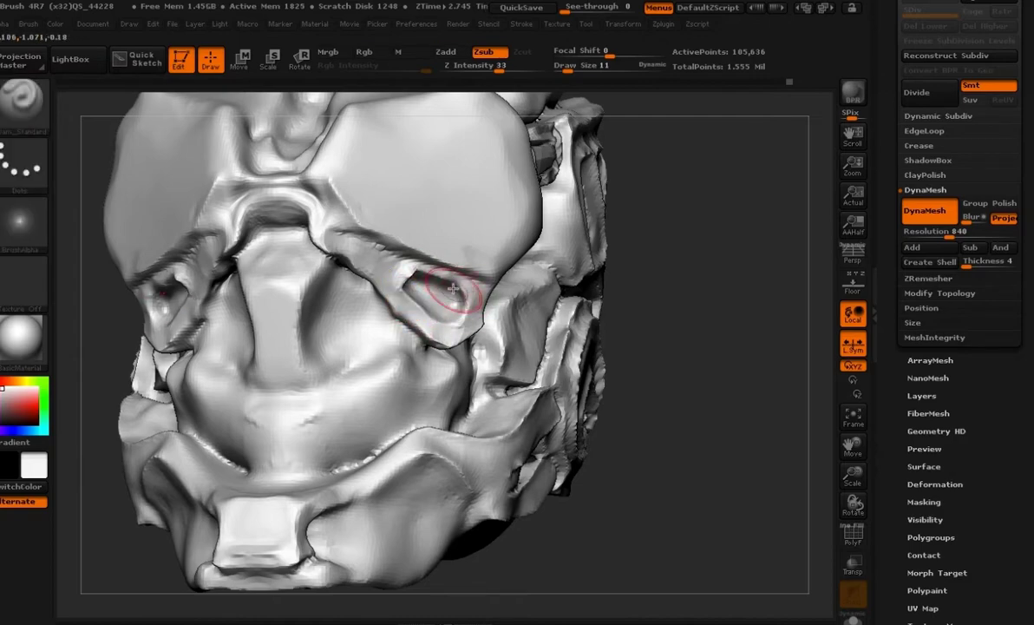
left_click_drag(611, 286, 511, 282)
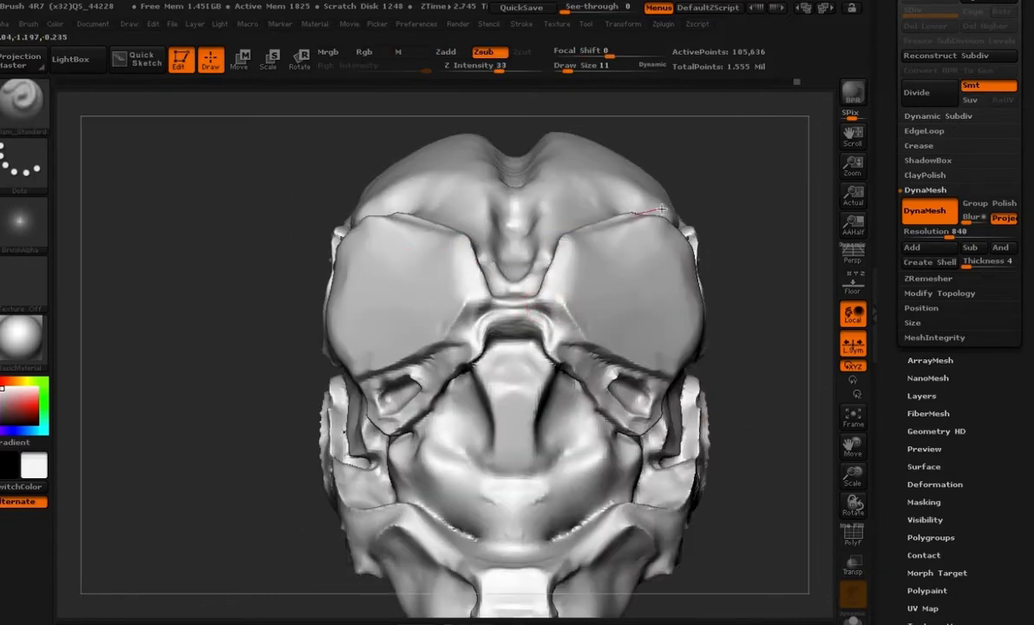
- Show the front reference and adjust the upper visor plate's inner bevel to match it with Move Topological at draw size 11
left_click(853, 283)
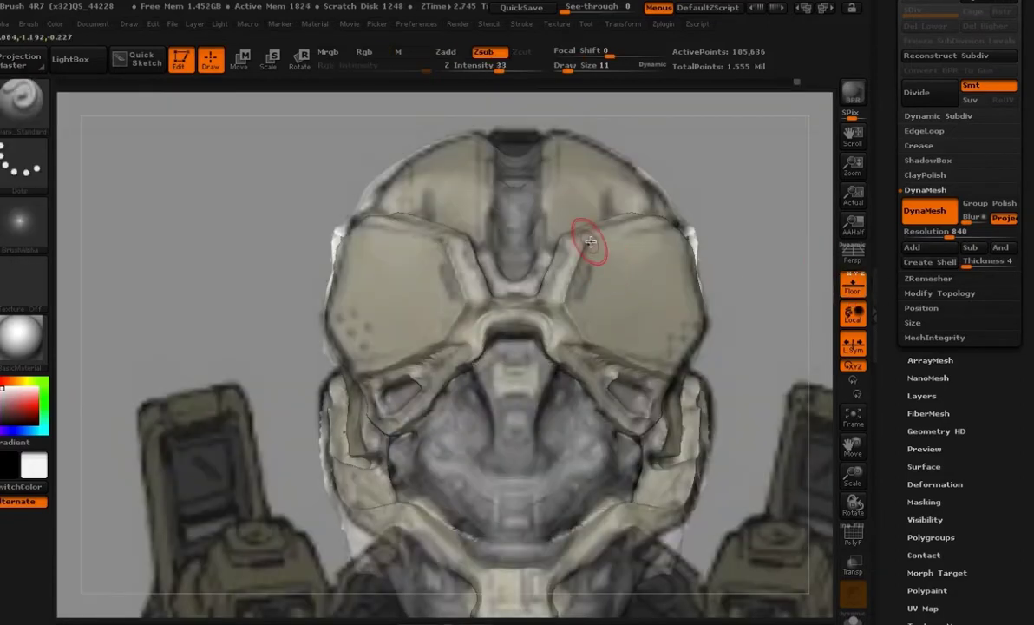
key("b")
key("m")
key("t")
key("space")
left_click_drag(579, 279, 574, 280)
key("shift+p")
mouse_move(729, 295)
left_mouse_down()
mouse_move(699, 354)
mouse_move(689, 432)
left_mouse_up()
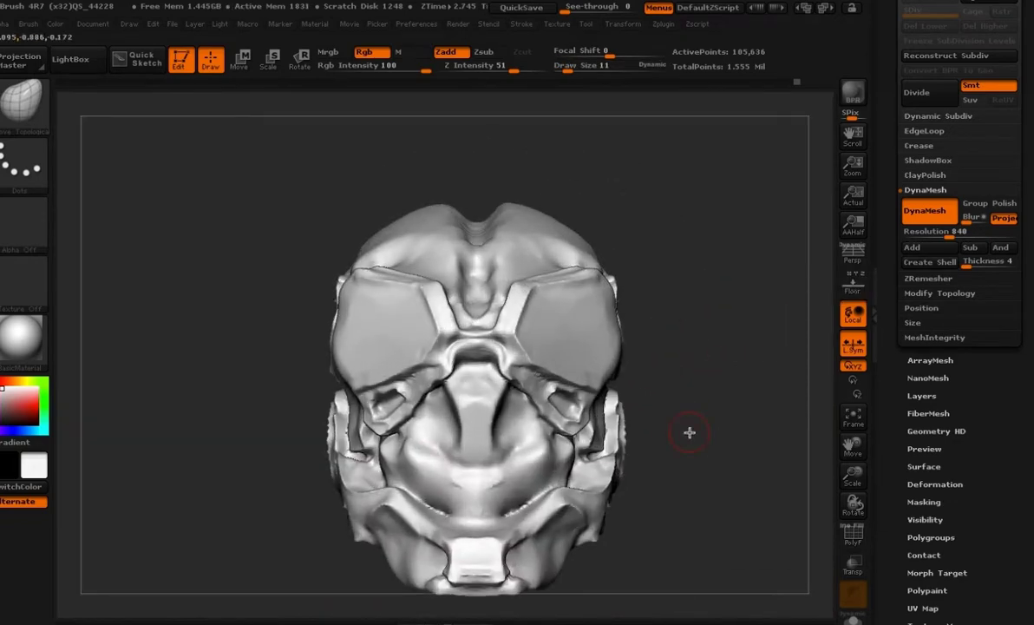
- Add volume to the bridge between the two visor plates with the ClayBuildup brush
mouse_move(827, 270)
left_mouse_down("alt")
mouse_move(746, 403)
mouse_move(759, 303)
left_mouse_up("alt")
key("b")
key("c")
key("b")
key("space")
left_click_drag(465, 283, 393, 319)
- Define the visor bridge's edges with Dam Standard at draw size 6 and smooth its surface
key("b")
key("d")
key("s")
key("space")
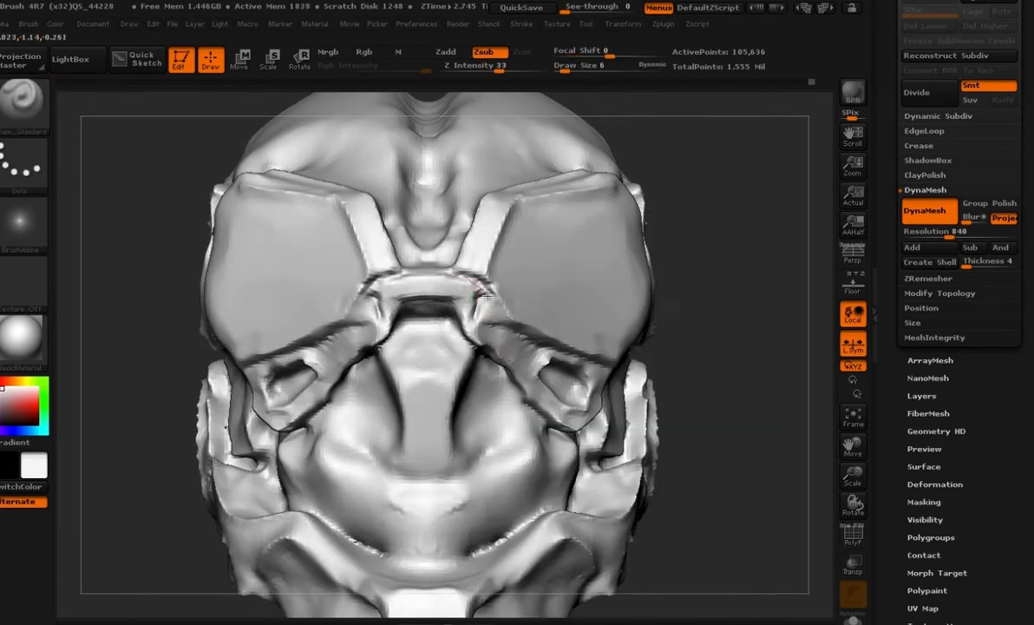
mouse_move(703, 342)
left_mouse_down("alt")
mouse_move(669, 367)
mouse_move(627, 359)
left_mouse_up("alt")
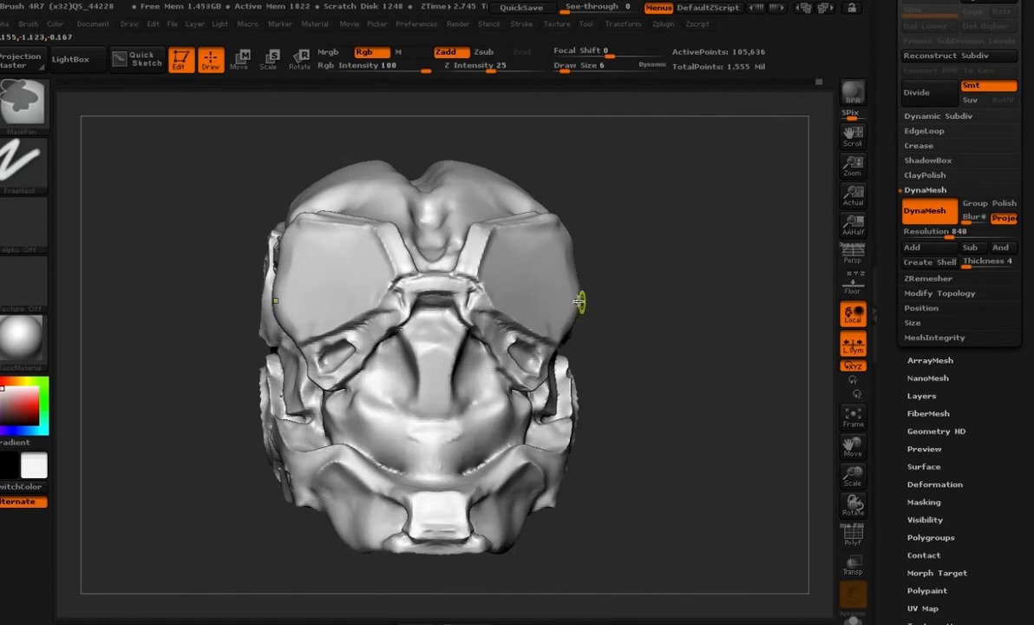
left_click_drag(469, 281, 386, 274, "shift")
left_click_drag(618, 347, 655, 304)
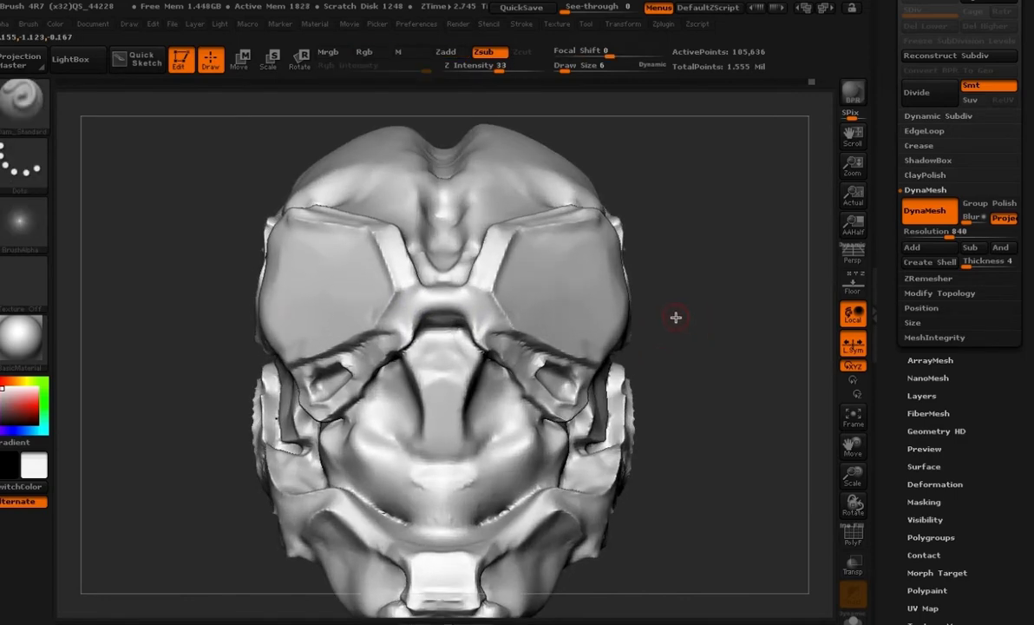
- Smooth the recess in the lower visor plate and save the project
key("shift+p")
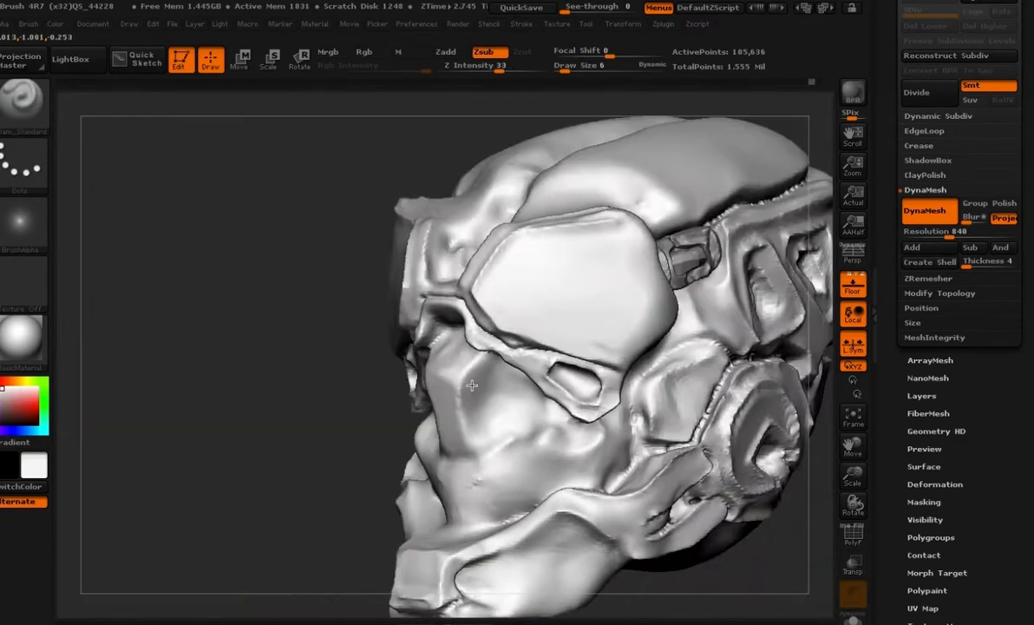
left_click_drag(556, 373, 519, 369, "shift")
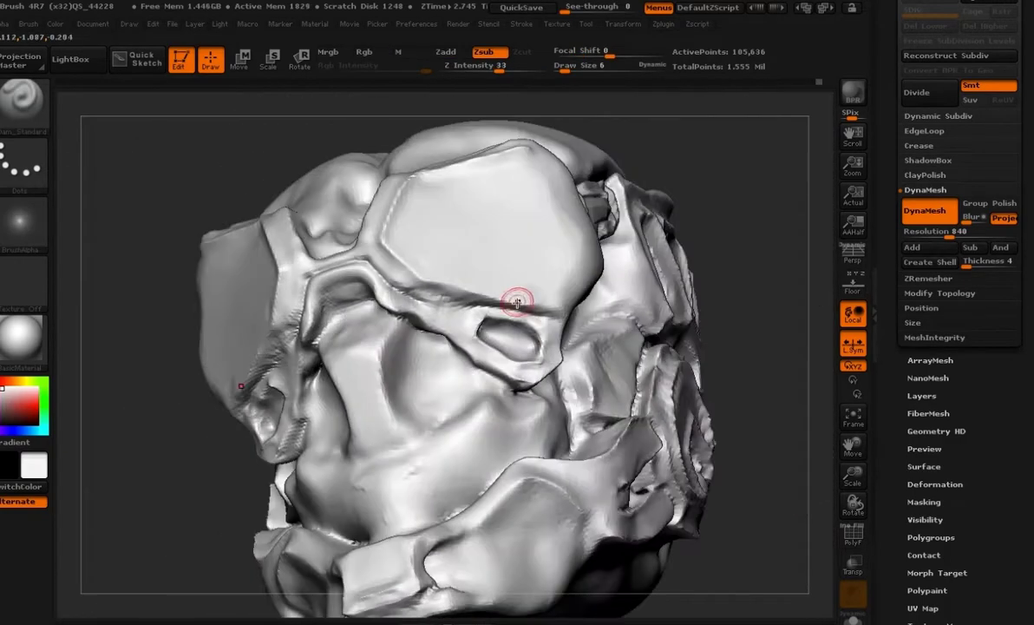
key("ctrl+s")
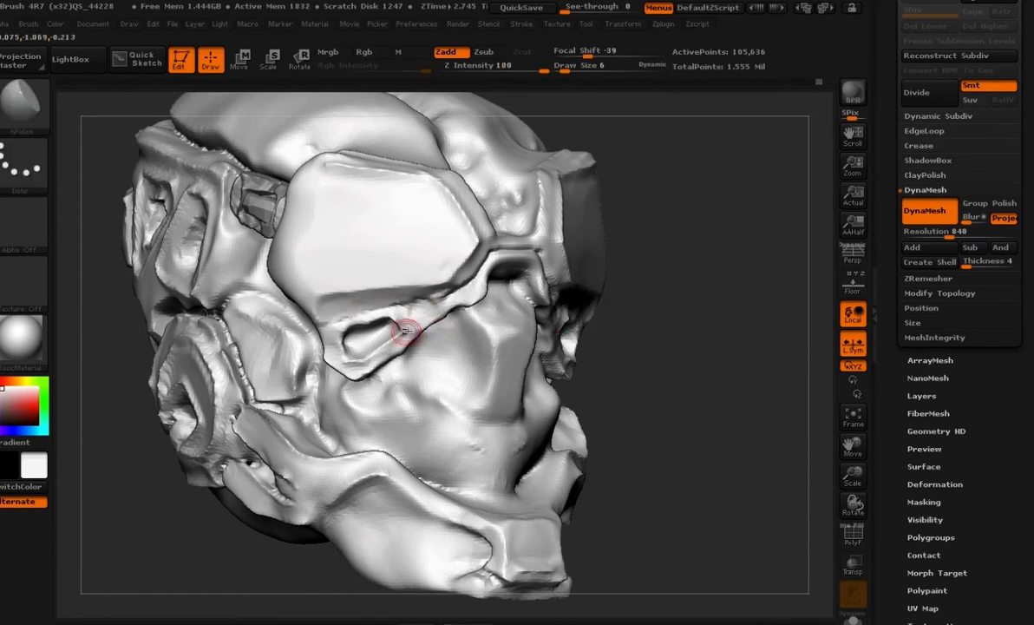
- Carve a horizontal groove across the nose piece below the bridge with Dam Standard at draw size 12
key("b")
key("d")
key("s")
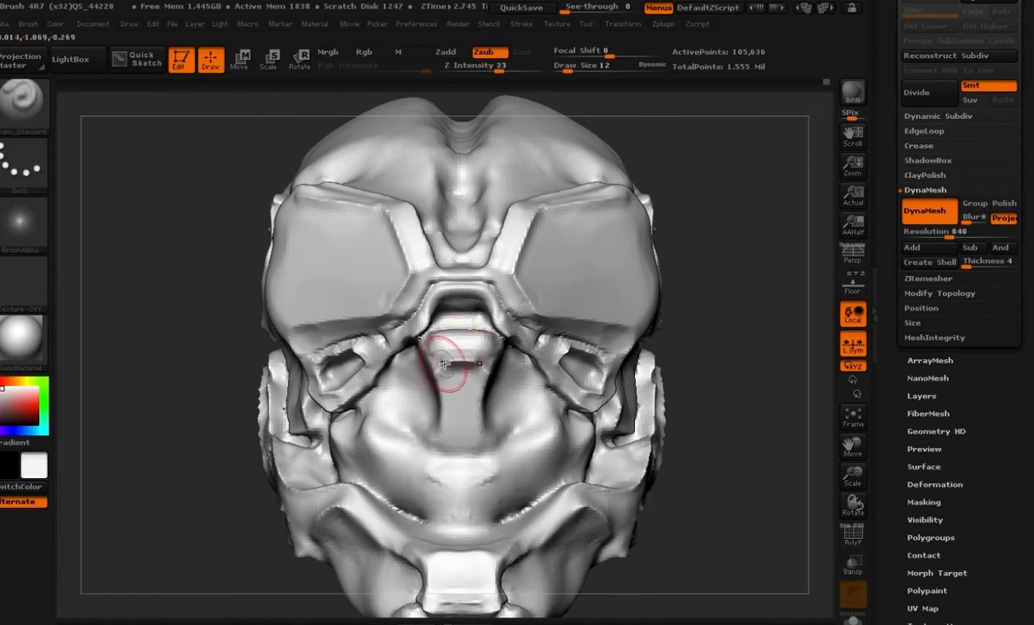
left_click_drag(780, 370, 556, 389)
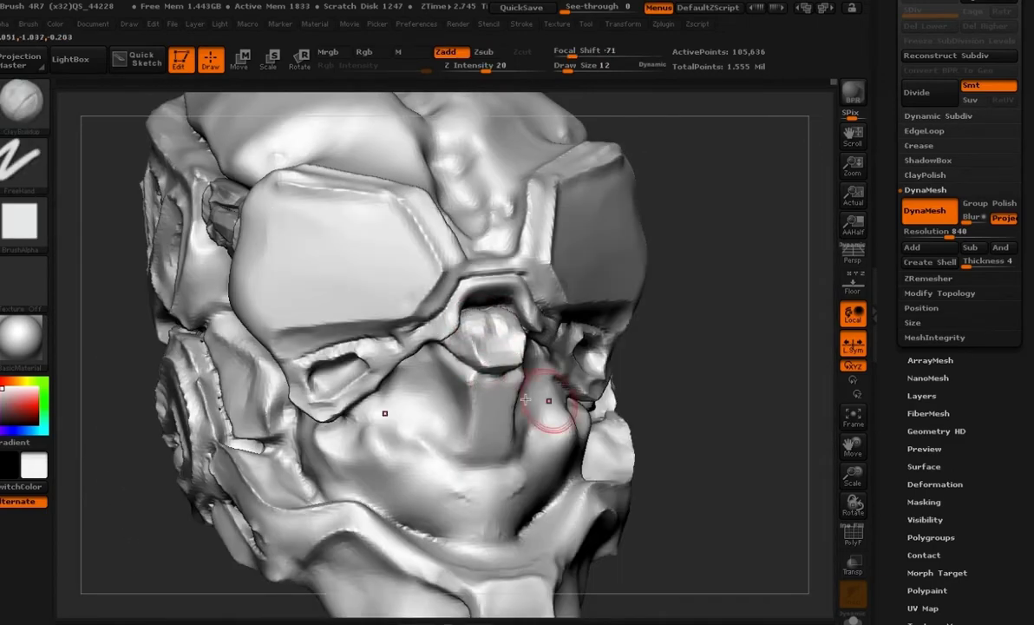
- Build up a small raised block on the nose piece with ClayBuildup at draw size 4 and smooth it
left_click_drag(504, 361, 487, 370)
left_click_drag(704, 377, 753, 375)
key("space")
left_click(482, 346)
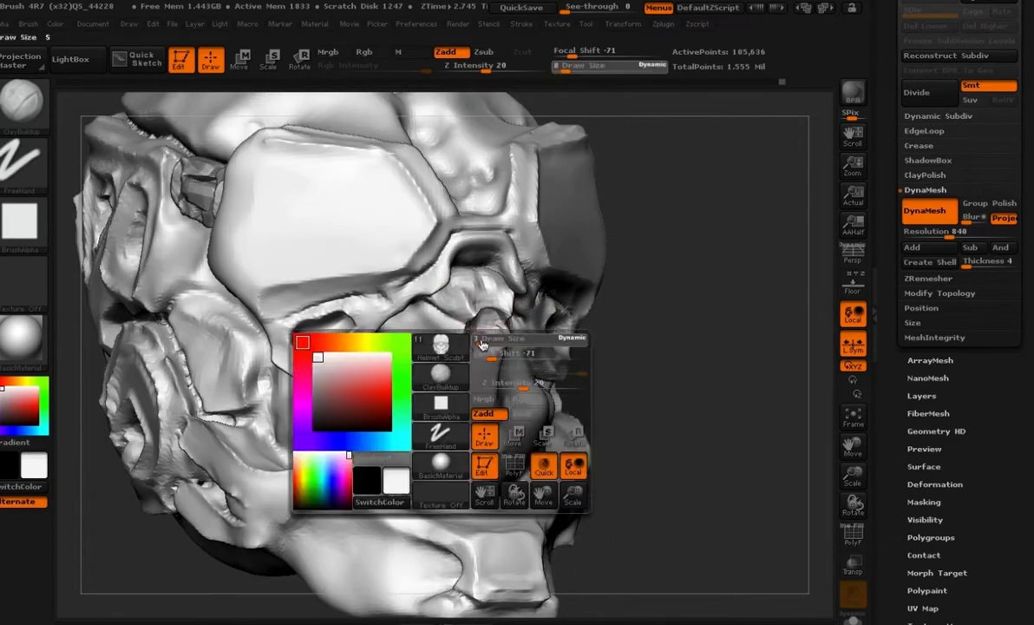
left_click_drag(473, 338, 477, 345)
left_click_drag(477, 345, 484, 360, "shift")
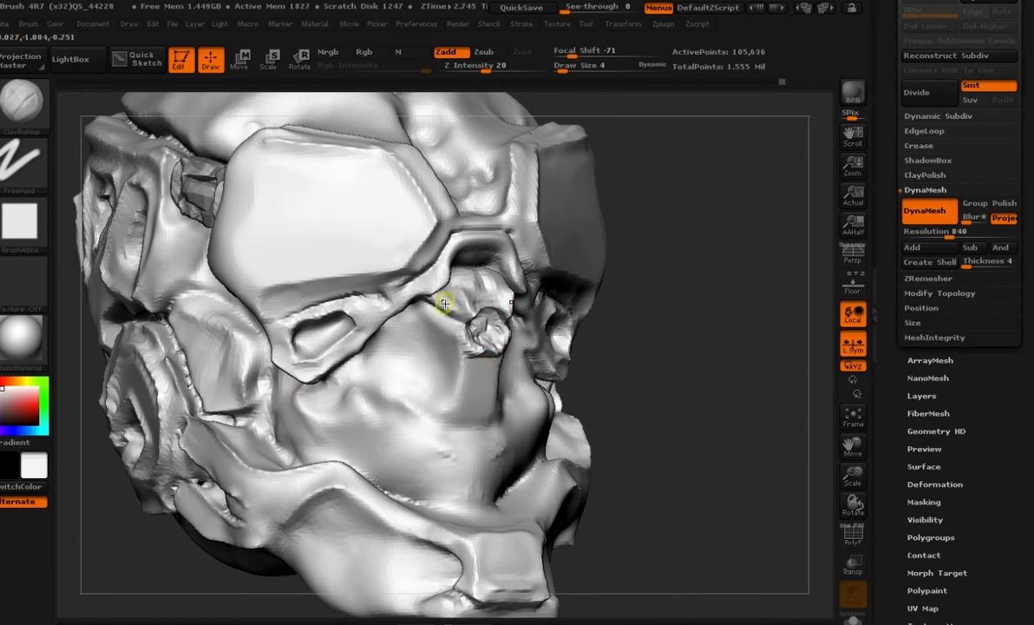
- Refine the nose piece with ClayBuildup at draw size 3 and hollow out its recess with Dam Standard at draw size 5
mouse_move(663, 361)
left_mouse_down()
mouse_move(761, 383)
mouse_move(607, 355)
mouse_move(716, 364)
left_mouse_up()
key("space")
left_click(485, 349)
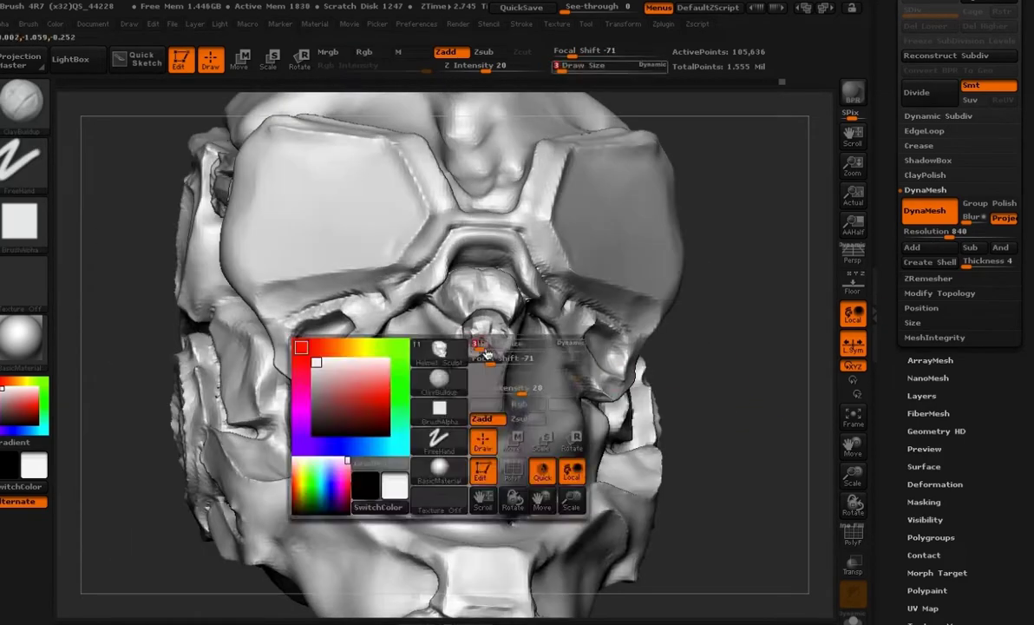
mouse_move(681, 369)
left_mouse_down()
mouse_move(727, 383)
mouse_move(731, 403)
left_mouse_up()
key("b")
key("d")
key("s")
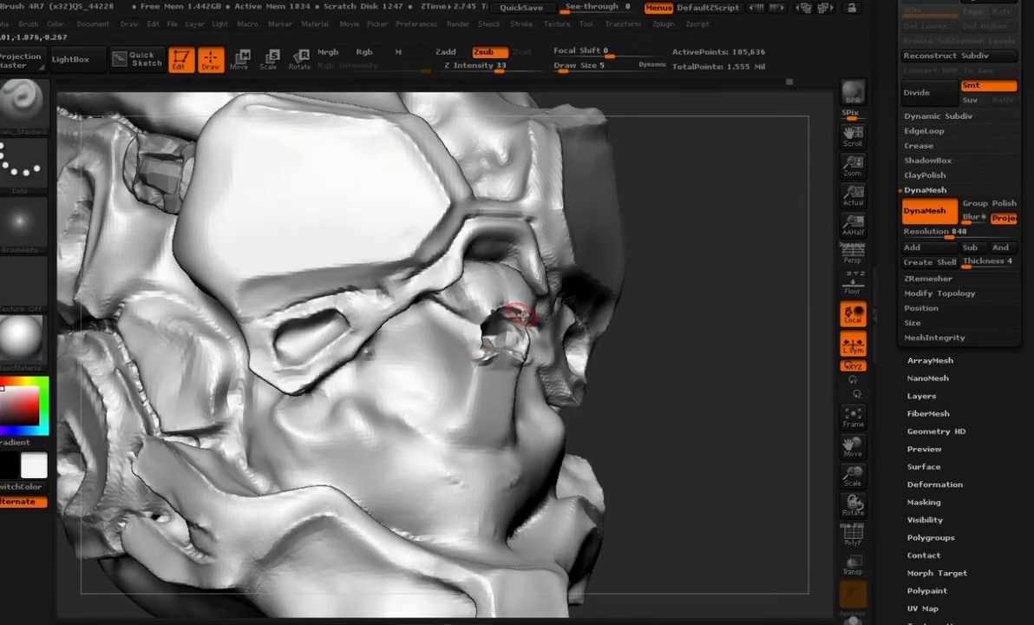
left_click_drag(614, 350, 532, 394)
- Shape the frame around the nose recess with ClayBuildup at draw sizes 5 and 3, comparing it with the front reference
key("b")
key("c")
key("b")
mouse_move(725, 408)
left_mouse_down()
mouse_move(677, 403)
mouse_move(655, 371)
mouse_move(637, 374)
left_mouse_up()
mouse_move(638, 375)
left_mouse_down("alt")
mouse_move(623, 425)
mouse_move(598, 451)
left_mouse_up("alt")
left_click_drag(725, 401, 694, 392, "shift")
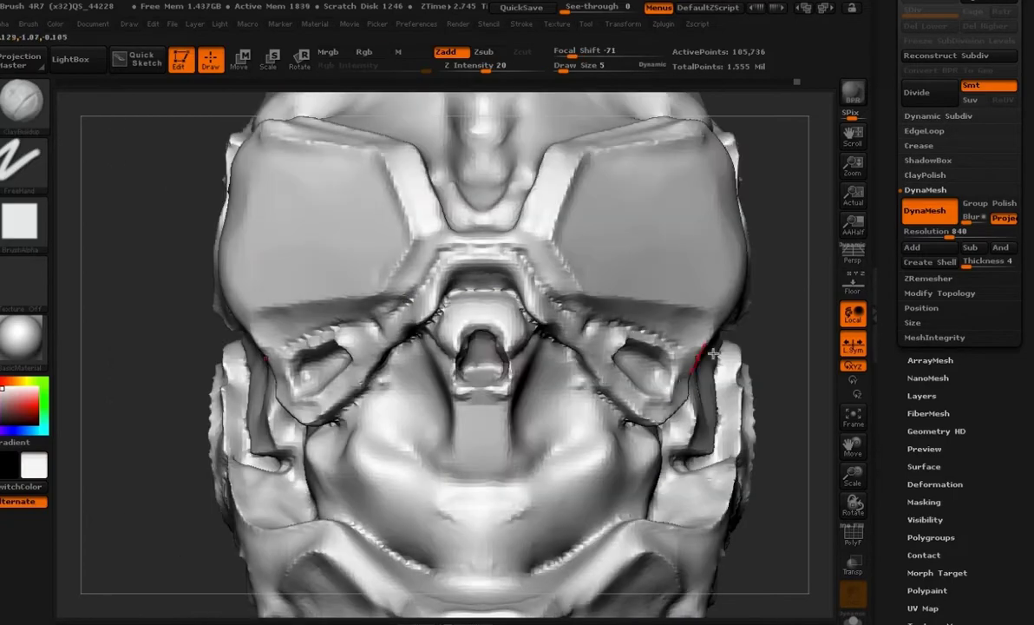
left_click(855, 288)
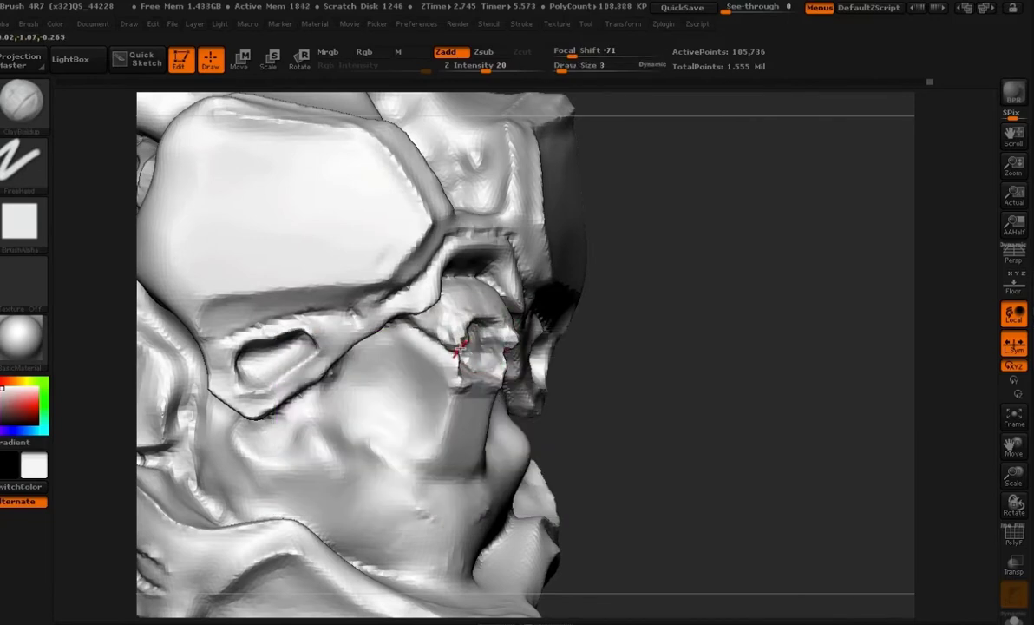
key("ctrl")
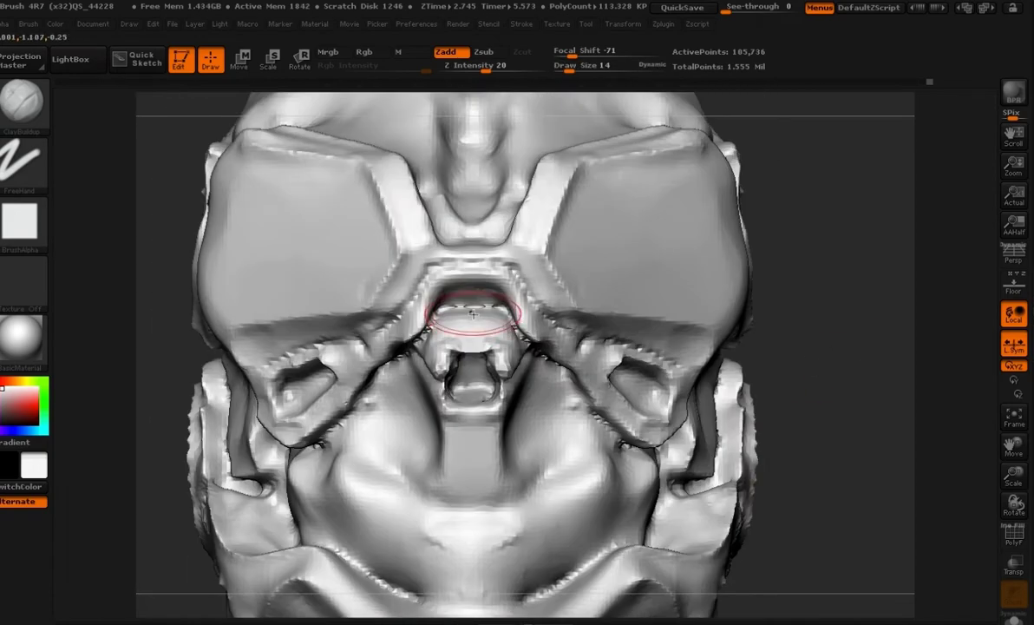
- Build up a rounded insert in the cavity under the visor bridge with ClayBuildup at draw sizes 14 and 9
key("space")
key("space")
key("shift")
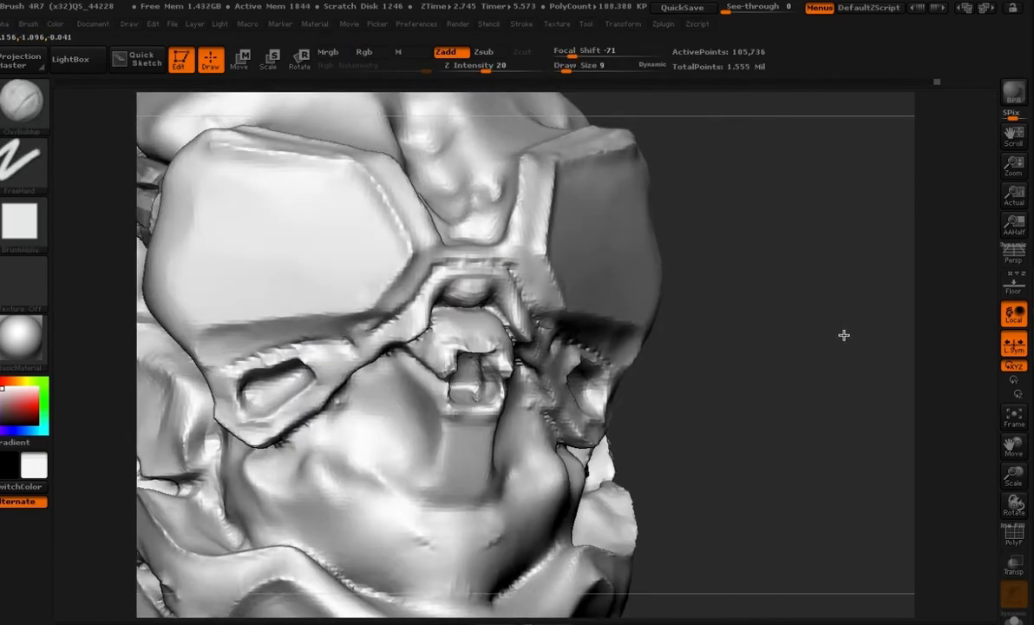
- Cut a horizontal groove across the visor bridge with Dam Standard and flatten nearby surfaces with hPolish, both at draw size 7
left_click_drag(842, 335, 791, 346)
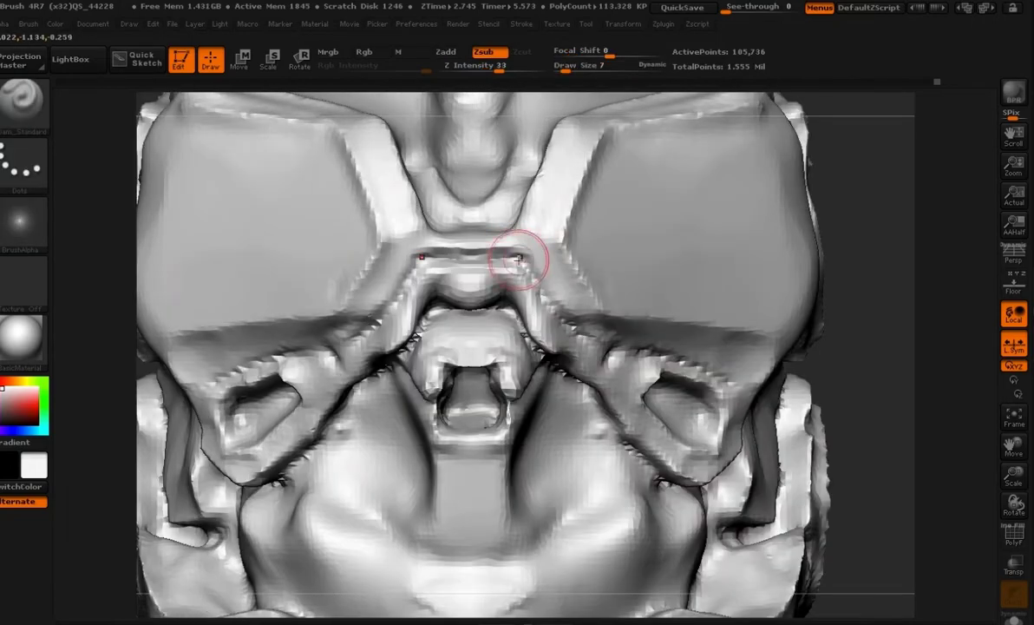
left_click_drag(519, 258, 483, 280)
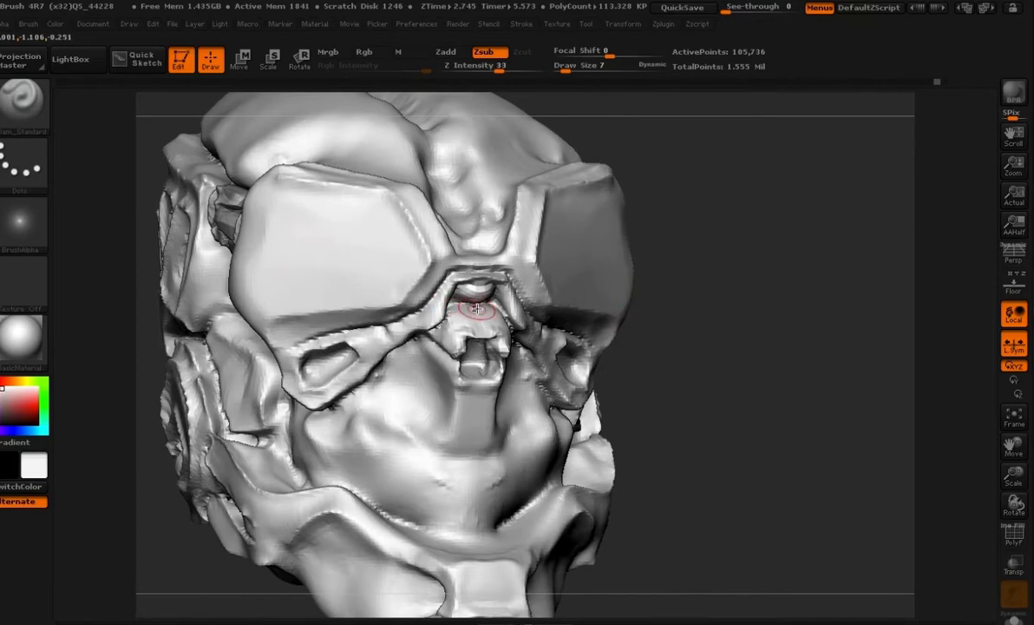
key("b")
key("h")
key("p")
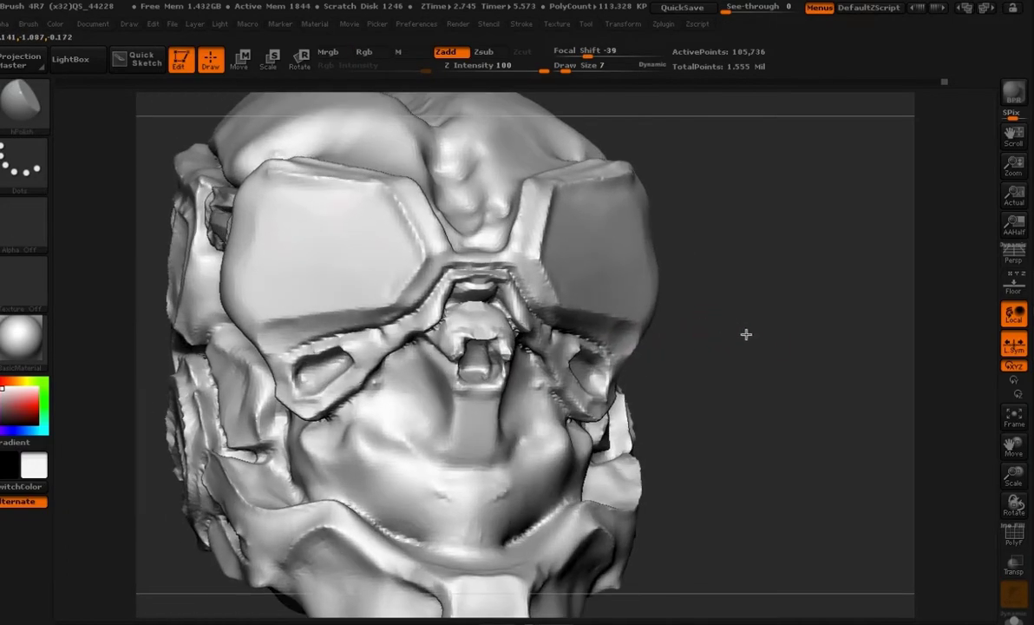
- Overlay the front reference and alternate the model's color between light and dark to compare the bridge and nose shapes
left_click_drag(673, 308, 696, 260, "alt")
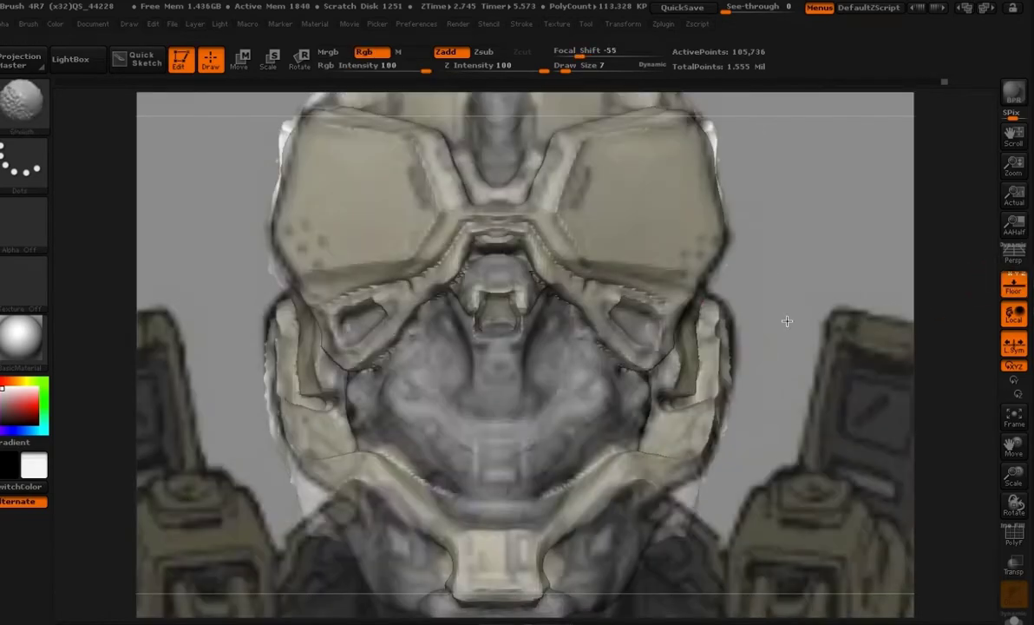
key("v")
key("v")
key("v")
key("v")
key("v")
key("v")
key("v")
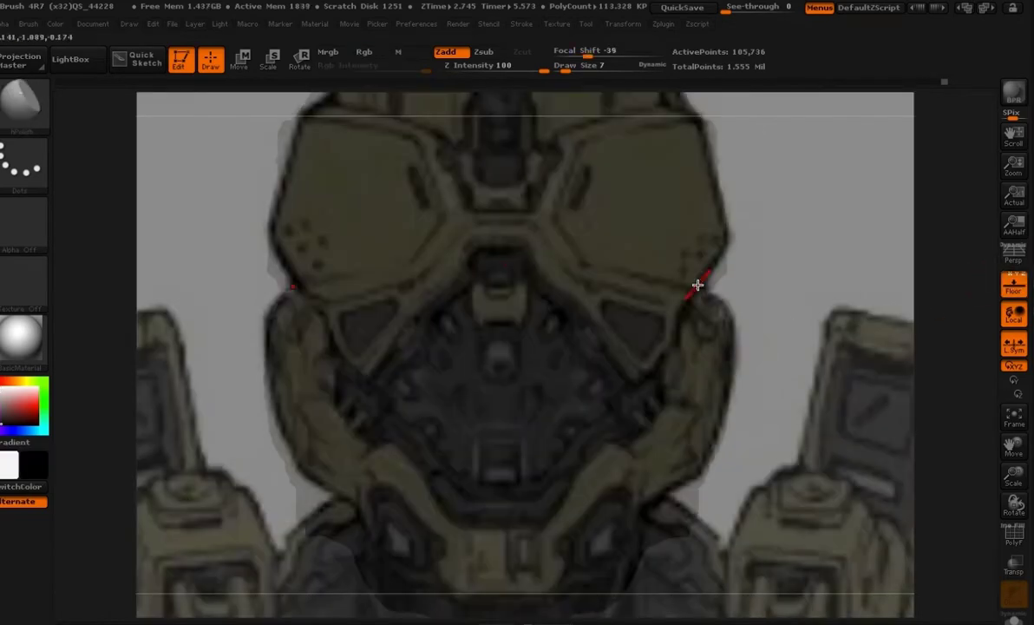
key("v")
- Pull the area beneath the visor bridge downward to follow the reference with Move Topological at draw size 17
key("space")
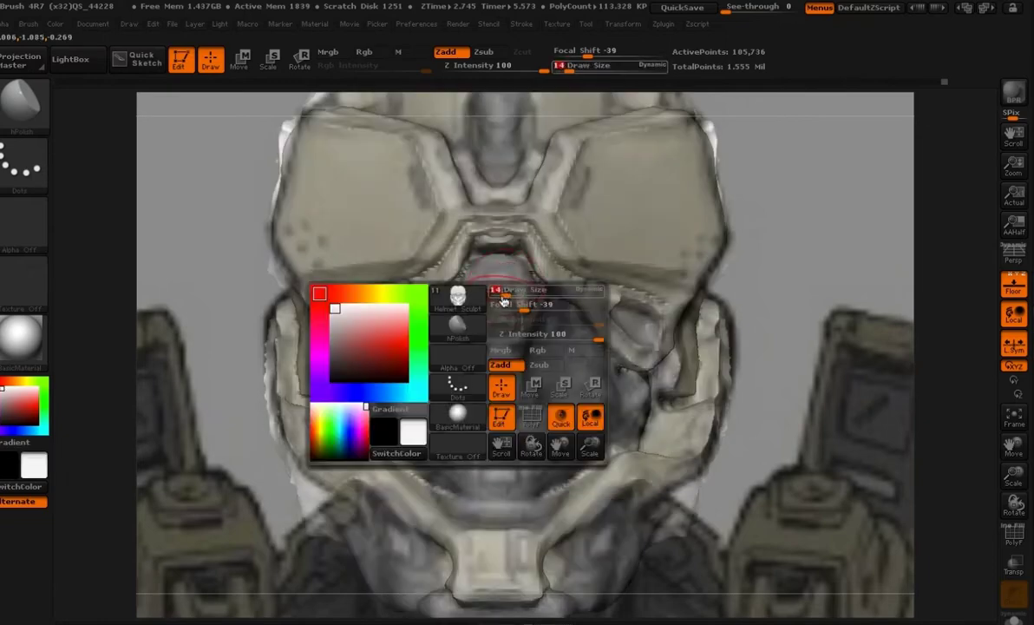
left_click(506, 296)
key("b")
key("m")
key("t")
key("bracketright")
left_click_drag(499, 236, 497, 262)
- Compare the model with the reference by switching its color, lower the nose piece's top to match, and hide the reference
key("v")
key("v")
key("v")
key("v")
left_click_drag(496, 260, 492, 277)
key("v")
left_click(1024, 293)
key("v")
left_click_drag(850, 343, 597, 436)
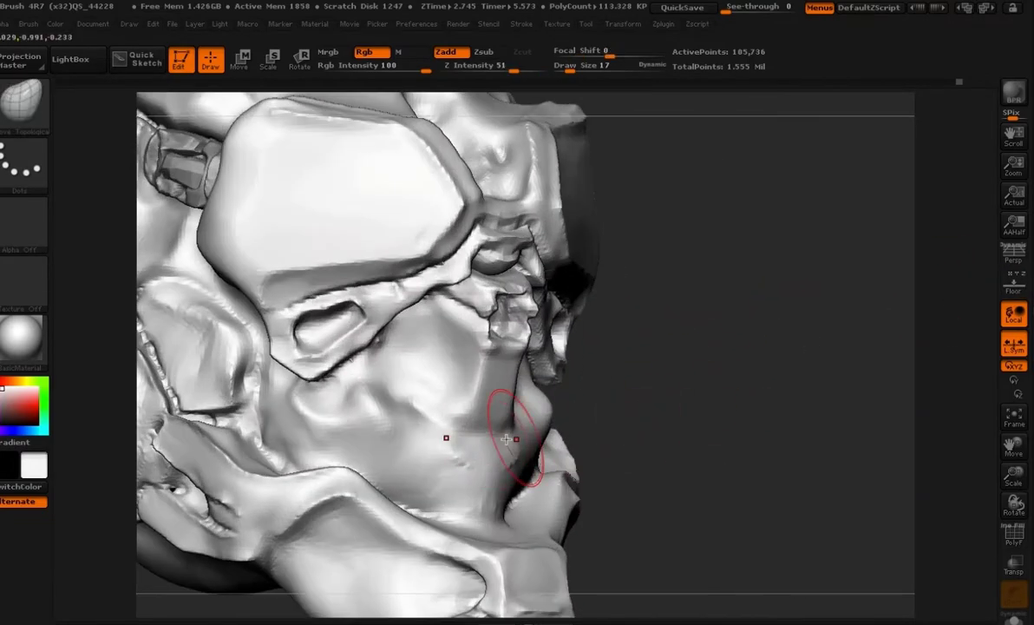
- Carve angular panel lines across the face mask's cheek and lower area with Dam Standard, starting at draw size 17, and smooth between them
left_click_drag(452, 425, 384, 344)
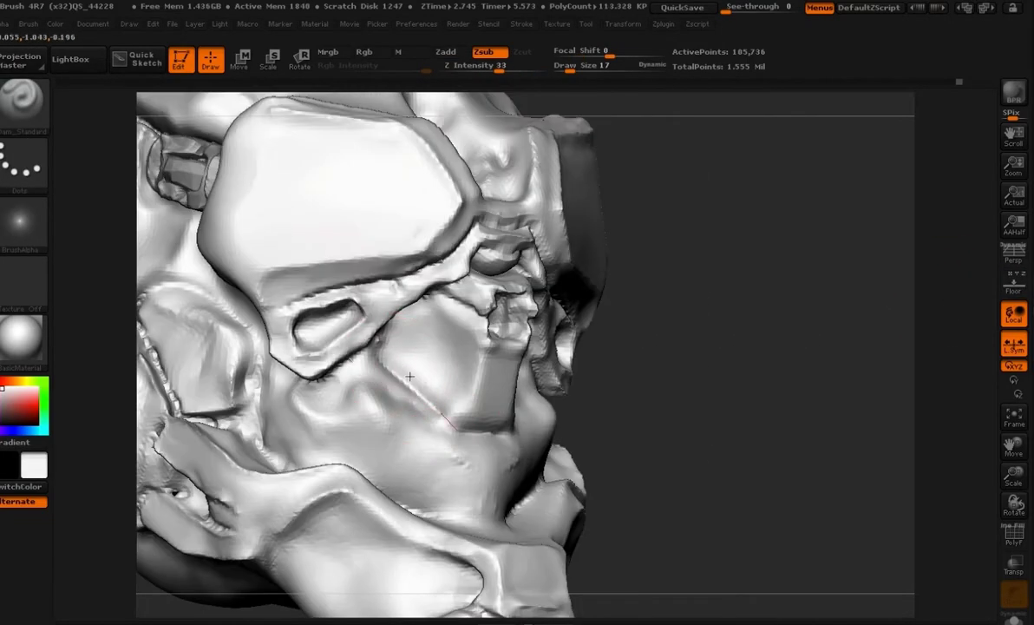
mouse_move(433, 373)
left_mouse_down("shift")
mouse_move(460, 406)
mouse_move(390, 352)
mouse_move(430, 331)
left_mouse_up("shift")
key("space")
mouse_move(425, 297)
left_mouse_down()
mouse_move(429, 338)
mouse_move(406, 339)
mouse_move(384, 361)
mouse_move(349, 354)
left_mouse_up()
mouse_move(412, 392)
left_mouse_down()
mouse_move(329, 358)
mouse_move(347, 431)
mouse_move(302, 400)
mouse_move(386, 450)
mouse_move(445, 456)
left_mouse_up()
mouse_move(383, 482)
left_mouse_down()
mouse_move(457, 495)
mouse_move(479, 525)
left_mouse_up()
mouse_move(415, 473)
left_mouse_down()
mouse_move(485, 510)
mouse_move(515, 510)
mouse_move(470, 522)
left_mouse_up()
- Build up a small raised detail on the cheek below the lower visor plate with ClayBuildup at draw sizes 9 and 5
key("b")
key("c")
key("b")
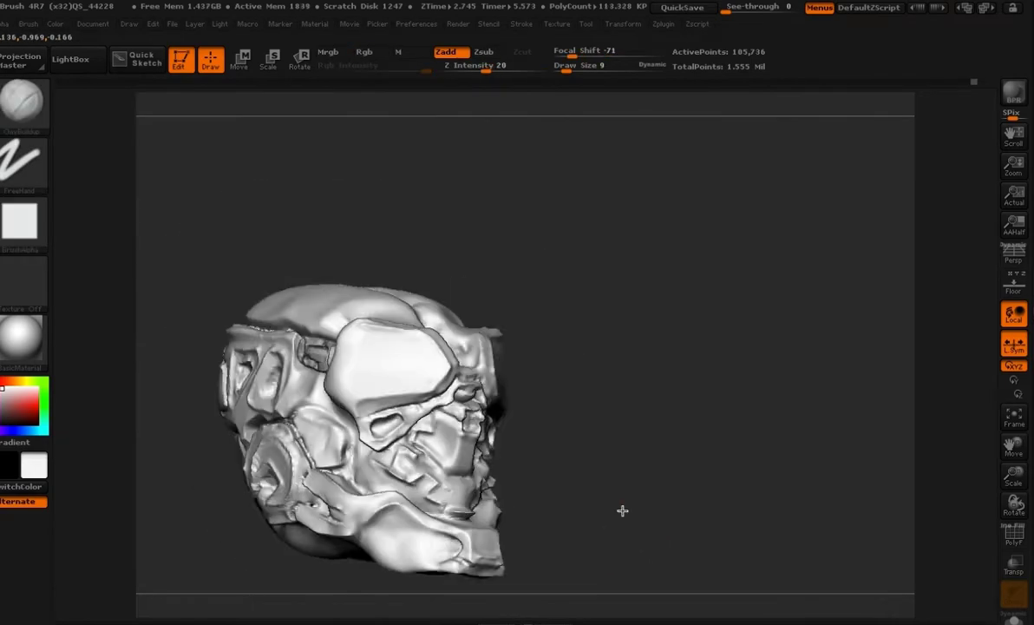
mouse_move(604, 510)
left_mouse_down()
mouse_move(688, 424)
mouse_move(667, 431)
mouse_move(734, 479)
mouse_move(676, 443)
left_mouse_up()
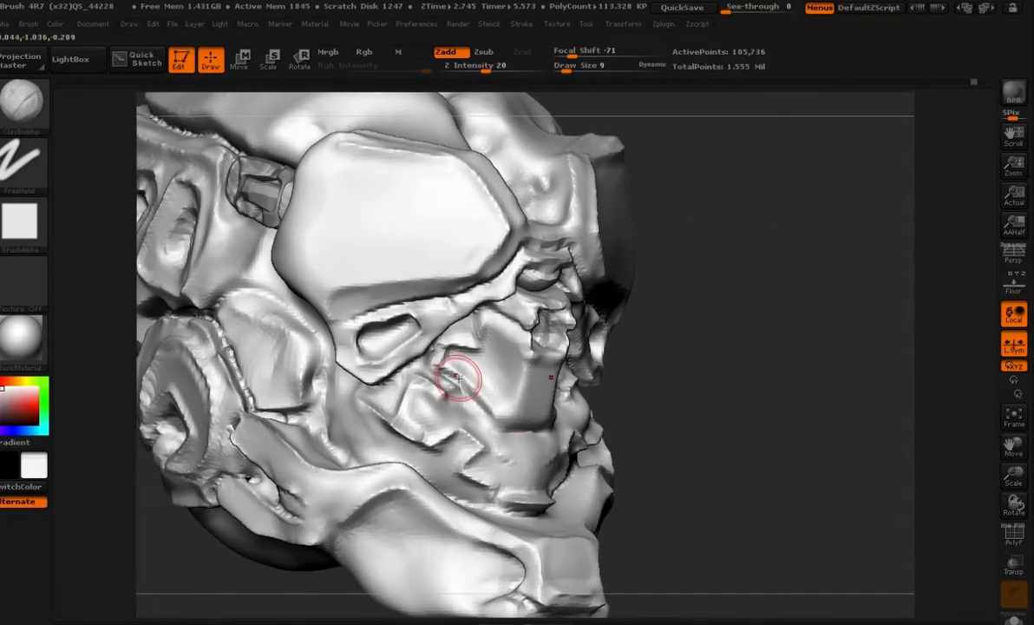
left_click_drag(458, 333, 470, 330)
left_click_drag(702, 439, 673, 452)
left_click_drag(464, 328, 450, 338)
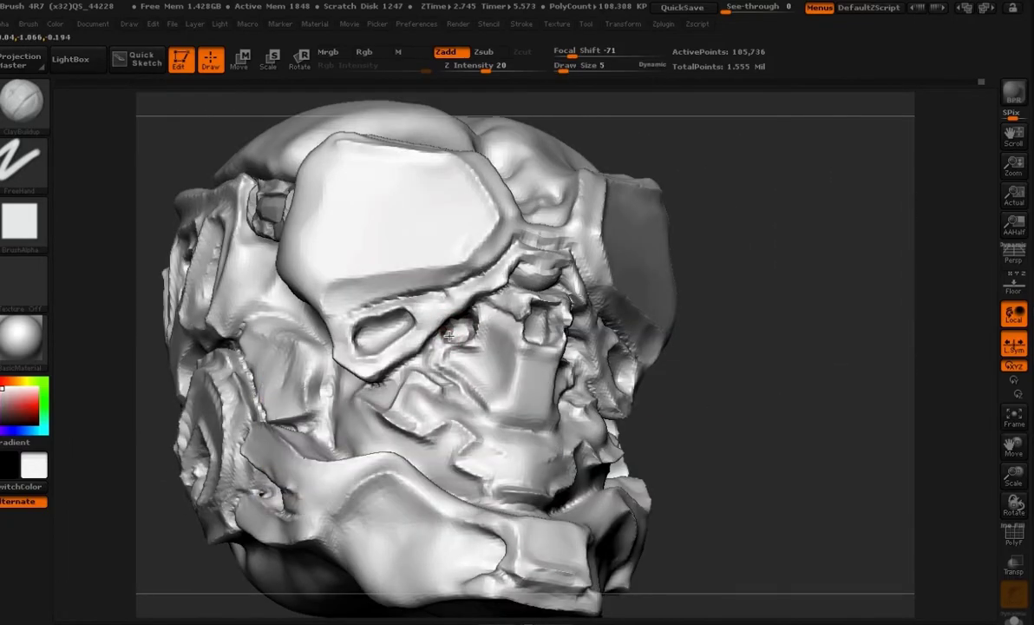
- Undo the last ClayBuildup strokes on the small cheek detail below the lower visor plate
mouse_move(713, 455)
left_mouse_down()
mouse_move(773, 492)
mouse_move(738, 468)
left_mouse_up()
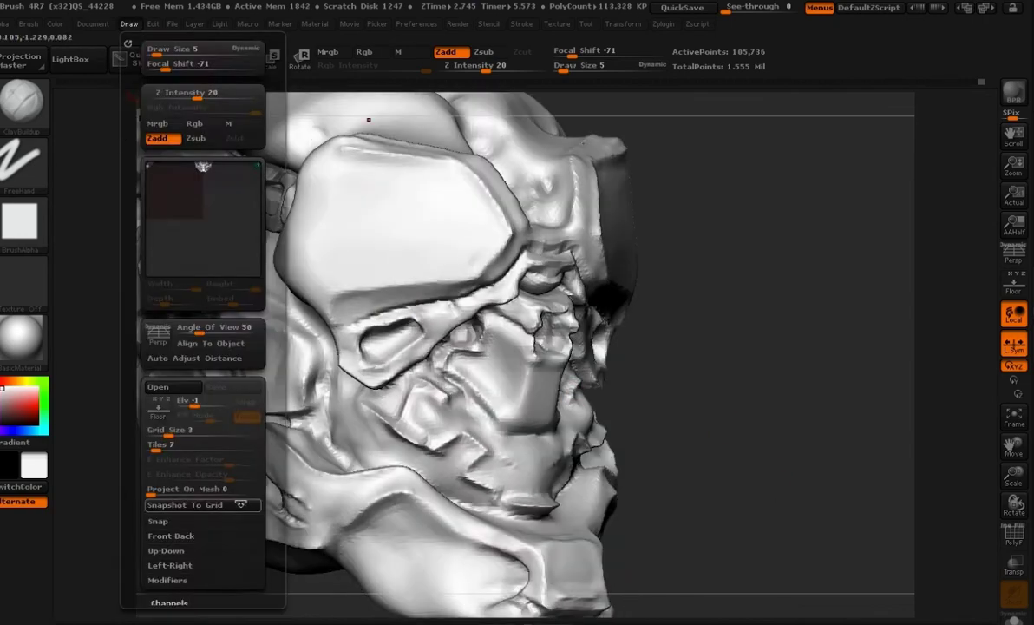
mouse_move(29, 25)
left_click(80, 559)
left_click(88, 466)
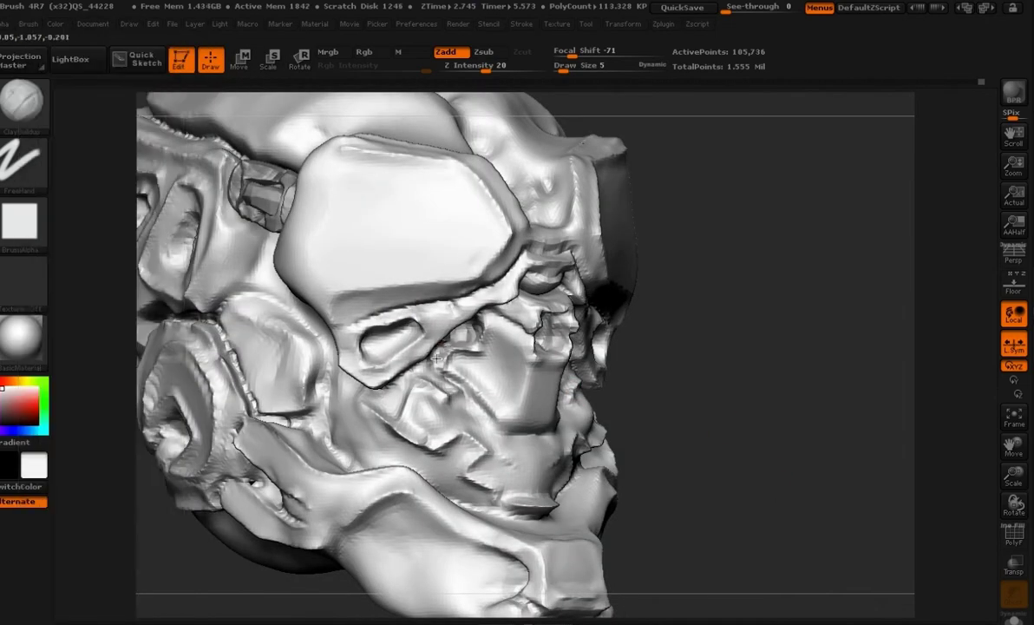
key("ctrl+z")
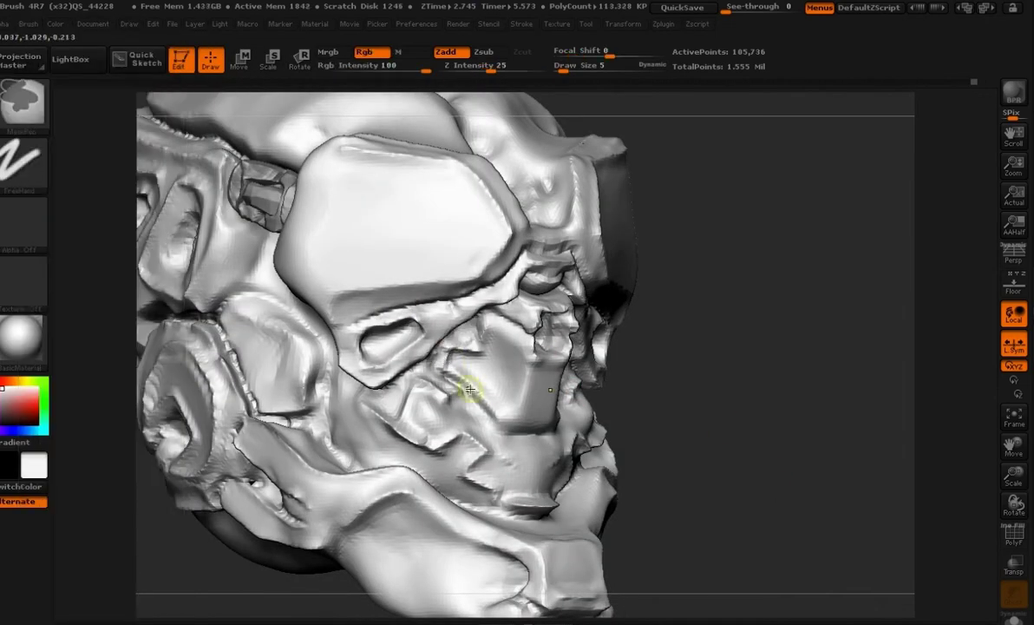
key("ctrl+z")
- Carve a deep recess under the lower visor plate's edge with ClayBuildup at draw size 5, then clear the mask and update the DynaMesh
mouse_move(28, 24)
left_click(88, 471)
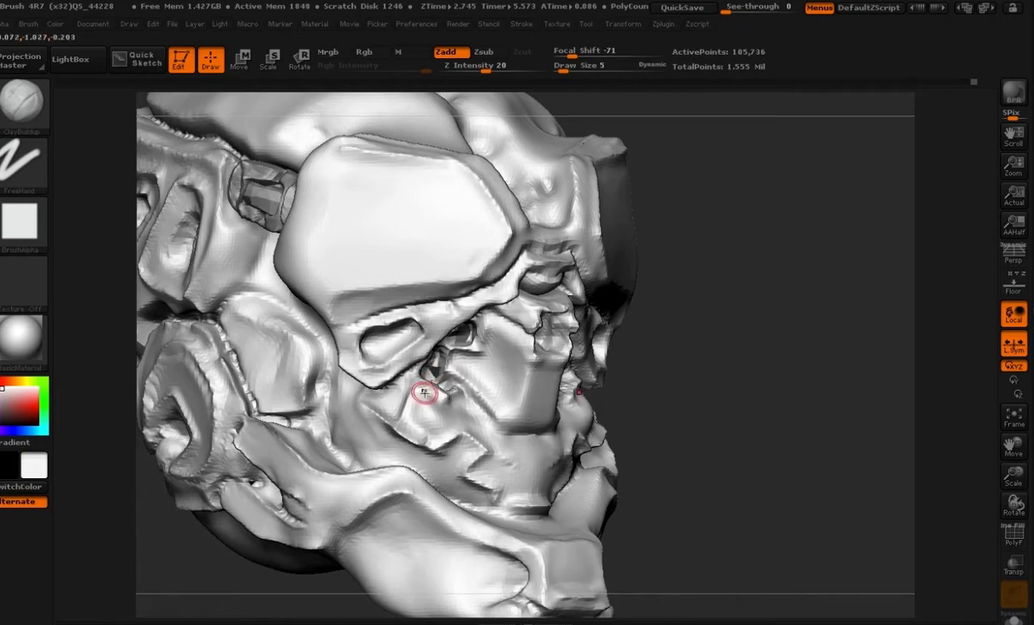
left_click_drag(705, 415, 555, 324)
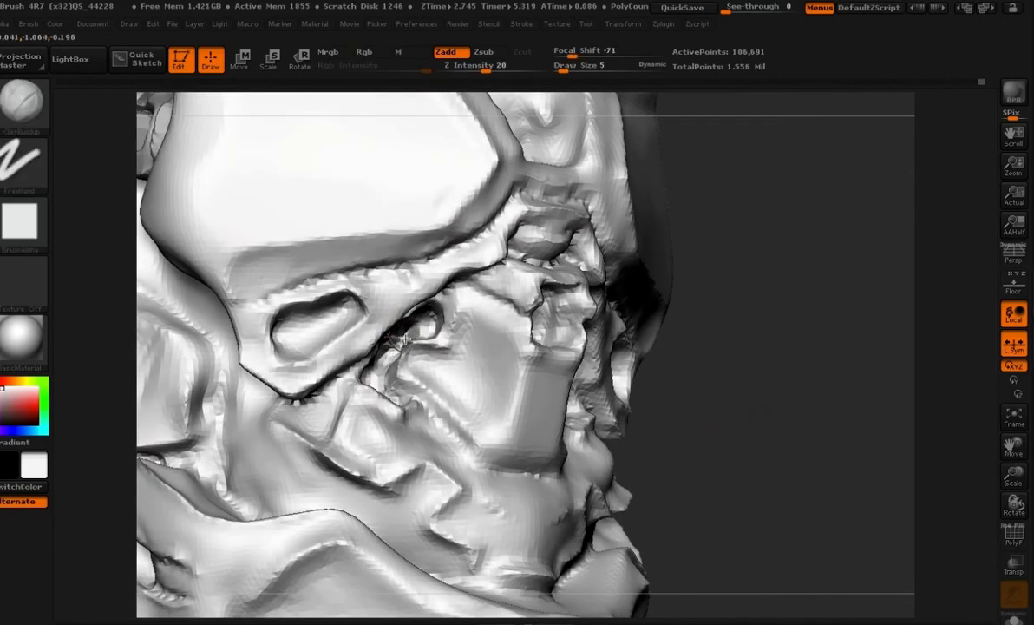
mouse_move(720, 440)
left_mouse_down("alt")
mouse_move(660, 406)
mouse_move(347, 416)
mouse_move(674, 436)
mouse_move(686, 460)
left_mouse_up("alt")
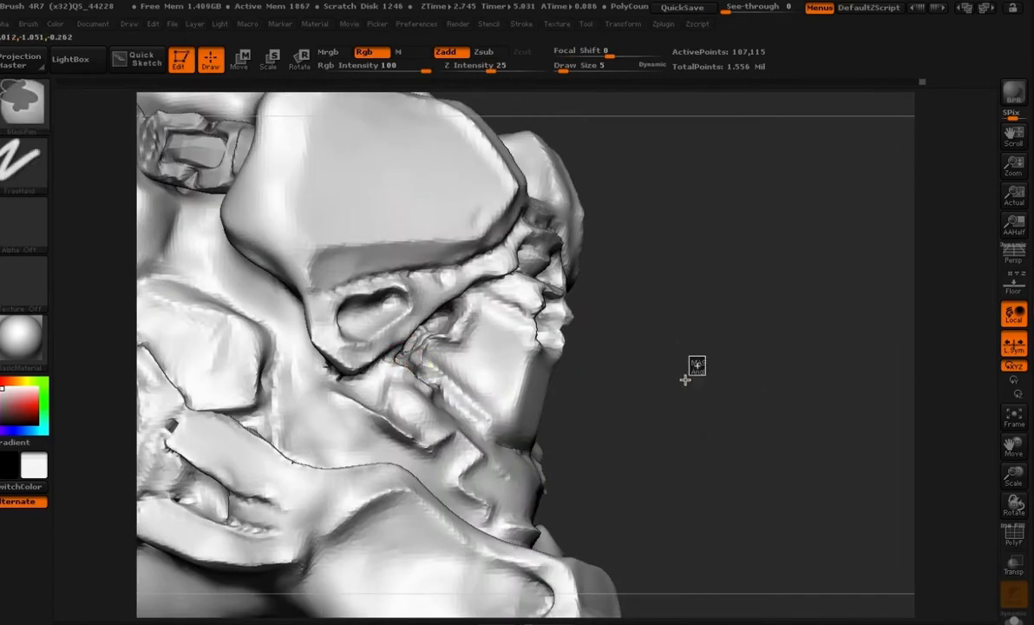
left_click_drag(686, 379, 655, 381, "ctrl")
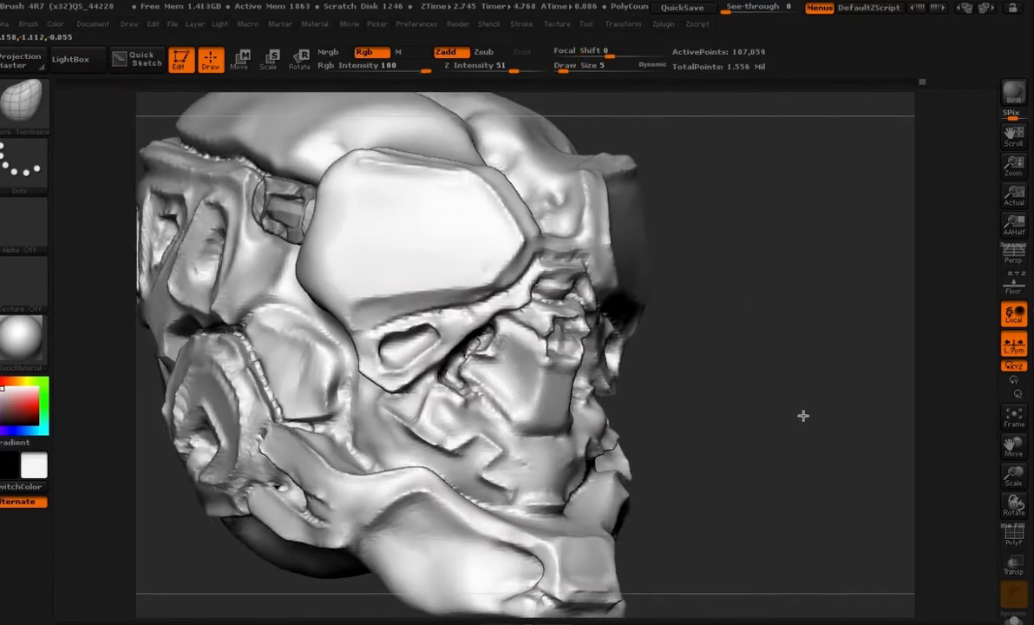
- Adjust the lower visor plate with Move Topological at draw size 21 and carve a border around its opening with Dam Standard at sizes 8 and 4
key("space")
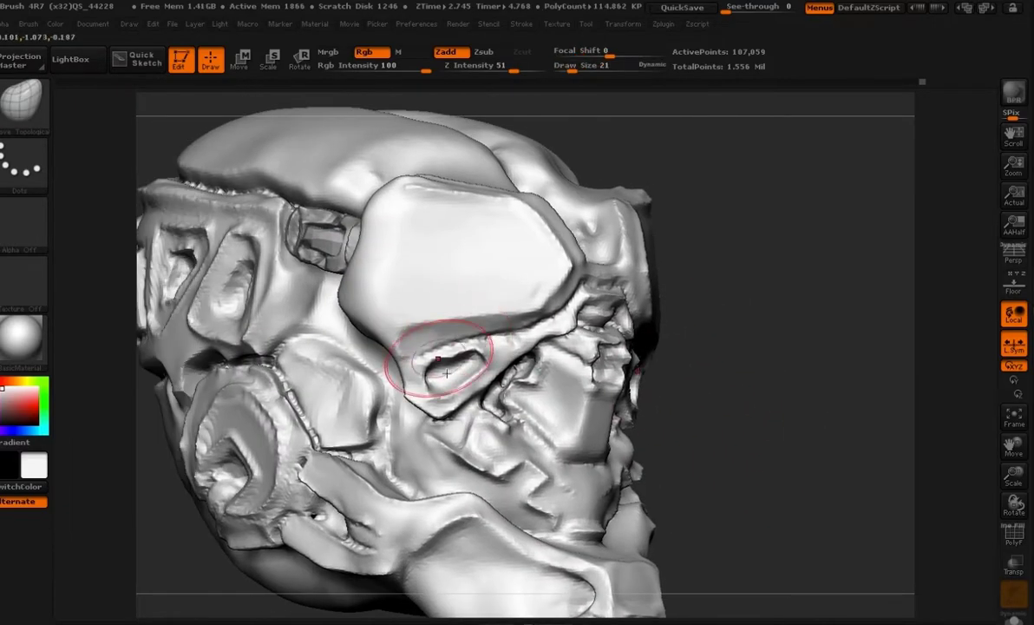
key("space")
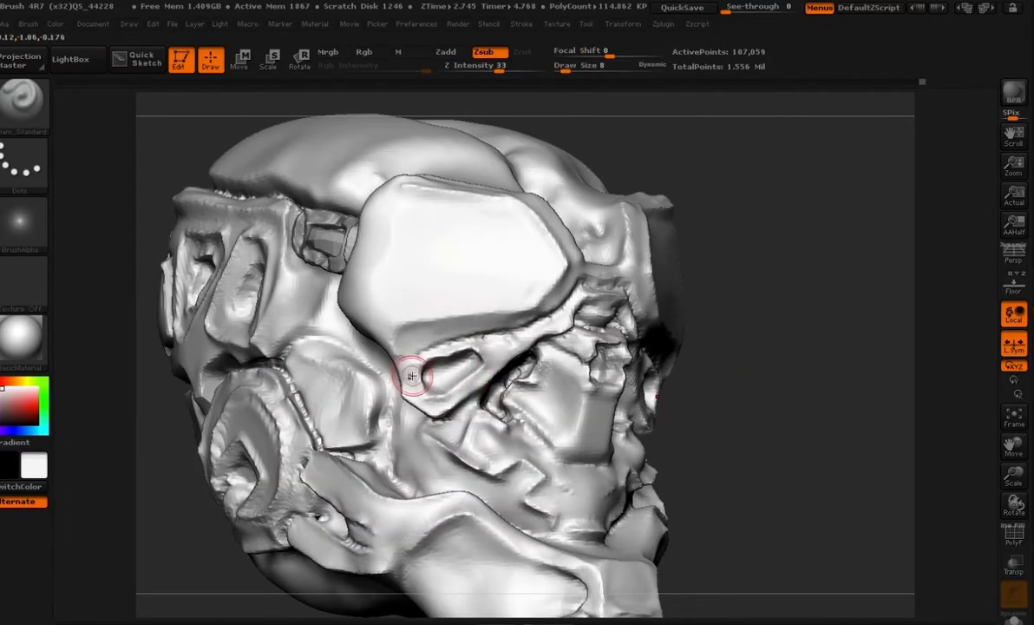
left_click_drag(463, 413, 493, 368)
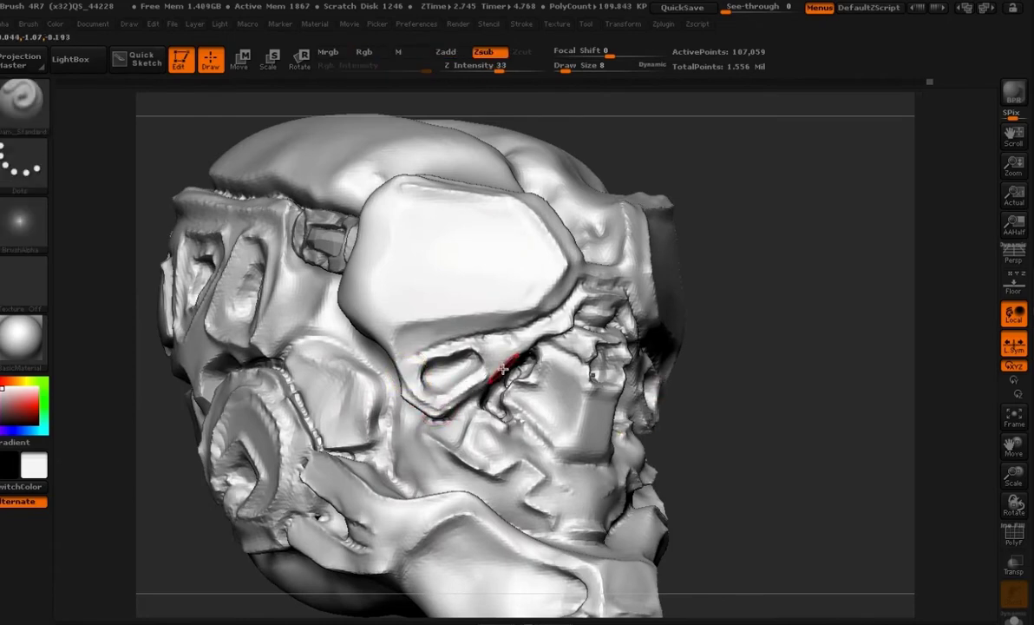
key("ctrl")
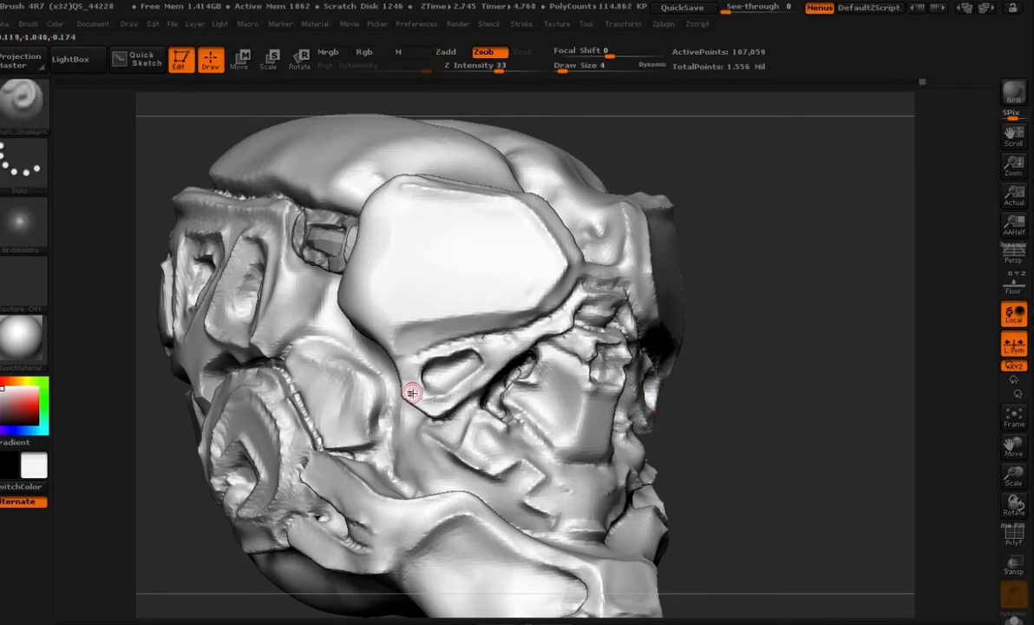
left_click_drag(411, 397, 466, 392)
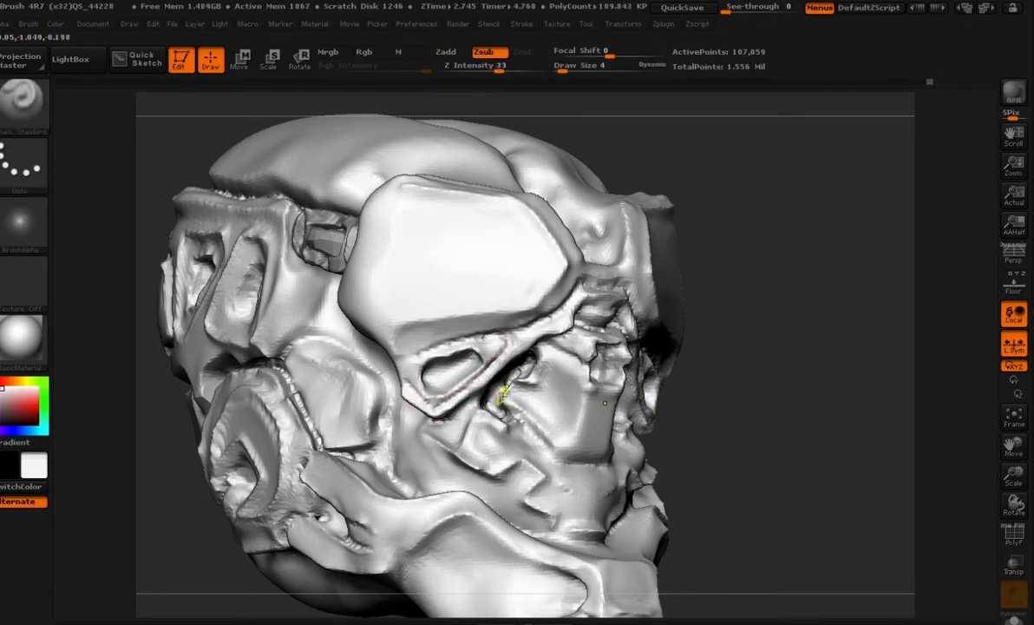
key("ctrl+z")
mouse_move(504, 348)
left_mouse_down()
mouse_move(488, 386)
mouse_move(416, 403)
left_mouse_up()
key("ctrl+z")
key("ctrl")
- Carve a stepped panel line along the visor's rear edge and lower rear corner with Dam Standard, starting at draw size 4
left_click_drag(393, 331, 402, 371)
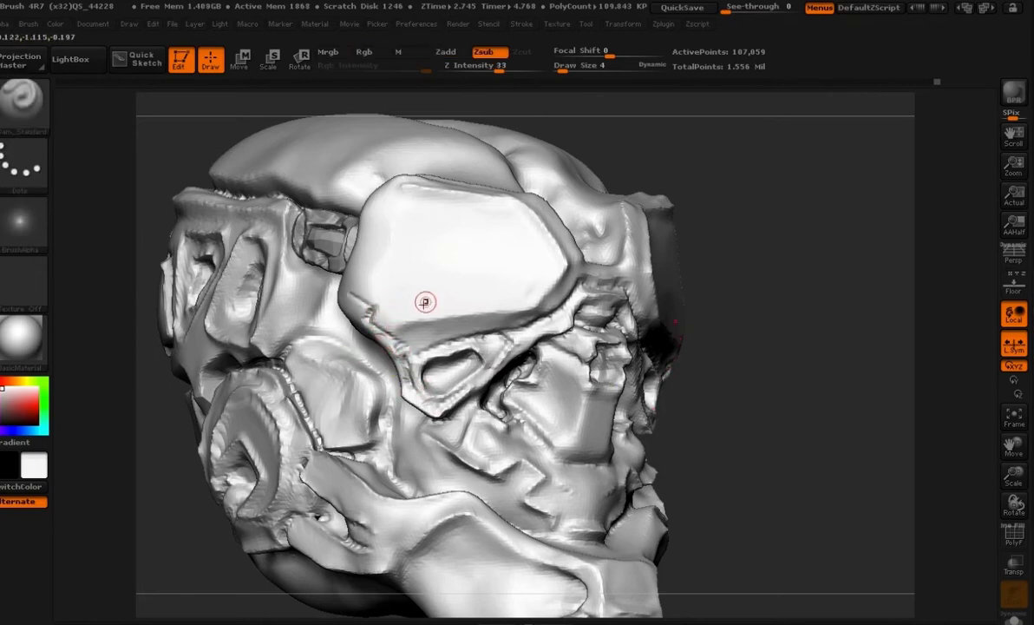
left_click_drag(712, 343, 767, 444)
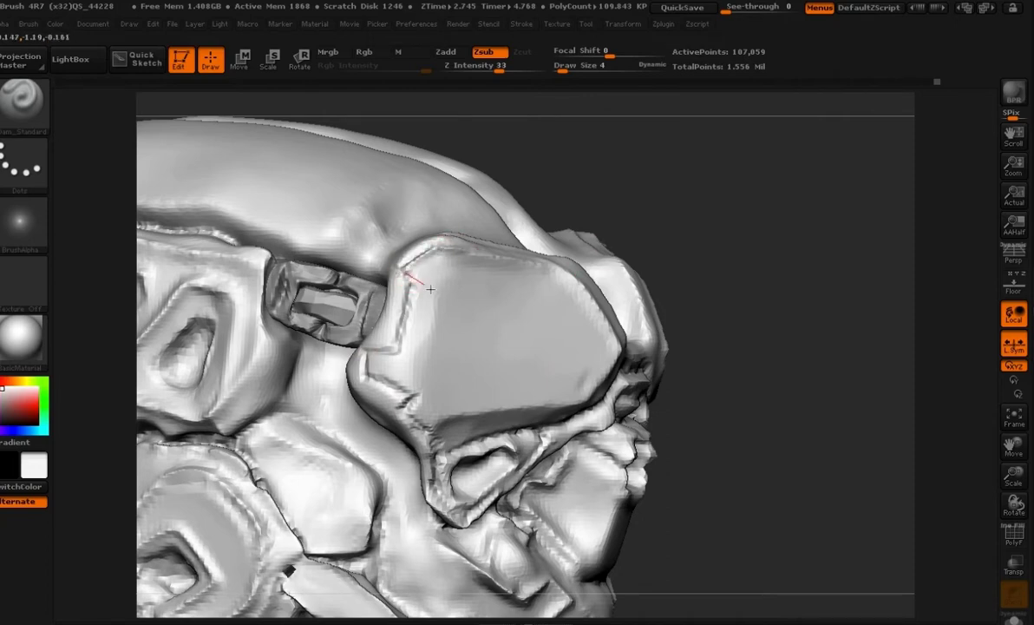
left_click_drag(430, 289, 424, 286)
key("ctrl+z")
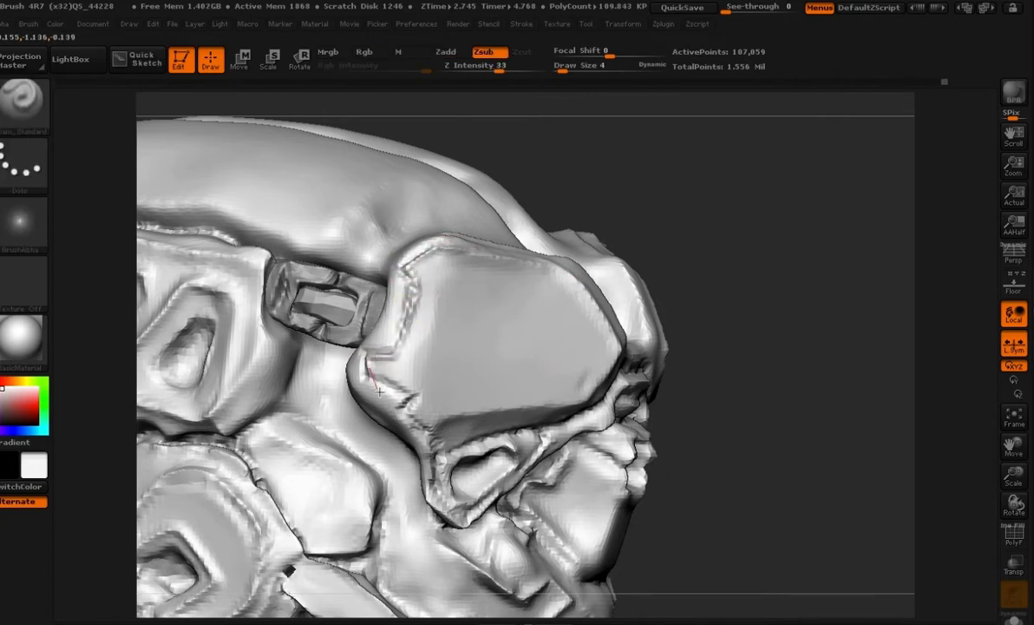
left_click_drag(408, 429, 410, 424)
key("ctrl+z")
mouse_move(607, 399)
left_mouse_down()
mouse_move(597, 245)
mouse_move(518, 249)
mouse_move(567, 251)
mouse_move(573, 270)
left_mouse_up()
key("space")
left_click_drag(404, 328, 410, 318)
key("ctrl+z")
key("space")
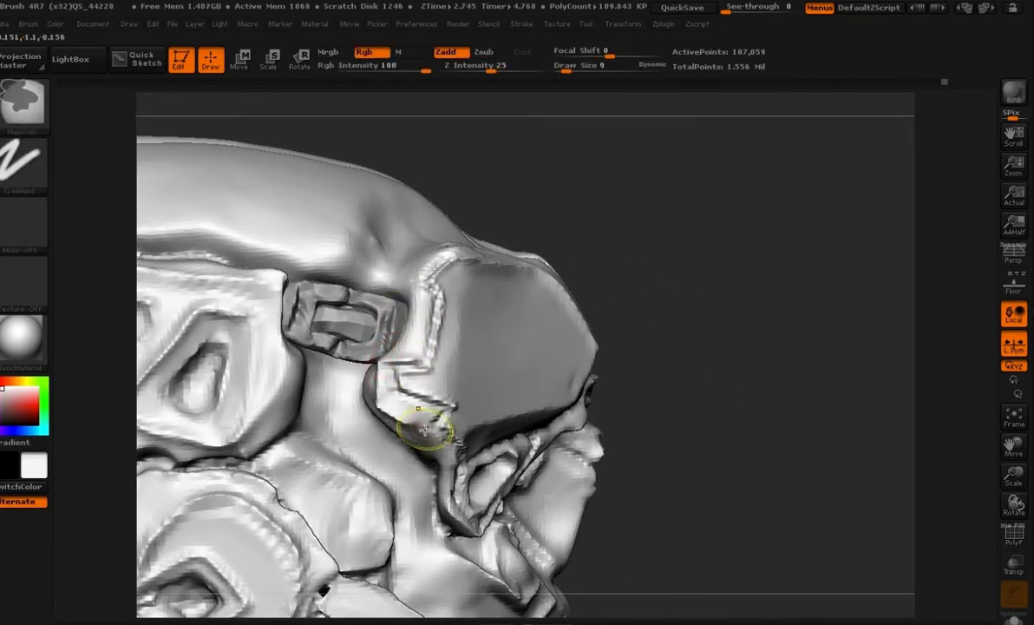
- Flatten the surface around the stepped line at the visor's lower rear corner with hPolish at draw size 6
mouse_move(613, 422)
left_mouse_down()
mouse_move(649, 438)
mouse_move(620, 416)
mouse_move(672, 395)
mouse_move(565, 368)
left_mouse_up()
mouse_move(566, 368)
left_mouse_down("alt")
mouse_move(731, 383)
mouse_move(637, 480)
mouse_move(531, 412)
left_mouse_up("alt")
mouse_move(660, 295)
left_mouse_down()
mouse_move(555, 321)
mouse_move(793, 375)
left_mouse_up()
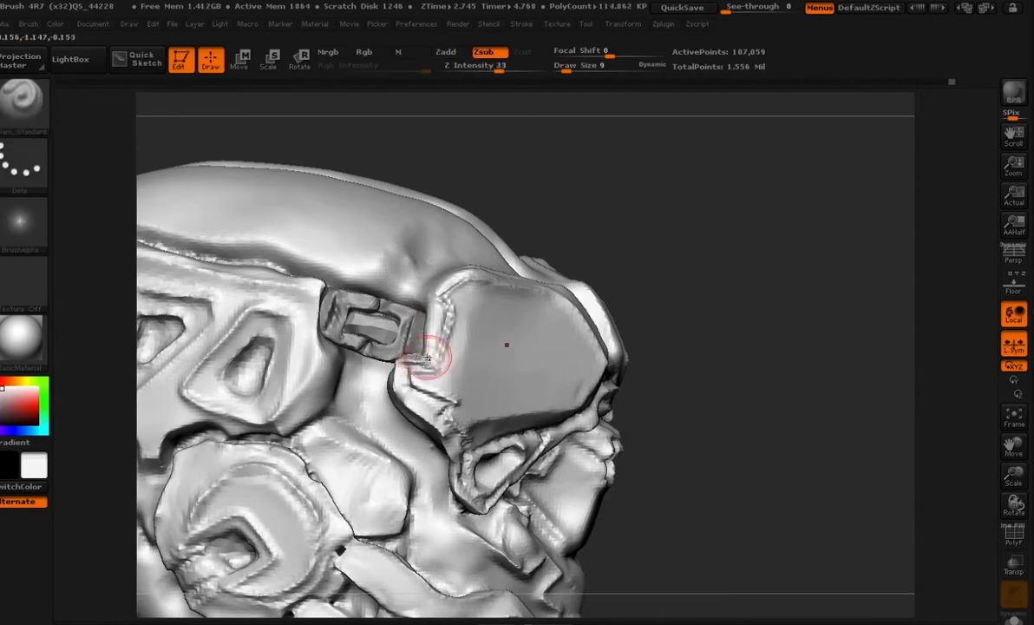
mouse_move(626, 378)
left_mouse_down("alt")
mouse_move(684, 460)
mouse_move(647, 289)
left_mouse_up("alt")
key("b")
left_click(387, 397)
mouse_move(385, 397)
left_mouse_down()
mouse_move(407, 456)
mouse_move(706, 412)
mouse_move(711, 395)
mouse_move(684, 420)
mouse_move(681, 410)
mouse_move(430, 432)
mouse_move(433, 388)
left_mouse_up()
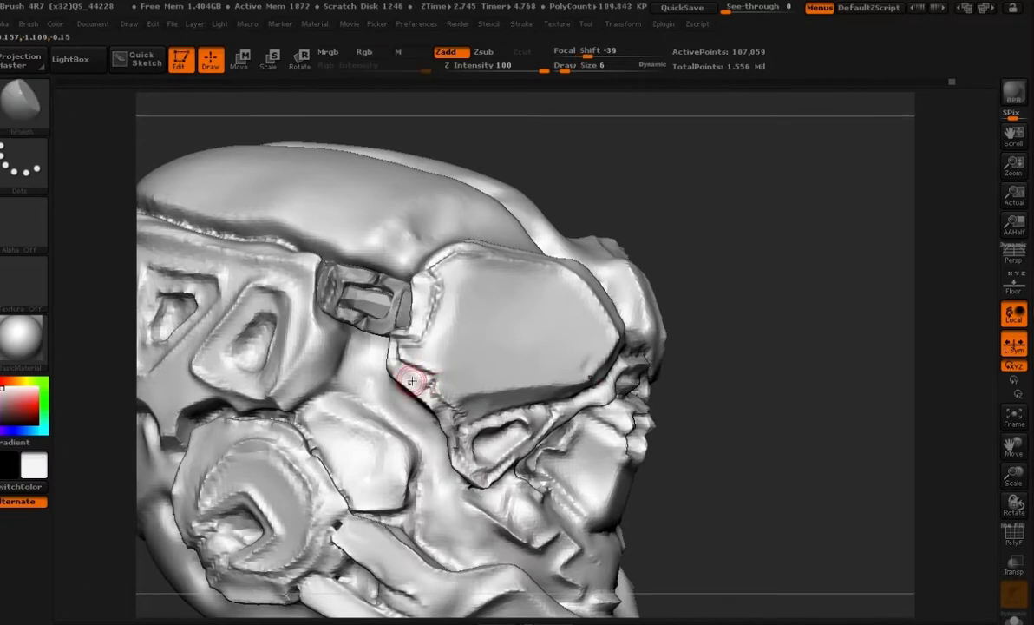
- Sharpen the creases at the visor's rear corner with Dam Standard at draw size 6
key("b")
key("d")
key("s")
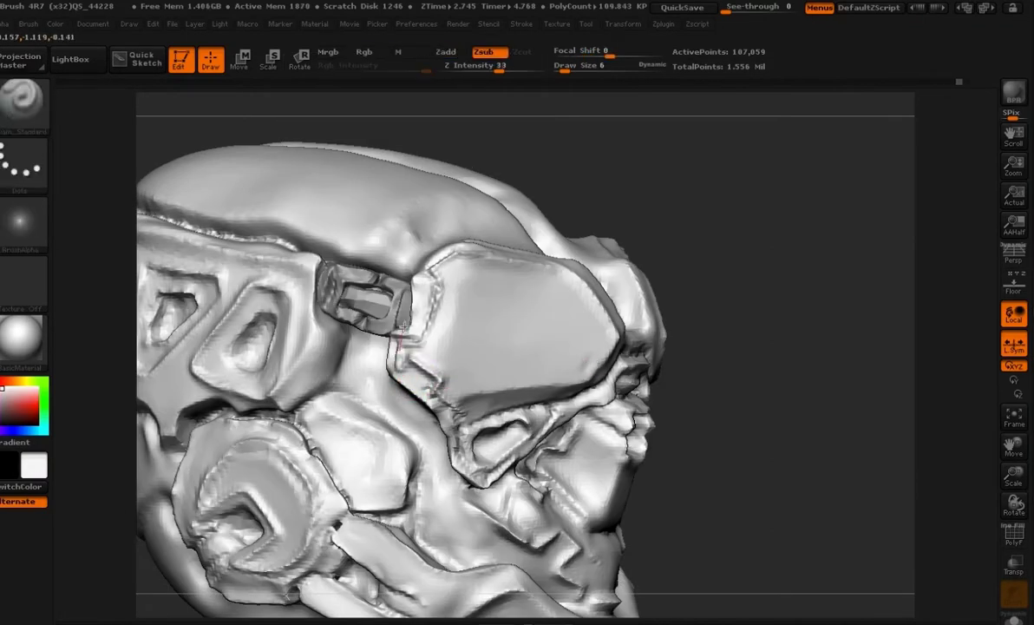
mouse_move(685, 425)
left_mouse_down("alt")
mouse_move(610, 406)
mouse_move(639, 475)
mouse_move(582, 407)
mouse_move(505, 408)
mouse_move(451, 380)
mouse_move(454, 371)
left_mouse_up("alt")
- Reshape the visor's rear edge and lower rear corner with Move Topological at draw size 12
key("space")
key("b")
key("m")
key("t")
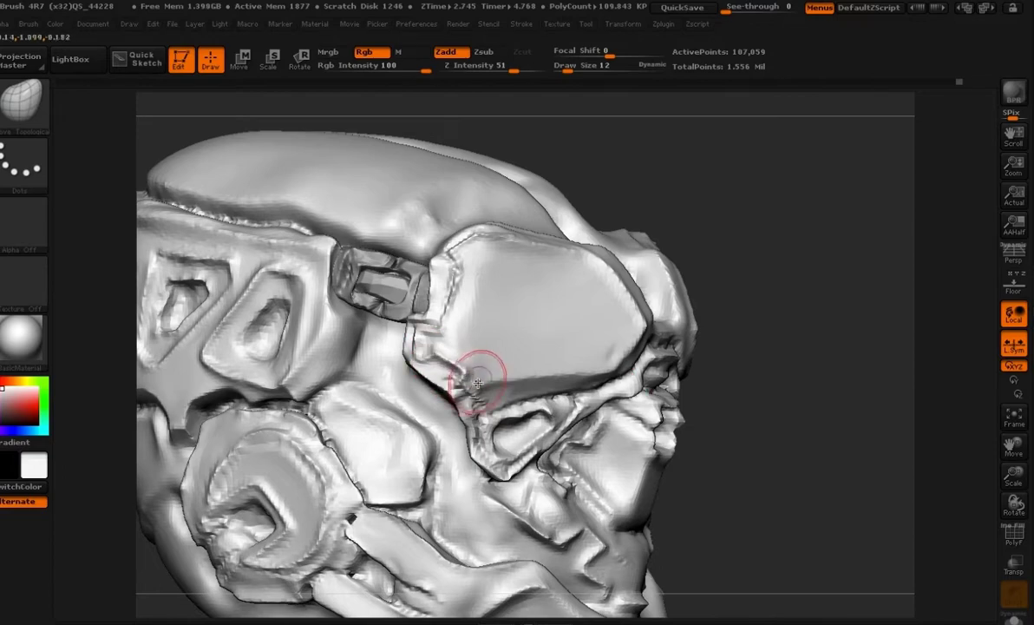
left_click_drag(704, 392, 670, 402, "alt")
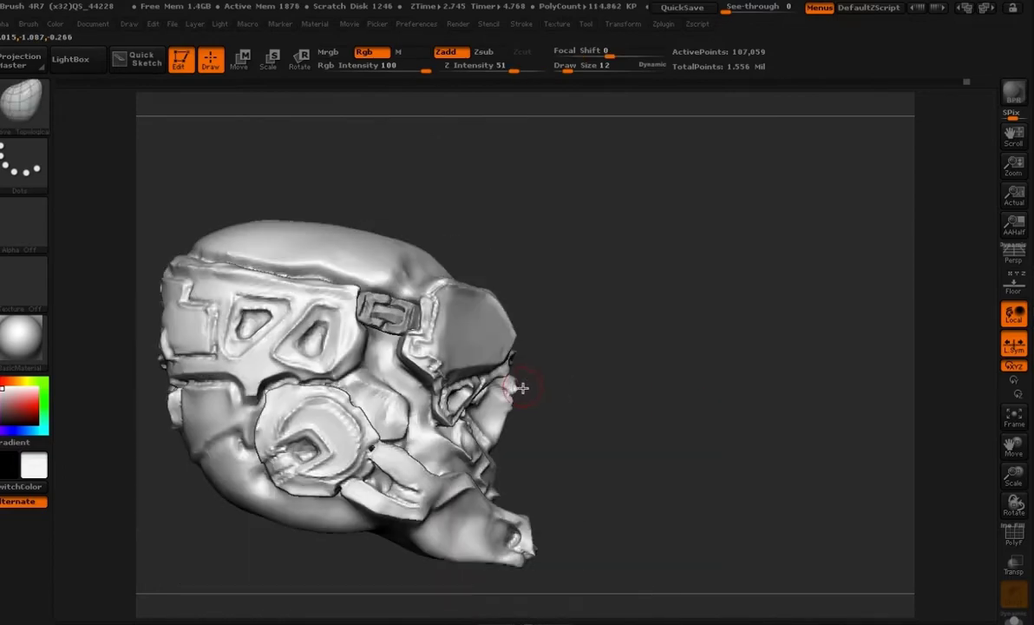
left_click_drag(548, 404, 580, 400, "alt")
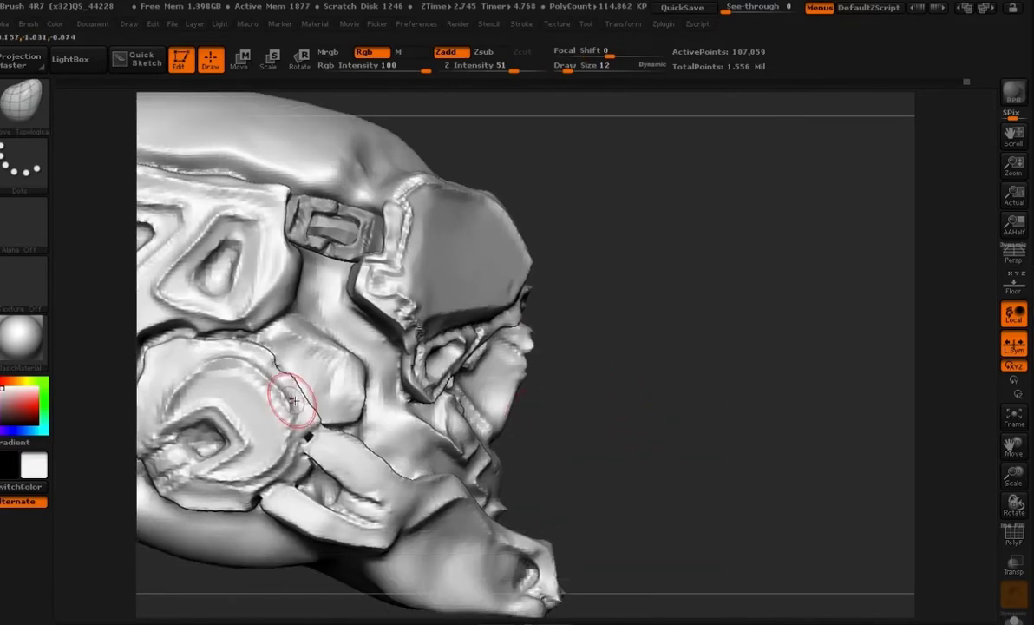
left_click_drag(694, 382, 728, 369, "alt")
left_click_drag(781, 368, 721, 347)
left_click_drag(642, 368, 685, 391)
left_click_drag(401, 280, 389, 265)
- Fit the chin and lower mask profile to the front and side references with Move Topological at draw sizes 37 and 17
left_click_drag(727, 357, 667, 329, "alt")
left_click_drag(615, 431, 541, 430)
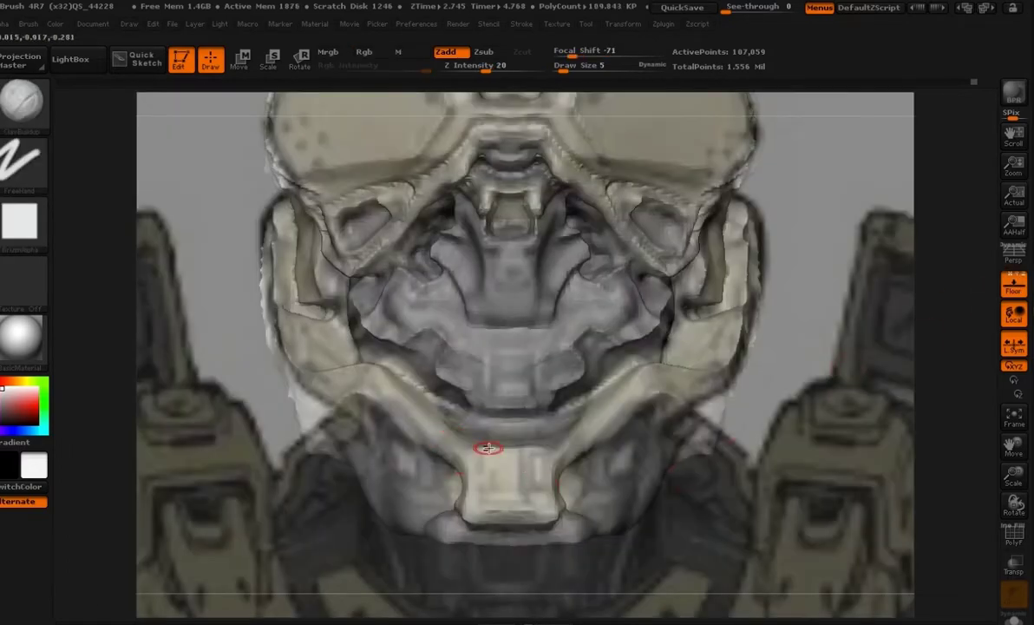
key("space")
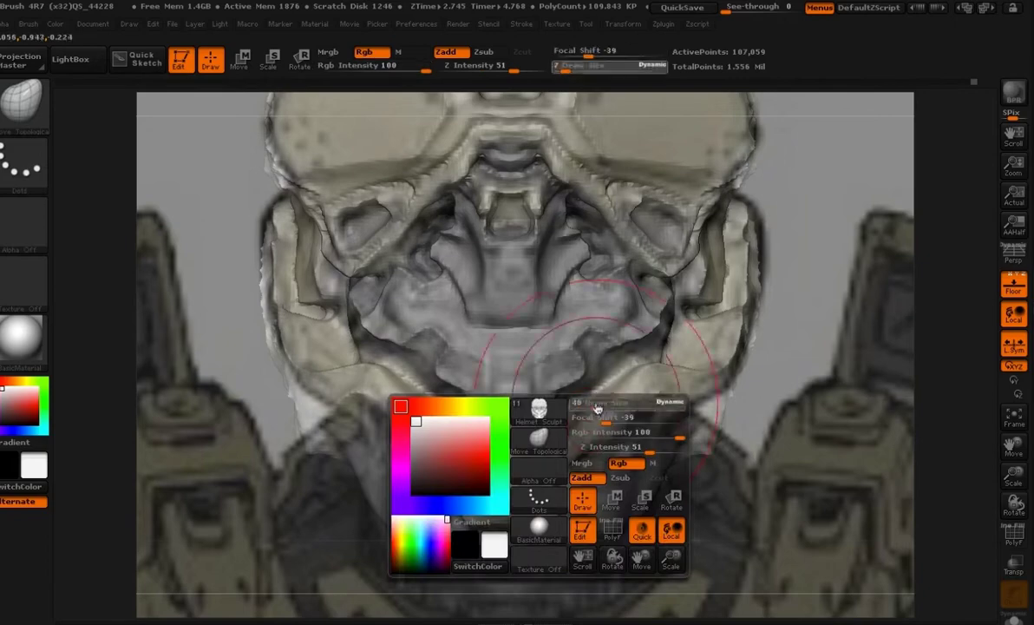
mouse_move(561, 503)
left_mouse_down()
mouse_move(486, 487)
mouse_move(439, 499)
left_mouse_up()
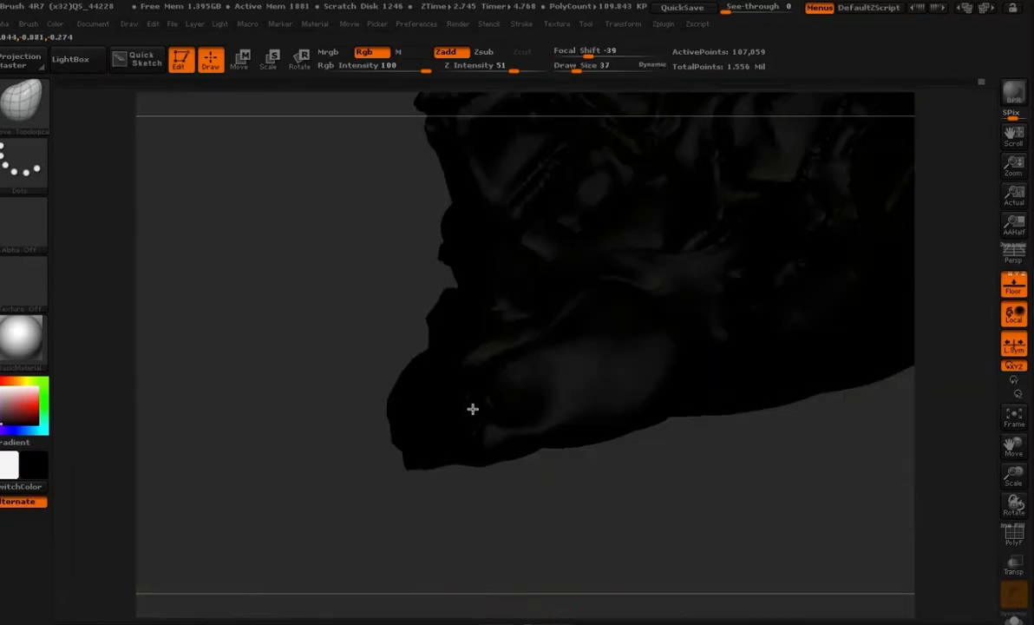
left_click_drag(447, 410, 463, 401)
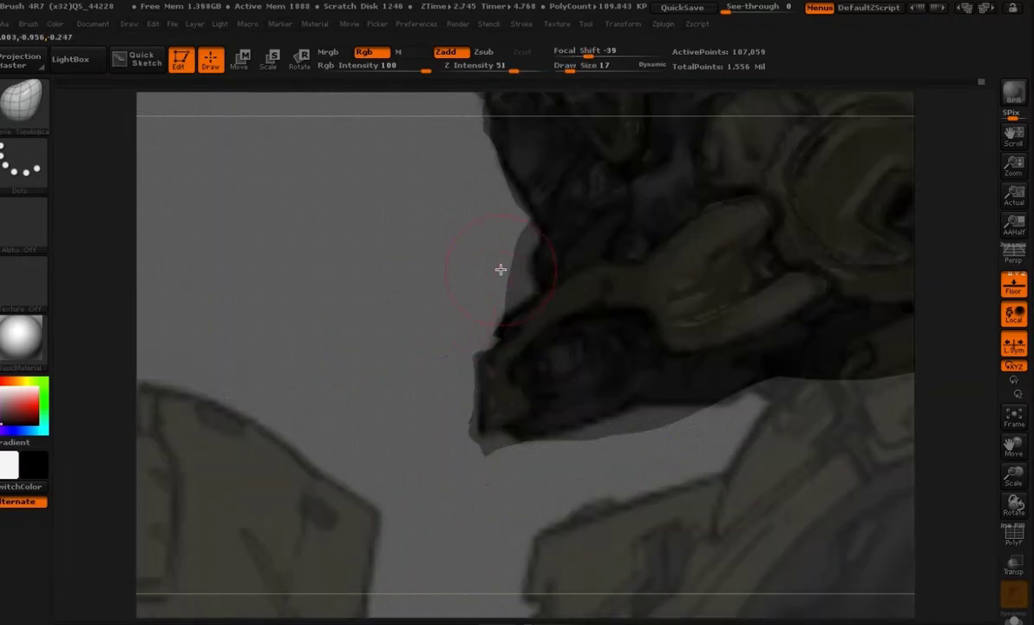
left_click_drag(539, 265, 503, 308)
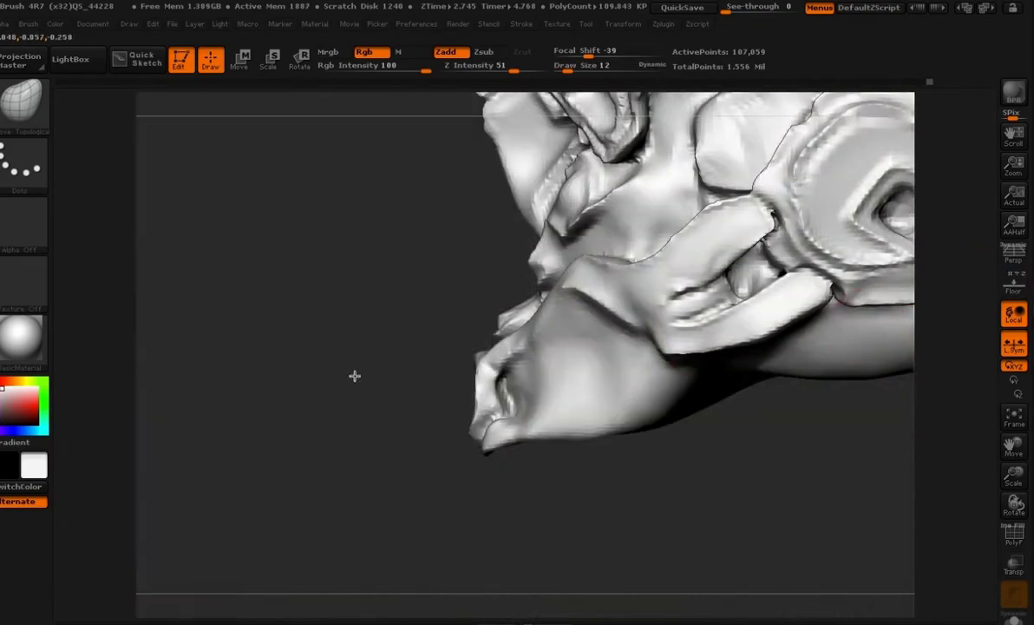
- Build up the lower mask's sides above the chin with ClayBuildup at draw size 12 and smooth the transition
mouse_move(353, 374)
left_mouse_down()
mouse_move(780, 434)
mouse_move(806, 462)
mouse_move(766, 500)
left_mouse_up()
key("b")
key("c")
key("b")
mouse_move(511, 444)
left_mouse_down()
mouse_move(478, 421)
mouse_move(484, 429)
left_mouse_up()
key("ctrl+z")
left_click_drag(352, 354, 434, 399)
key("ctrl+z")
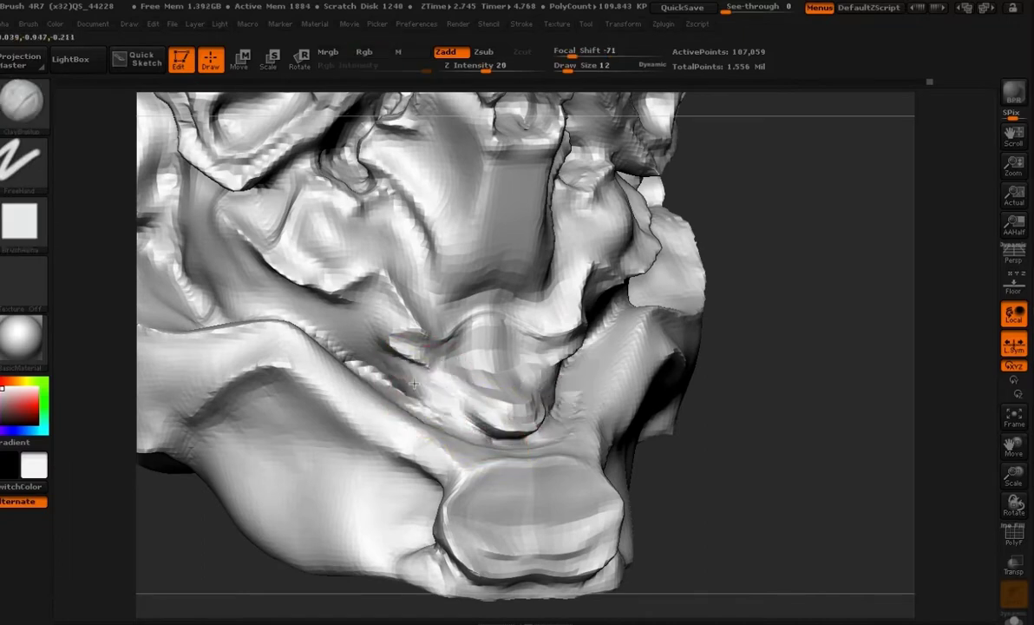
left_click_drag(354, 347, 431, 396)
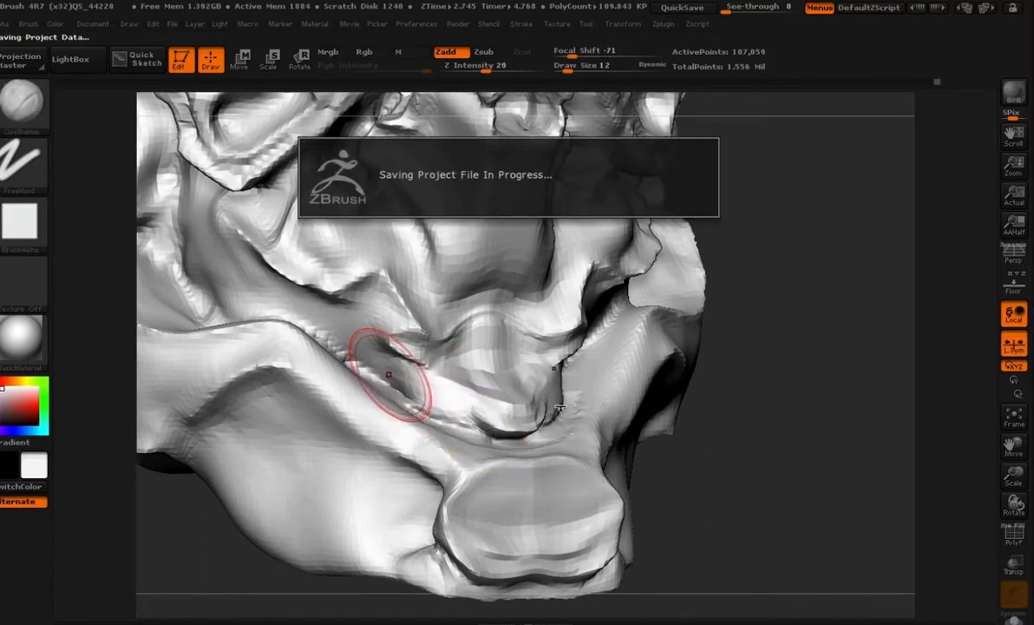
mouse_move(547, 409)
left_mouse_down()
mouse_move(580, 413)
mouse_move(619, 443)
mouse_move(680, 434)
mouse_move(661, 440)
mouse_move(600, 427)
left_mouse_up()
left_click_drag(501, 425, 473, 426, "shift")
- Pull the lower mask and upper chin edge into shape with Move Topological
key("b")
key("m")
key("t")
mouse_move(788, 439)
left_mouse_down()
mouse_move(746, 487)
mouse_move(621, 486)
left_mouse_up()
key("ctrl+z")
left_click_drag(425, 473, 499, 477)
- Flatten the lower mask surfaces just above the chin with hPolish
key("b")
key("h")
key("p")
mouse_move(491, 429)
left_mouse_down()
mouse_move(502, 418)
mouse_move(491, 423)
left_mouse_up()
mouse_move(378, 421)
left_mouse_down()
mouse_move(487, 434)
mouse_move(462, 395)
left_mouse_up()
- Adjust the chin block with Move Topological, then define its upper seam with Dam Standard at draw size 12 and smooth it
key("b")
key("m")
key("t")
mouse_move(624, 555)
left_mouse_down()
mouse_move(677, 436)
mouse_move(686, 466)
mouse_move(651, 461)
left_mouse_up()
key("b")
key("d")
key("s")
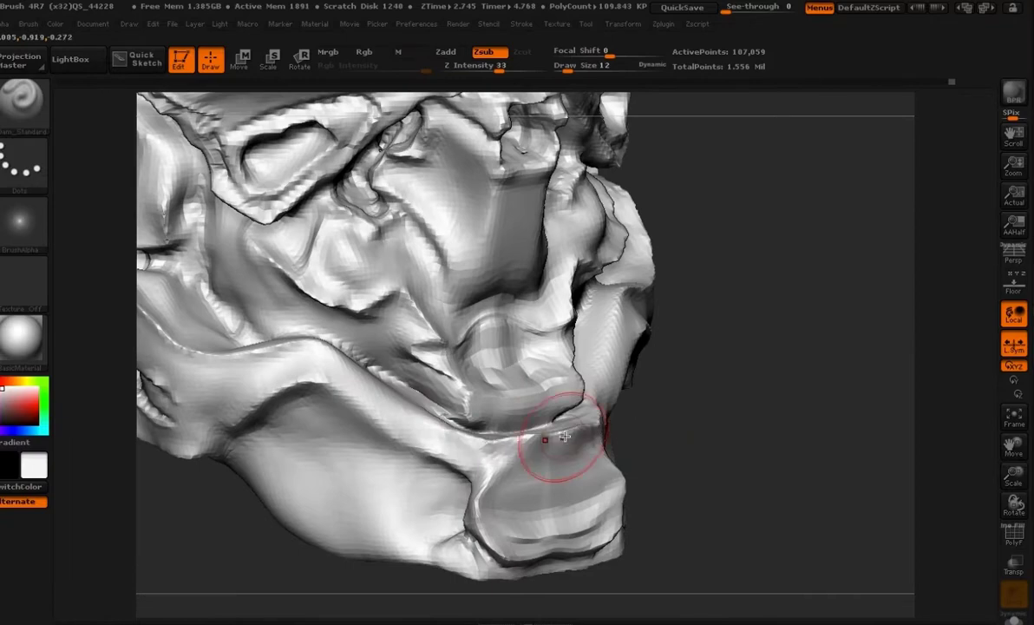
left_click_drag(565, 442, 555, 434, "shift")
left_click_drag(746, 486, 694, 477, "shift")
left_click_drag(763, 469, 752, 392, "alt")
mouse_move(573, 476)
left_mouse_down()
mouse_move(637, 492)
mouse_move(590, 486)
left_mouse_up()
- Nudge the corners of the chin seam with Move Topological and fill the lower mask beside it with ClayBuildup at draw size 12
key("b")
key("m")
key("t")
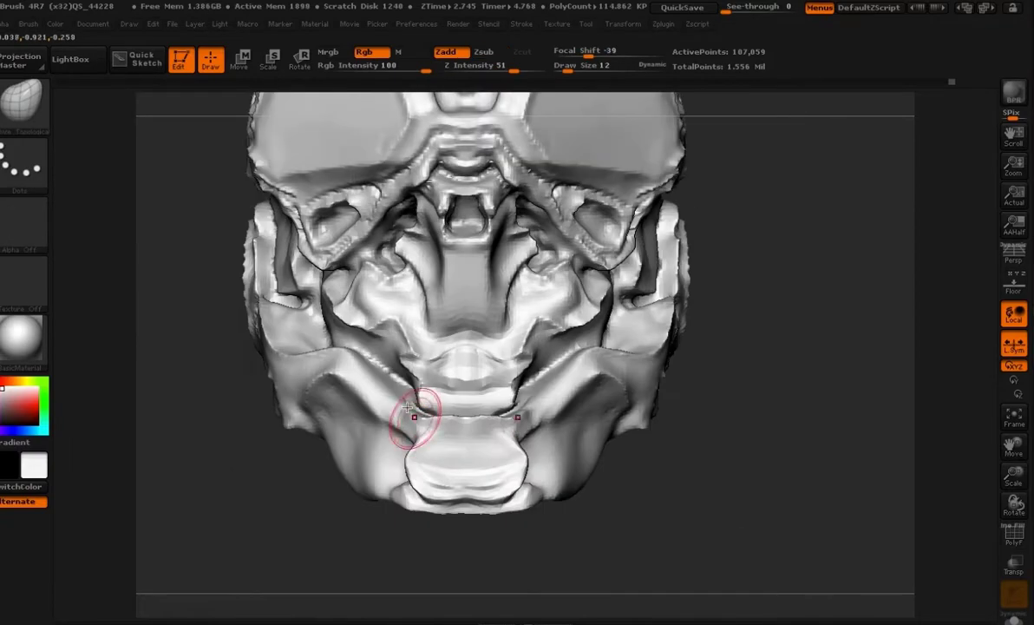
key("b")
key("c")
key("b")
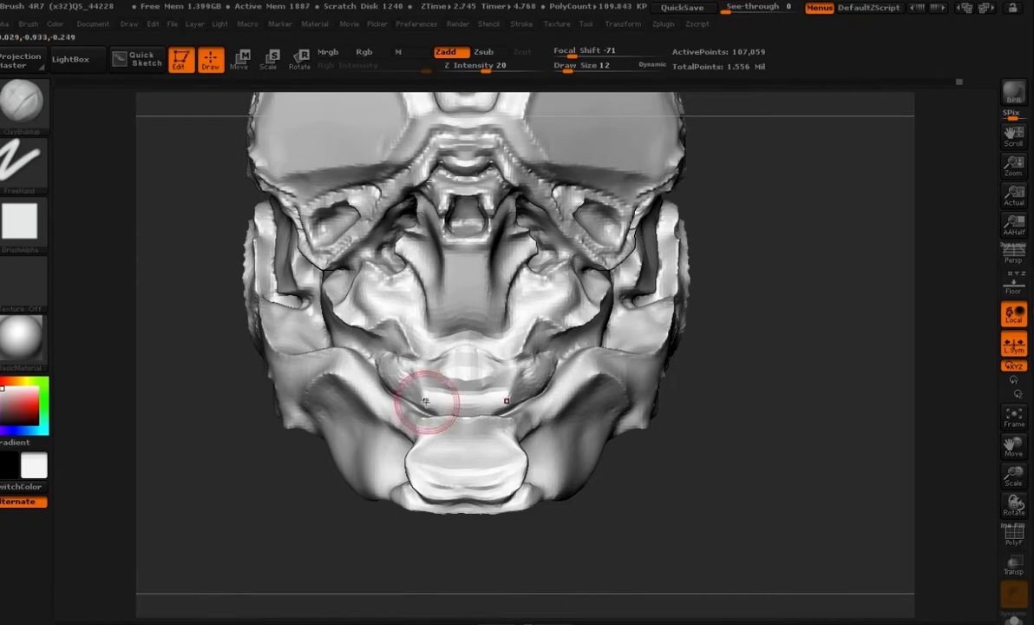
- Compare the lower mask with the front reference by switching the model's color, and raise its lower edge to match
key("b")
key("s")
key("t")
key("space")
left_click_drag(692, 512, 581, 498)
left_click(1013, 286)
key("v")
mouse_move(497, 412)
left_mouse_down()
mouse_move(353, 501)
mouse_move(834, 444)
mouse_move(638, 424)
mouse_move(566, 462)
mouse_move(501, 391)
left_mouse_up()
left_click_drag(670, 388, 642, 442)
- Polish the lower mask's side panels above the jaw with hPolish at draw size 8
key("b")
key("h")
key("p")
mouse_move(475, 390)
left_mouse_down()
mouse_move(722, 422)
mouse_move(685, 386)
left_mouse_up()
mouse_move(580, 426)
left_mouse_down()
mouse_move(667, 466)
mouse_move(814, 568)
mouse_move(785, 480)
mouse_move(711, 454)
left_mouse_up()
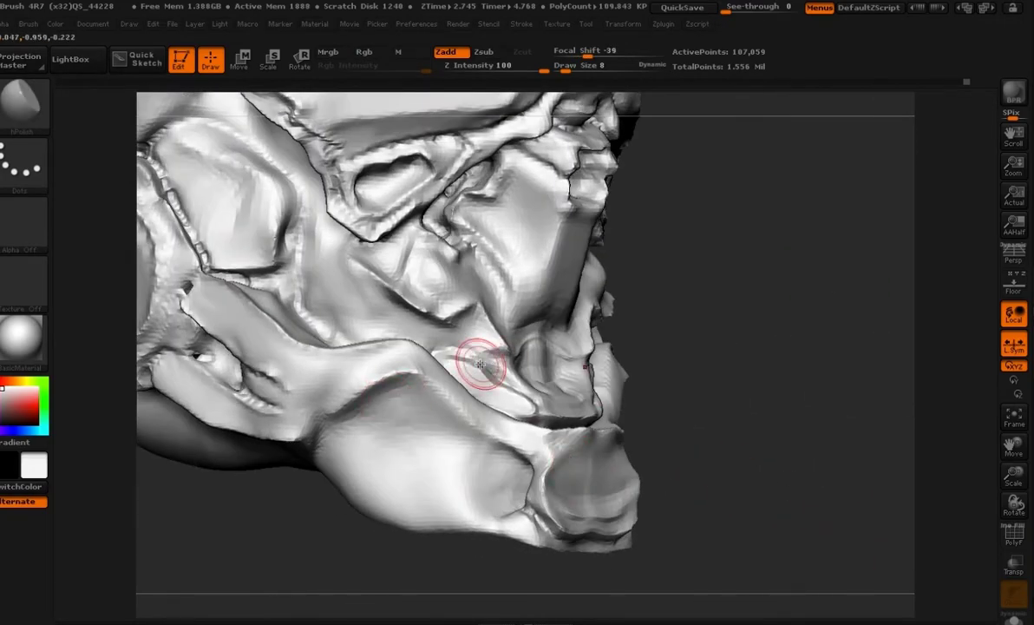
- Build up the lower cheek panel with ClayTubes, carve its edges with Dam Standard at draw size 8, and smooth the area above the chin
key("b")
key("c")
key("t")
mouse_move(477, 340)
left_mouse_down()
mouse_move(472, 325)
mouse_move(459, 334)
mouse_move(353, 314)
mouse_move(314, 295)
mouse_move(381, 286)
mouse_move(413, 324)
left_mouse_up()
key("b")
key("d")
key("s")
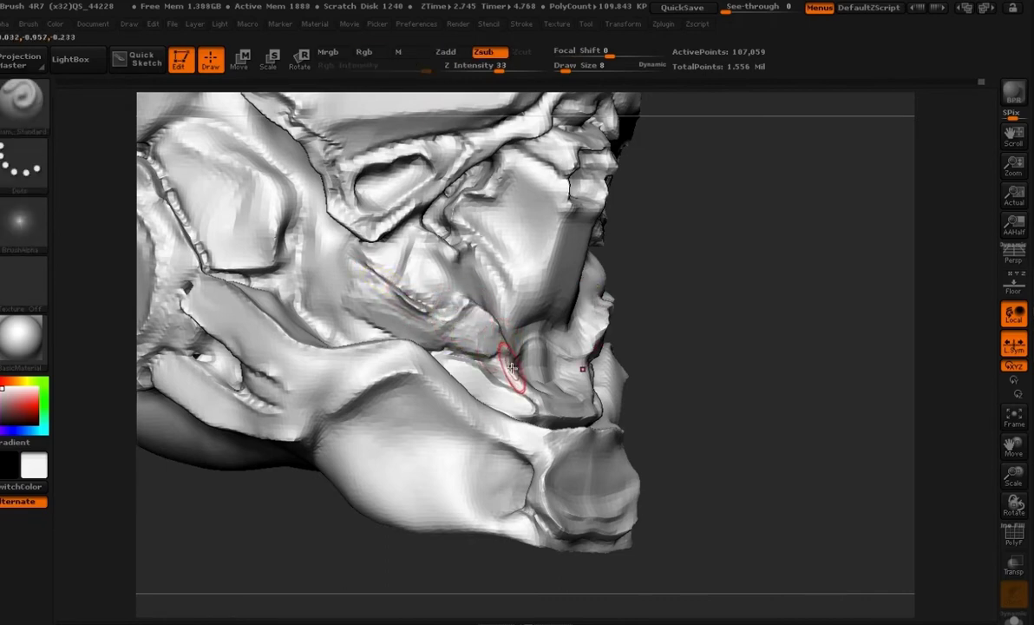
mouse_move(535, 383)
left_mouse_down("shift")
mouse_move(489, 372)
mouse_move(572, 407)
left_mouse_up("shift")
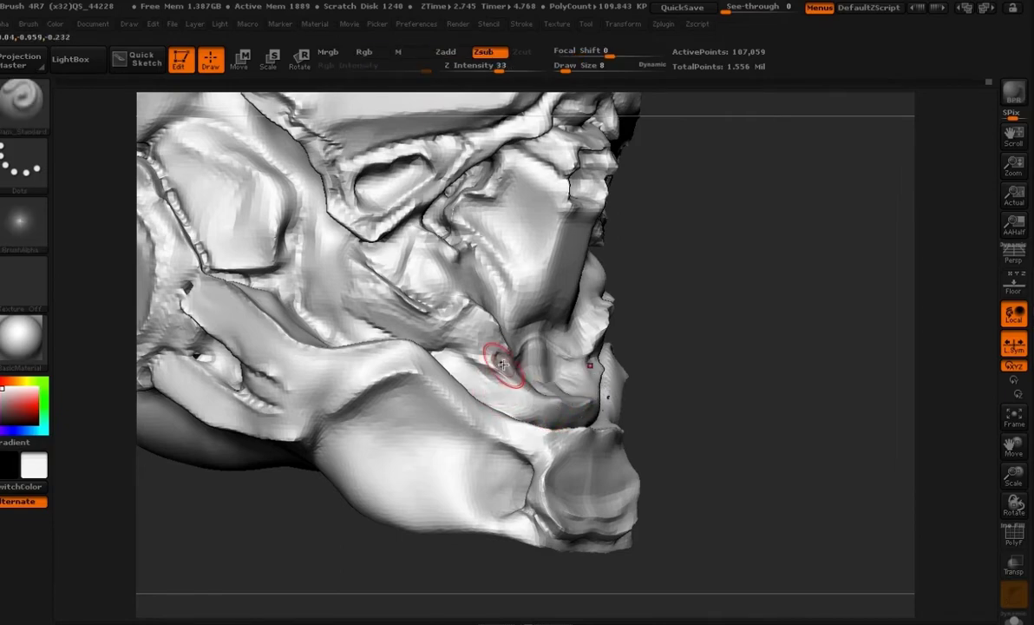
- Carve around the small block above the chin with Dam Standard at draw size 8, and compare it with the side and front references
left_click_drag(713, 438, 509, 369)
mouse_move(582, 402)
left_mouse_down()
mouse_move(706, 471)
mouse_move(542, 399)
left_mouse_up()
mouse_move(708, 452)
left_mouse_down()
mouse_move(685, 473)
mouse_move(516, 486)
left_mouse_up()
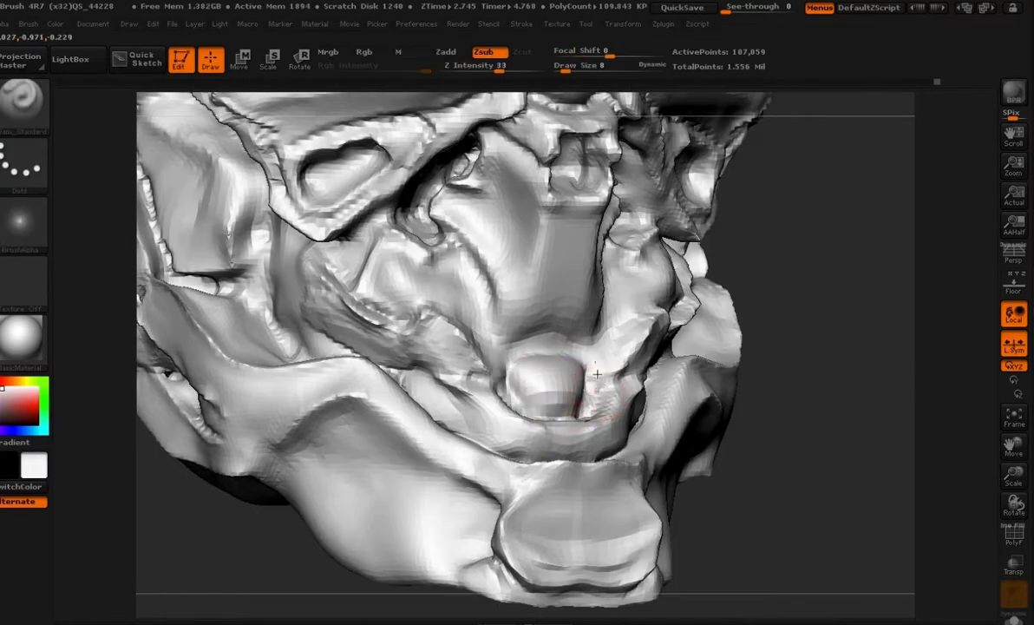
left_click_drag(596, 374, 572, 414)
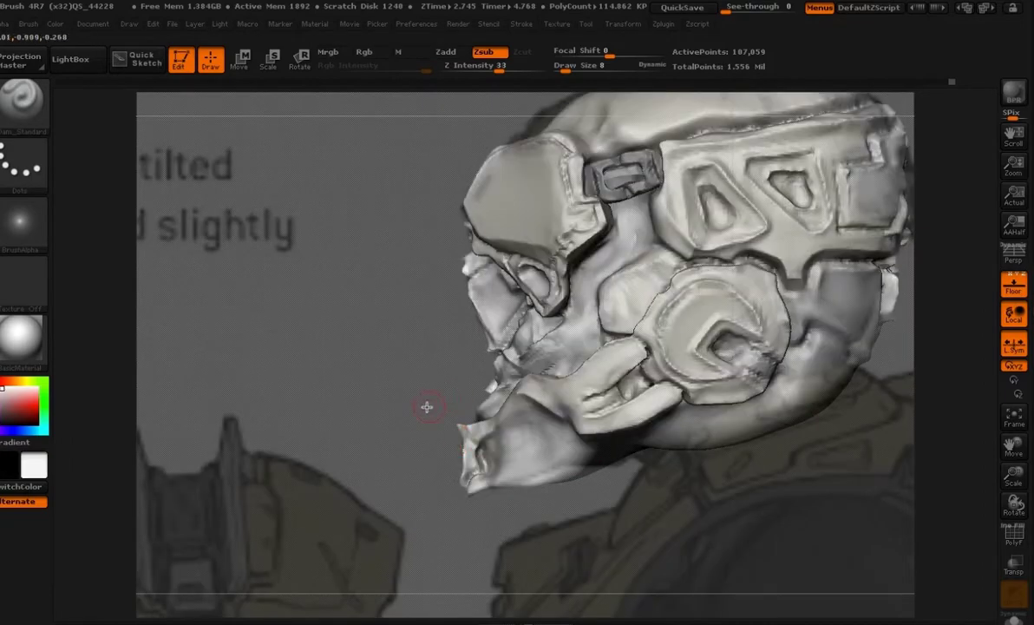
left_click_drag(432, 401, 558, 421)
mouse_move(661, 443)
left_mouse_down()
mouse_move(588, 427)
mouse_move(667, 465)
mouse_move(744, 471)
mouse_move(714, 483)
left_mouse_up()
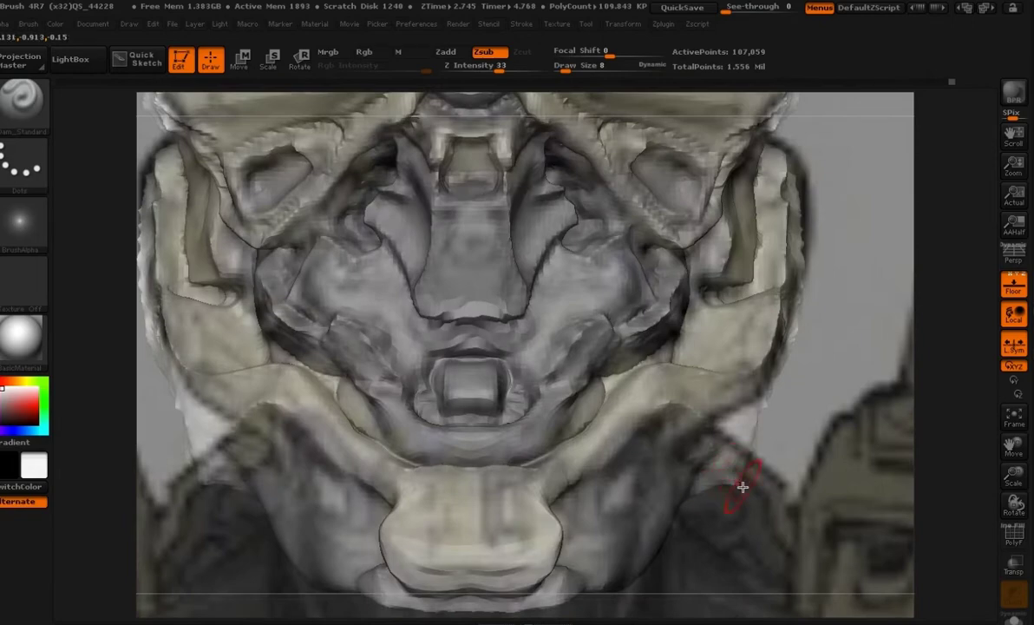
left_click_drag(784, 459, 745, 442)
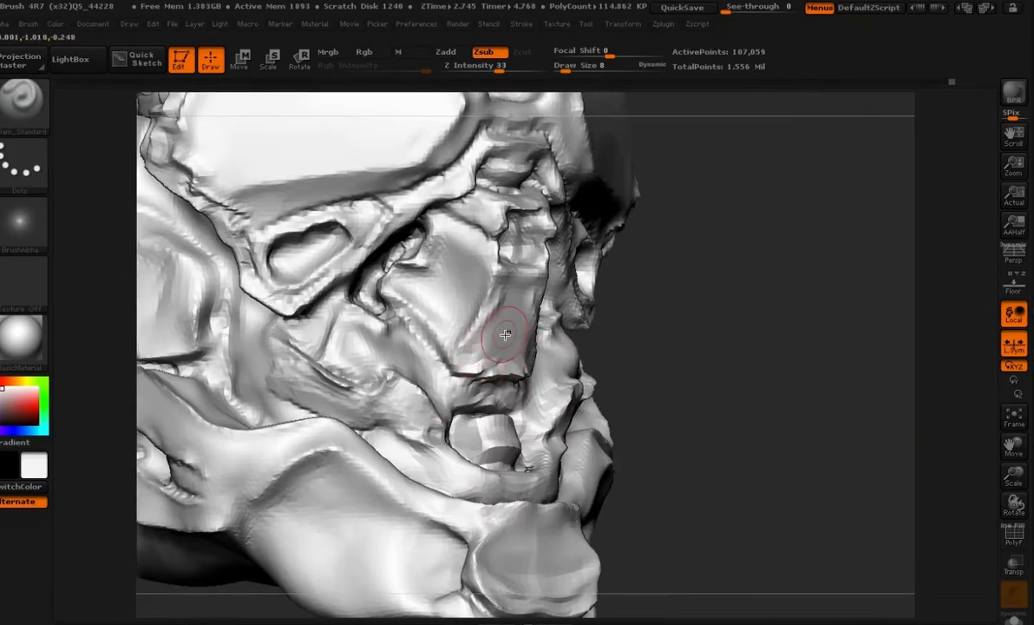
- Flatten the lower front of the nose plate and the small block below it with hPolish at draw size 8
key("b")
key("h")
key("p")
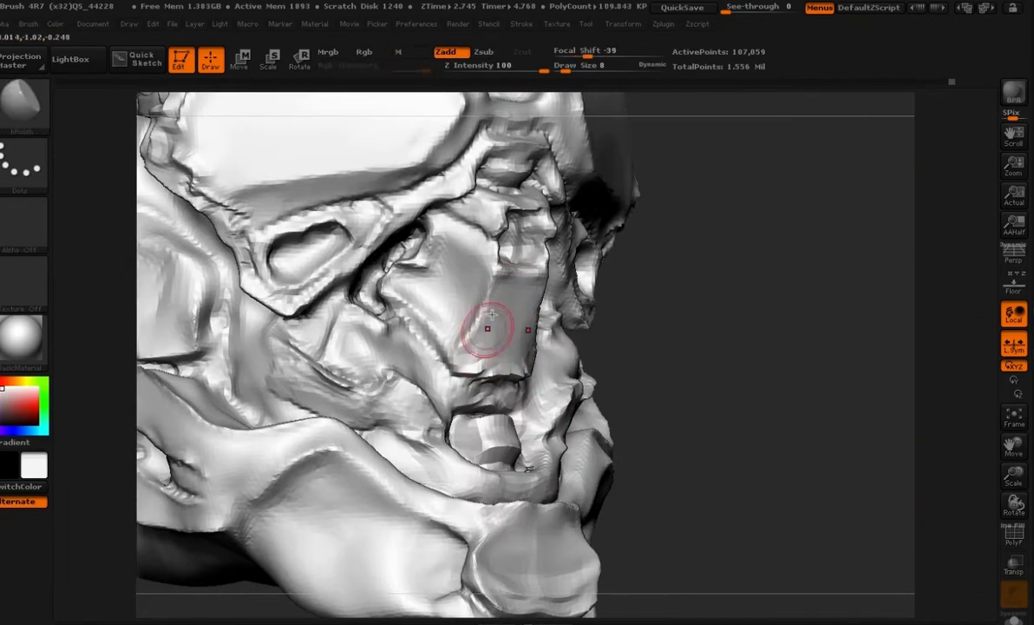
left_click_drag(517, 348, 519, 366)
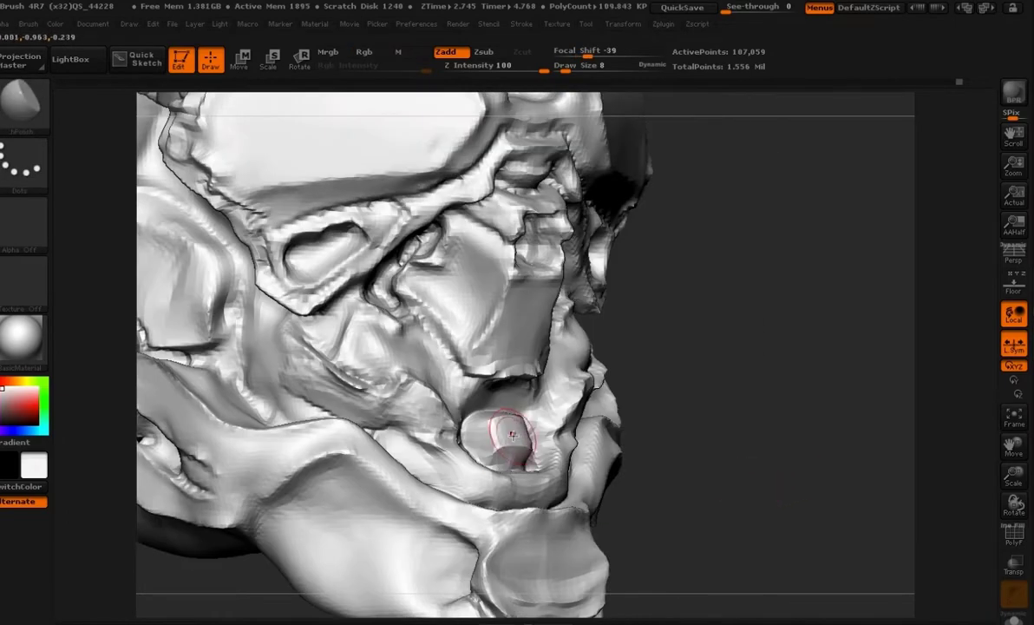
- Adjust the shape of the small block above the chin with Move Topological at draw size 8, and check it from the front
key("b")
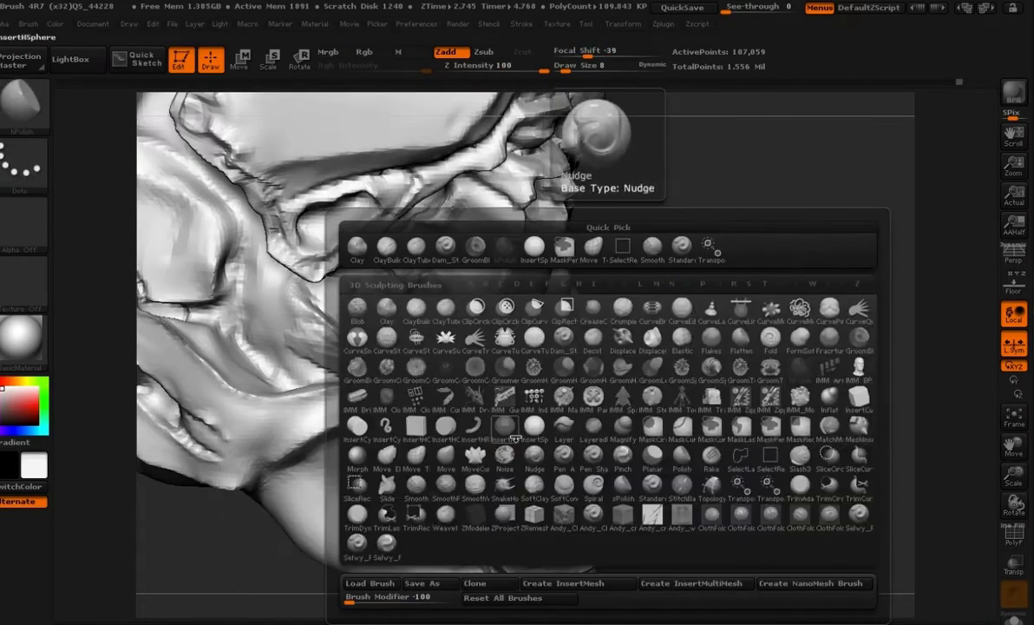
key("m")
key("t")
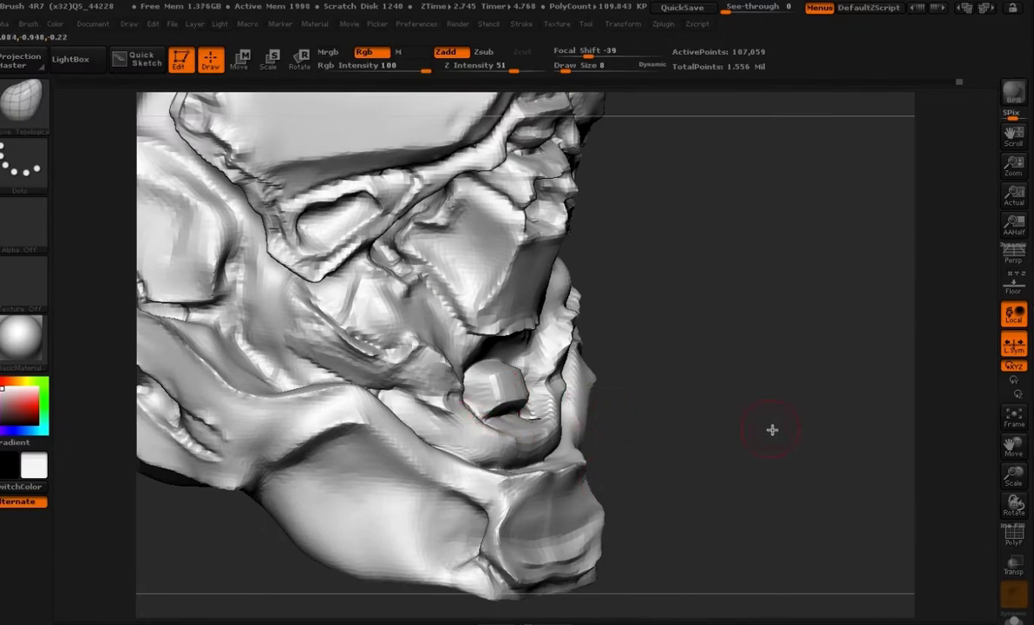
left_click_drag(772, 430, 766, 449)
left_click_drag(834, 487, 707, 464, "alt")
mouse_move(707, 464)
left_mouse_down("alt")
mouse_move(727, 480)
mouse_move(710, 475)
left_mouse_up("alt")
left_click_drag(784, 489, 672, 428, "alt")
mouse_move(673, 429)
left_mouse_down()
mouse_move(727, 461)
mouse_move(653, 474)
mouse_move(687, 474)
left_mouse_up()
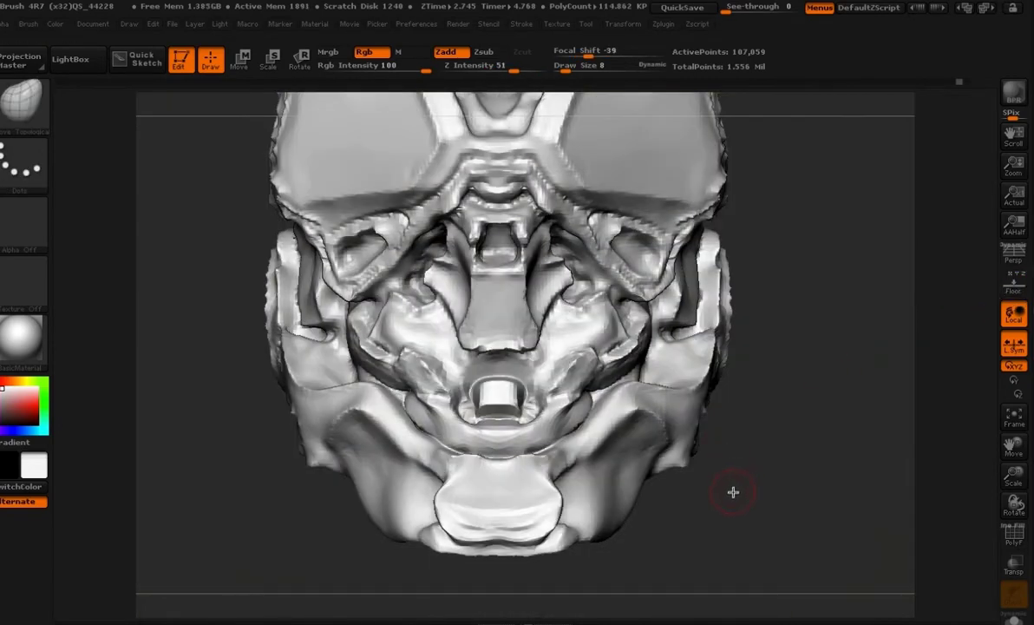
left_click_drag(725, 520, 543, 570)
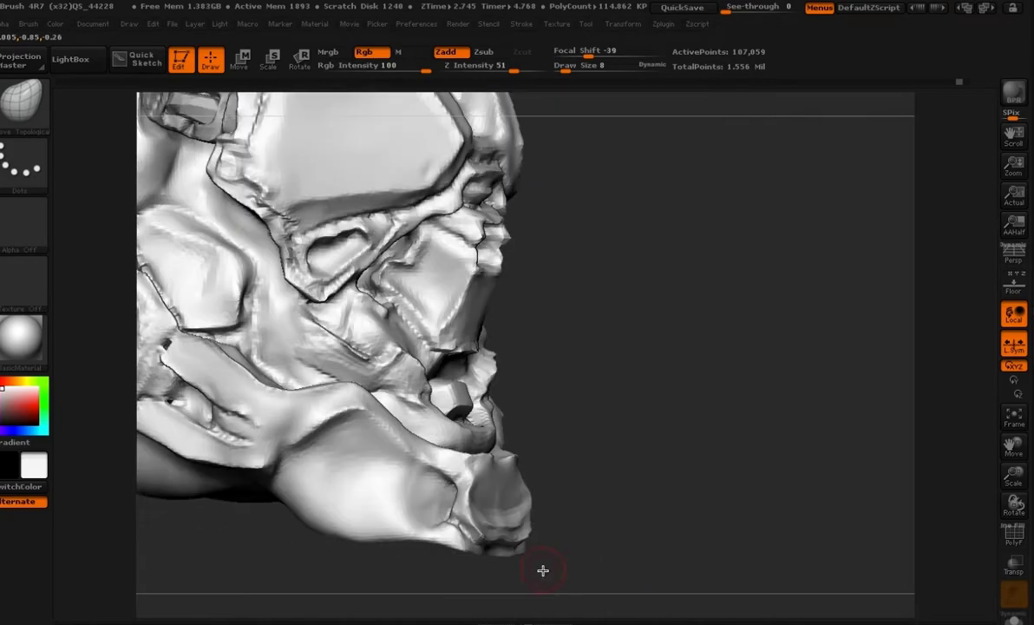
- Compare the chin with the side reference by switching the model's color, and refine its profile with Move Topological at draw size 21
left_click_drag(456, 525, 621, 542)
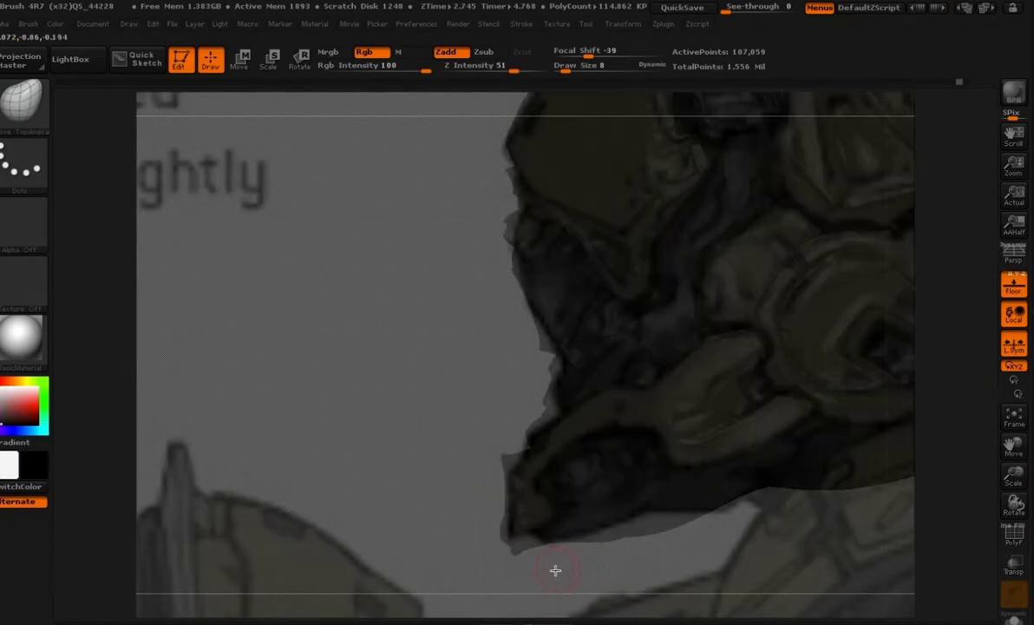
mouse_move(538, 520)
left_mouse_down("alt")
mouse_move(517, 481)
mouse_move(542, 473)
left_mouse_up("alt")
key("space")
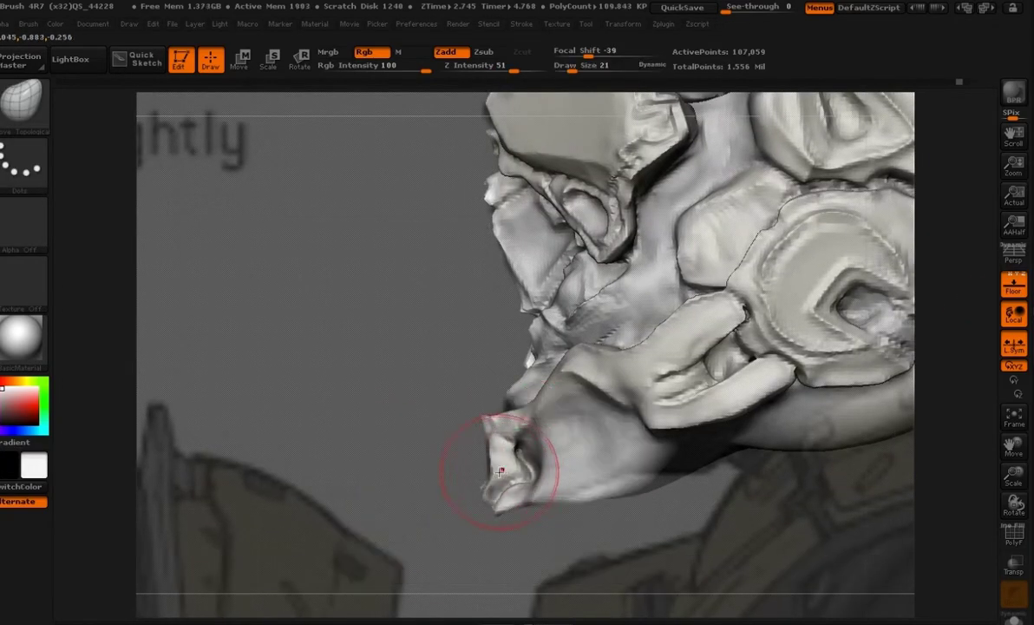
key("space")
left_click_drag(527, 405, 530, 405)
- Build up the lower jaw beside the chin with ClayTubes at draw size 9, and smooth the chin surface
key("b")
key("c")
key("t")
left_click_drag(536, 456, 568, 473, "alt")
key("ctrl+z")
key("space")
left_click_drag(587, 405, 580, 405)
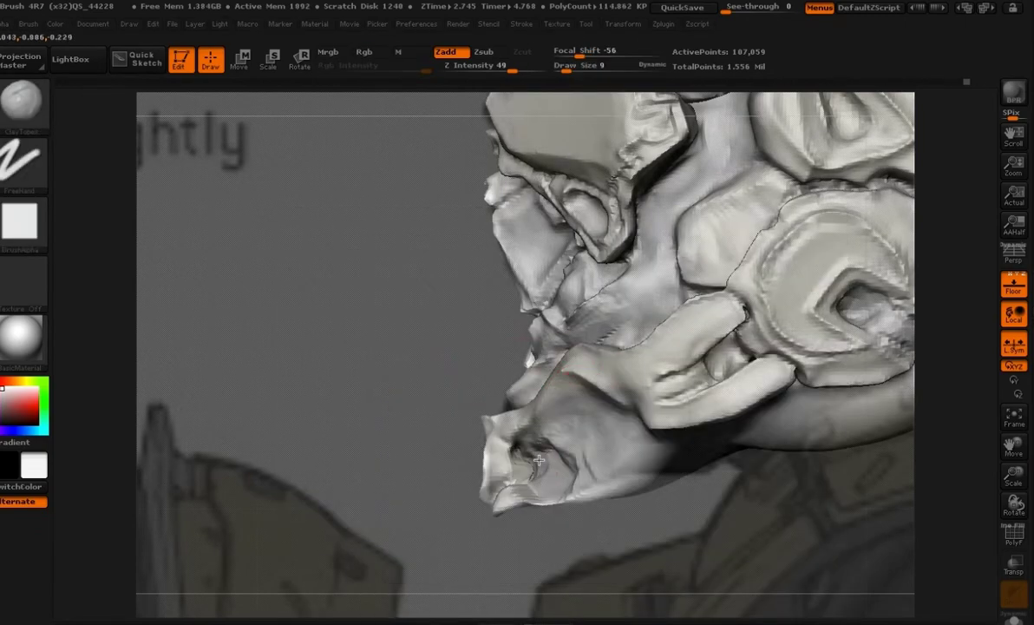
key("shift")
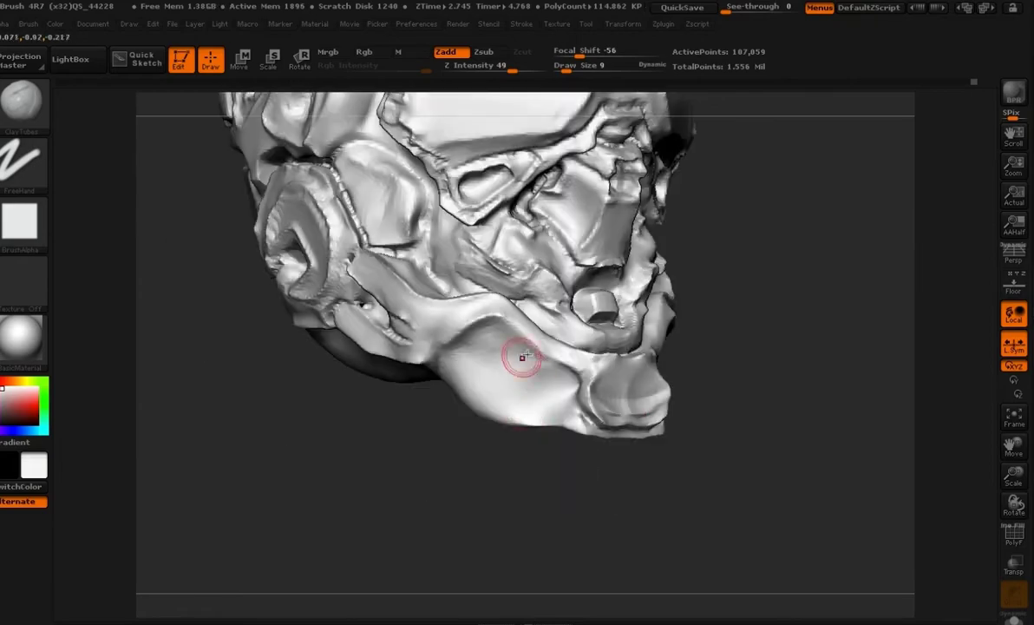
mouse_move(601, 392)
left_mouse_down("shift")
mouse_move(619, 392)
mouse_move(628, 427)
left_mouse_up("shift")
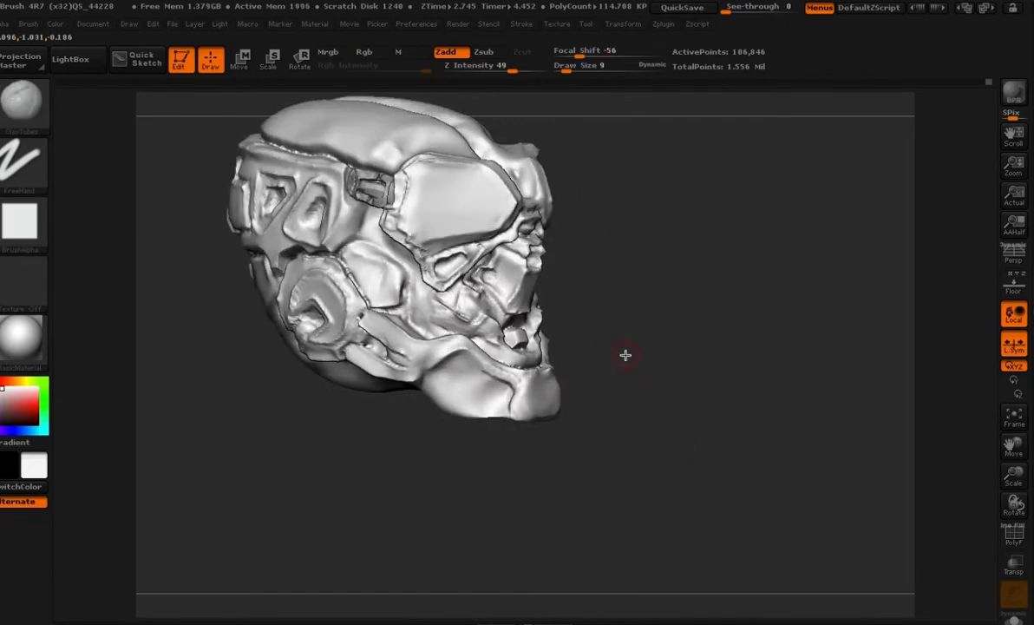
left_click_drag(573, 319, 584, 298)
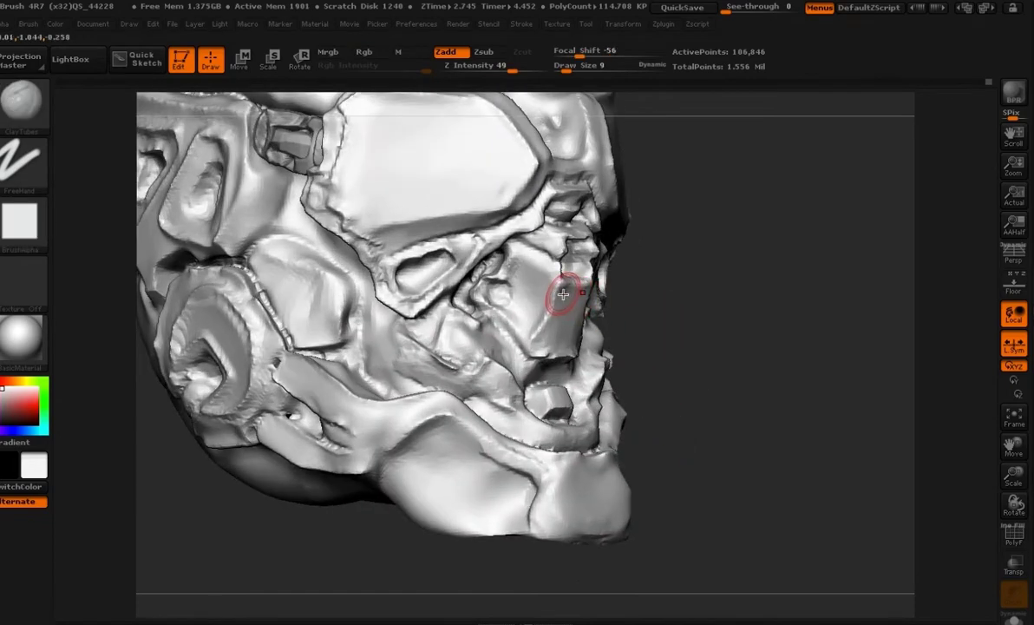
key("ctrl+z")
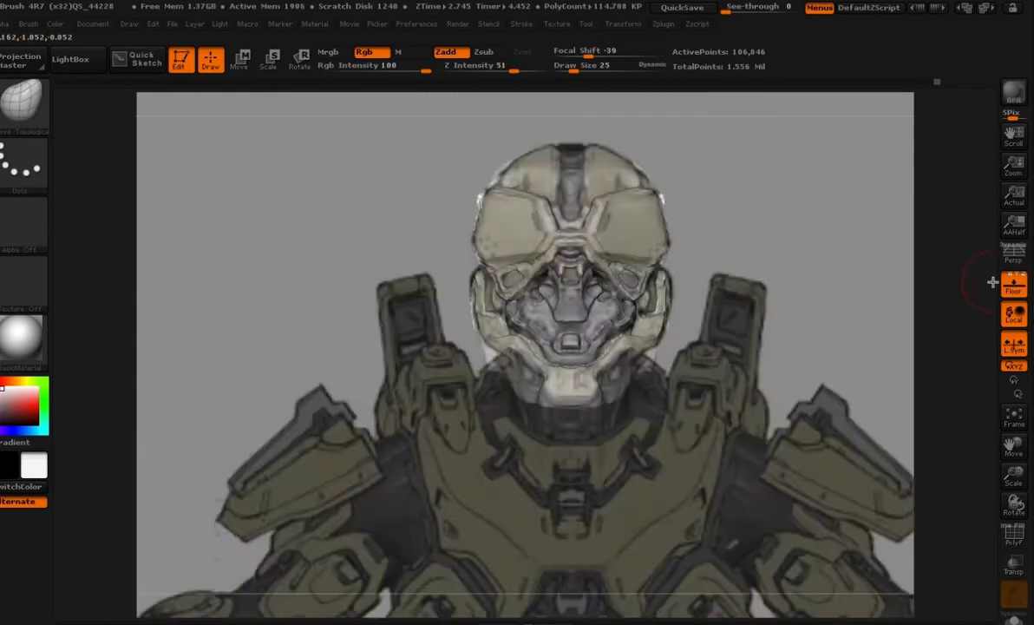
- Hide the reference images, and examine the helmet together with the full armored body
left_click(1012, 285)
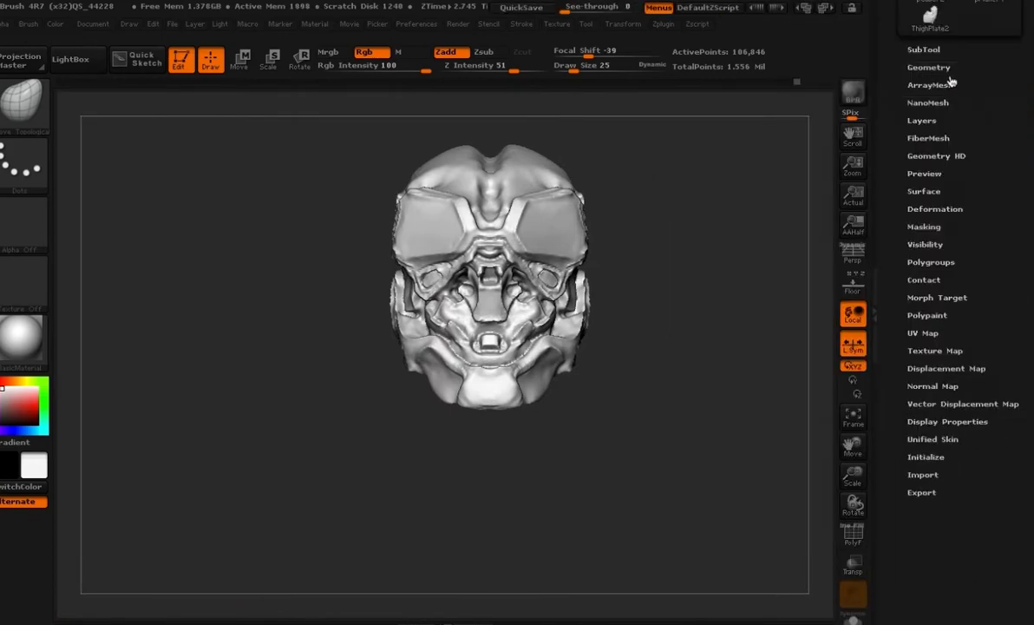
left_click(923, 50)
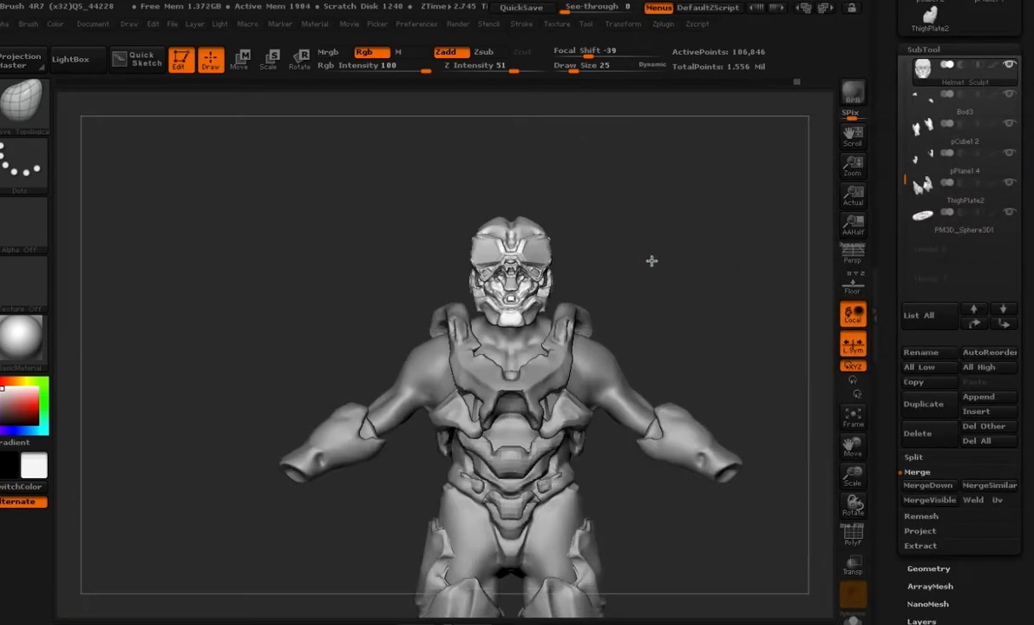
left_click_drag(651, 261, 677, 214)
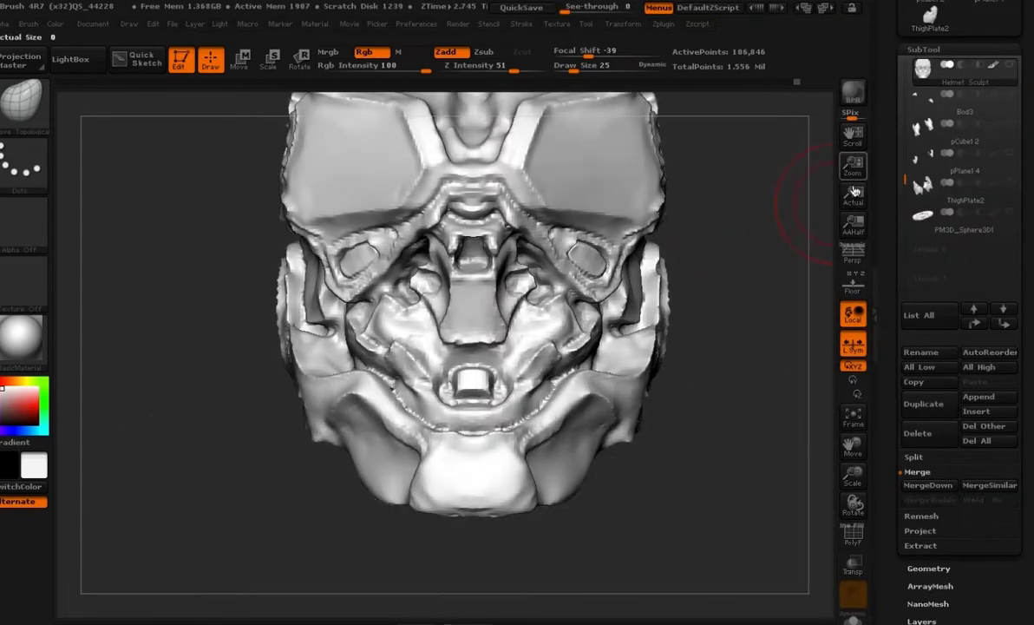
left_click_drag(703, 247, 611, 255)
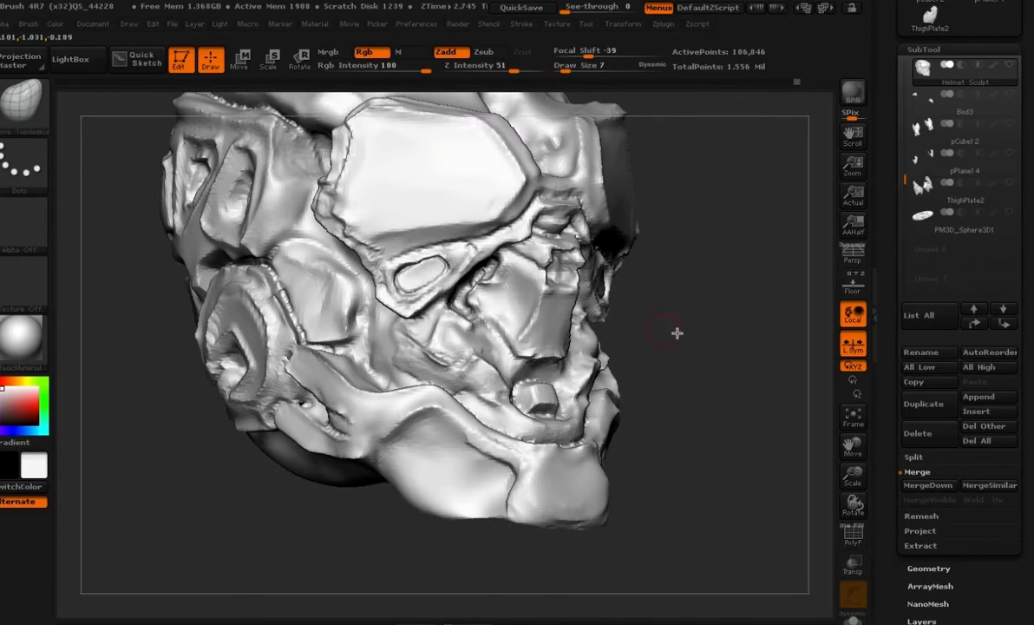
- Match the visor's edges and the triangular vents to the front reference with Move Topological, reducing the draw size to 15
mouse_move(676, 335)
left_mouse_down()
mouse_move(497, 342)
mouse_move(485, 297)
left_mouse_up()
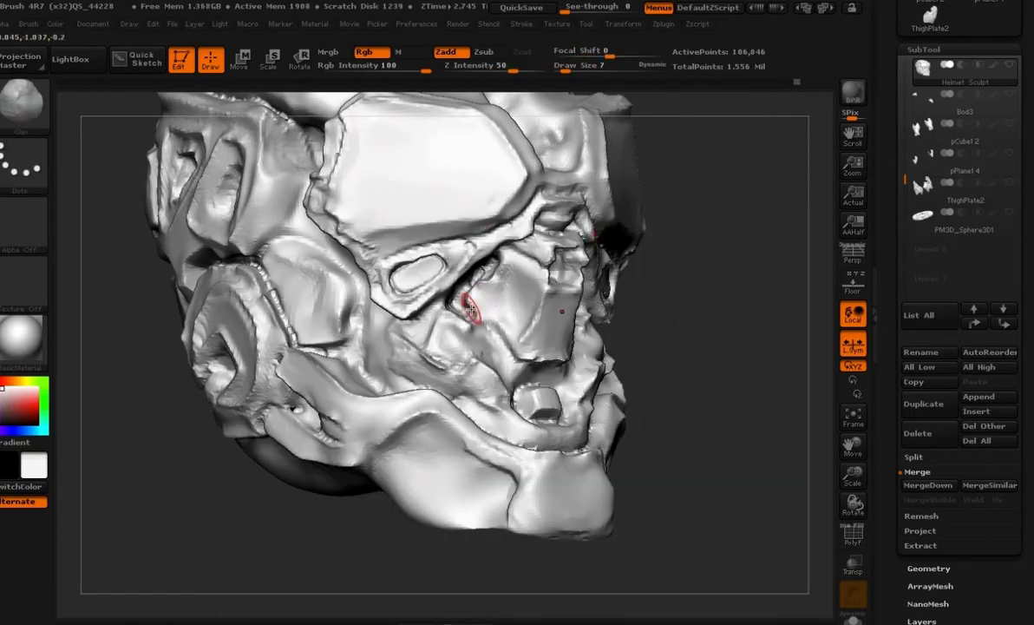
key("space")
left_click(373, 261)
left_click_drag(657, 318, 722, 325)
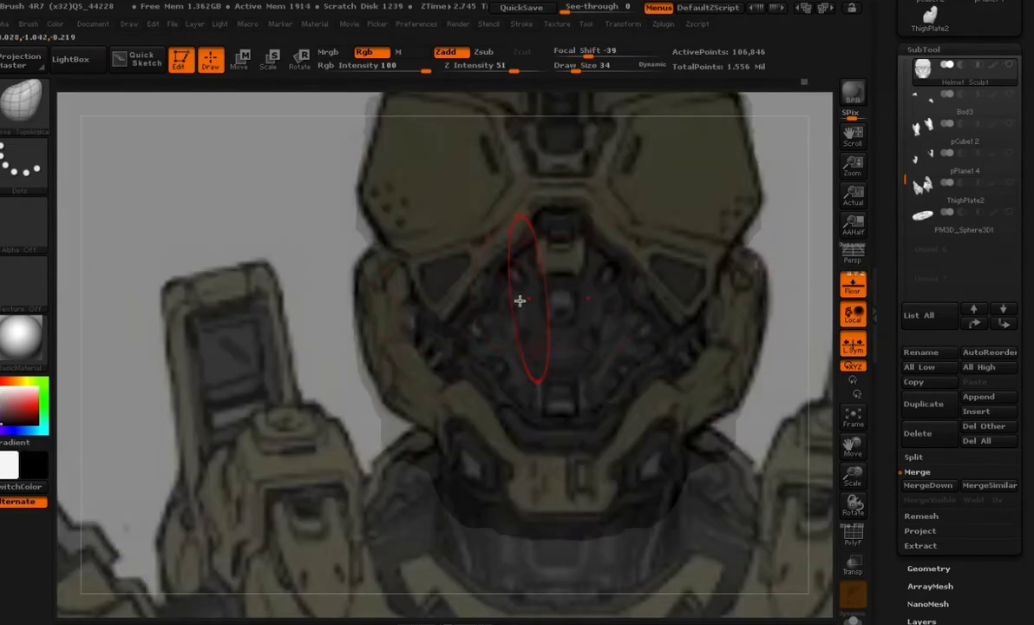
key("space")
mouse_move(439, 302)
left_mouse_down()
mouse_move(441, 329)
mouse_move(448, 318)
mouse_move(418, 280)
mouse_move(477, 250)
mouse_move(452, 293)
left_mouse_up()
left_click_drag(476, 230, 474, 226)
key("v")
left_click_drag(379, 229, 371, 212, "shift")
key("v")
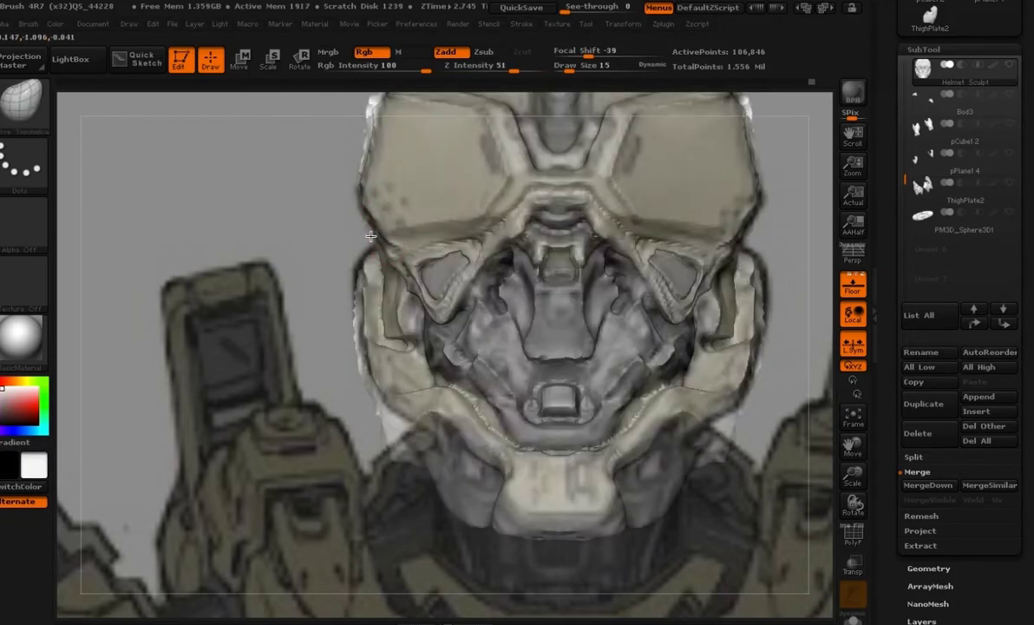
- Adjust the visor's lower edge above the triangular vents with Move Topological at draw size 15 to fit the front reference
left_click(852, 284)
left_click_drag(256, 300, 451, 304)
left_click_drag(772, 303, 577, 300)
left_click(853, 284)
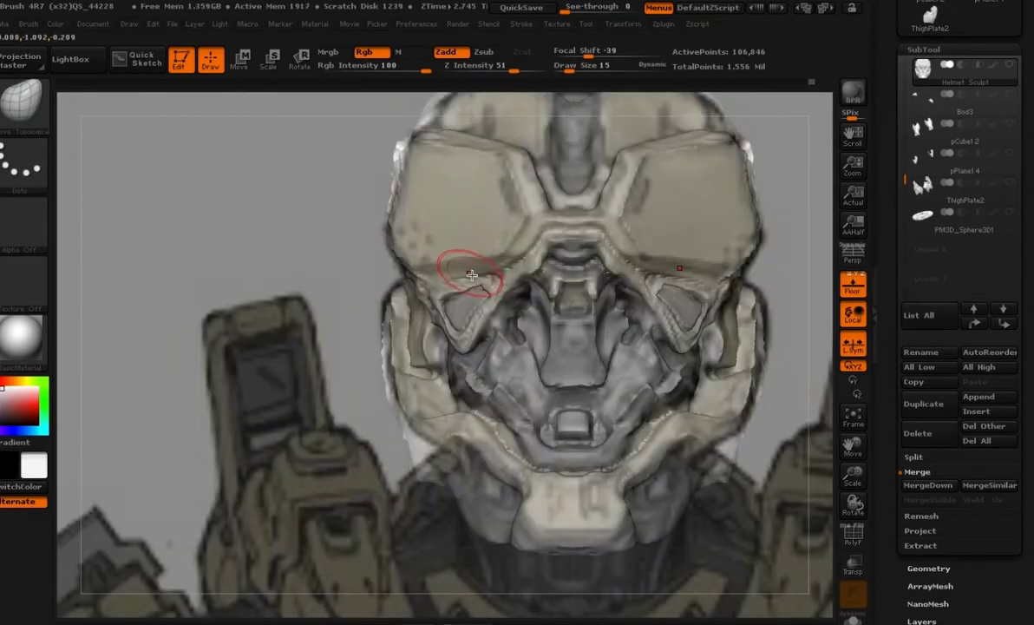
left_click_drag(469, 278, 475, 321)
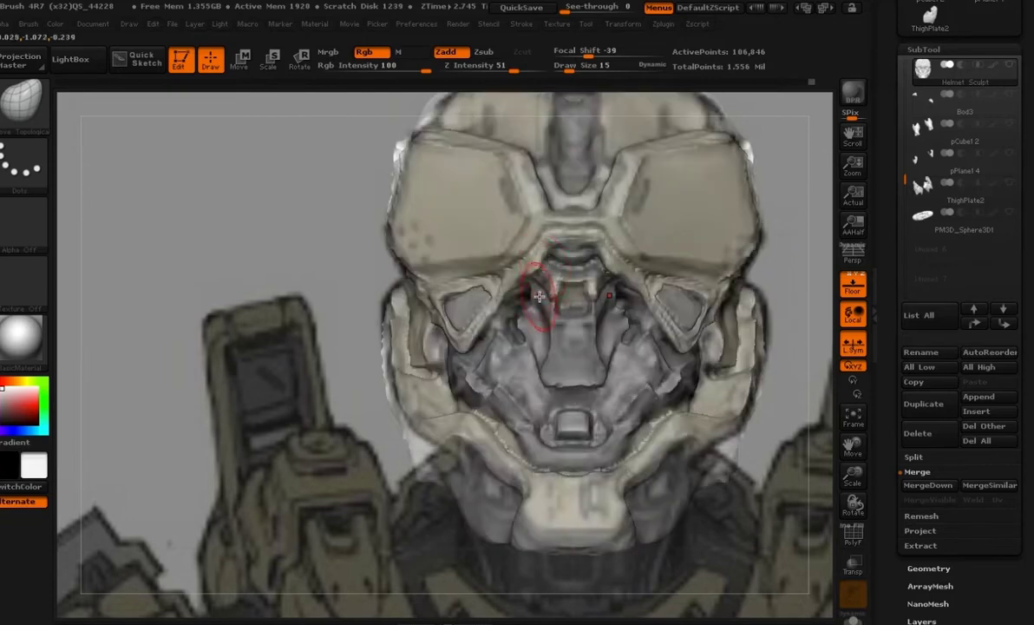
- Check the helmet from the side against the reference, and set Move Topological to draw size 30 for the mask profile
left_click(853, 284)
left_click_drag(803, 312, 660, 300)
left_click_drag(772, 303, 694, 304, "shift")
left_click(852, 283)
left_click_drag(397, 329, 396, 403, "alt")
left_click_drag(465, 389, 520, 346)
key("space")
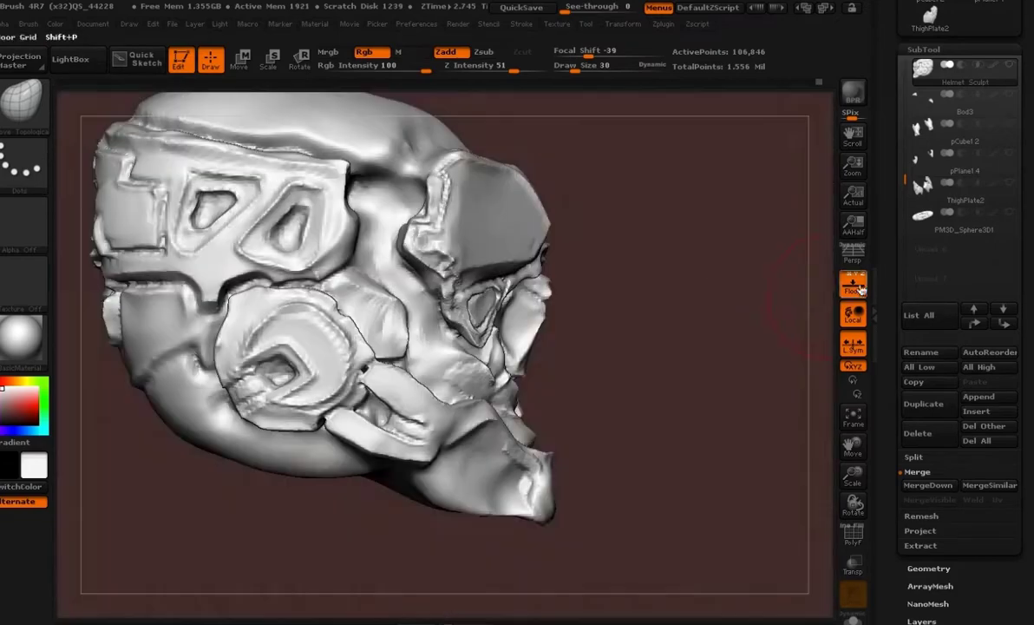
- Hide the reference, undo the last move on the mask, and refine the area around the nose plate with Move Topological
left_click(861, 290)
left_click_drag(763, 304, 632, 335)
left_click_drag(568, 336, 635, 335)
key("ctrl+z")
left_click_drag(575, 323, 631, 320, "alt")
key("space")
left_click_drag(421, 288, 406, 296)
mouse_move(769, 333)
left_mouse_down()
mouse_move(690, 349)
mouse_move(685, 387)
mouse_move(723, 421)
left_mouse_up()
- Carve the recess under the visor bridge with Dam Standard at draw size 8
key("space")
left_click_drag(446, 256, 436, 255)
key("b")
key("d")
key("s")
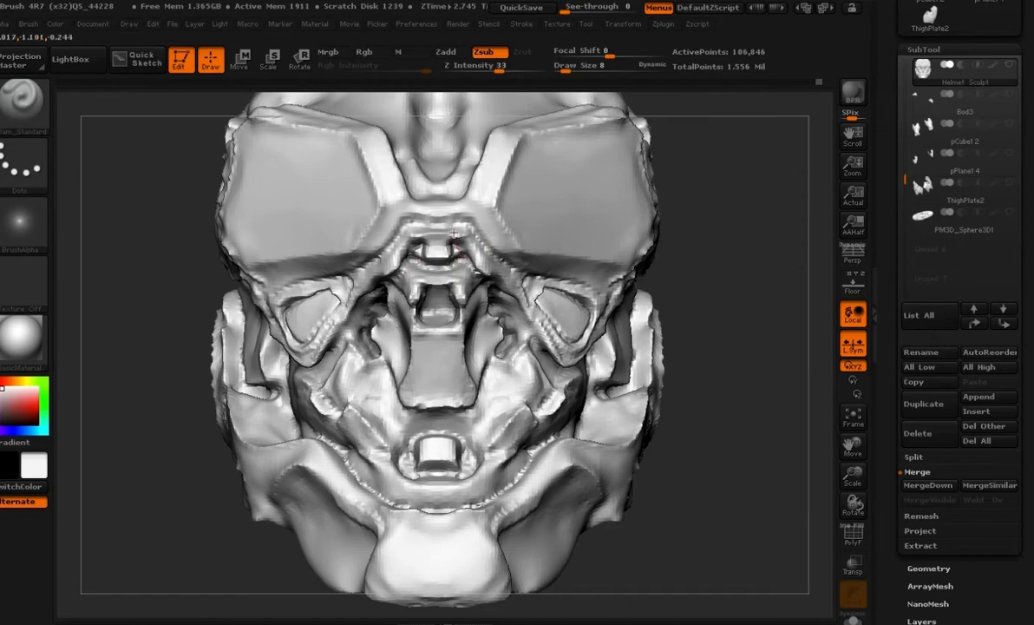
- Build up small details under the visor bridge with ClayBuildup at draw sizes 7 and 3, and remesh the helmet with DynaMesh
key("b")
key("c")
key("b")
left_click_drag(785, 342, 654, 270, "alt")
mouse_move(655, 269)
left_mouse_down()
mouse_move(642, 300)
mouse_move(727, 329)
mouse_move(591, 357)
left_mouse_up()
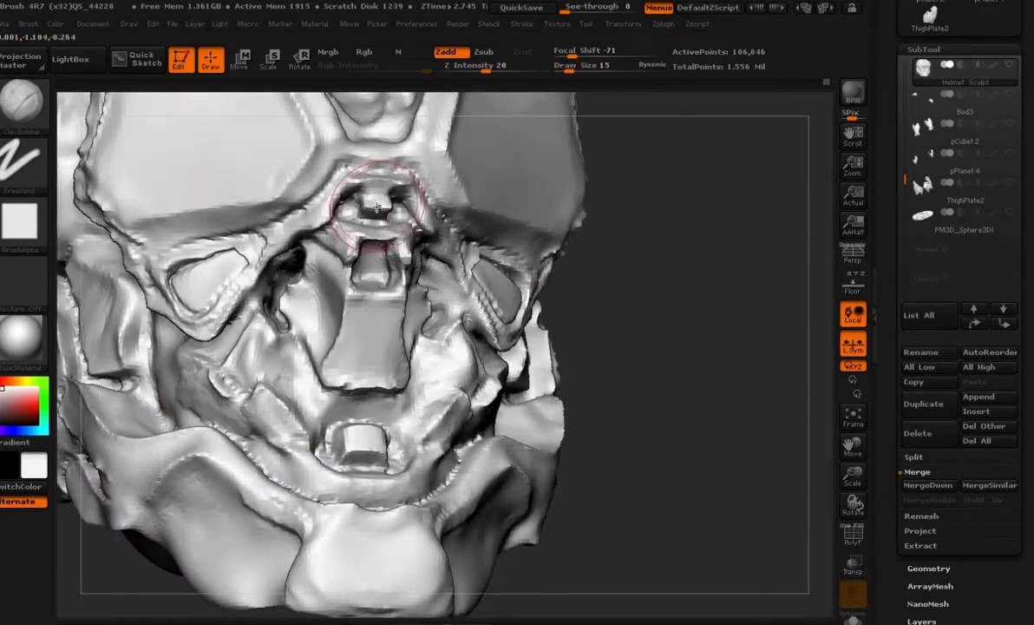
left_click_drag(688, 305, 620, 259, "alt")
left_click_drag(620, 259, 543, 277, "alt")
left_click_drag(540, 331, 293, 252)
key("space")
left_click(369, 202)
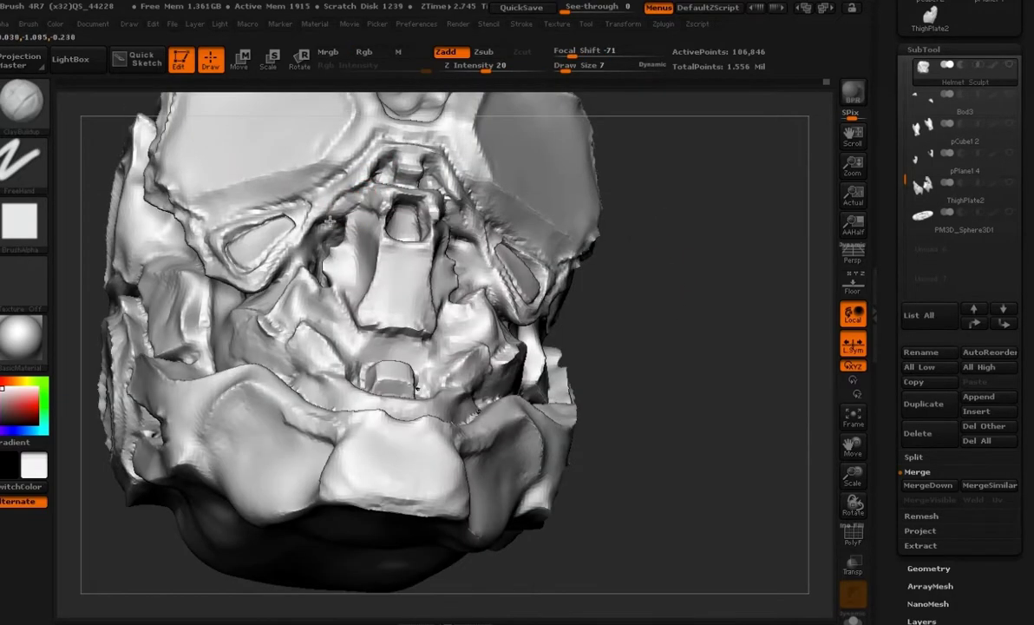
left_click_drag(610, 310, 265, 304)
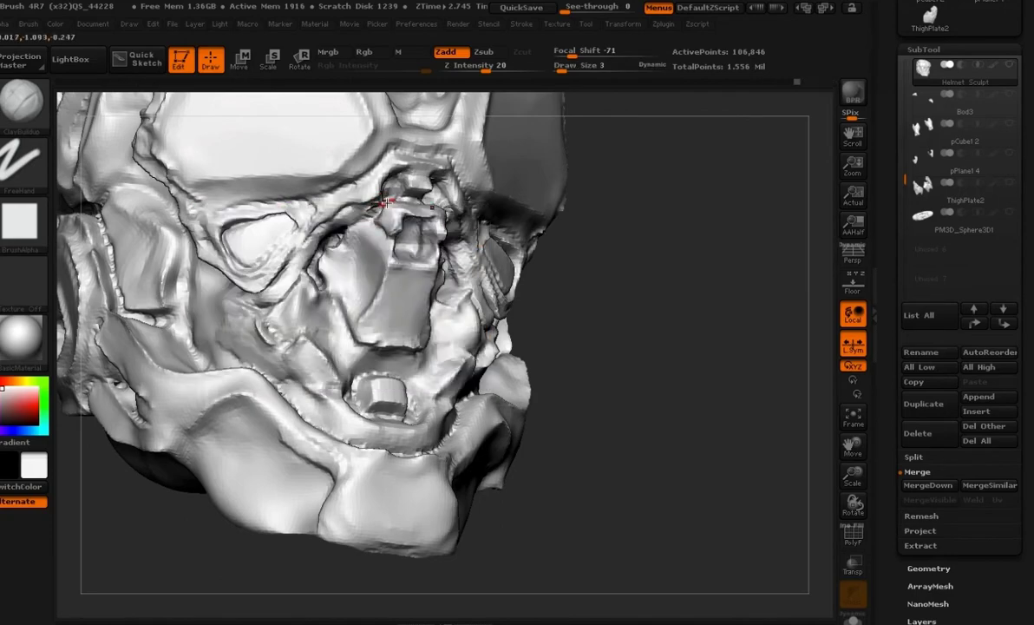
left_click_drag(607, 296, 663, 284, "ctrl")
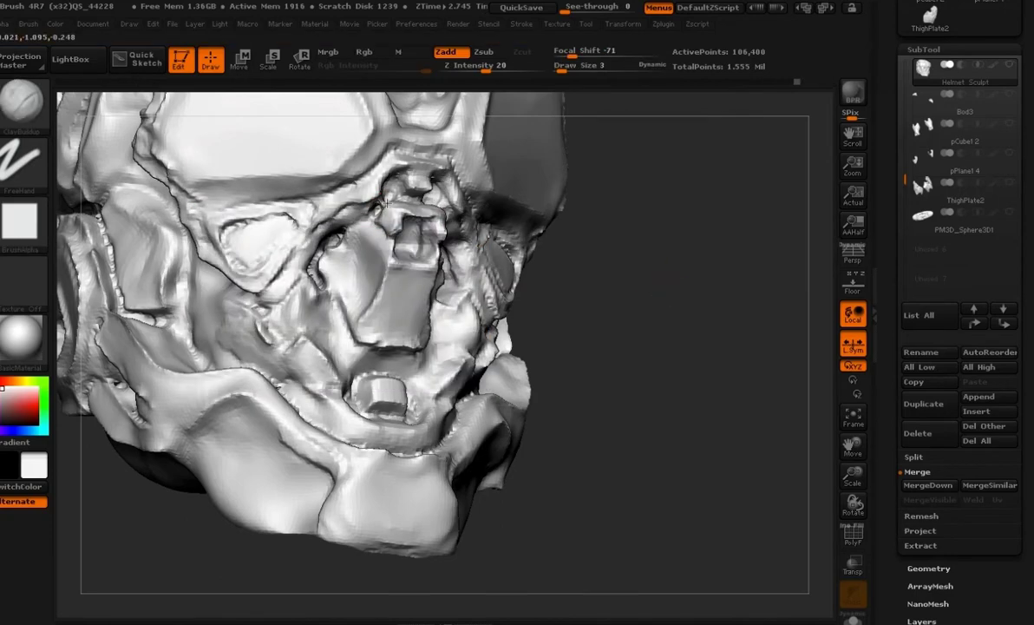
- Carve creases into the cheek below the triangular vent and beside the chin block with Dam Standard
mouse_move(555, 288)
left_mouse_down()
mouse_move(607, 269)
mouse_move(669, 277)
mouse_move(570, 377)
mouse_move(602, 357)
mouse_move(572, 347)
mouse_move(599, 382)
mouse_move(564, 434)
mouse_move(672, 434)
mouse_move(670, 337)
left_mouse_up()
key("b")
key("d")
key("s")
key("space")
left_click_drag(408, 387, 422, 388)
mouse_move(335, 334)
left_mouse_down()
mouse_move(406, 244)
mouse_move(346, 325)
left_mouse_up()
mouse_move(617, 310)
left_mouse_down()
mouse_move(639, 349)
mouse_move(527, 353)
mouse_move(569, 289)
left_mouse_up()
- Reshape the cheek under the triangular vent with Move Topological at draw size 9, and smooth its surface
key("b")
key("m")
key("t")
key("space")
mouse_move(387, 274)
left_mouse_down()
mouse_move(397, 274)
mouse_move(380, 290)
mouse_move(399, 252)
mouse_move(409, 287)
left_mouse_up()
key("space")
mouse_move(685, 355)
left_mouse_down()
mouse_move(617, 349)
mouse_move(682, 345)
left_mouse_up()
left_click_drag(388, 300, 380, 318, "shift")
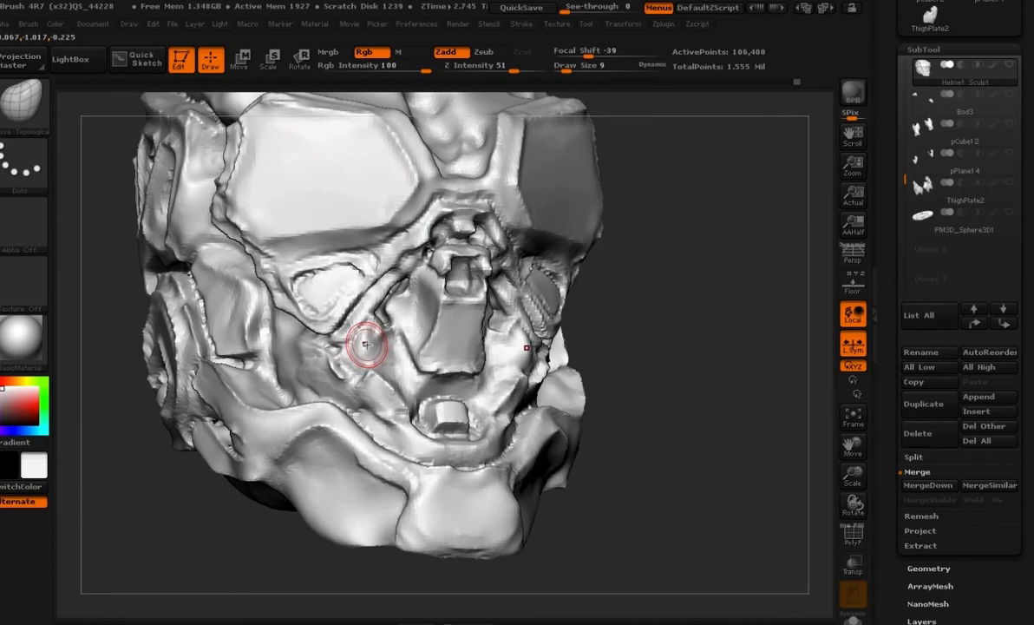
- Build up the cheek above the jaw with ClayBuildup at draw size 9, and carve around its round recess with Dam Standard
left_click_drag(664, 463, 638, 432)
key("b")
key("c")
key("b")
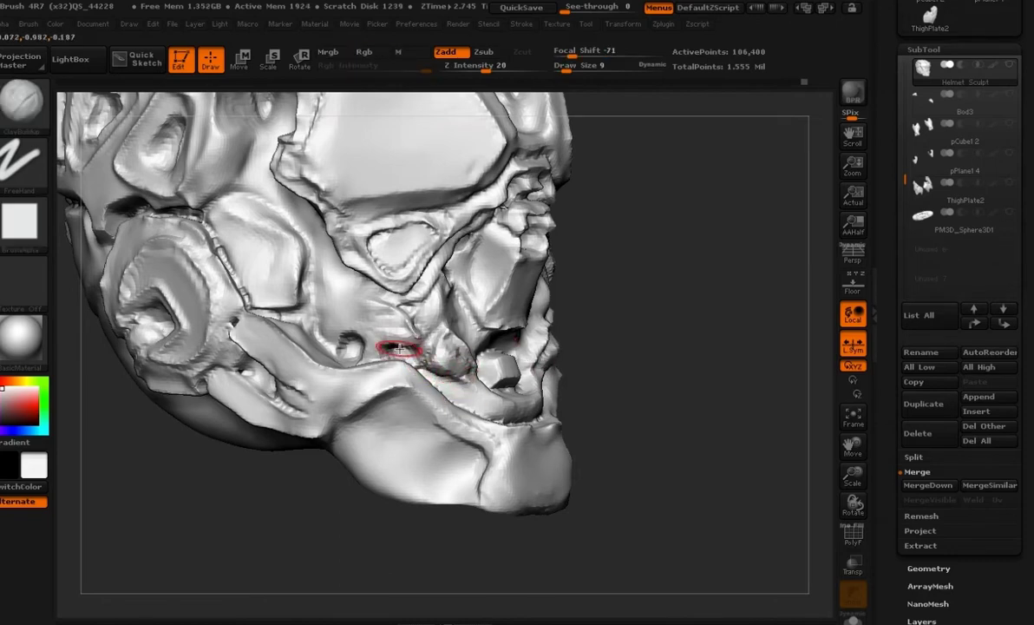
key("b")
key("d")
key("s")
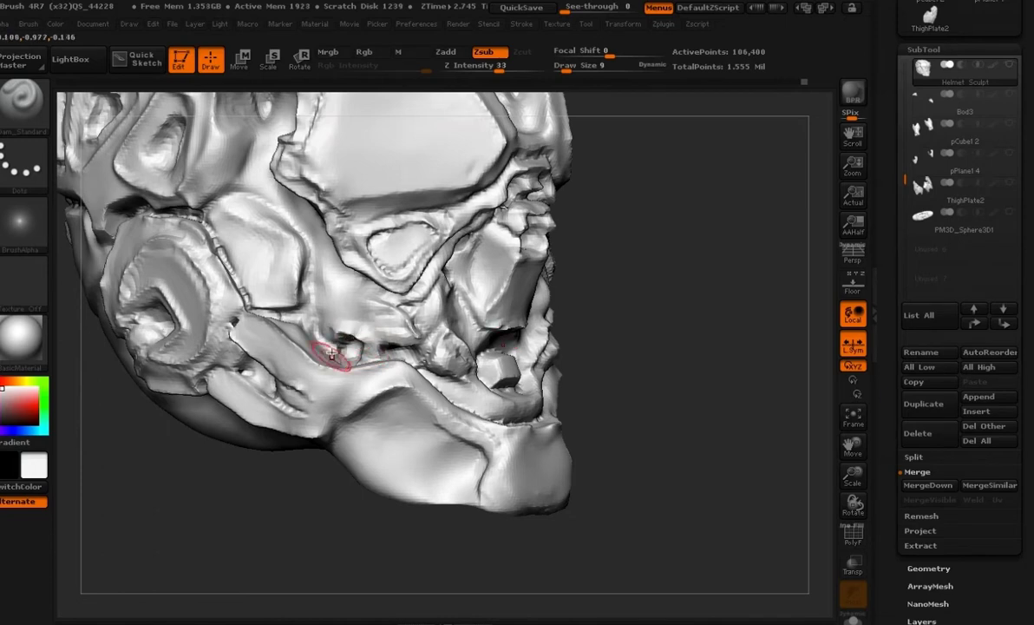
- Carve and smooth the cheek around the small round recesses above the jaw with Dam Standard at draw size 9
left_click_drag(322, 342, 307, 305)
mouse_move(310, 314)
left_mouse_down("shift")
mouse_move(346, 347)
mouse_move(314, 328)
mouse_move(328, 344)
mouse_move(343, 346)
left_mouse_up("shift")
key("b")
key("d")
key("s")
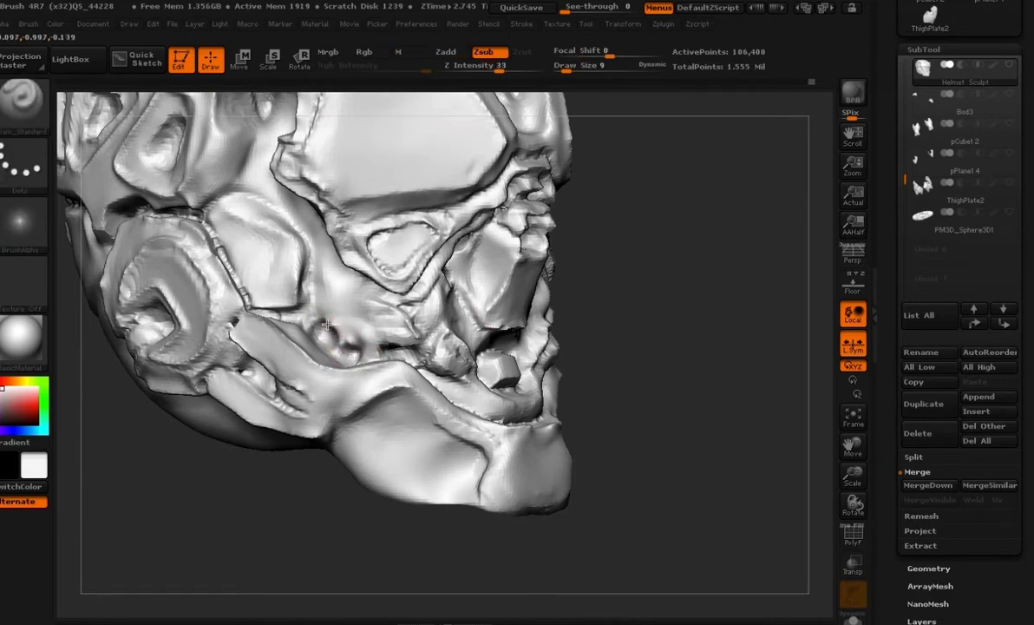
- Carve a curved groove along the upper and front edge of the cheek plate with Dam Standard at draw size 9, and quick-save
mouse_move(304, 267)
left_mouse_down()
mouse_move(336, 305)
mouse_move(290, 225)
mouse_move(233, 182)
left_mouse_up()
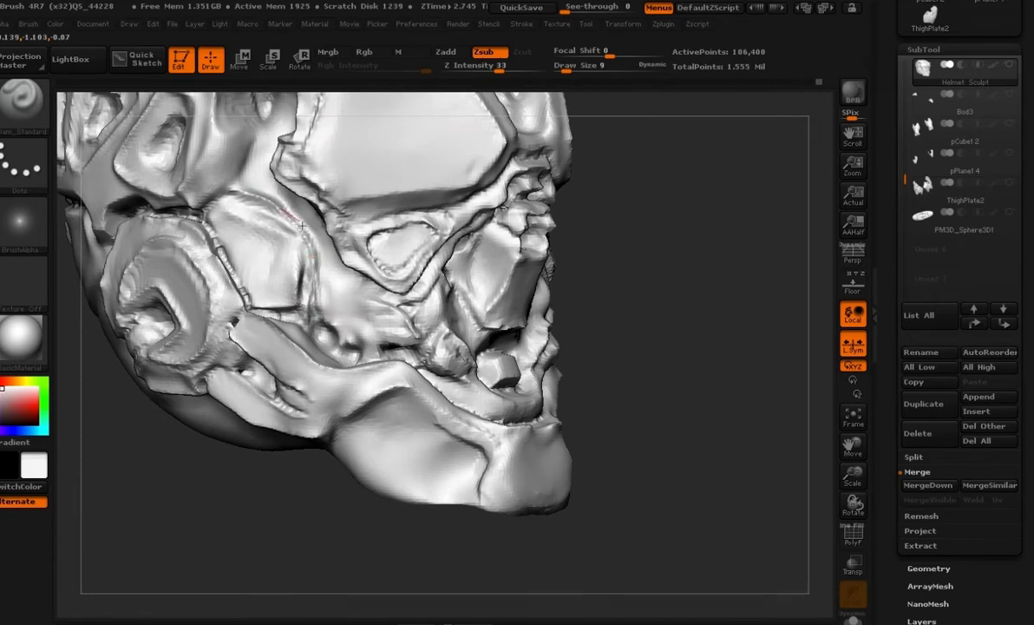
left_click_drag(301, 288, 247, 200)
key("ctrl+s")
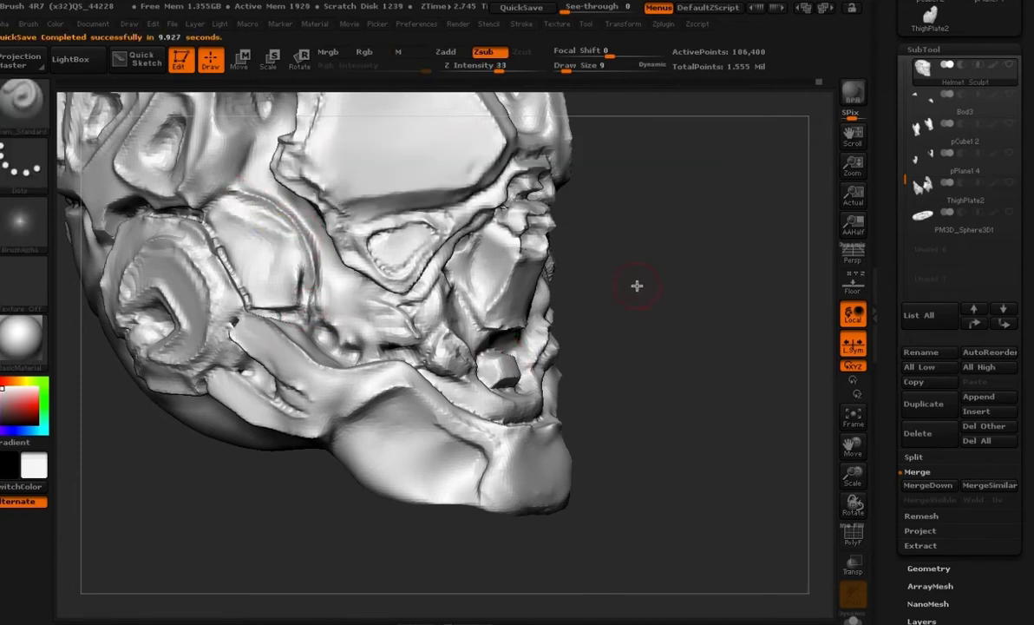
left_click_drag(640, 284, 655, 311, "alt")
left_click_drag(243, 213, 310, 248)
left_click_drag(719, 329, 670, 310)
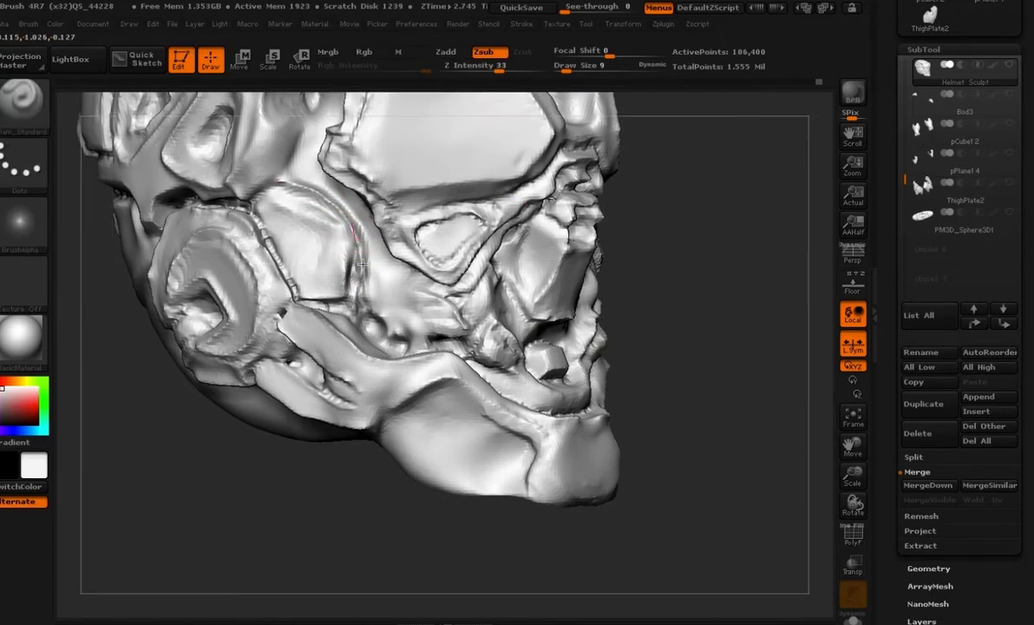
key("ctrl")
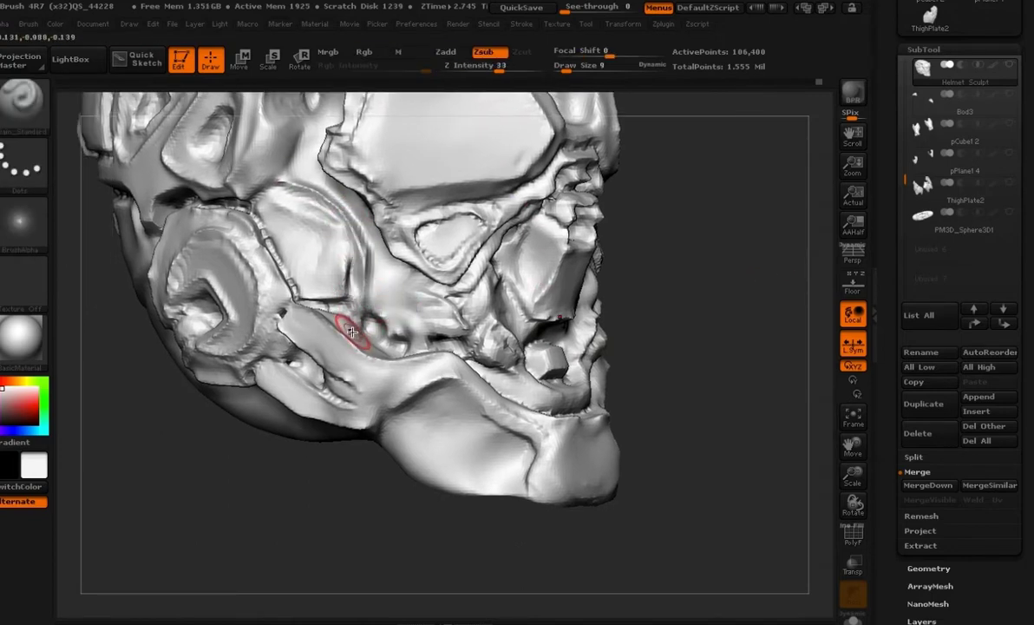
right_click_drag(373, 173, 399, 270, "alt")
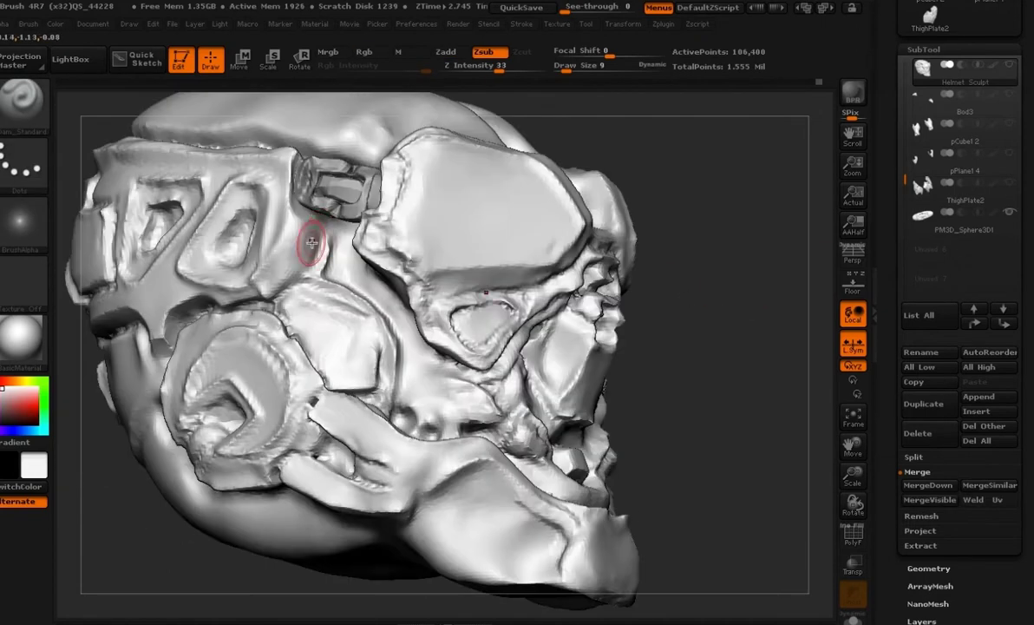
- Switch off one of the two active lights and carve a crease above the cheek plate, up toward the visor clip
left_click_drag(312, 243, 316, 282)
key("ctrl+z")
mouse_move(219, 24)
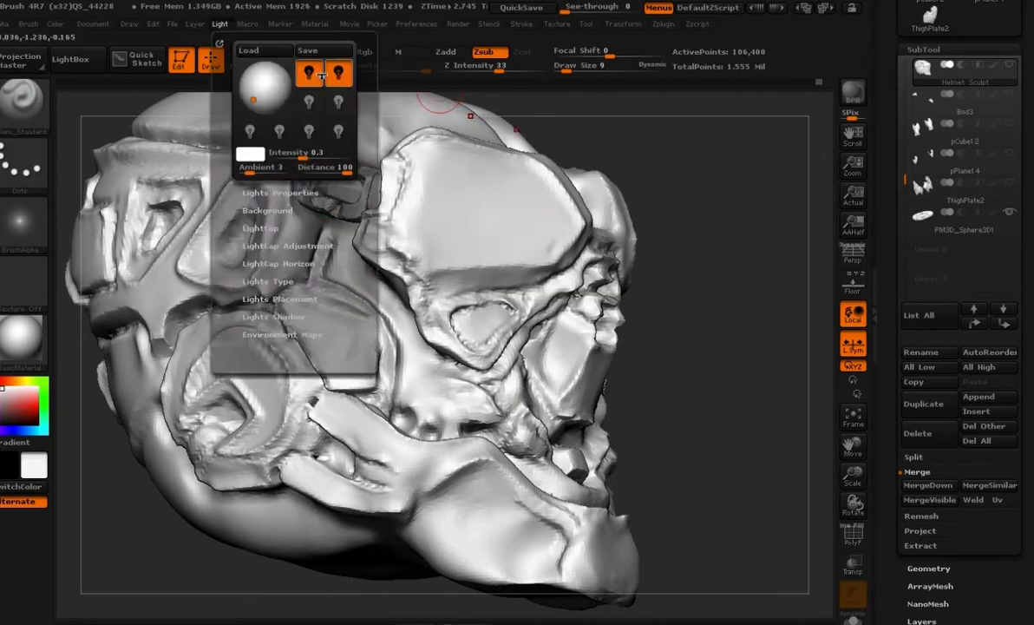
left_click(301, 72)
left_click_drag(313, 278, 302, 213)
mouse_move(527, 299)
right_mouse_down()
mouse_move(669, 353)
mouse_move(571, 310)
right_mouse_up()
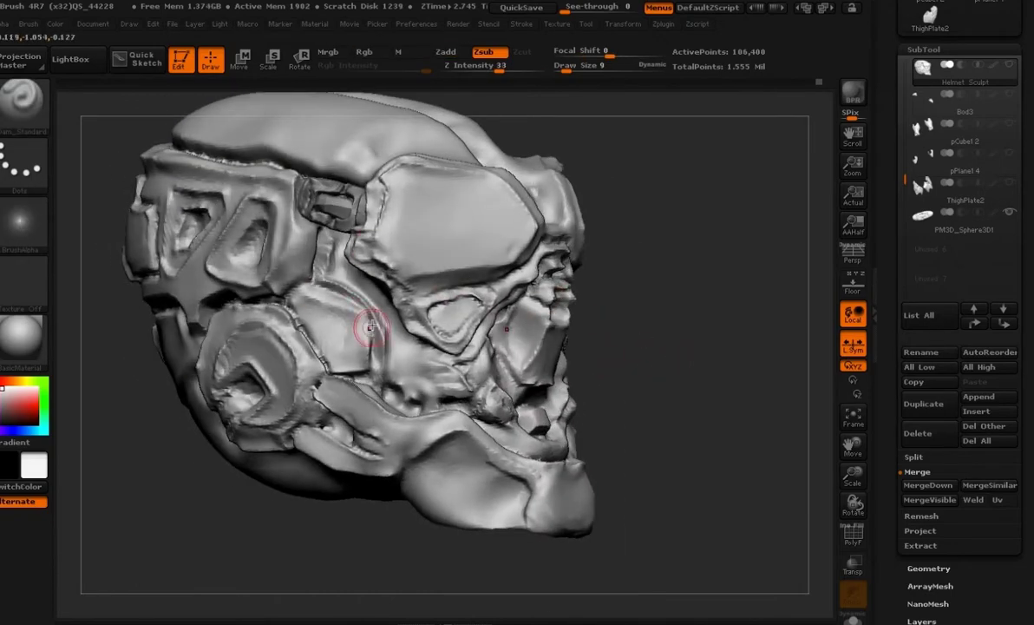
- Rework the surface of the cheek plate in front of the ear disc at draw size 17
left_click_drag(329, 372, 303, 323)
right_click_drag(634, 365, 673, 381, "ctrl")
right_click_drag(673, 382, 639, 383)
mouse_move(639, 382)
right_mouse_down("ctrl")
mouse_move(660, 386)
mouse_move(634, 339)
right_mouse_up("ctrl")
key("space")
left_click_drag(328, 335, 297, 305)
key("b")
key("d")
key("s")
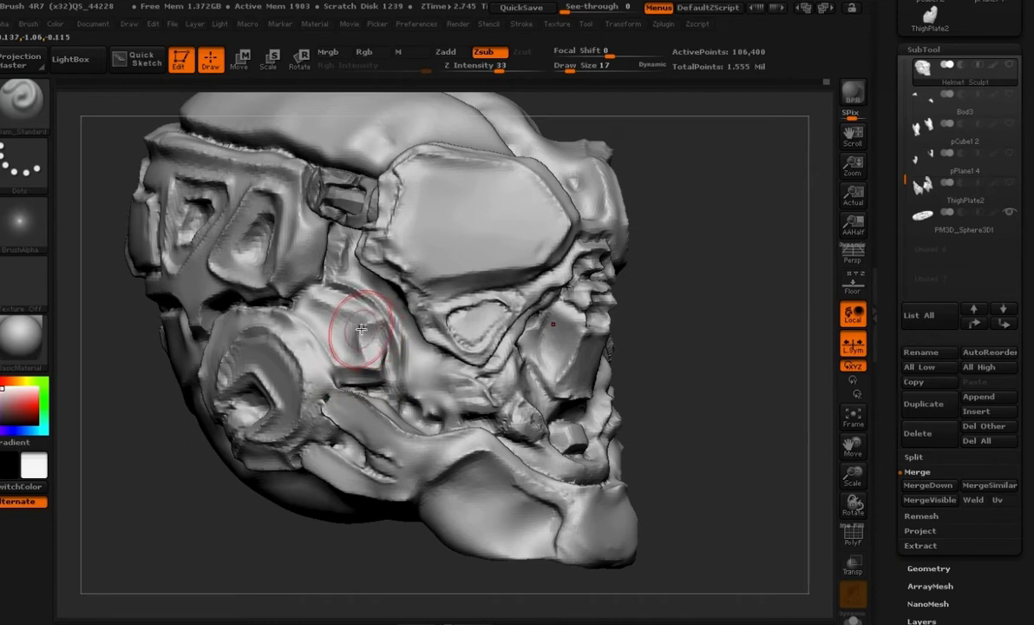
- Build up the cheek plate with Clay at draw size 17 and flatten its face with hPolish at draw size 9
key("b")
key("c")
key("l")
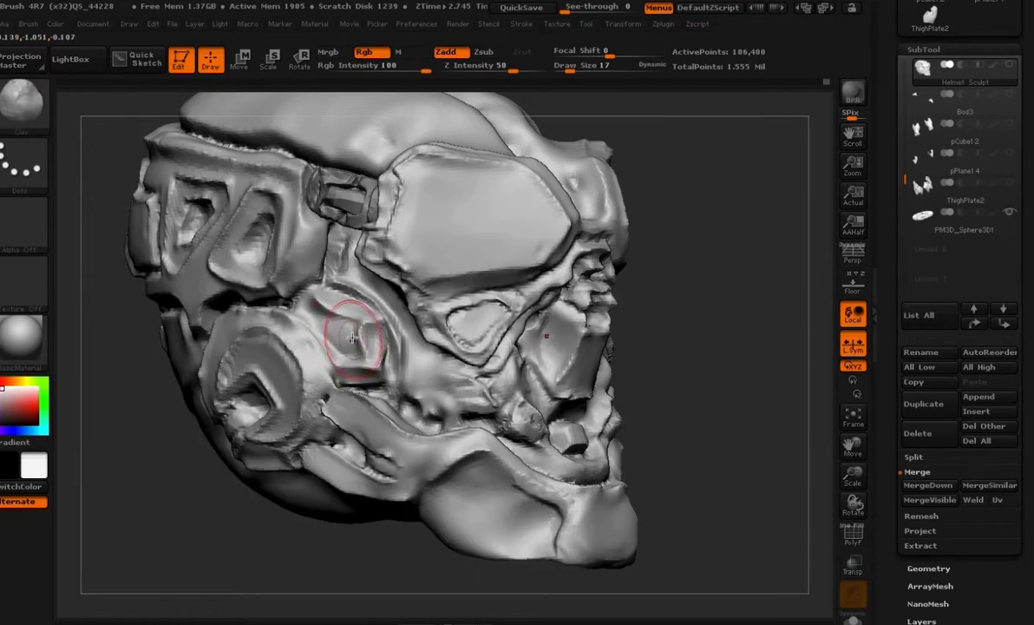
left_click_drag(345, 346, 378, 354)
key("b")
key("h")
key("p")
key("space")
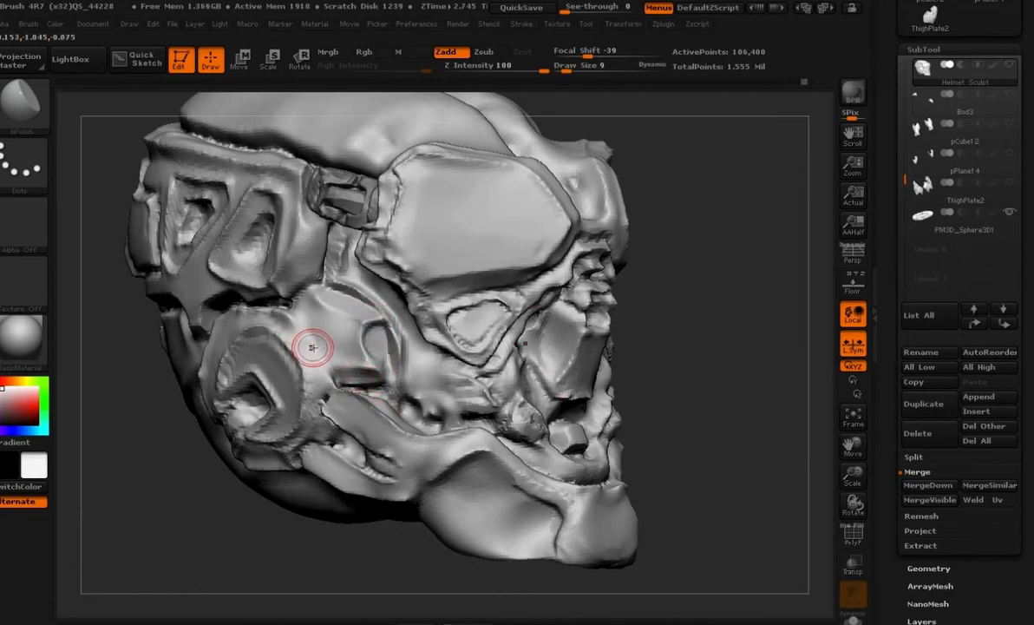
- Carve creases between the cheek plate's lower edge and the jaw bar with Dam Standard at draw size 9, and quick-save
key("b")
key("d")
key("s")
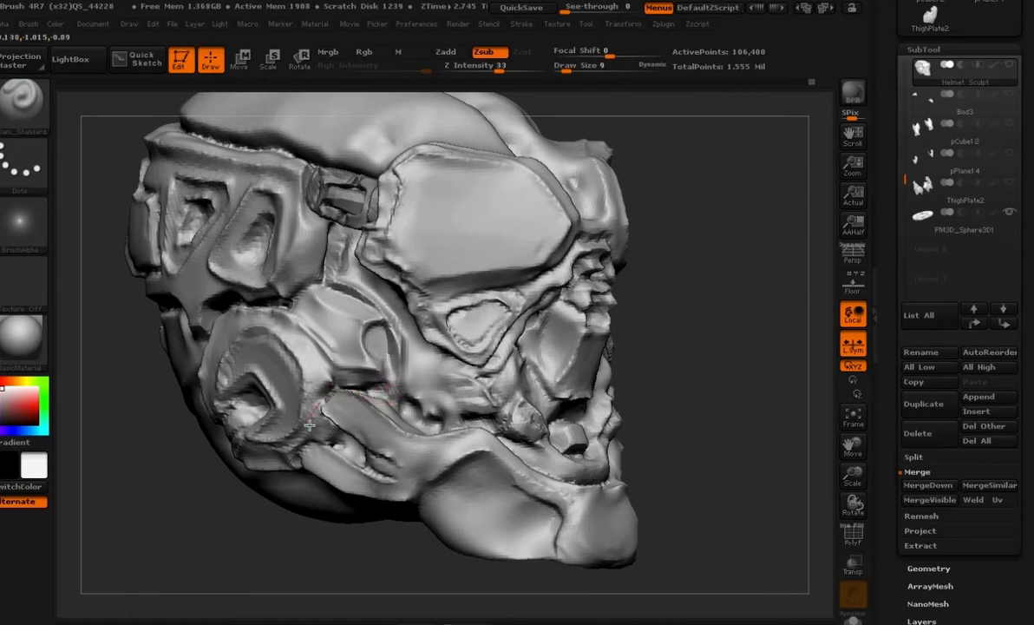
left_click_drag(720, 437, 632, 411)
mouse_move(632, 411)
left_mouse_down()
mouse_move(561, 425)
mouse_move(638, 416)
left_mouse_up()
left_click_drag(579, 435, 649, 357, "alt")
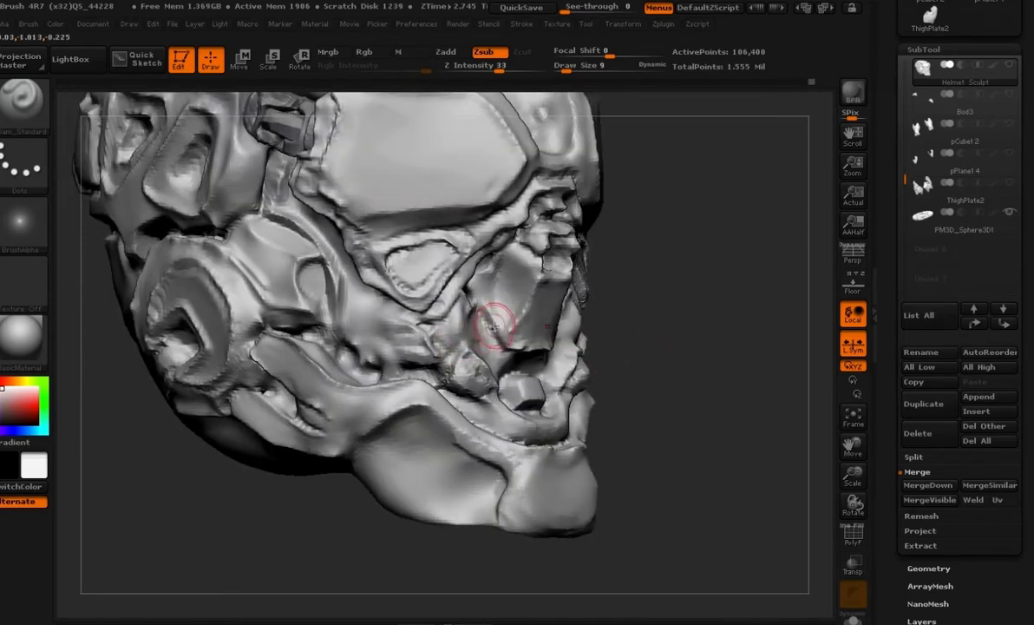
key("ctrl+s")
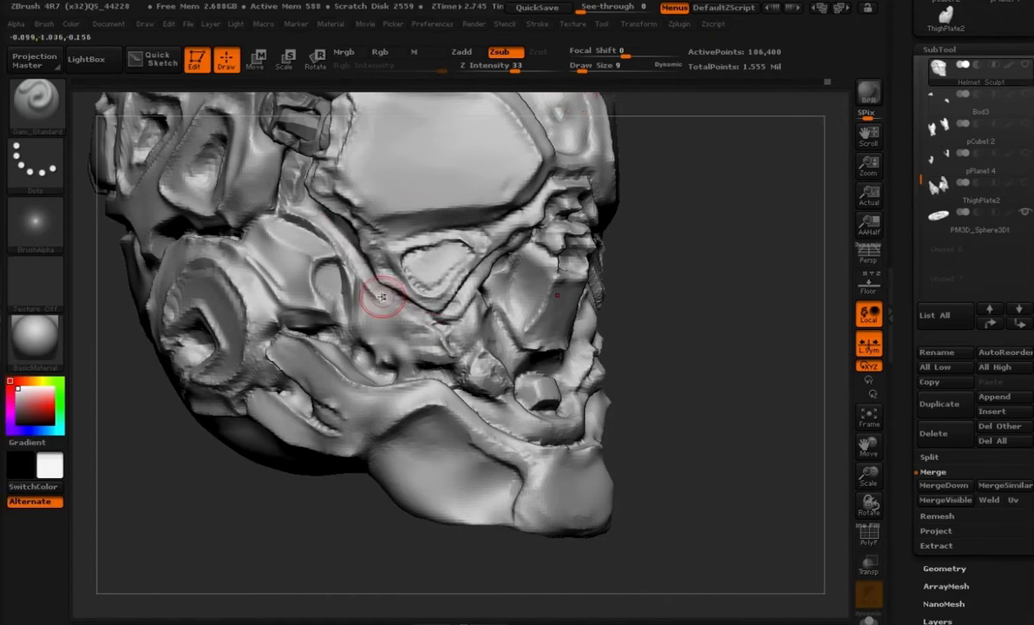
- Define the edges of the cheek panel under the triangular vent with Dam Standard and smooth its front corner
mouse_move(339, 264)
left_mouse_down()
mouse_move(366, 308)
mouse_move(462, 375)
mouse_move(460, 326)
left_mouse_up()
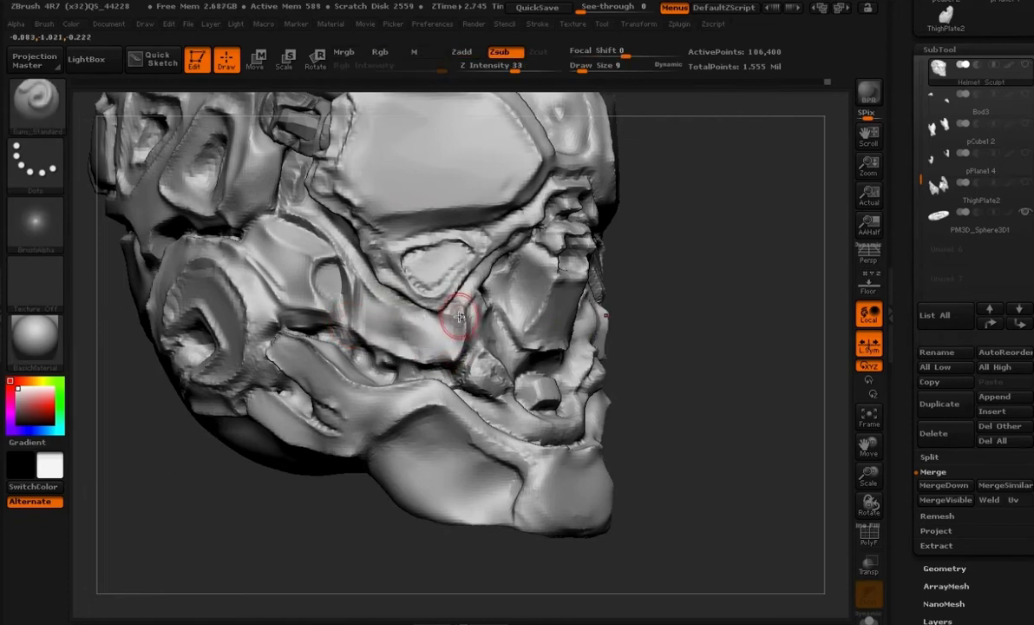
left_click_drag(465, 298, 476, 288, "shift")
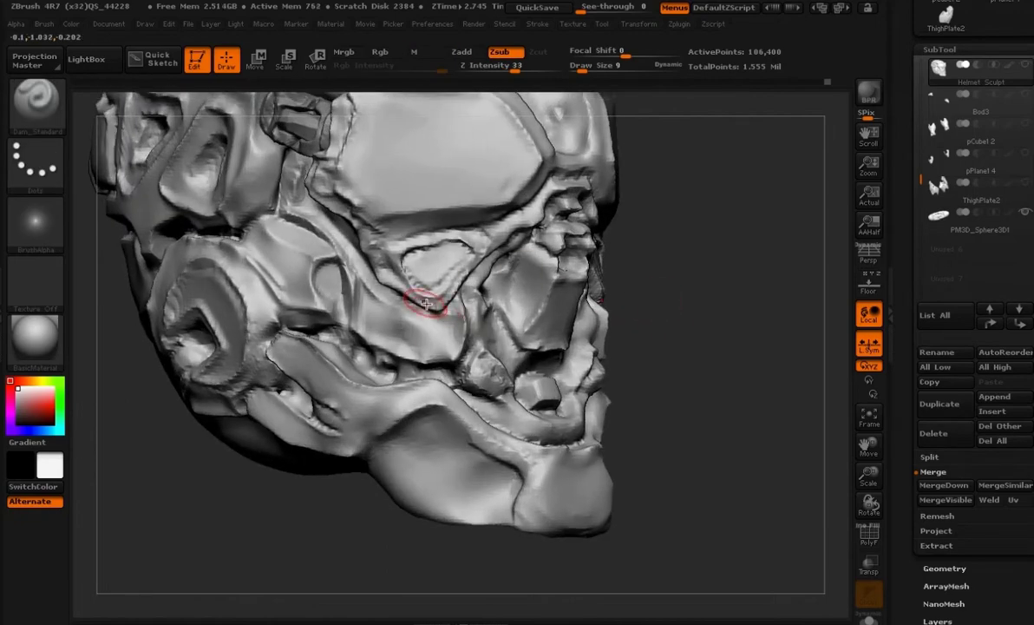
left_click_drag(681, 331, 661, 365, "alt")
left_click_drag(727, 344, 694, 351)
- Open up the gap beside the nose plate with Move Topological at draw size 9
key("b")
key("m")
key("t")
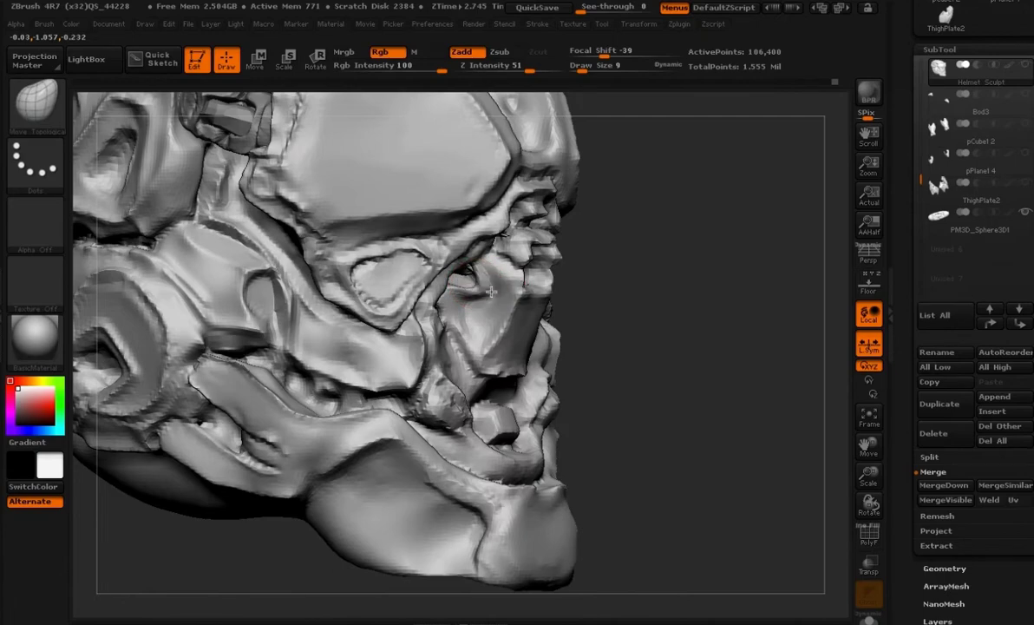
- Select the PM3D_Sphere3D1 subtool and duplicate the visor's side clip within it using Transpose Move
mouse_move(618, 344)
left_mouse_down("alt")
mouse_move(618, 298)
mouse_move(618, 344)
mouse_move(703, 371)
mouse_move(151, 352)
left_mouse_up("alt")
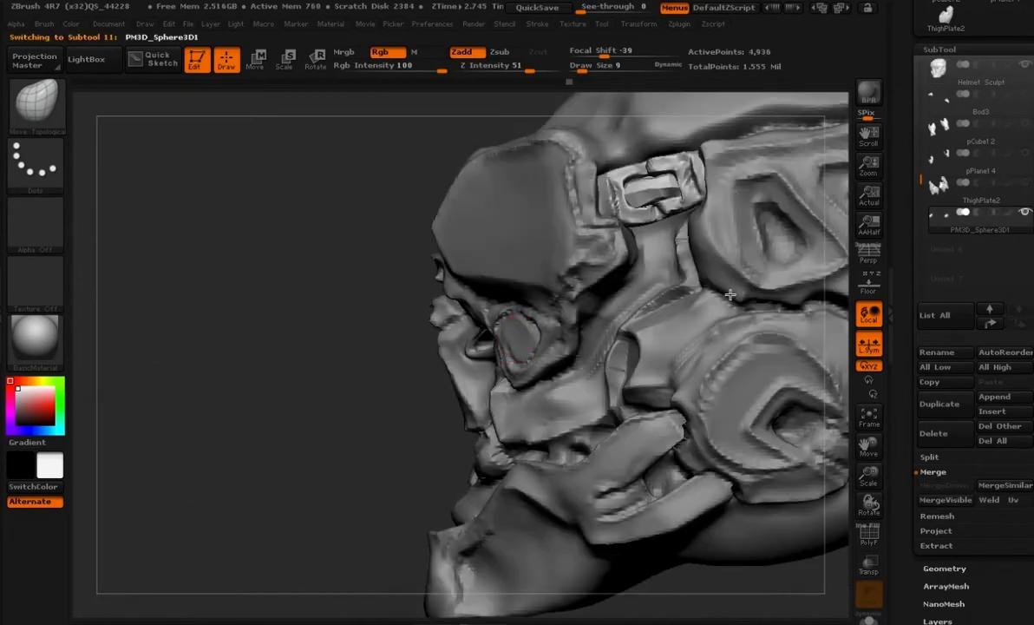
key("w")
mouse_move(658, 200)
left_mouse_down("ctrl")
mouse_move(644, 321)
mouse_move(339, 318)
left_mouse_up("ctrl")
left_click_drag(174, 390, 434, 391, "shift")
left_click_drag(677, 328, 652, 328)
mouse_move(675, 364)
left_mouse_down("shift")
mouse_move(675, 224)
mouse_move(747, 513)
left_mouse_up("shift")
- Rotate the duplicated clip and move it forward, out in front of the face
key("r")
key("w")
left_click_drag(669, 265, 520, 270)
left_click_drag(187, 486, 337, 549)
left_click_drag(663, 294, 778, 296)
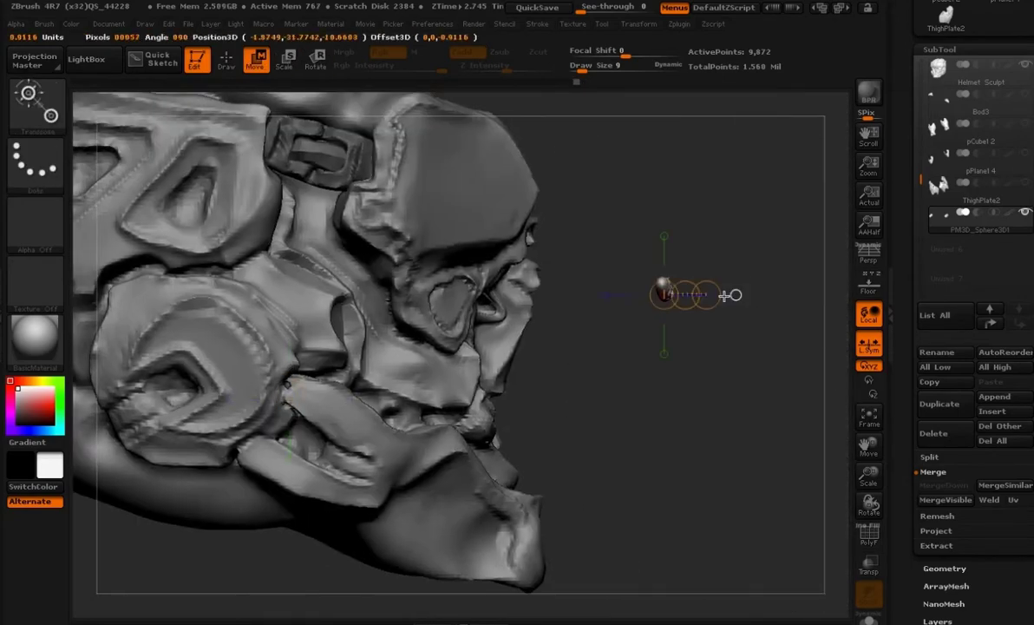
- Adjust the mask on the duplicated clip and move it to the inner corner of the triangular vent
mouse_move(737, 365)
left_mouse_down("ctrl")
mouse_move(772, 390)
mouse_move(664, 346)
left_mouse_up("ctrl")
left_click(665, 280, "ctrl")
left_click_drag(708, 244, 730, 206, "ctrl")
mouse_move(694, 317)
left_mouse_down("ctrl")
mouse_move(713, 337)
mouse_move(464, 420)
mouse_move(669, 353)
mouse_move(627, 337)
mouse_move(672, 351)
left_mouse_up("ctrl")
key("q")
key("w")
left_click_drag(605, 268, 437, 287)
mouse_move(555, 340)
left_mouse_down("shift")
mouse_move(489, 348)
mouse_move(460, 300)
left_mouse_up("shift")
key("q")
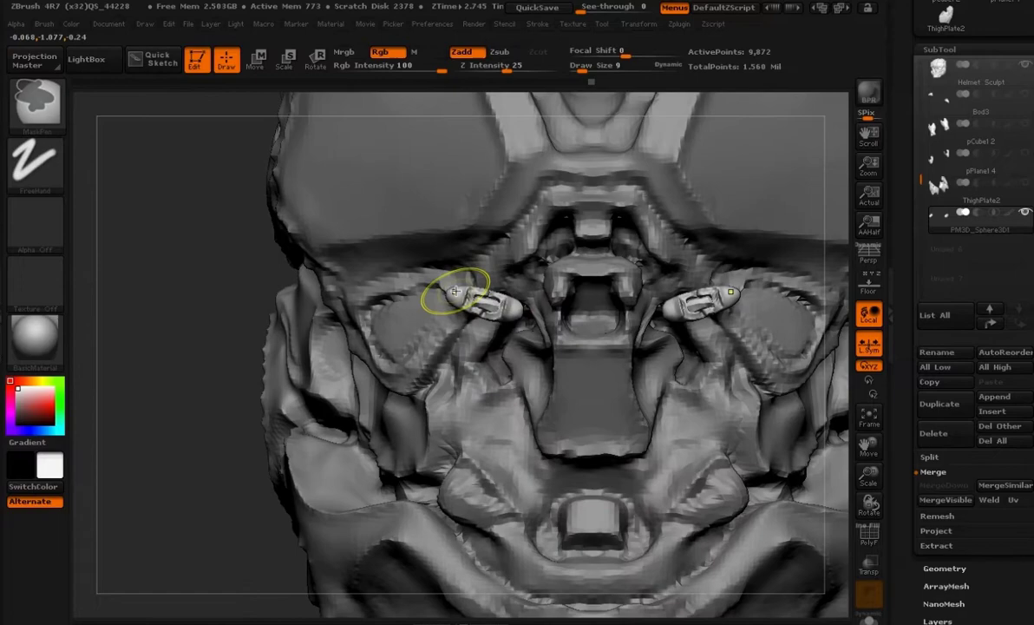
- Examine how the duplicated clips sit between the triangular vents and the nose bridge from front and three-quarter views
left_click_drag(155, 375, 459, 357)
key("b")
key("h")
key("p")
left_click_drag(645, 360, 513, 370)
left_click_drag(401, 360, 535, 393)
right_click_drag(200, 365, 197, 286, "ctrl")
left_click_drag(197, 286, 338, 303)
left_click_drag(722, 404, 660, 363, "alt")
right_click_drag(659, 362, 660, 386, "ctrl")
- Rotate and reposition the duplicated clips beside the nose bridge, using the front reference
key("w")
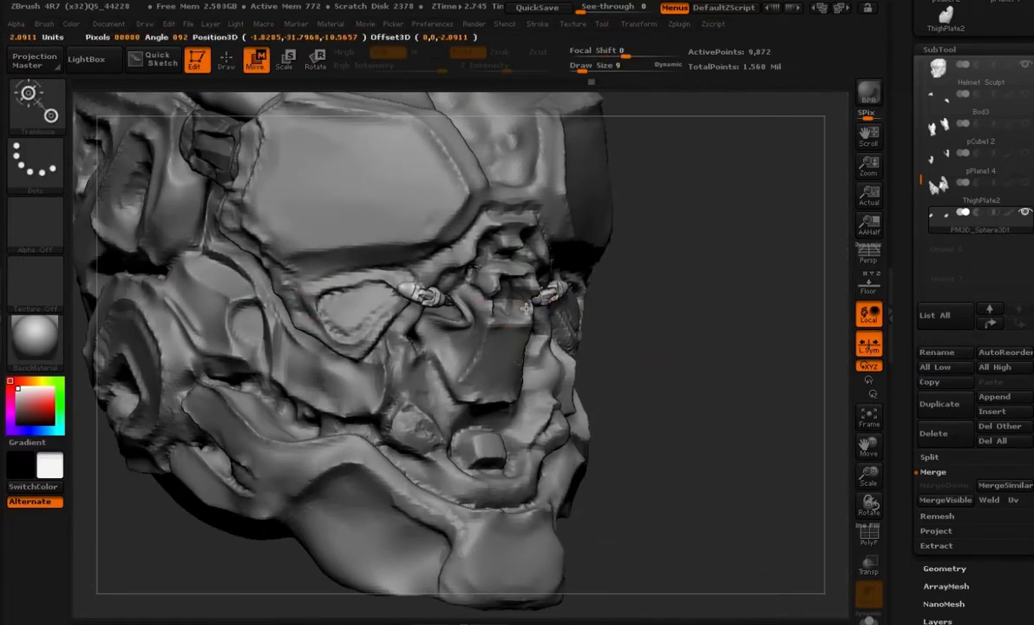
left_click_drag(651, 369, 599, 360, "shift")
left_click_drag(736, 404, 788, 418)
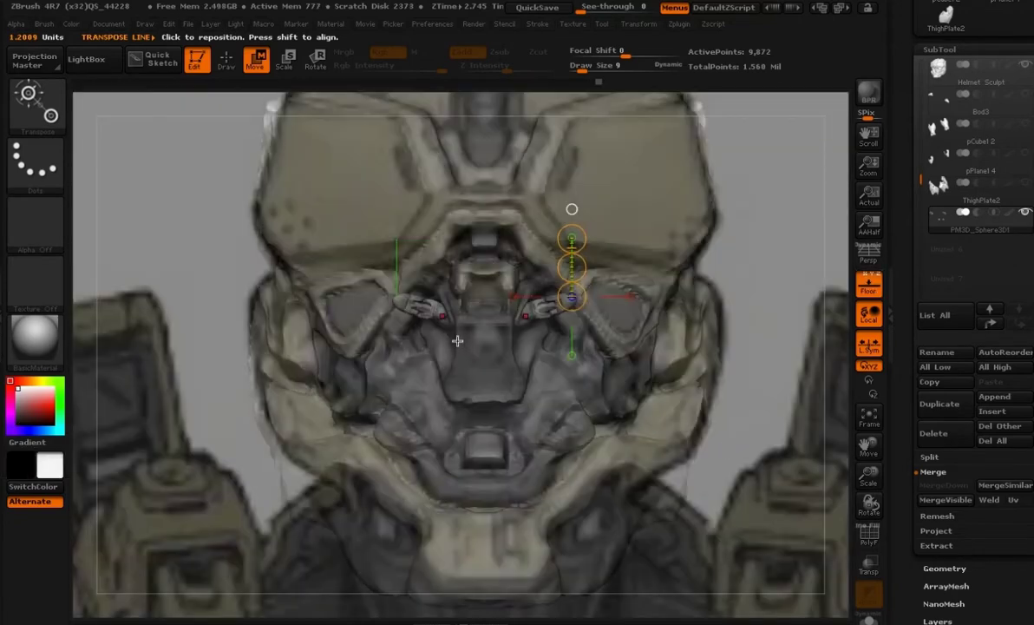
mouse_move(441, 313)
left_mouse_down()
mouse_move(277, 302)
mouse_move(281, 313)
left_mouse_up()
key("v")
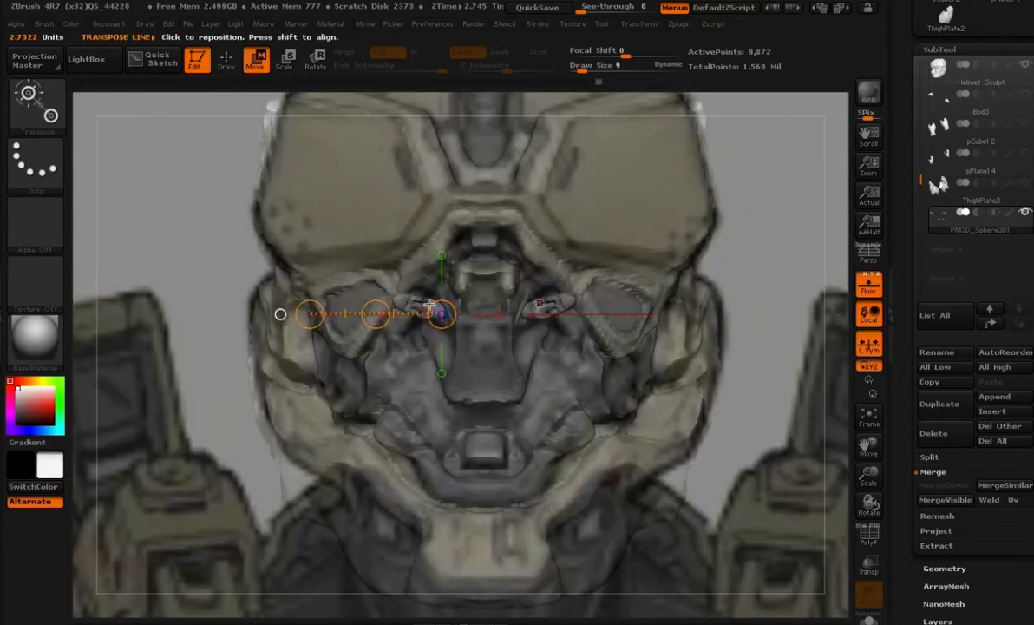
key("r")
left_click_drag(375, 314, 317, 304)
left_click_drag(423, 332, 422, 212)
left_click_drag(423, 287, 395, 306)
key("w")
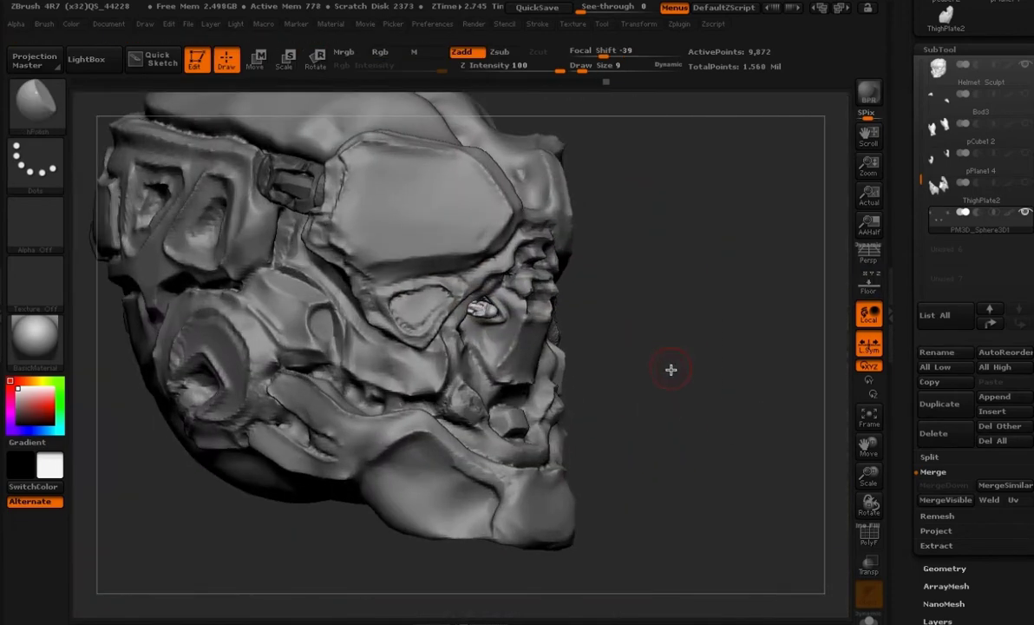
- Move the duplicated clips inward so they tuck into the gaps on both sides of the nose bridge
left_click_drag(671, 369, 673, 408, "alt")
key("w")
left_click_drag(538, 307, 543, 308)
left_click_drag(681, 377, 602, 378, "shift")
left_click_drag(556, 304, 562, 304)
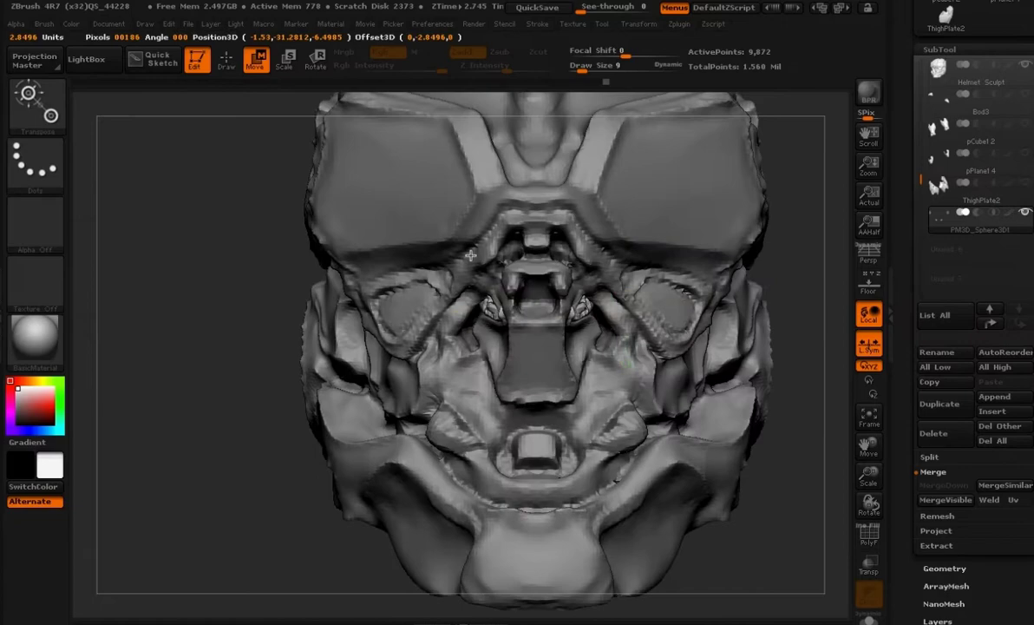
right_click_drag(434, 312, 499, 314)
- Reshape the duplicated clips with Move Topological to fit their gaps, and show the hidden subtools
key("q")
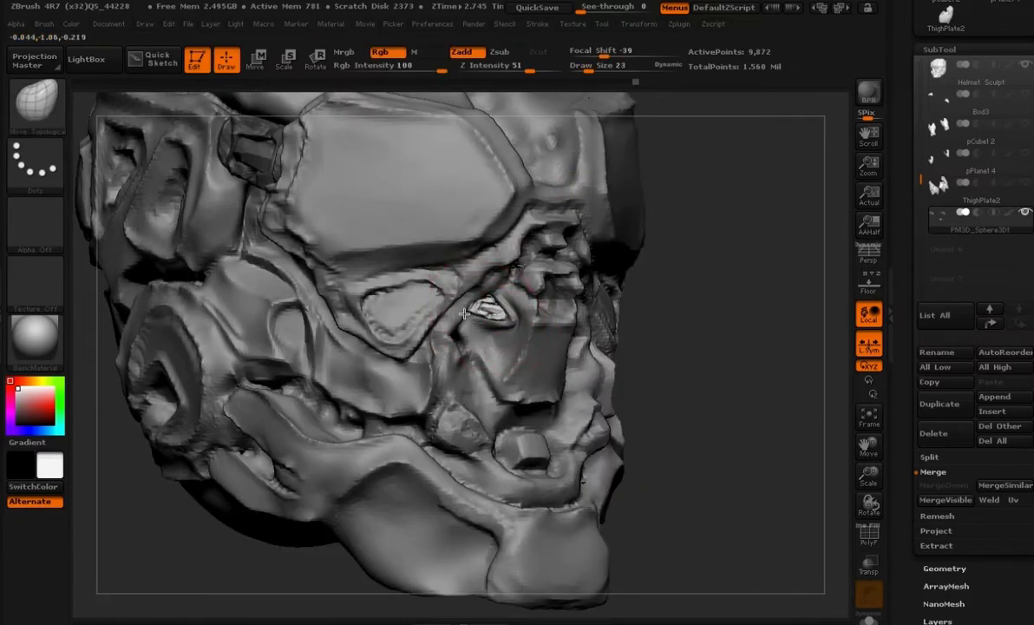
left_click_drag(505, 346, 565, 350)
left_click_drag(731, 441, 638, 573)
left_click(1025, 212)
left_click_drag(494, 315, 529, 307)
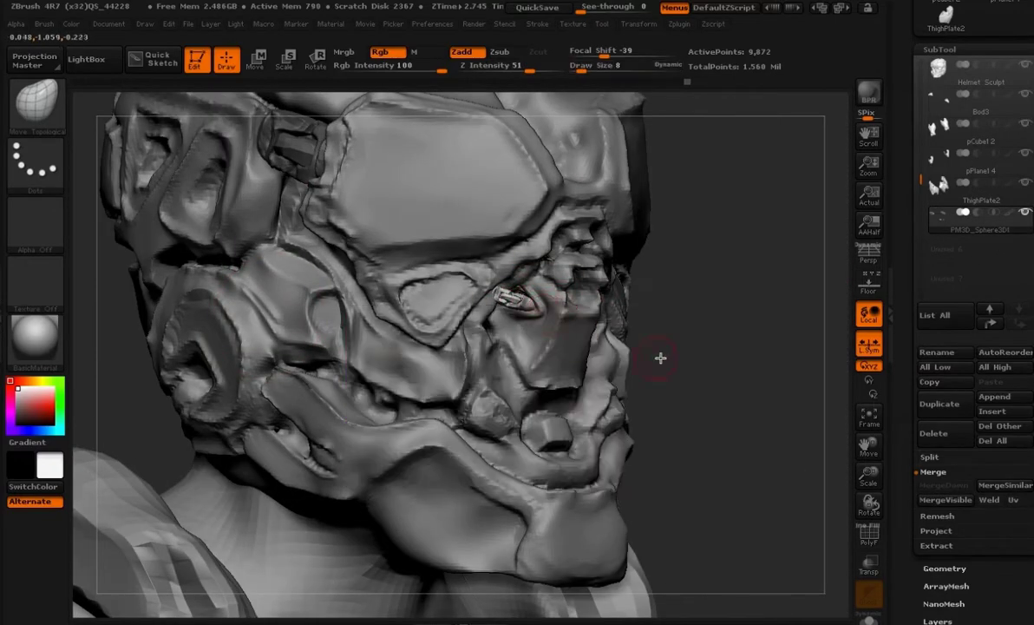
- Select the Helmet Sculpt subtool and shape the surface around the clip with Move Topological at draw size 7
left_click_drag(660, 357, 519, 332)
left_click_drag(674, 408, 693, 414, "alt")
left_click_drag(693, 414, 703, 328, "shift")
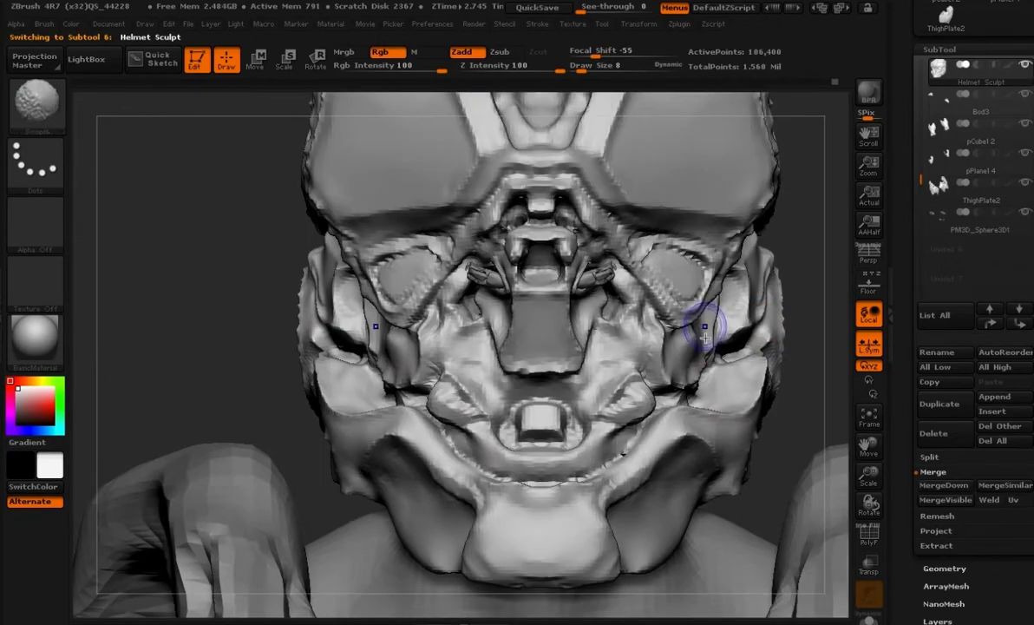
left_click_drag(694, 464, 769, 498)
key("space")
left_click_drag(454, 258, 458, 259)
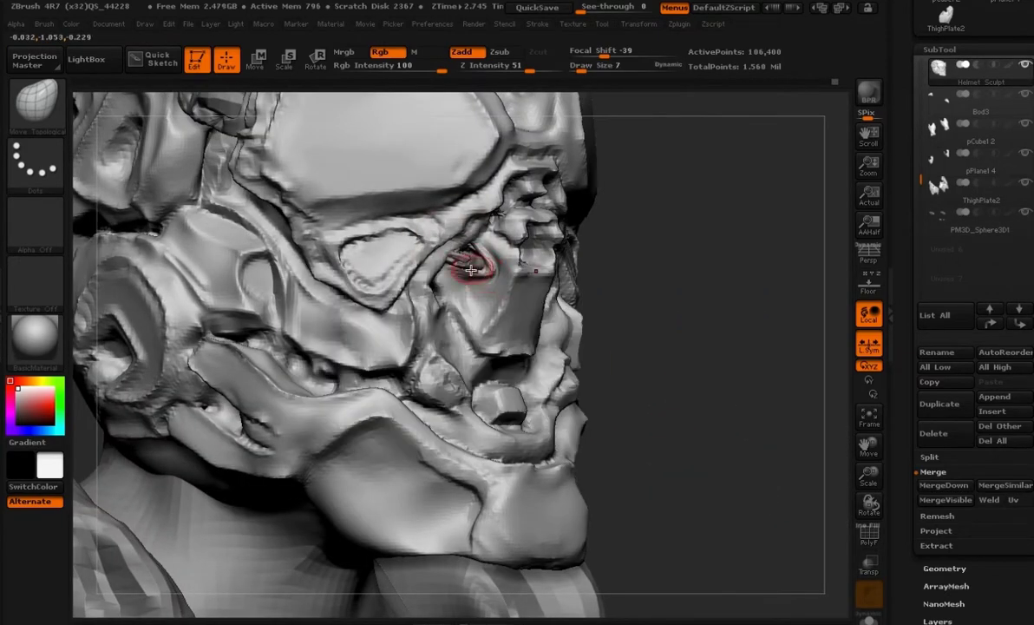
- Carve creases around the clip and down the side of the nose plate with Dam Standard at draw size 7
key("b")
key("d")
key("s")
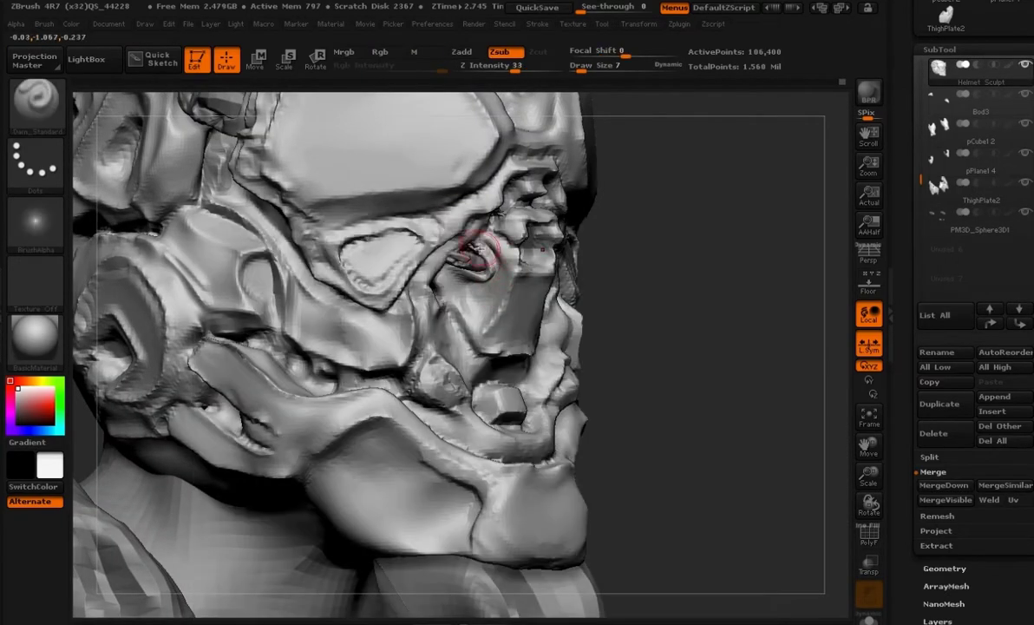
left_click_drag(460, 274, 497, 265)
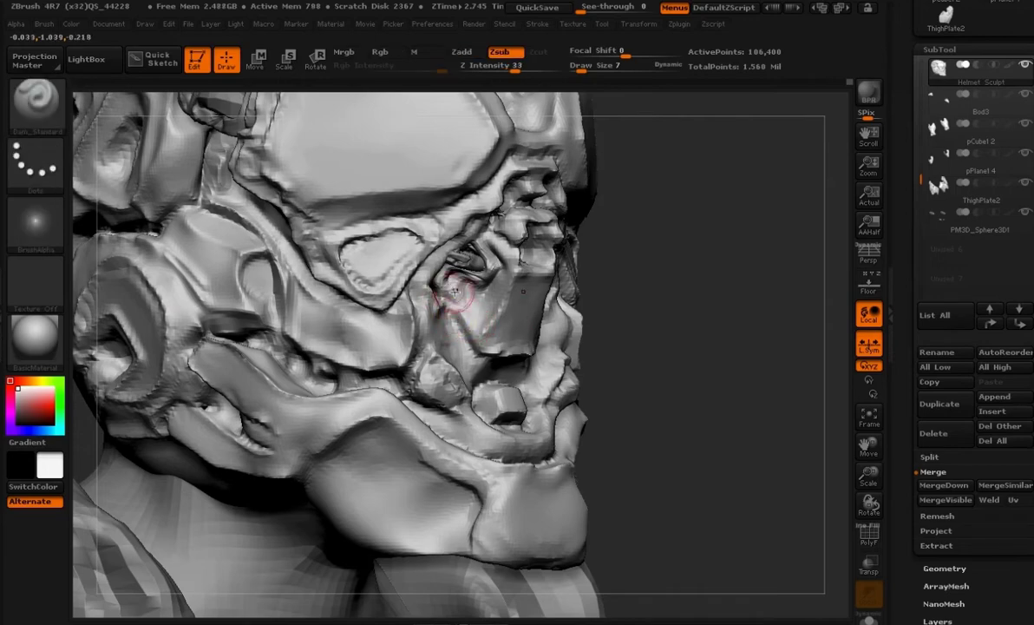
left_click_drag(476, 329, 479, 336)
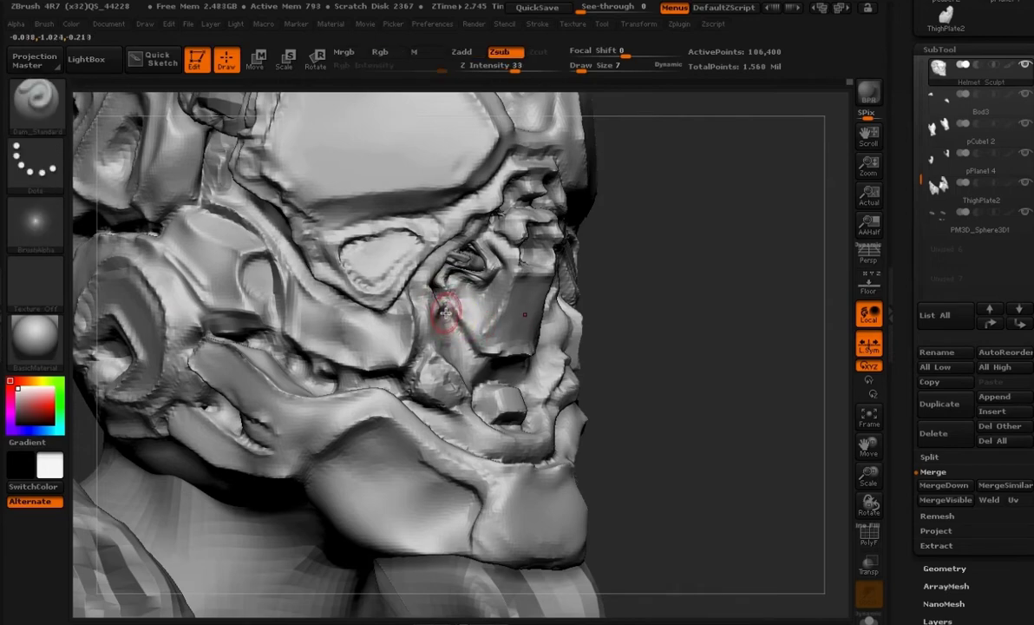
- Reshape the cheek beside the nose plate, under the triangular vent, with Move Topological at draw size 12
mouse_move(707, 381)
left_mouse_down()
mouse_move(664, 358)
mouse_move(685, 356)
left_mouse_up()
key("b")
key("m")
key("t")
key("space")
left_click_drag(473, 278, 477, 278)
left_click_drag(738, 417, 716, 409, "alt")
left_click_drag(441, 321, 400, 296)
left_click_drag(689, 283, 613, 276)
left_click_drag(683, 320, 669, 332)
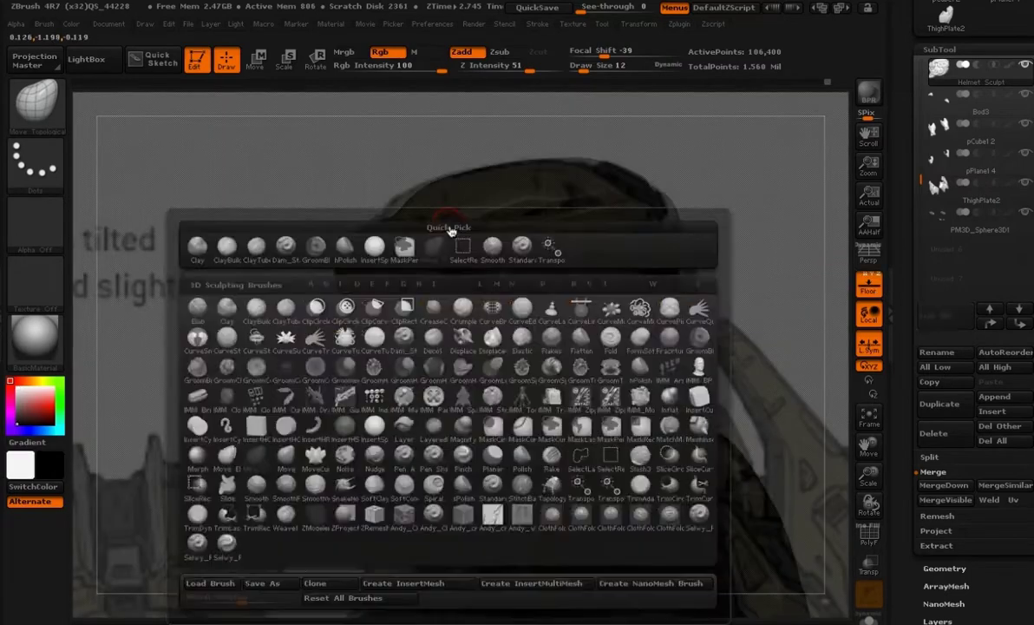
- Examine the whole helmet from three-quarter angles
key("b")
key("c")
key("b")
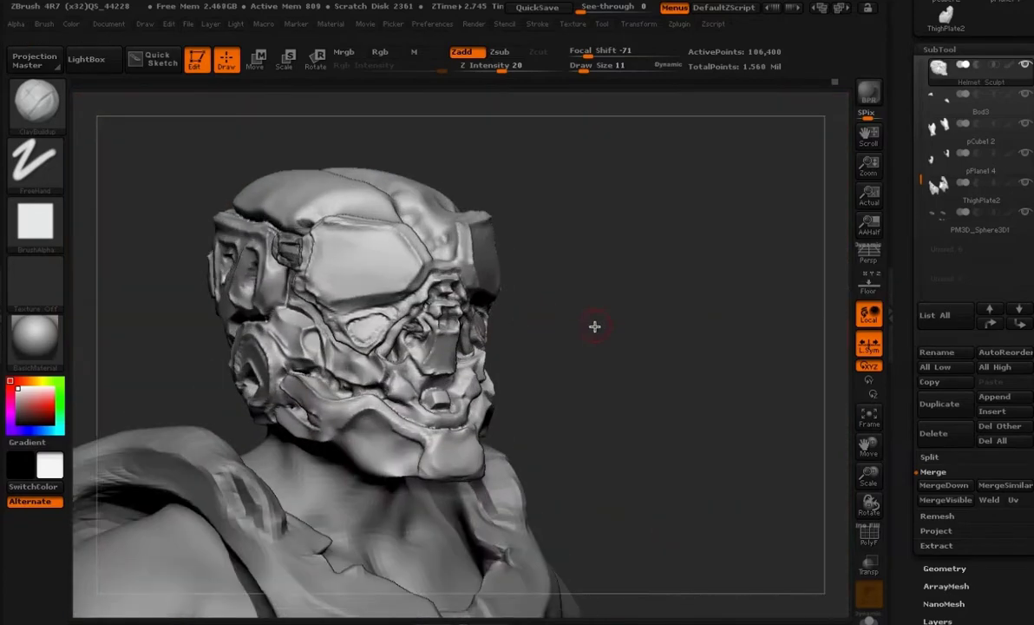
left_click_drag(595, 326, 623, 335)
mouse_move(663, 364)
left_mouse_down()
mouse_move(699, 364)
mouse_move(650, 351)
left_mouse_up()
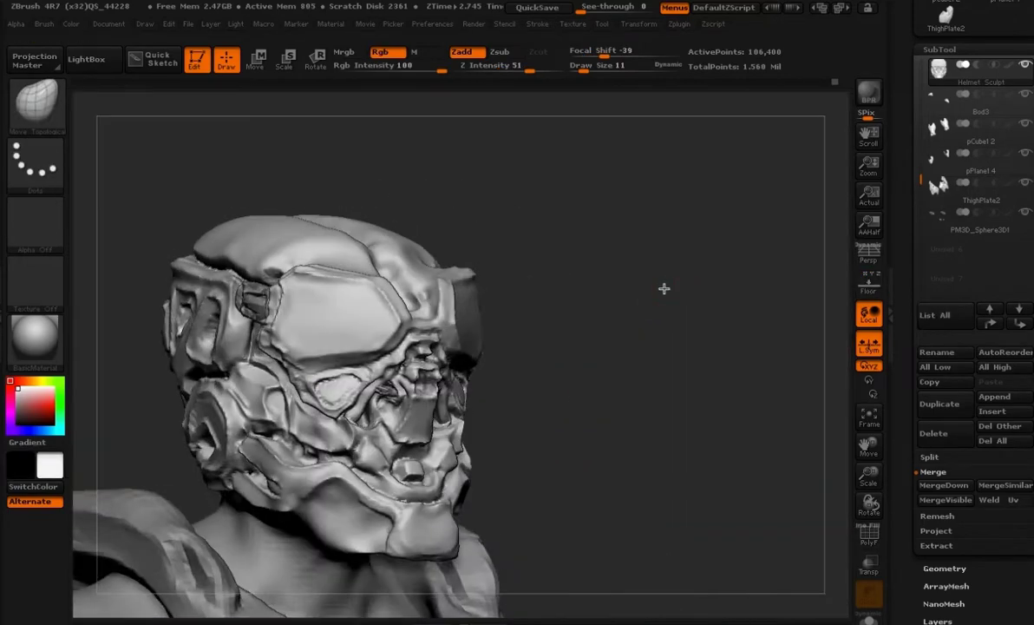
- Shape the narrow recess in the middle of the forehead with Clay Buildup and Dam Standard at draw size 7
mouse_move(664, 288)
left_mouse_down()
mouse_move(681, 329)
mouse_move(429, 328)
left_mouse_up()
key("b")
key("c")
key("b")
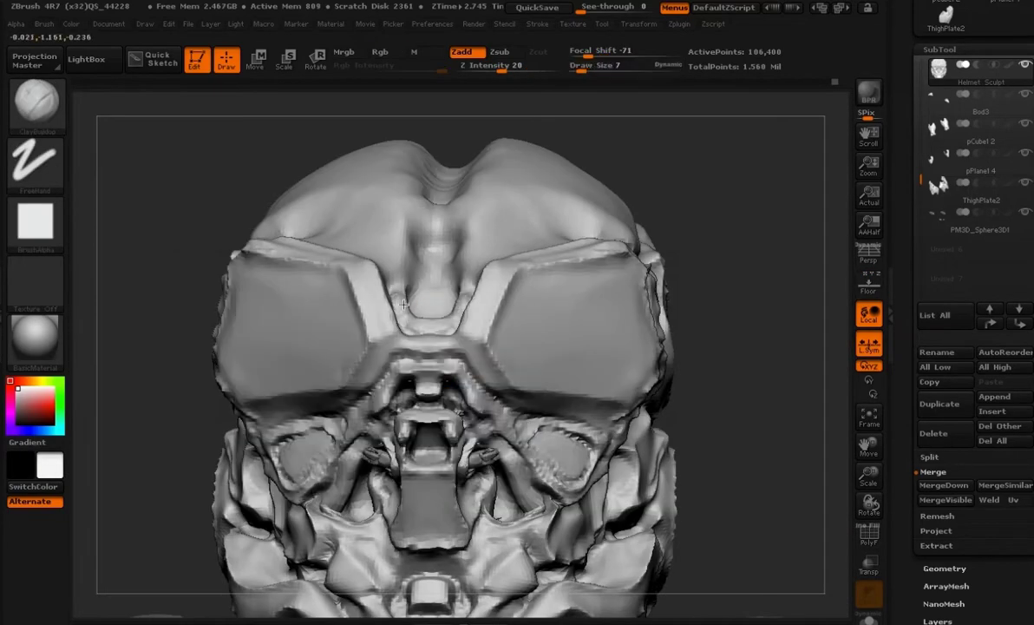
key("b")
key("s")
key("t")
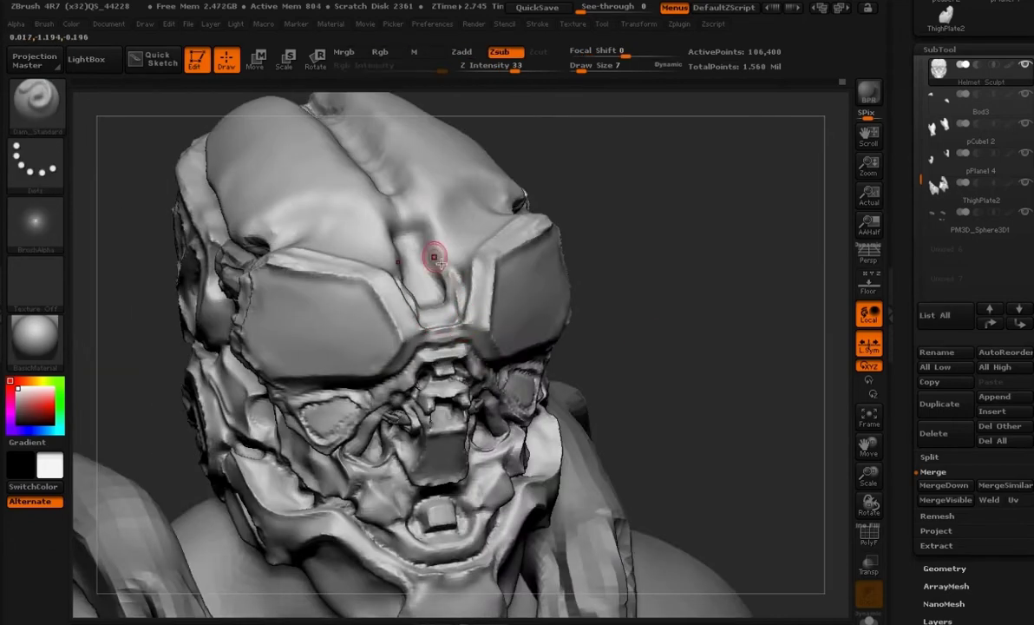
mouse_move(612, 341)
left_mouse_down()
mouse_move(671, 330)
mouse_move(685, 341)
mouse_move(466, 313)
left_mouse_up()
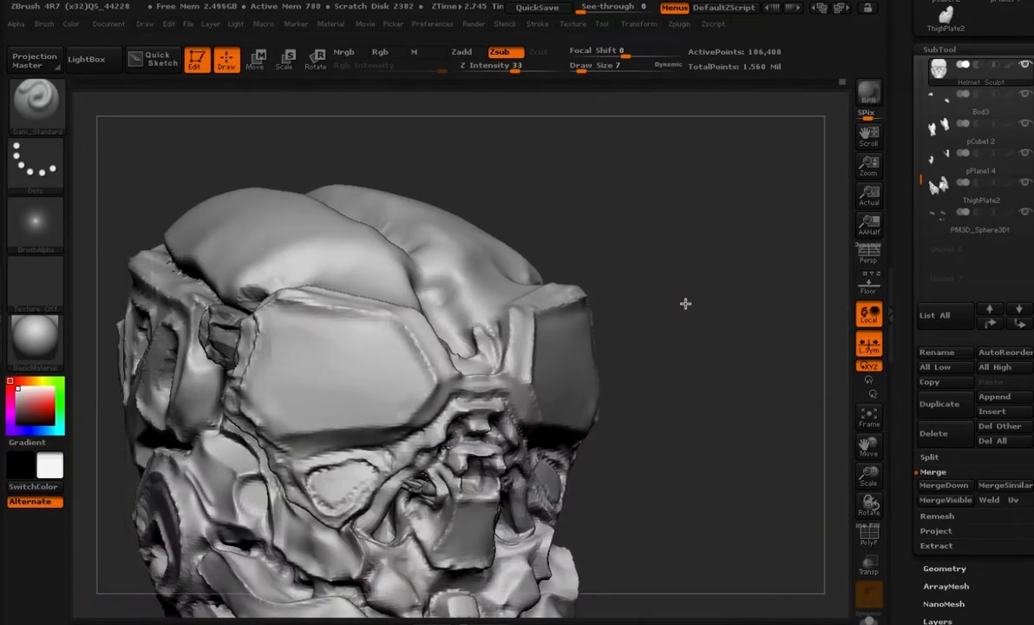
- Flatten the raised lobes on the crown above the brow plates with hPolish
mouse_move(684, 303)
left_mouse_down()
mouse_move(609, 248)
mouse_move(440, 286)
mouse_move(358, 224)
left_mouse_up()
key("b")
key("h")
key("p")
mouse_move(486, 187)
left_mouse_down()
mouse_move(528, 243)
mouse_move(517, 226)
left_mouse_up()
- Carve the rim of the forehead recess with Dam Standard at draw size 8
key("b")
key("d")
key("s")
left_click_drag(674, 344, 582, 356)
left_click_drag(694, 252, 629, 373, "alt")
left_click_drag(429, 318, 481, 331)
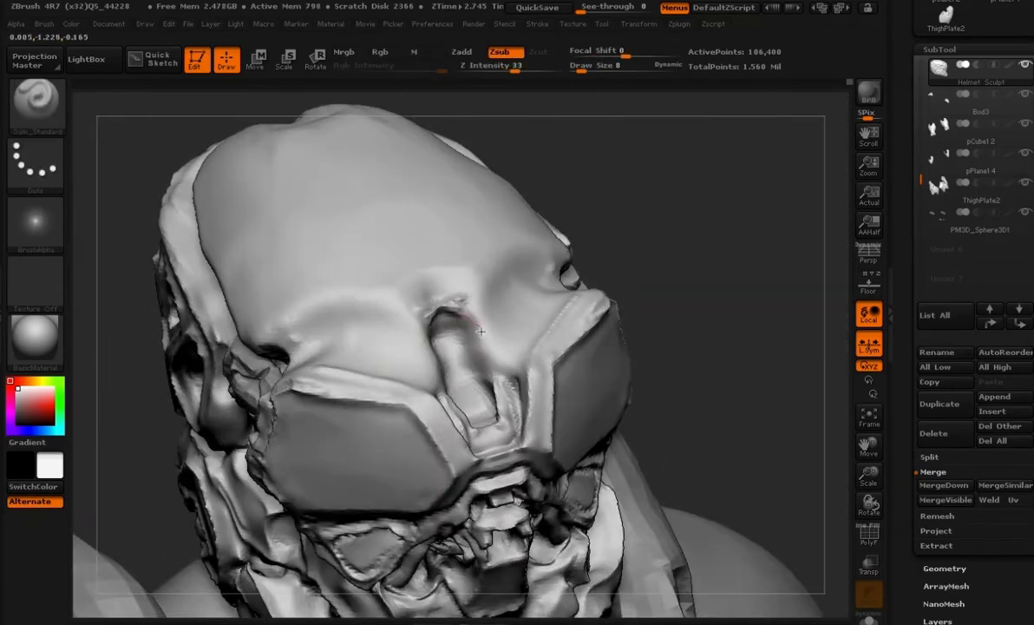
- Carve the crease between the crown and the upper edge of the visor plate with Dam Standard at draw size 8
left_click_drag(658, 245, 301, 382)
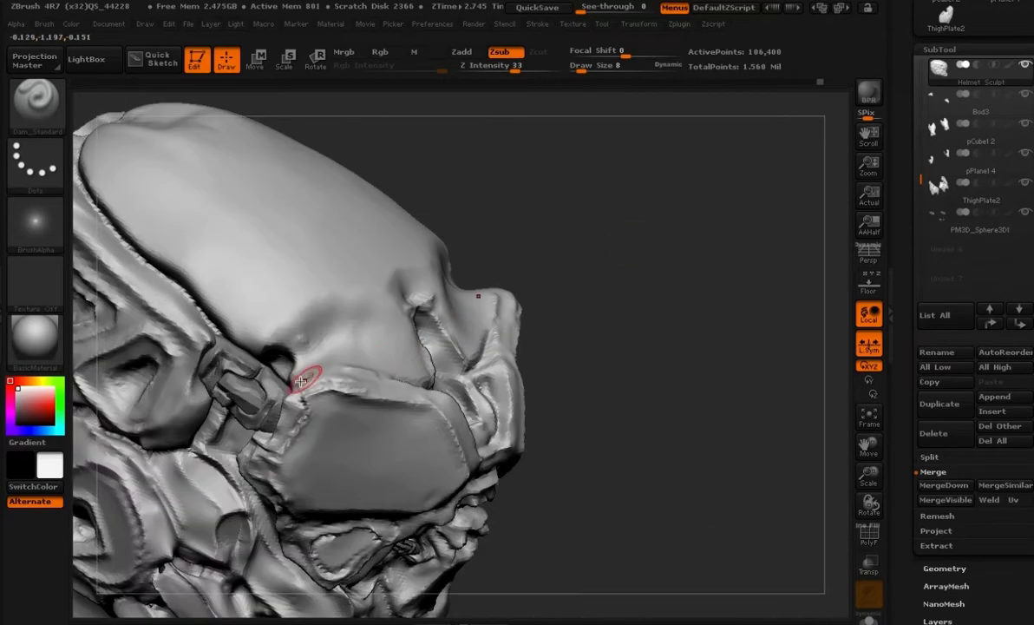
left_click_drag(414, 371, 434, 380)
left_click_drag(607, 277, 434, 347)
left_click_drag(439, 392, 387, 399)
left_click_drag(310, 393, 326, 379)
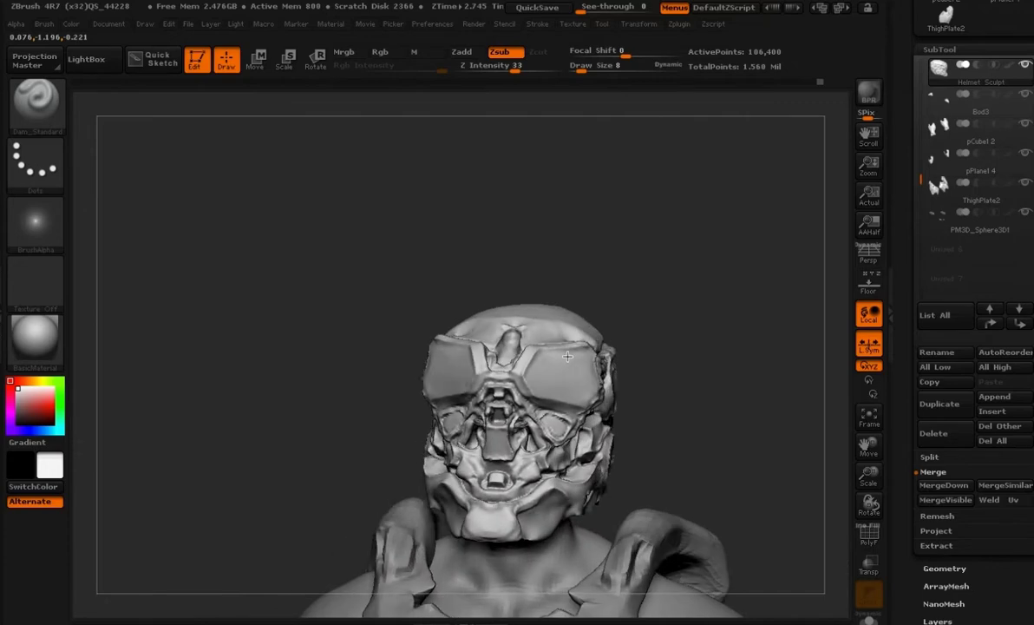
- Polish the crown beside the forehead recess with hPolish at draw size 15
mouse_move(567, 357)
left_mouse_down()
mouse_move(685, 357)
mouse_move(664, 363)
left_mouse_up()
key("b")
key("h")
key("p")
key("space")
left_click(469, 349)
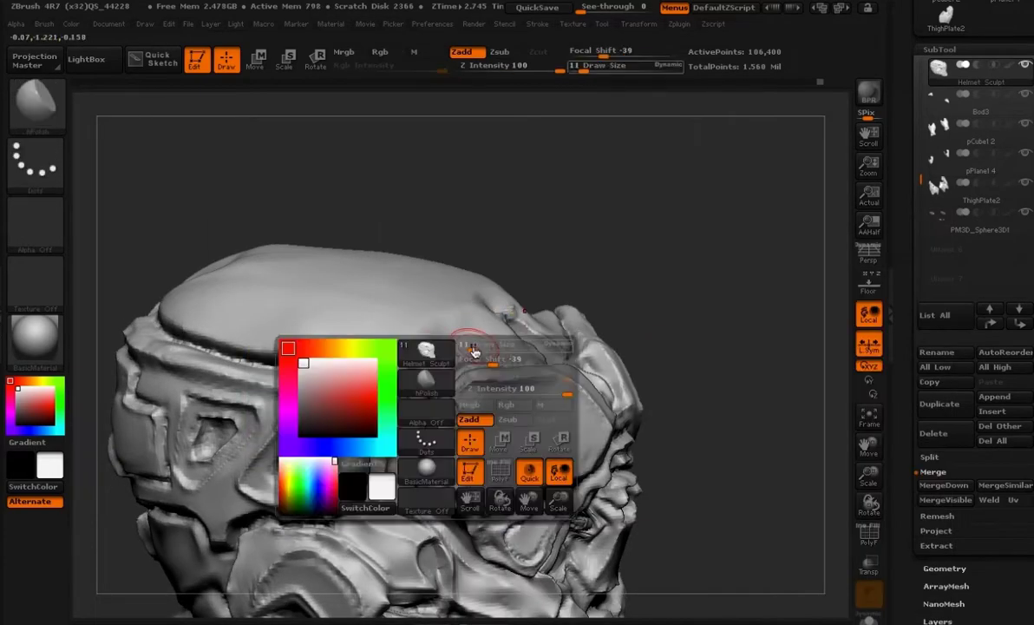
left_click_drag(456, 337, 445, 358)
left_click_drag(632, 255, 555, 269, "shift")
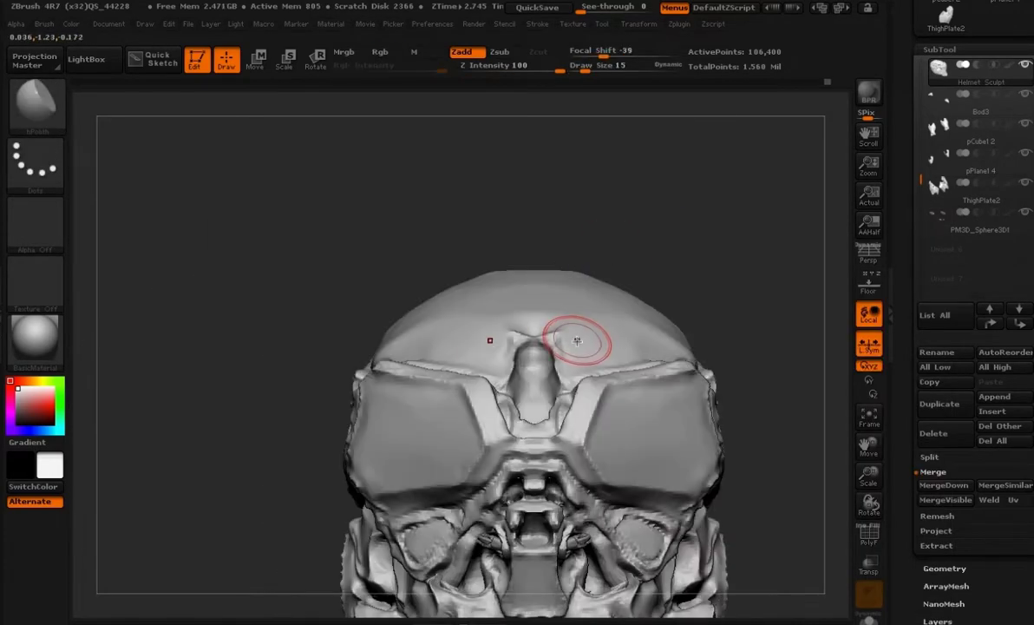
- Sharpen the upper end of the forehead recess with Dam Standard and adjust the helmet's form with Move Topological at draw size 25
key("b")
key("d")
key("s")
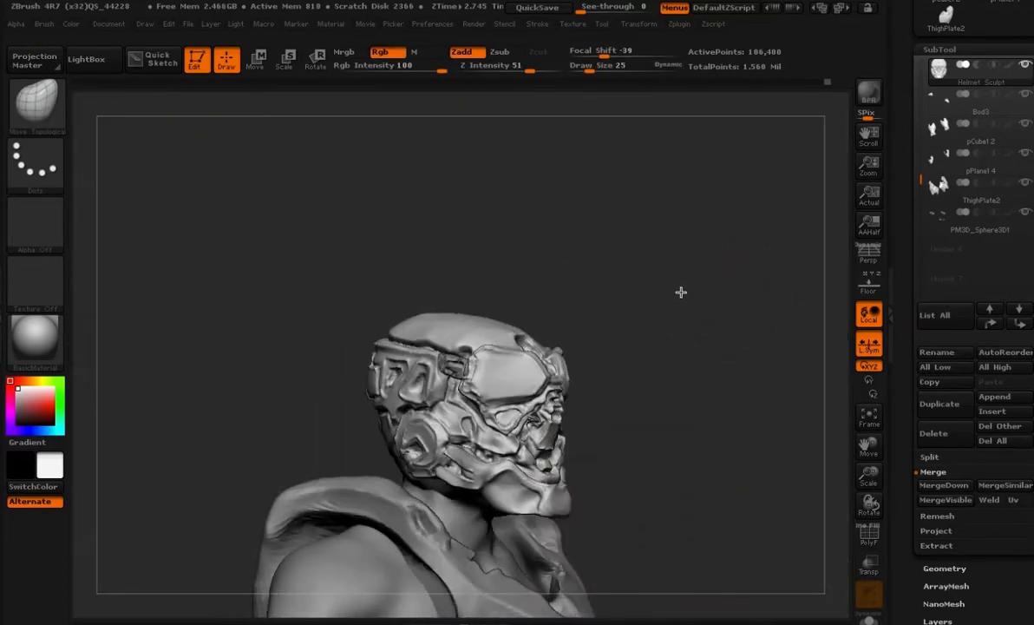
mouse_move(681, 293)
left_mouse_down()
mouse_move(654, 362)
mouse_move(684, 296)
left_mouse_up()
left_click_drag(586, 324, 681, 538, "alt")
left_click_drag(503, 131, 416, 173, "alt")
mouse_move(664, 326)
left_mouse_down()
mouse_move(727, 311)
mouse_move(744, 320)
left_mouse_up()
mouse_move(603, 494)
left_mouse_down()
mouse_move(635, 310)
mouse_move(668, 235)
mouse_move(713, 196)
mouse_move(671, 343)
left_mouse_up()
- Show the front reference image behind the helmet and face the model straight on
key("b")
key("c")
key("b")
mouse_move(671, 343)
left_mouse_down()
mouse_move(589, 339)
mouse_move(668, 391)
mouse_move(683, 288)
left_mouse_up()
left_click_drag(632, 455, 694, 399, "shift")
left_click(873, 287)
- Carve along the chin plate's lower edge over the front reference with Dam Standard at draw size 9
key("b")
key("d")
key("s")
key("bracketleft")
key("ctrl+z")
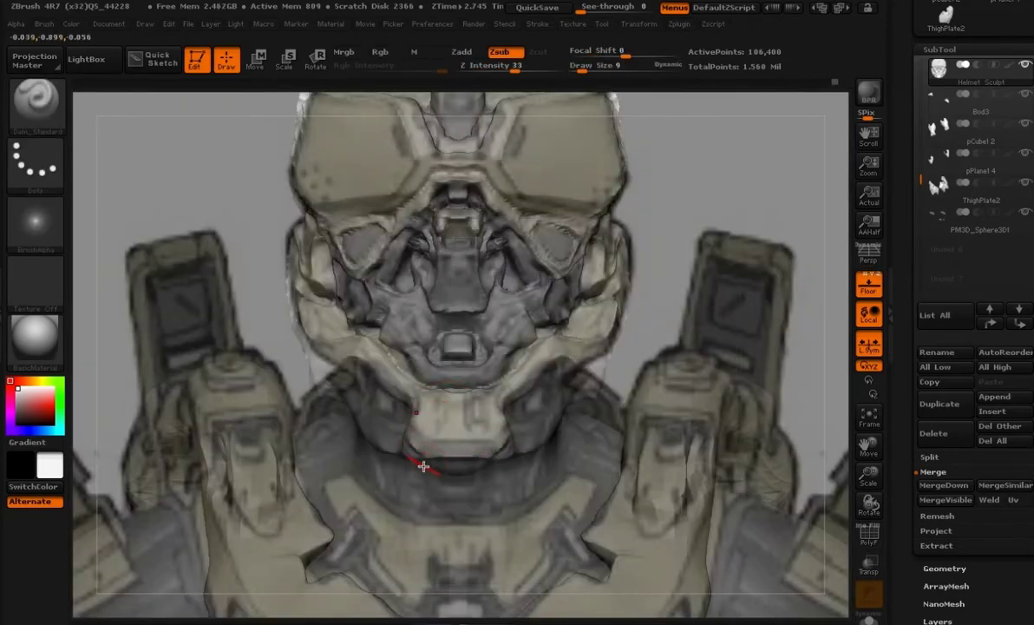
left_click_drag(811, 343, 561, 438, "shift")
- Compare the chin's dark silhouette with the reference, refine its lower outline, and hide the reference image
key("v")
key("v")
key("v")
key("v")
mouse_move(542, 392)
left_mouse_down()
mouse_move(592, 370)
mouse_move(609, 389)
left_mouse_up()
key("shift+p")
mouse_move(401, 443)
left_mouse_down()
mouse_move(693, 324)
mouse_move(746, 318)
mouse_move(764, 460)
left_mouse_up()
mouse_move(676, 443)
left_mouse_down()
mouse_move(694, 349)
mouse_move(584, 353)
mouse_move(629, 395)
mouse_move(713, 376)
left_mouse_up()
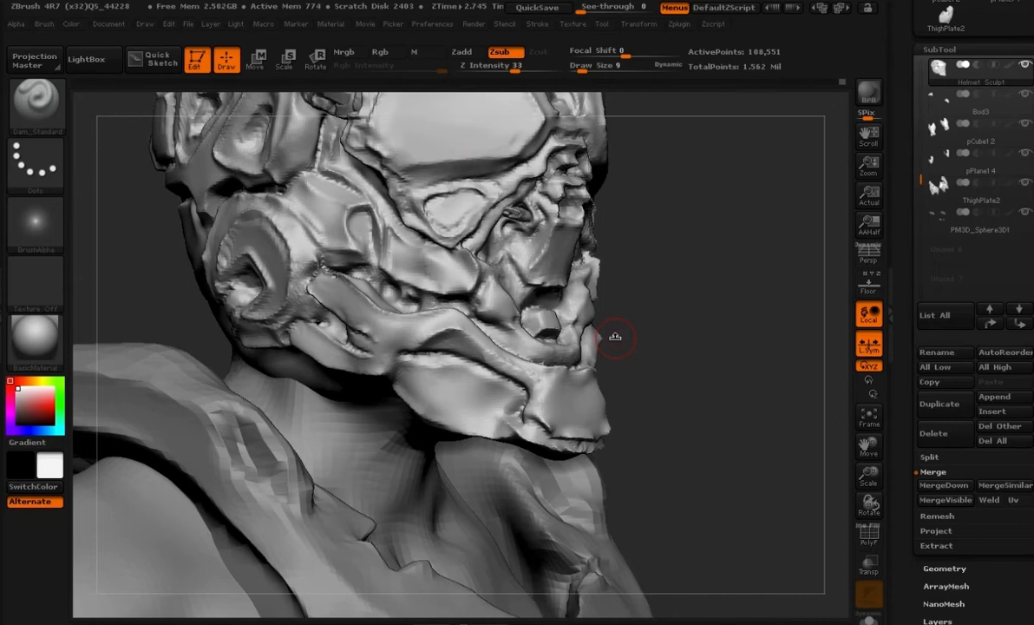
- Save the project
key("ctrl+s")
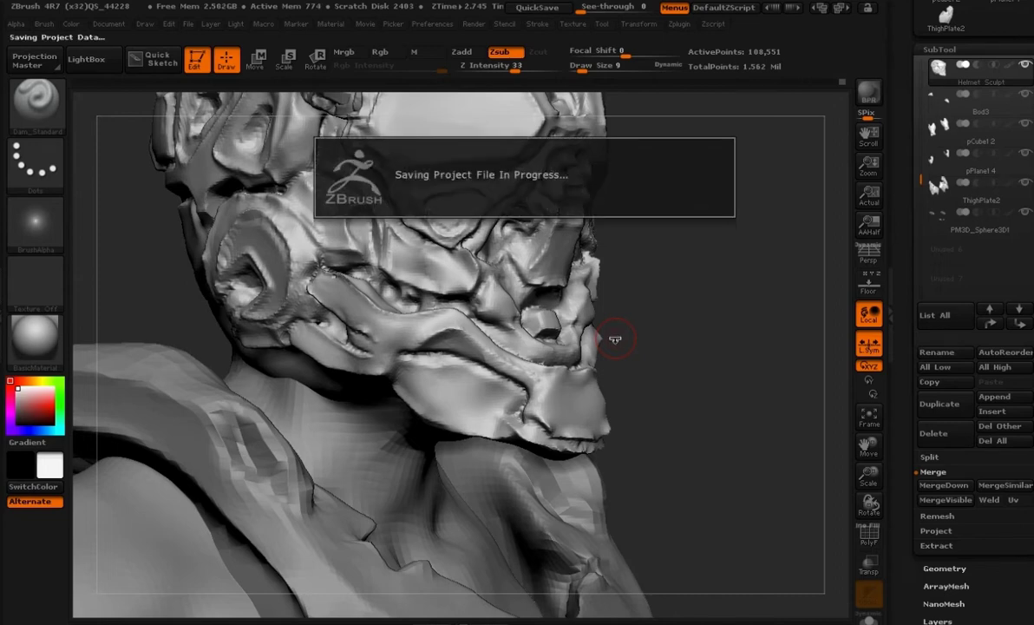
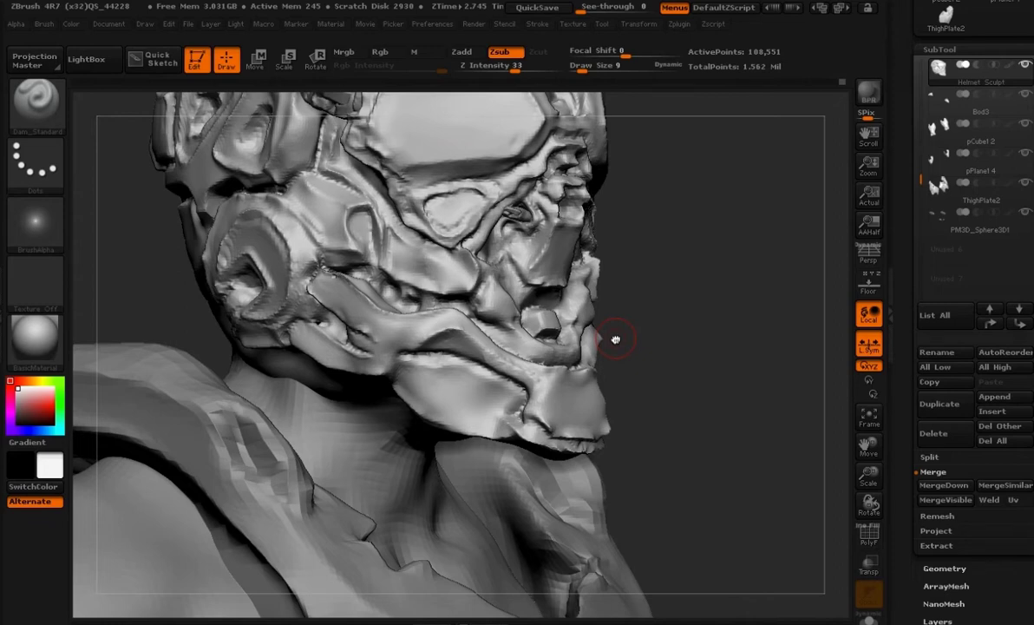
mouse_move(119, 415)
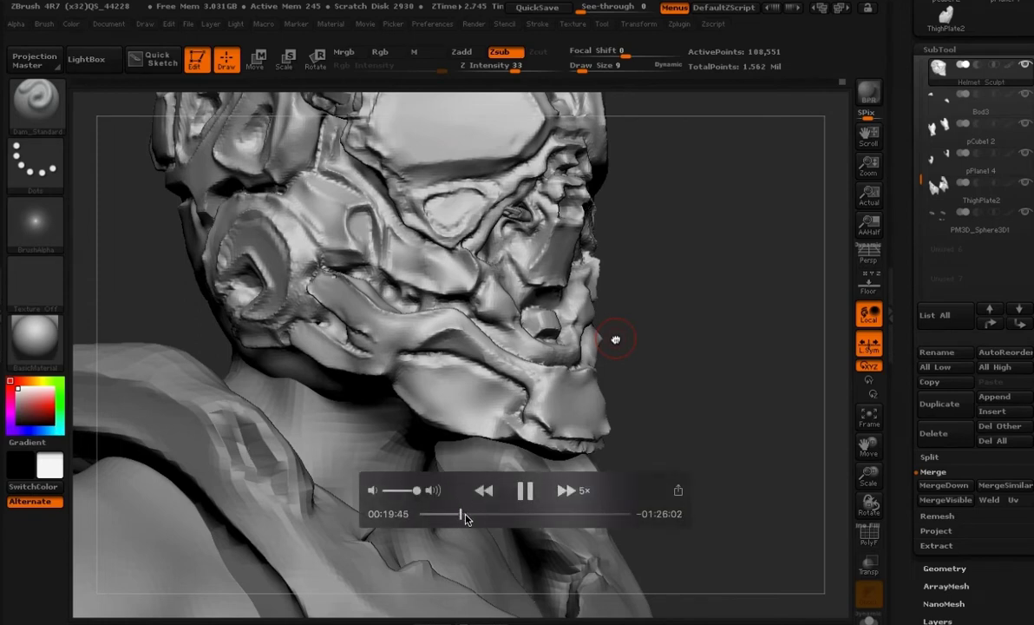
left_click(466, 519)
left_click(524, 492)
left_click(473, 514)
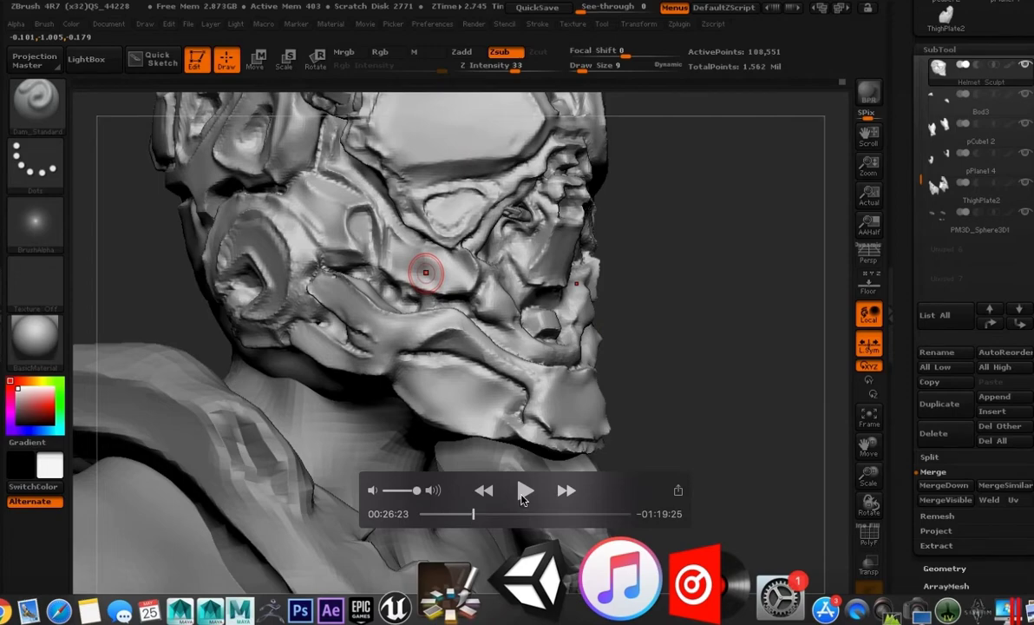
left_click(564, 491)
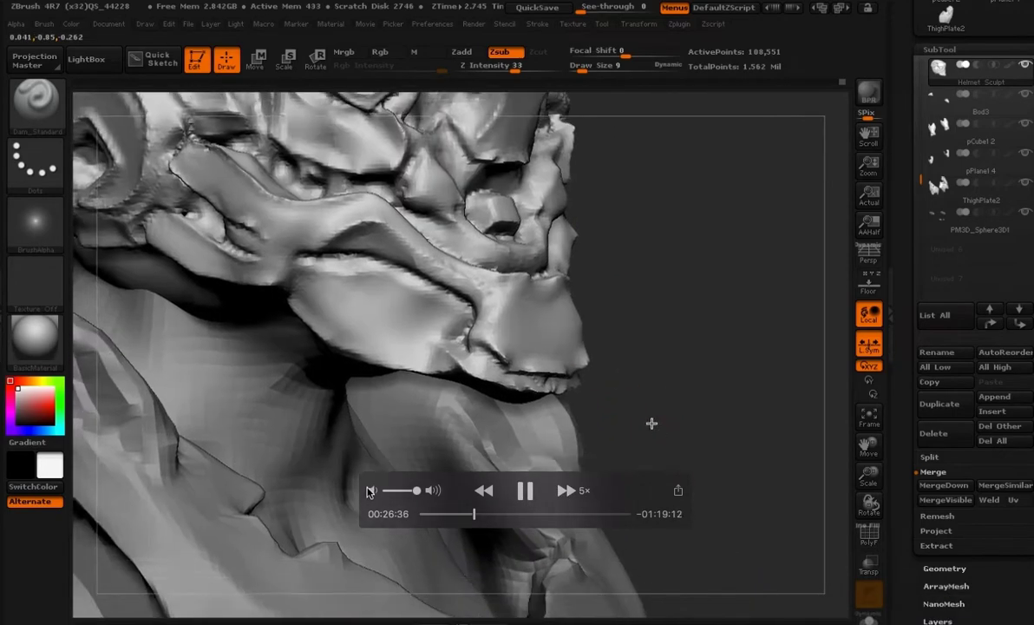
left_click(371, 491)
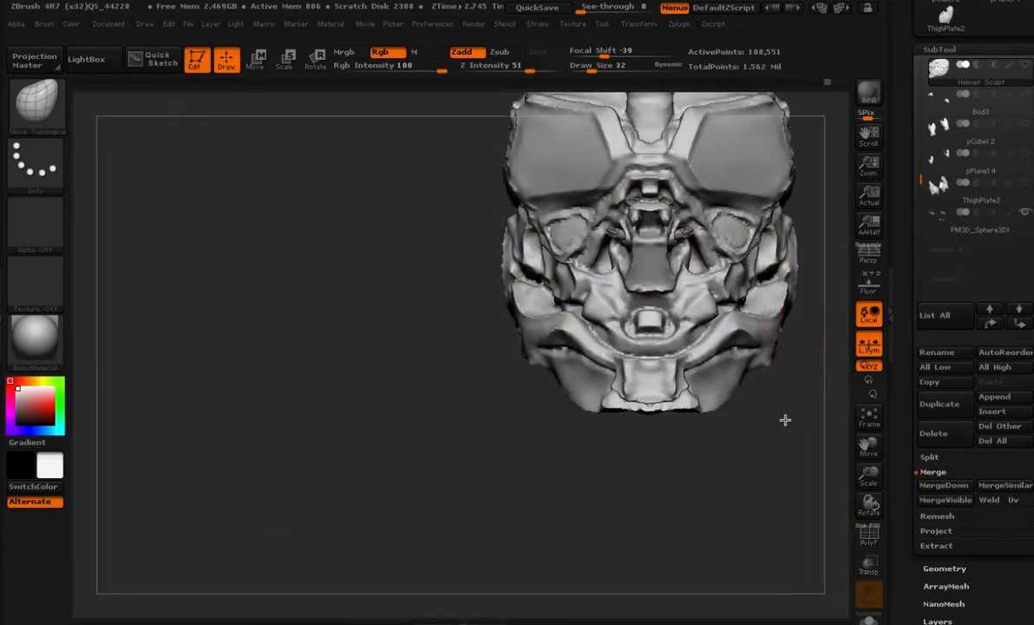
- Carve edge lines along the sides of the crown with Dam Standard at draw size 32
mouse_move(552, 496)
left_mouse_down("shift")
mouse_move(509, 457)
mouse_move(698, 418)
left_mouse_up("shift")
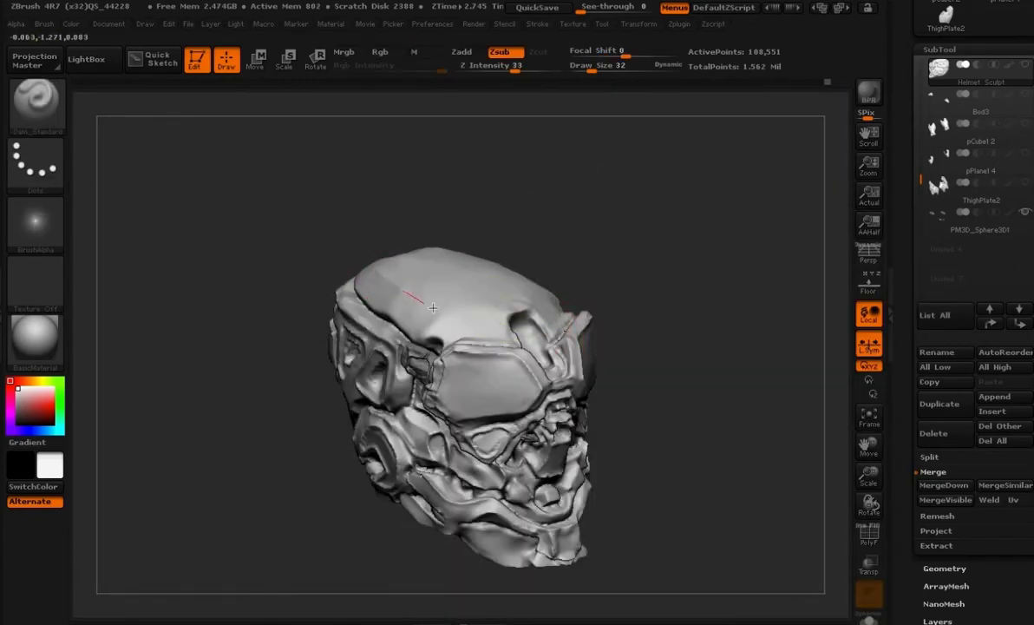
mouse_move(660, 312)
left_mouse_down()
mouse_move(606, 283)
mouse_move(377, 273)
left_mouse_up()
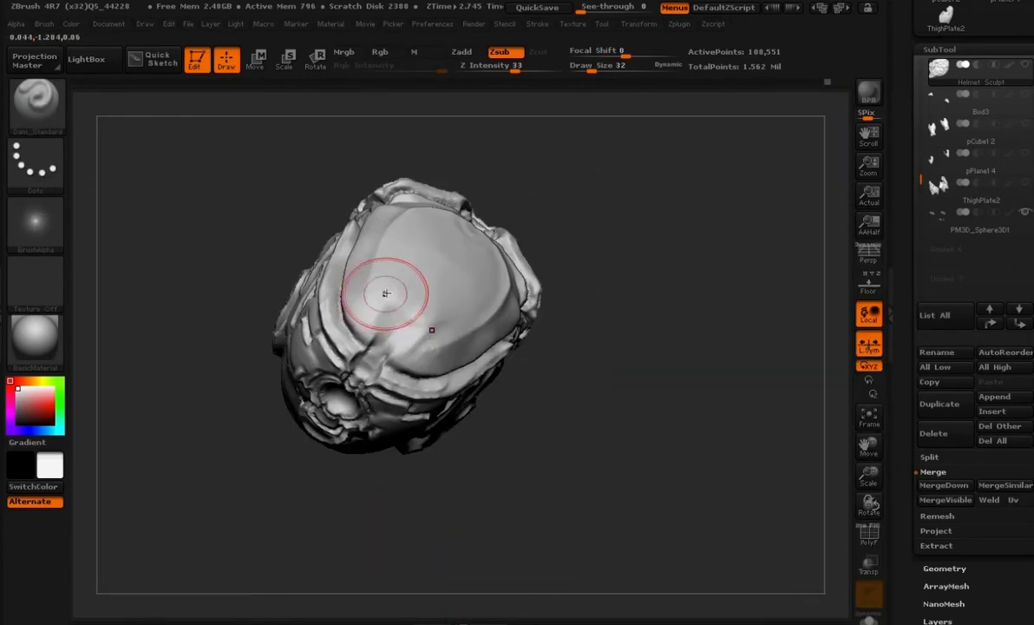
mouse_move(439, 347)
left_mouse_down()
mouse_move(609, 244)
mouse_move(635, 268)
left_mouse_up()
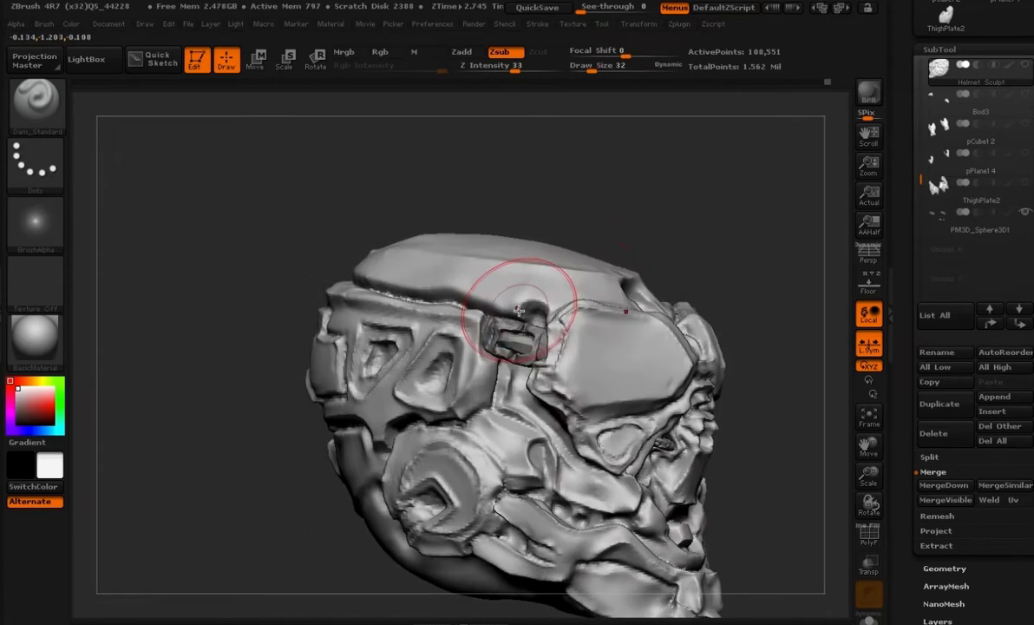
- Carve around the notch above the side clip with Dam Standard at draw size 14
key("space")
left_click_drag(572, 305, 538, 308)
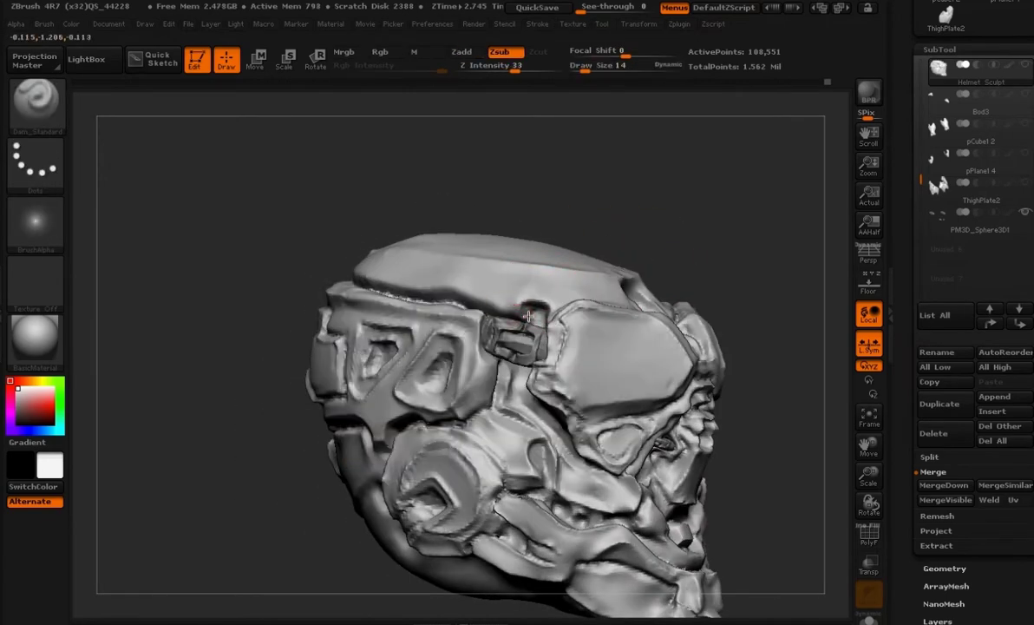
left_click_drag(542, 208, 772, 223)
- Fit the helmet's dark lower silhouette to the front reference with Move Topological at draw size 58
left_click_drag(480, 207, 807, 278)
left_click(870, 299)
key("v")
key("v")
key("v")
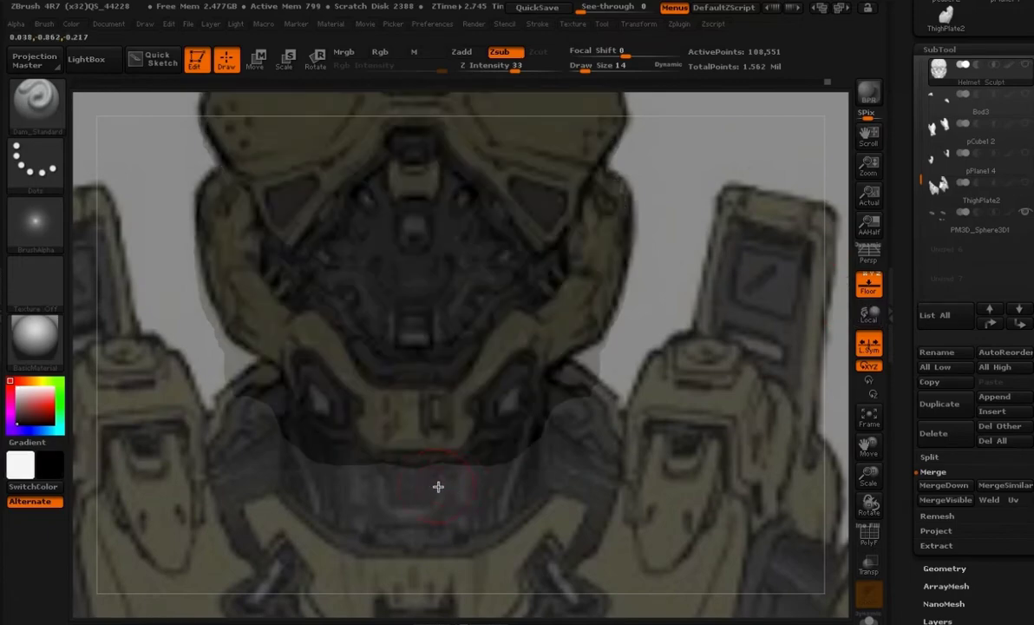
key("v")
key("b")
key("m")
key("t")
key("v")
key("v")
key("v")
key("space")
left_click(309, 450)
left_click_drag(309, 450, 333, 432)
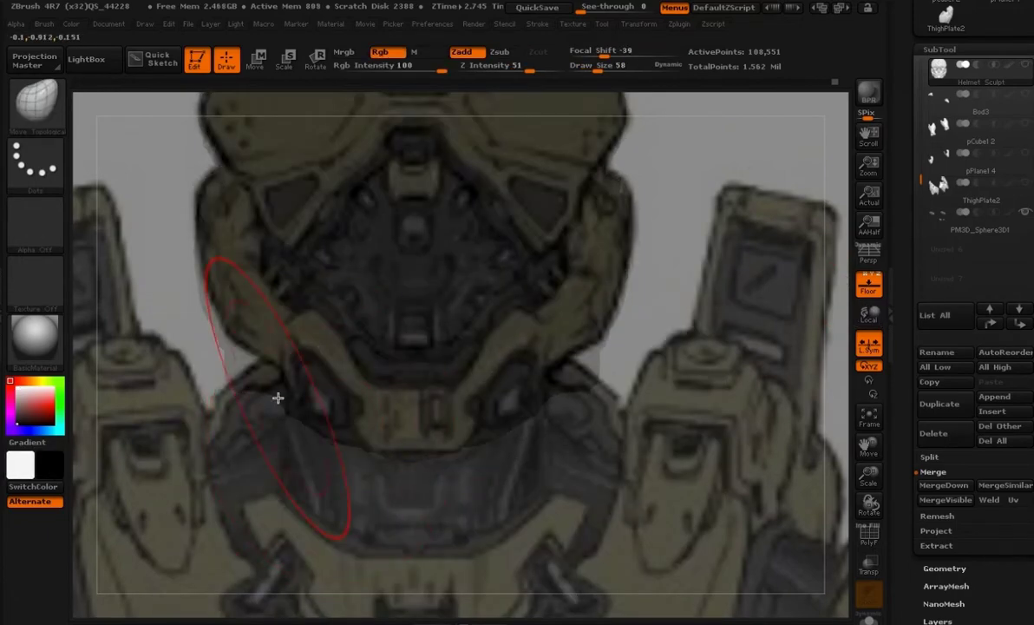
- Move the jaw corner inward and the cheek outline outward to follow the front reference
left_click_drag(277, 399, 300, 387)
key("v")
left_click_drag(220, 328, 210, 314)
key("v")
key("v")
- Nudge the outer edge of the jaw over the front reference with Move Topological at draw size 14
left_click(868, 291)
left_click_drag(755, 356, 587, 360)
key("shift+p")
key("space")
left_click_drag(247, 362, 243, 349)
left_click_drag(642, 434, 811, 317)
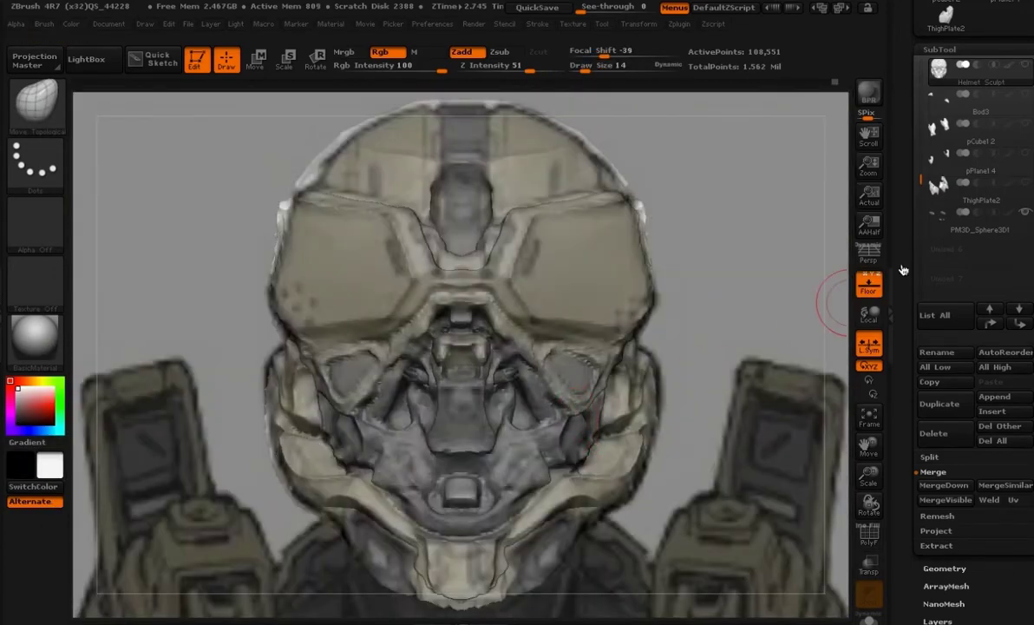
key("shift+p")
- Turn the helmet to its side and show the side reference image behind it
left_click_drag(783, 422, 825, 360)
left_click(867, 314)
left_click_drag(711, 417, 561, 438, "shift")
mouse_move(738, 464)
left_mouse_down()
mouse_move(602, 480)
mouse_move(621, 471)
left_mouse_up()
key("shift+p")
key("v")
- Build up the jaw bar beside the round ear disc with Clay Buildup at draw size 14
key("b")
key("c")
key("b")
key("b")
key("c")
key("b")
key("v")
left_click_drag(519, 343, 536, 334)
left_click_drag(554, 481, 536, 491, "alt")
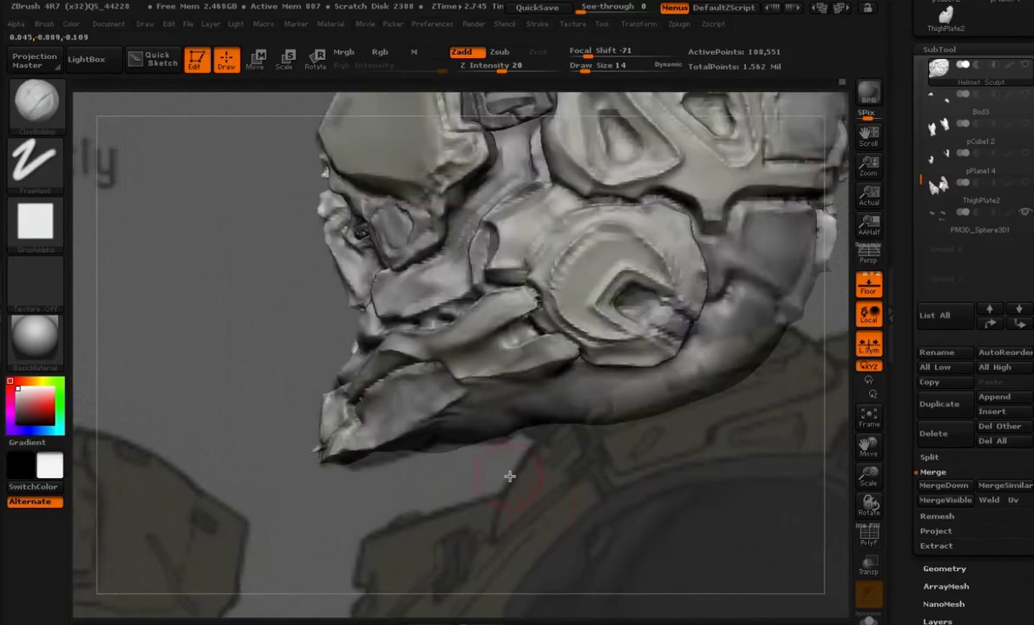
- Choose a dark brown silhouette colour and adjust the lower jaw over the side reference with Move Topological
key("v")
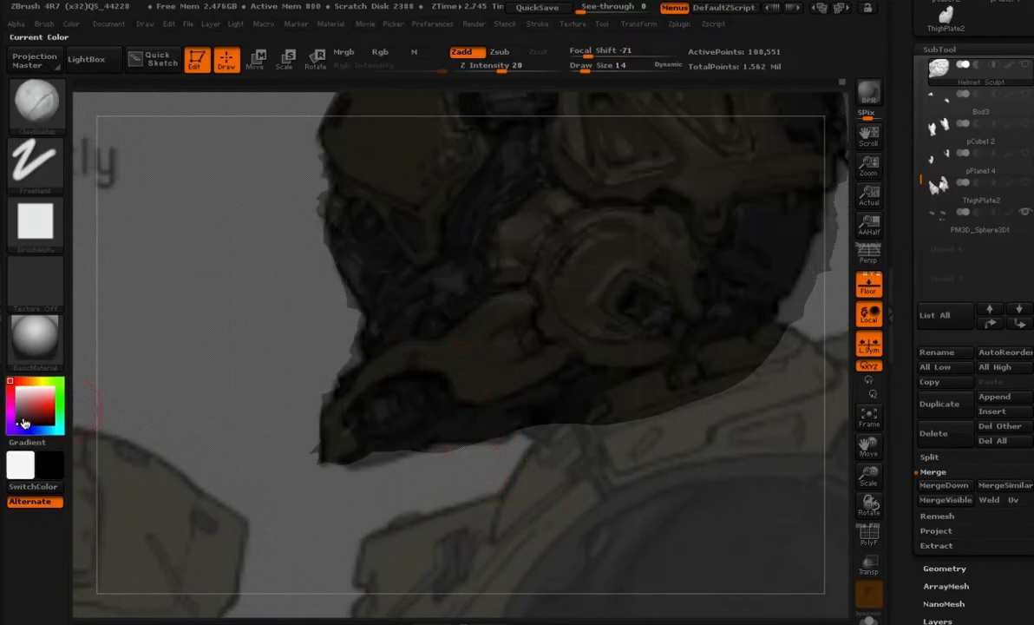
left_click(23, 418)
key("b")
key("m")
key("t")
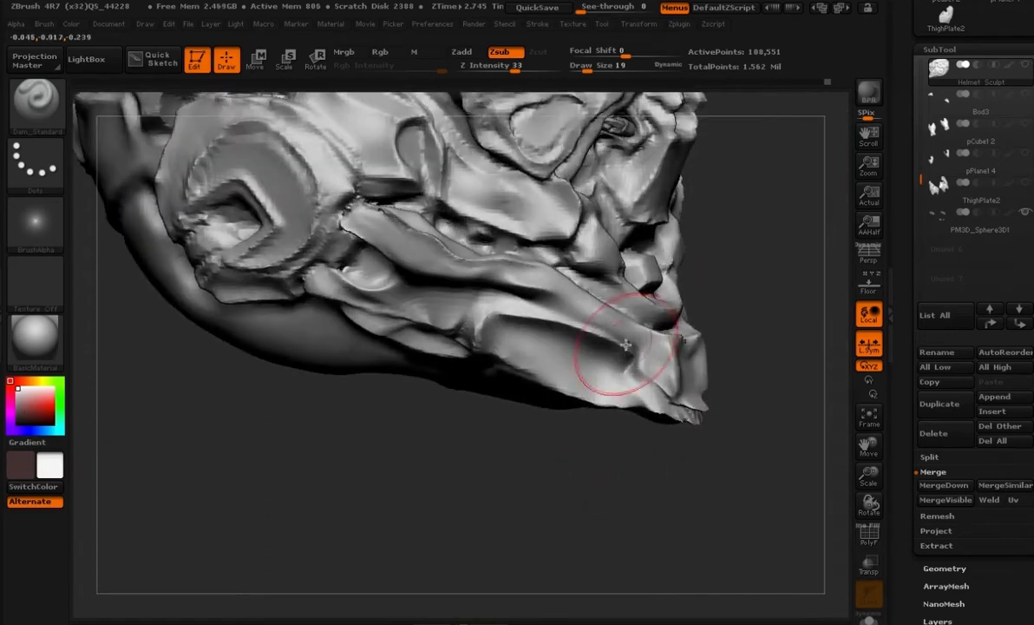
- Deepen the recess beside the chin plate with Dam Standard at draw size 25
key("space")
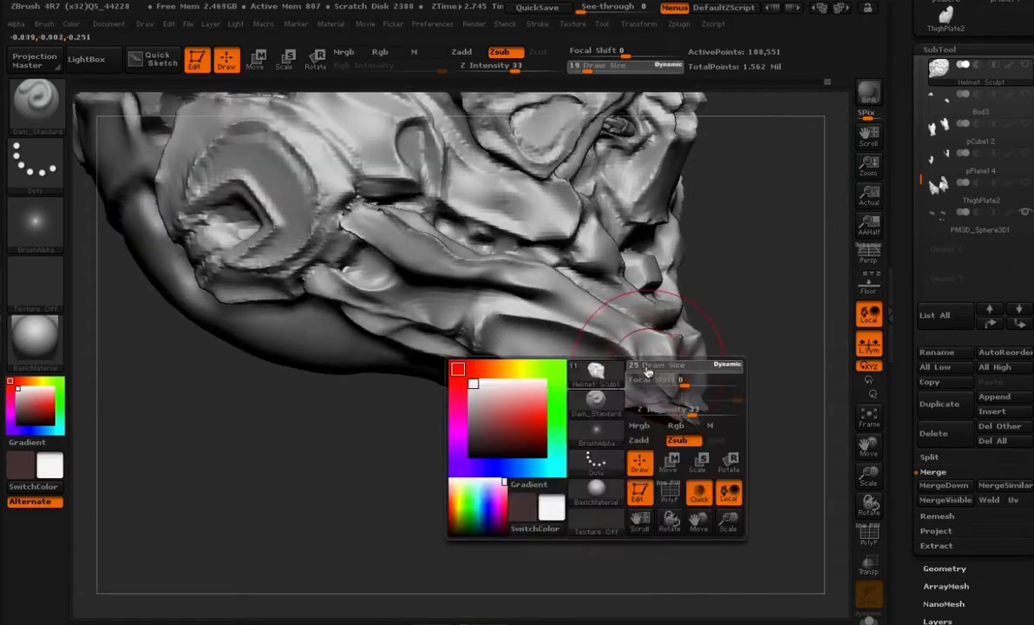
left_click_drag(618, 356, 662, 407)
mouse_move(762, 411)
left_mouse_down("shift")
mouse_move(662, 452)
mouse_move(599, 621)
left_mouse_up("shift")
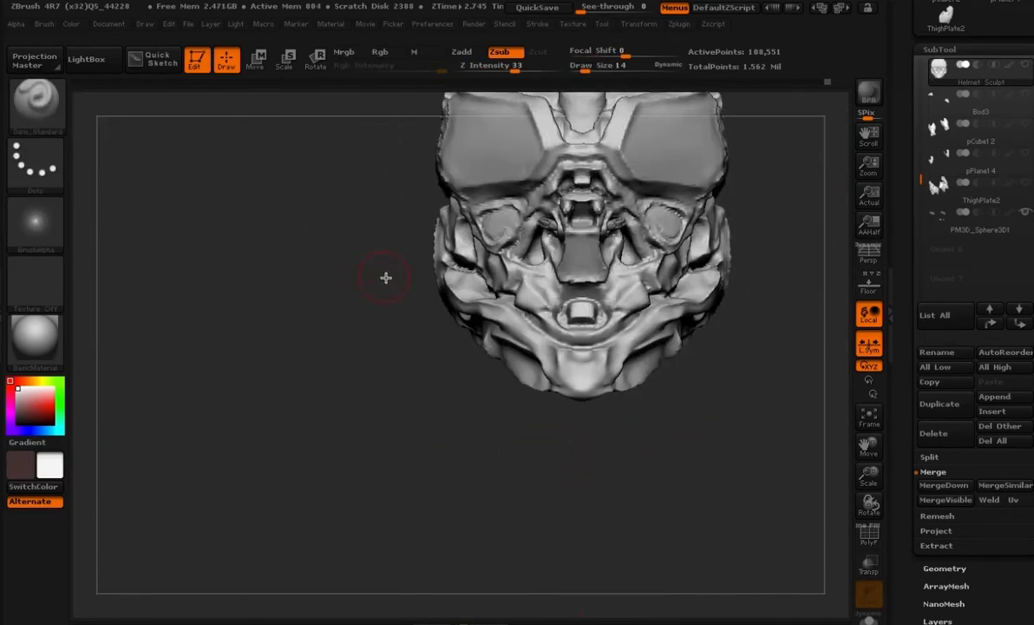
- Refine the recessed jaw panel with Clay and smooth the cheek panel above it at draw size 7
left_click_drag(386, 277, 408, 331, "alt")
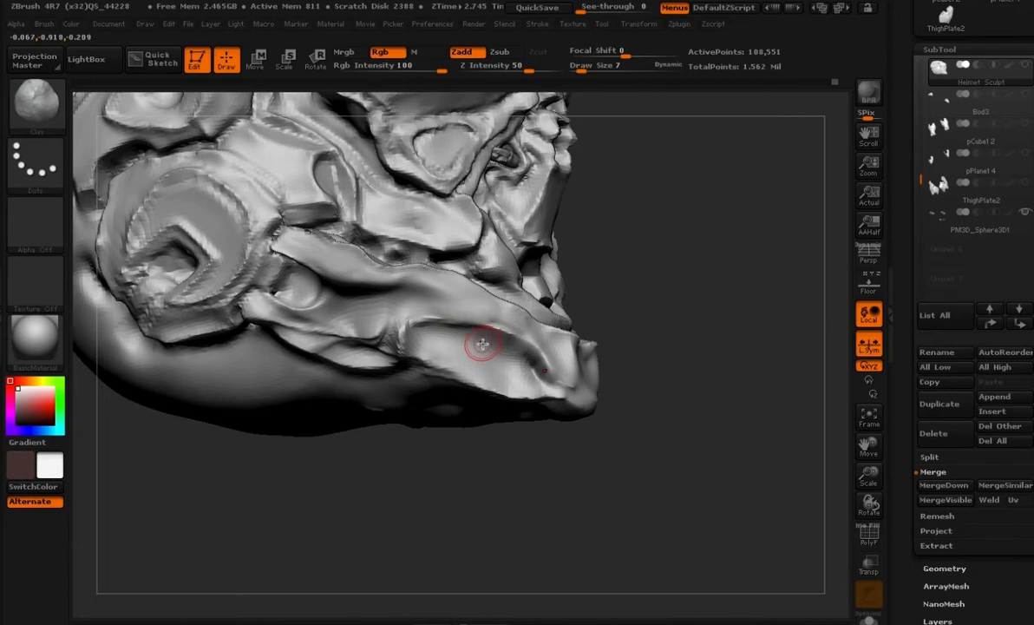
left_click_drag(668, 334, 407, 256)
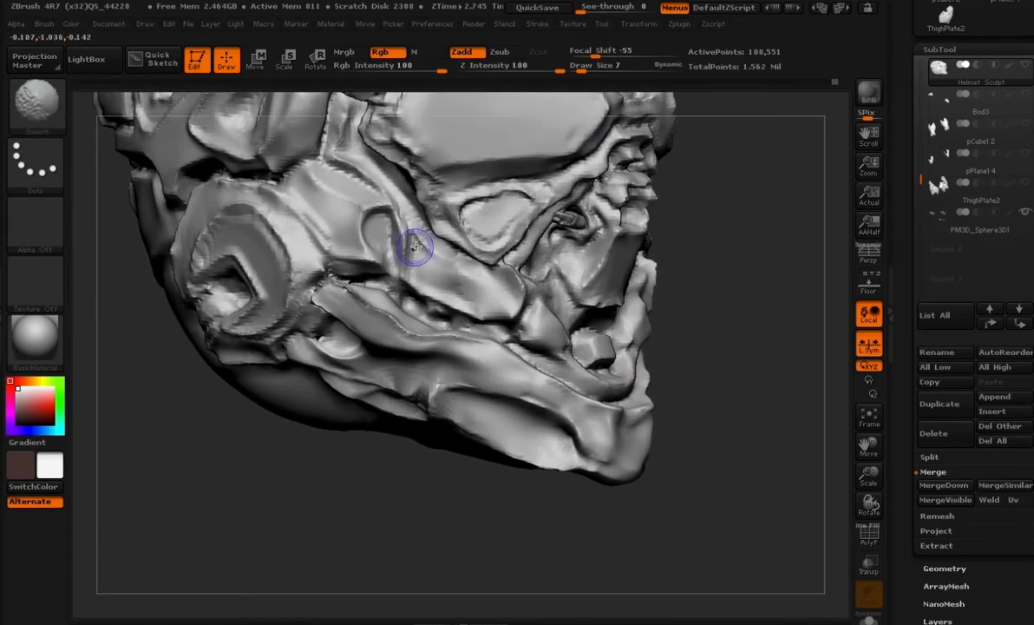
mouse_move(716, 338)
left_mouse_down()
mouse_move(609, 279)
mouse_move(538, 284)
mouse_move(528, 397)
mouse_move(536, 354)
mouse_move(358, 381)
mouse_move(452, 416)
left_mouse_up()
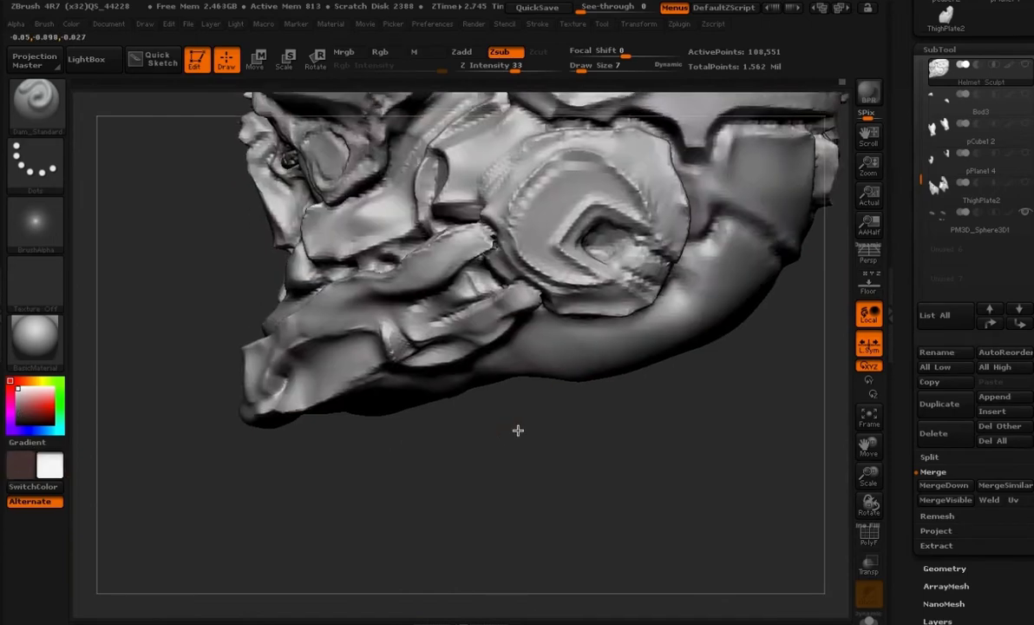
- Reshape the forked jaw bar under the ear disc with Move Topological and FormSoft
key("b")
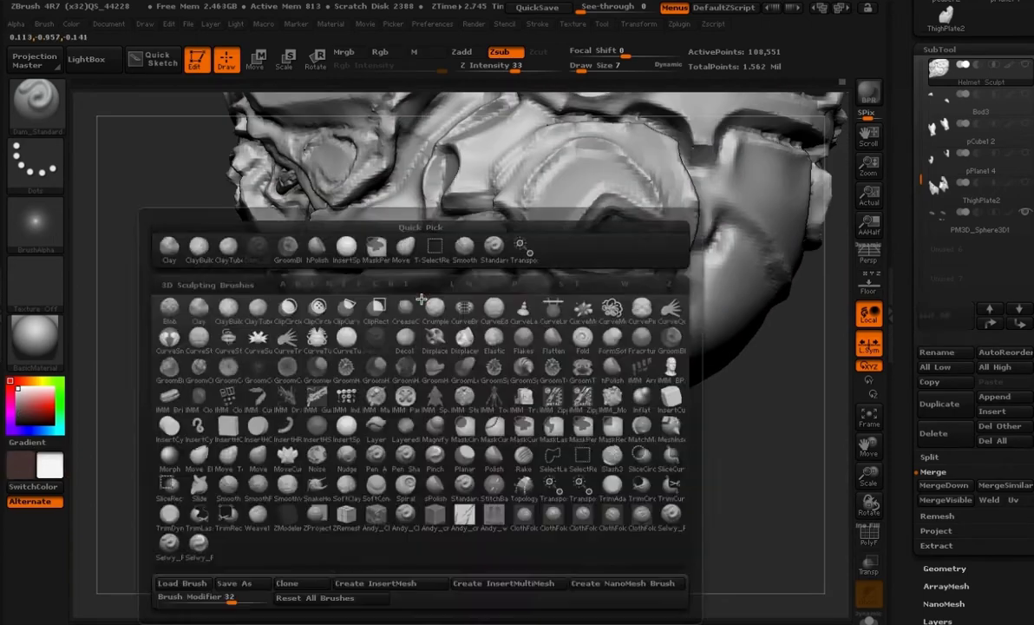
key("m")
key("t")
key("space")
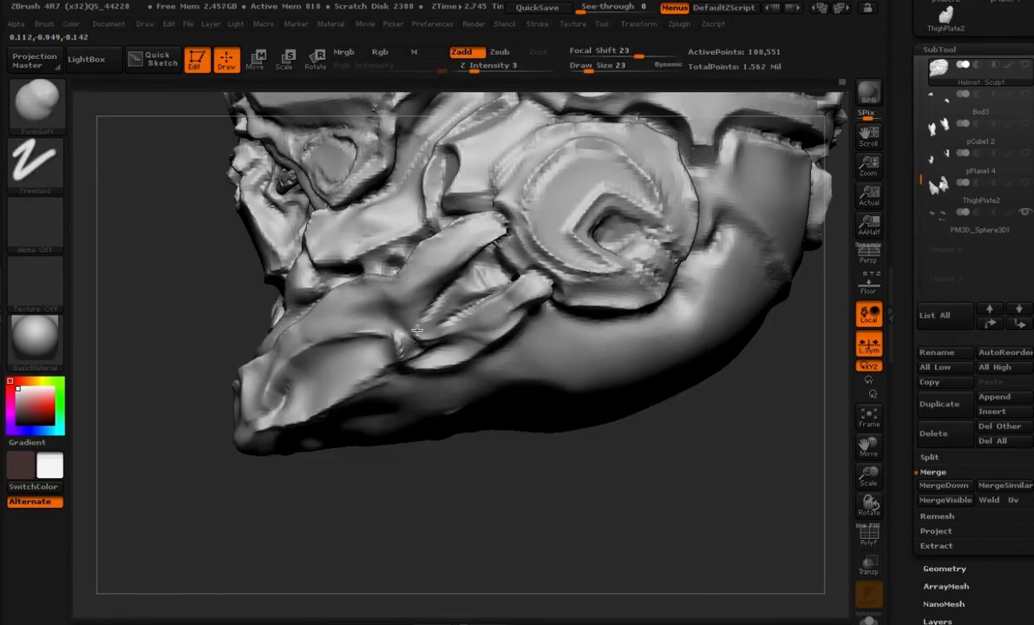
key("space")
left_click_drag(472, 292, 508, 288)
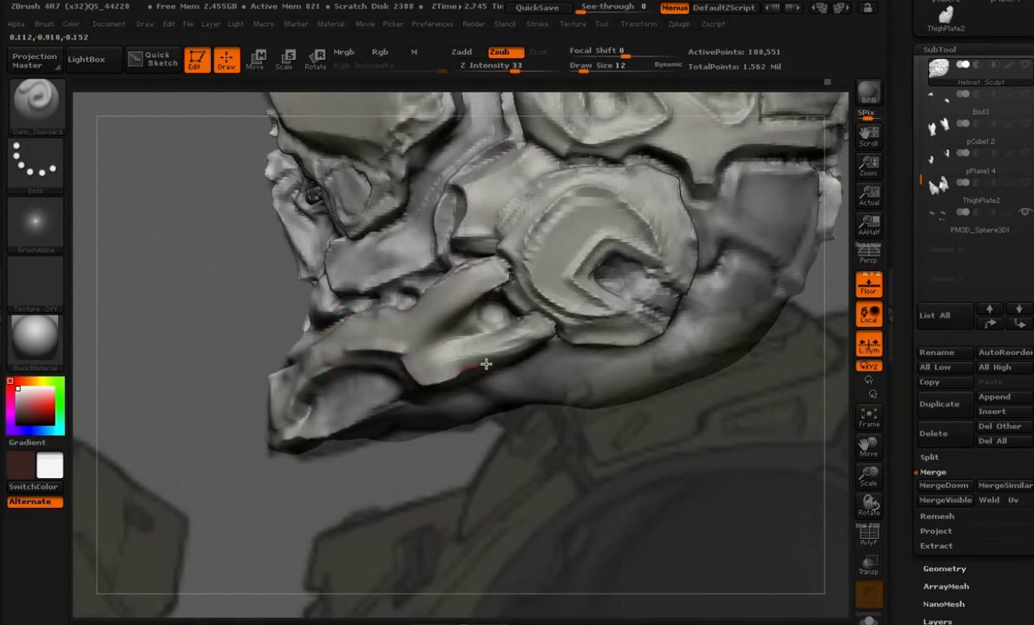
- Cut a crease under the forked jaw bar with Dam Standard at draw size 12 and adjust the lower fork with Move Topological
left_click_drag(424, 383, 487, 371)
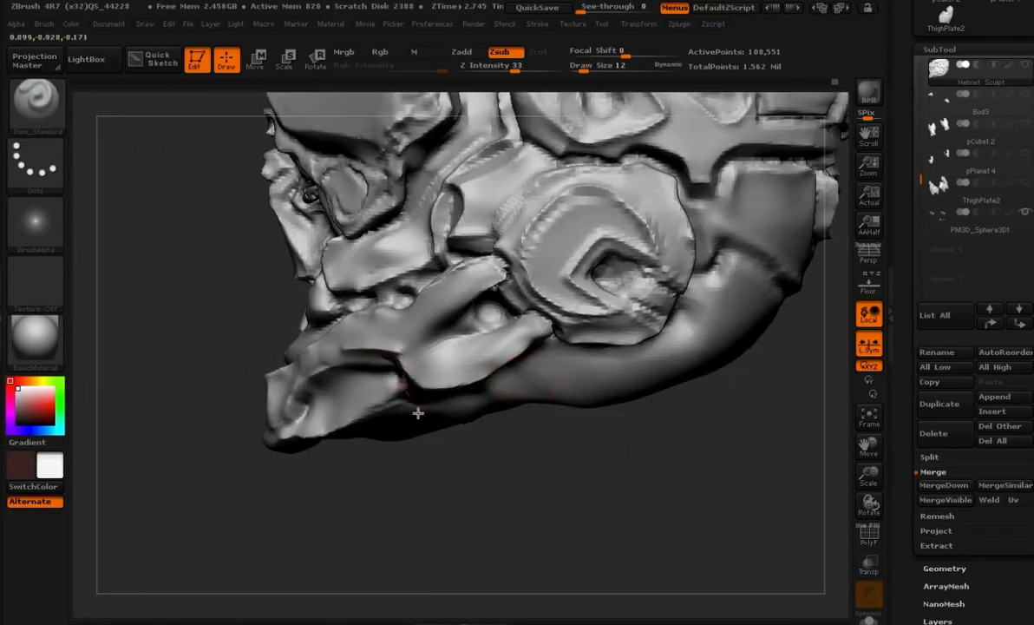
left_click_drag(380, 357, 280, 416)
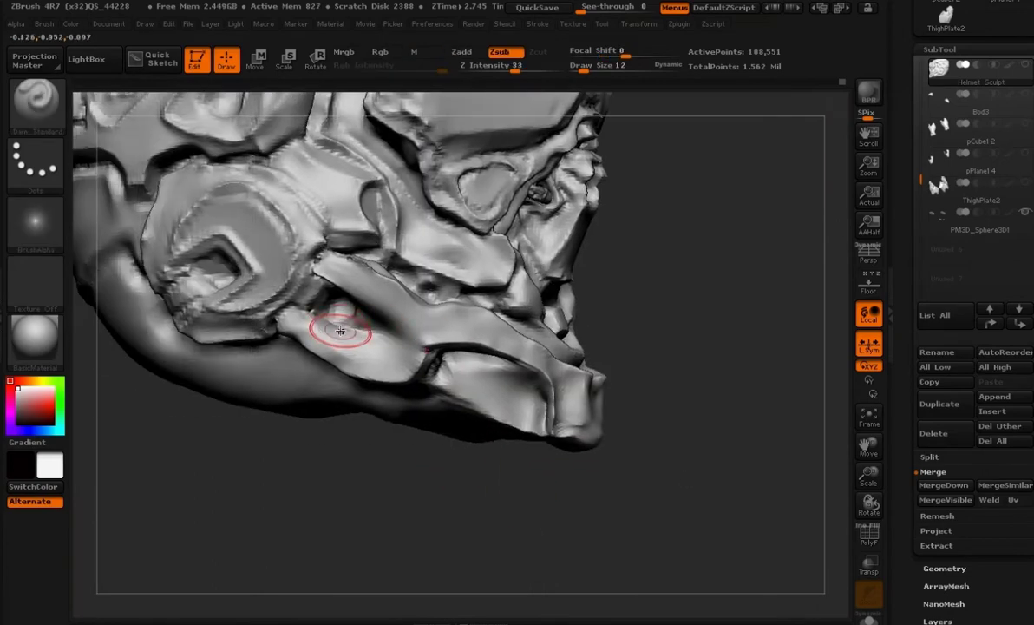
key("b")
key("m")
key("t")
mouse_move(381, 342)
left_mouse_down()
mouse_move(351, 317)
mouse_move(317, 341)
mouse_move(286, 319)
left_mouse_up()
- Flatten the lower fork of the jaw bar with hPolish at intensity 100 and draw size 12
key("b")
key("h")
key("p")
left_click_drag(368, 496, 418, 512)
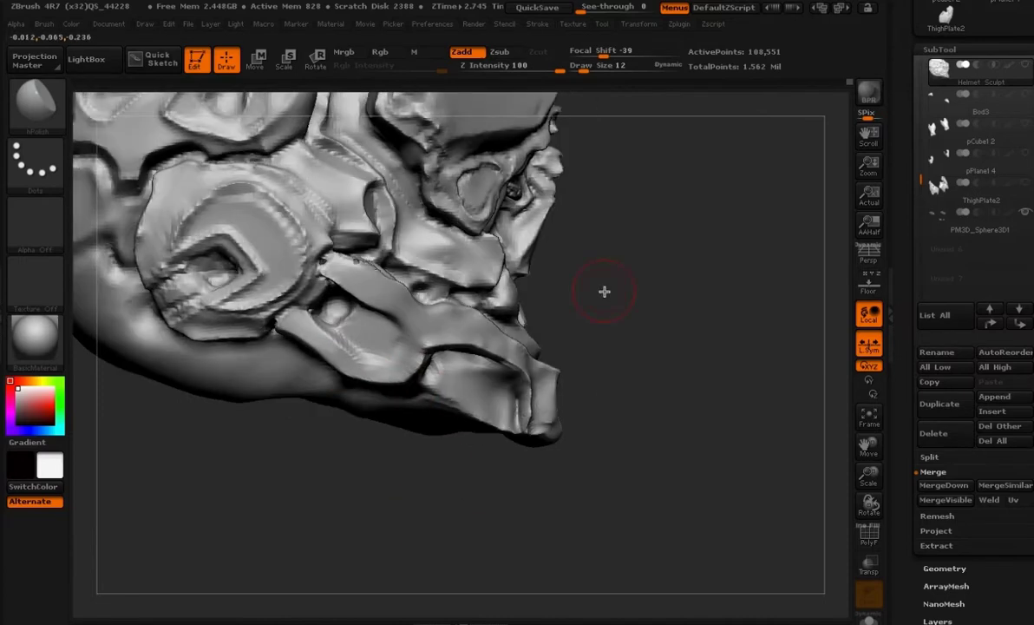
left_click_drag(612, 324, 520, 355)
left_click_drag(599, 451, 640, 335, "alt")
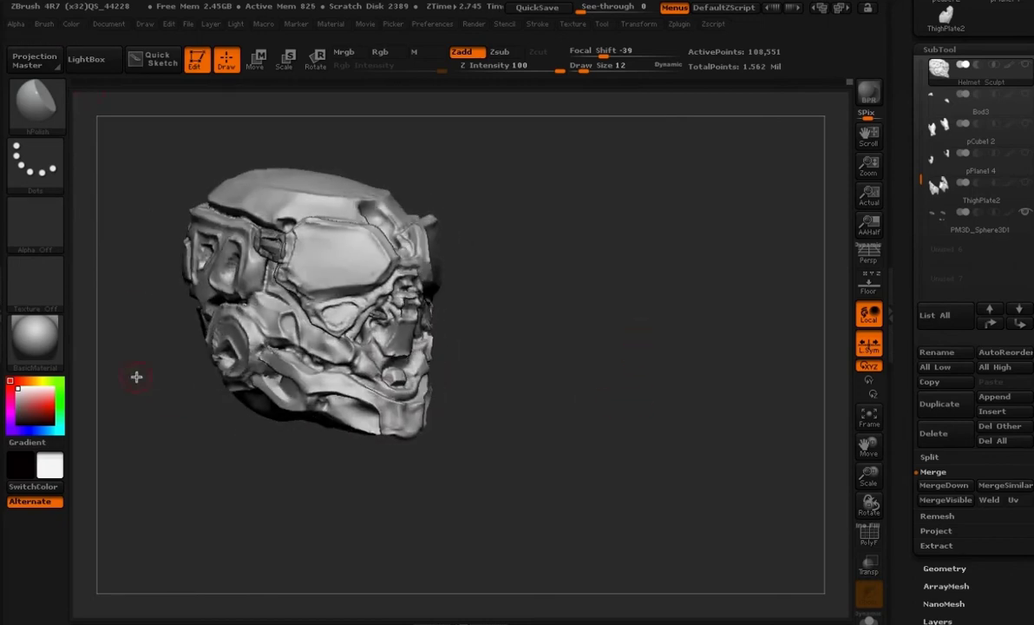
- Flatten the chin plate with hPolish at draw size 19 and adjust its outline over the front reference with Move Topological
key("f")
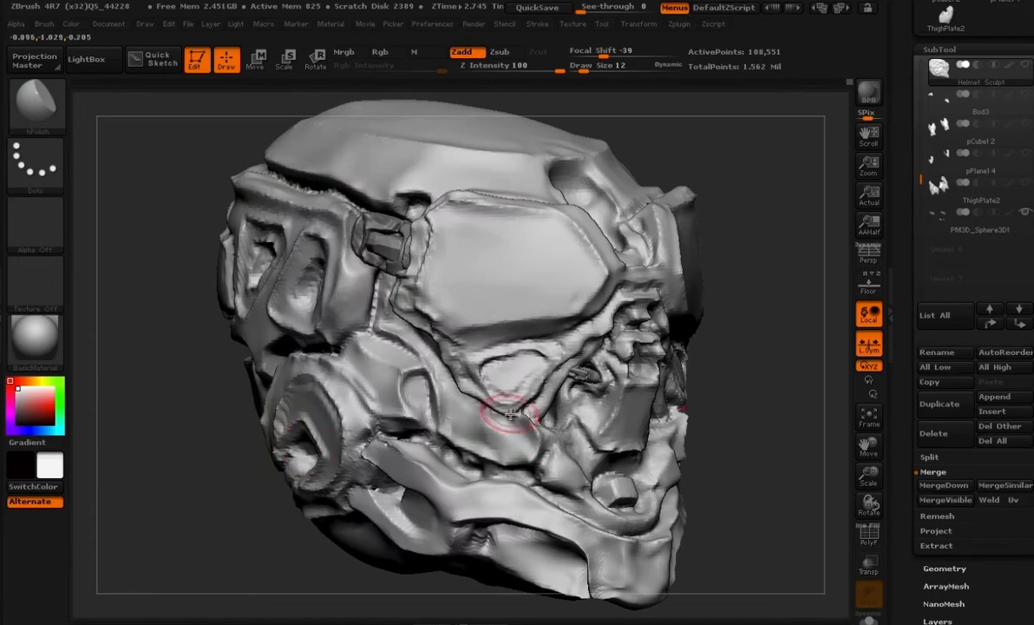
key("shift+f")
key("shift+f")
mouse_move(734, 406)
left_mouse_down("alt")
mouse_move(683, 355)
mouse_move(647, 274)
left_mouse_up("alt")
left_click_drag(676, 360, 519, 424)
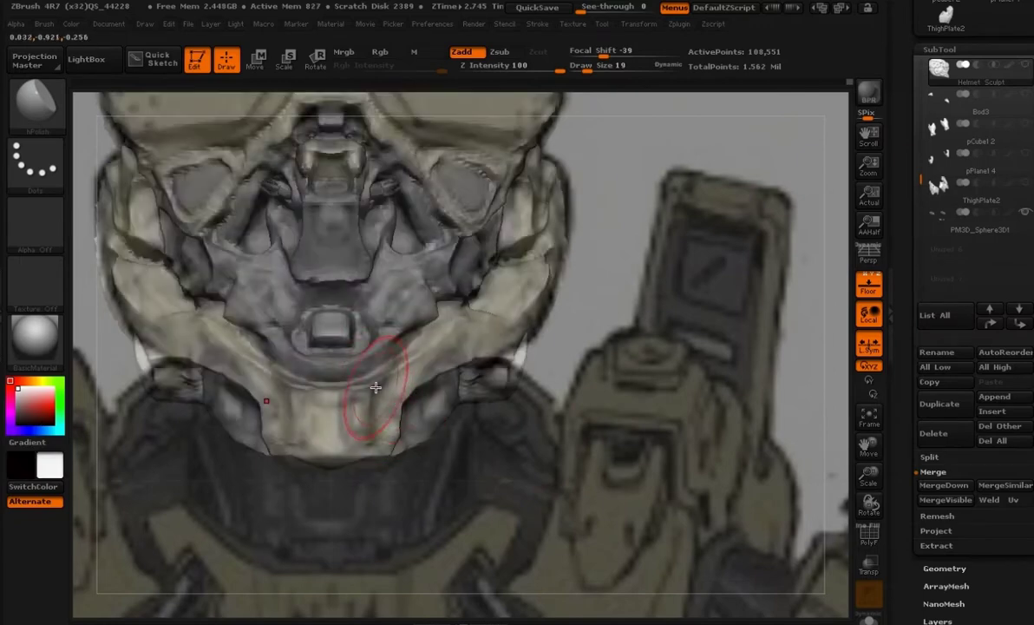
key("b")
key("m")
key("t")
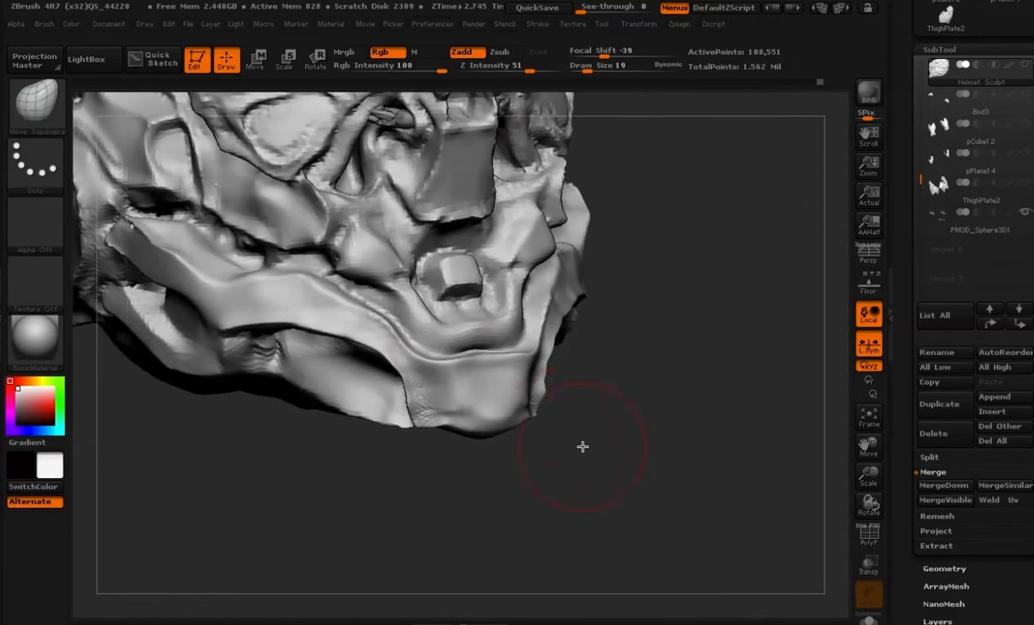
- Define the groove between the mouth piece and chin plate with Dam Standard at draw size 14, smoothing the plate's side
key("space")
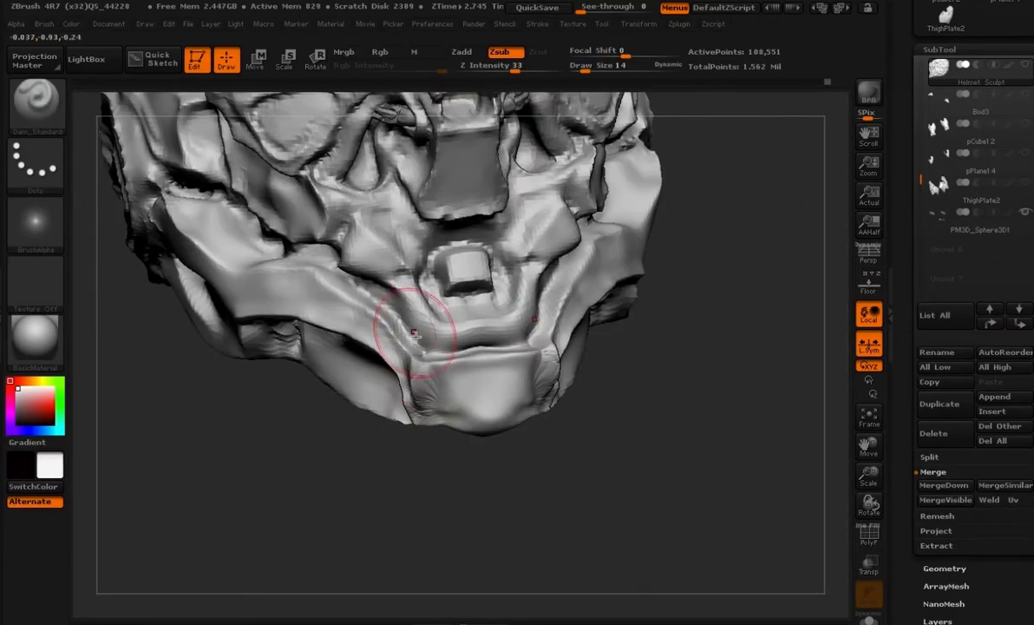
left_click_drag(422, 344, 431, 411, "shift")
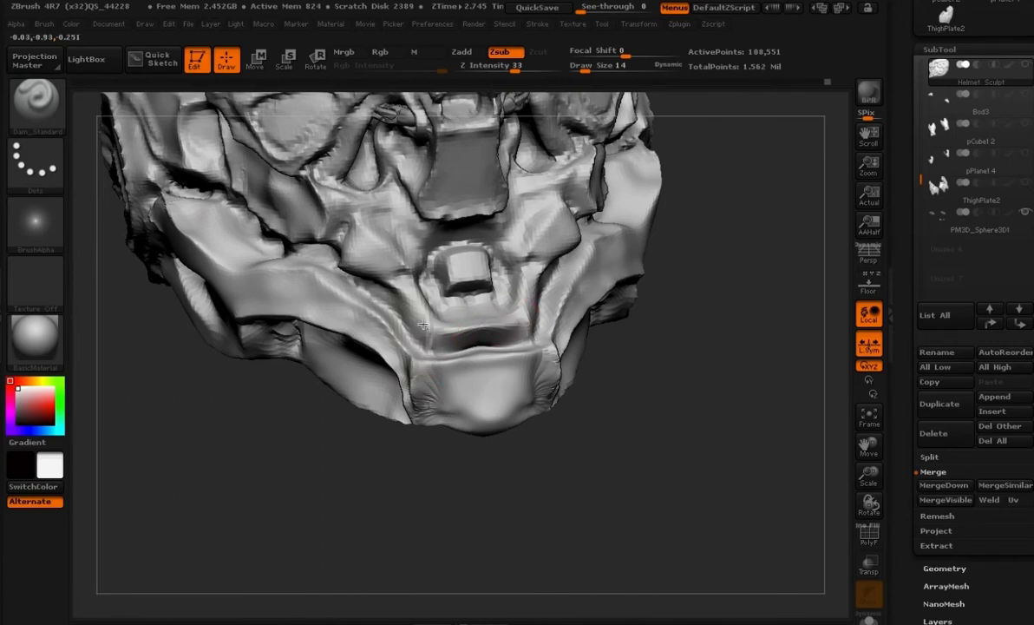
mouse_move(647, 371)
left_mouse_down()
mouse_move(692, 410)
mouse_move(583, 403)
mouse_move(583, 444)
mouse_move(486, 416)
mouse_move(450, 369)
left_mouse_up()
- Square off the chin plate's sides with hPolish and Move Topological at draw size 14 to match the front reference
key("b")
key("h")
key("p")
key("b")
key("m")
key("t")
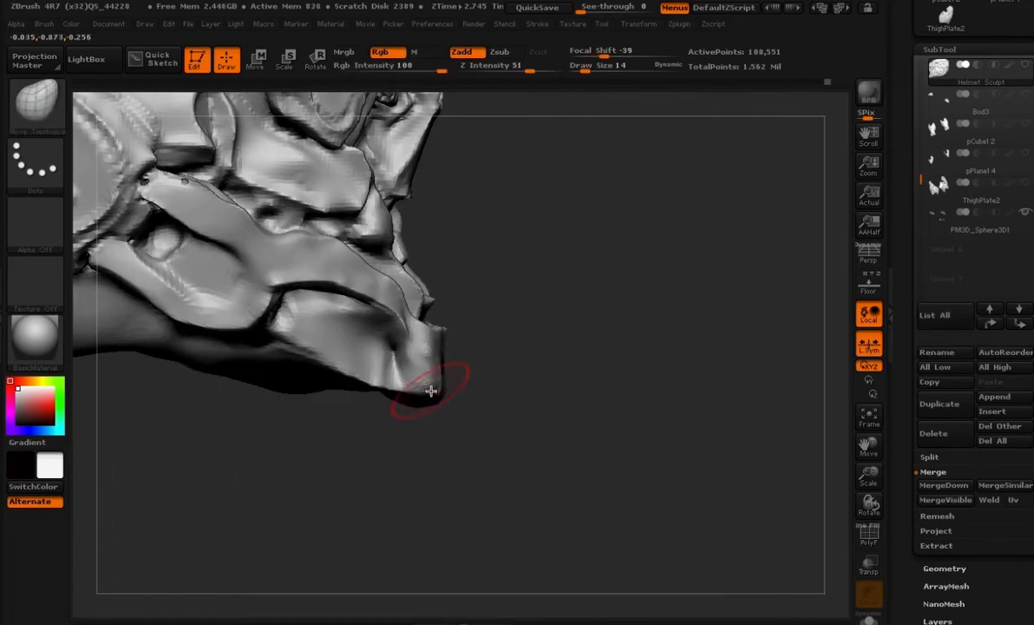
left_click_drag(517, 423, 496, 411, "shift")
key("shift+p")
left_click_drag(538, 381, 515, 383)
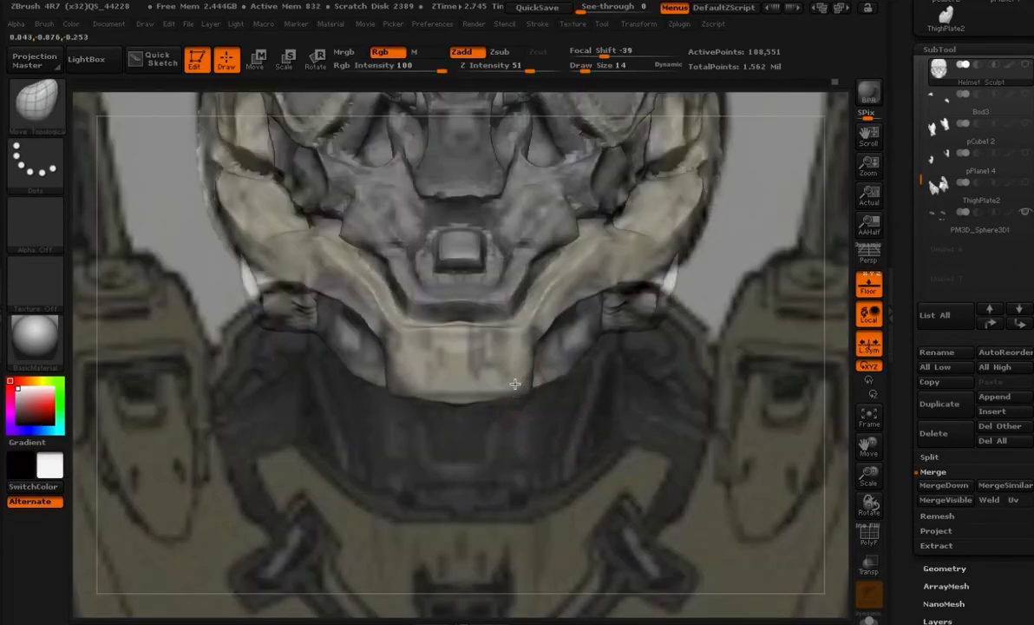
- Compare the chin and jaw outline with the front reference, switching between the light and dark silhouette colours
key("v")
key("v")
key("v")
key("v")
left_click_drag(608, 252, 602, 230)
key("v")
key("v")
key("v")
key("v")
key("shift+p")
mouse_move(599, 386)
left_mouse_down()
mouse_move(671, 375)
mouse_move(645, 433)
mouse_move(618, 406)
left_mouse_up()
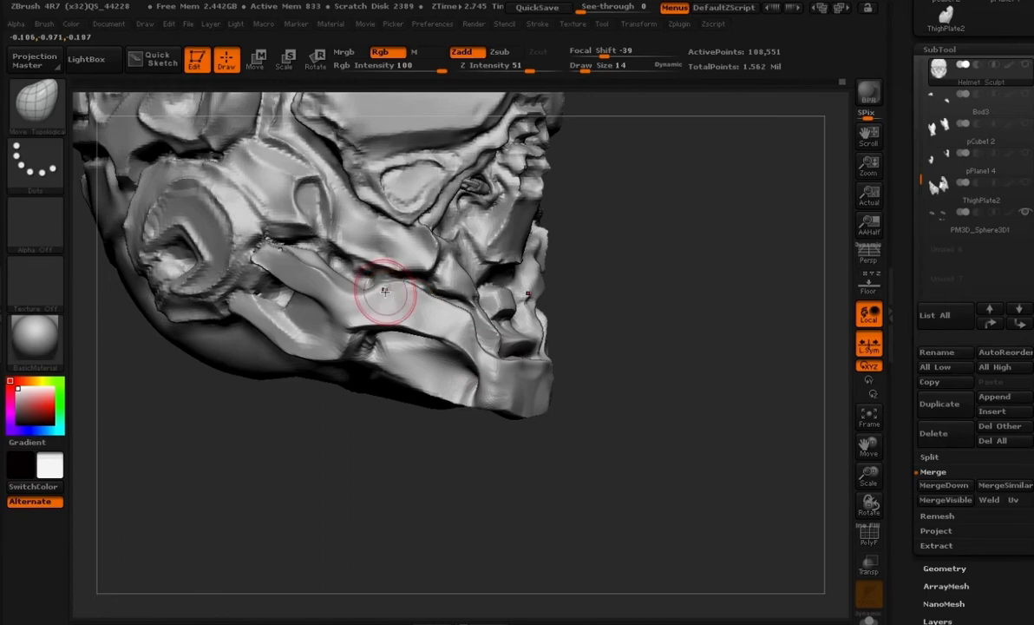
- Examine the whole helmet's contour over the front reference with the brush enlarged to draw size 25
mouse_move(612, 361)
left_mouse_down()
mouse_move(632, 425)
mouse_move(680, 384)
left_mouse_up()
key("v")
key("v")
left_click_drag(720, 347, 738, 382, "alt")
left_click(868, 286)
key("]")
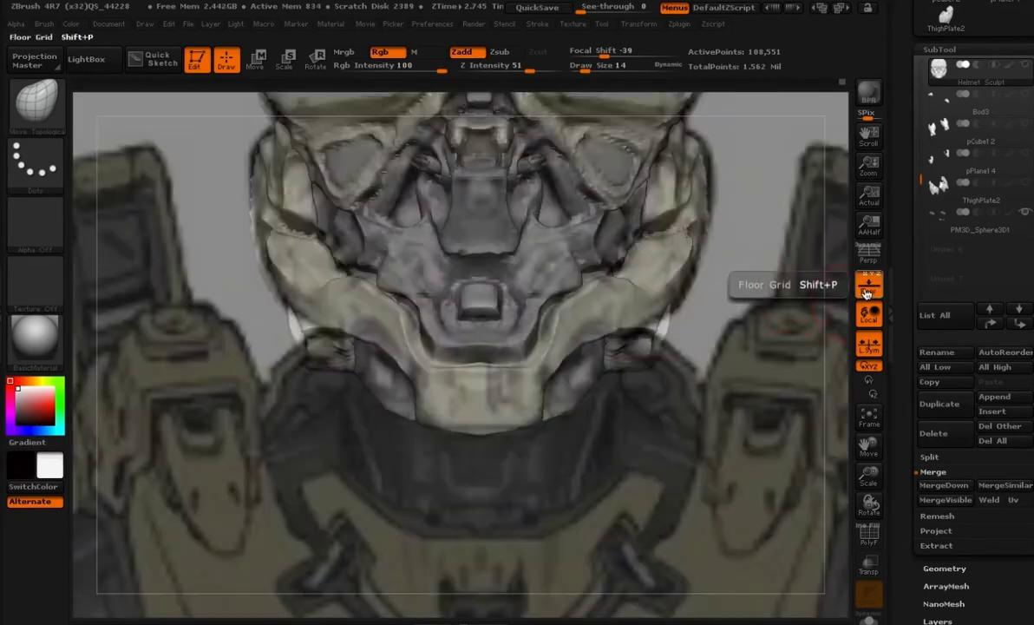
left_click(866, 295)
left_click_drag(658, 375, 793, 351)
left_click(870, 293)
key("v")
left_click_drag(617, 373, 649, 415, "alt")
key("v")
left_click(869, 286)
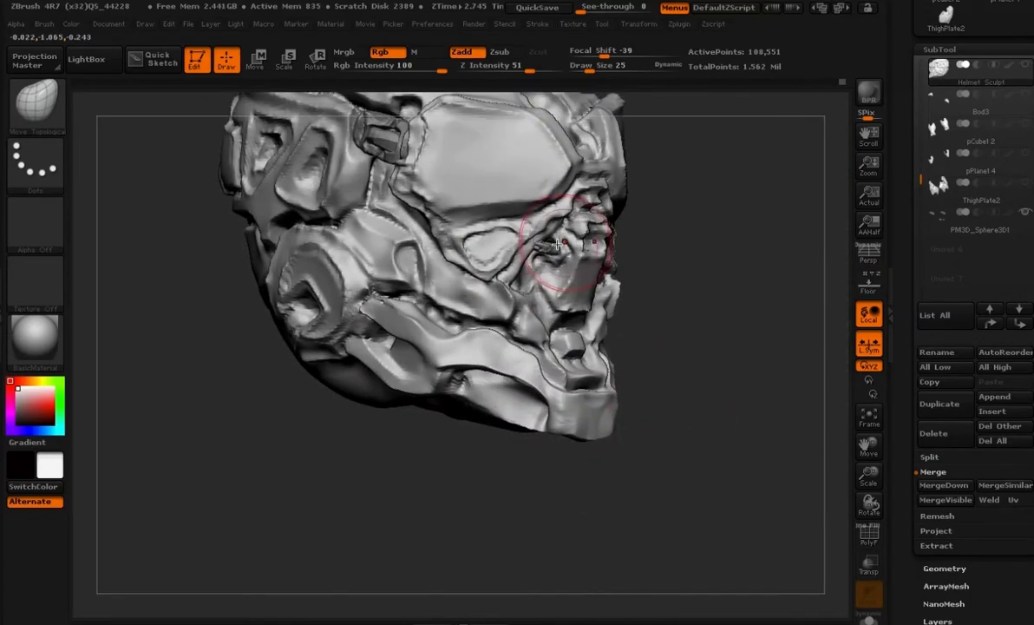
left_click_drag(659, 373, 659, 407, "alt")
left_click_drag(737, 253, 663, 258)
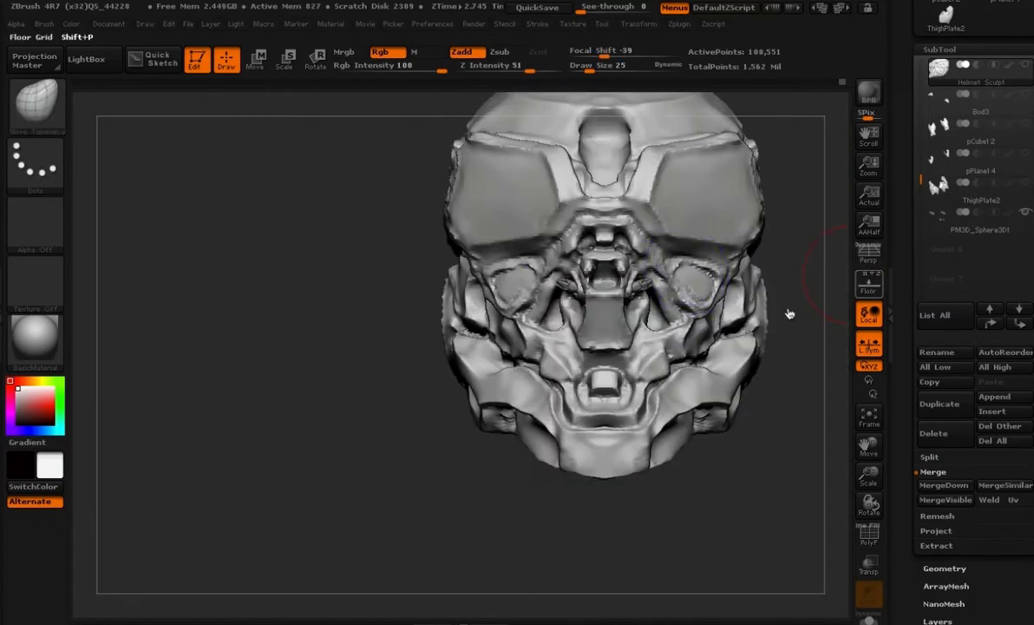
left_click(871, 284)
left_click_drag(807, 282, 694, 269, "shift")
key("v")
mouse_move(617, 200)
left_mouse_down()
mouse_move(436, 339)
mouse_move(720, 259)
mouse_move(826, 273)
mouse_move(750, 352)
mouse_move(737, 425)
left_mouse_up()
key("shift+p")
- Sharpen and smooth the recess beside the nose plate with Dam Standard at draw size 9
key("space")
left_click_drag(511, 295, 498, 295)
left_click_drag(734, 318, 737, 347, "alt")
key("space")
left_click_drag(531, 290, 537, 302, "shift")
key("alt")
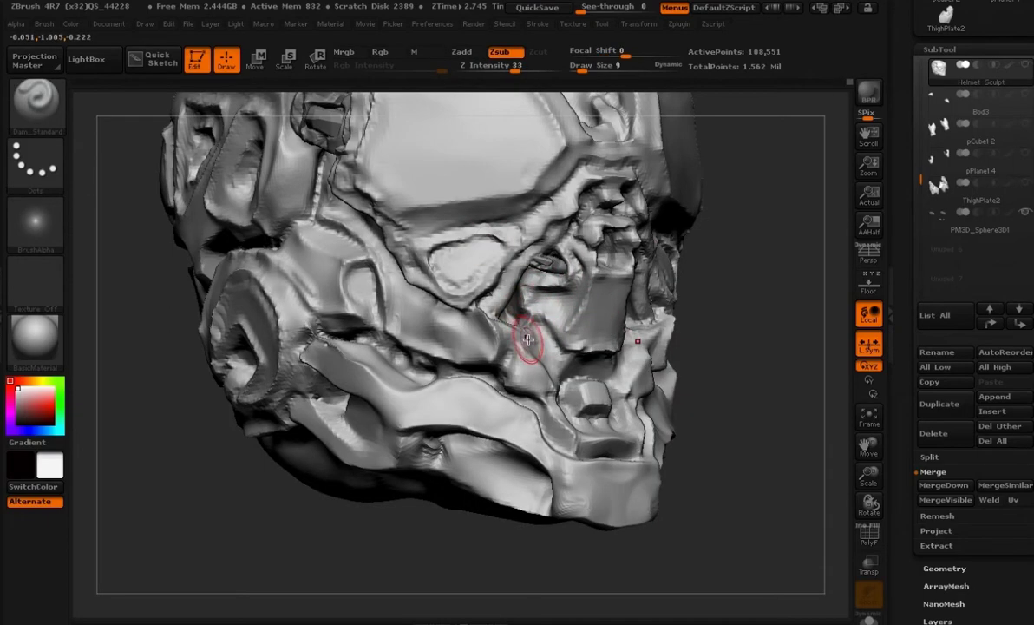
- Build up the form beside the nose plate with Clay Buildup at draw size 9 and adjust it with Move Topological
key("b")
key("c")
key("b")
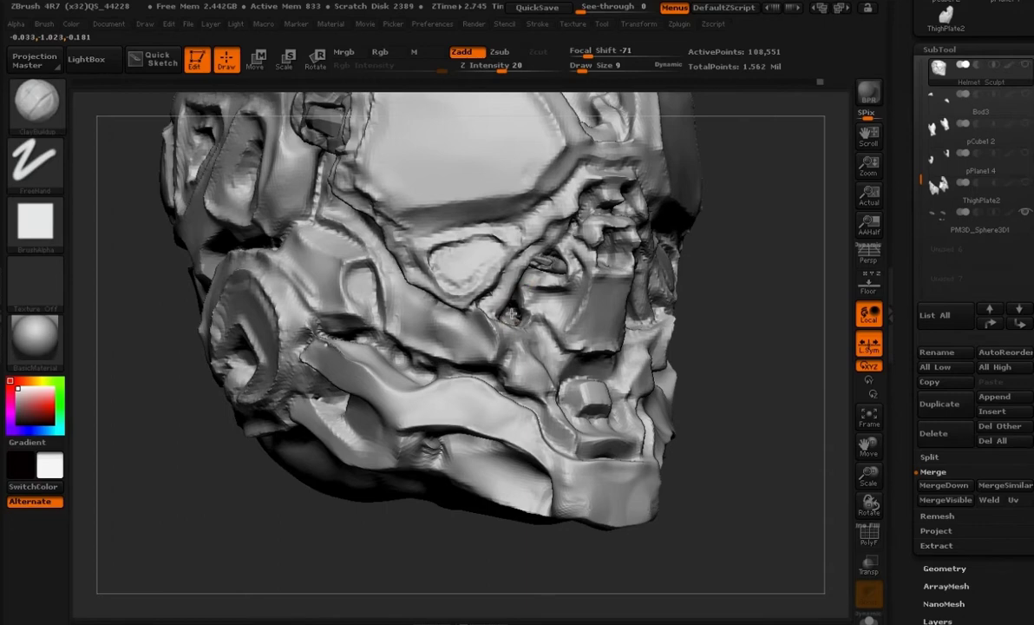
mouse_move(751, 382)
left_mouse_down("alt")
mouse_move(754, 355)
mouse_move(748, 408)
left_mouse_up("alt")
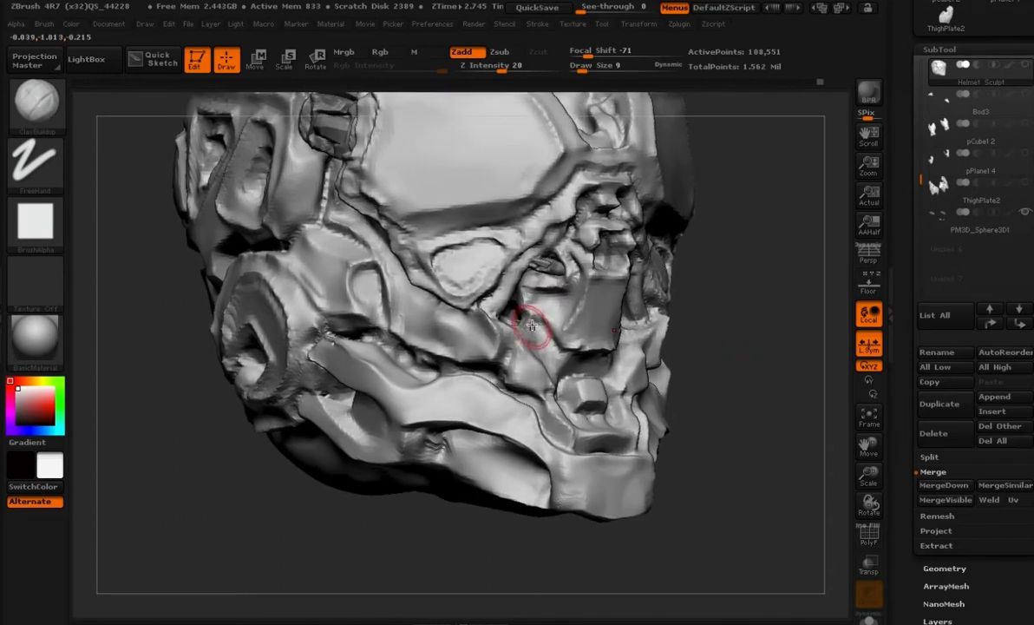
key("b")
key("m")
key("t")
mouse_move(674, 367)
left_mouse_down("alt")
mouse_move(681, 351)
mouse_move(709, 392)
mouse_move(664, 373)
left_mouse_up("alt")
- Carve a groove along the front part of the upper jaw bar with Dam Standard at draw size 9
key("b")
key("d")
key("s")
left_click_drag(400, 306, 375, 288, "shift")
key("space")
mouse_move(455, 339)
left_mouse_down("shift")
mouse_move(407, 299)
mouse_move(417, 304)
left_mouse_up("shift")
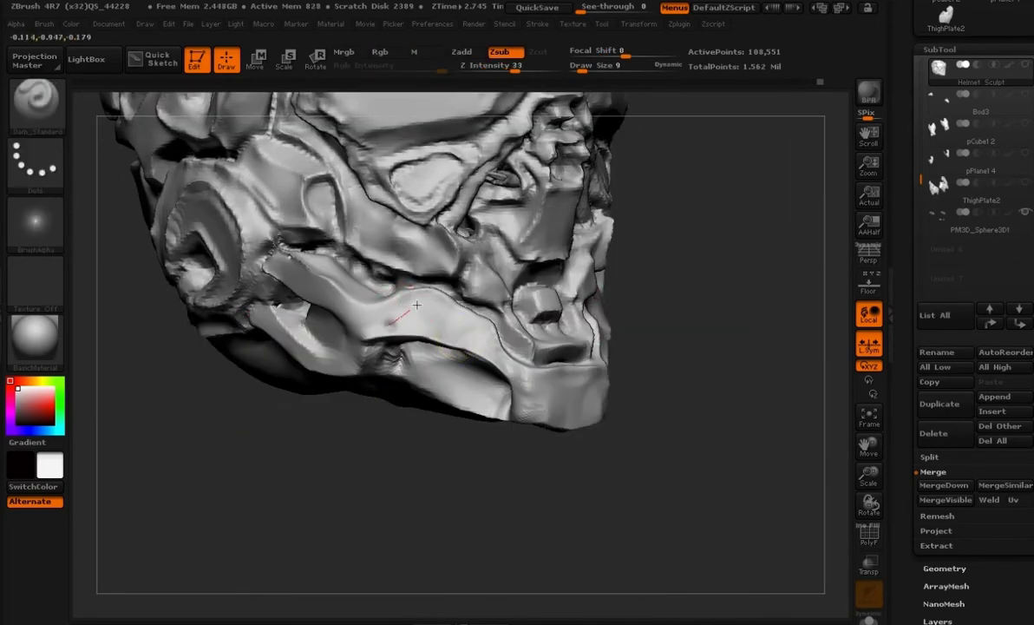
left_click_drag(491, 376, 421, 309)
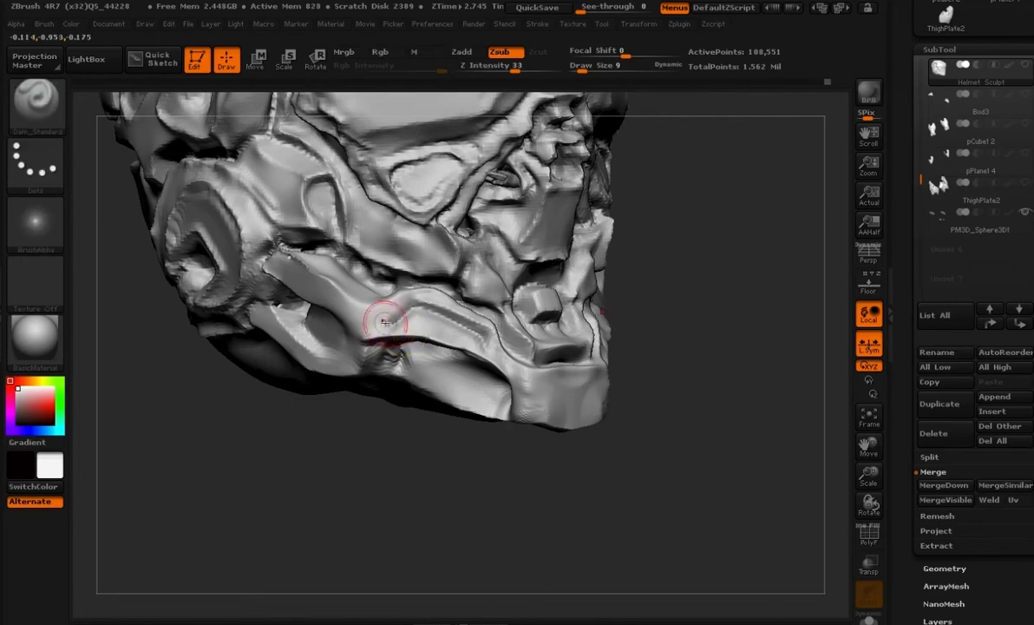
- Cut a vertical crease near each side of the chin plate and extend the jaw bar groove, smoothing the strokes
mouse_move(673, 382)
left_mouse_down("alt")
mouse_move(644, 397)
mouse_move(714, 434)
mouse_move(650, 382)
left_mouse_up("alt")
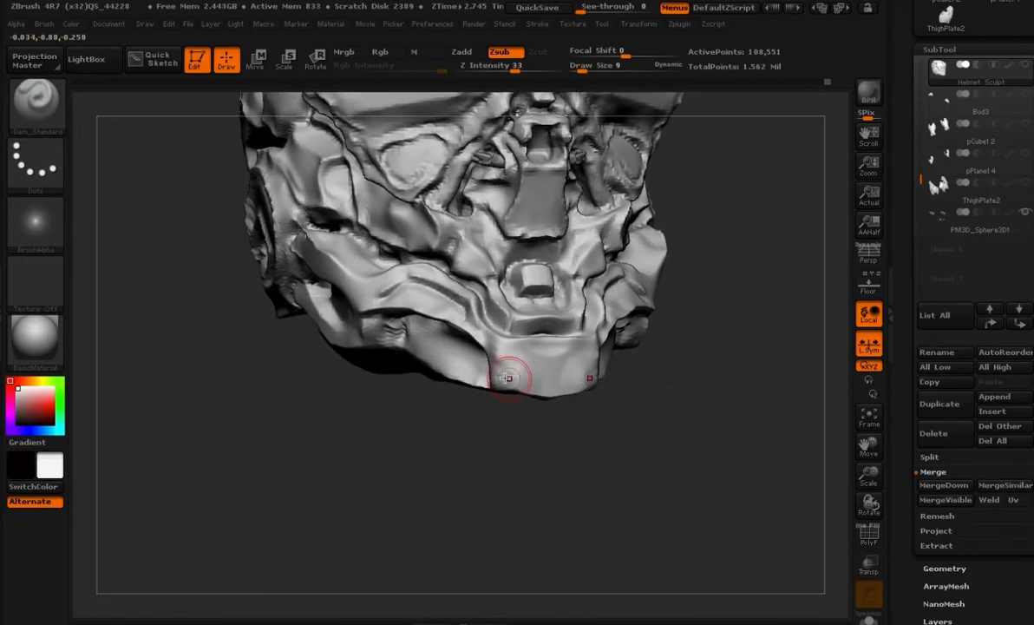
mouse_move(540, 415)
left_mouse_down()
mouse_move(640, 438)
mouse_move(677, 432)
left_mouse_up()
left_click_drag(676, 432, 660, 406, "alt")
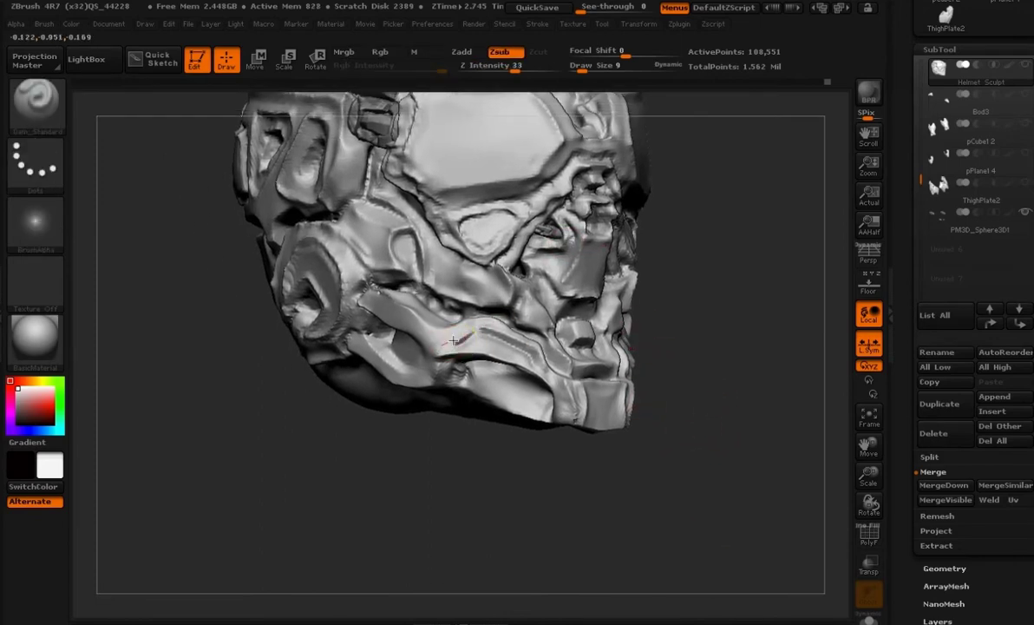
left_click_drag(551, 376, 675, 436, "shift")
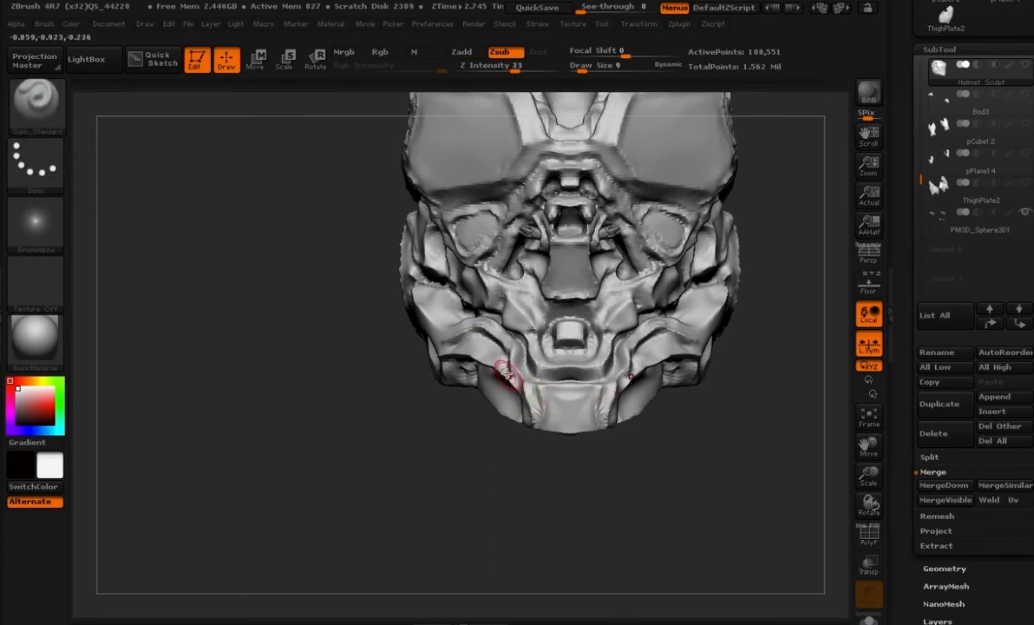
- Compare the jaw before and after the last strokes, toggling the front reference on and off
left_click(868, 287)
left_click(868, 286)
key("ctrl+z")
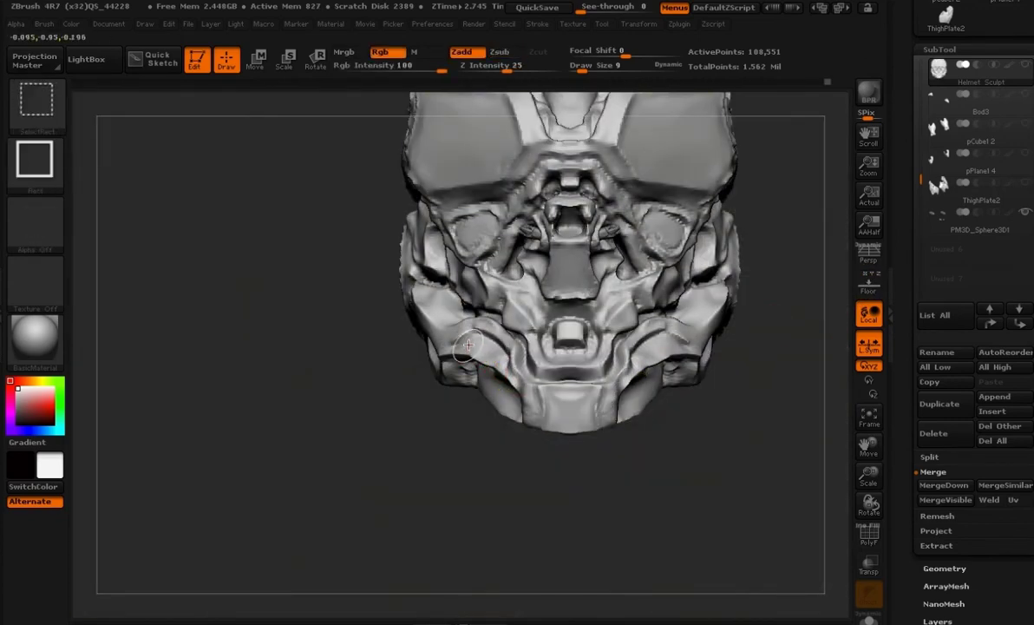
key("ctrl+shift+z")
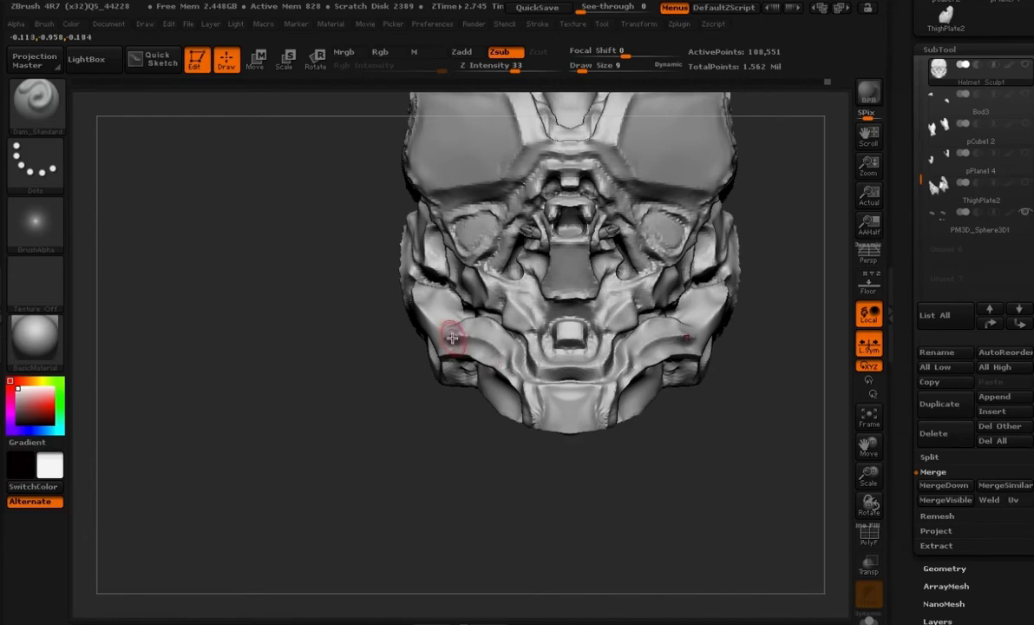
- Set the draw size to 21, reshape the upper jaw bar with Move Topological and quick-save the project
key("b")
left_click_drag(448, 462, 406, 406)
key("space")
left_click(473, 344)
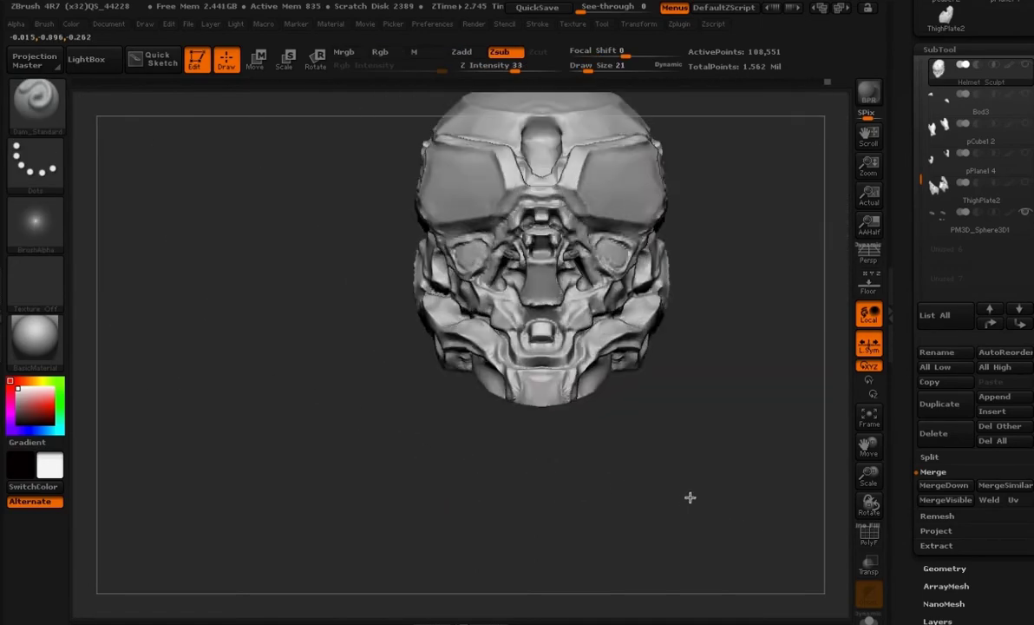
mouse_move(691, 496)
left_mouse_down()
mouse_move(651, 480)
mouse_move(632, 354)
left_mouse_up()
key("ctrl+s")
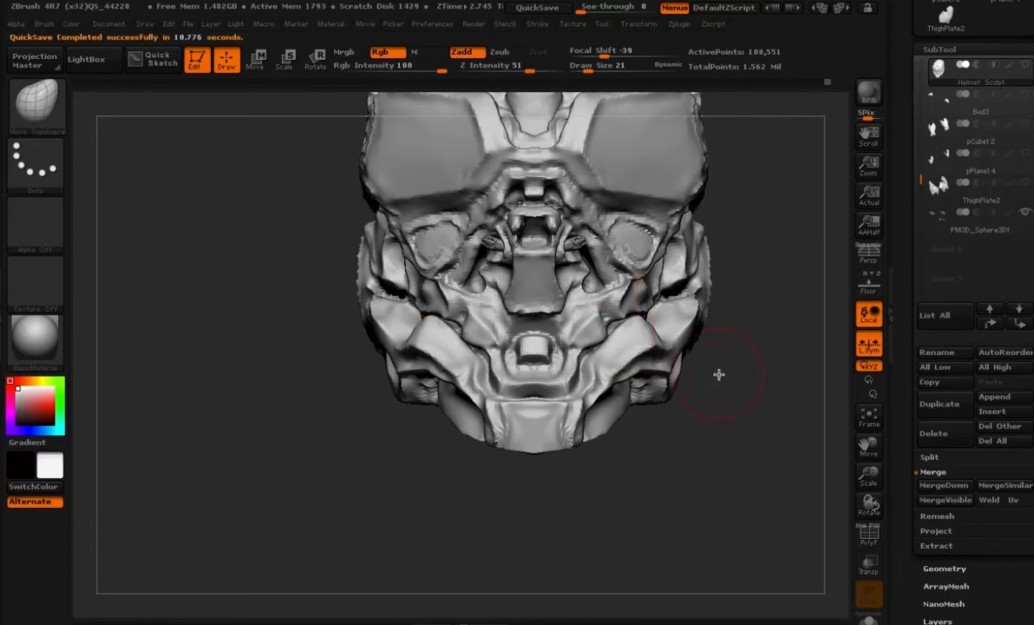
- Crease and smooth the cheek area above the rear of the jaw bar with Dam Standard at draw size 8
mouse_move(446, 496)
left_mouse_down()
mouse_move(568, 358)
mouse_move(539, 318)
left_mouse_up()
mouse_move(668, 474)
left_mouse_down("alt")
mouse_move(695, 422)
mouse_move(710, 464)
mouse_move(658, 416)
left_mouse_up("alt")
key("space")
left_click(392, 314)
left_click_drag(405, 335, 415, 302, "shift")
left_click_drag(382, 267, 335, 243, "shift")
key("alt")
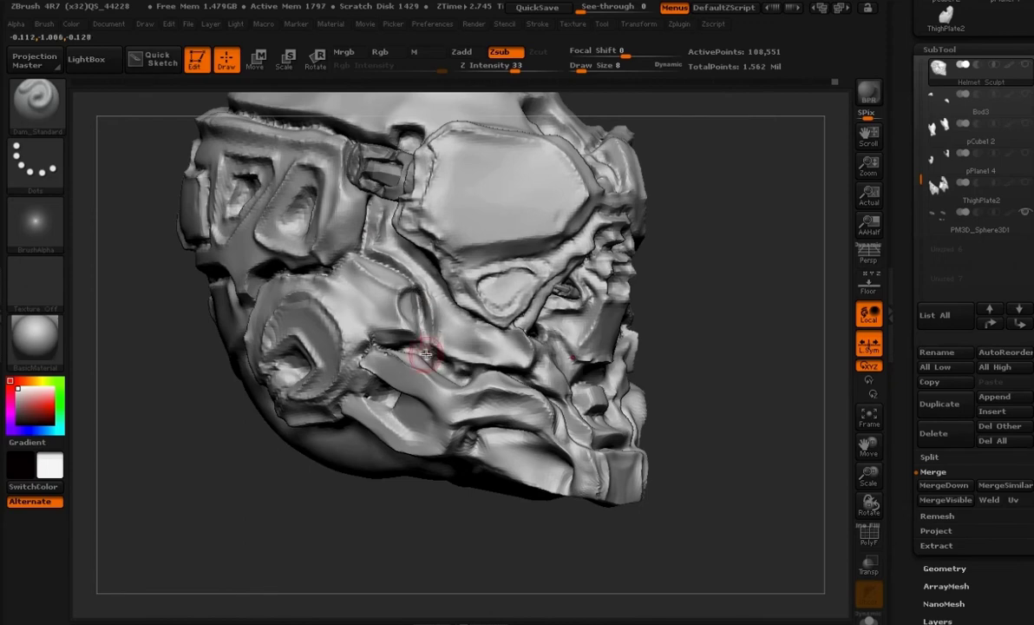
- Raise the upper edge of the jaw bar's rear end beside the ear disc with Move Topological
key("b")
key("m")
key("t")
key("space")
left_click(429, 357)
key("space")
left_click(415, 360)
left_click_drag(419, 374, 419, 364)
left_click_drag(655, 443, 650, 399, "alt")
mouse_move(651, 399)
left_mouse_down("alt")
mouse_move(660, 452)
mouse_move(550, 440)
mouse_move(551, 388)
mouse_move(616, 499)
mouse_move(595, 496)
mouse_move(707, 381)
mouse_move(644, 408)
mouse_move(725, 382)
left_mouse_up("alt")
- Subdivide the helmet mesh once and smooth the jaw surfaces at draw size 11
key("ctrl+d")
key("space")
left_click(535, 224)
left_click_drag(321, 469, 378, 454)
mouse_move(700, 325)
left_mouse_down()
mouse_move(676, 438)
mouse_move(438, 422)
mouse_move(457, 398)
left_mouse_up()
key("shift")
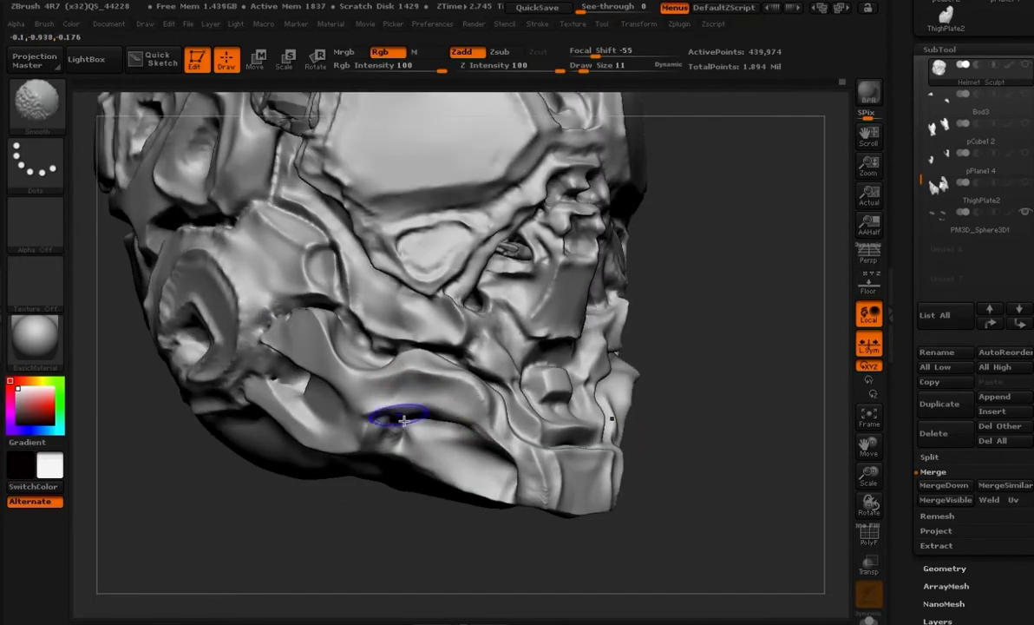
- Sharpen the edges of the jaw bar and the chin plate's side crease with Dam Standard at draw size 7
mouse_move(670, 316)
left_mouse_down("alt")
mouse_move(582, 303)
mouse_move(637, 349)
mouse_move(685, 360)
mouse_move(642, 441)
left_mouse_up("alt")
key("b")
key("d")
key("s")
key("space")
left_click(521, 229)
left_click_drag(658, 321, 650, 278, "alt")
mouse_move(651, 277)
left_mouse_down()
mouse_move(658, 369)
mouse_move(537, 468)
mouse_move(577, 469)
mouse_move(579, 452)
mouse_move(630, 404)
mouse_move(451, 357)
left_mouse_up()
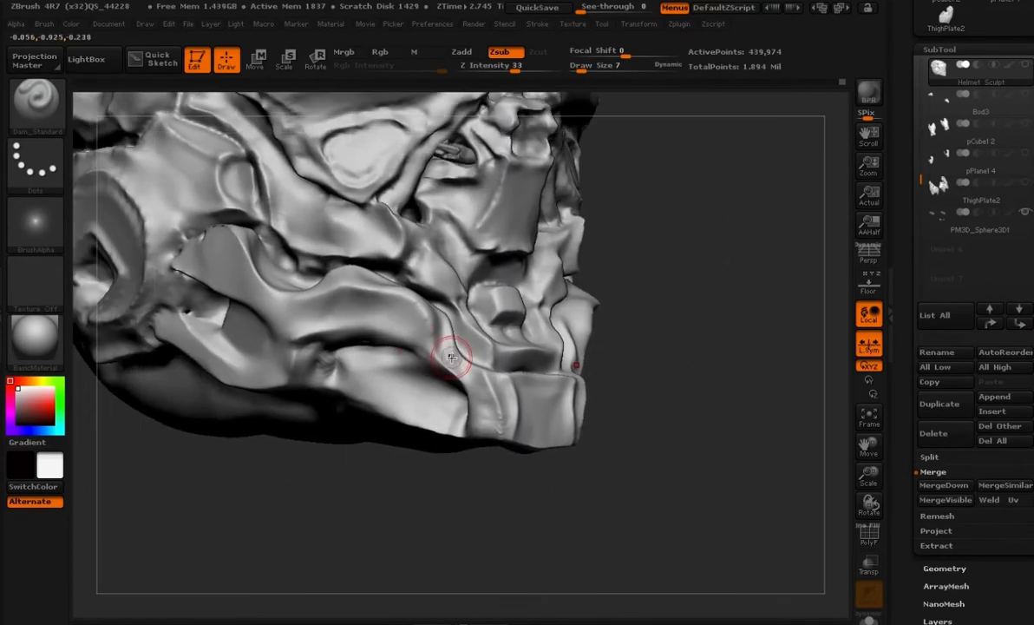
- Sharpen the nose plate's side edges with Dam Standard at draw size 7 and reshape the plate with Move Topological
left_click_drag(675, 396, 512, 265)
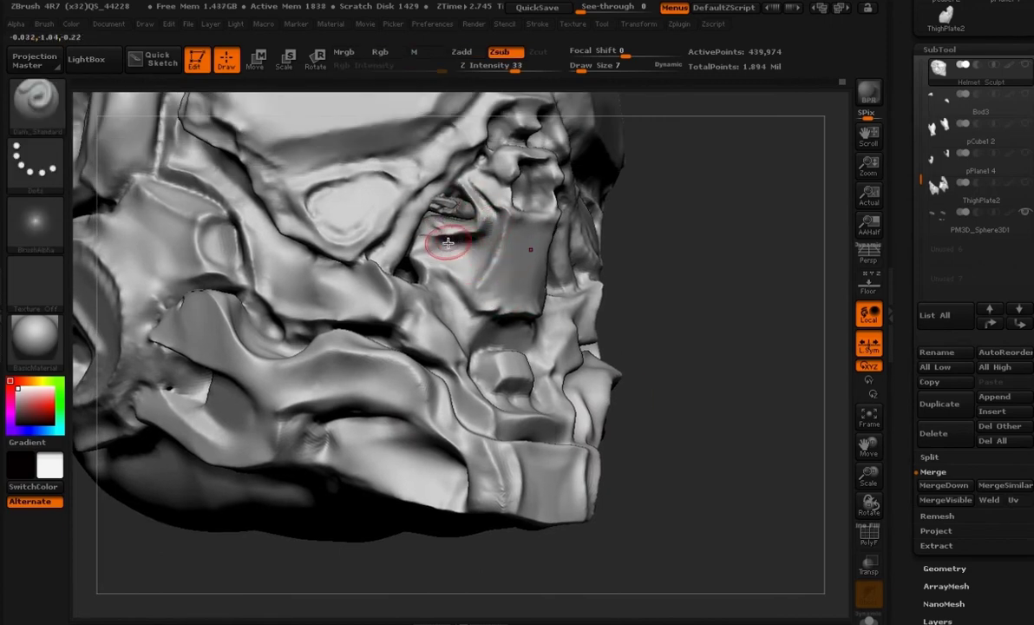
mouse_move(422, 258)
left_mouse_down()
mouse_move(473, 310)
mouse_move(475, 331)
left_mouse_up()
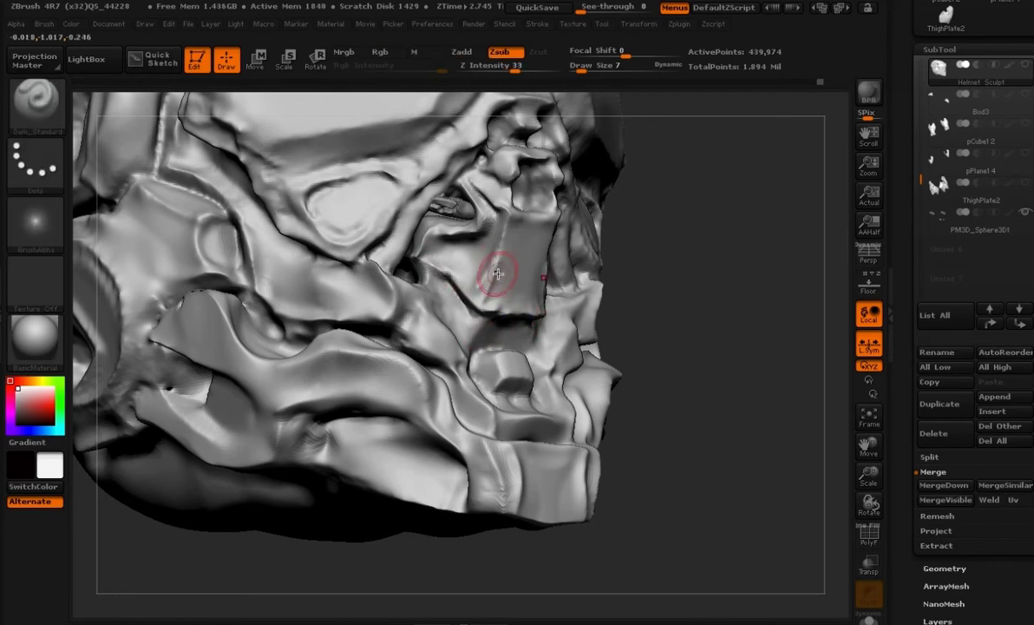
key("b")
key("m")
key("t")
key("space")
mouse_move(523, 278)
left_mouse_down()
mouse_move(494, 281)
mouse_move(531, 279)
left_mouse_up()
key("space")
left_click_drag(682, 278, 716, 367, "alt")
mouse_move(714, 341)
left_mouse_down()
mouse_move(707, 363)
mouse_move(691, 364)
left_mouse_up()
key("bracketleft")
- Cut a crease around the cheek panel's front end with Dam Standard at draw size 9 and polish the panel with hPolish
key("b")
key("d")
key("s")
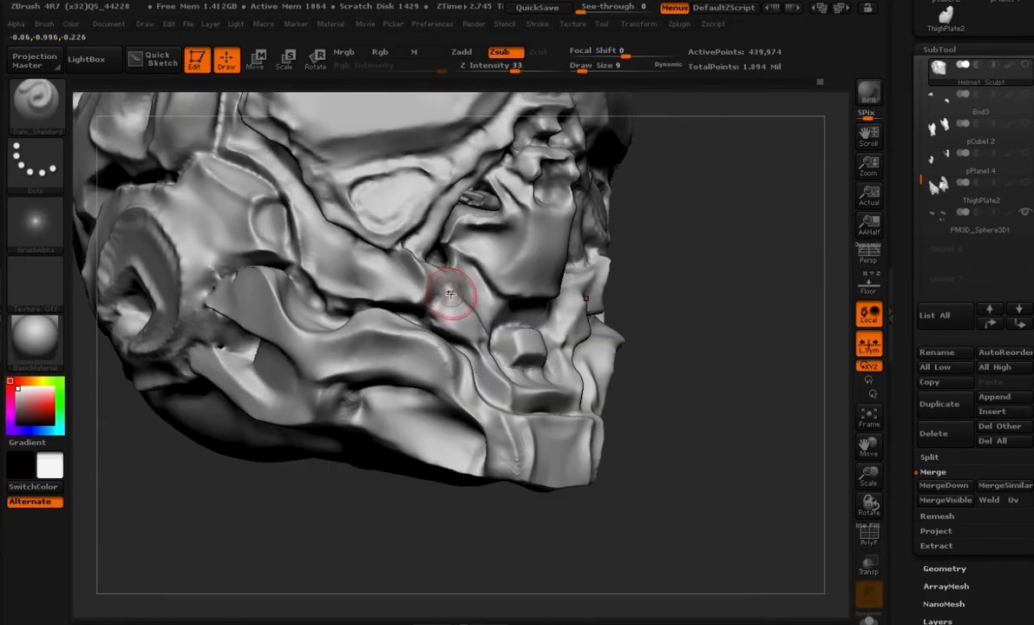
mouse_move(411, 253)
left_mouse_down()
mouse_move(416, 297)
mouse_move(430, 300)
left_mouse_up()
key("space")
key("space")
key("b")
key("h")
key("p")
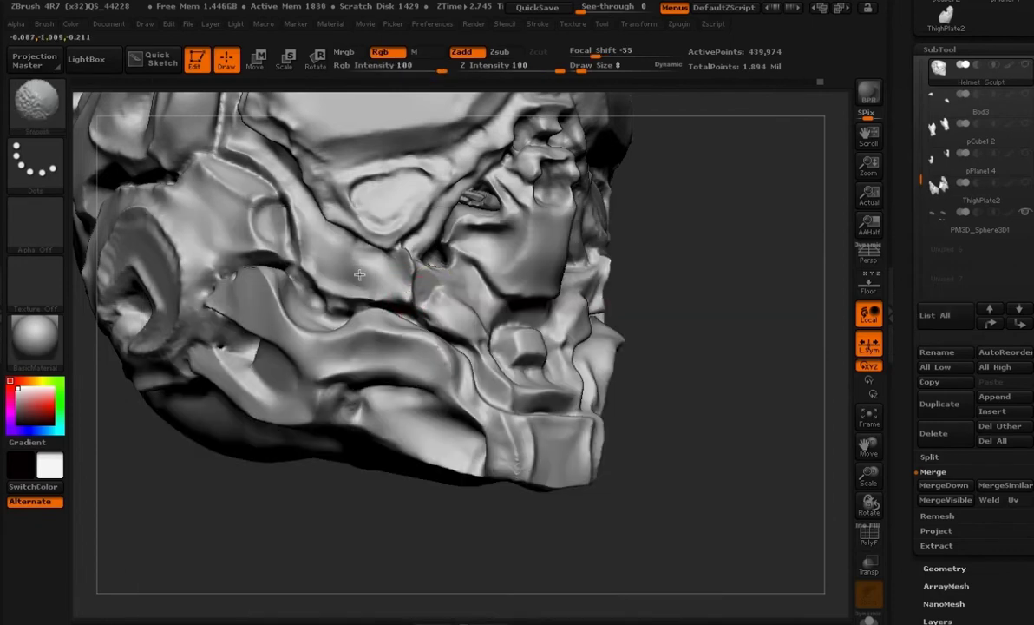
- Build up form in the recess between the cheek panel and upper jaw bar with Clay Buildup at draw size 8
key("b")
key("c")
key("b")
mouse_move(344, 305)
left_mouse_down()
mouse_move(324, 298)
mouse_move(345, 306)
mouse_move(333, 314)
left_mouse_up()
mouse_move(729, 378)
left_mouse_down()
mouse_move(703, 392)
mouse_move(672, 388)
mouse_move(693, 392)
mouse_move(614, 323)
left_mouse_up()
key("ctrl")
mouse_move(720, 304)
left_mouse_down()
mouse_move(730, 309)
mouse_move(705, 326)
left_mouse_up()
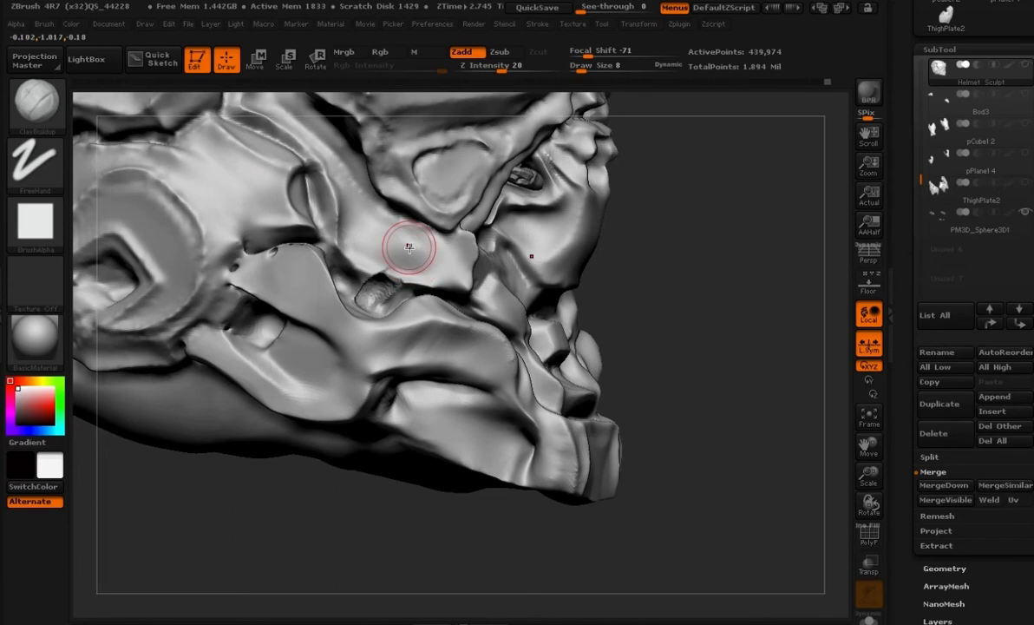
- Build up a round form at the rear end of the upper jaw bar with Clay Tubes at draw size 8, following the side reference
key("b")
key("c")
key("t")
key("shift+p")
left_click_drag(620, 313, 417, 295)
key("v")
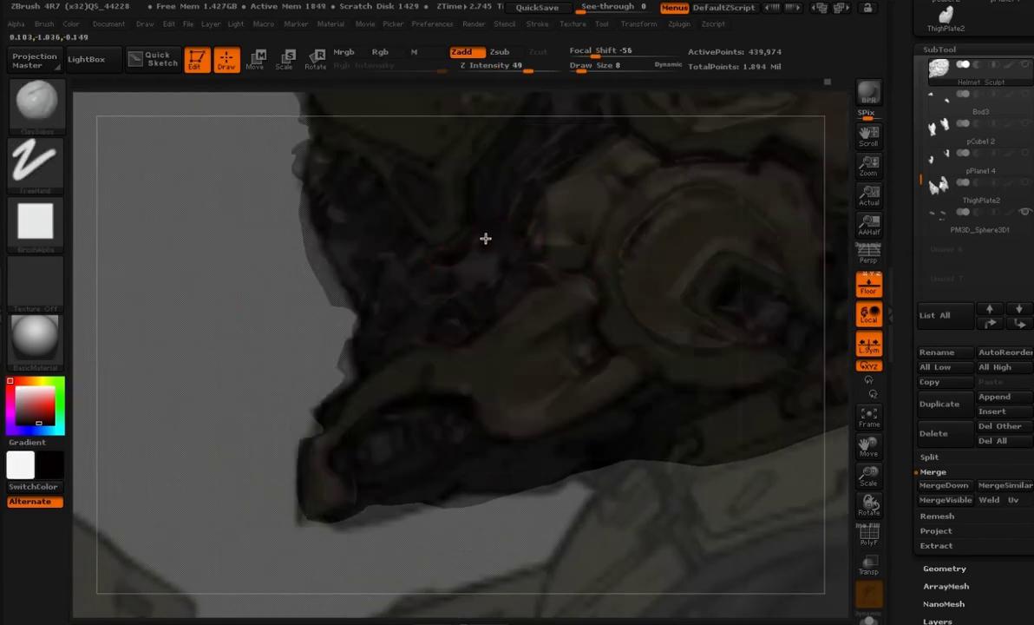
left_click(875, 290)
left_click(875, 290)
key("v")
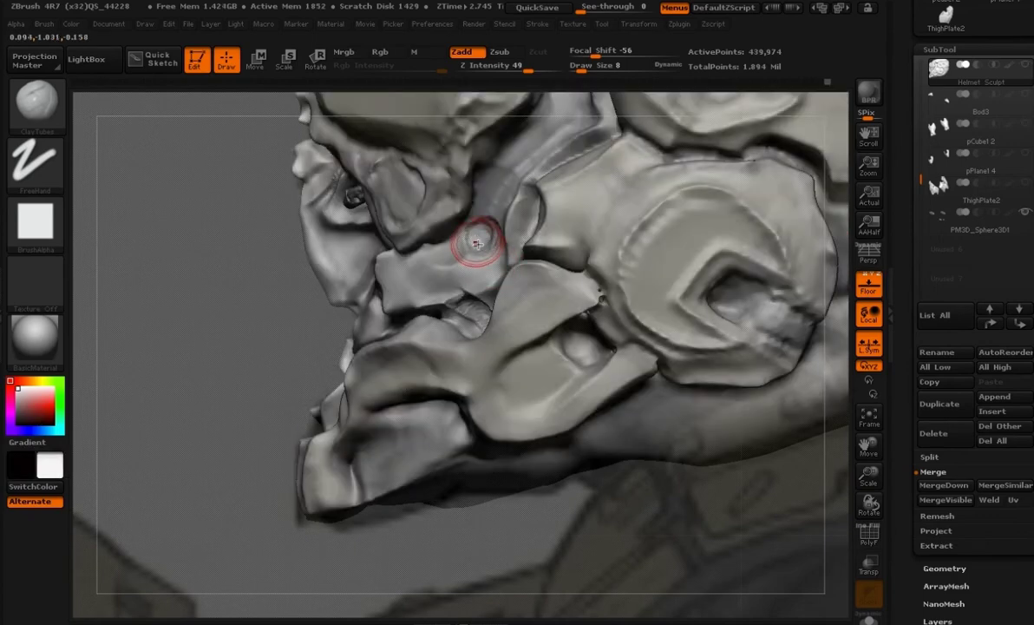
mouse_move(478, 249)
left_mouse_down()
mouse_move(466, 255)
mouse_move(489, 263)
left_mouse_up()
key("[")
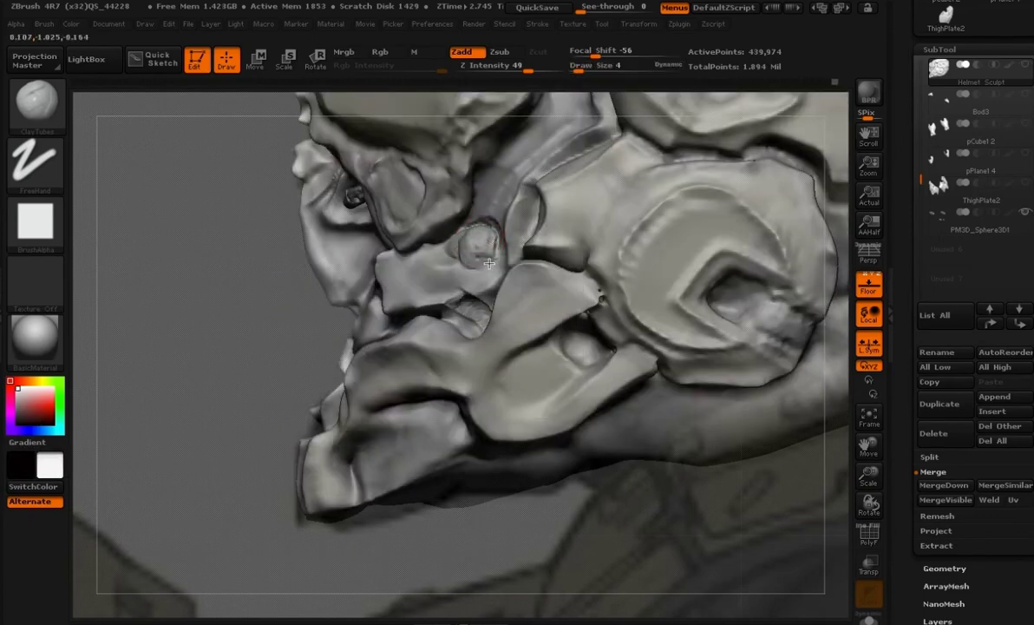
- Crease the outline of the round form behind the upper jaw bar with Dam Standard at draw size 7
key("b")
key("d")
key("s")
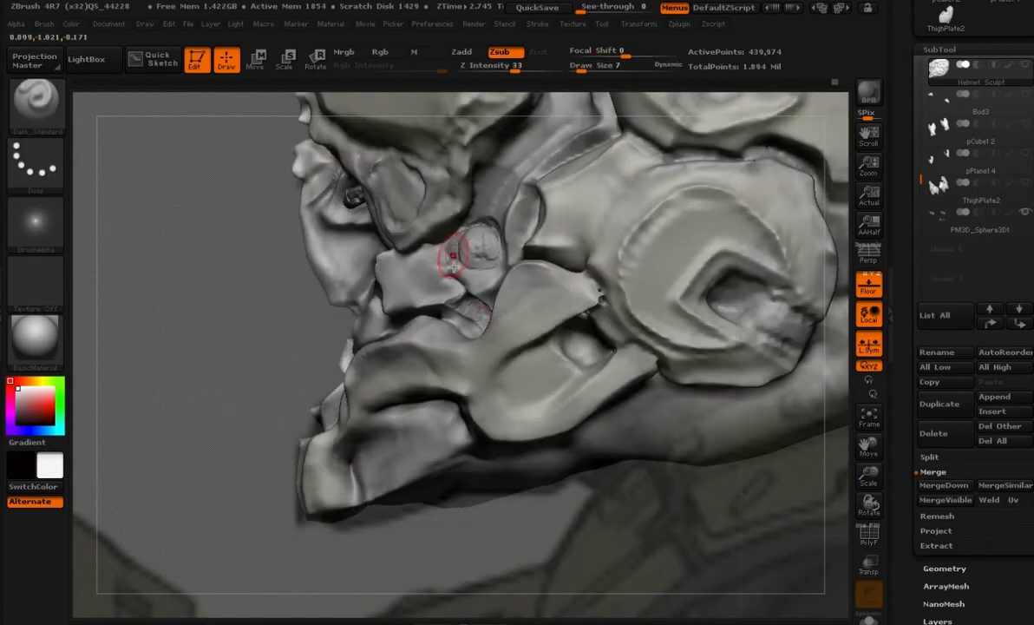
- Reshape the round form and the adjoining cheek panel end with Move Topological at draw size 19
key("b")
key("m")
key("t")
key("space")
mouse_move(557, 287)
left_mouse_down()
mouse_move(519, 284)
mouse_move(531, 279)
left_mouse_up()
key("ctrl+z")
key("space")
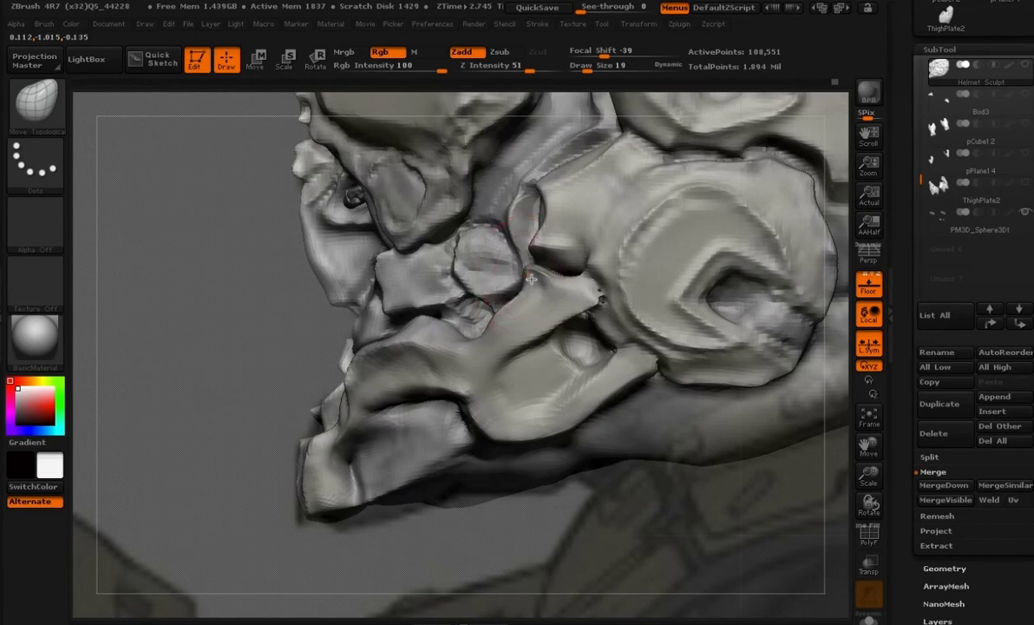
- Compare the jaw with the front reference and adjust its shape with Move Topological, reducing the draw size to 14
key("shift+p")
left_click_drag(261, 325, 588, 425, "alt")
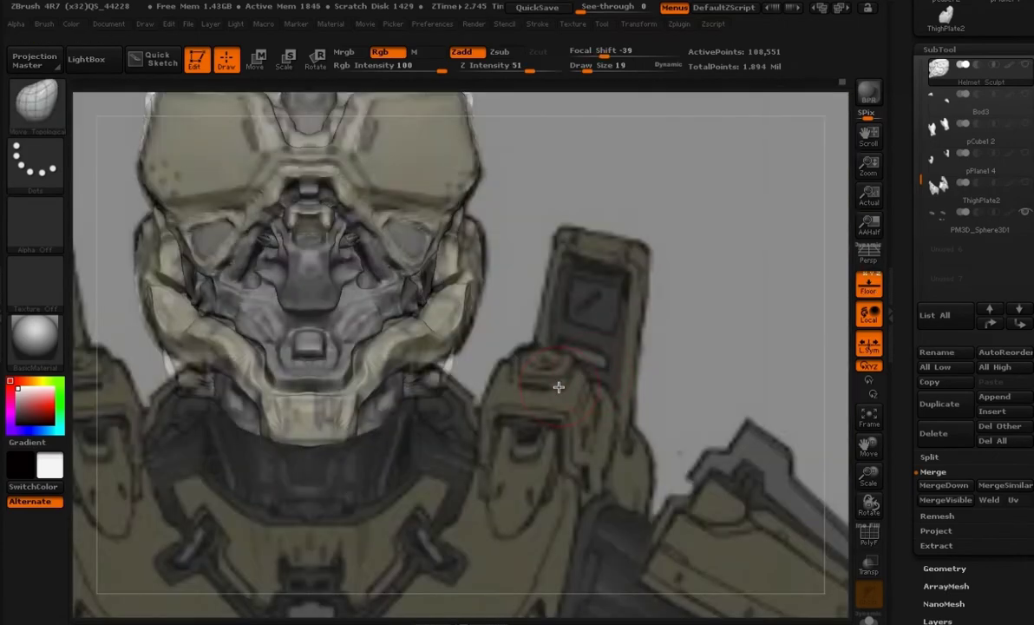
right_click(520, 296)
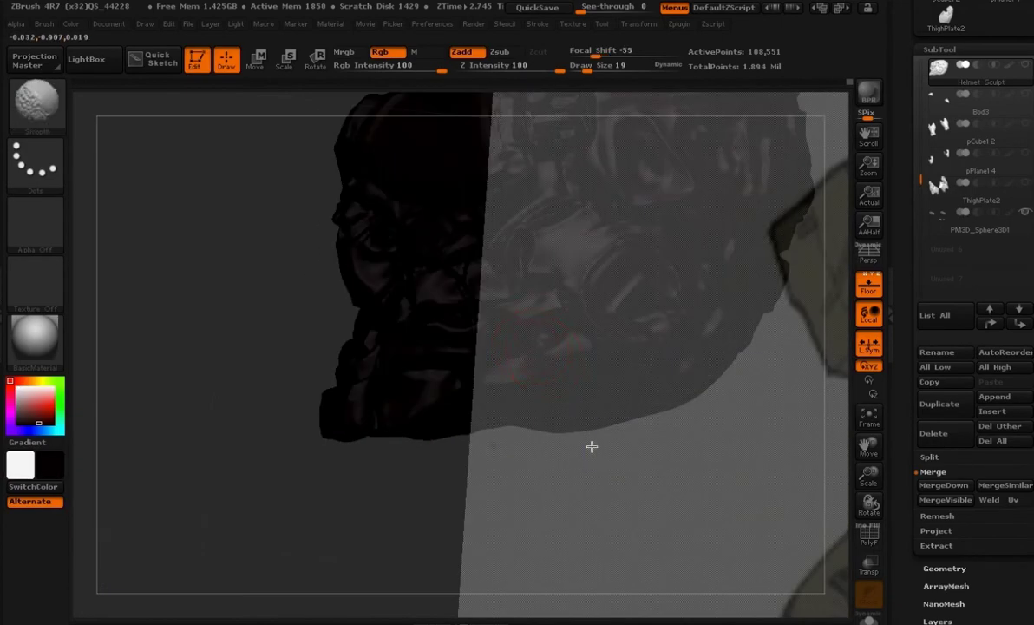
key("space")
left_click_drag(535, 340, 512, 337)
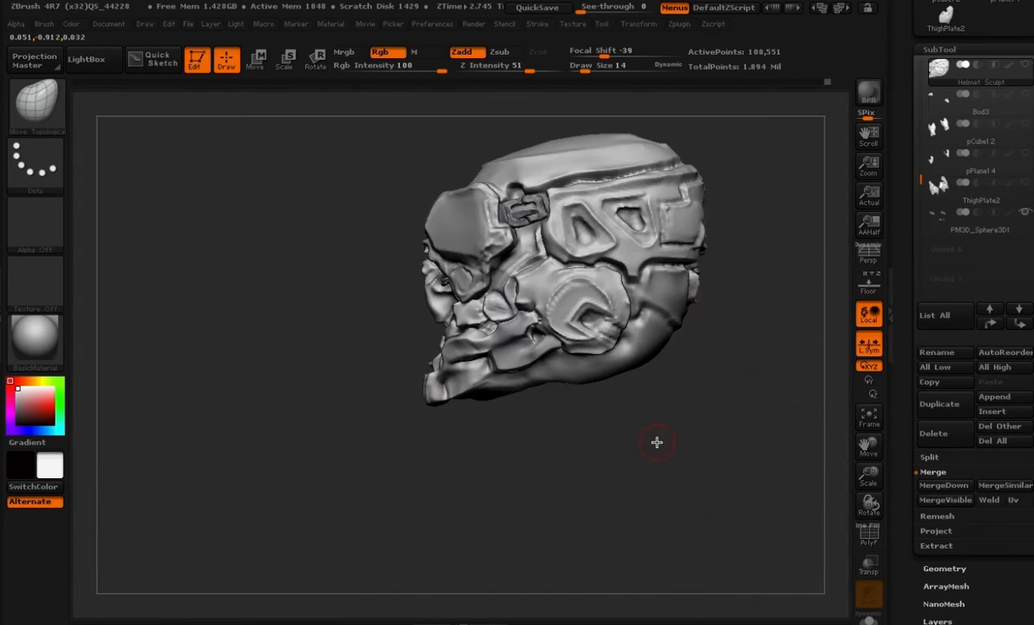
- Build up the underside of the jaw beside the chin plate with Clay Buildup at draw size 14 and compare it with the front reference
mouse_move(464, 455)
left_mouse_down()
mouse_move(526, 466)
mouse_move(444, 496)
mouse_move(542, 464)
mouse_move(596, 529)
mouse_move(535, 293)
mouse_move(449, 490)
mouse_move(619, 452)
mouse_move(545, 459)
left_mouse_up()
key("b")
key("c")
key("b")
left_click_drag(435, 364, 460, 344)
mouse_move(444, 469)
left_mouse_down()
mouse_move(510, 473)
mouse_move(568, 460)
left_mouse_up()
left_click(874, 295)
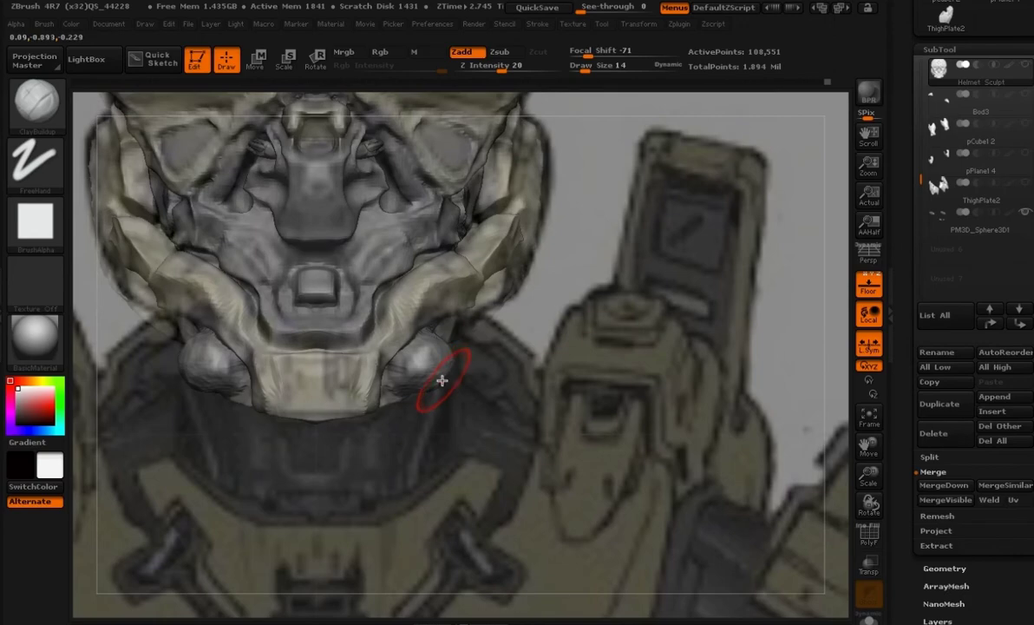
- Reshape the built-up forms beside the chin plate with Move Topological at draw size 14 and hide the reference image
key("b")
key("m")
key("t")
left_click(870, 285)
mouse_move(445, 468)
left_mouse_down()
mouse_move(517, 455)
mouse_move(471, 454)
mouse_move(482, 438)
mouse_move(507, 467)
left_mouse_up()
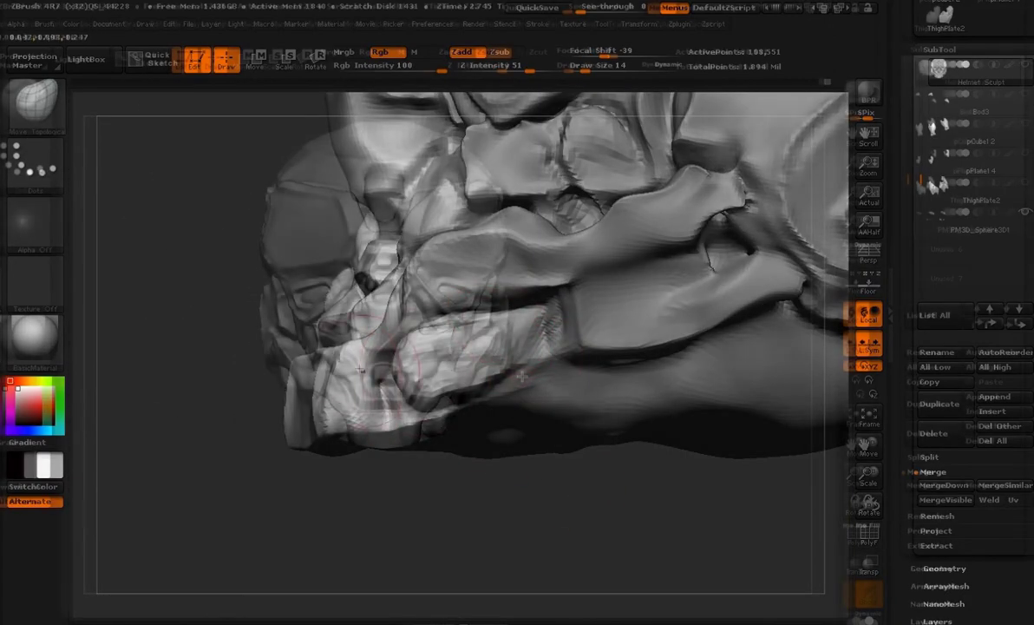